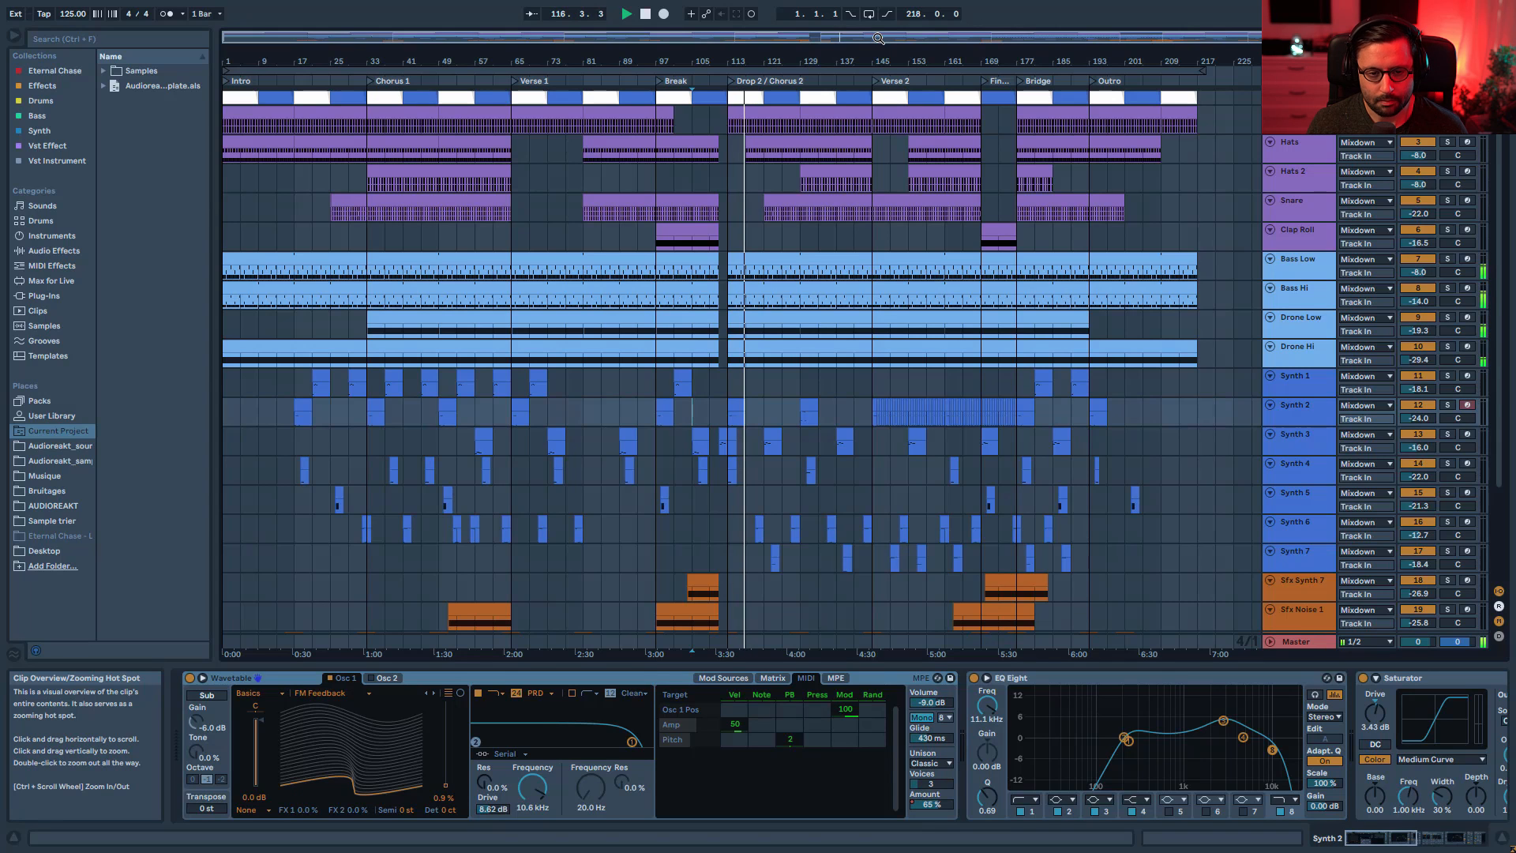
- Examine the device chains on the Bass Low, Kick and SIDECHAIN tracks around the Drop 2 / Chorus 2 section
drag(878, 38, 1125, 138)
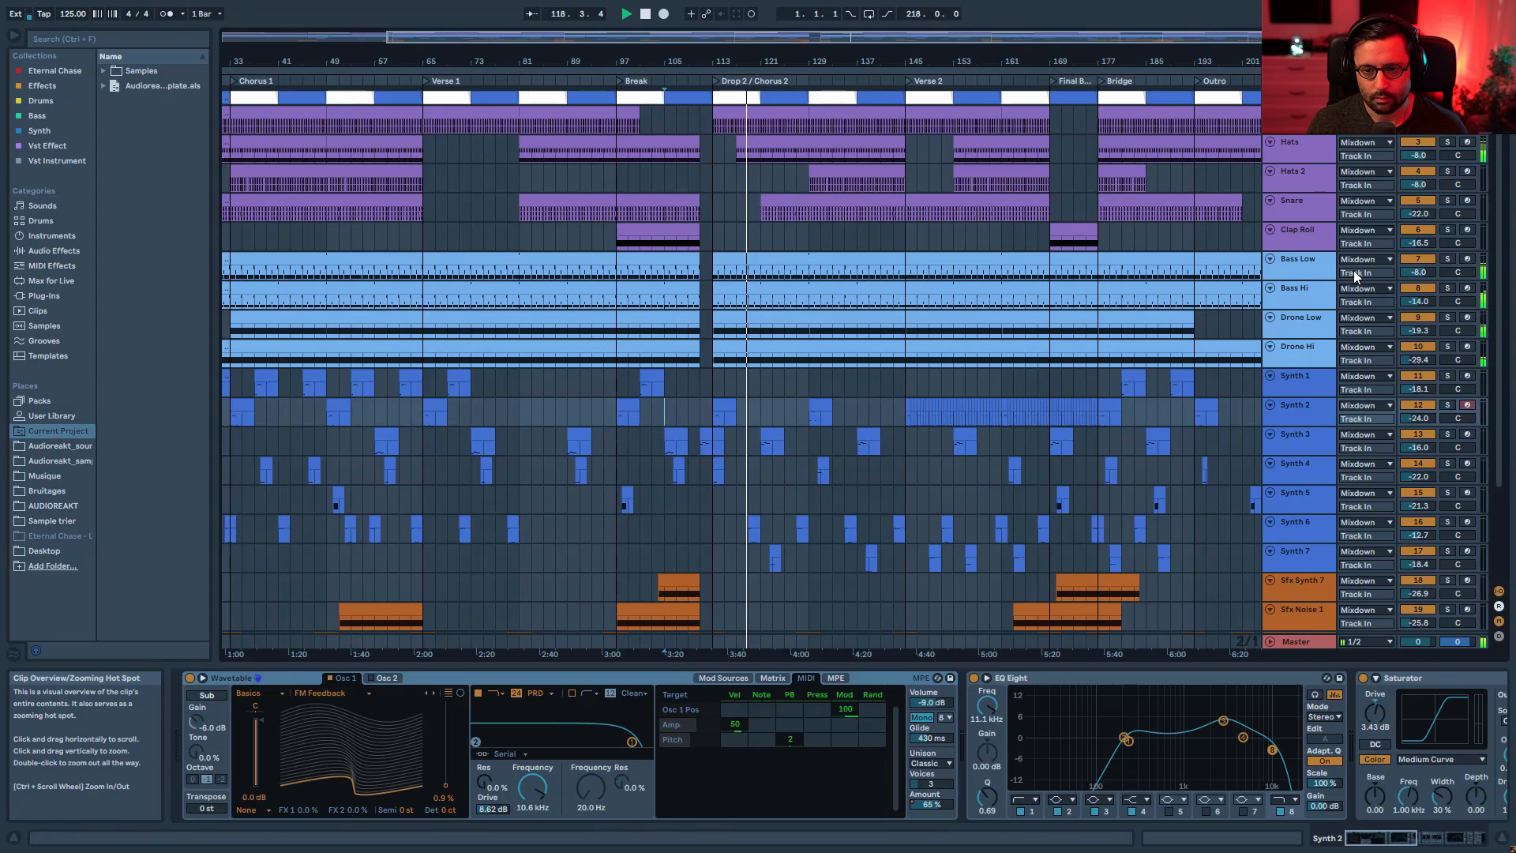
click(1314, 265)
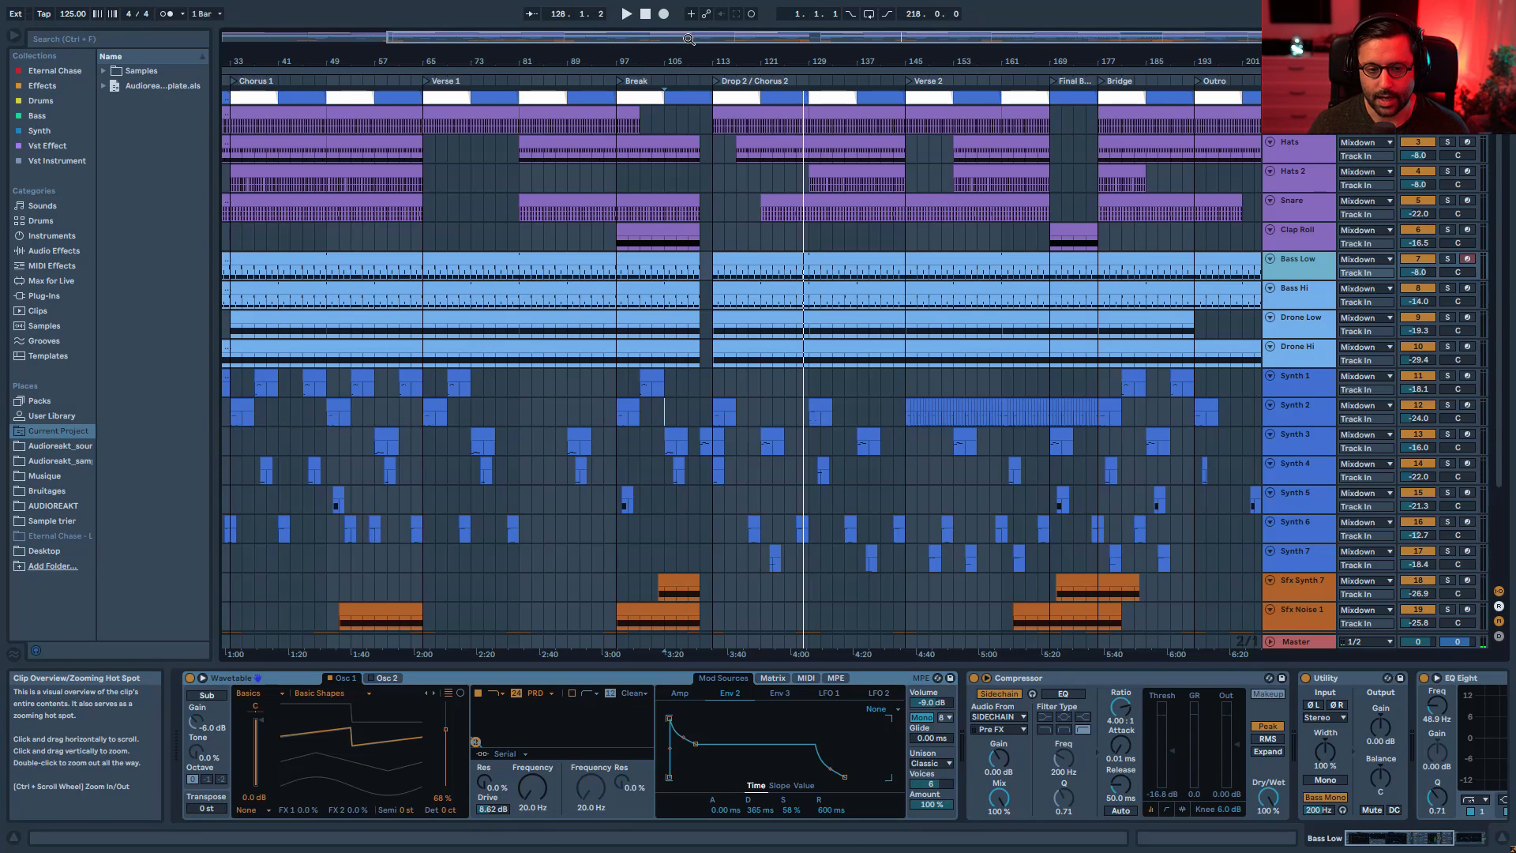
click(1295, 113)
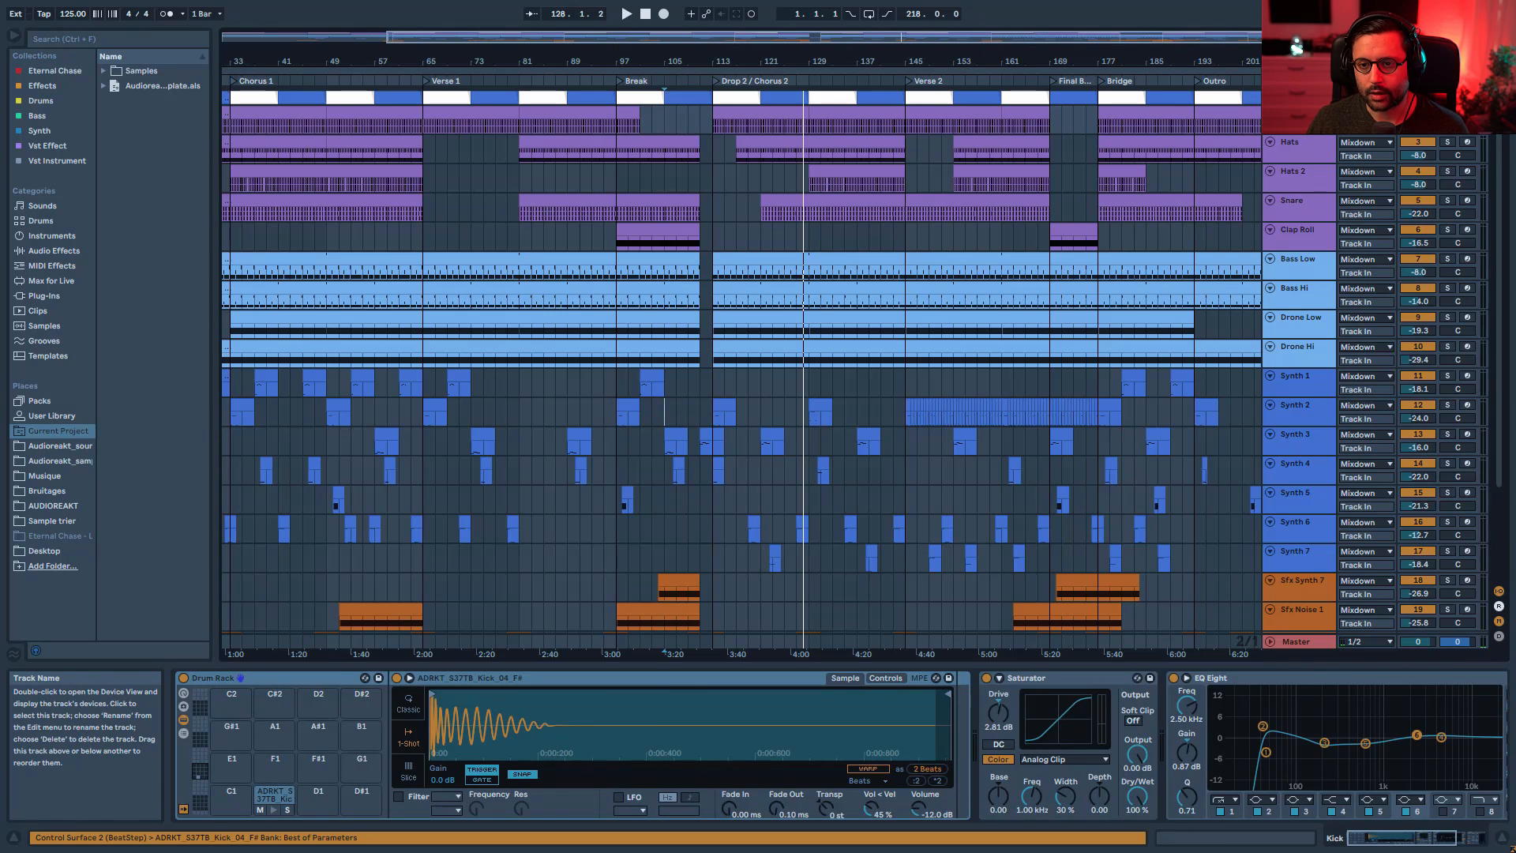
click(1295, 96)
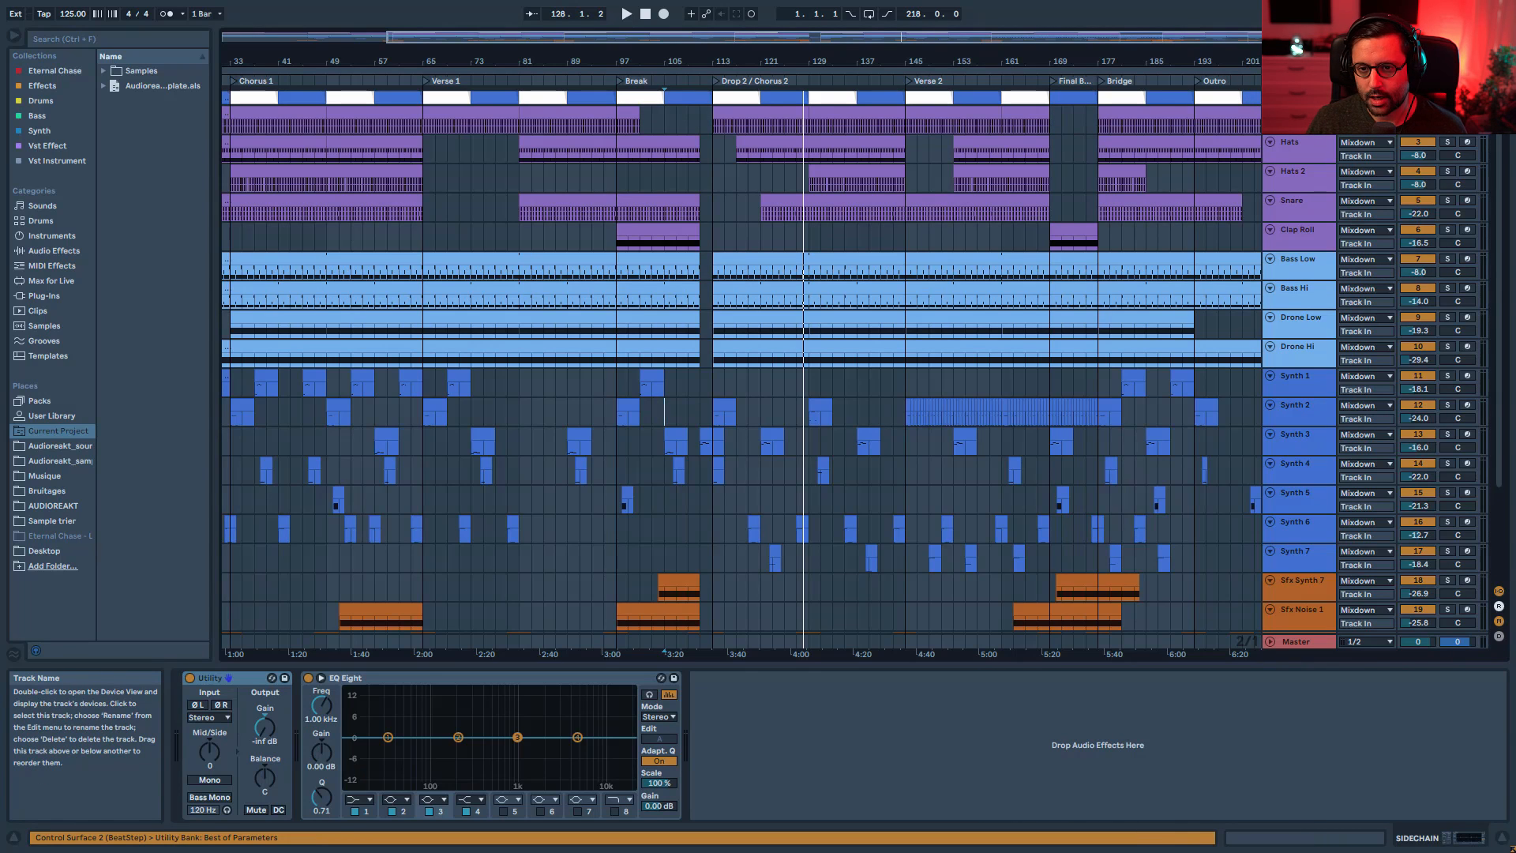
click(1269, 96)
click(1270, 96)
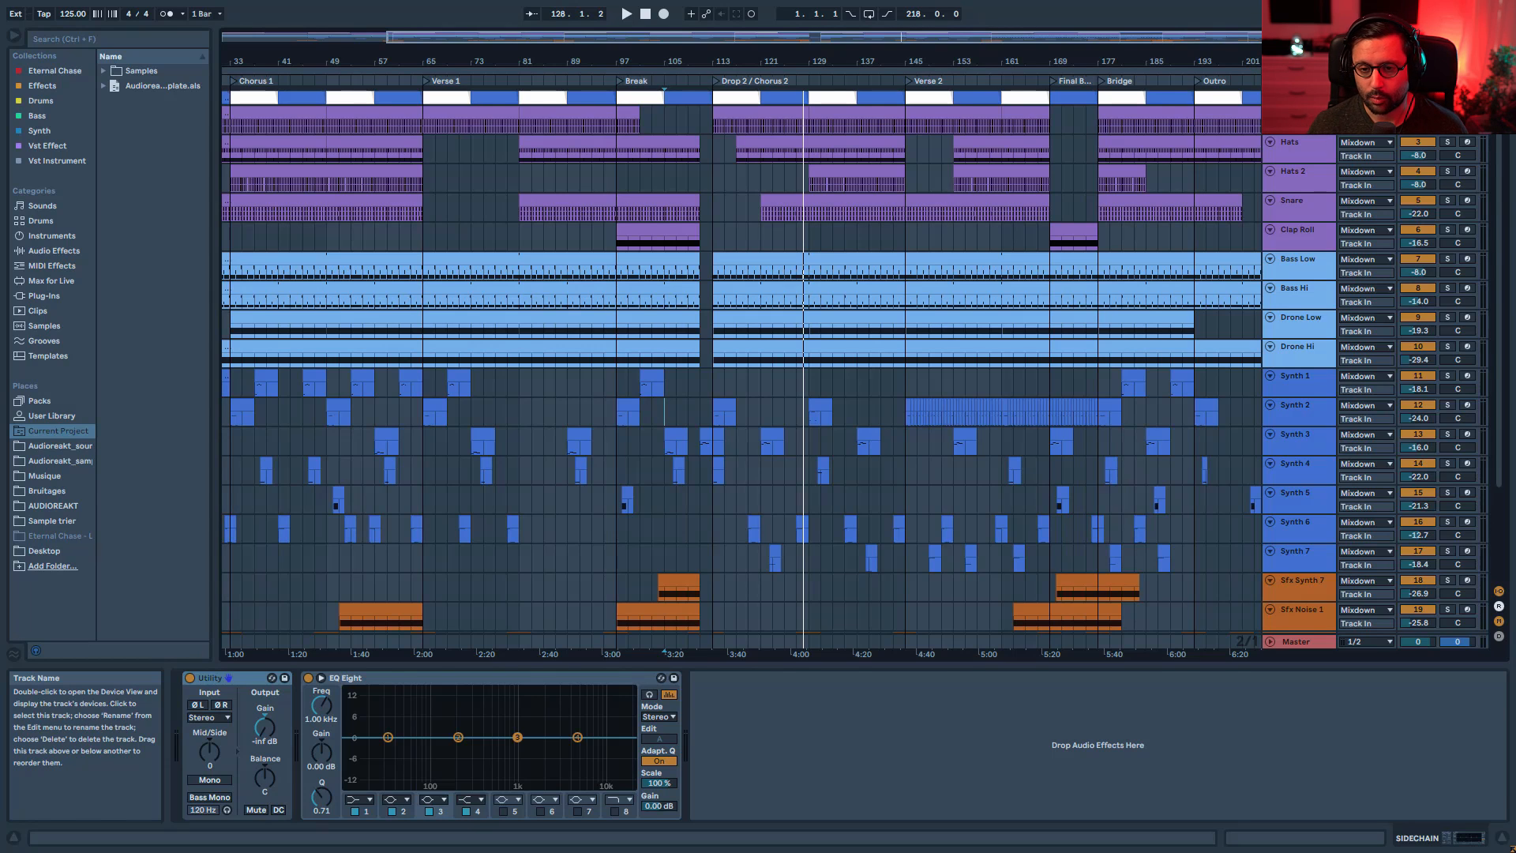
- Solo the Kick track and bypass its Drum Buss, EQ Eight and Saturator
click(1297, 113)
click(1447, 113)
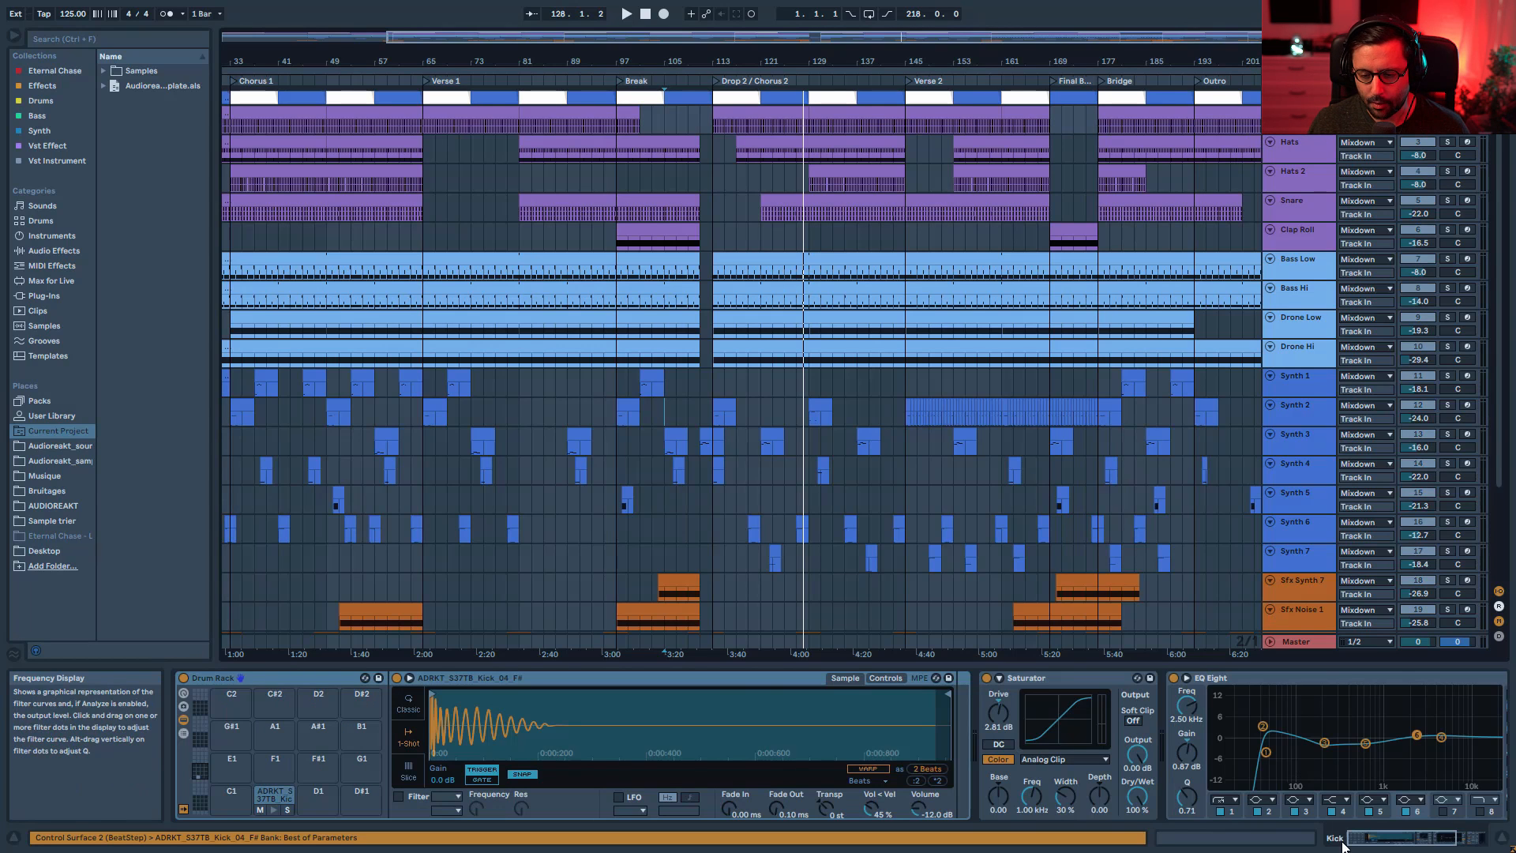
drag(1376, 837, 1405, 835)
click(1216, 677)
click(828, 677)
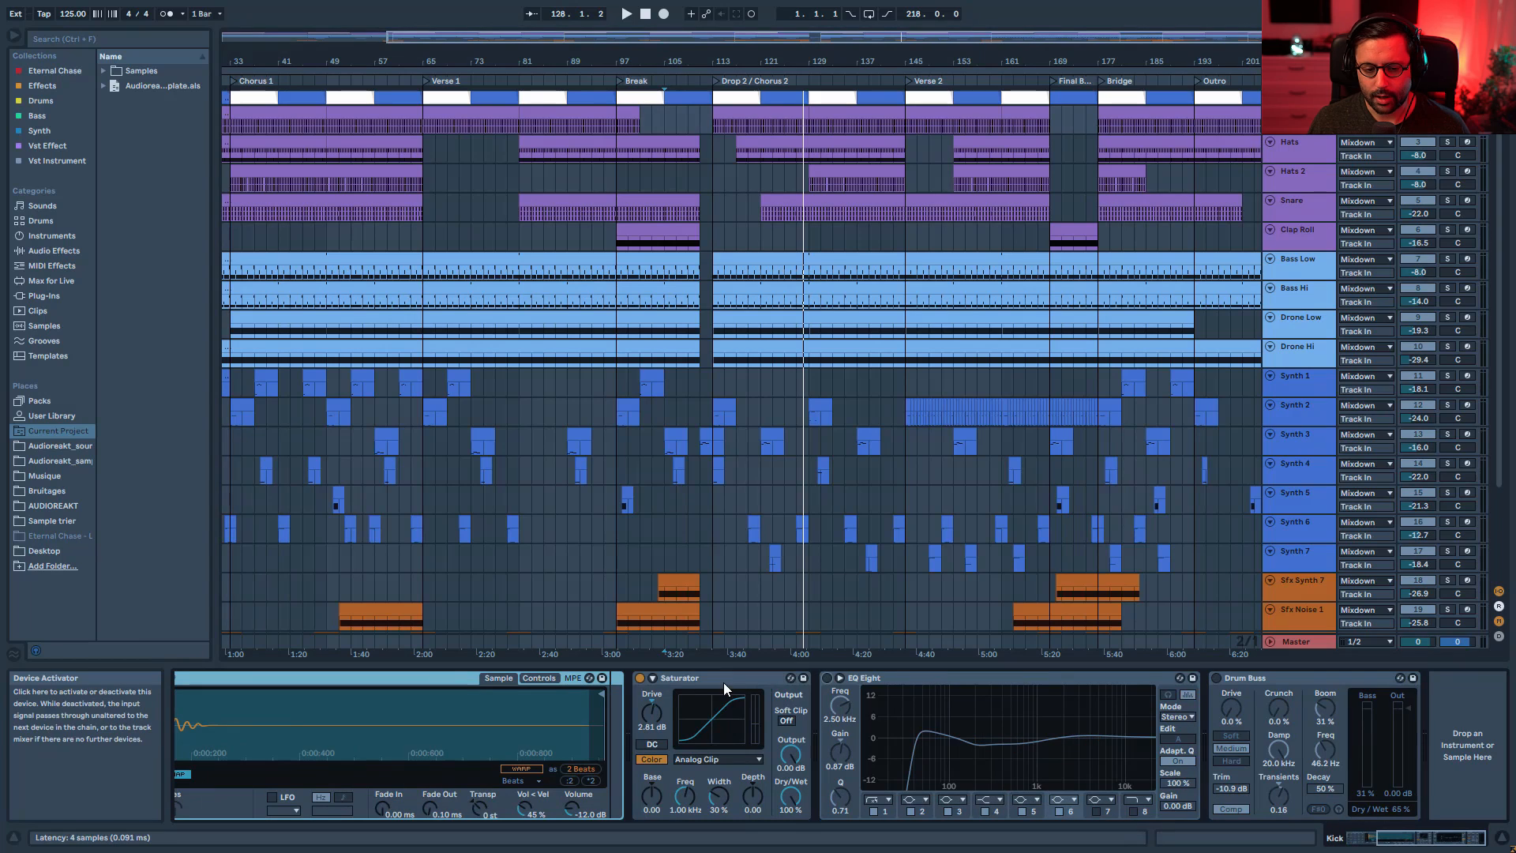
click(642, 677)
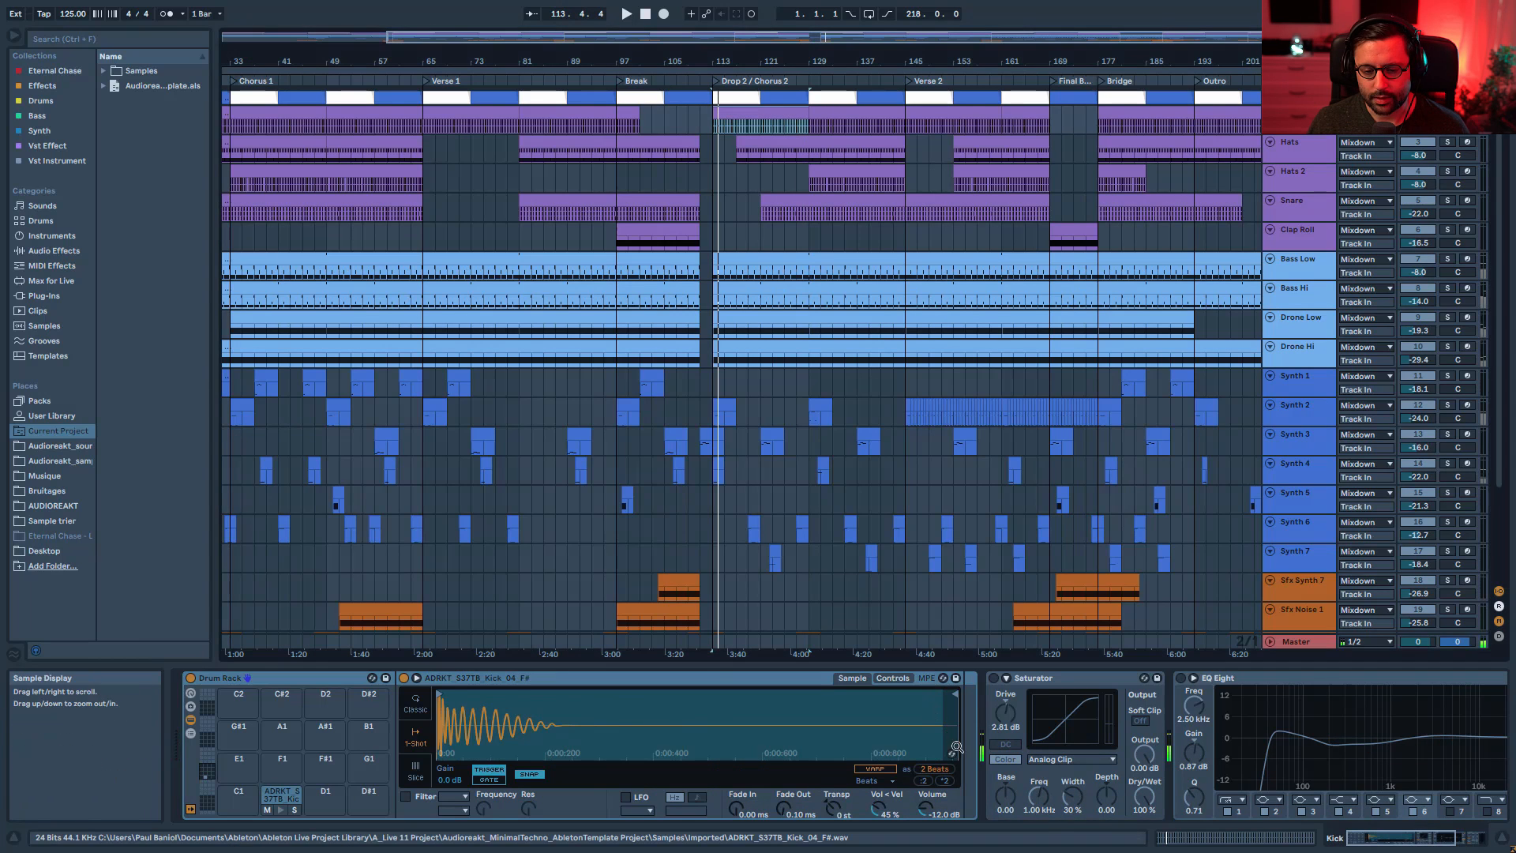
- Locate the kick sample ADRKT_S37TB_Kick_04_F#.wav in the browser with hot-swap, show full file names and listen to the unprocessed kick
click(952, 754)
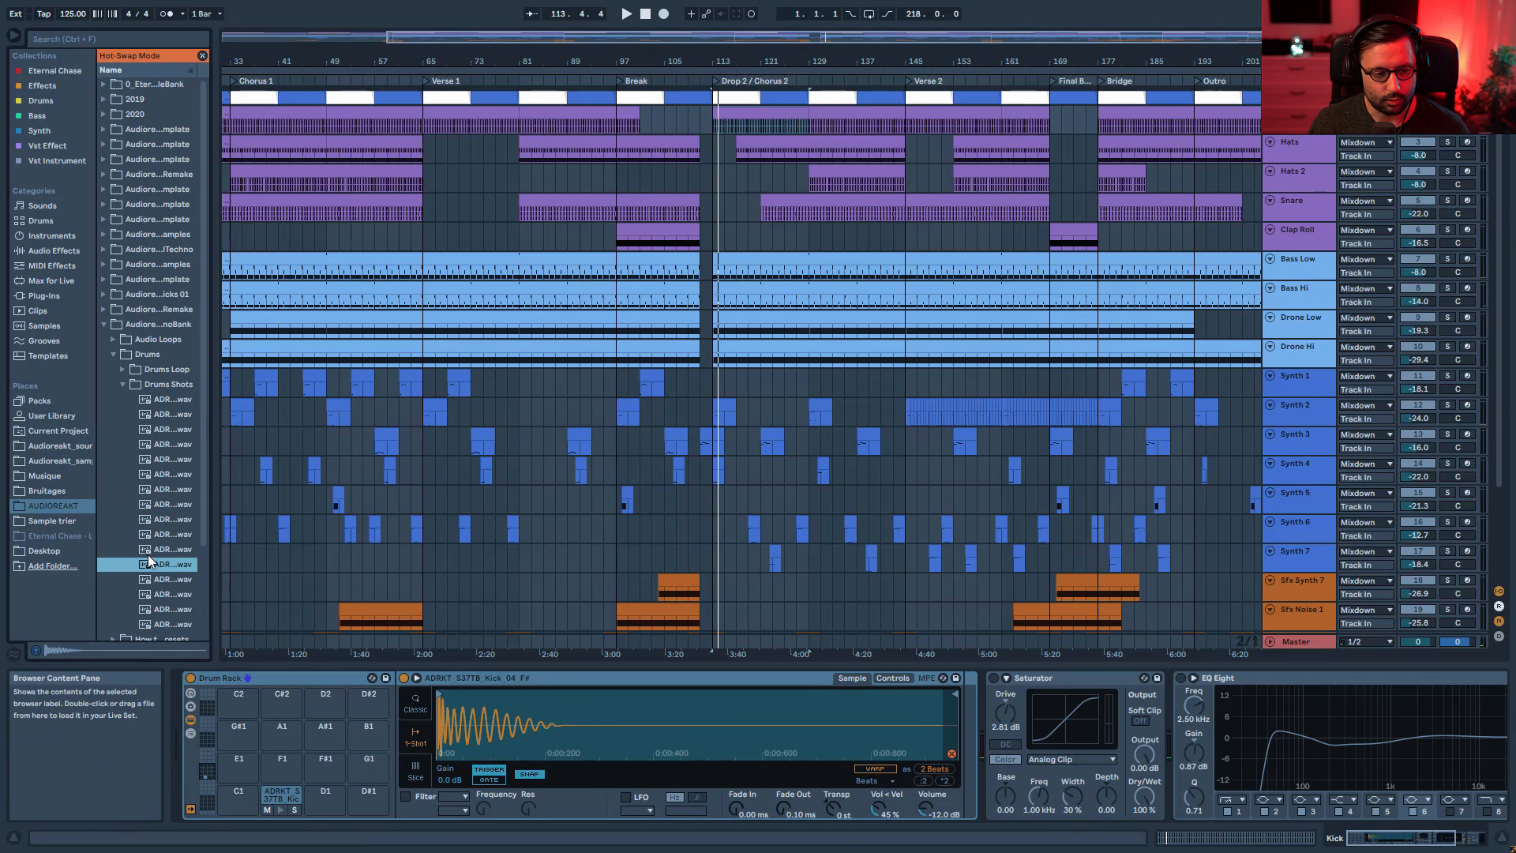
drag(215, 516, 352, 515)
key(space)
key(space)
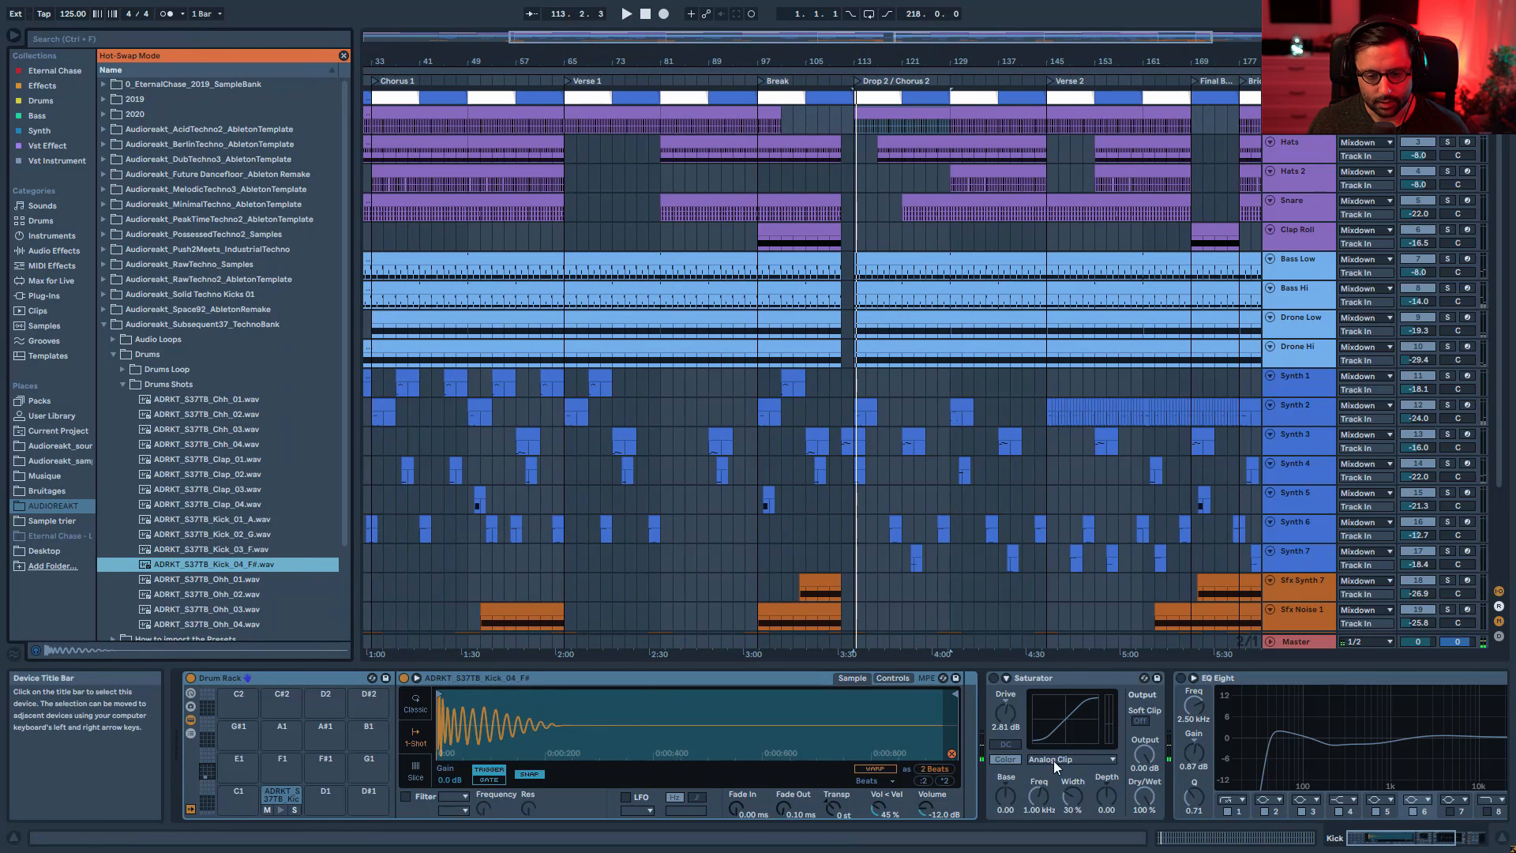
click(953, 756)
key(space)
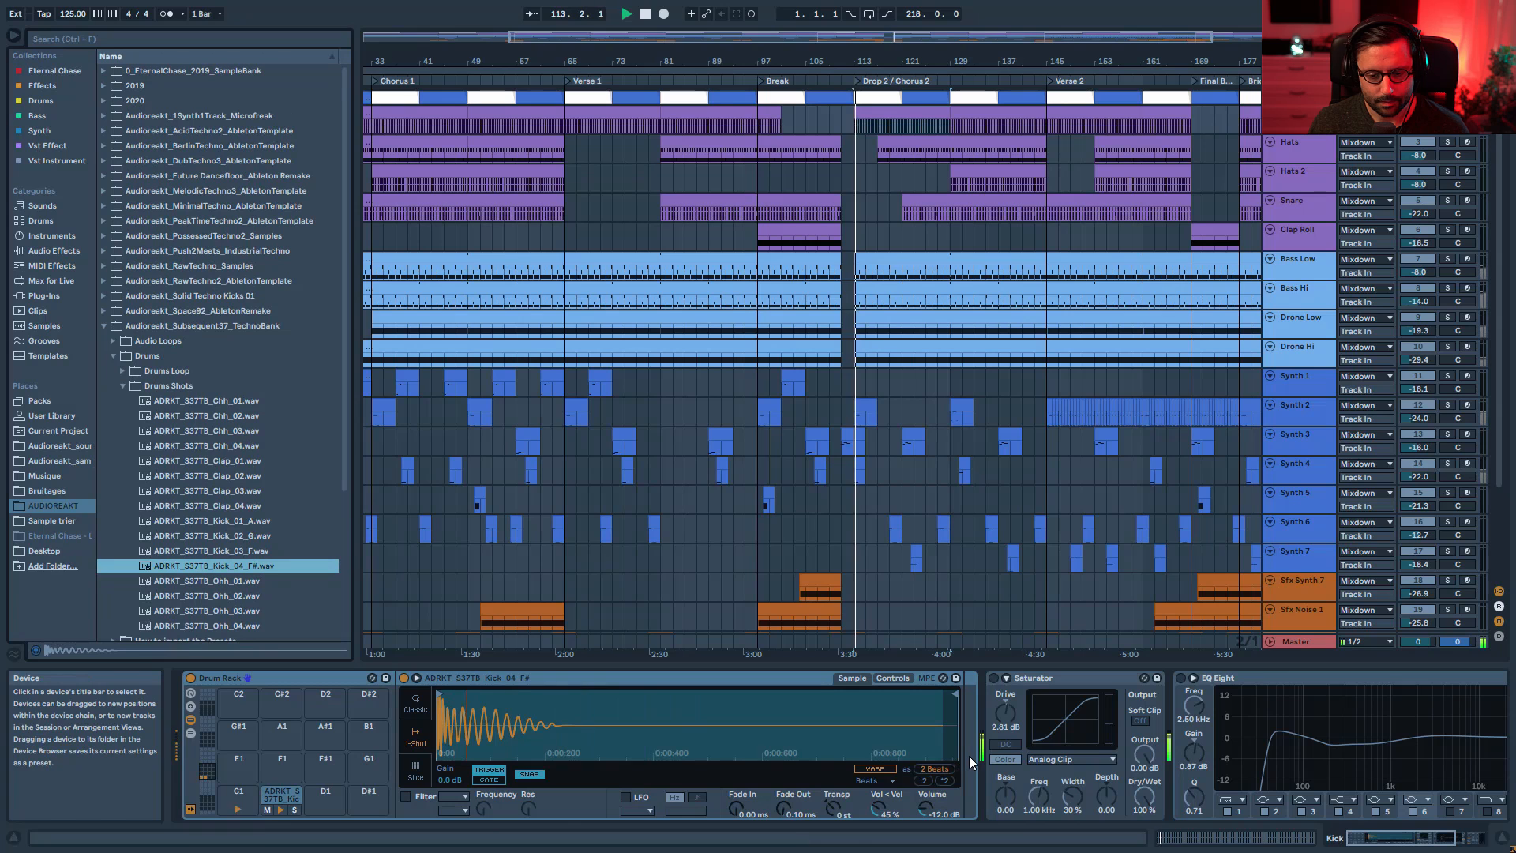
- Reactivate the Saturator and EQ Eight on the kick during playback to hear what each adds
drag(1450, 837, 1469, 837)
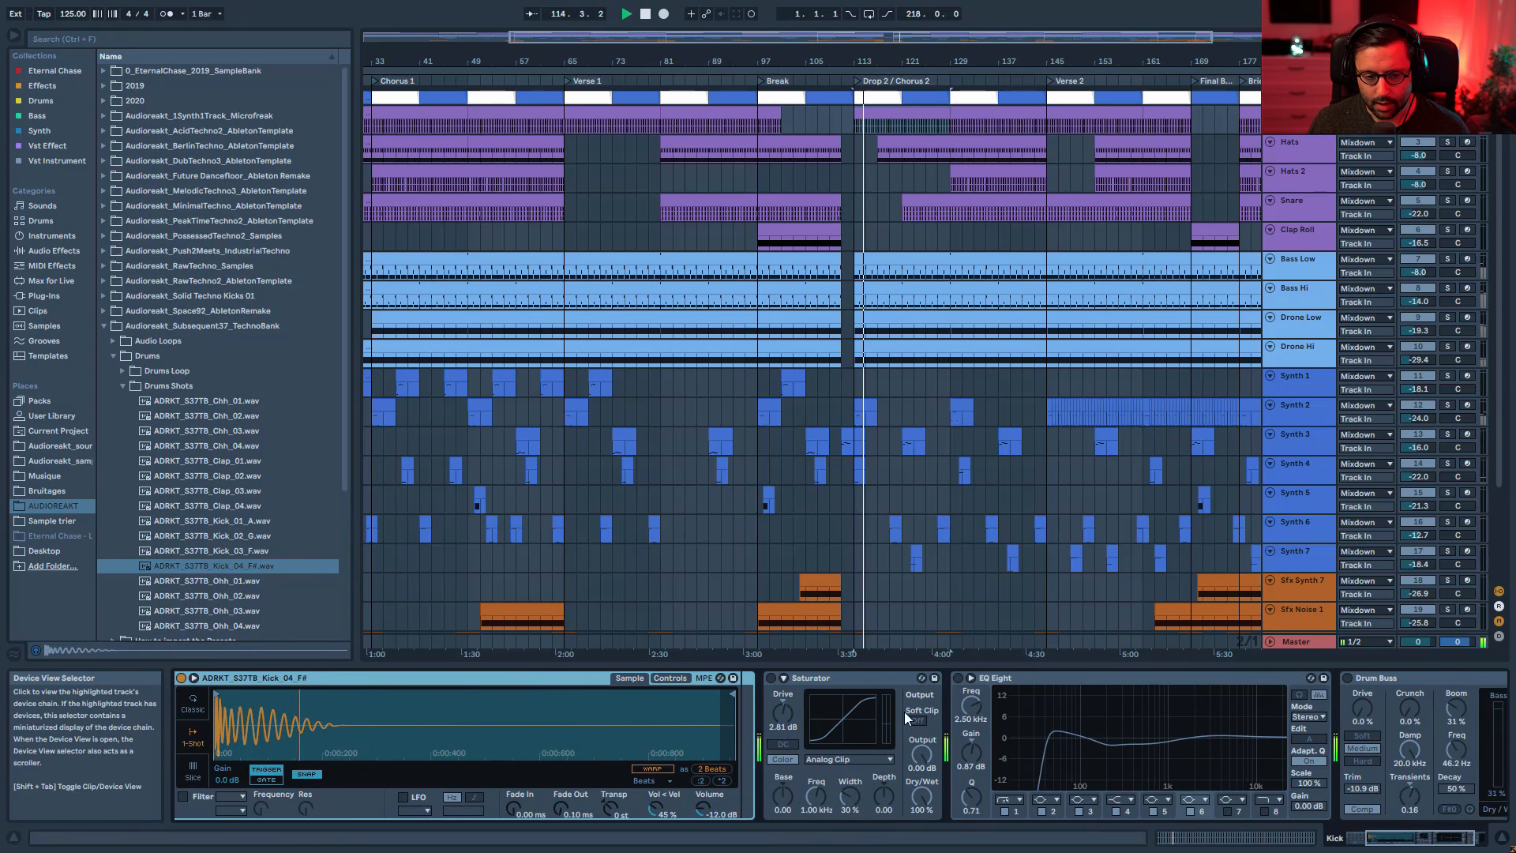
click(770, 678)
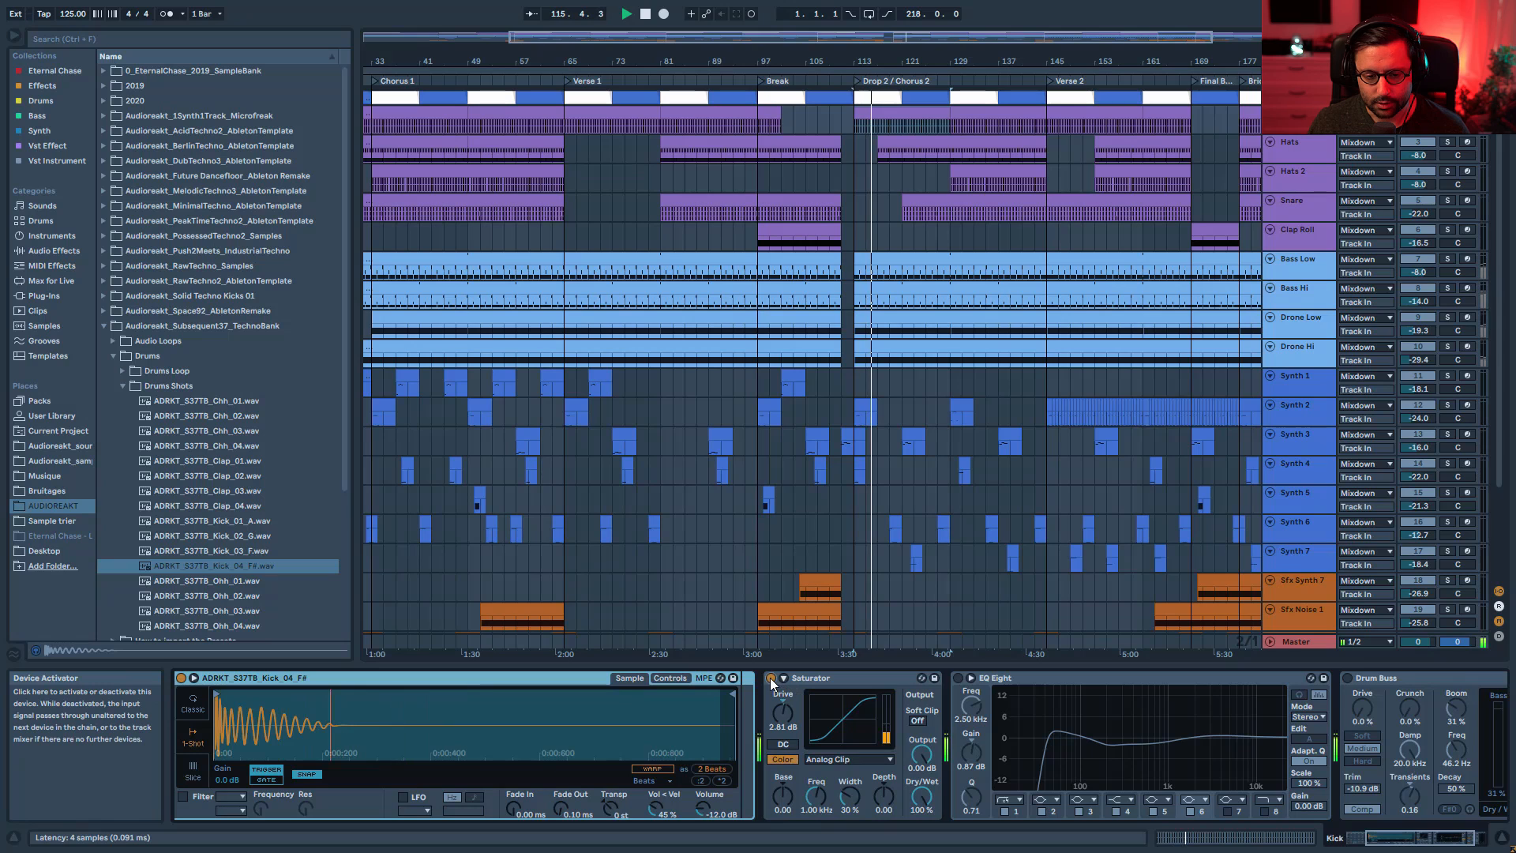
click(957, 678)
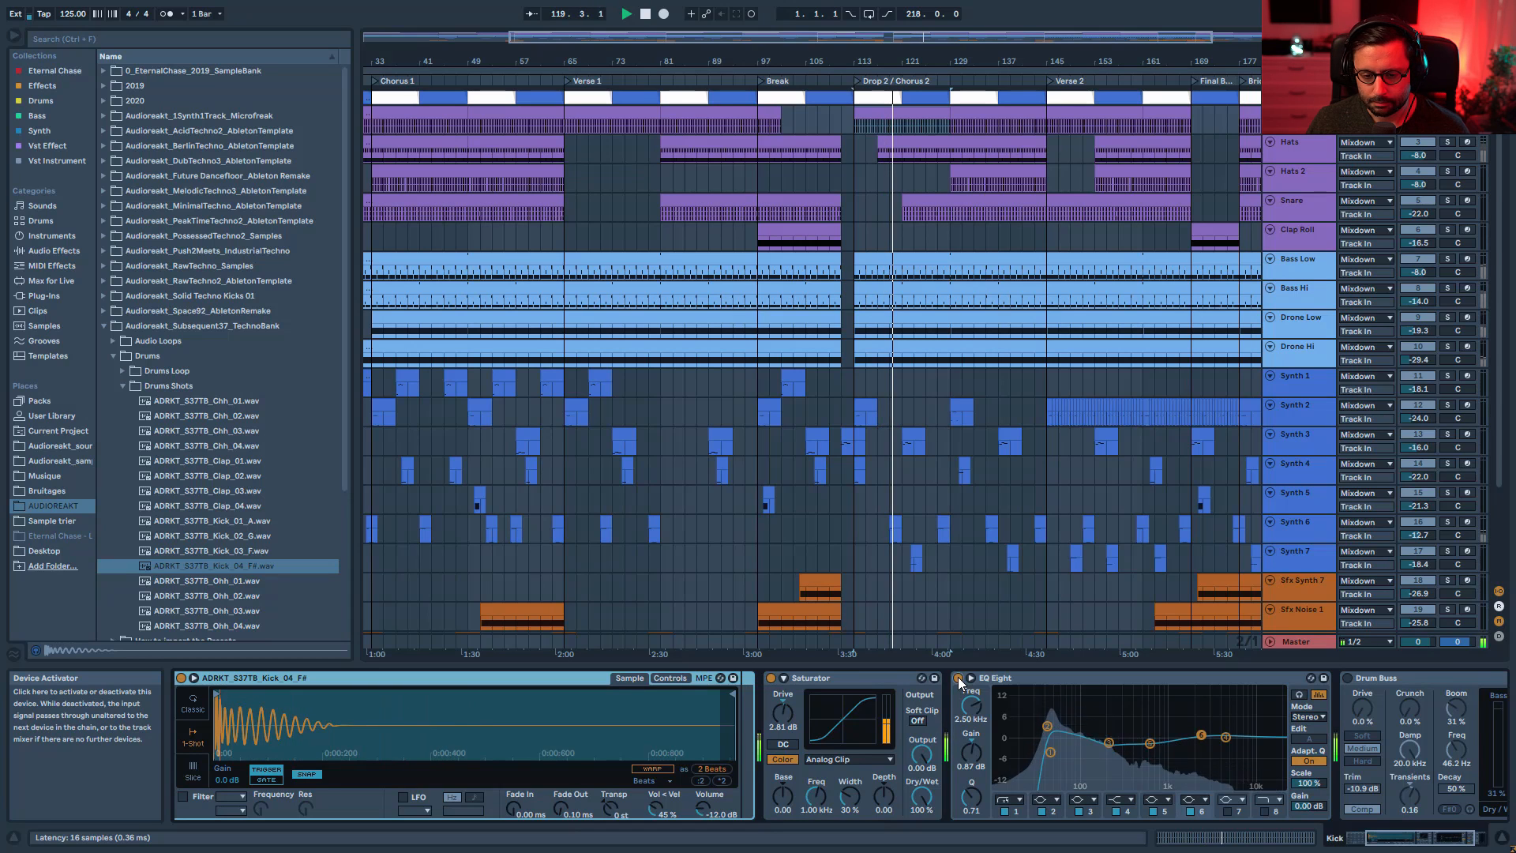
key(space)
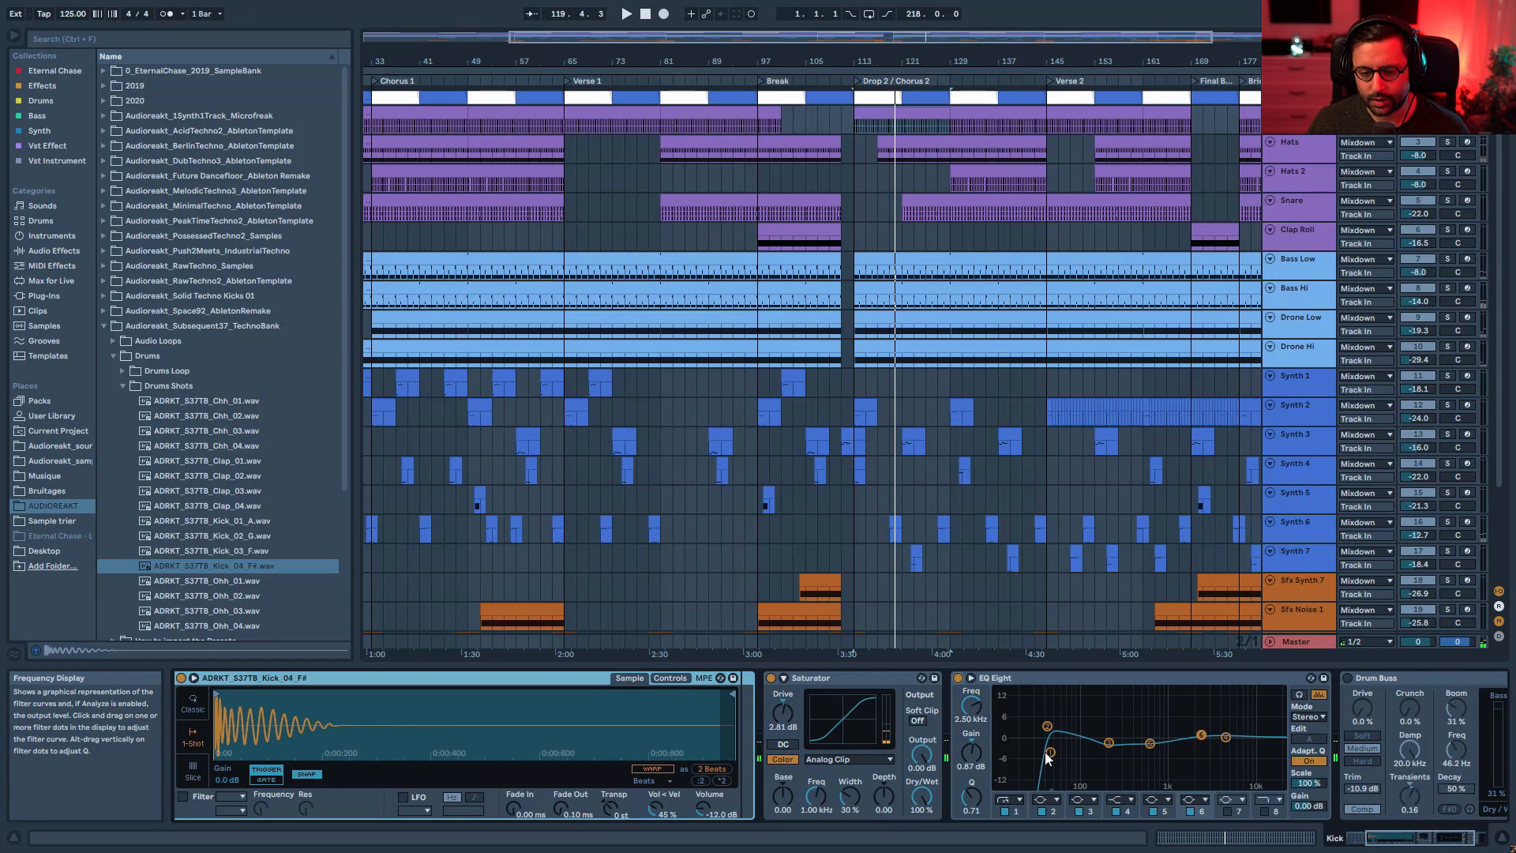
- Compare the kick's sound with EQ Eight bands 1 and 2 off and on, leaving both enabled
click(1050, 752)
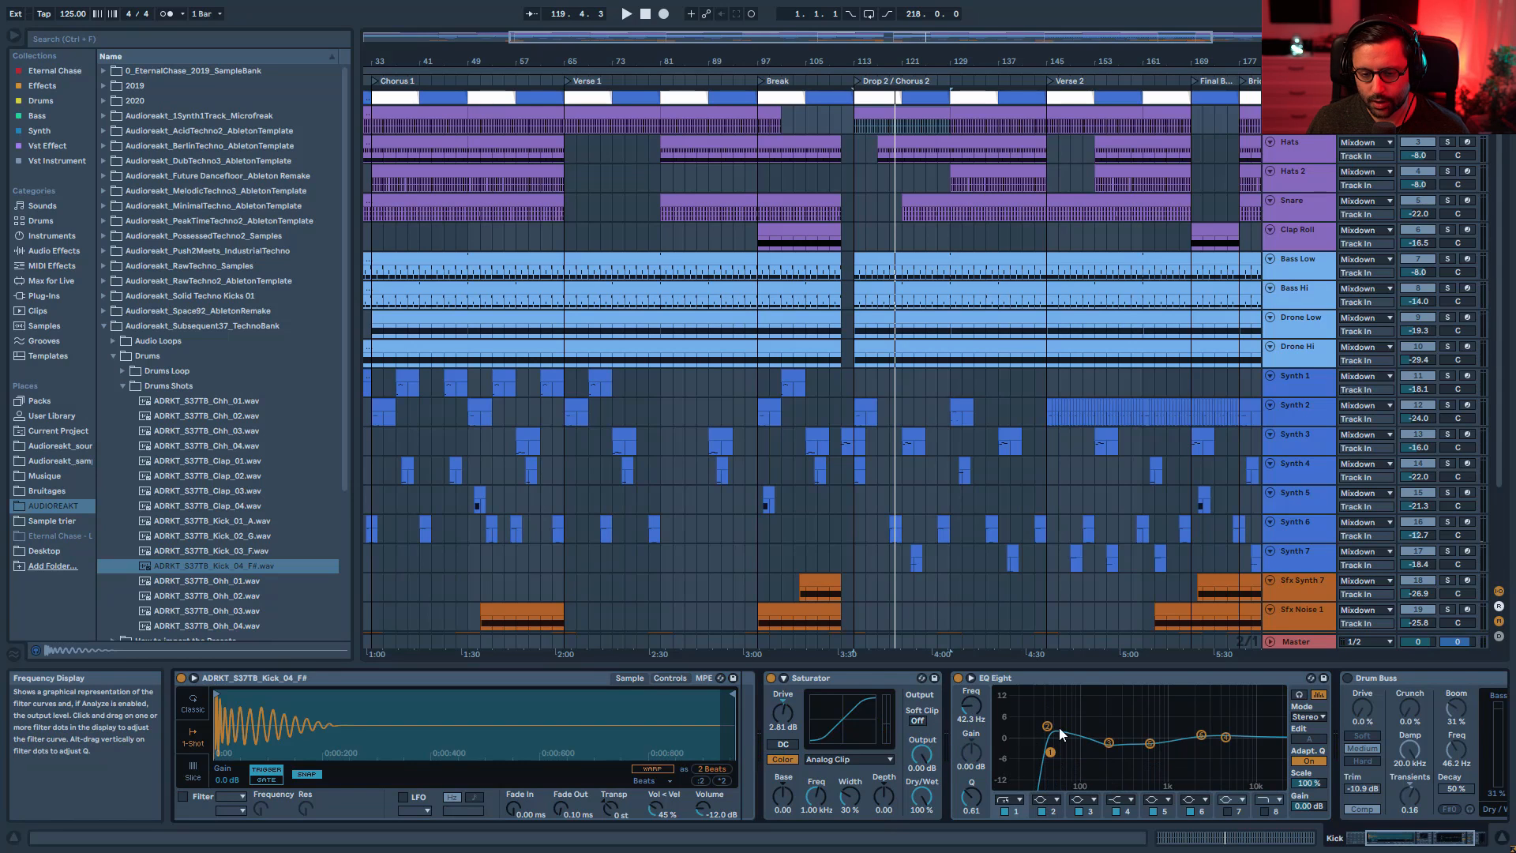
click(1006, 811)
key(space)
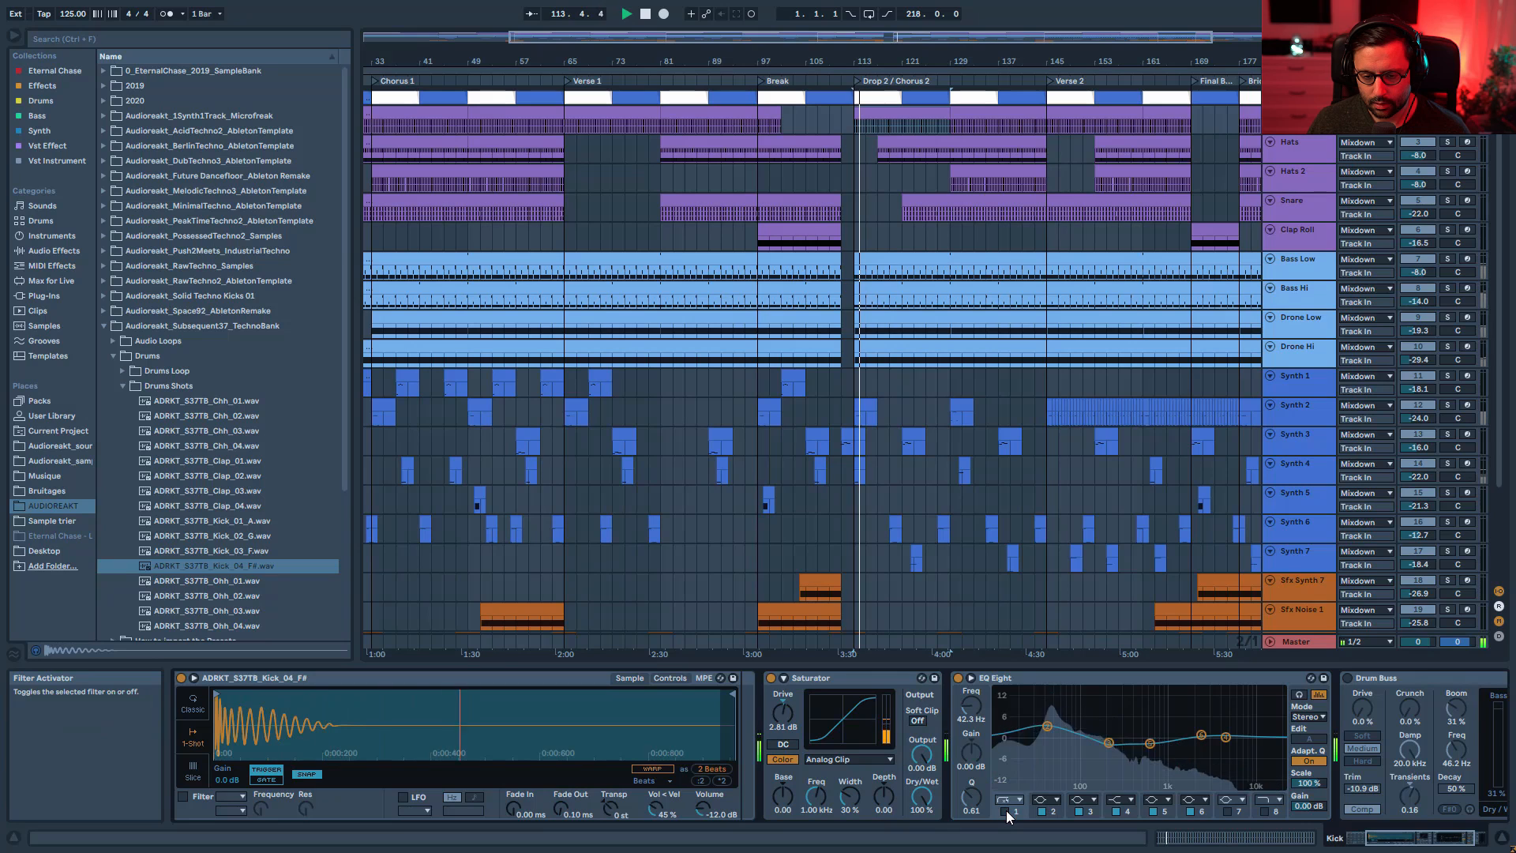
click(1043, 810)
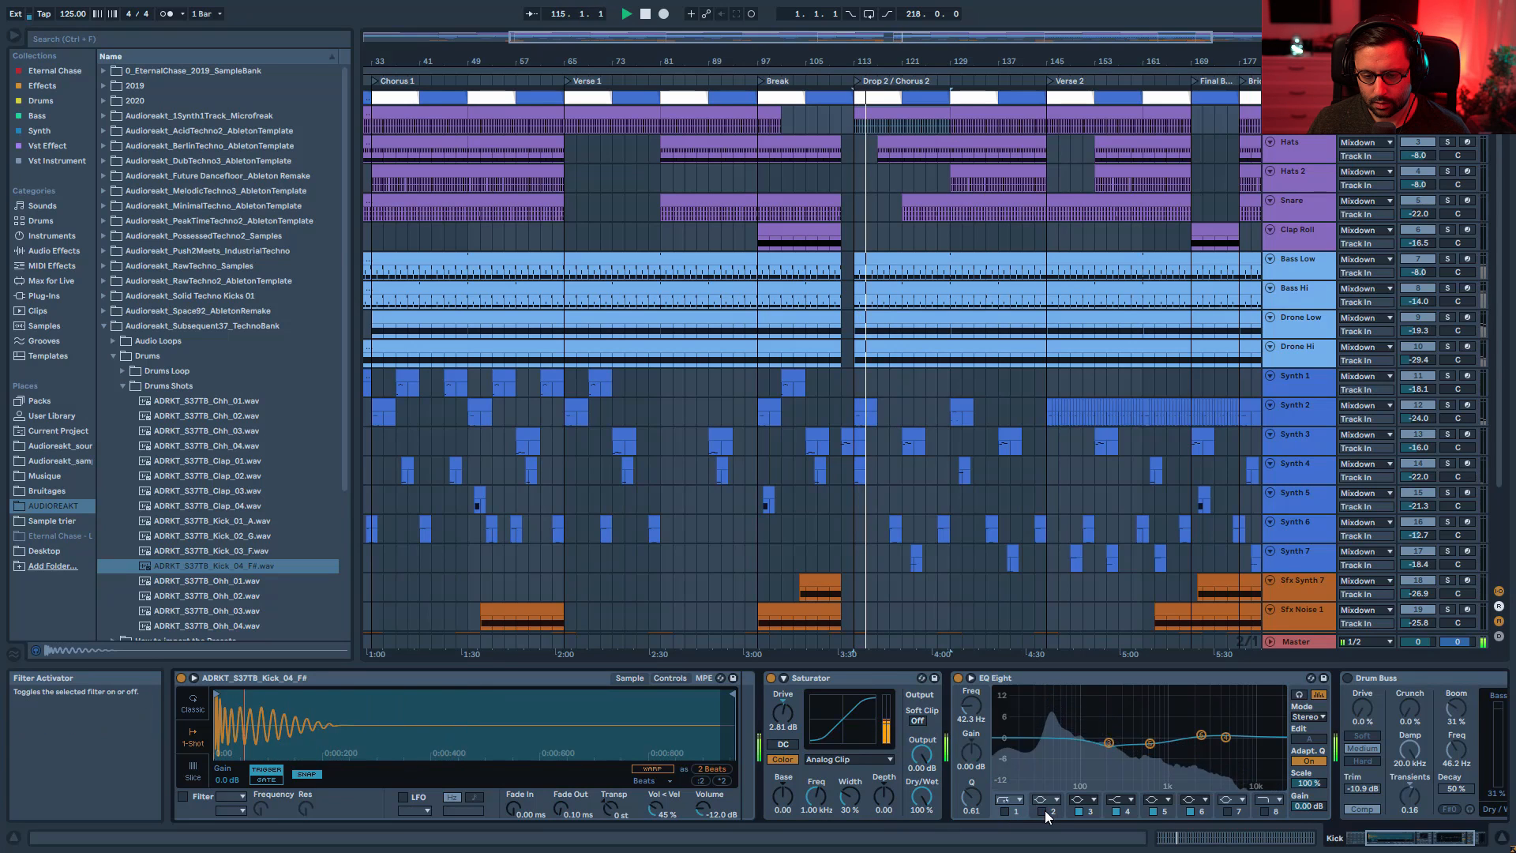
click(1005, 811)
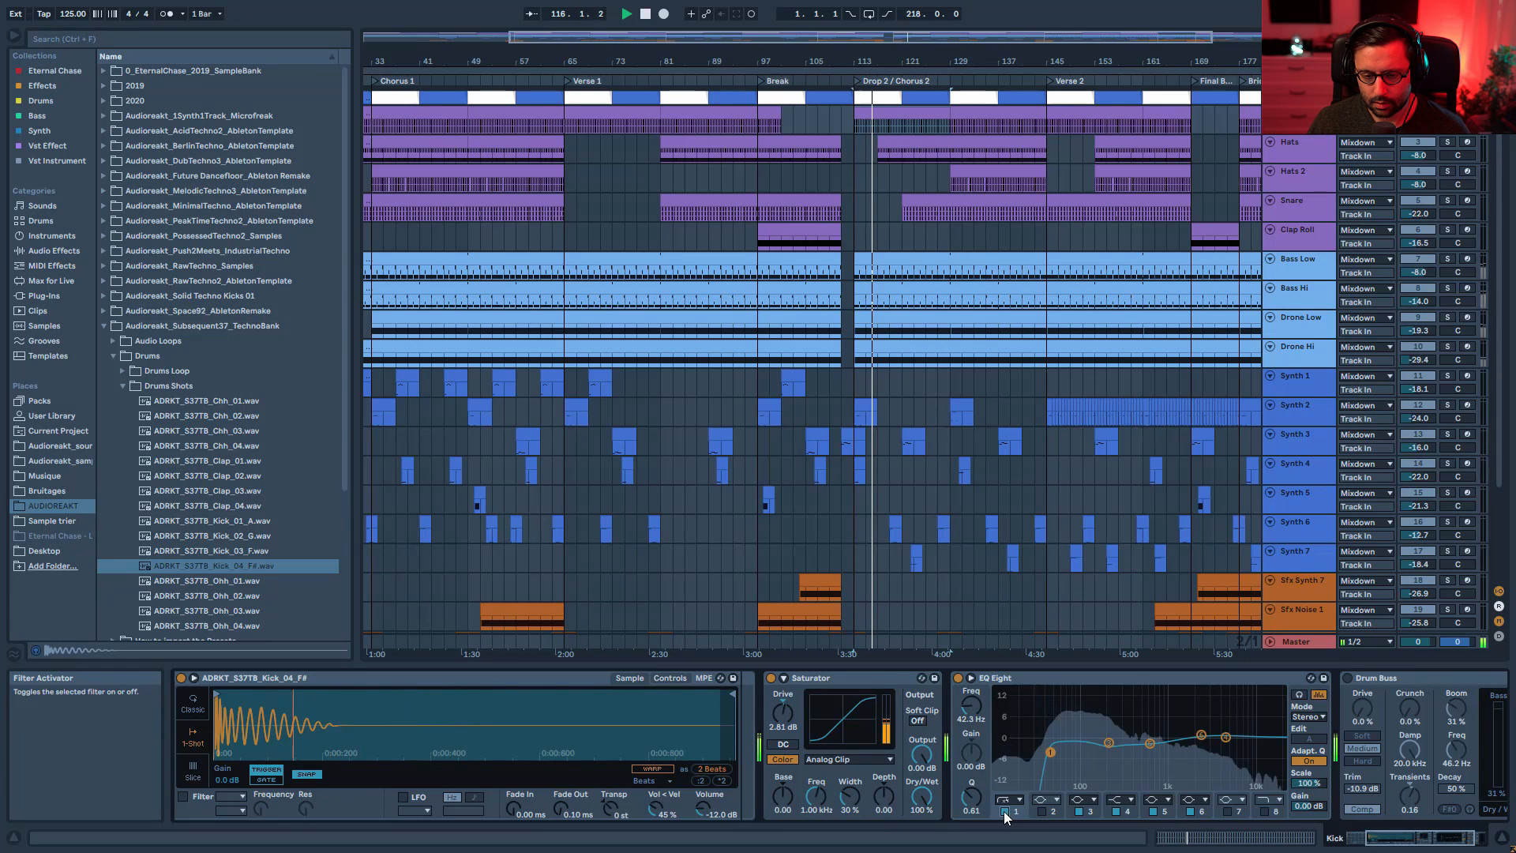
click(1043, 811)
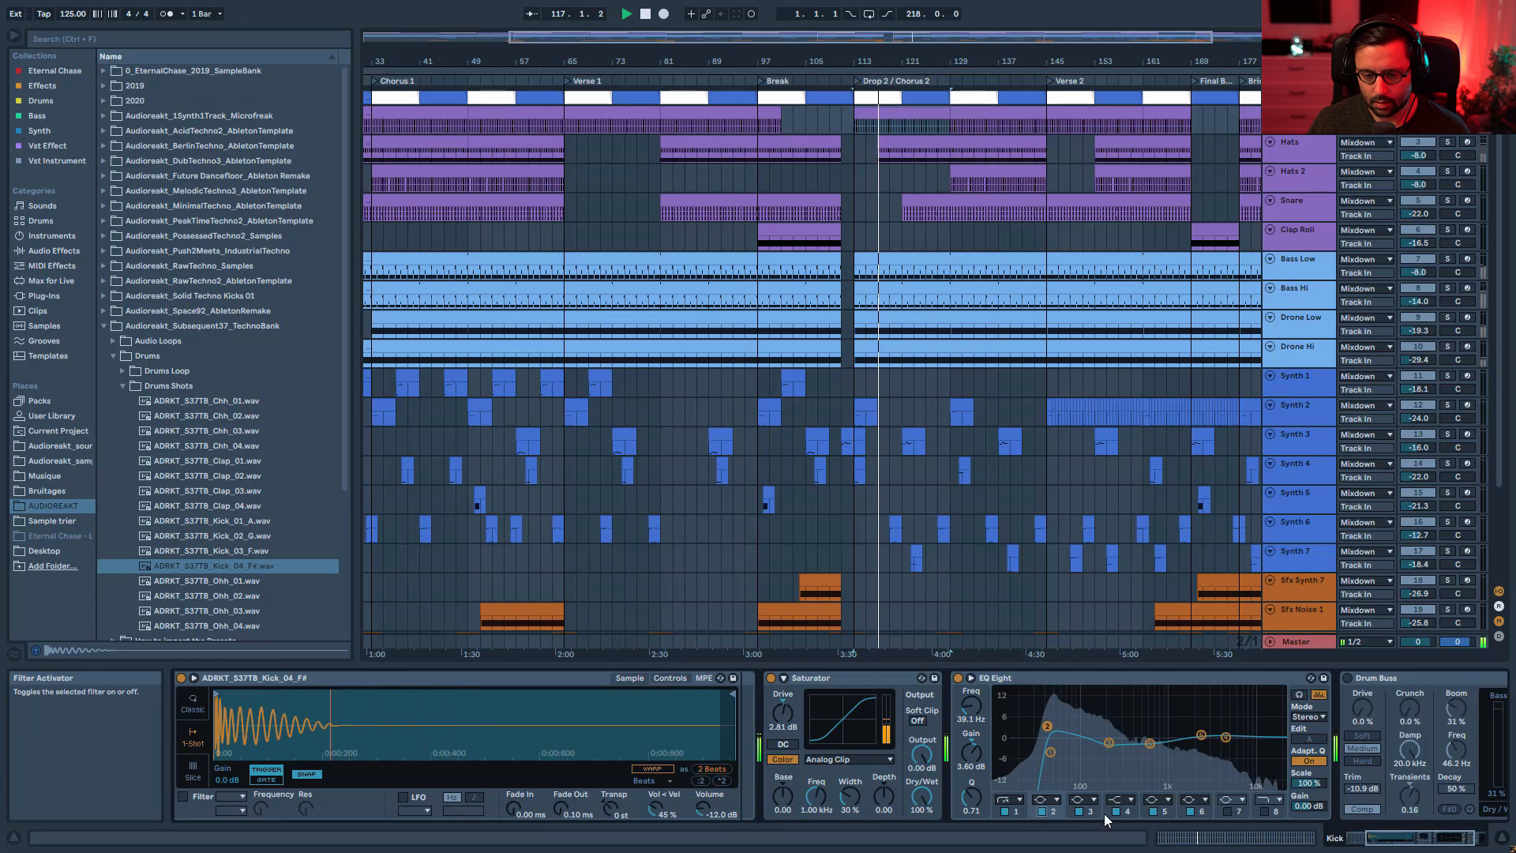
key(space)
- Compare the kick's sound with EQ Eight bands 3 and 4 off and on, leaving both enabled
click(1108, 743)
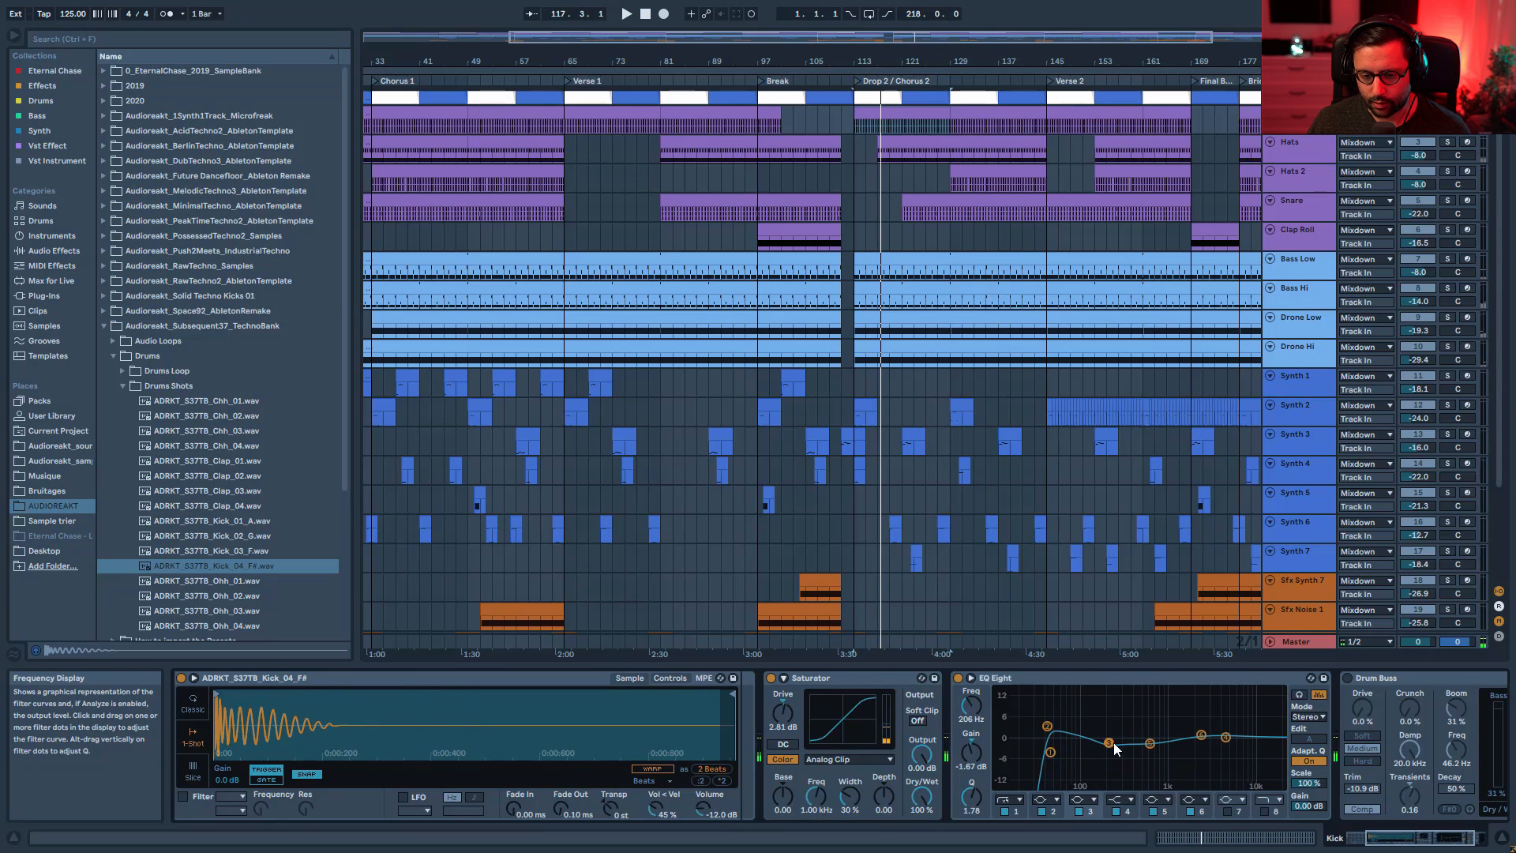
click(1148, 743)
click(1079, 811)
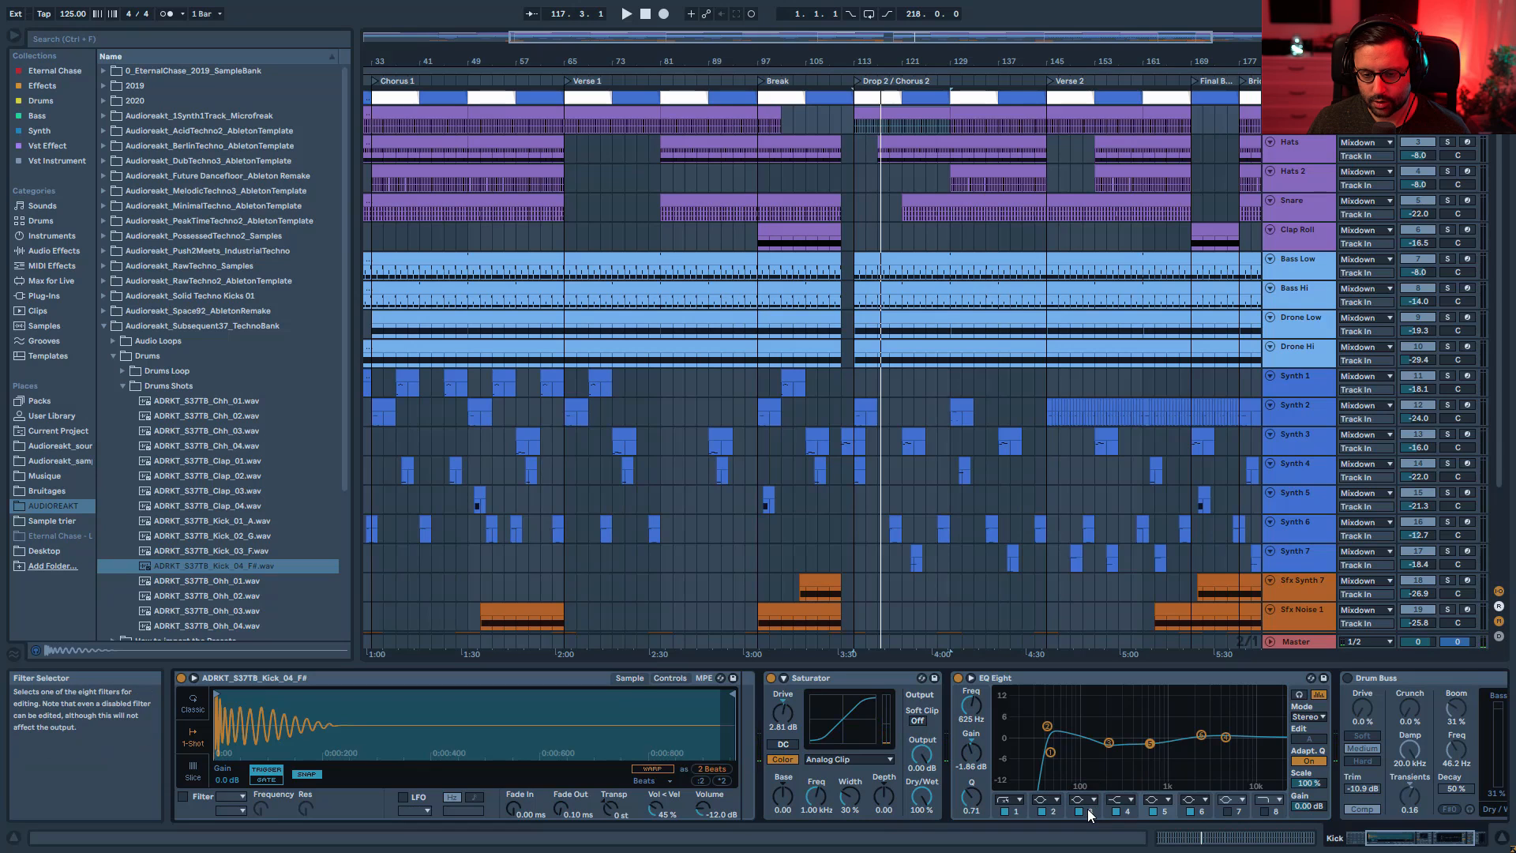
key(space)
click(1081, 811)
click(1118, 812)
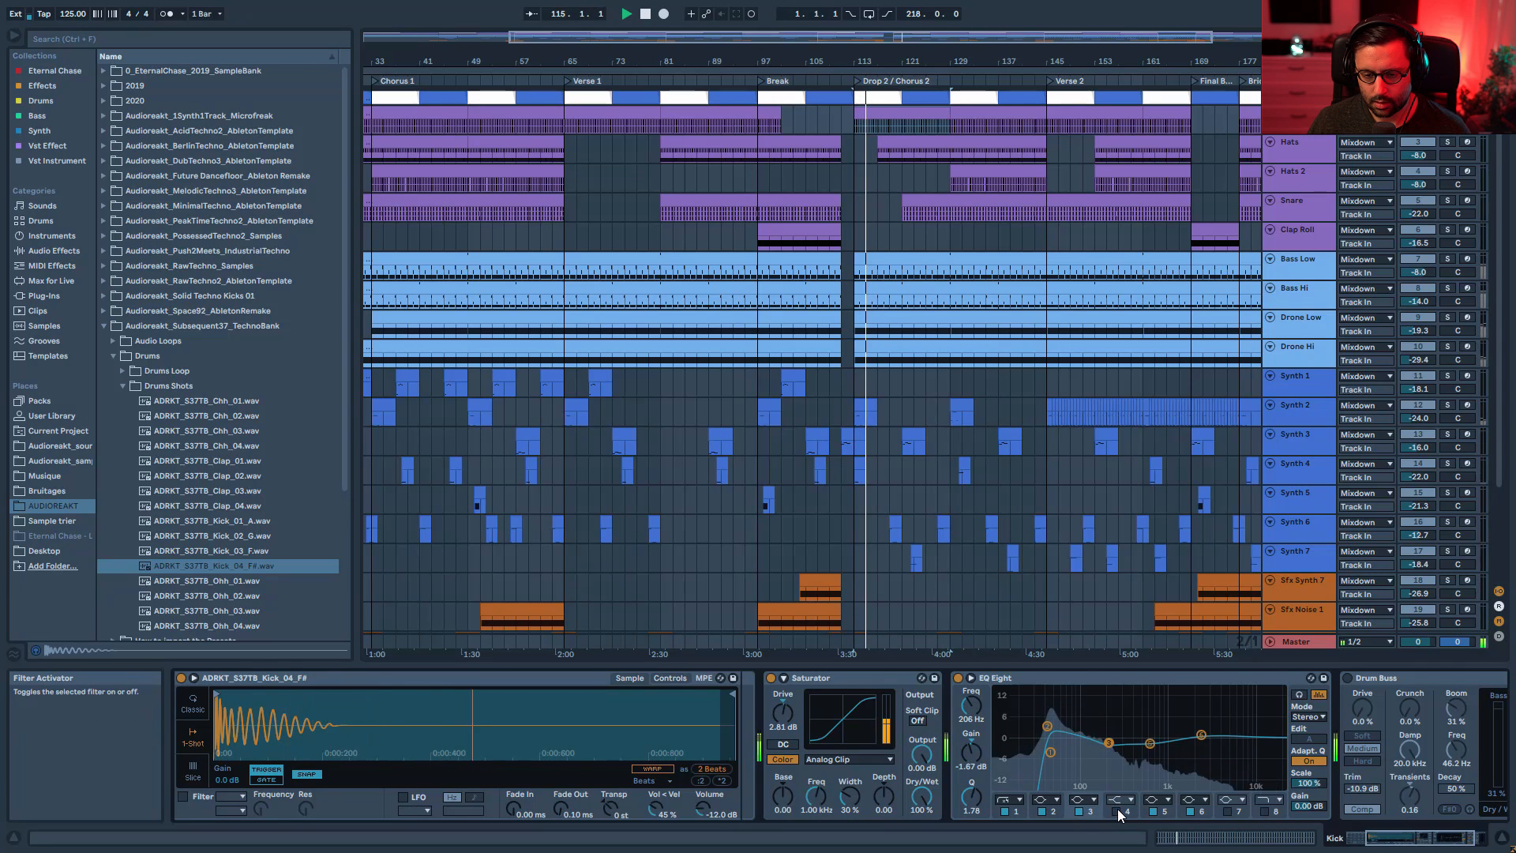
click(1117, 812)
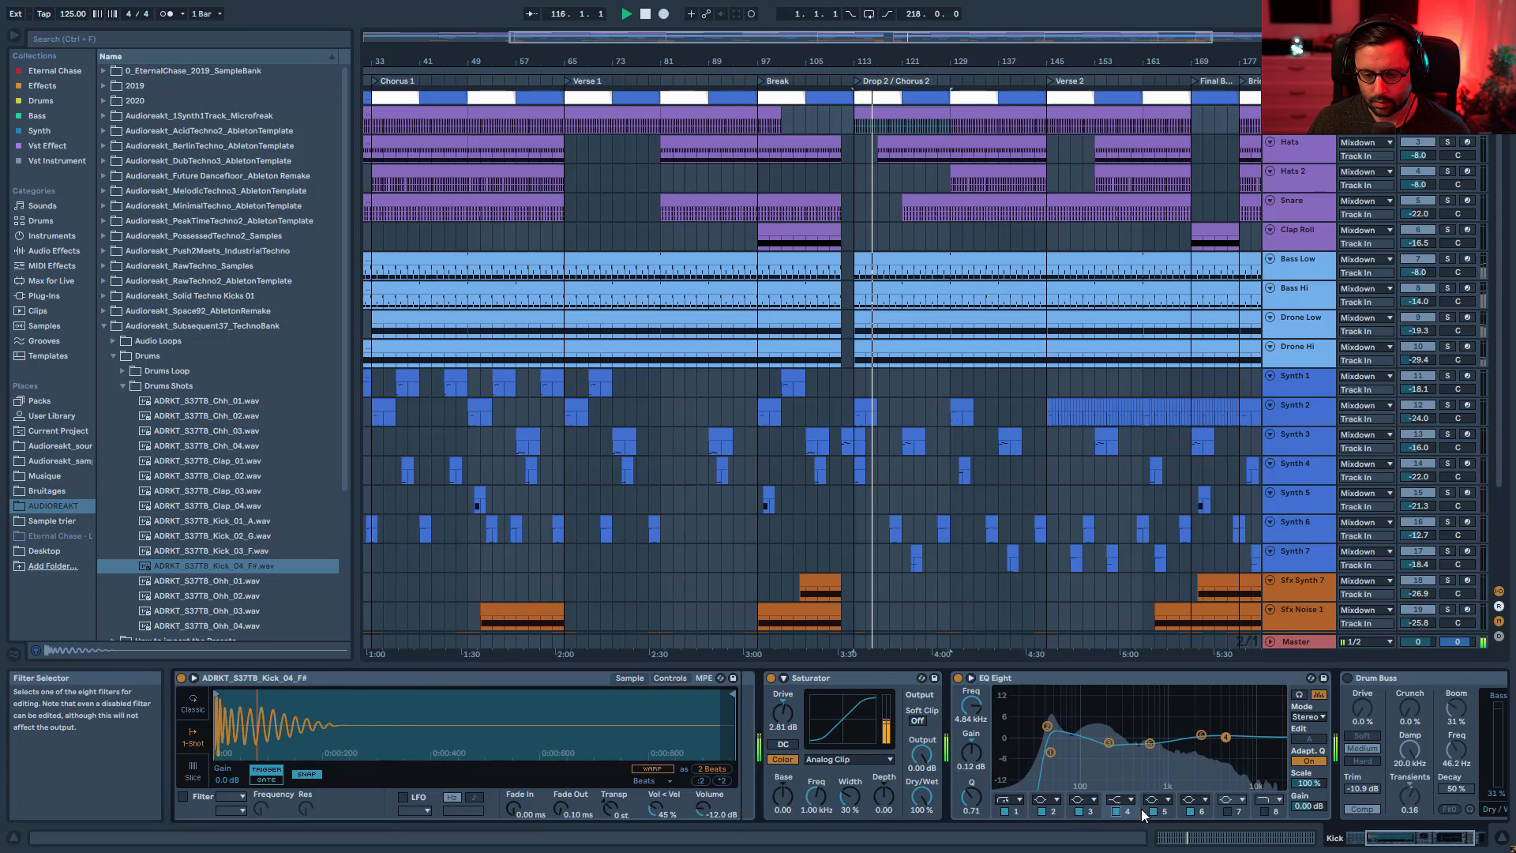
- Compare the kick's sound with EQ Eight bands 5 and 6 off and on, leaving both enabled
click(1153, 811)
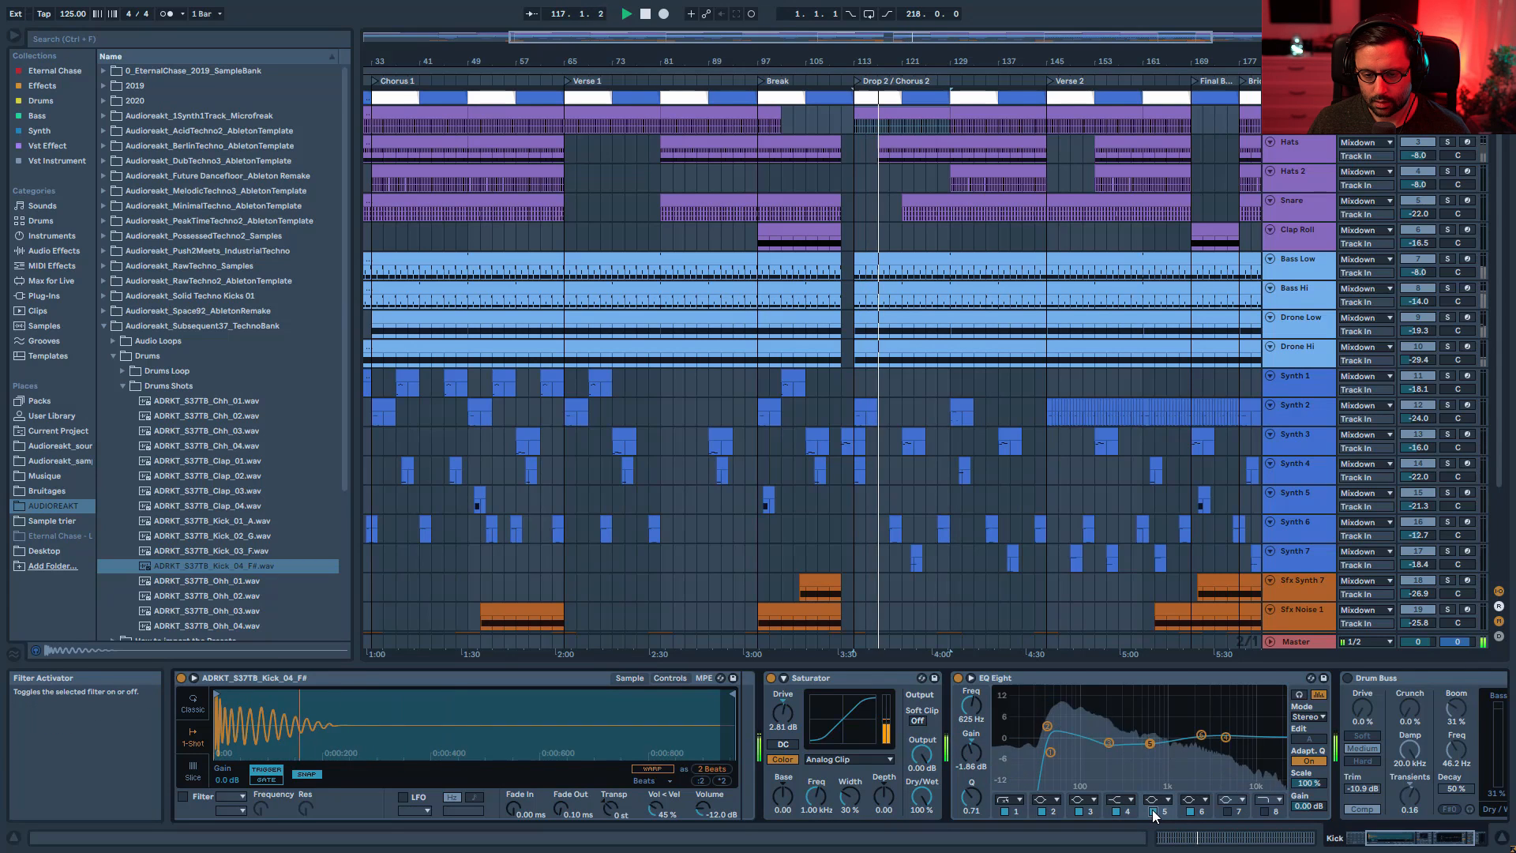
click(1153, 811)
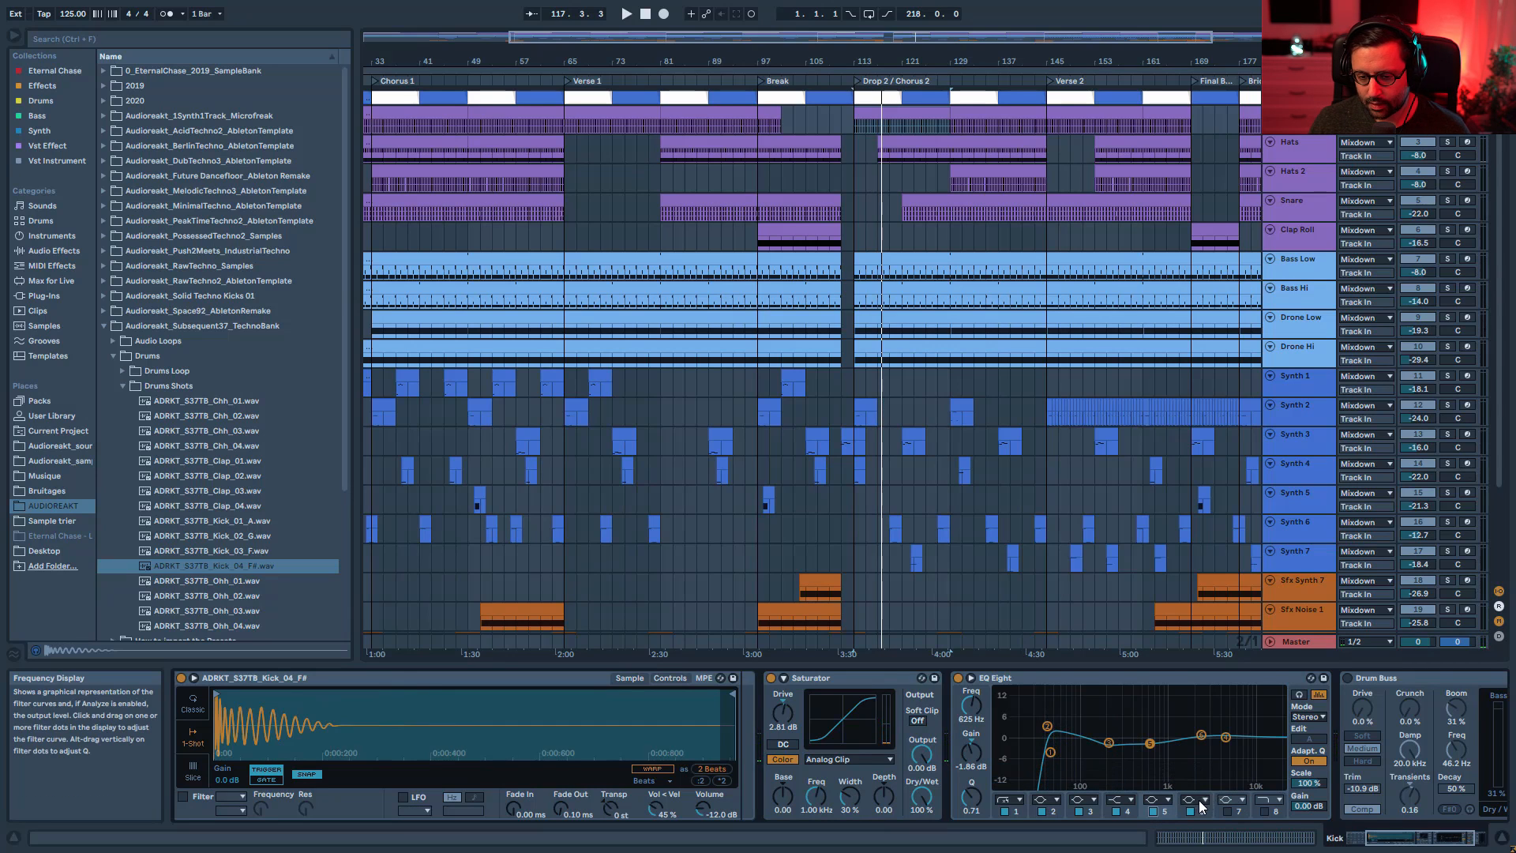
key(space)
click(1190, 811)
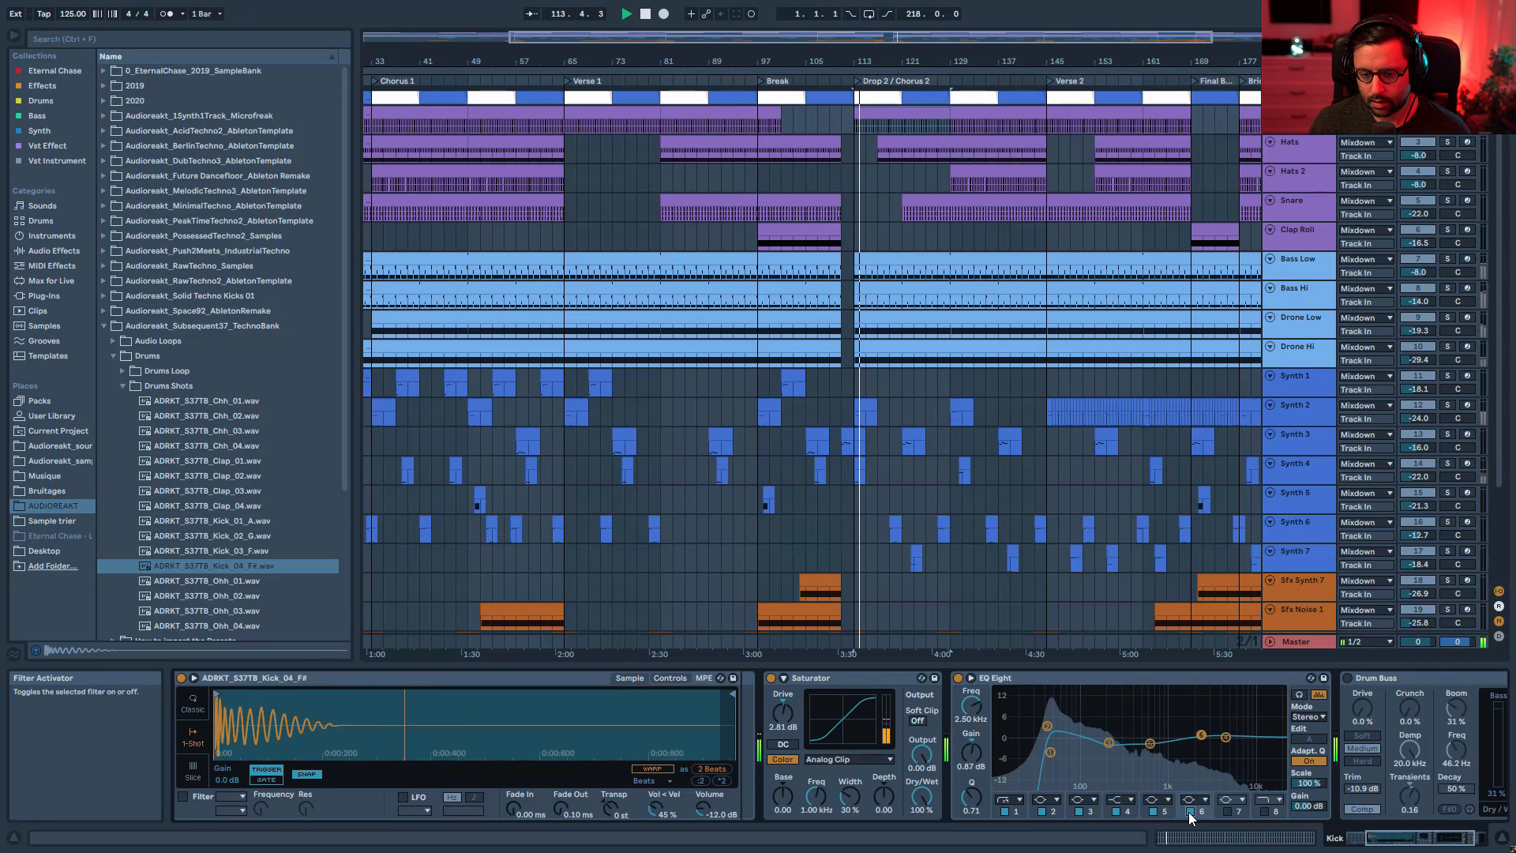
click(1188, 811)
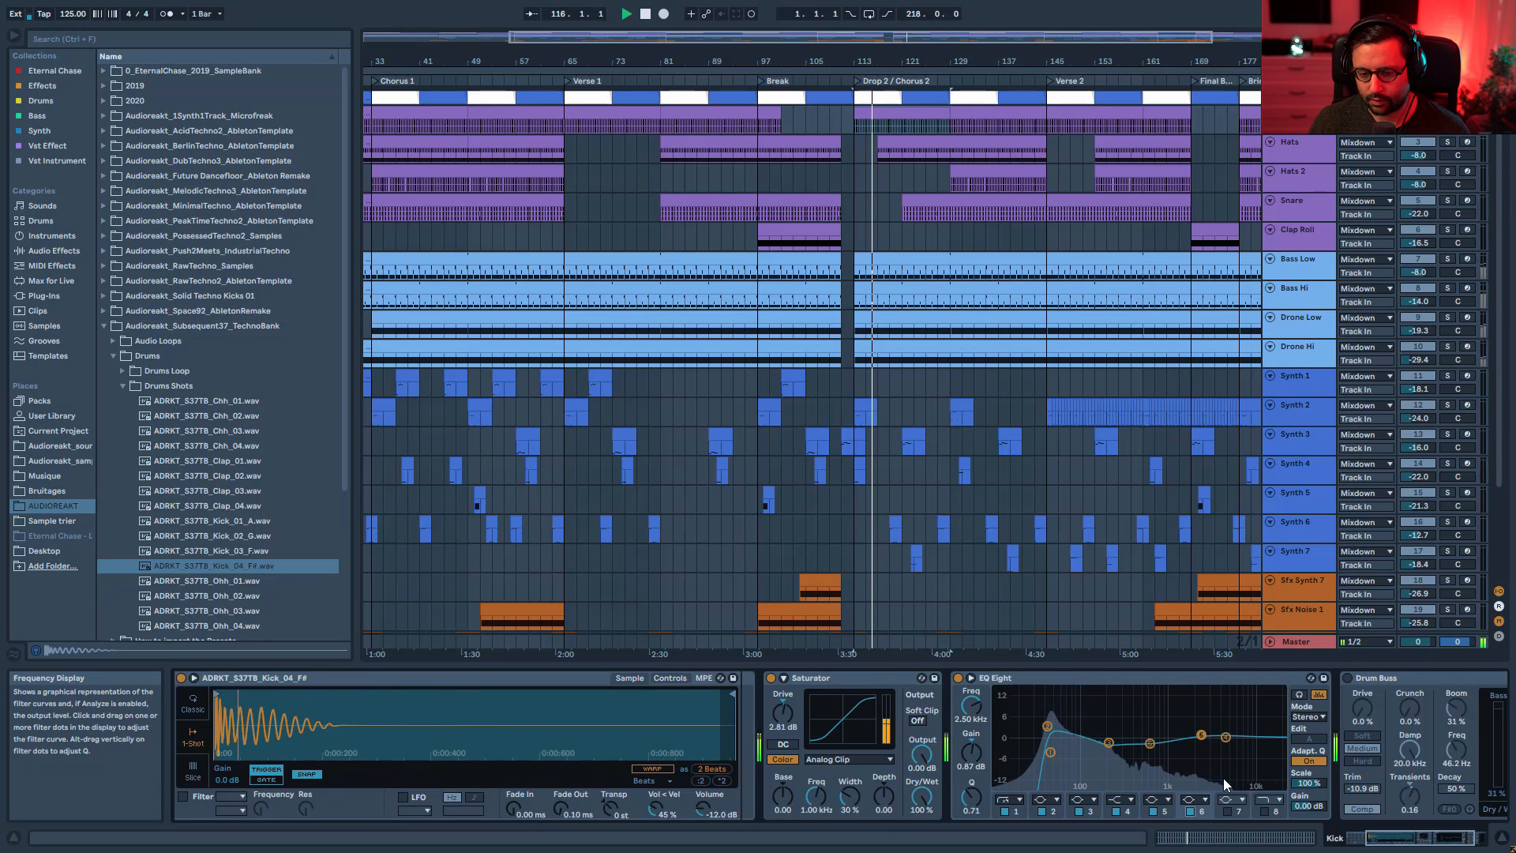
key(space)
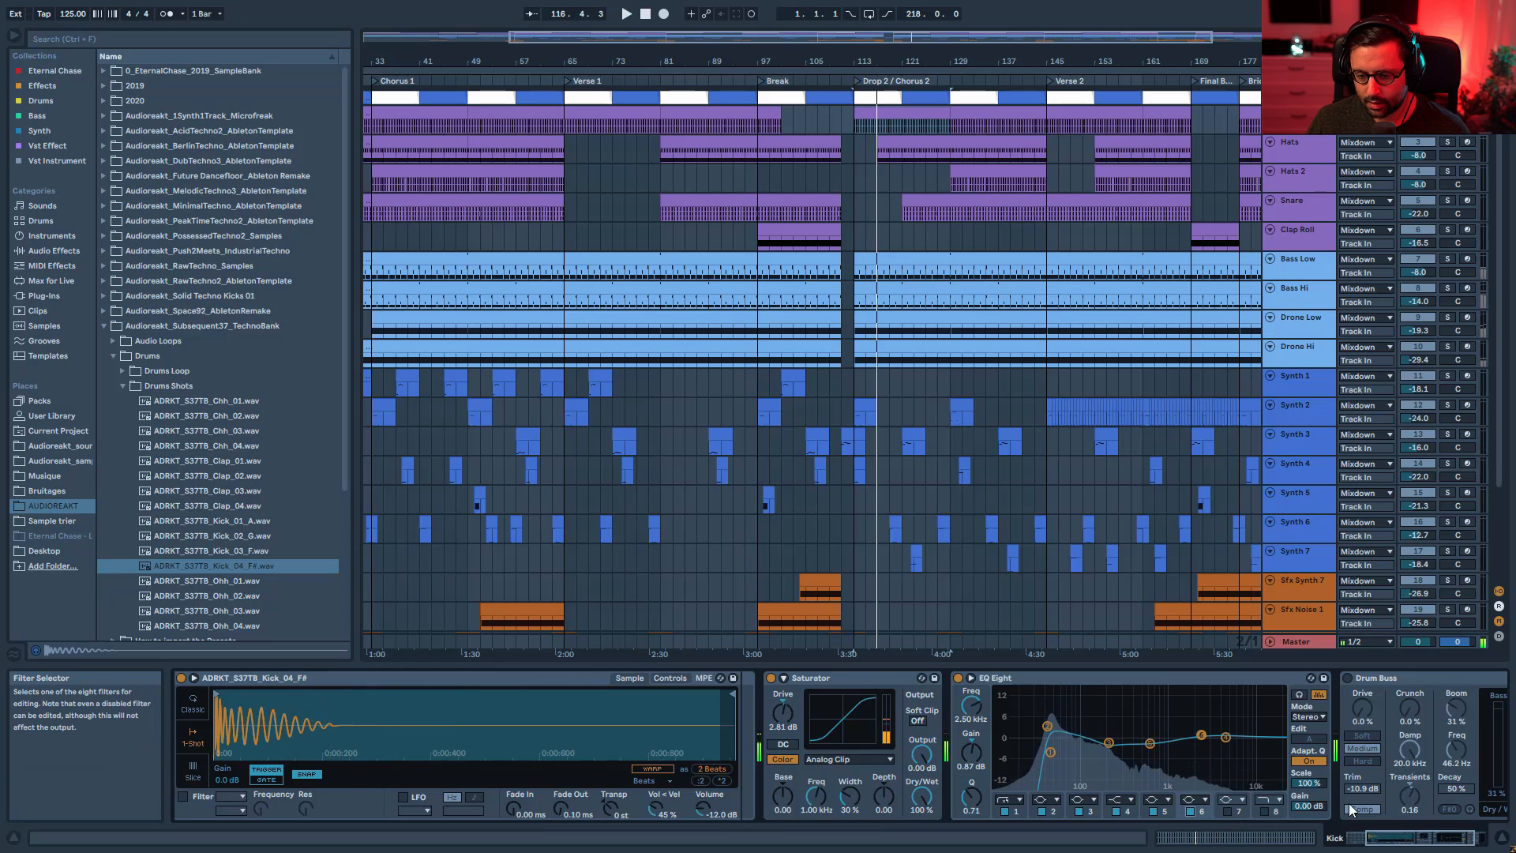
- Compare the soloed kick with Drum Buss enabled and bypassed during playback, leaving it bypassed
click(1444, 837)
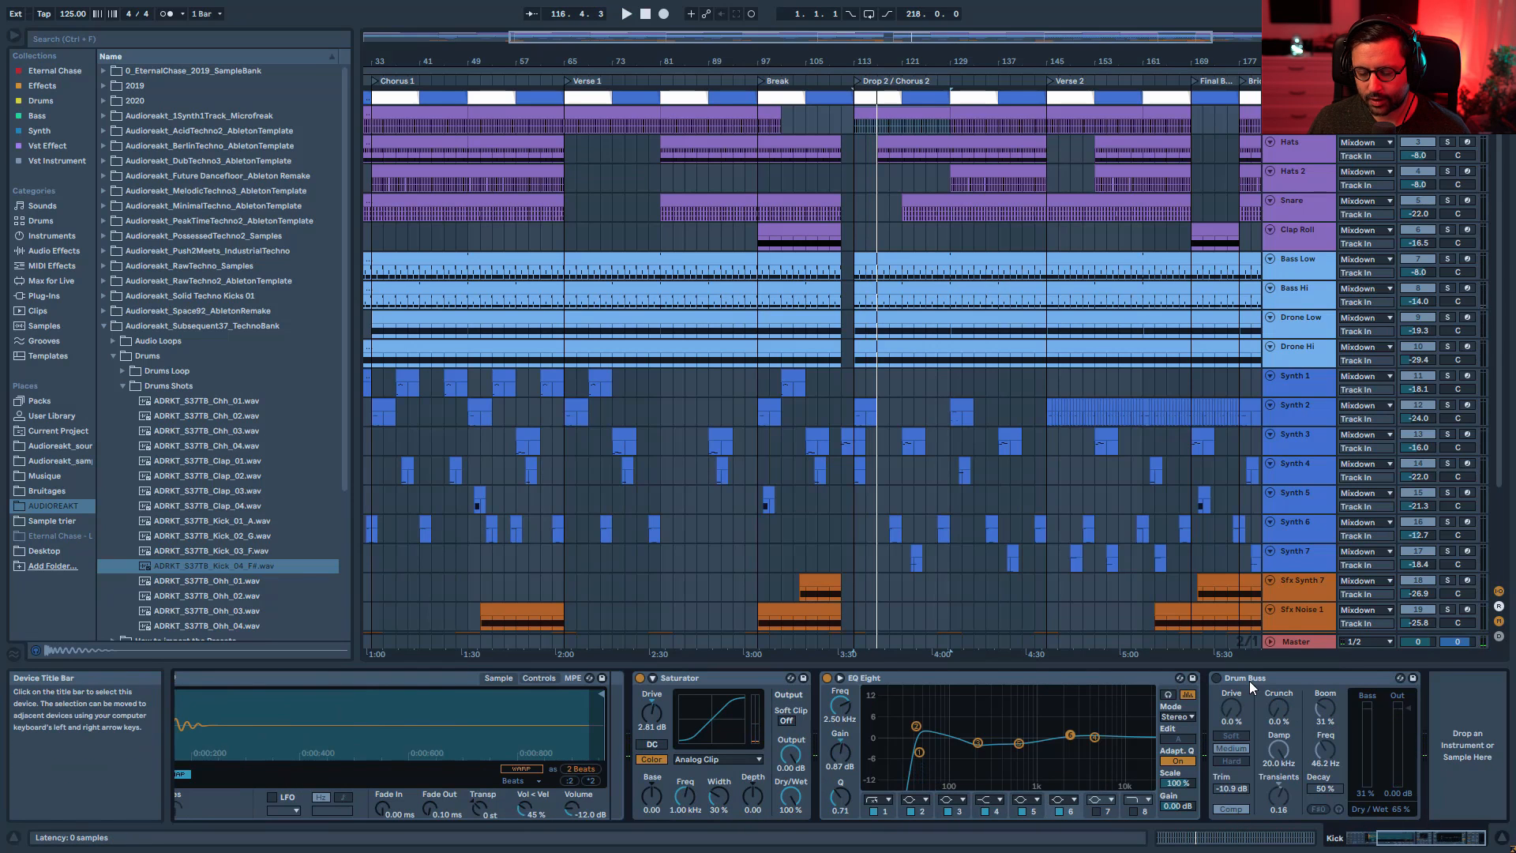
key(space)
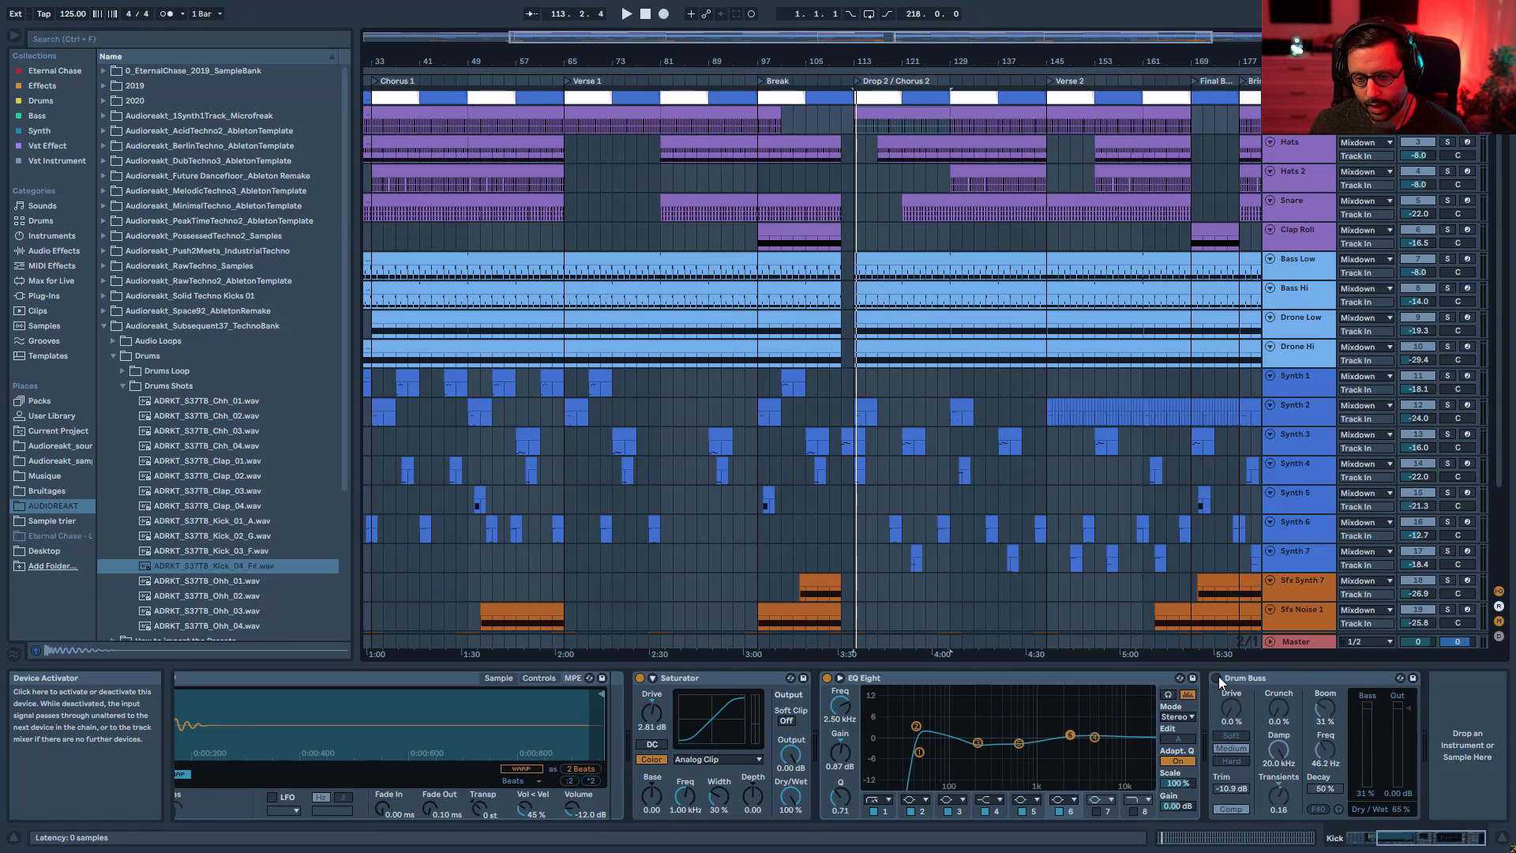
click(1218, 677)
key(space)
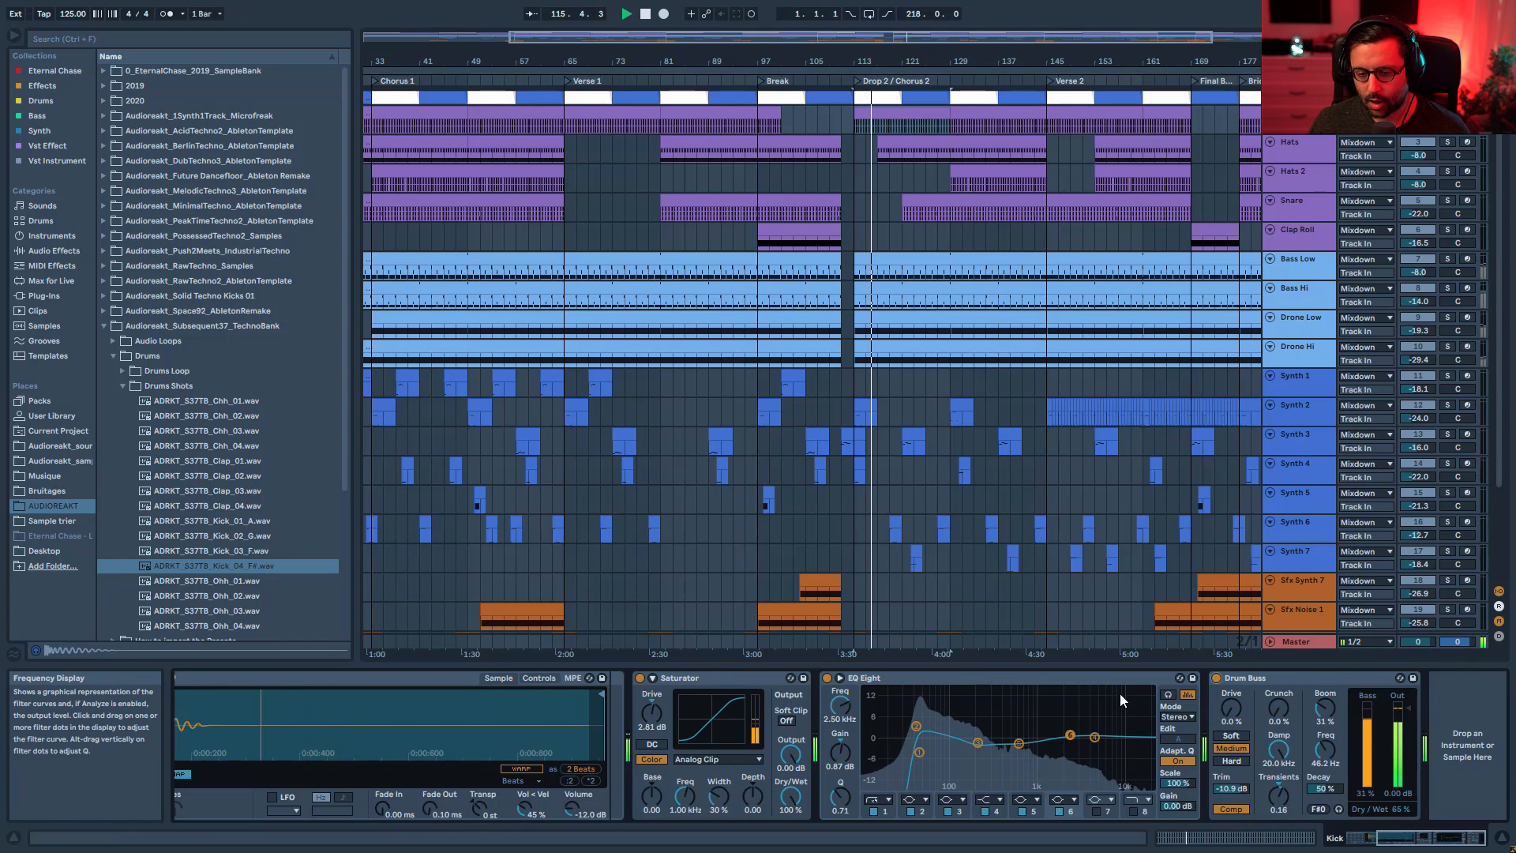
key(space)
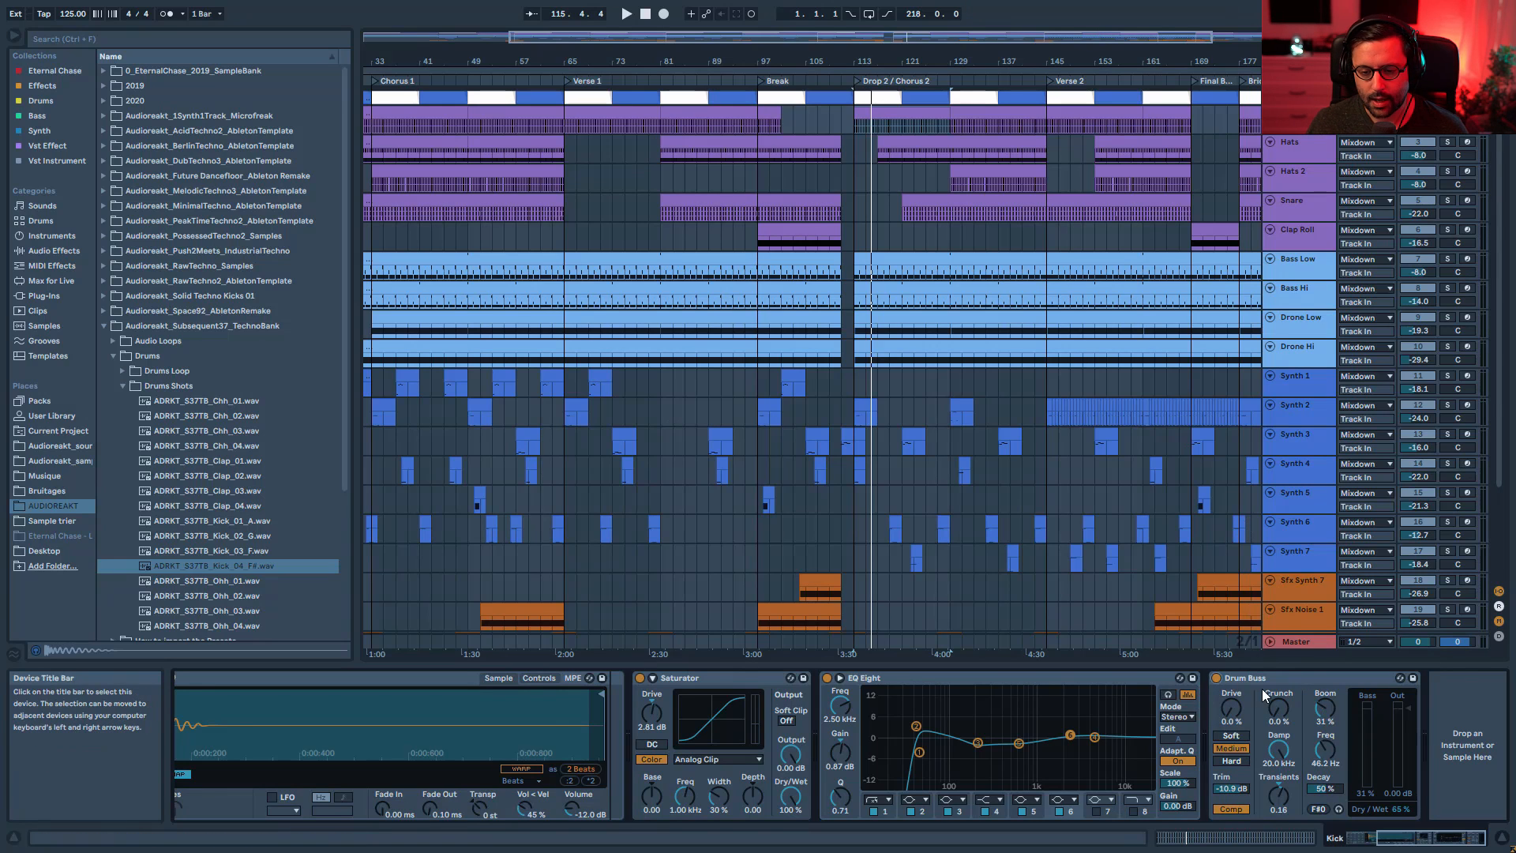
key(space)
click(1217, 678)
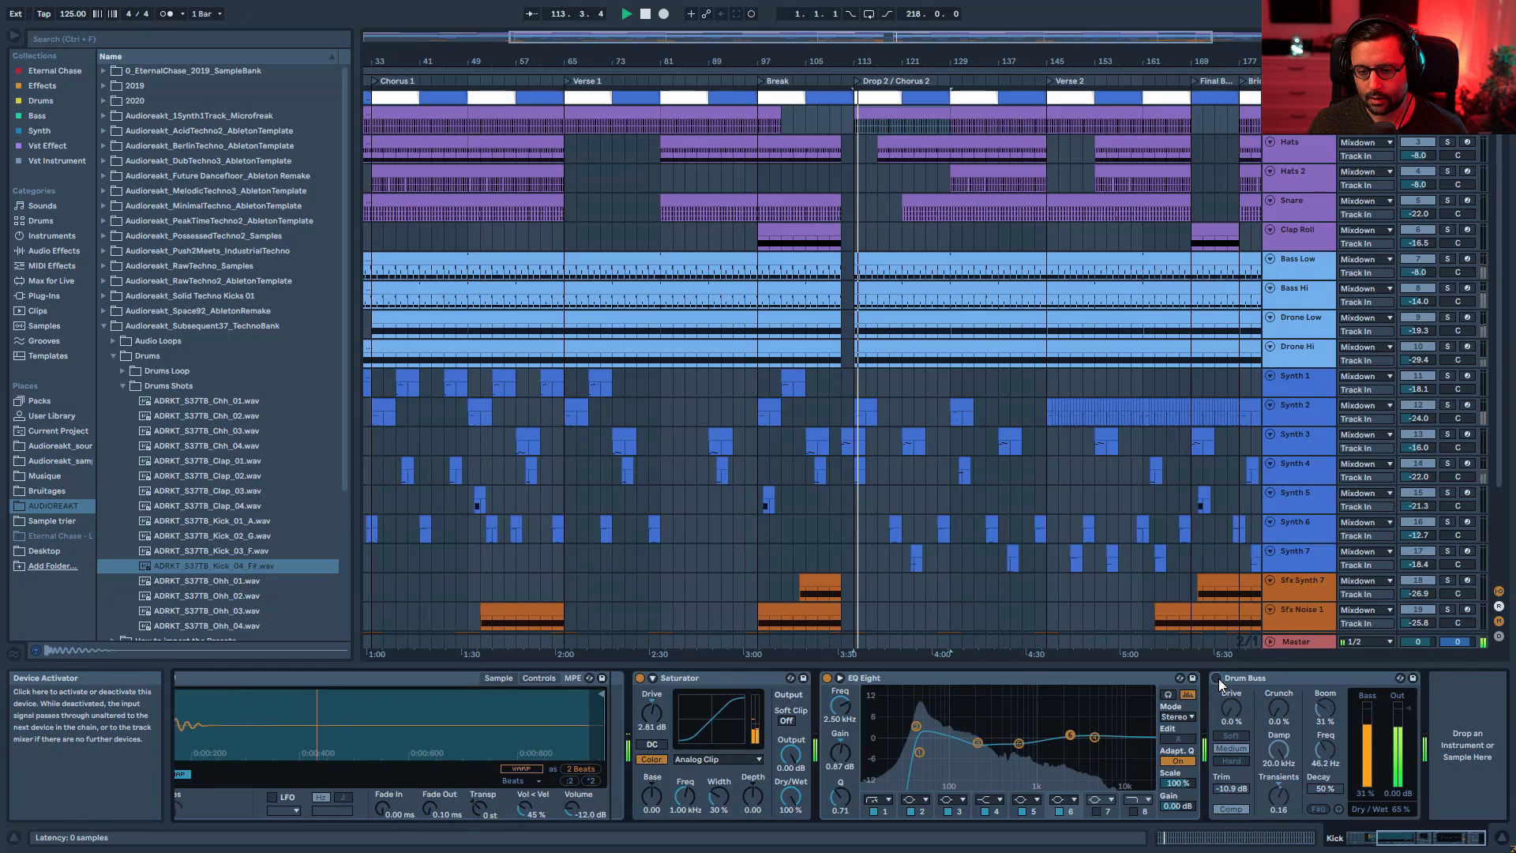
key(space)
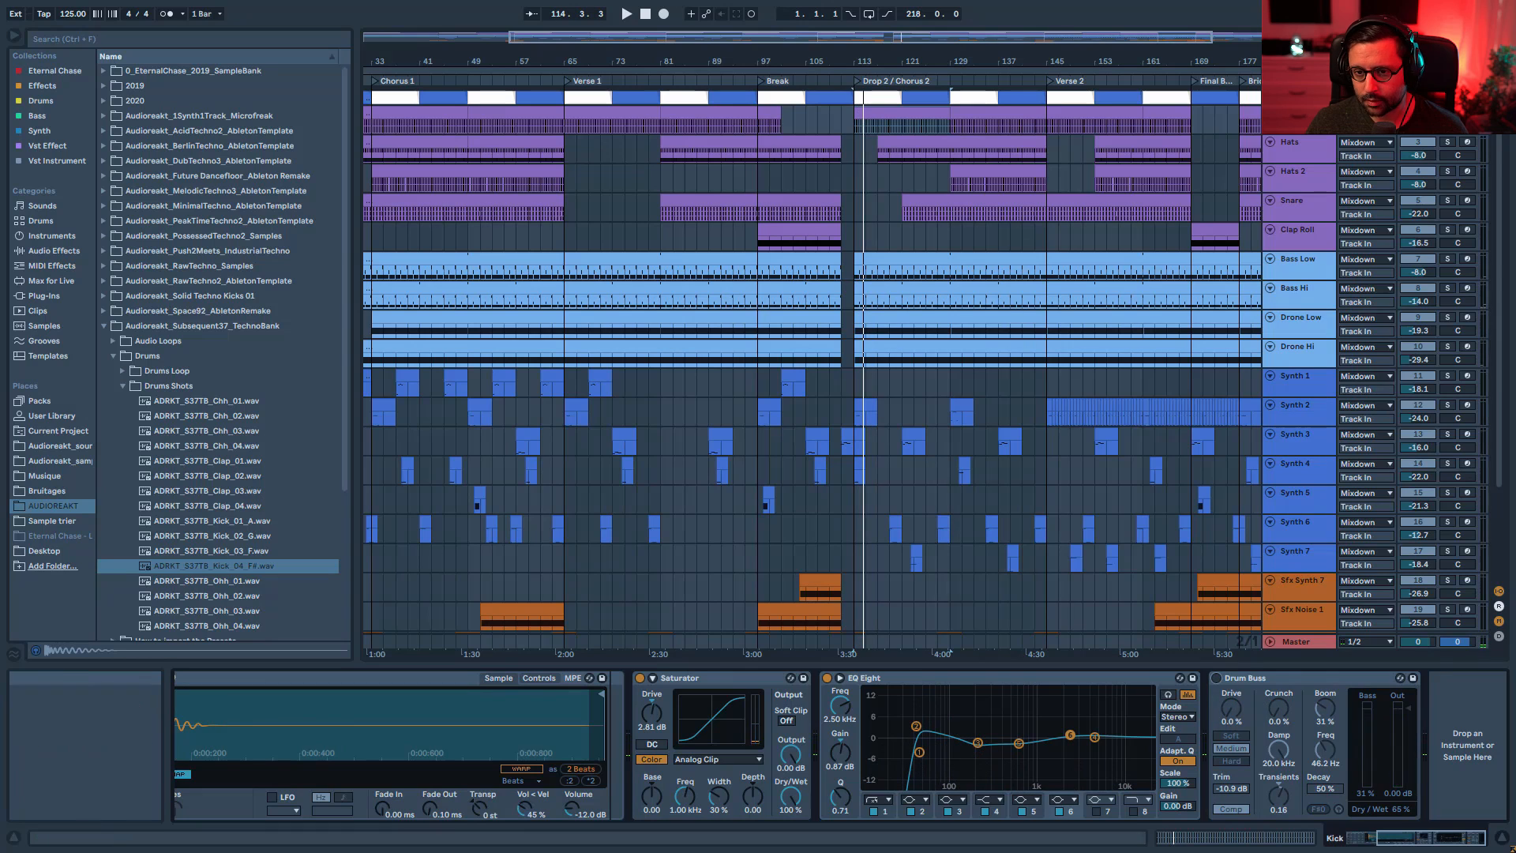
- Play the full mix from Drop 2 and compare the kick's Drum Buss on and bypassed, leaving it enabled
key(space)
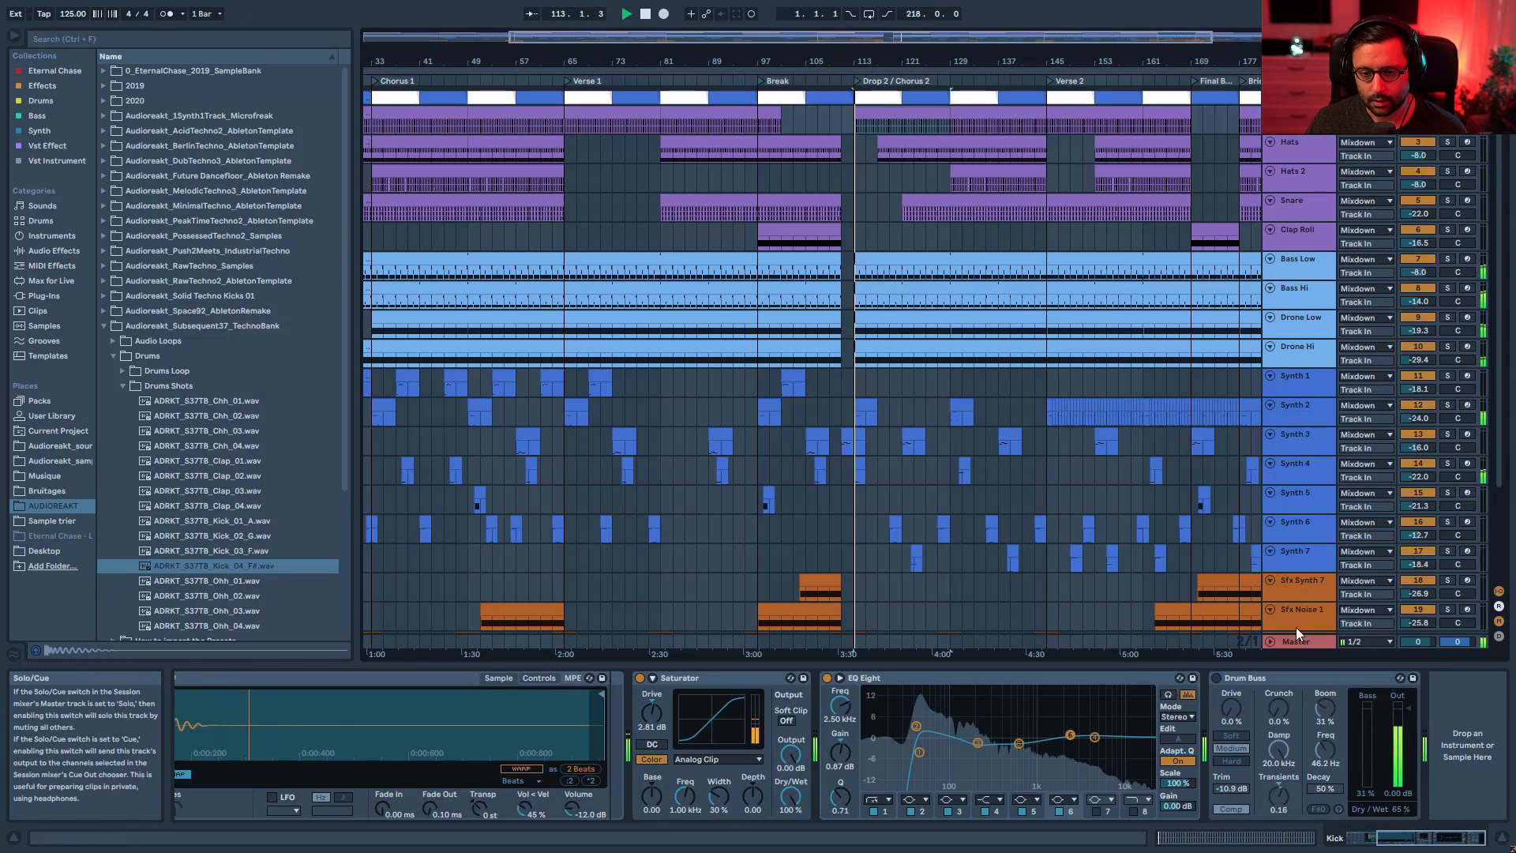
click(1217, 678)
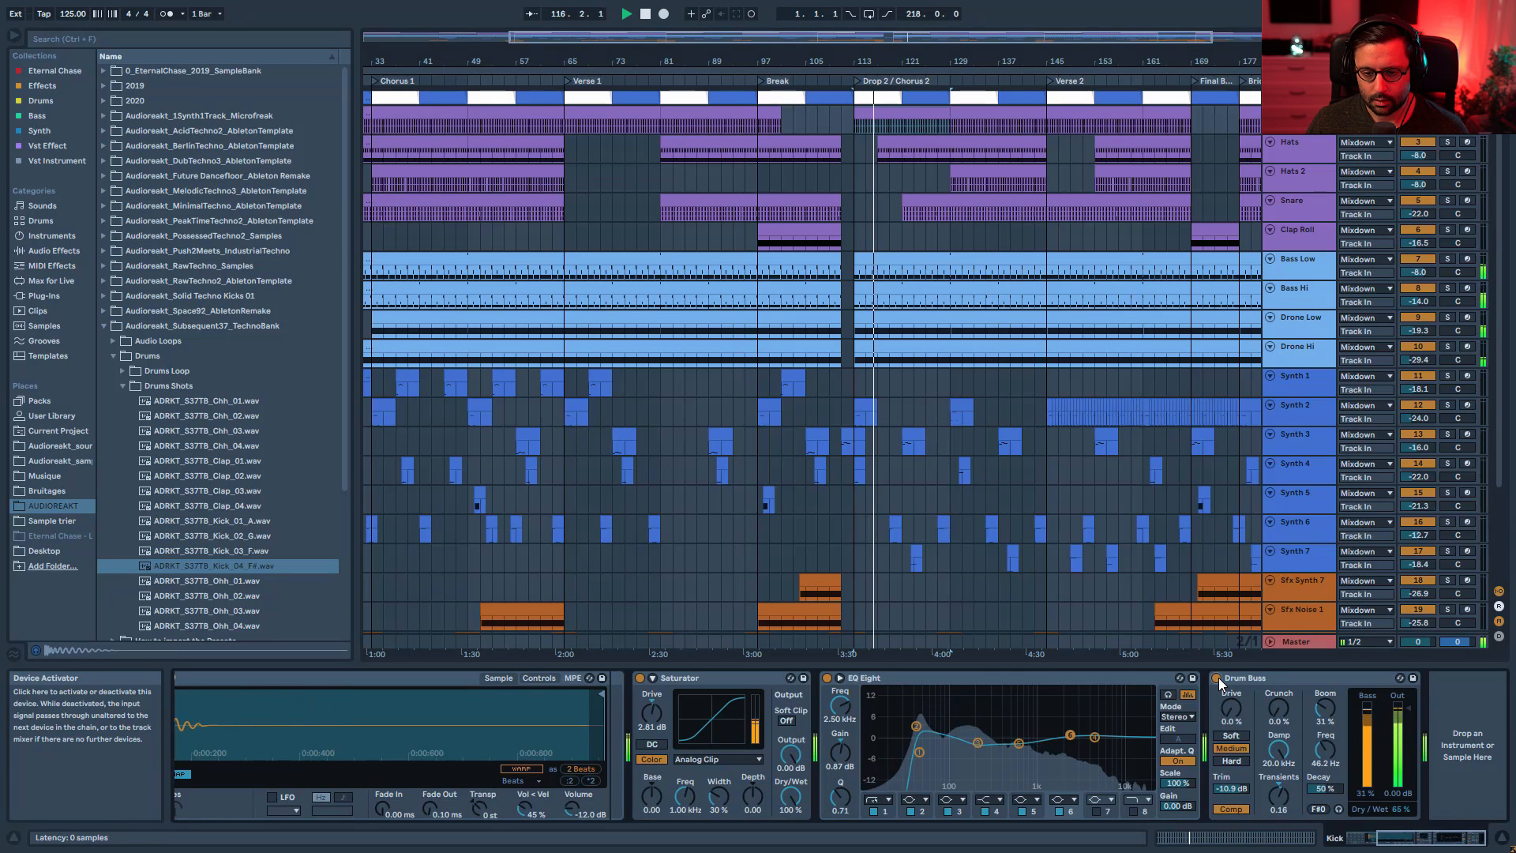
click(1217, 677)
click(1216, 677)
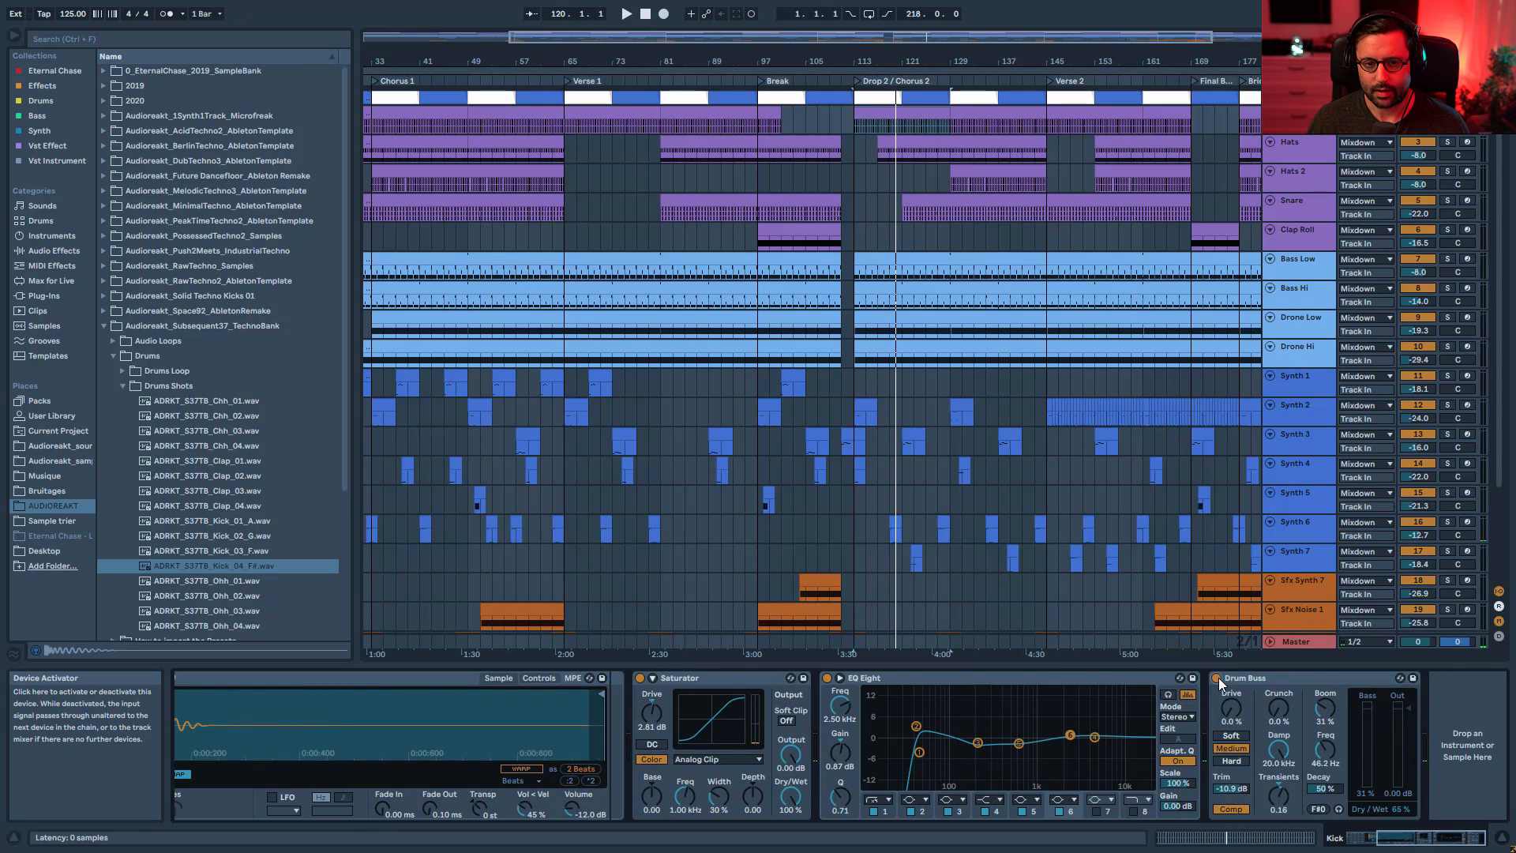
- Solo the Hats track and examine its clip's CHH and OHH notes up close during playback from bar 49
click(1289, 142)
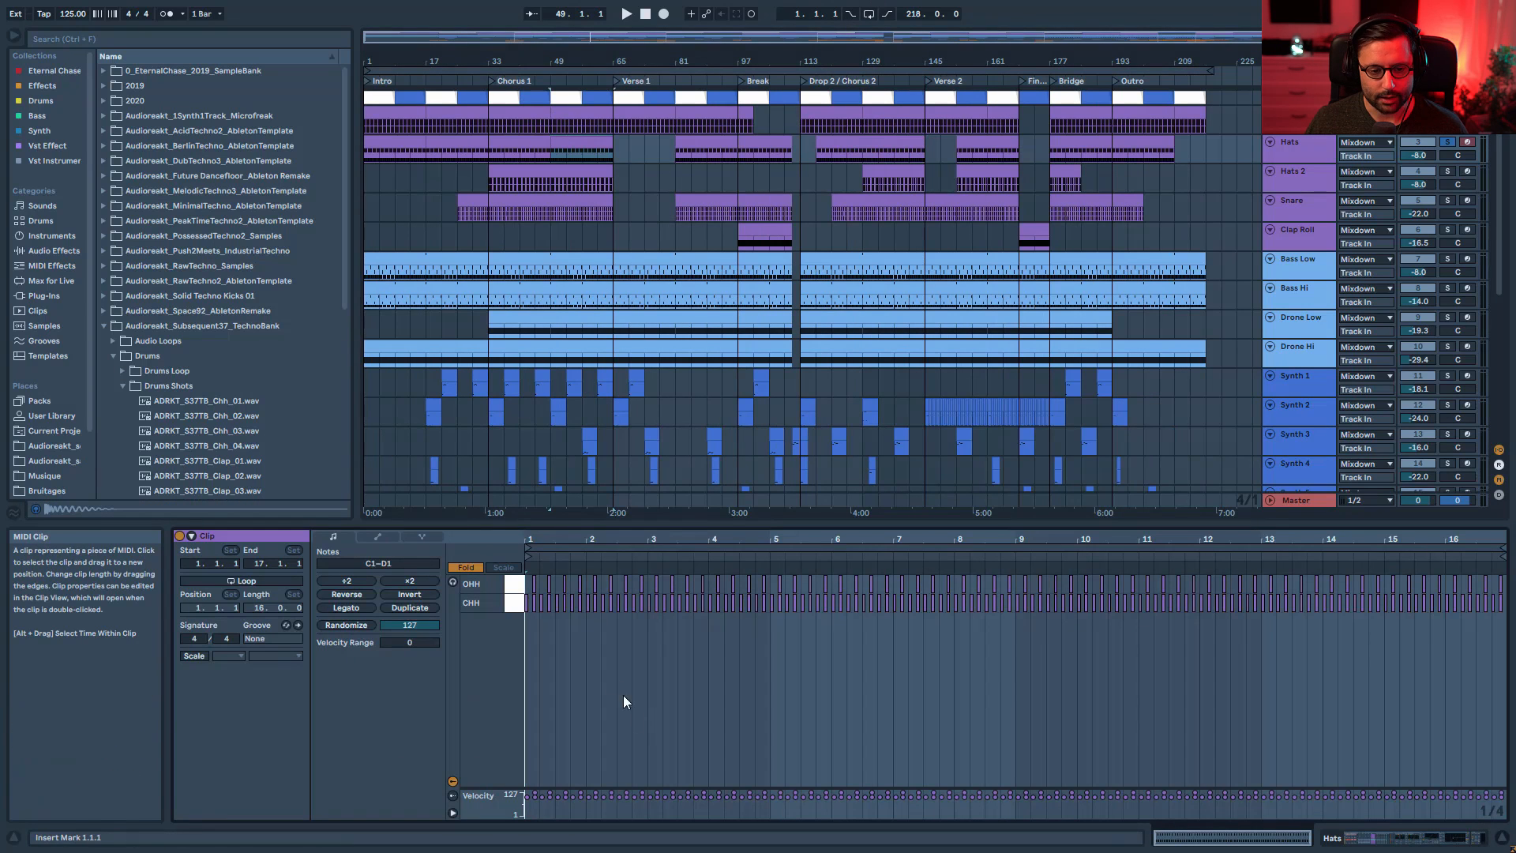
drag(569, 540, 568, 616)
drag(694, 540, 859, 540)
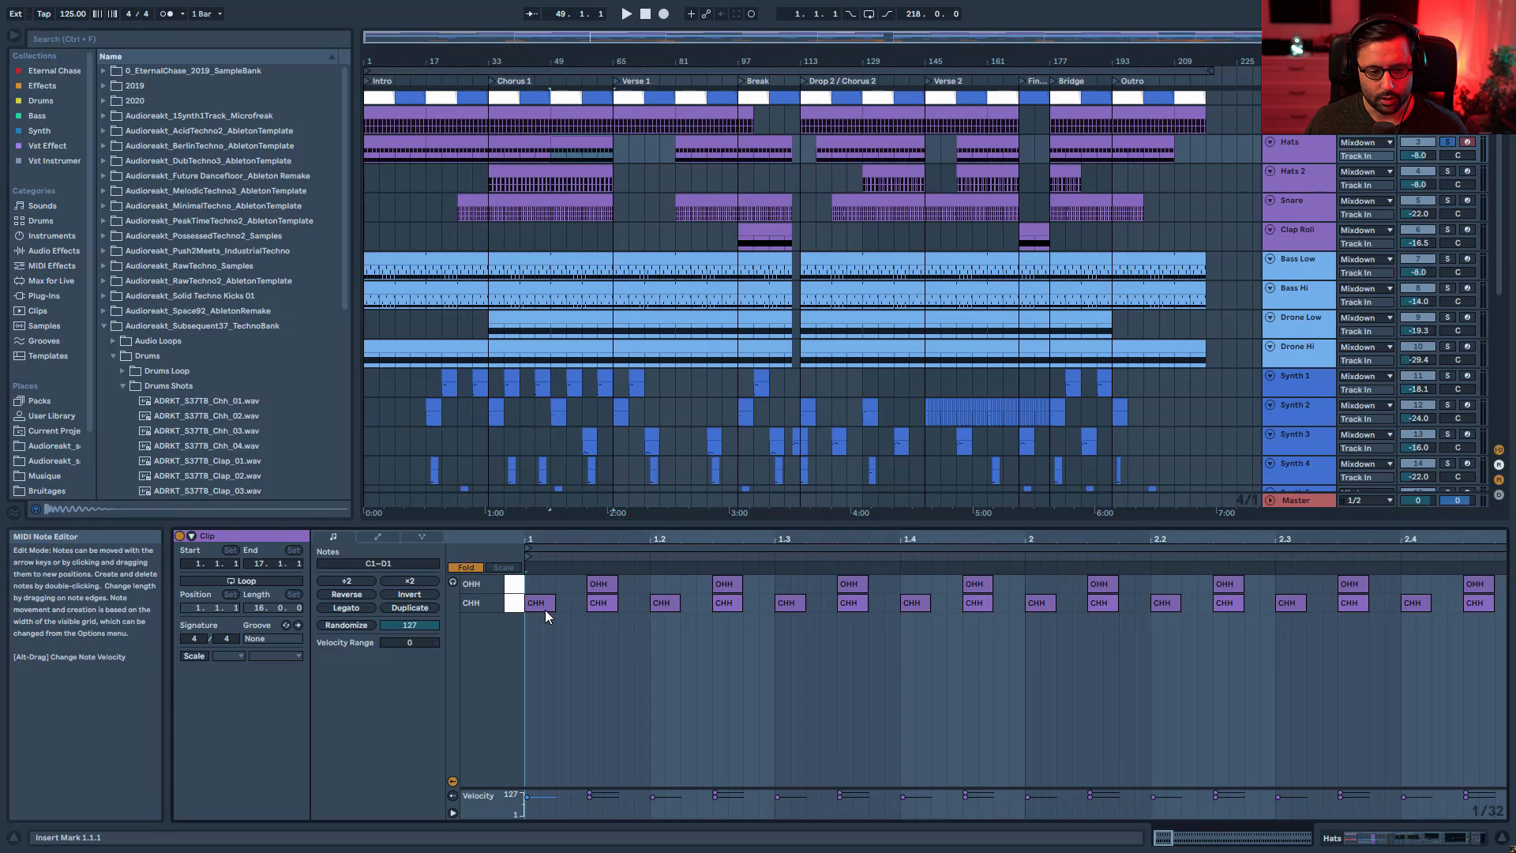
key(space)
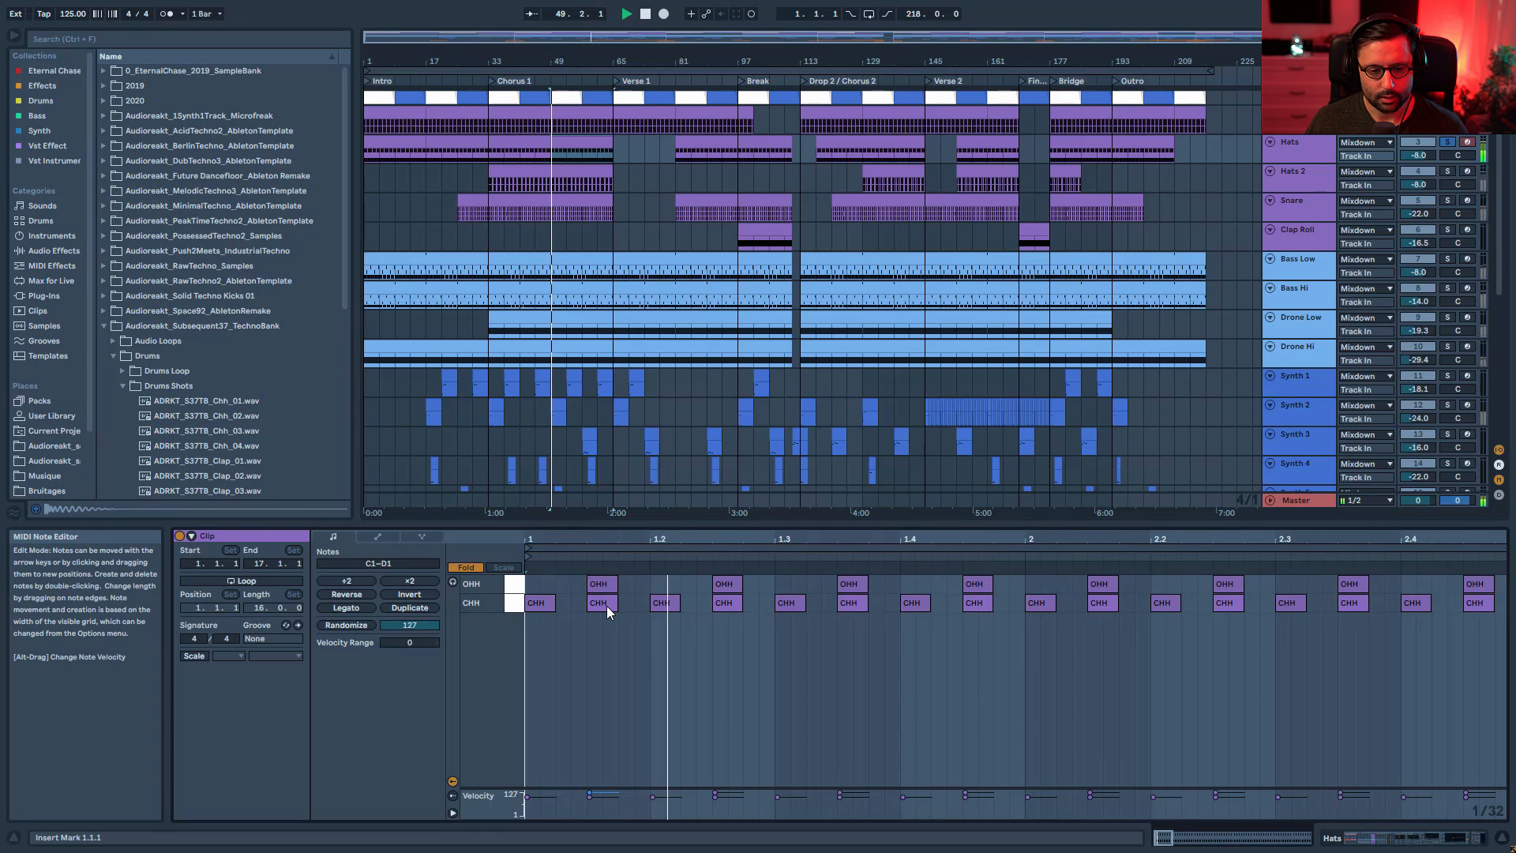
click(563, 696)
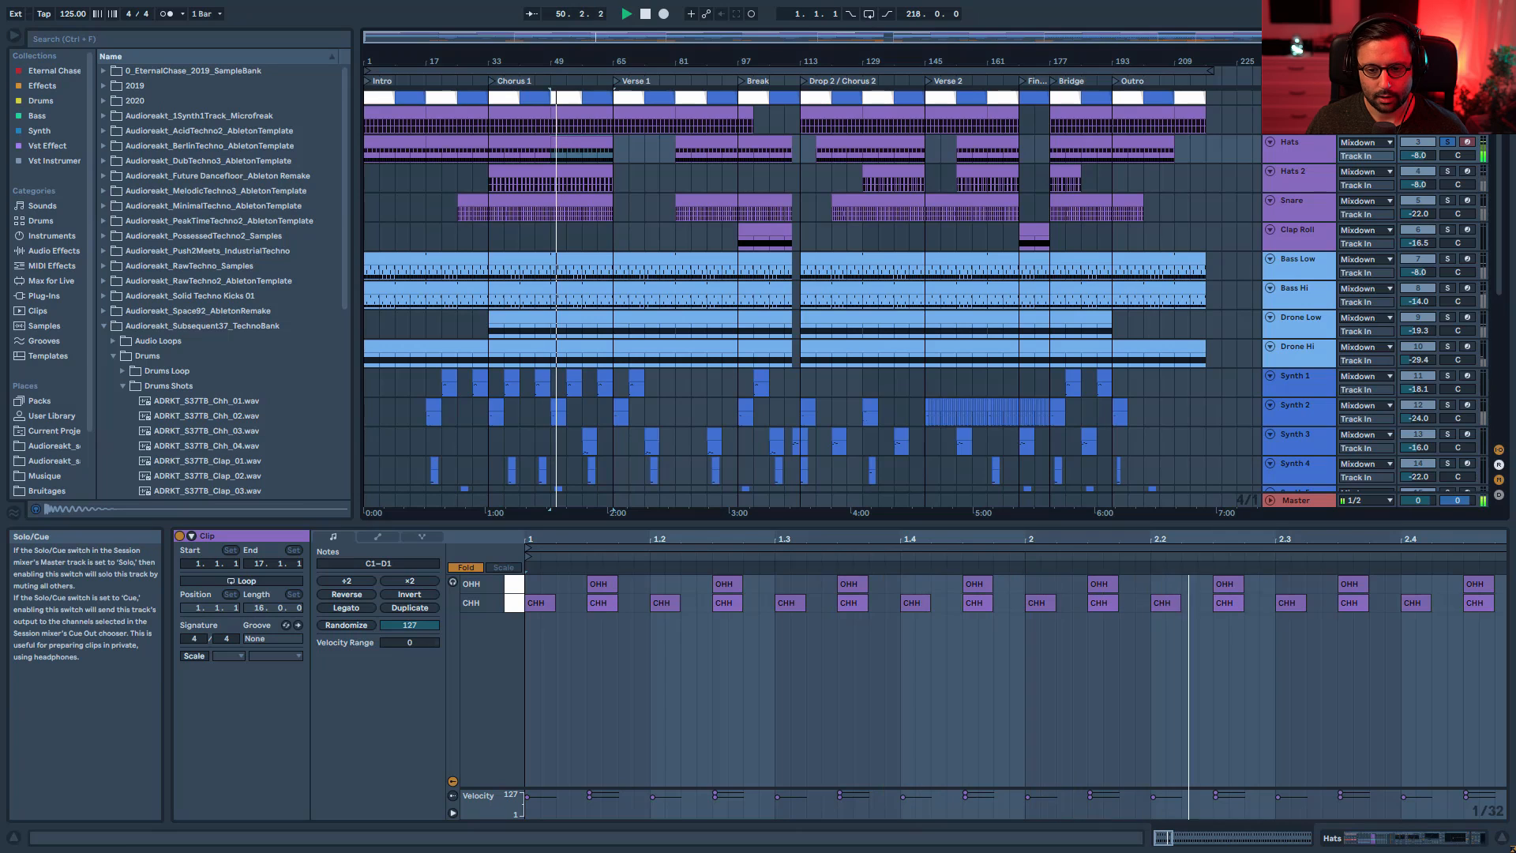
key(space)
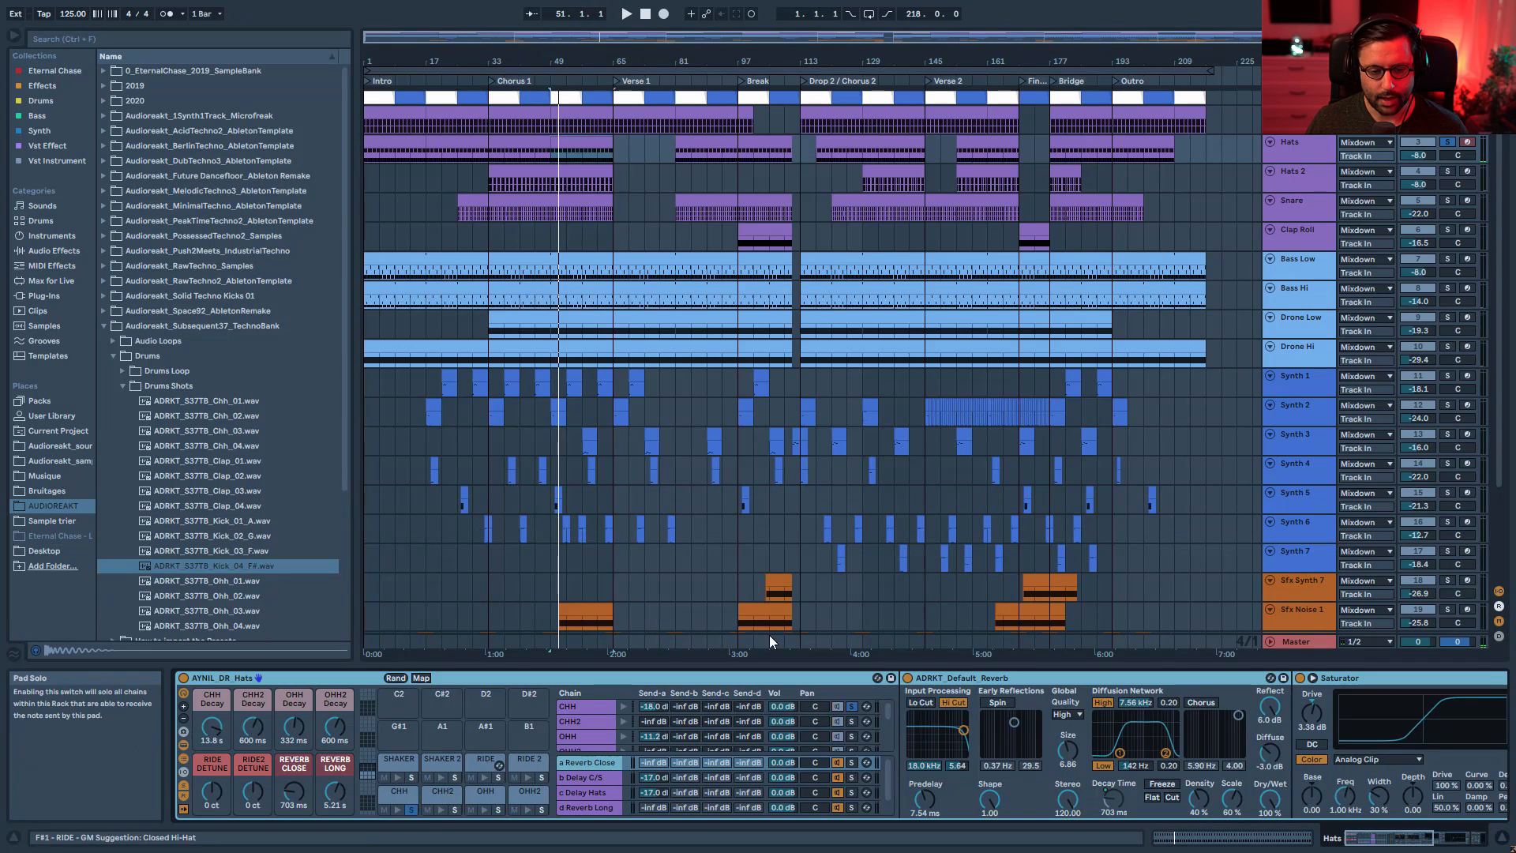
- Audition the soloed CHH pad of the Hats drum rack and view its ADRKT_S37TB_Chh_02 sample
key(space)
click(414, 794)
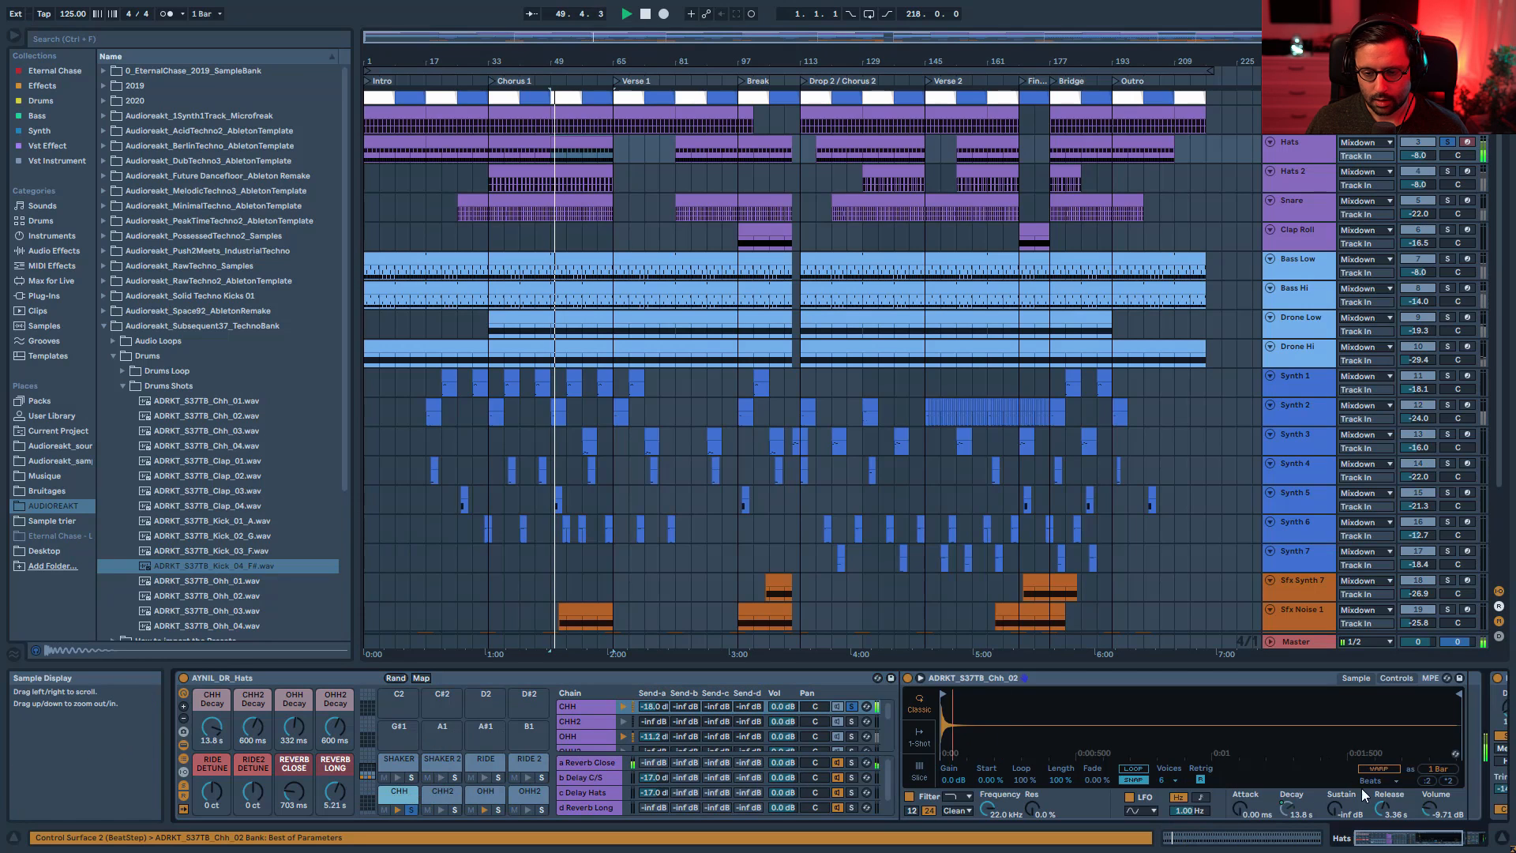
key(space)
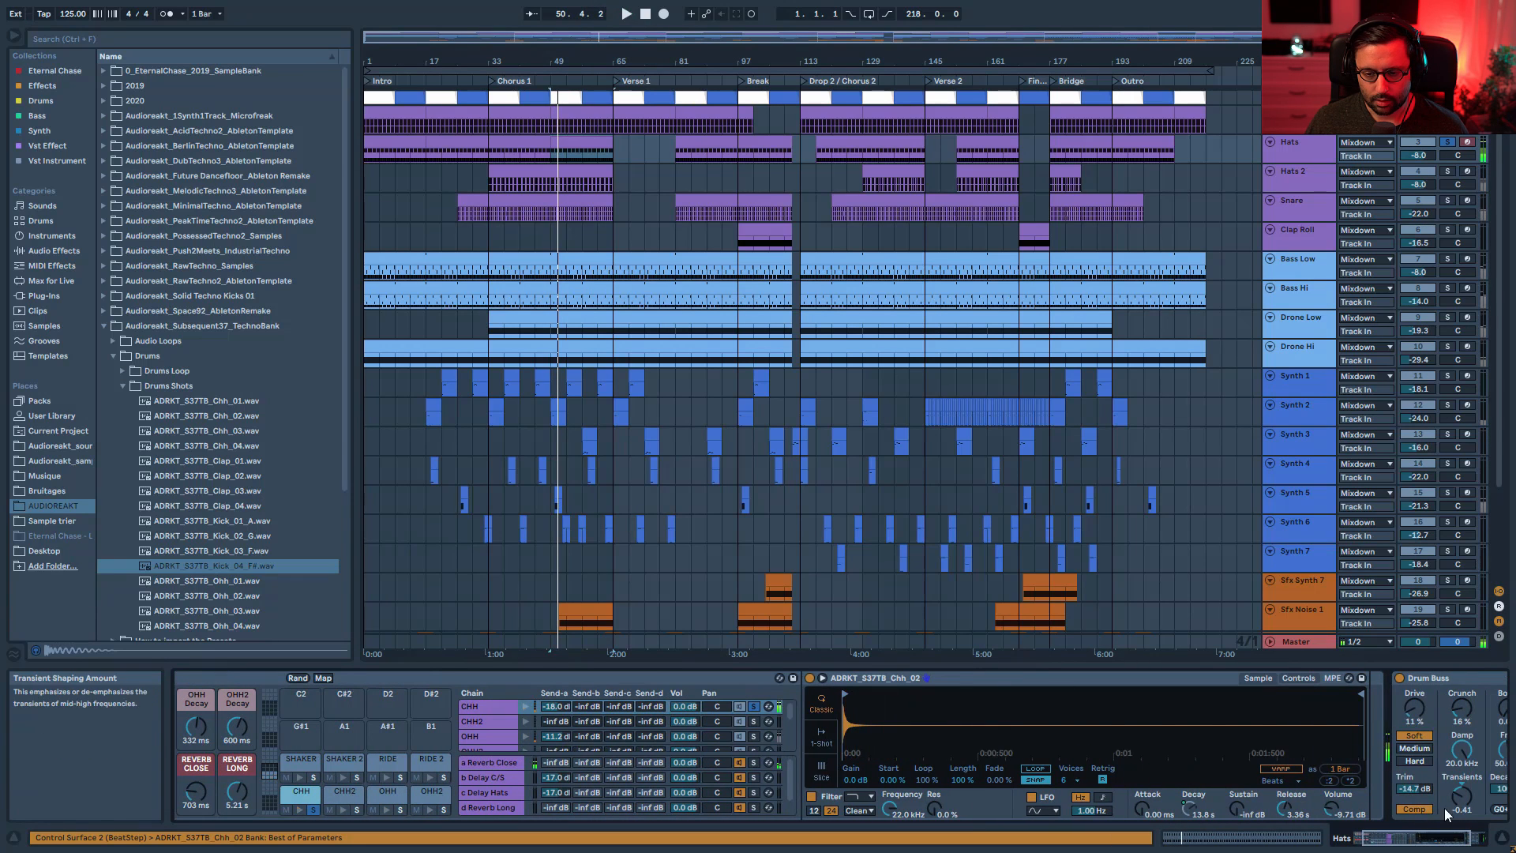
drag(1422, 816, 1378, 818)
key(space)
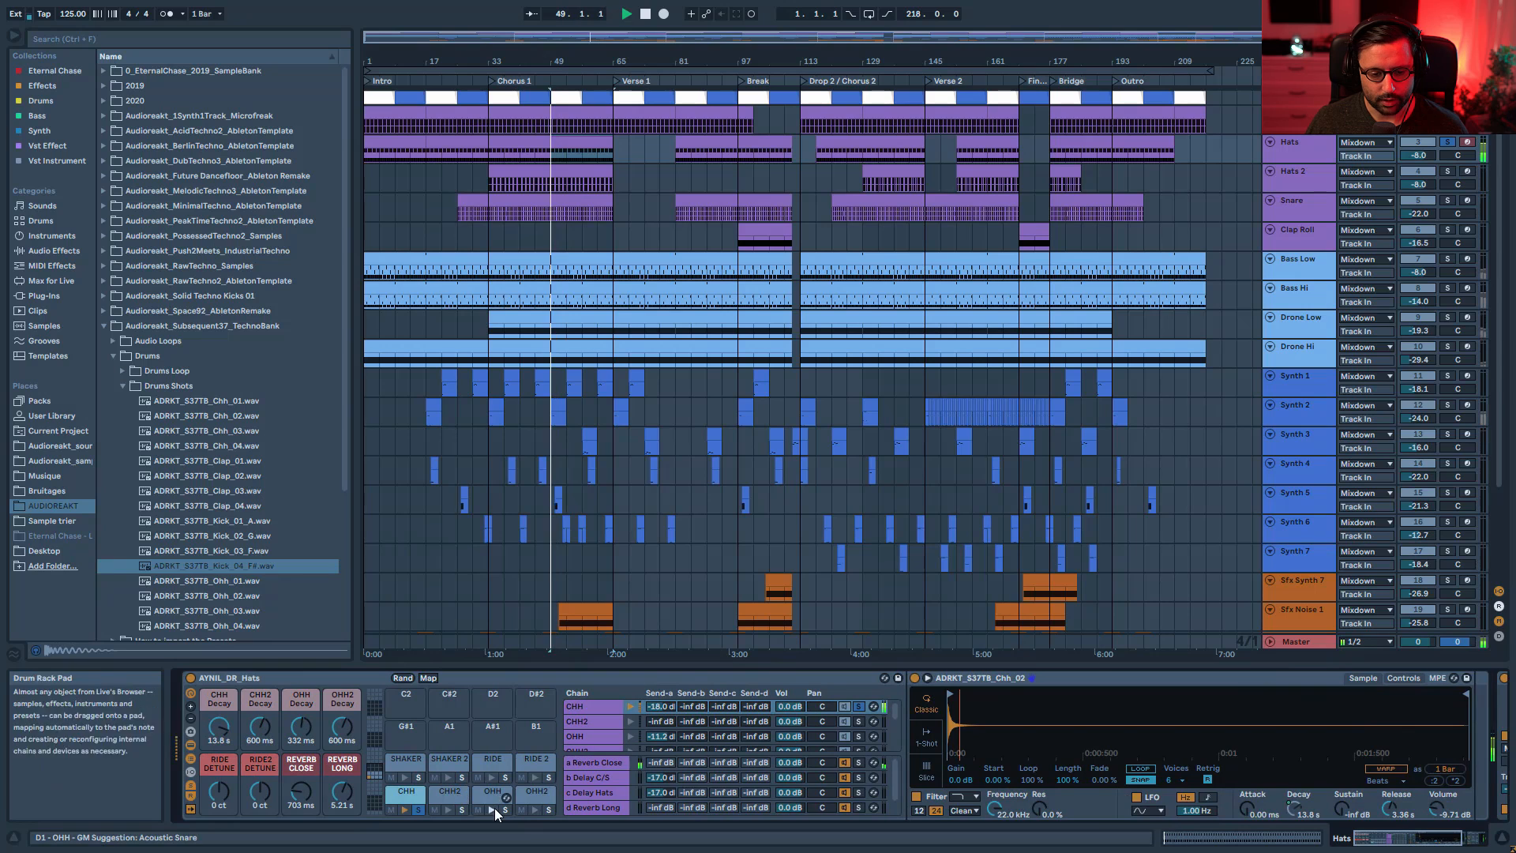
- Solo the OHH pad of the Hats drum rack and show its ADRKT_S37TB_Ohh_01 sample
click(504, 810)
drag(1437, 836, 1442, 836)
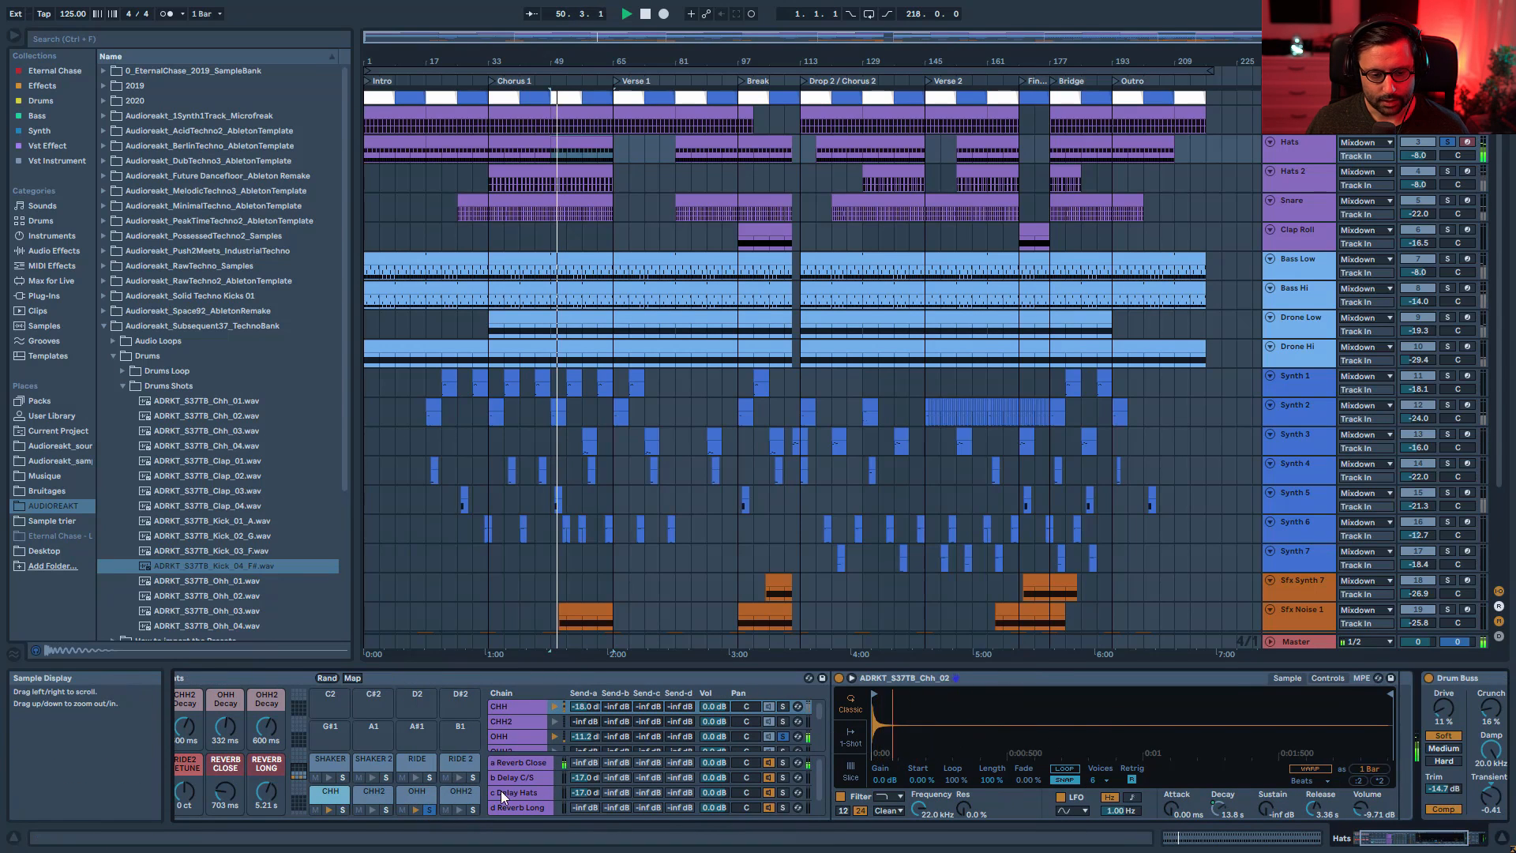
click(414, 793)
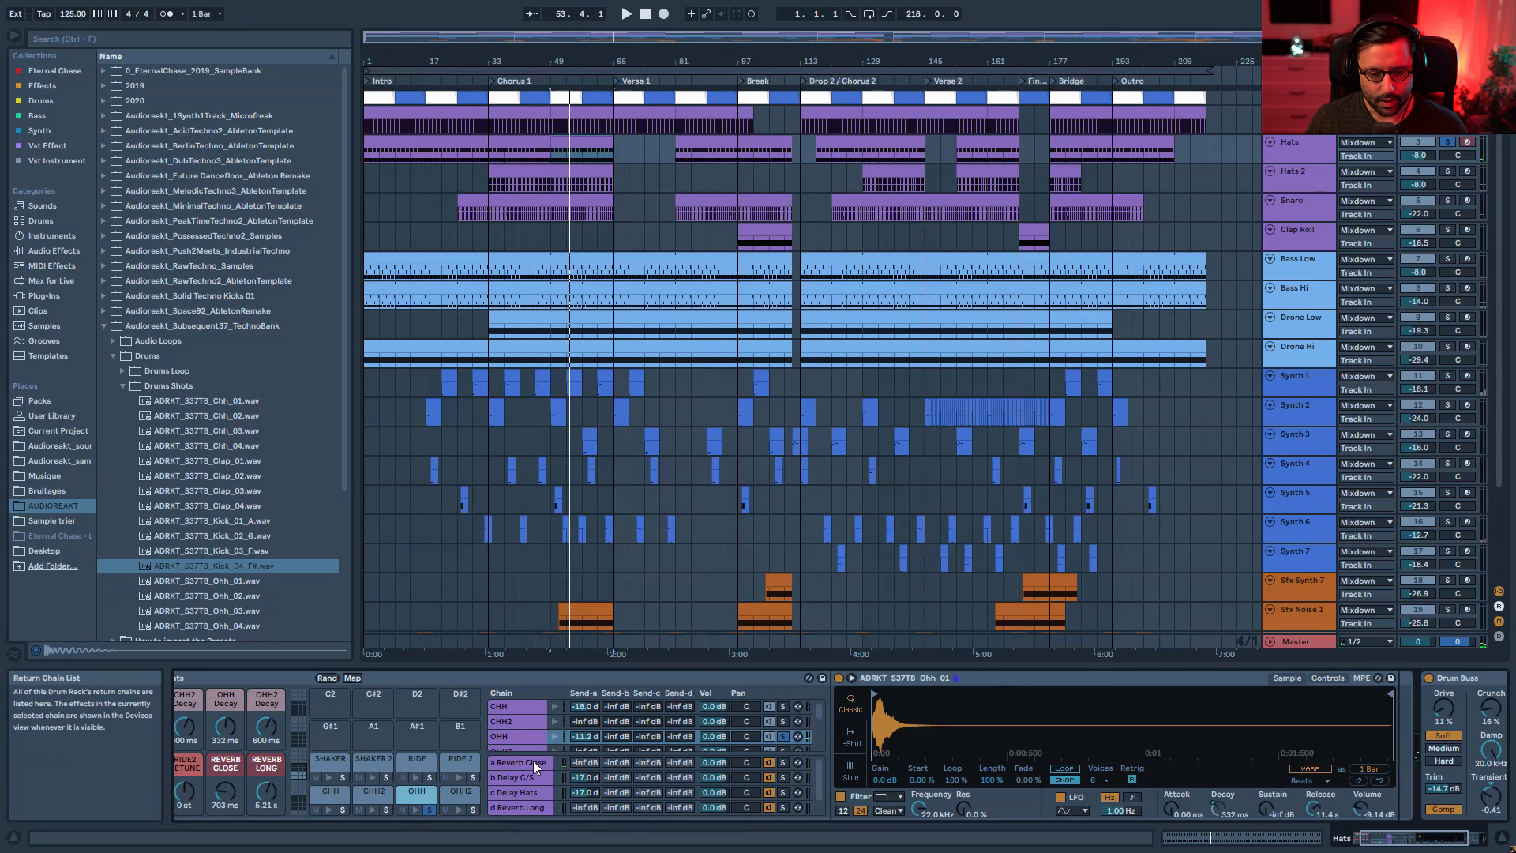
- Play the hats and view the devices of the drum rack's Reverb Close return chain
key(space)
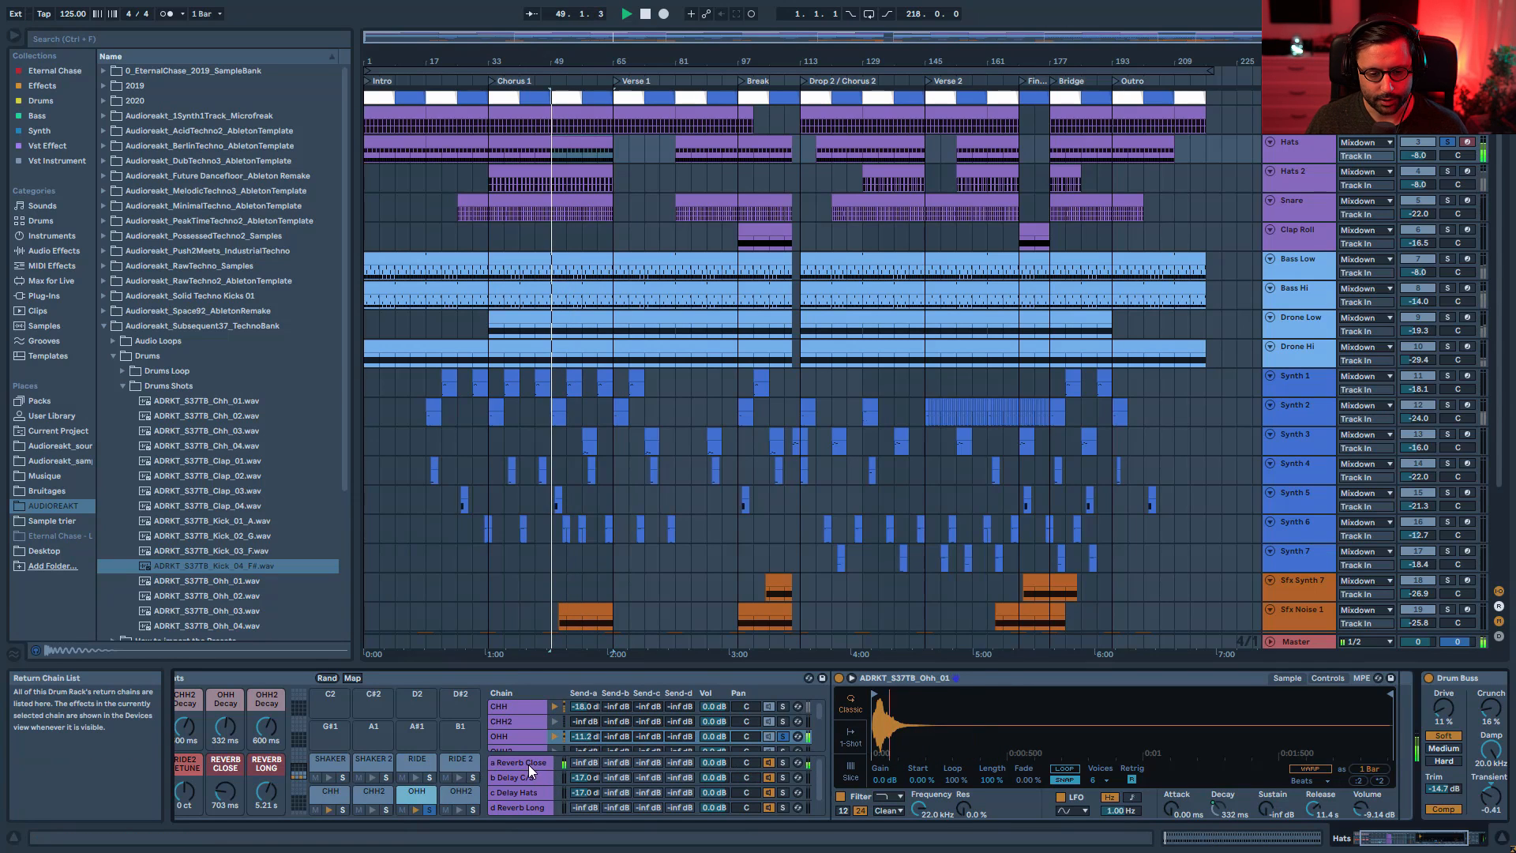
click(770, 762)
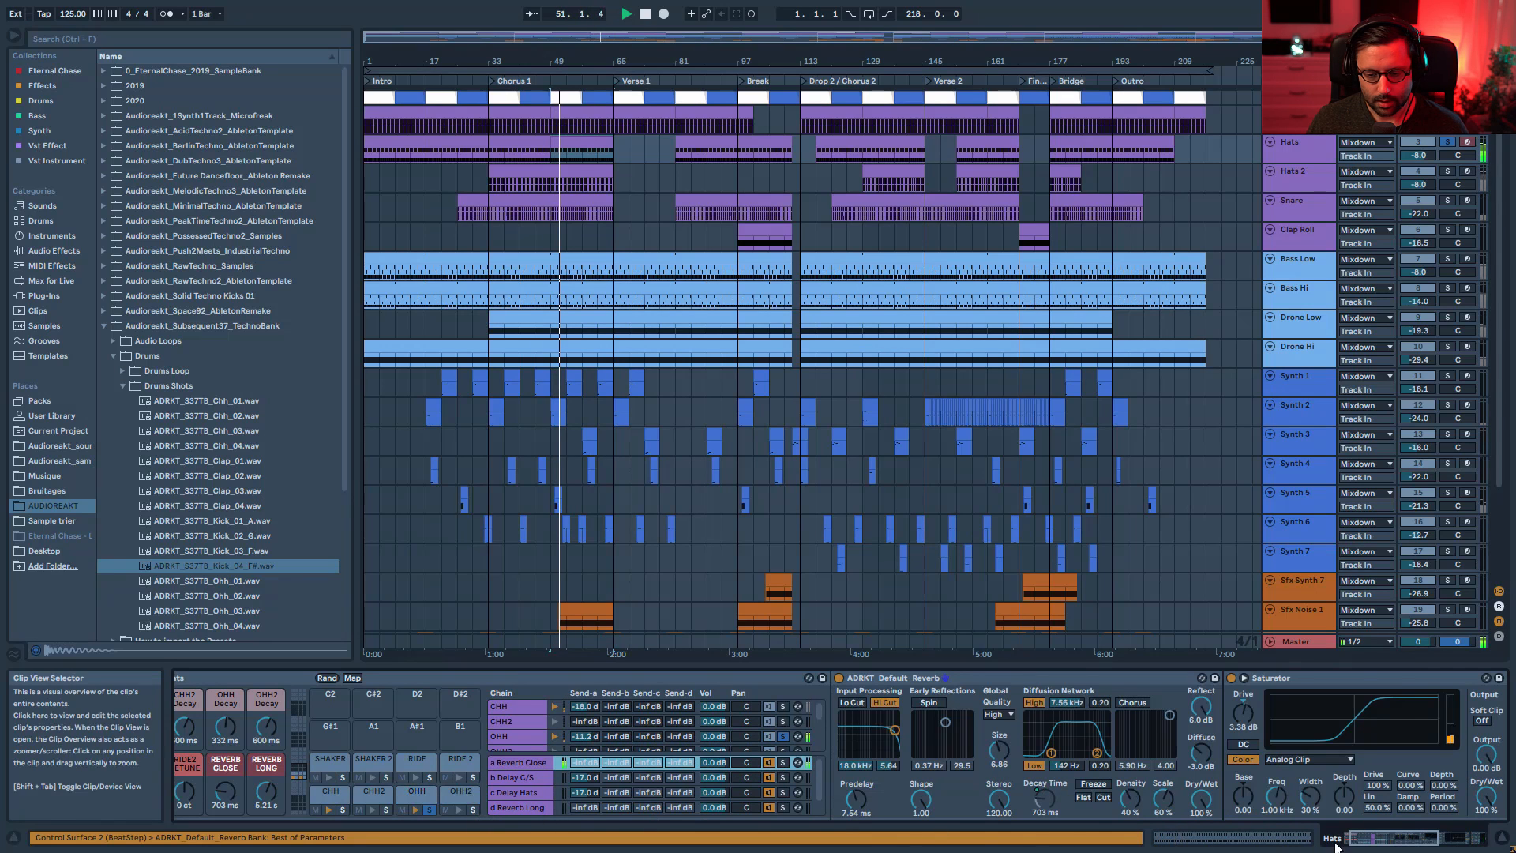
click(1419, 841)
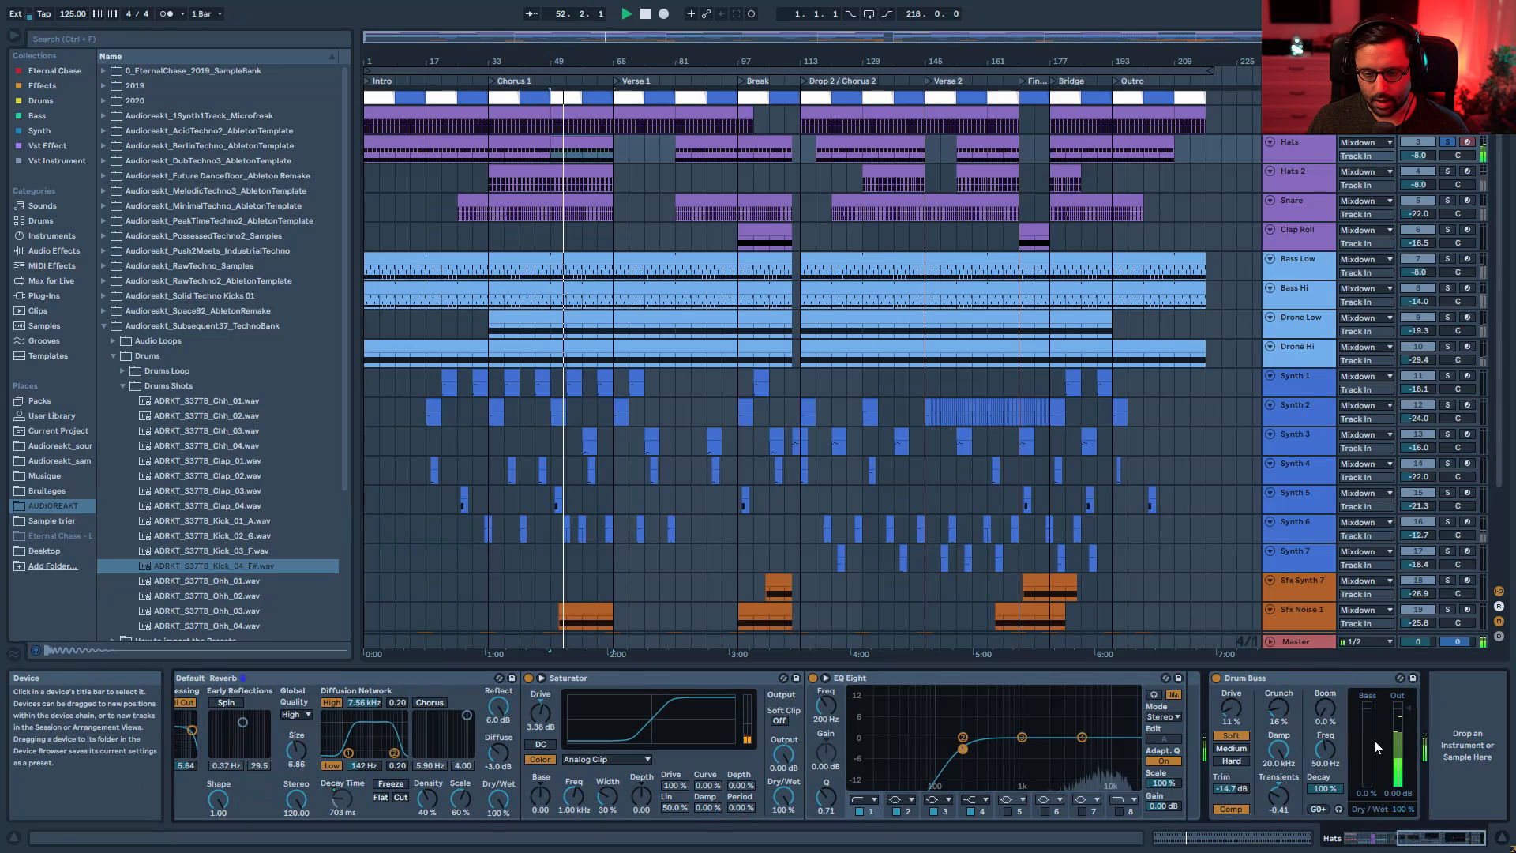
- Examine the Hats track's Drum Buss settings and listen to the soloed hats from bar 49
click(1297, 681)
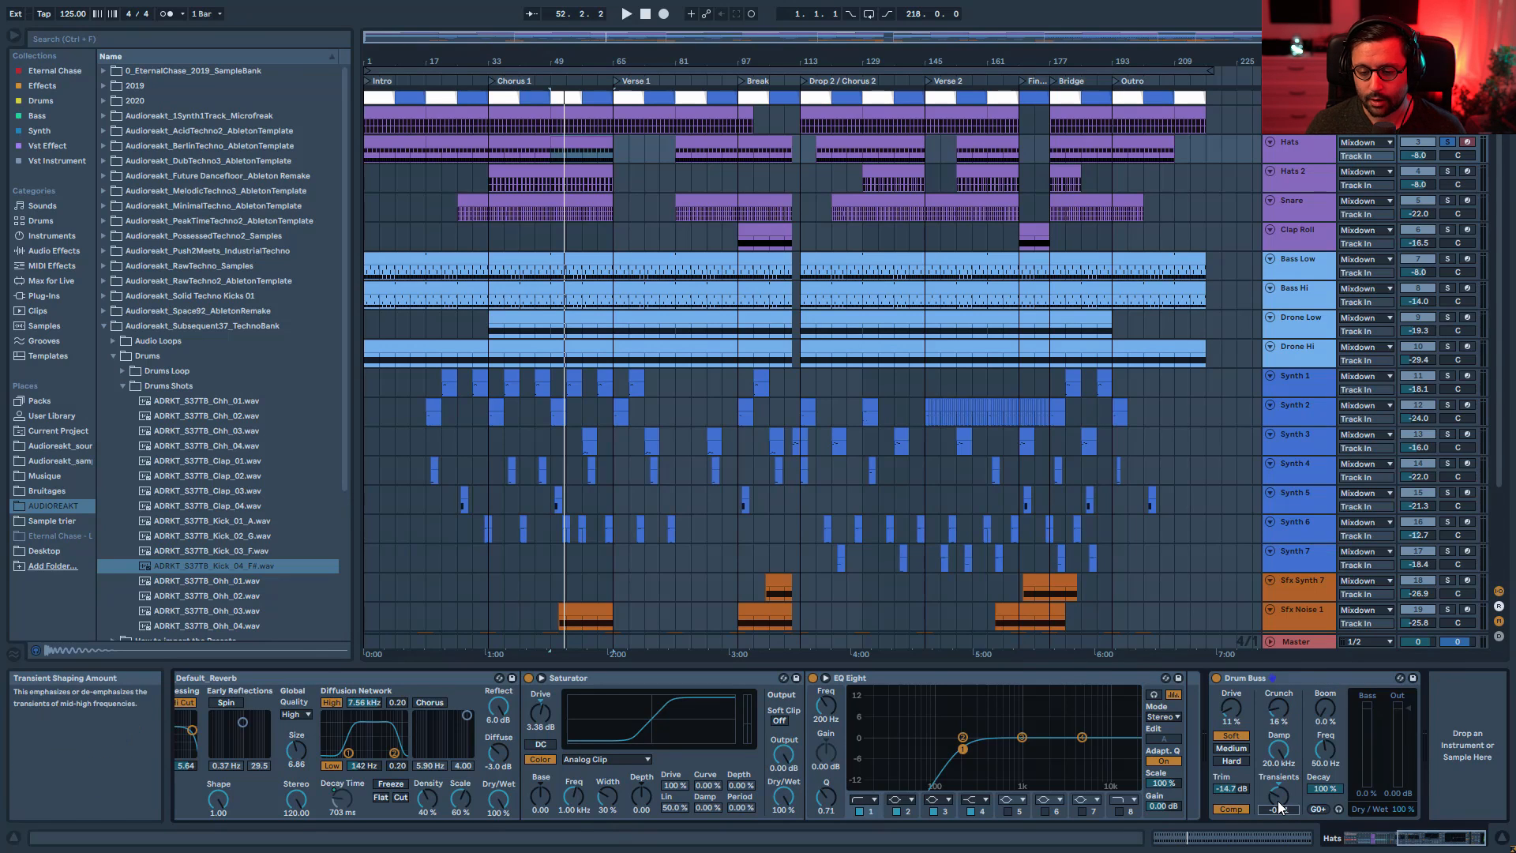
key(space)
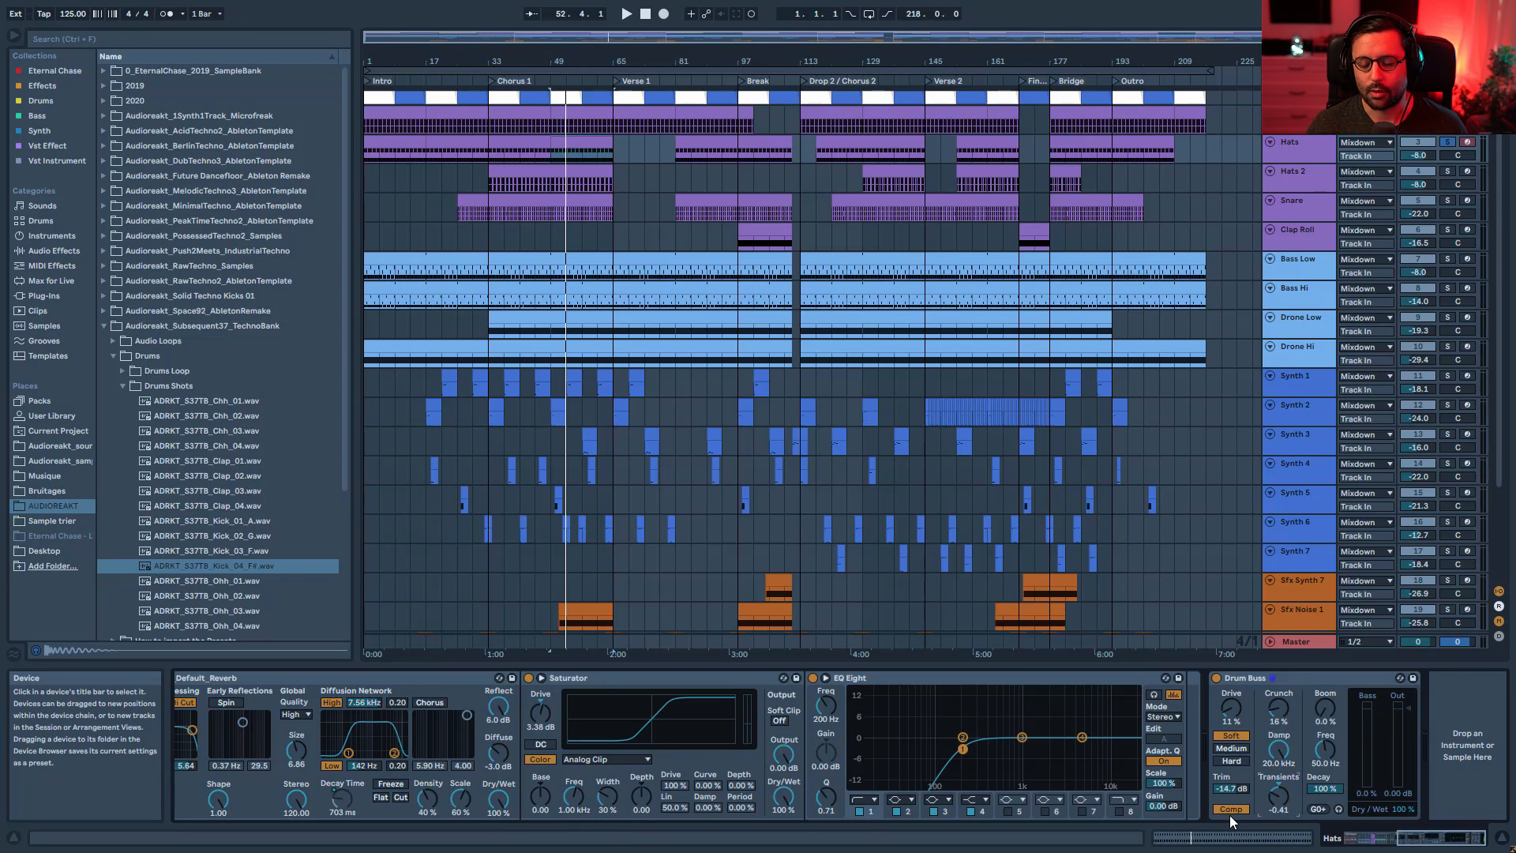
key(space)
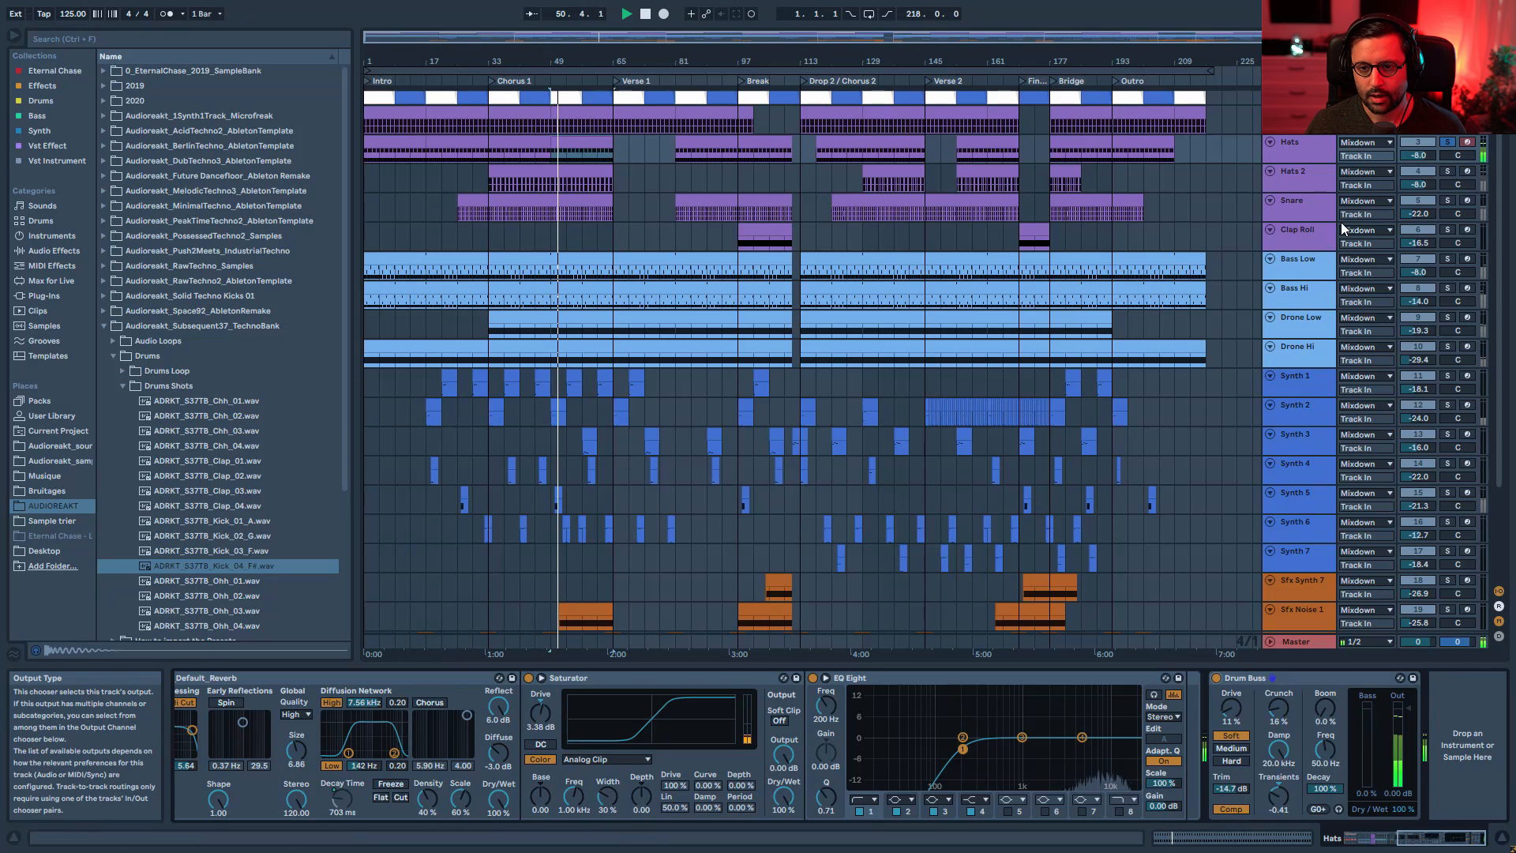
key(space)
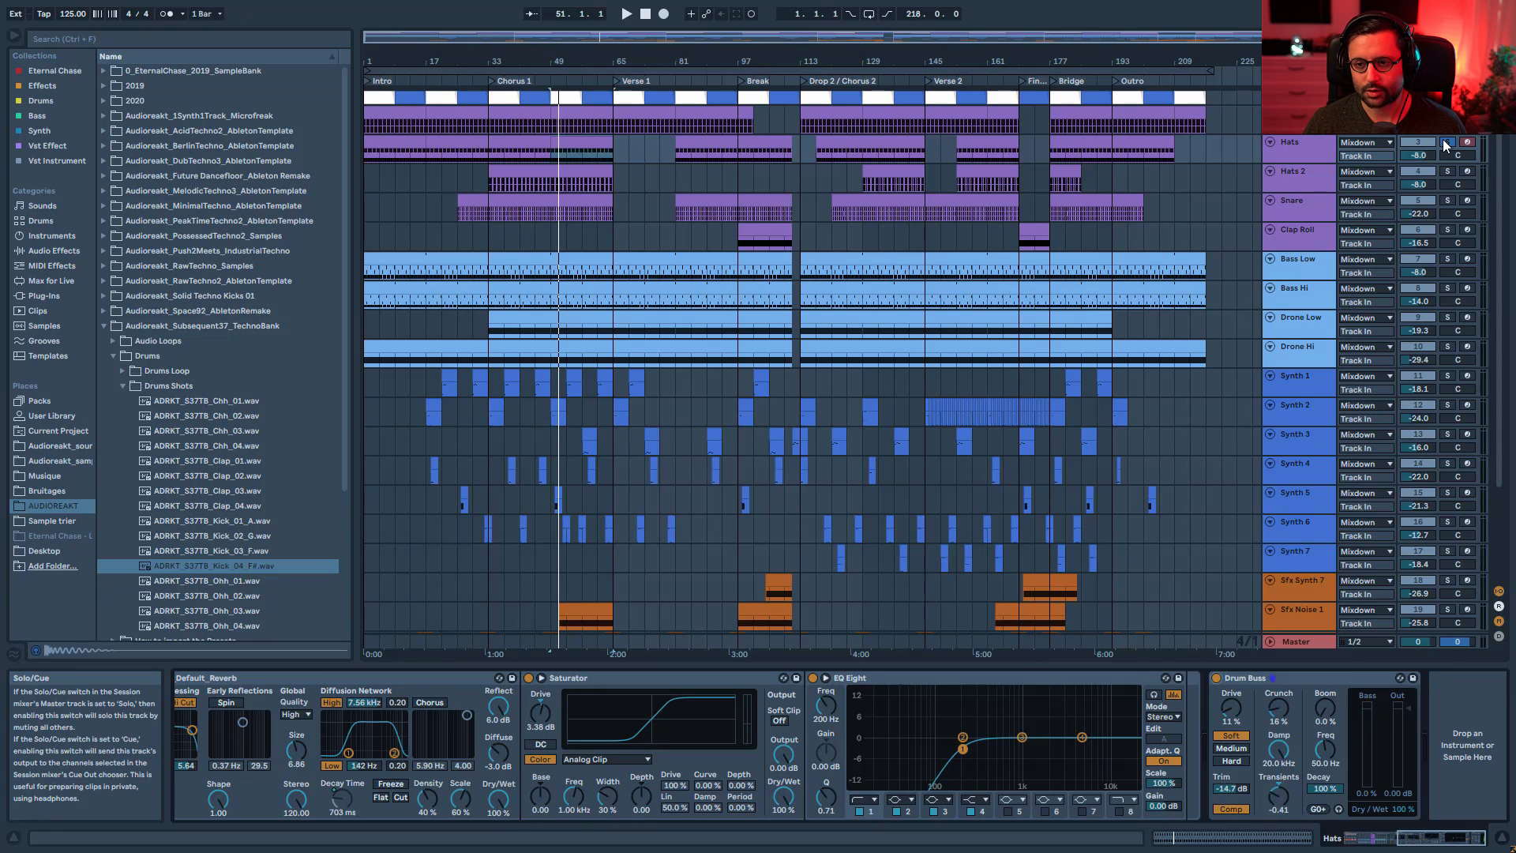
- Unsolo Hats and play the full mix from bar 33, comparing the Hats Drum Buss off and on, leaving it enabled
click(536, 172)
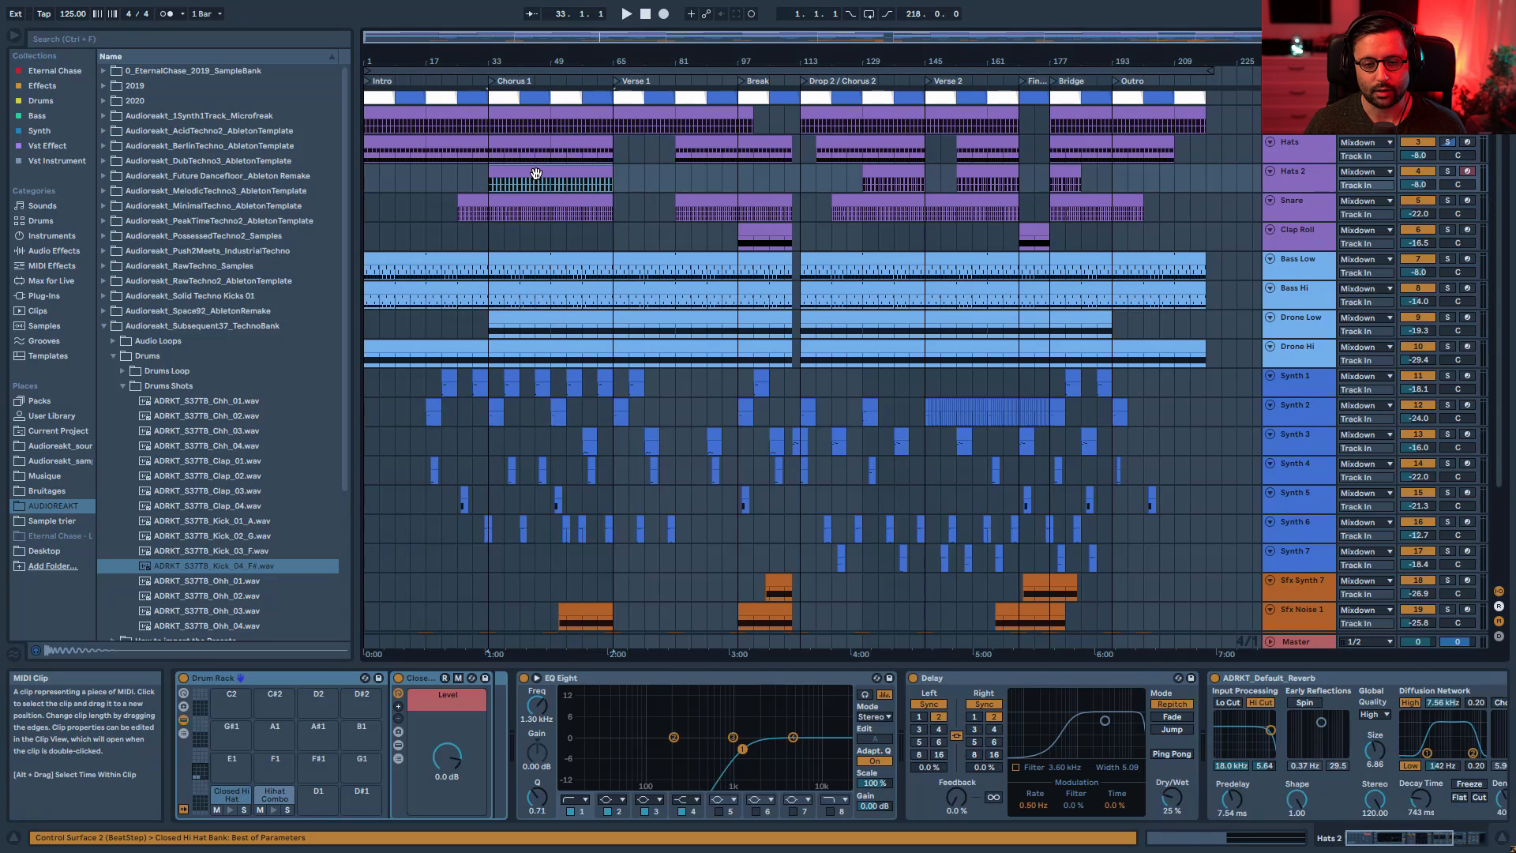
click(536, 187)
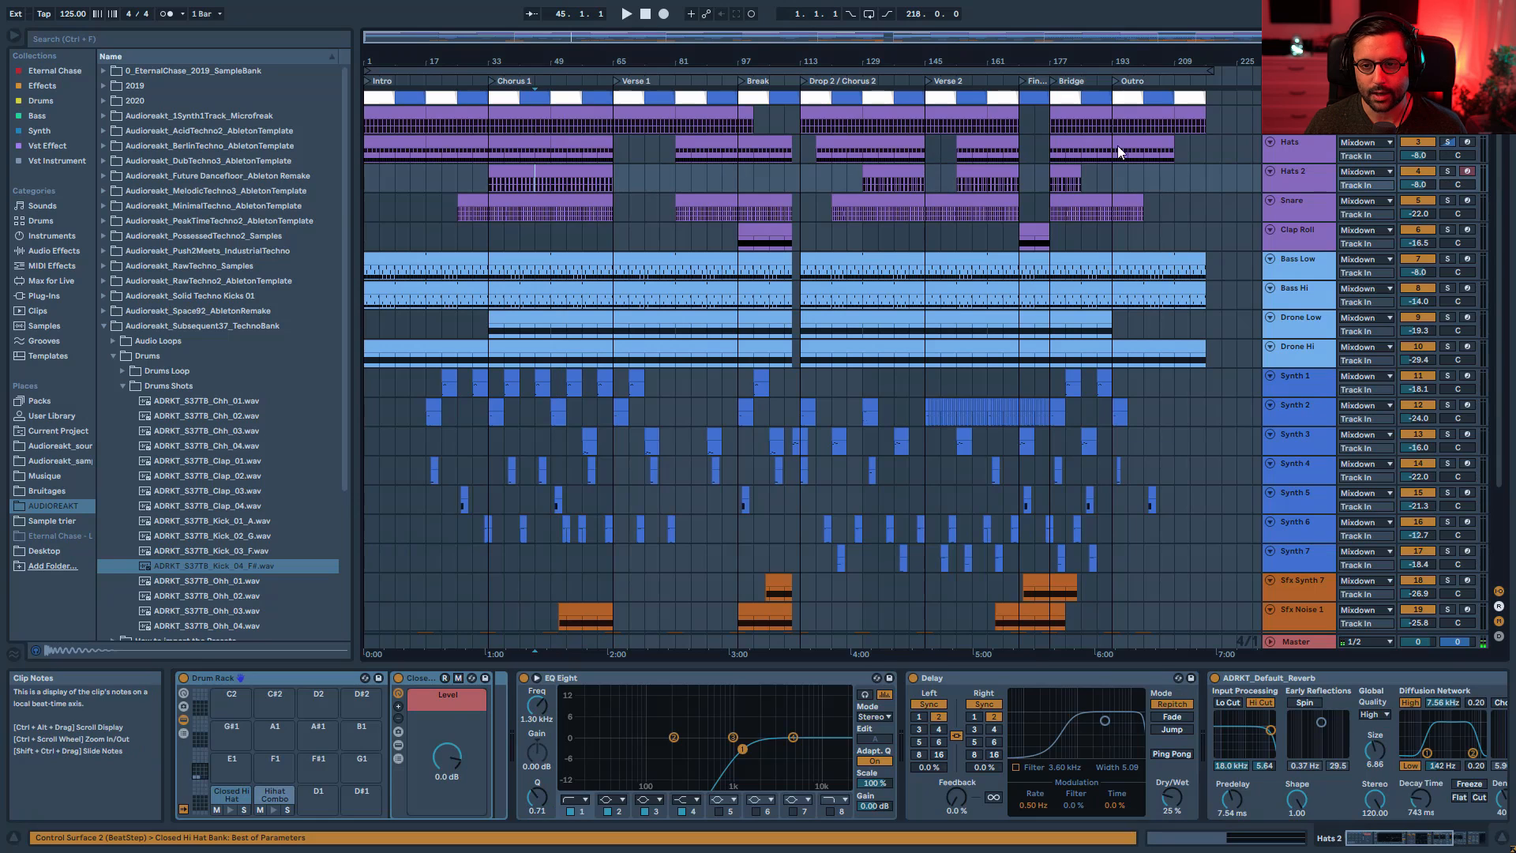
click(489, 219)
key(space)
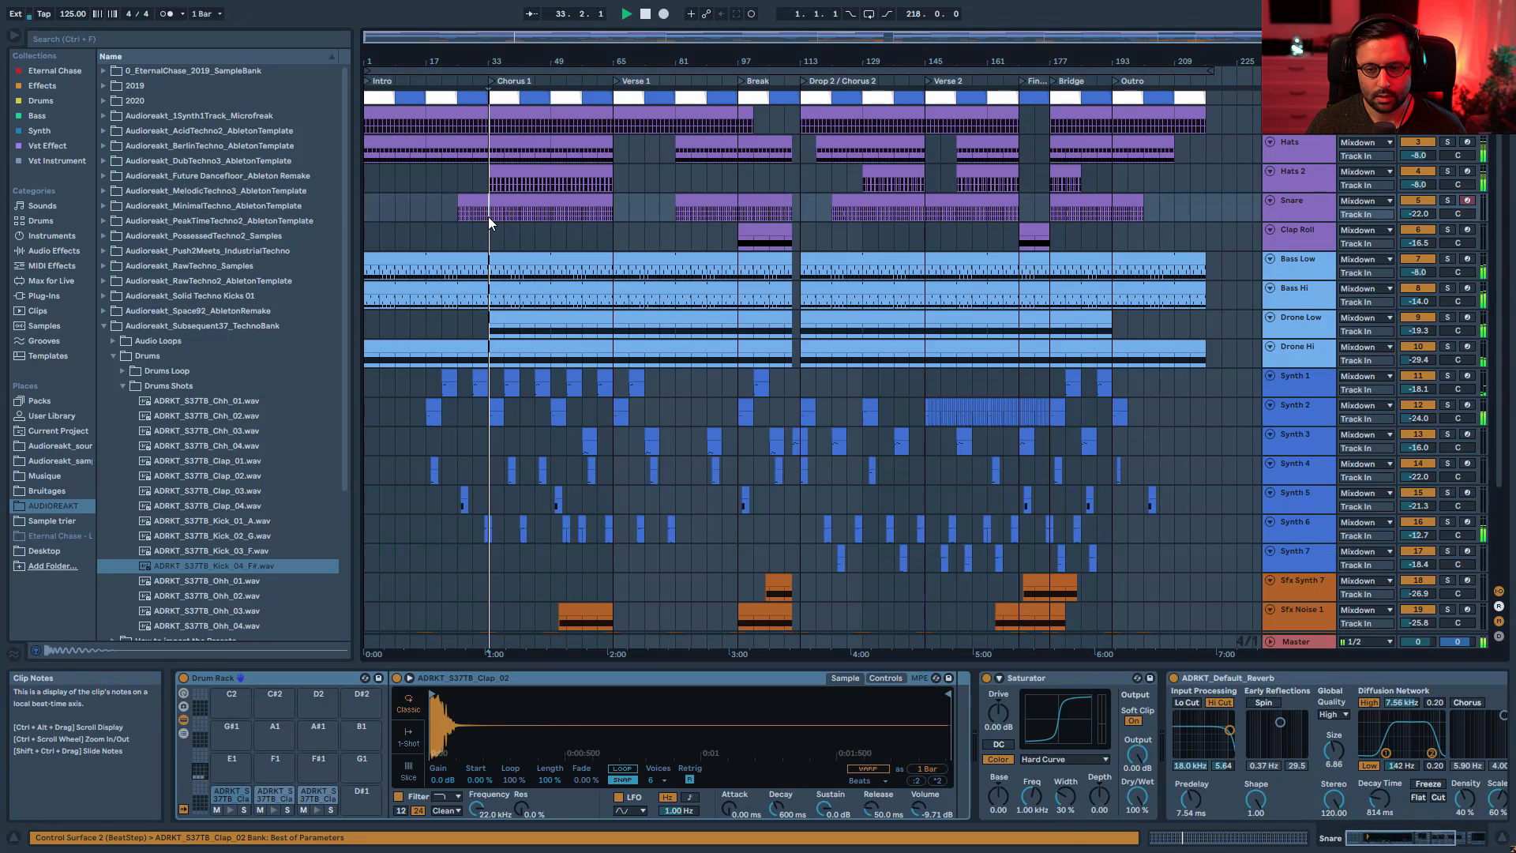
click(1301, 146)
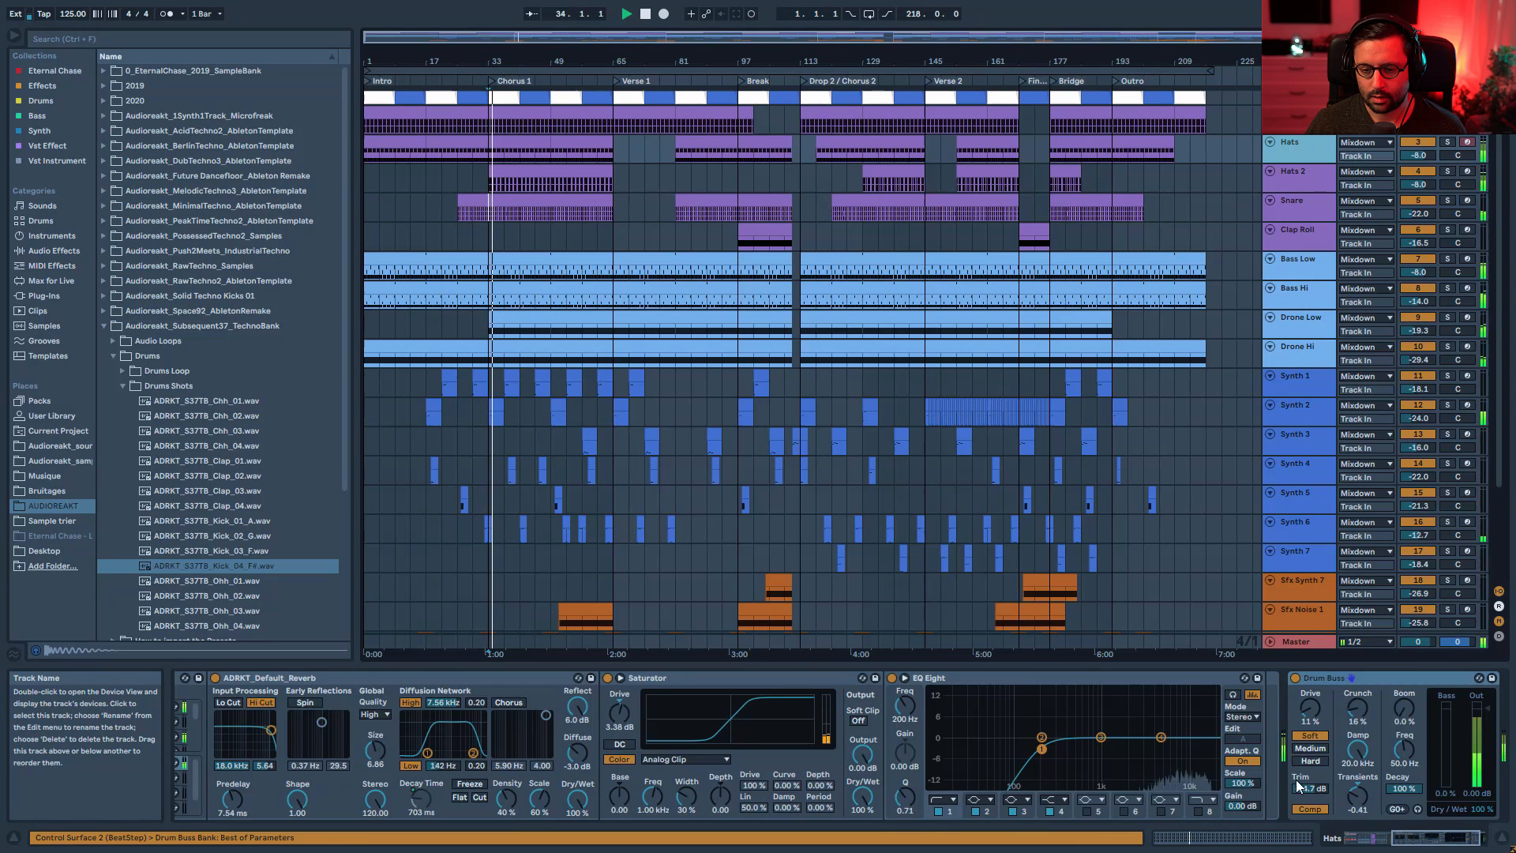
click(1296, 678)
key(space)
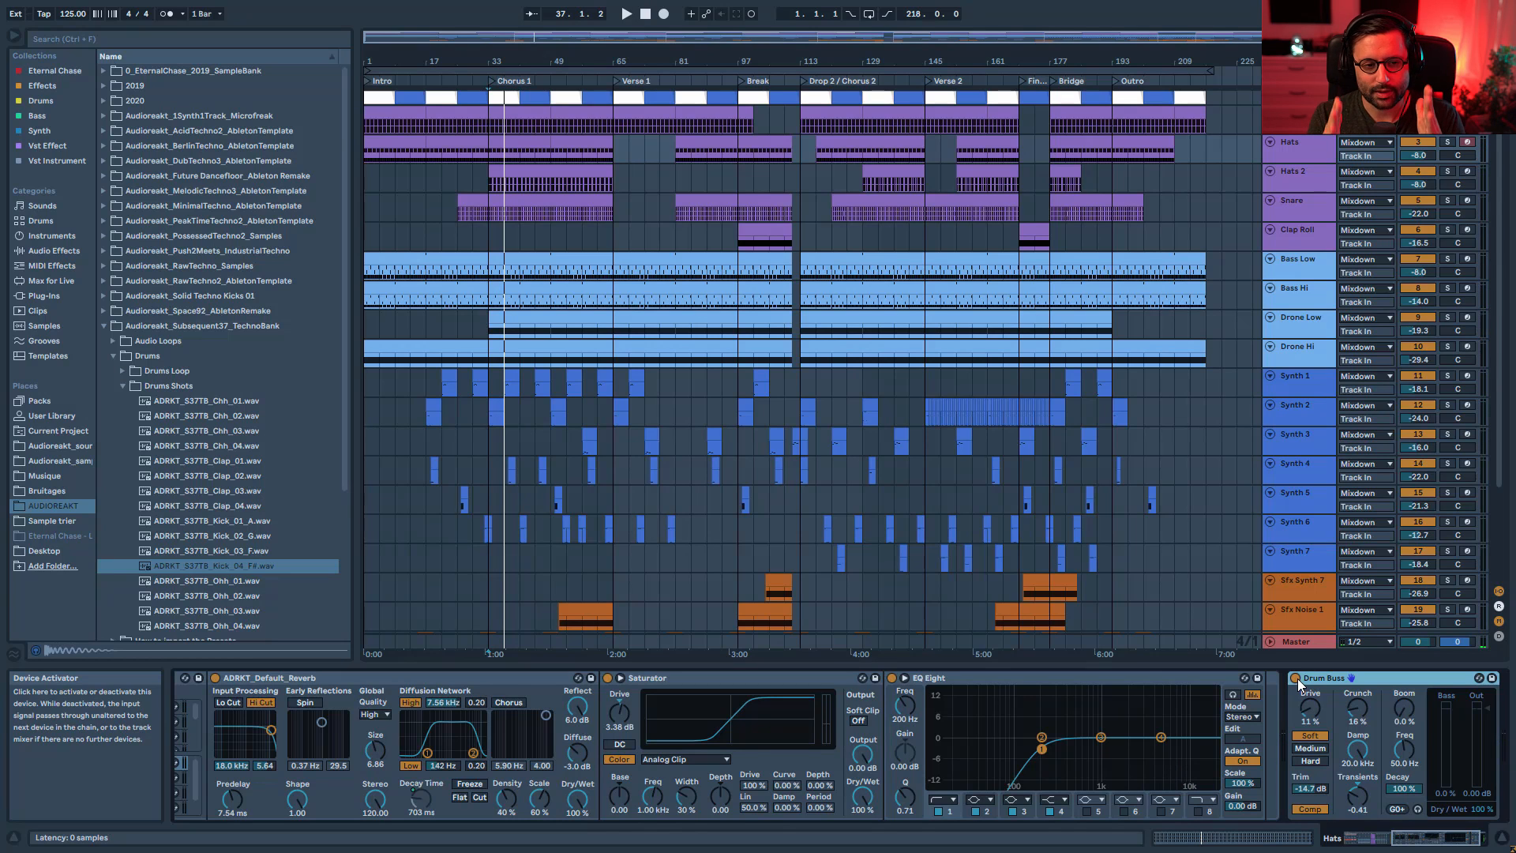
- Solo the Hats 2 track, select its Chorus 1 clip and inspect the Drum Rack's Closed Hi Hat and Hihat Combo pads
click(665, 165)
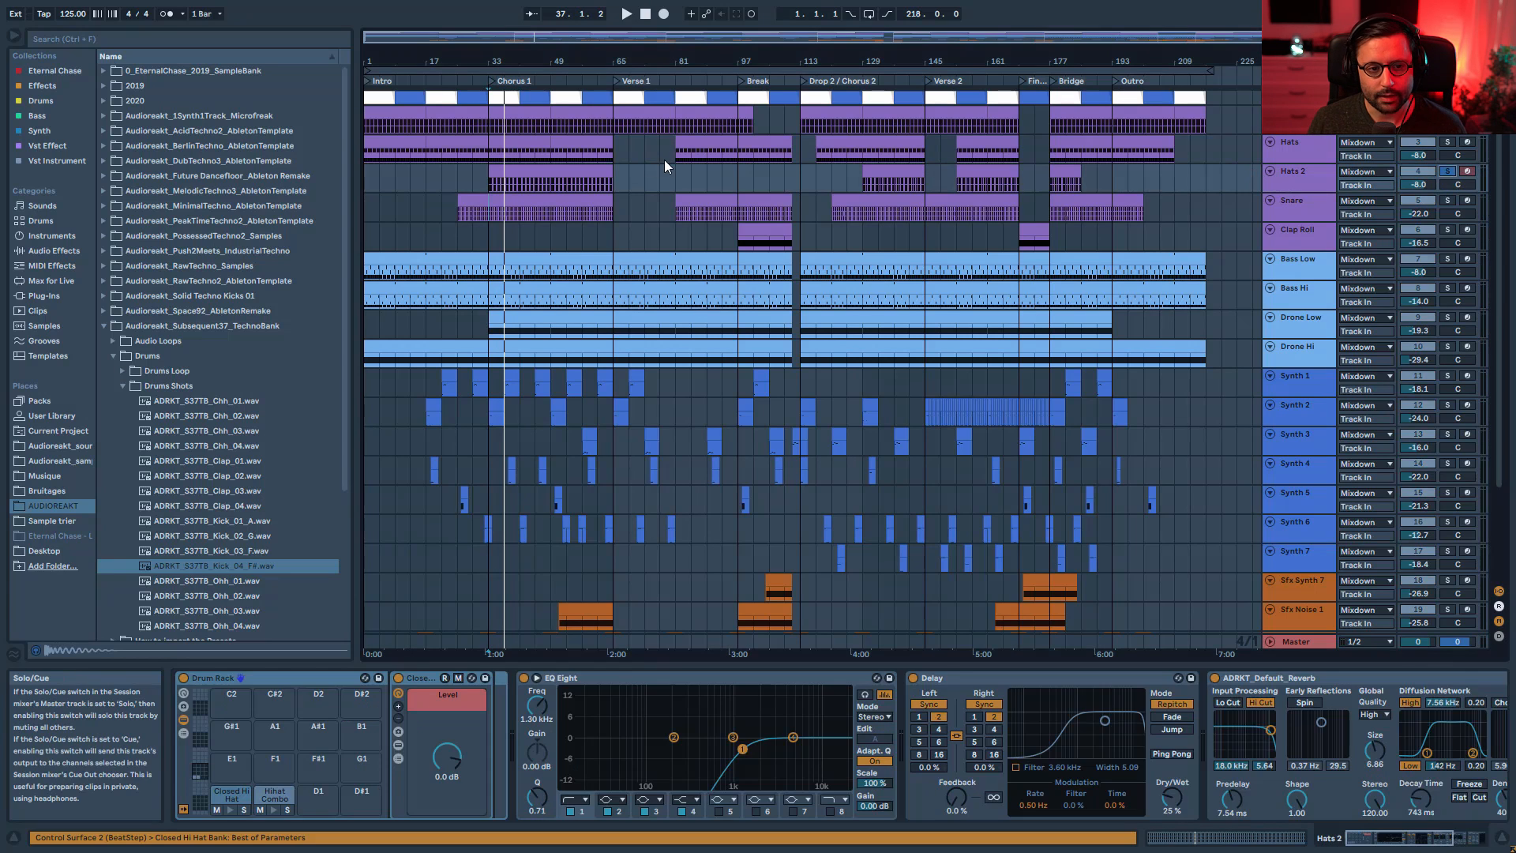
click(565, 168)
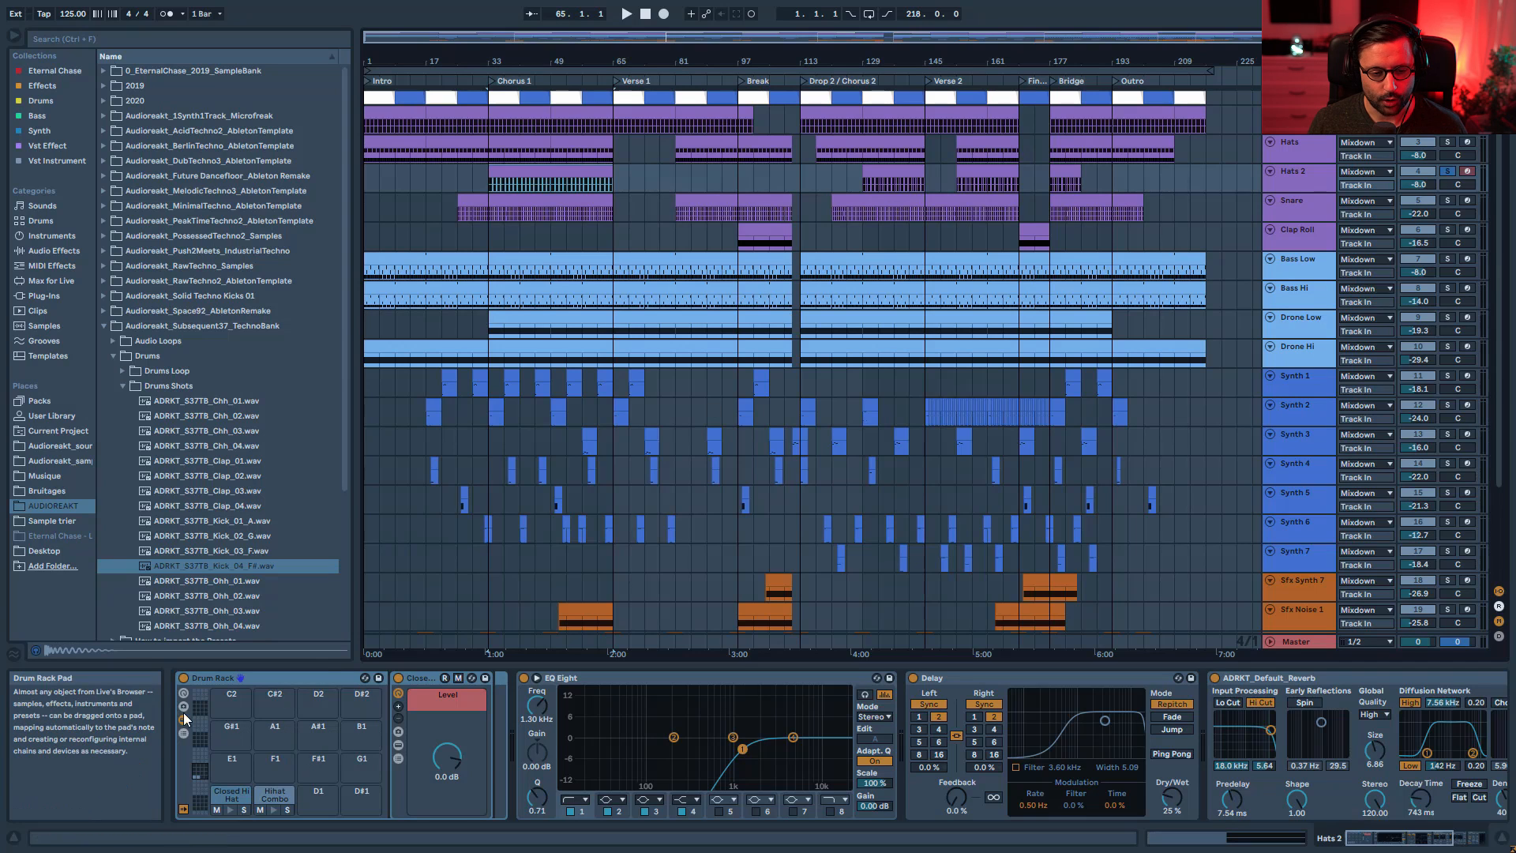
click(230, 811)
click(274, 811)
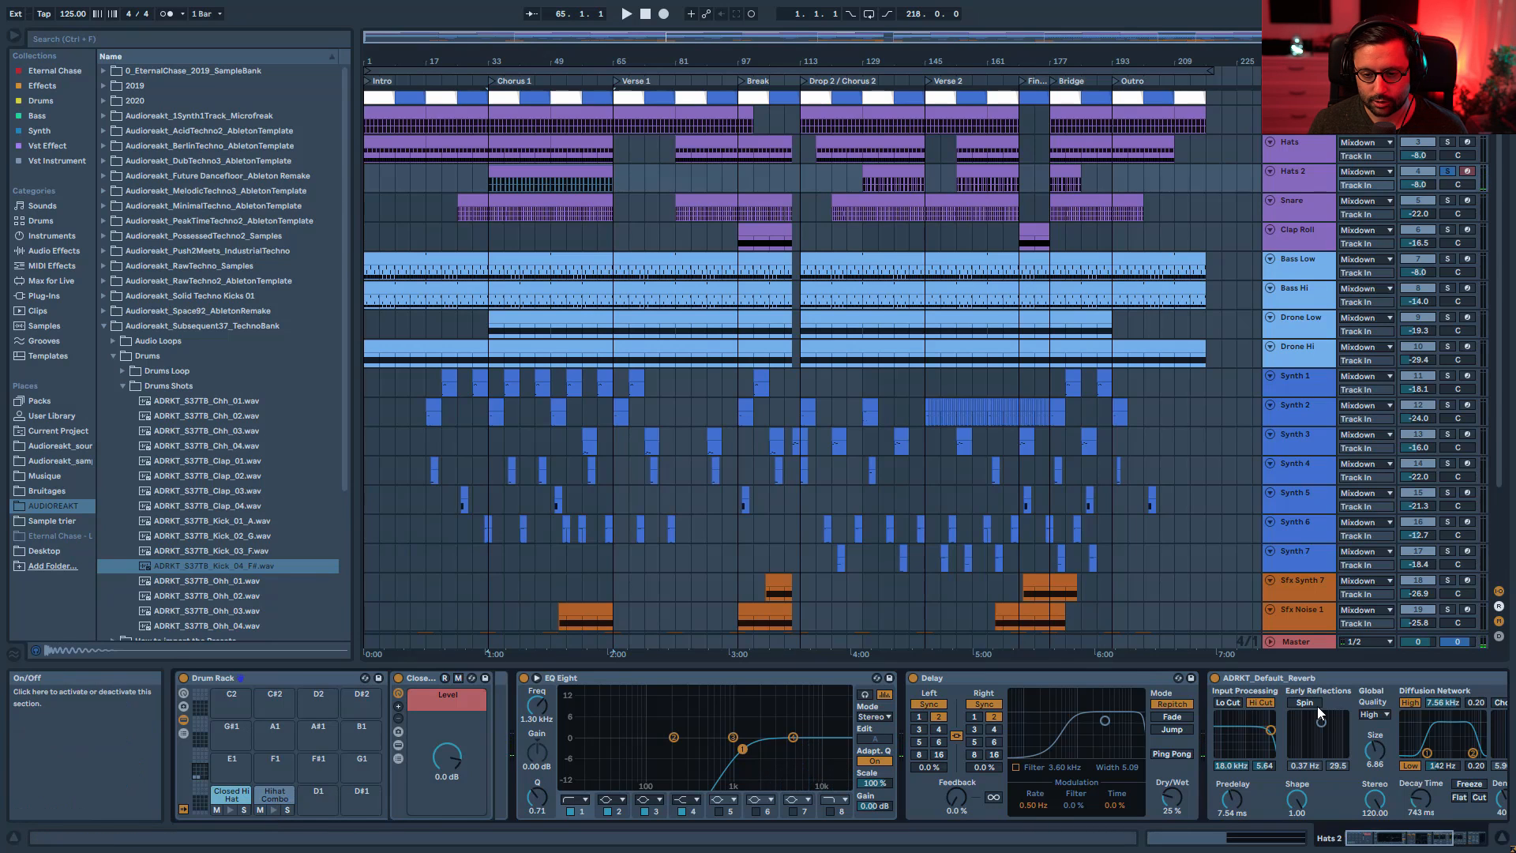
- Bypass the Hats 2 effects and play its soloed Closed Hi Hat and Hihat Combo notes from bar 33
click(1233, 837)
key(space)
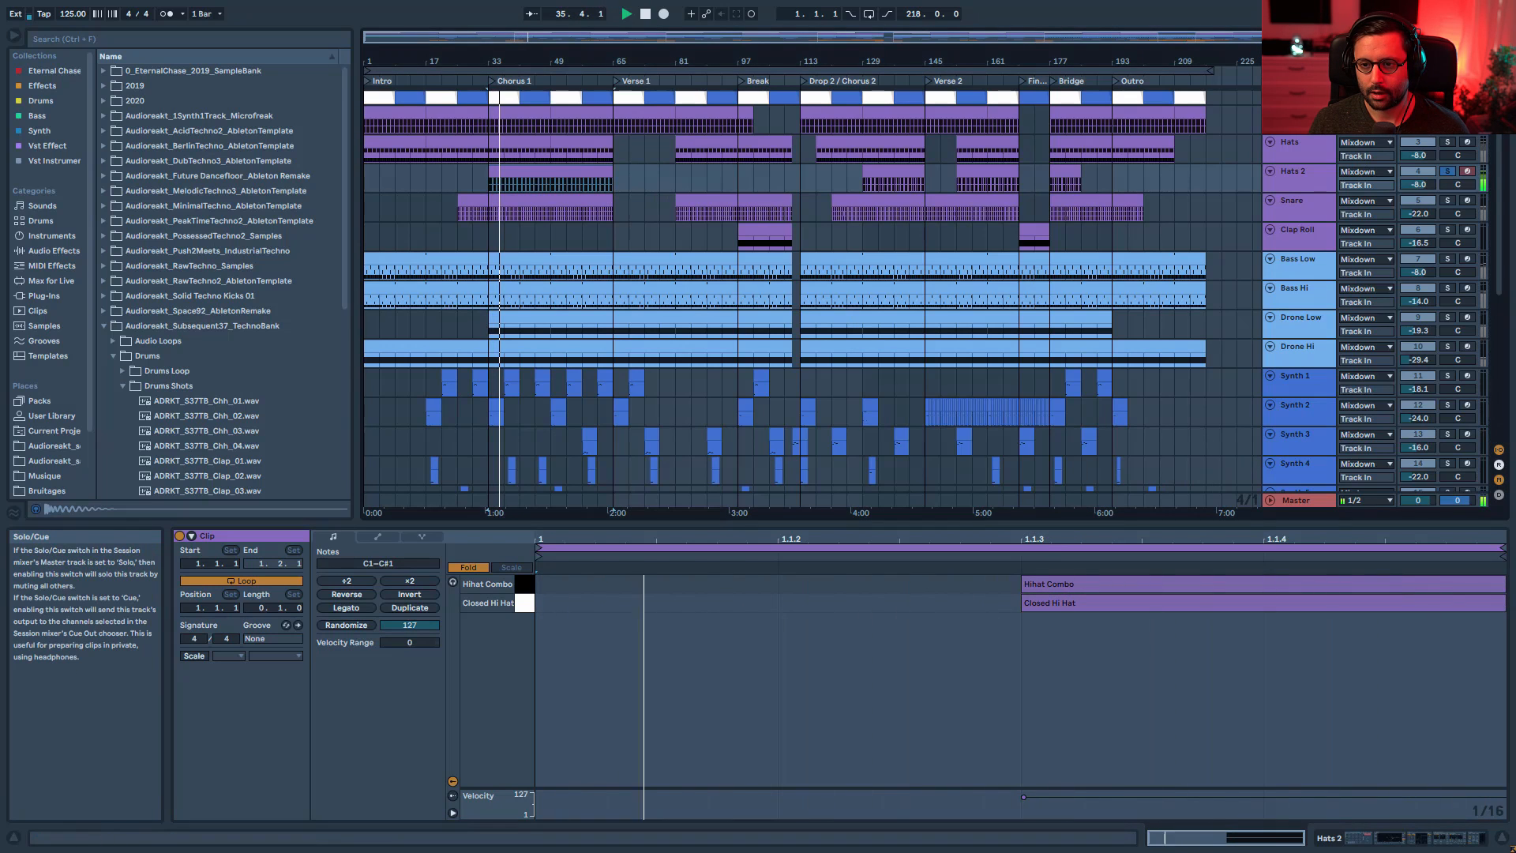
key(space)
double_click(1300, 178)
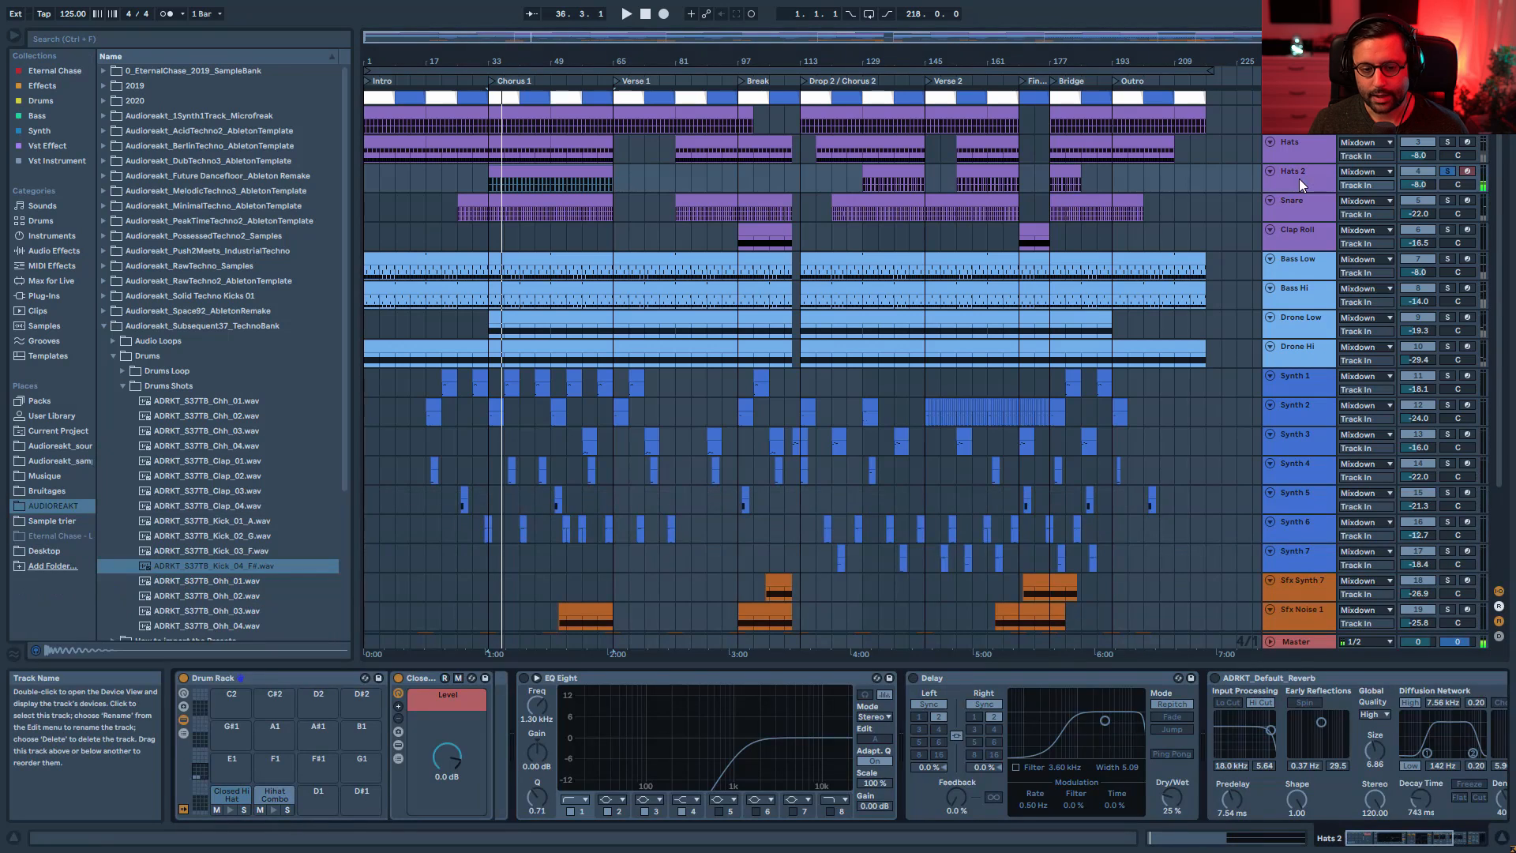
- Compare the soloed Hats 2 track with EQ Eight off and on, leaving it enabled, and enable the Delay
click(272, 796)
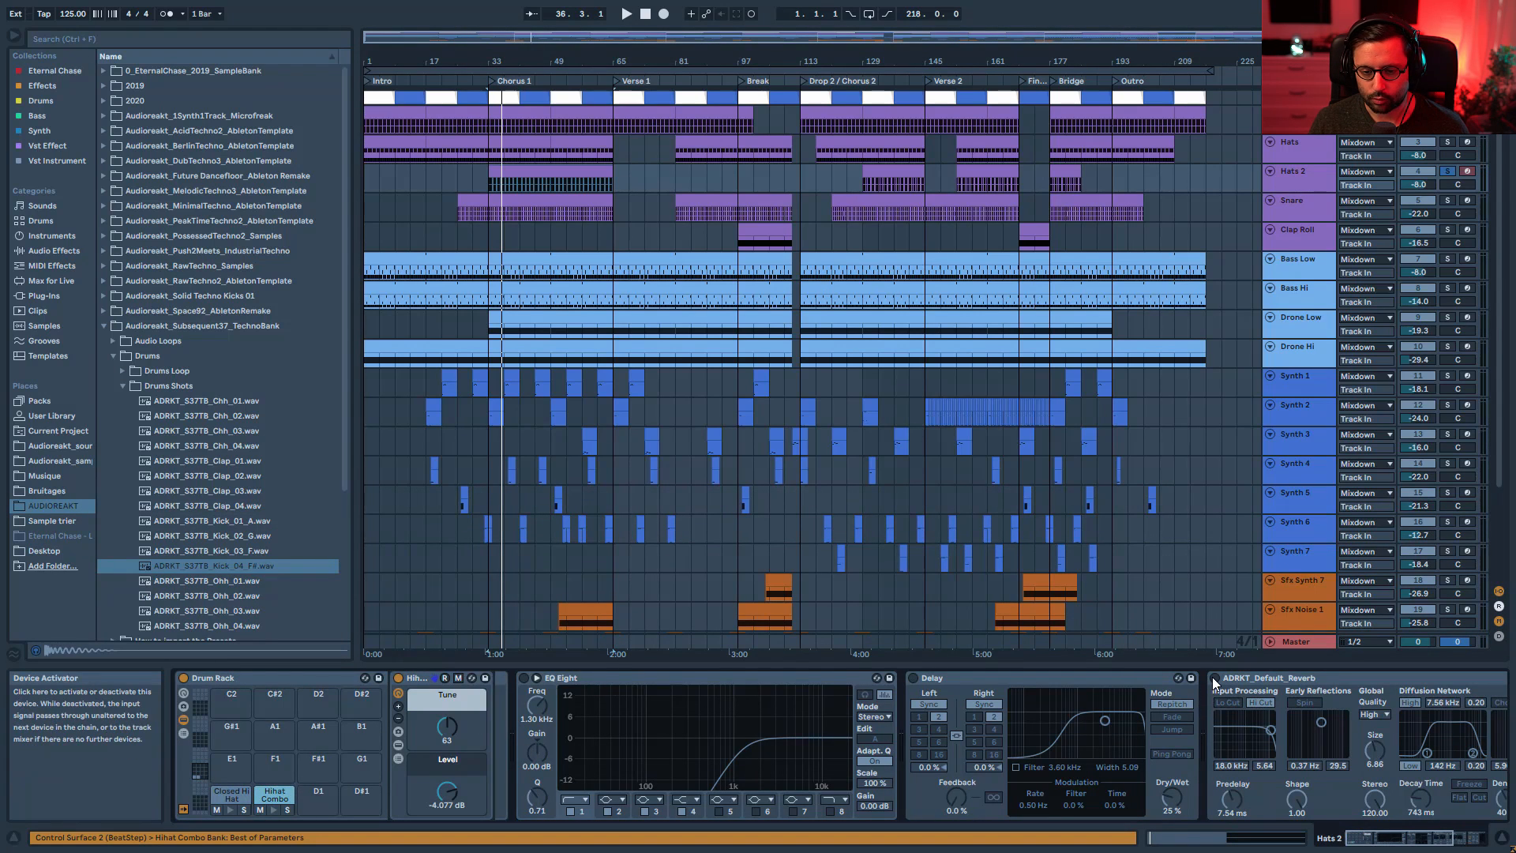
drag(1412, 838, 1452, 838)
key(space)
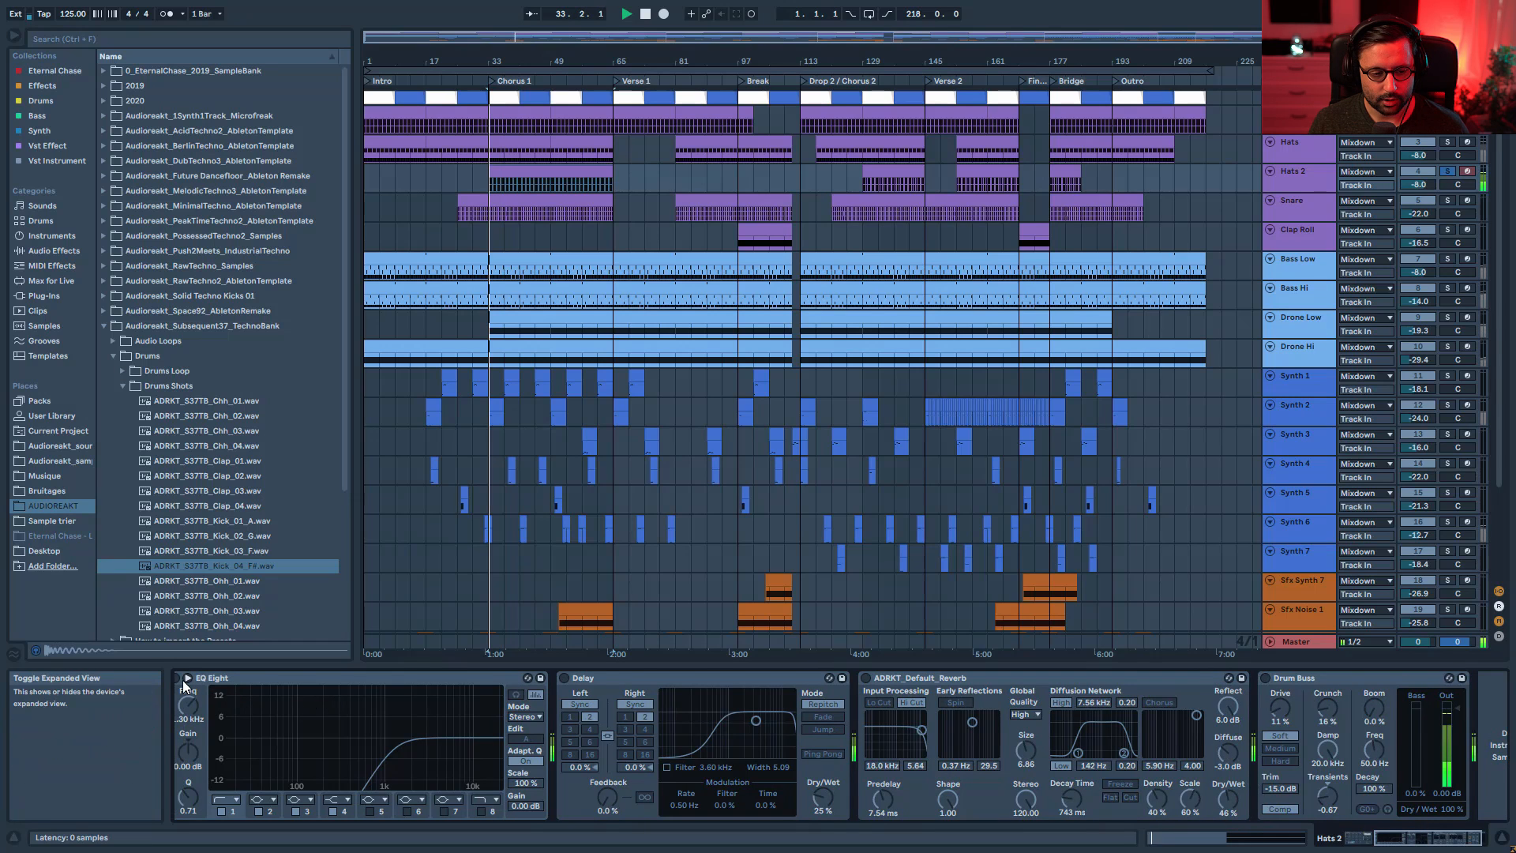
click(177, 677)
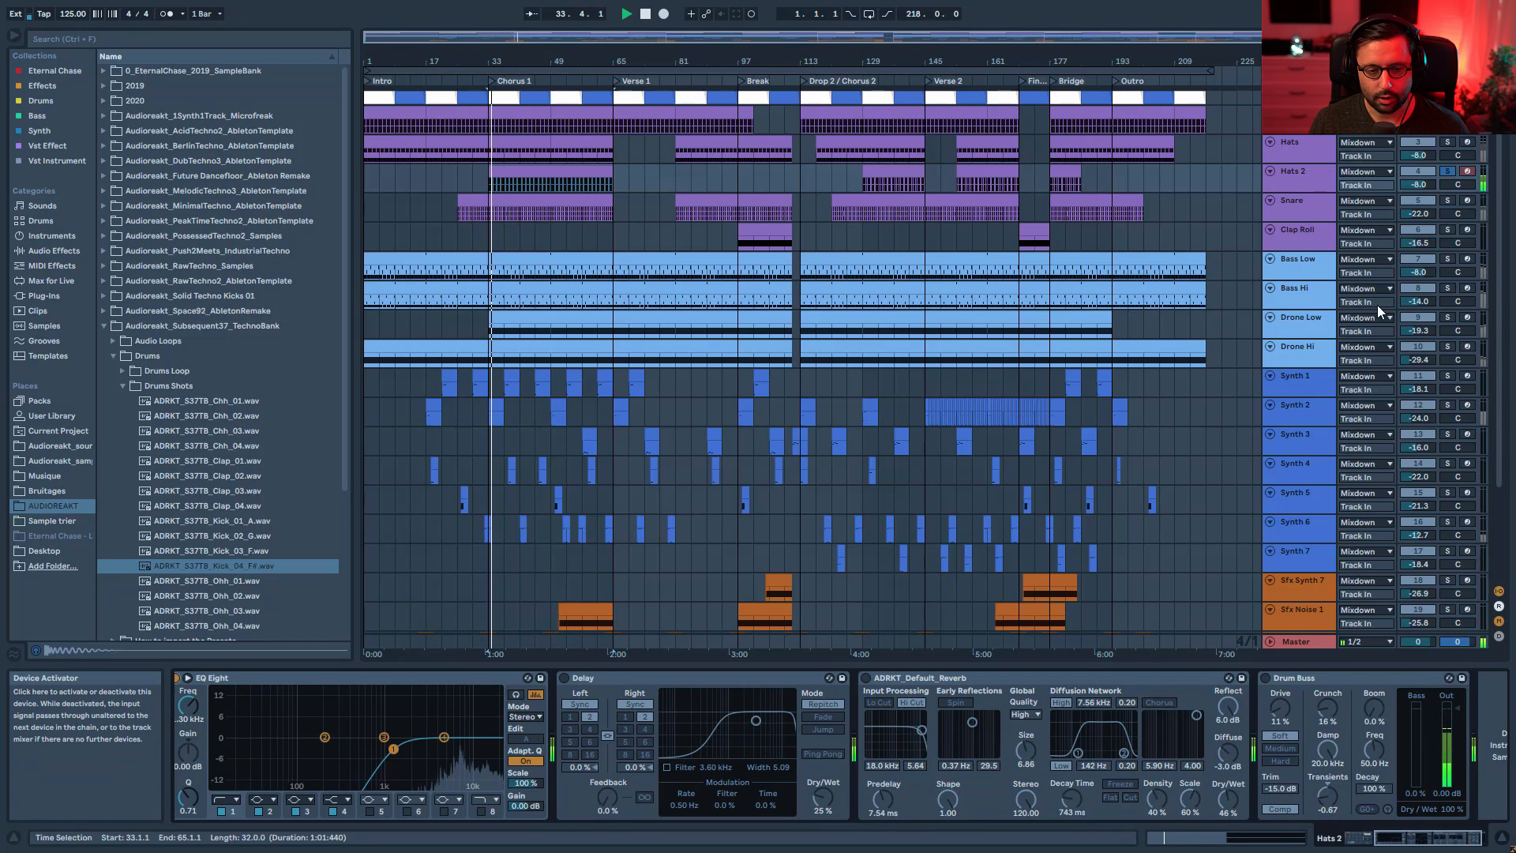
click(176, 678)
click(175, 679)
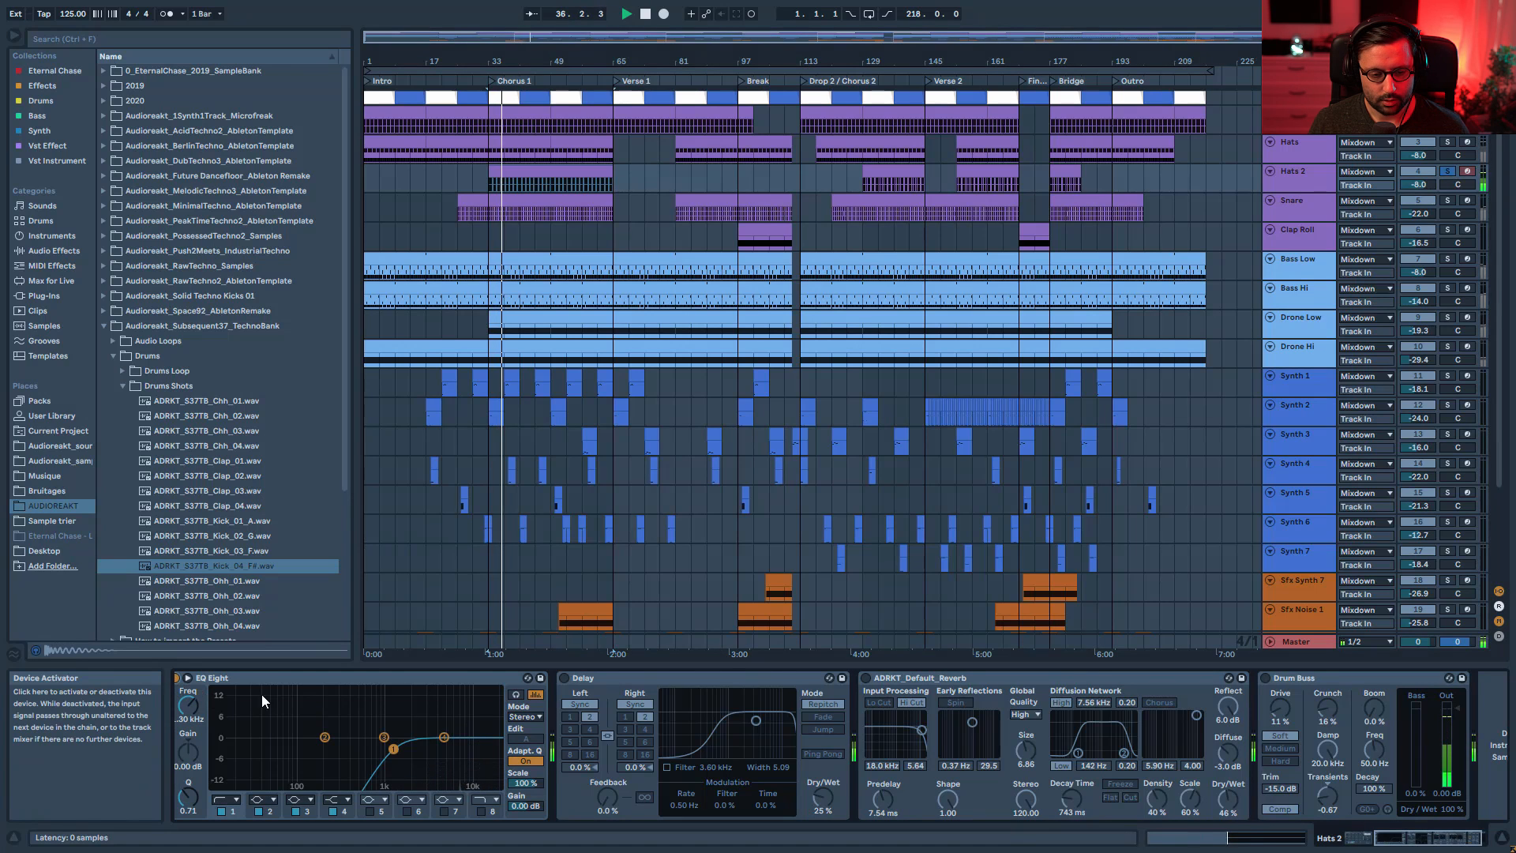
click(564, 678)
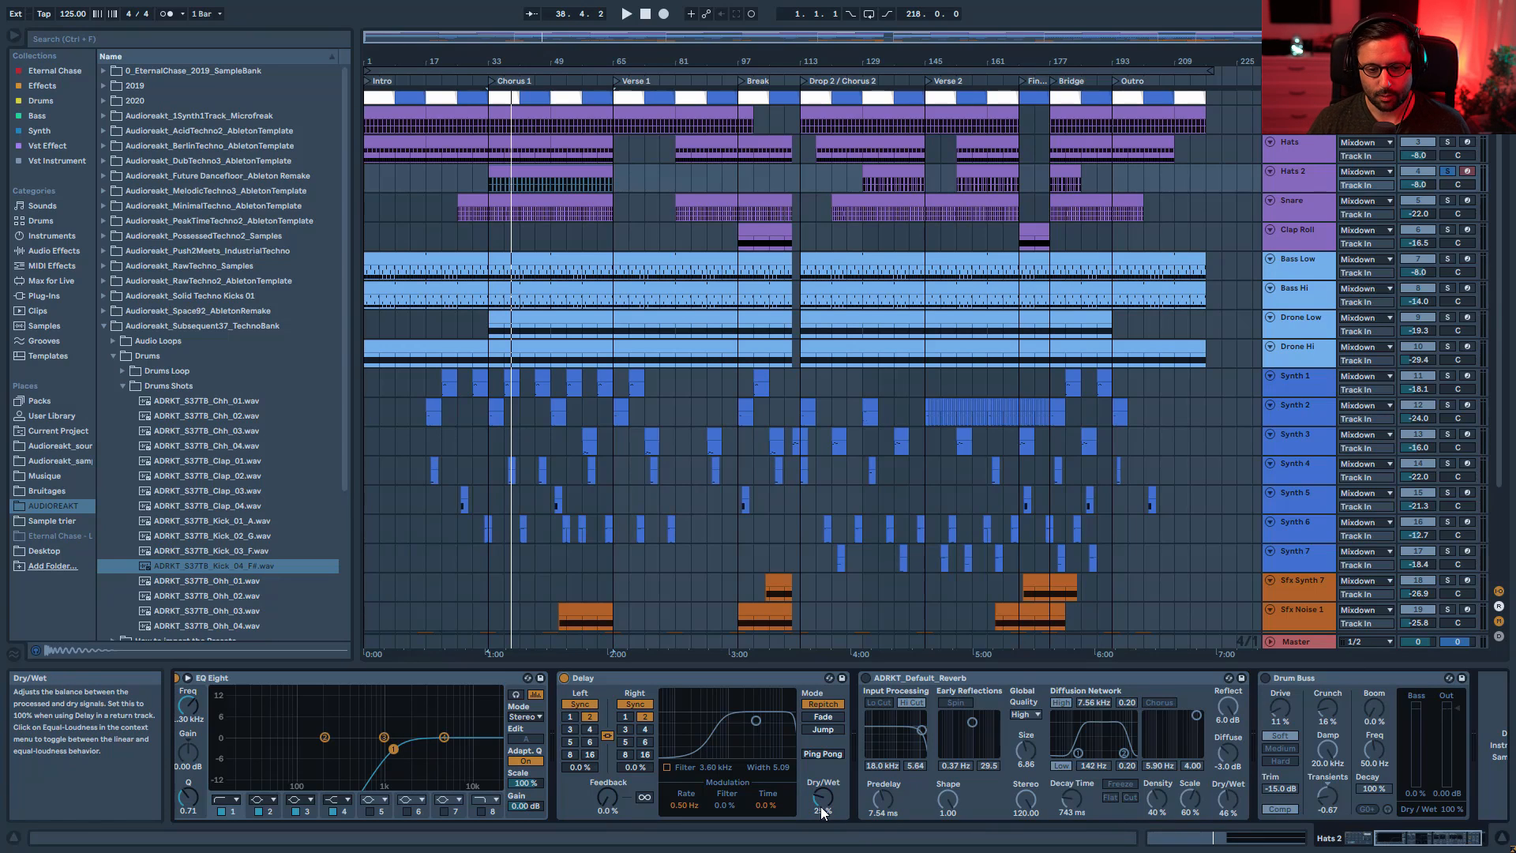
- Play the soloed Hats 2 track, enabling its ADRKT_Default_Reverb and Drum Buss
key(space)
click(868, 678)
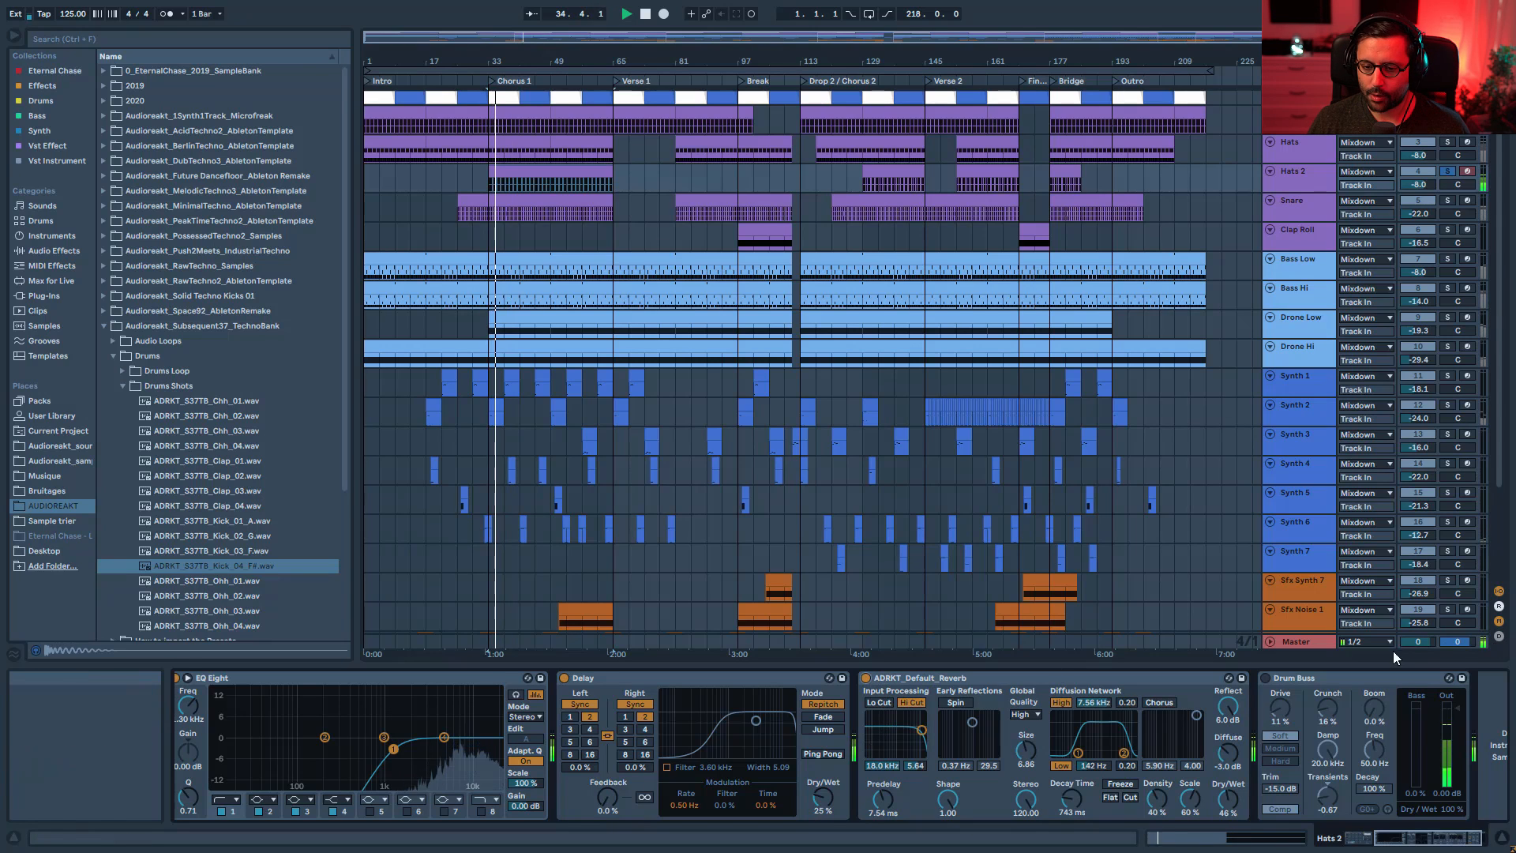
click(1268, 679)
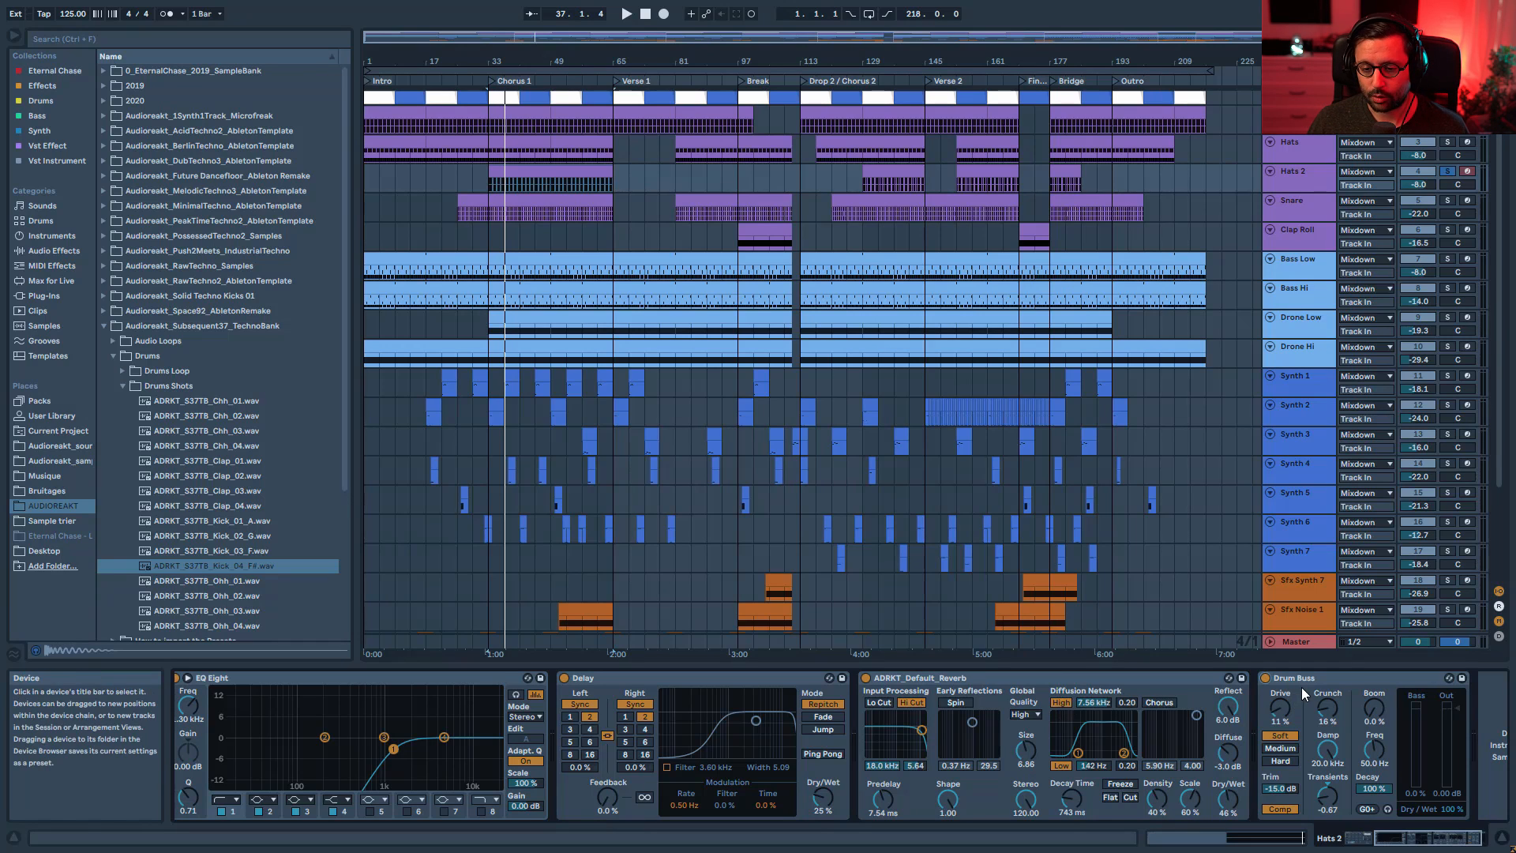
- Compare the soloed Hats 2 track with Drum Buss on and off from bar 33, leaving it enabled
key(space)
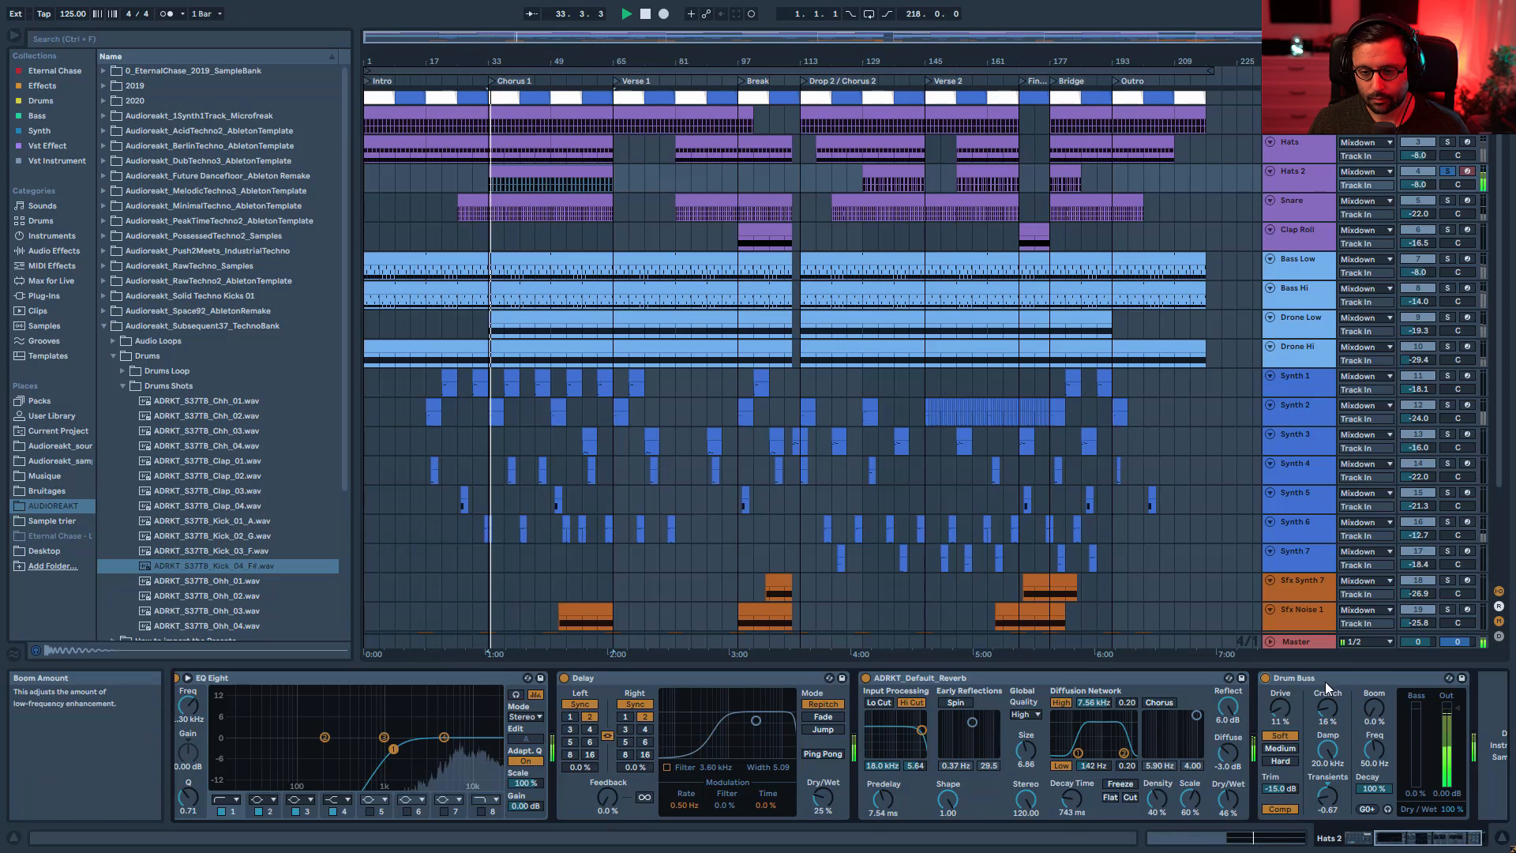
click(1266, 679)
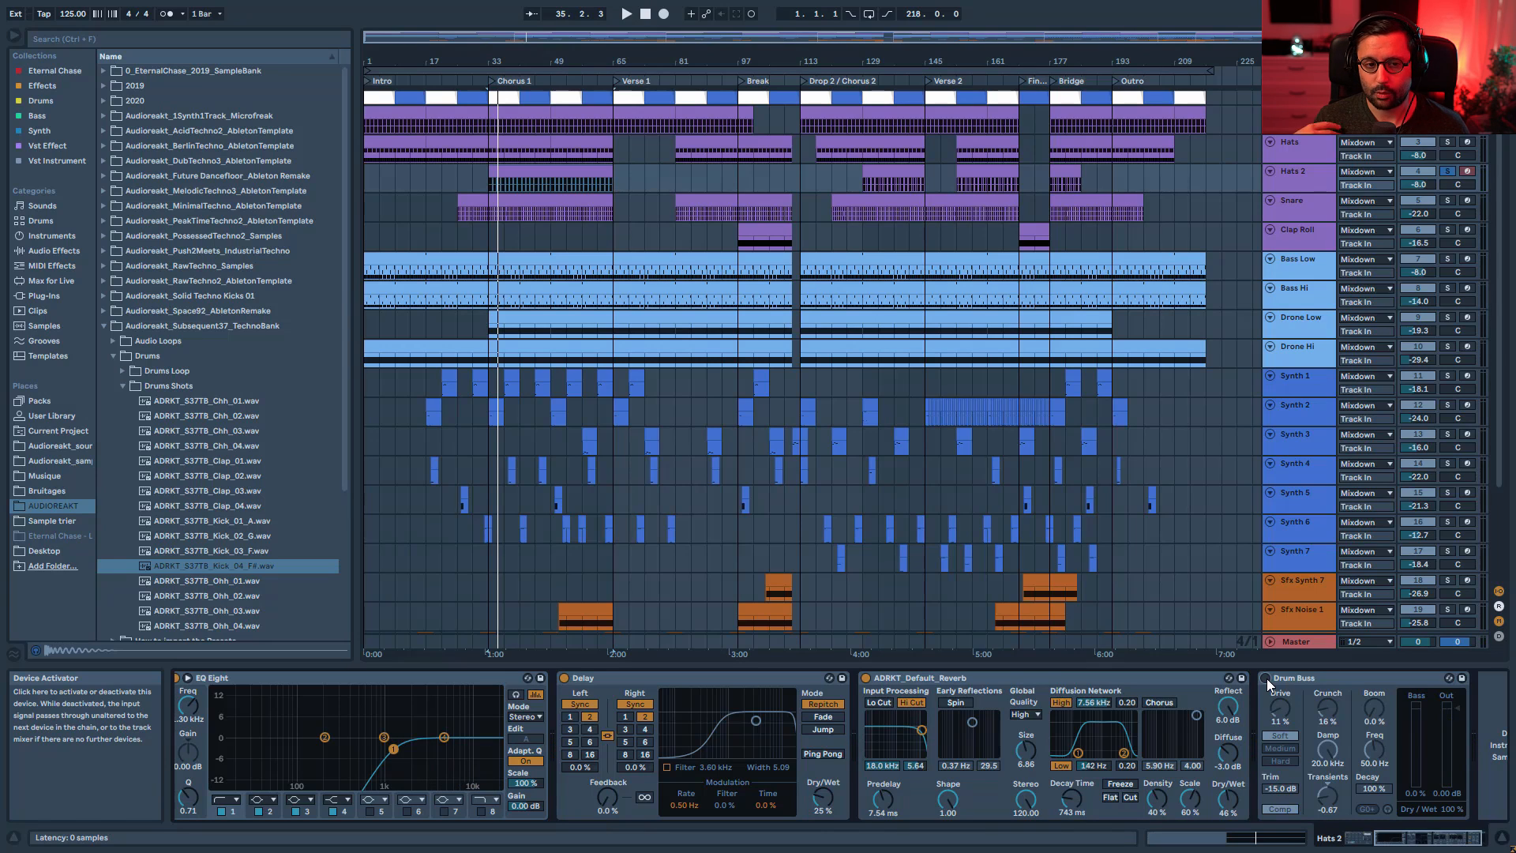
key(space)
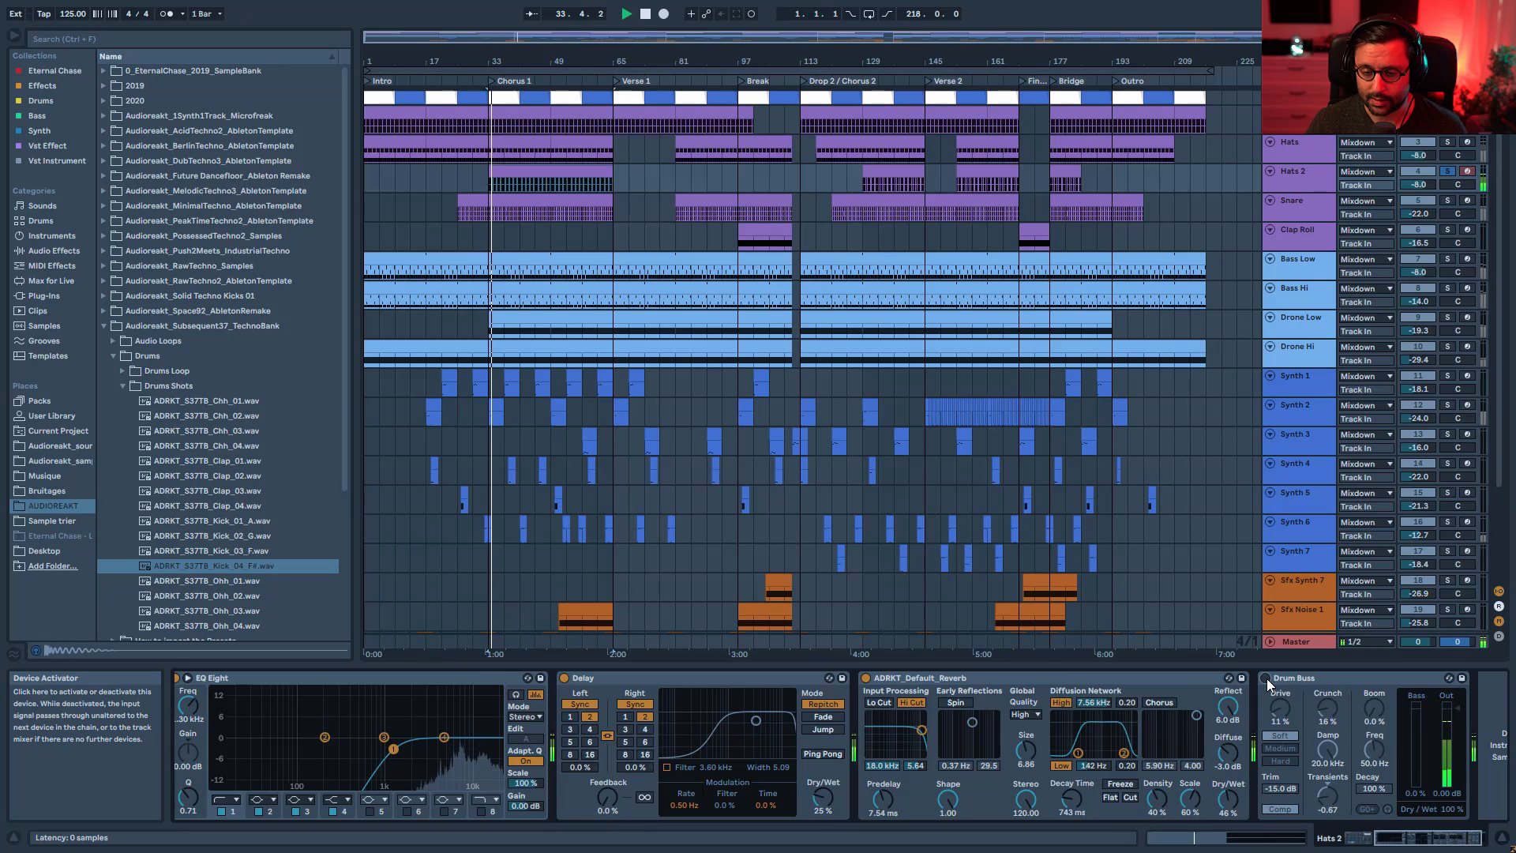
key(space)
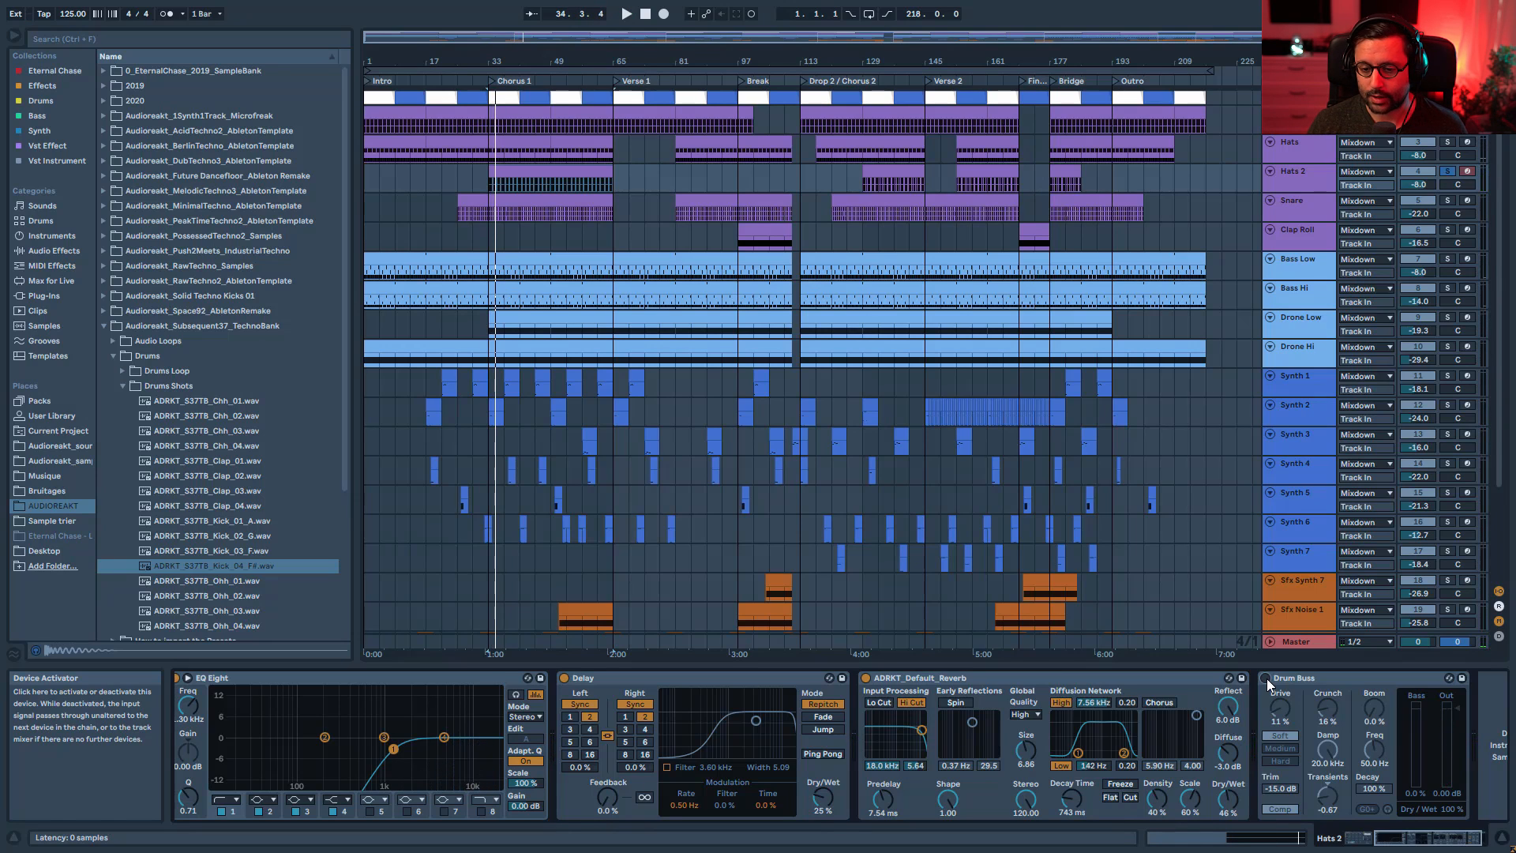
click(1267, 679)
- Solo Hats together with Hats 2 and play both with the Hats 2 Drum Buss on and off, leaving it enabled
key(space)
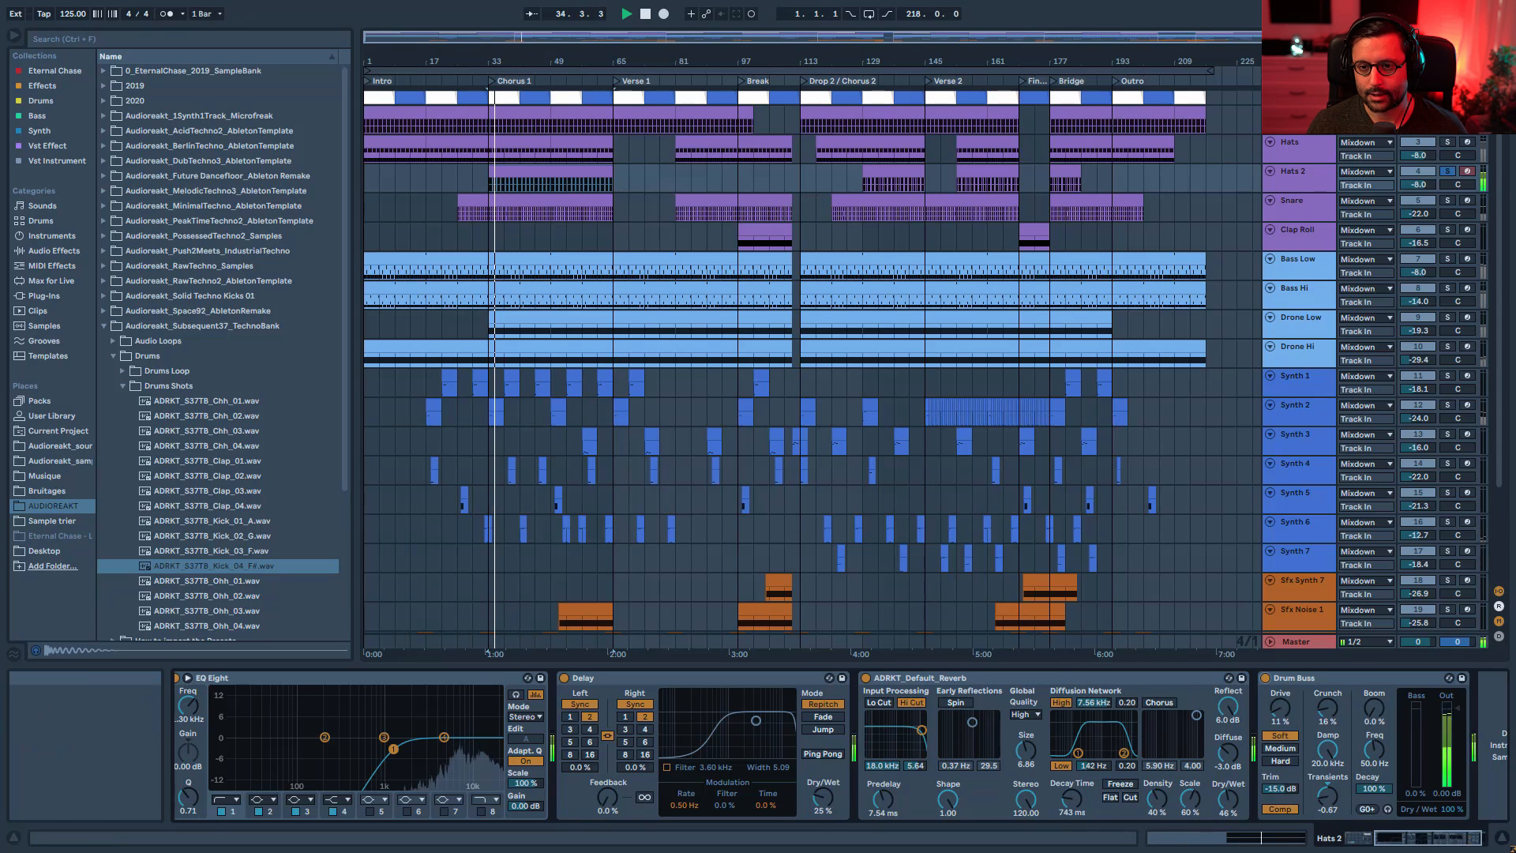
click(1447, 141)
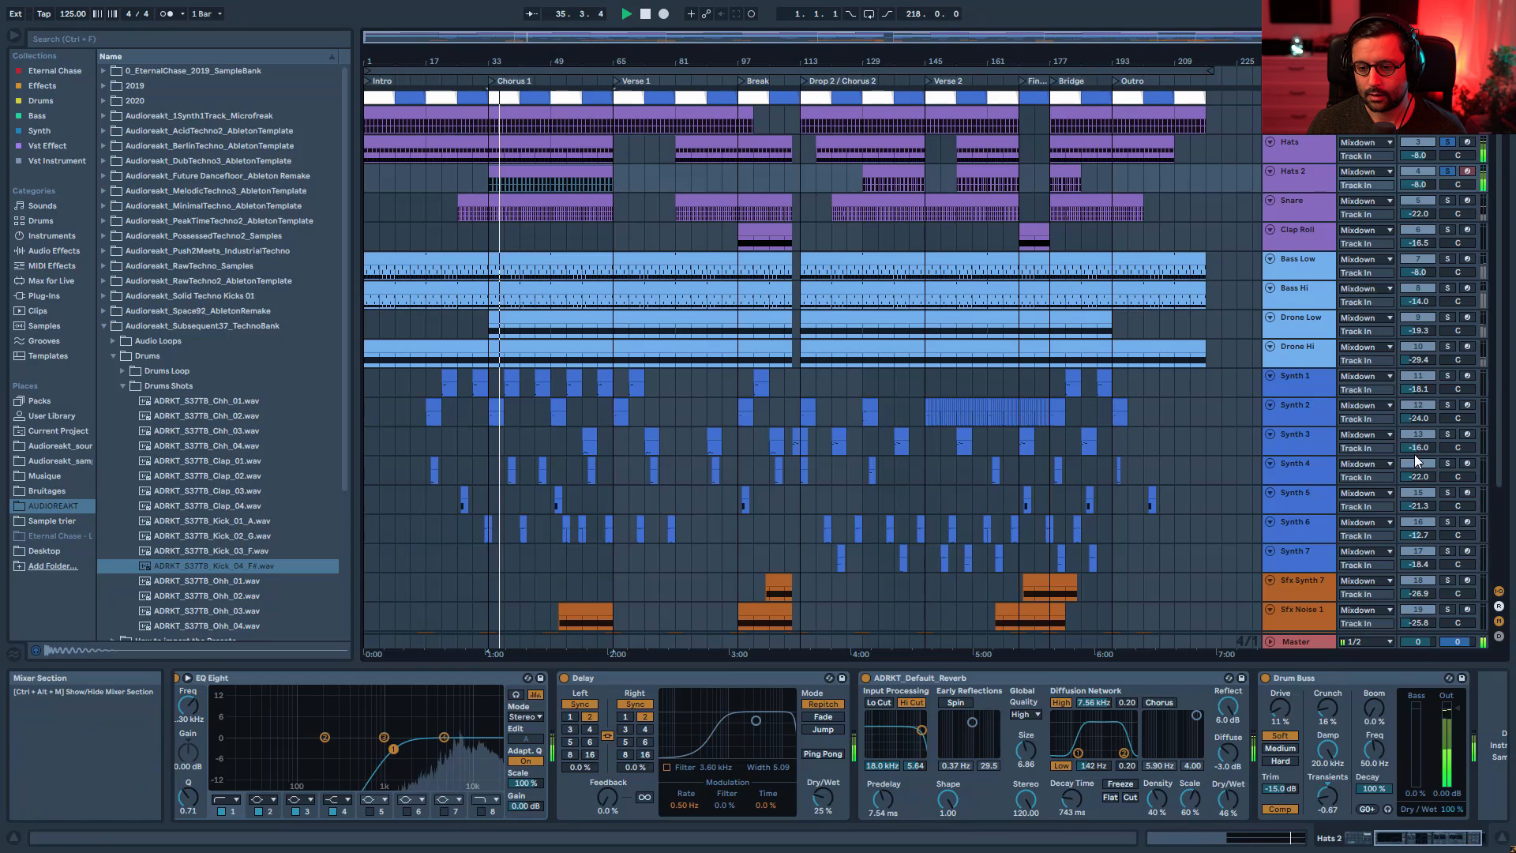
click(1265, 678)
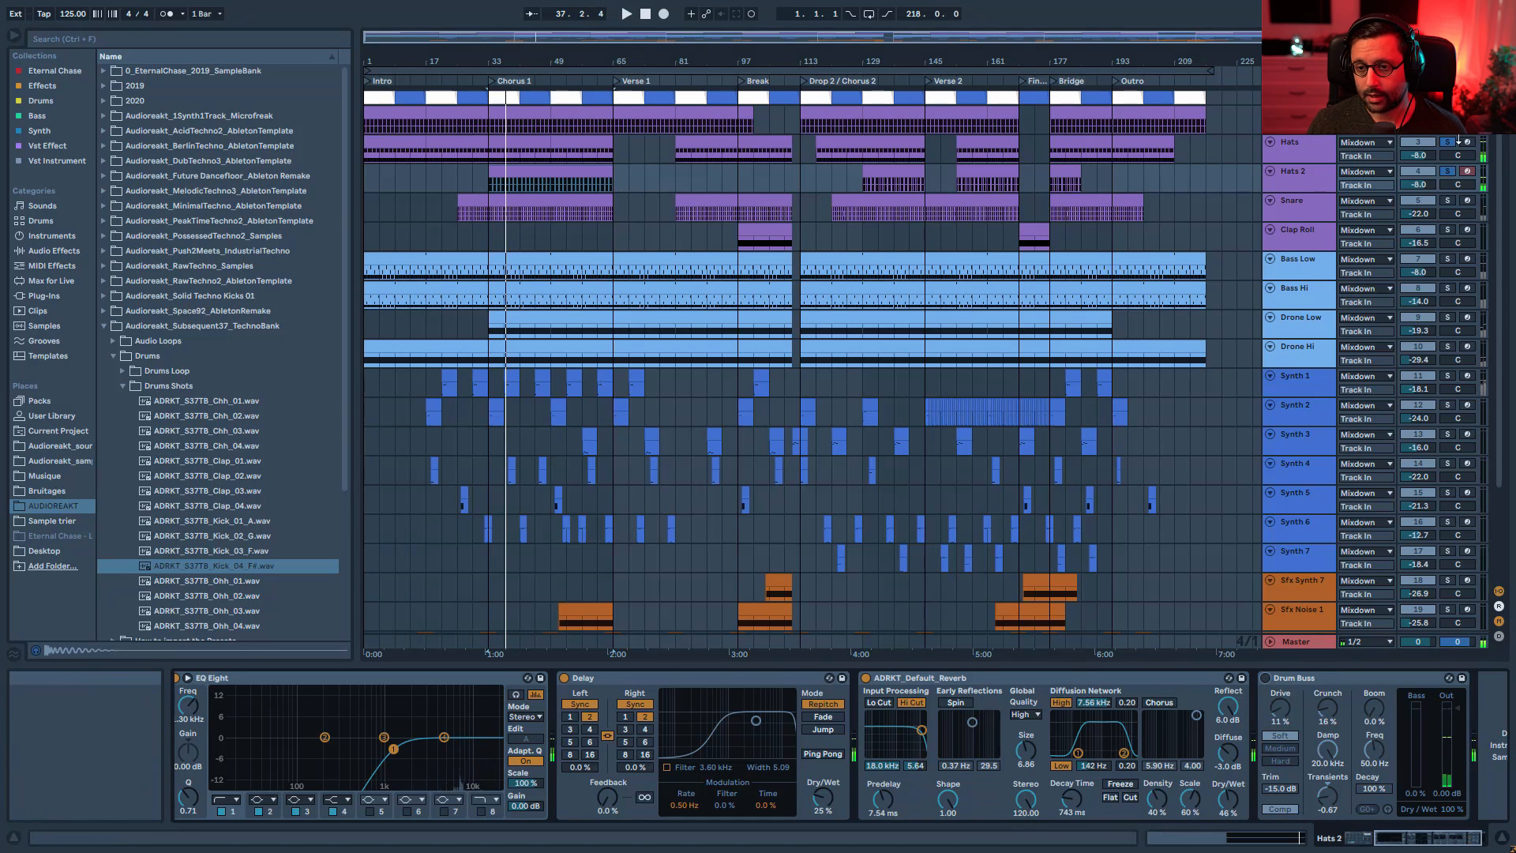
click(1265, 677)
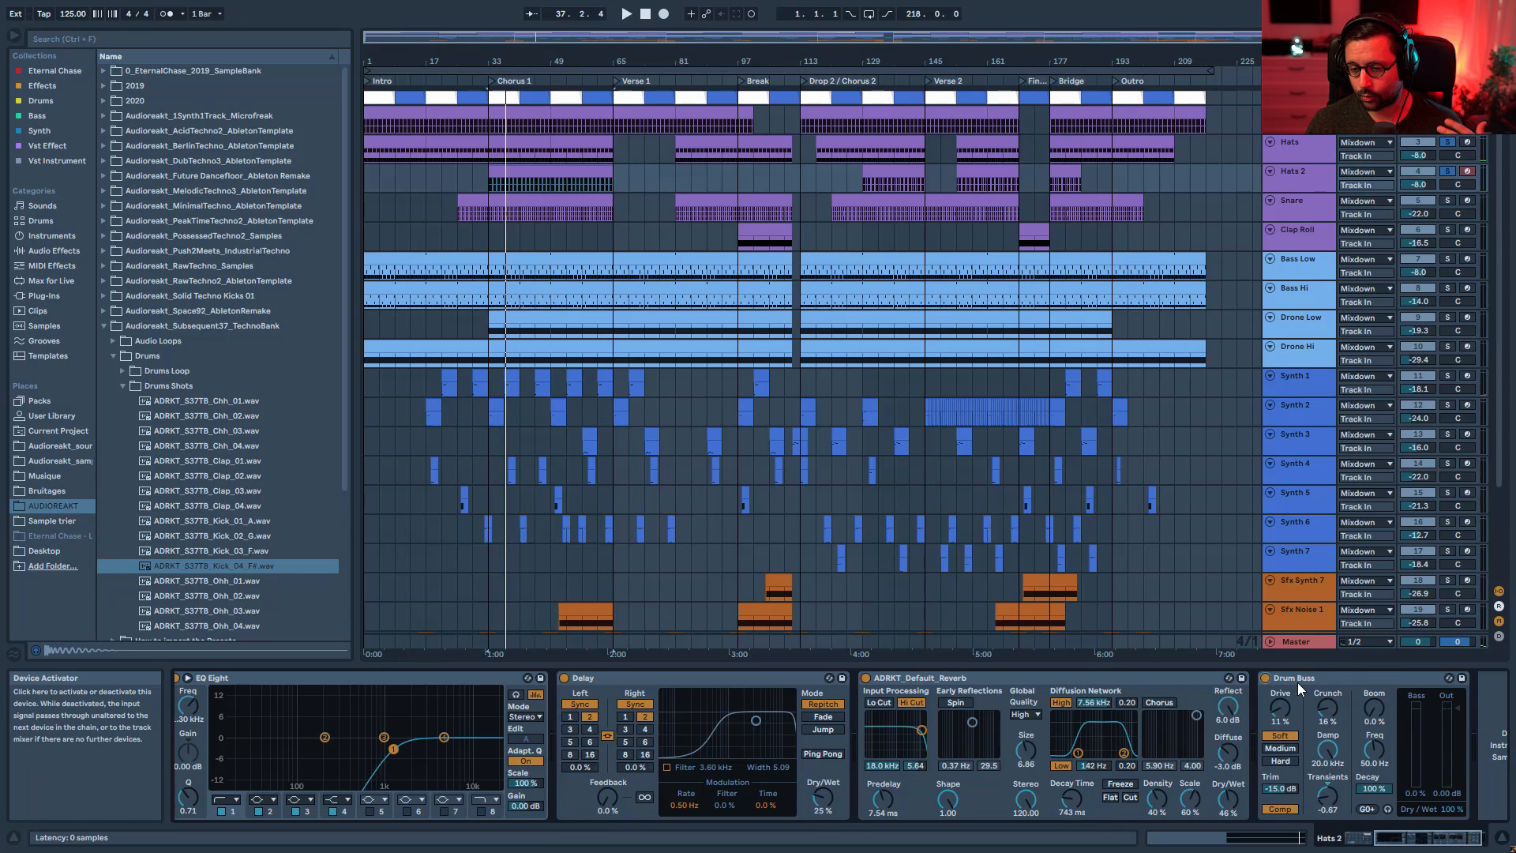
click(1296, 684)
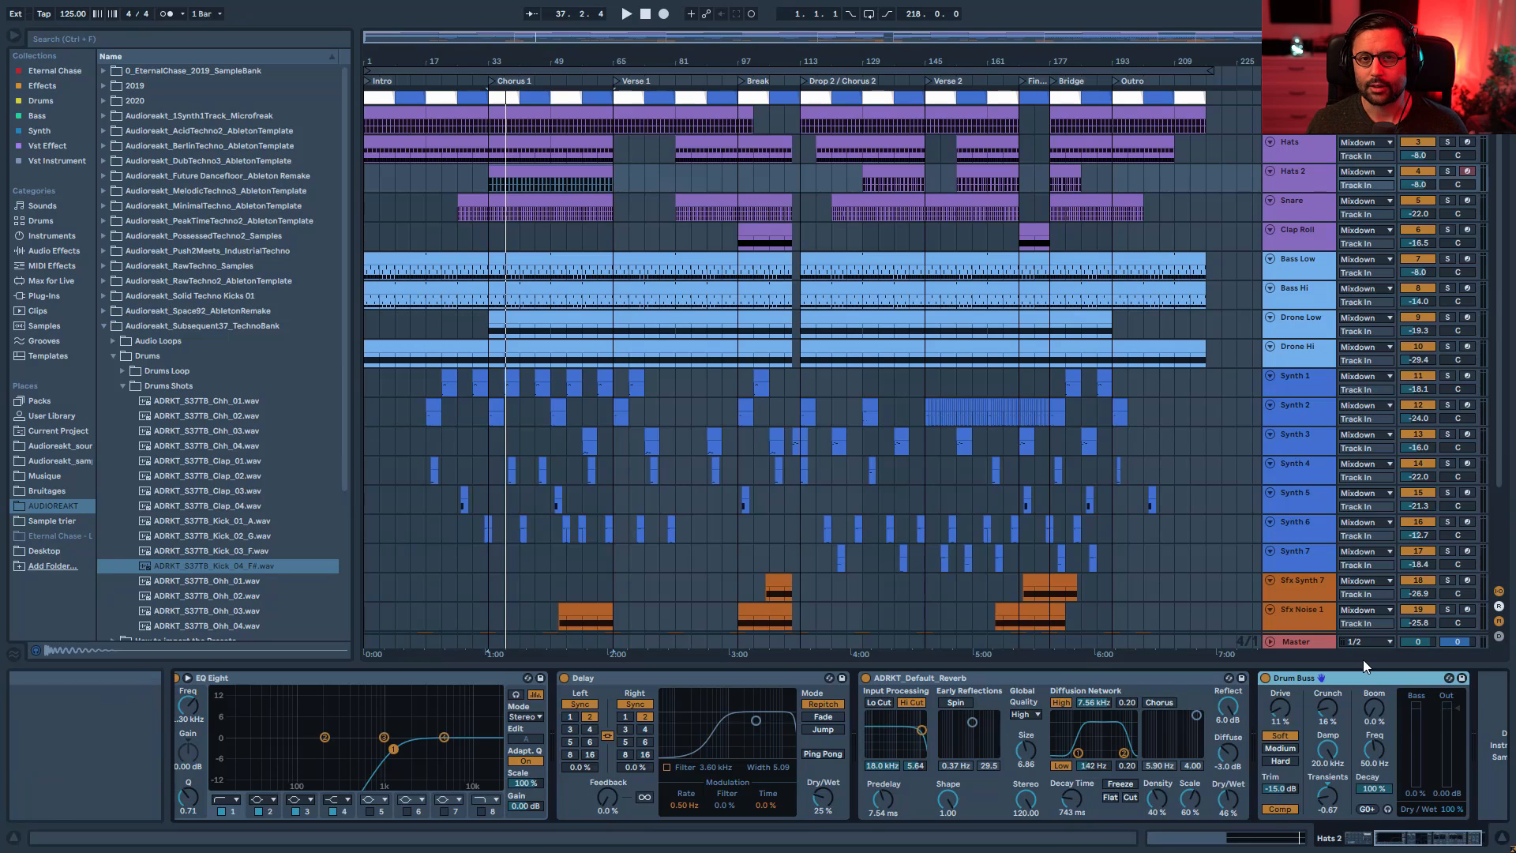
- Solo the Snare track, open its clip at bar 25 and play it, examining the start offsets of the layered clap notes
click(1449, 201)
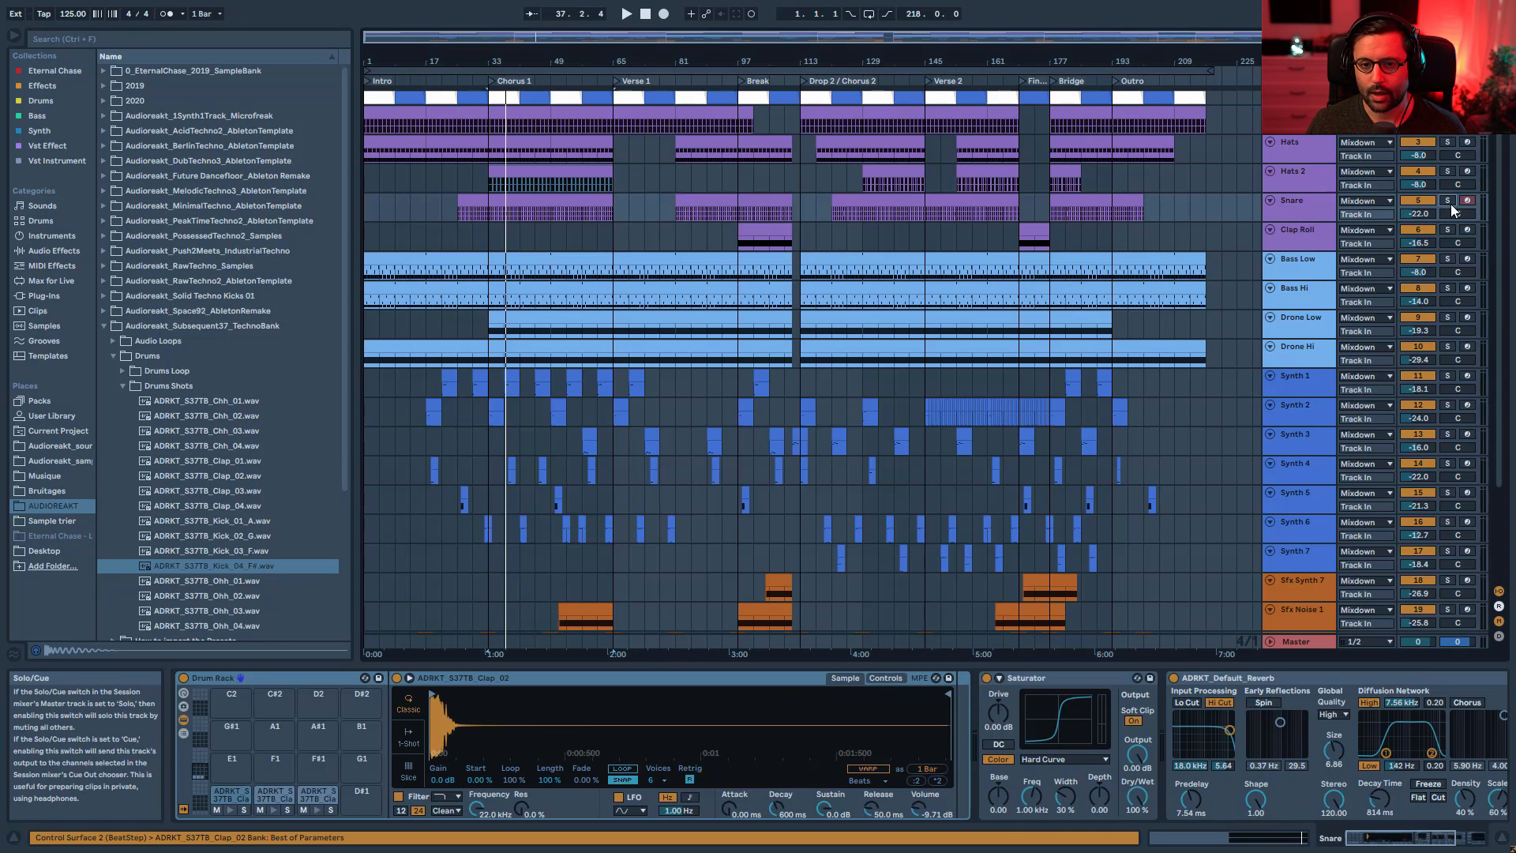
double_click(499, 197)
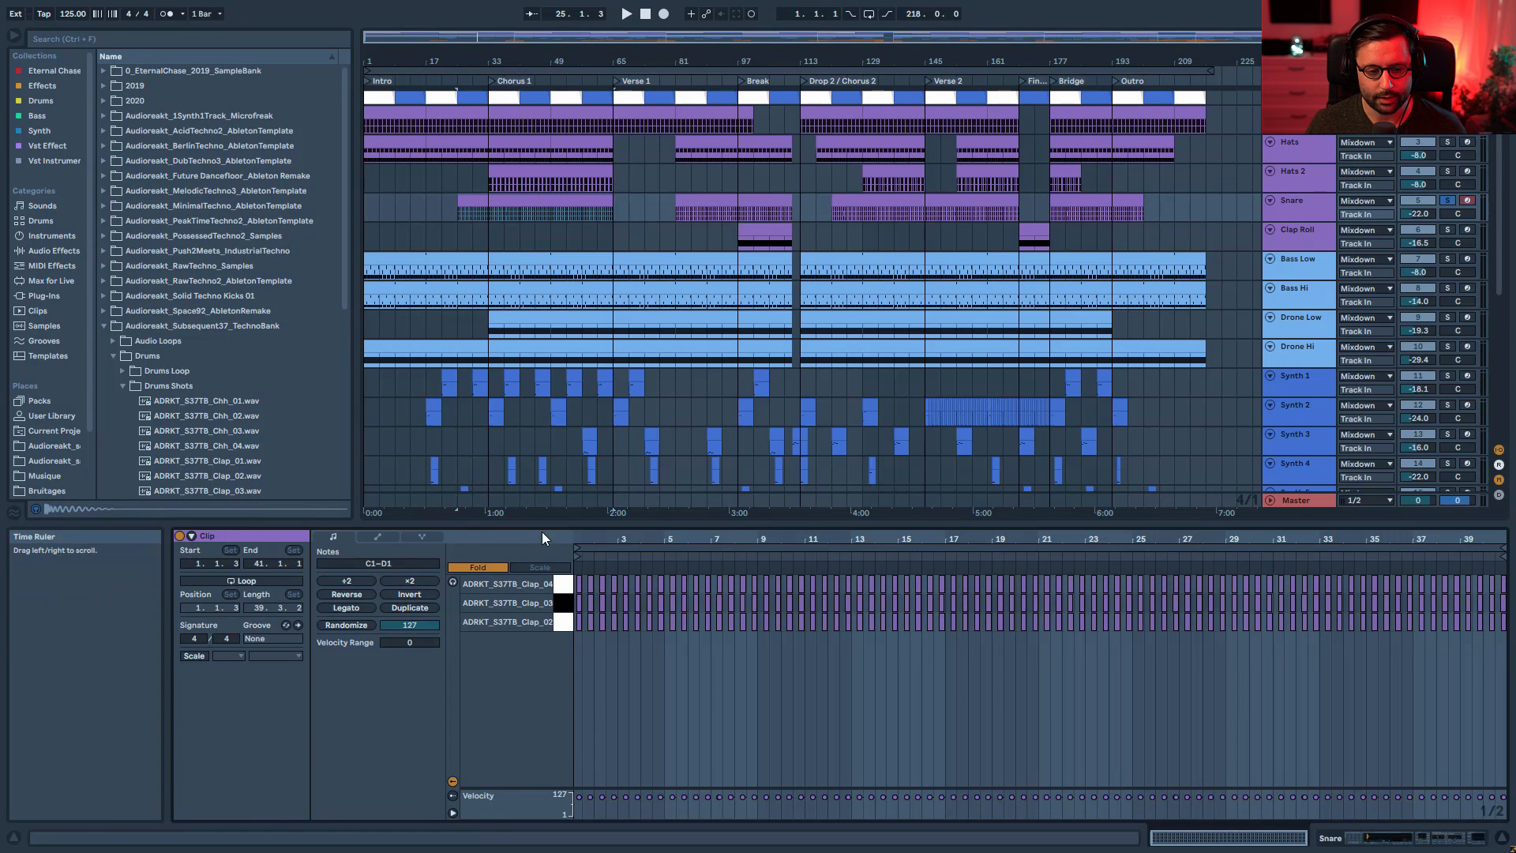
drag(587, 533, 857, 671)
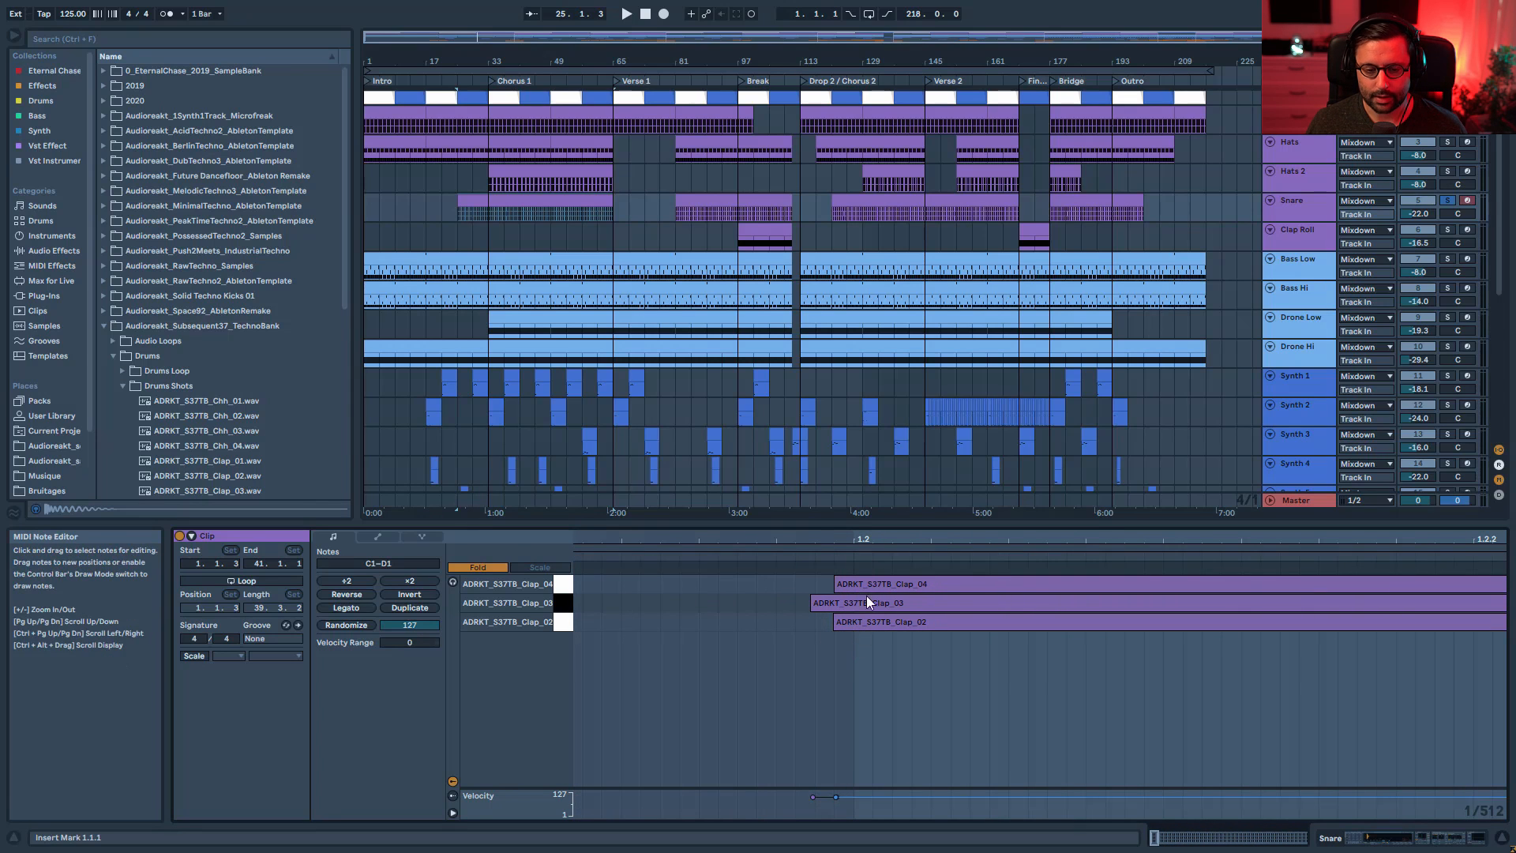
key(space)
key(space)
- Align the first Clap_02, Clap_03 and Clap_04 notes in the Snare clip to beat 1.2 and play them
drag(840, 638, 910, 628)
click(832, 585)
key(space)
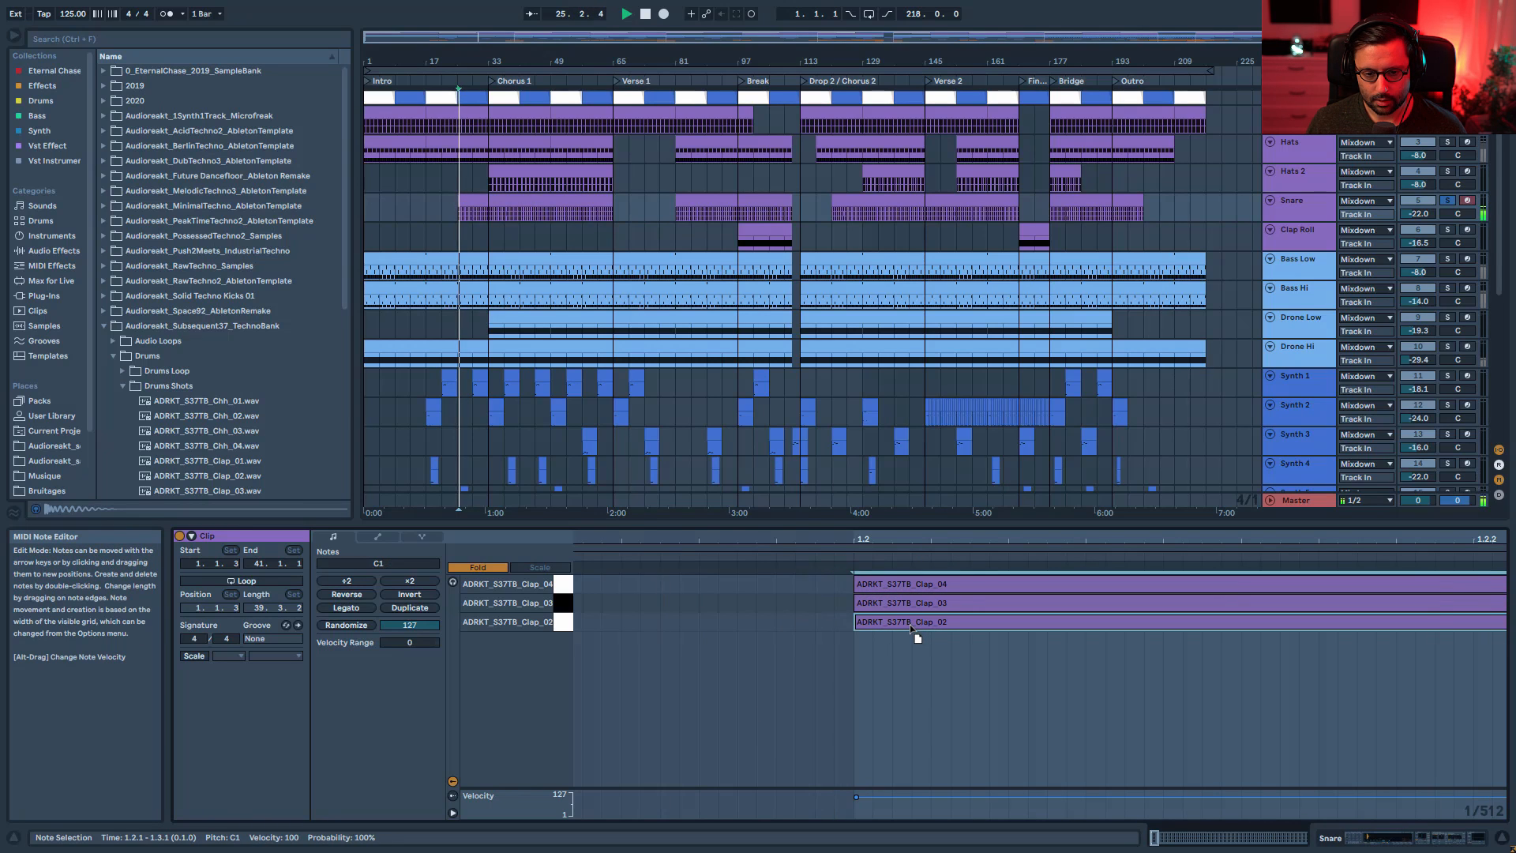
- Undo the clap note alignment and play the Snare clip's offset clap pattern from bar 25
key(ctrl+z)
key(ctrl+z)
key(ctrl+z)
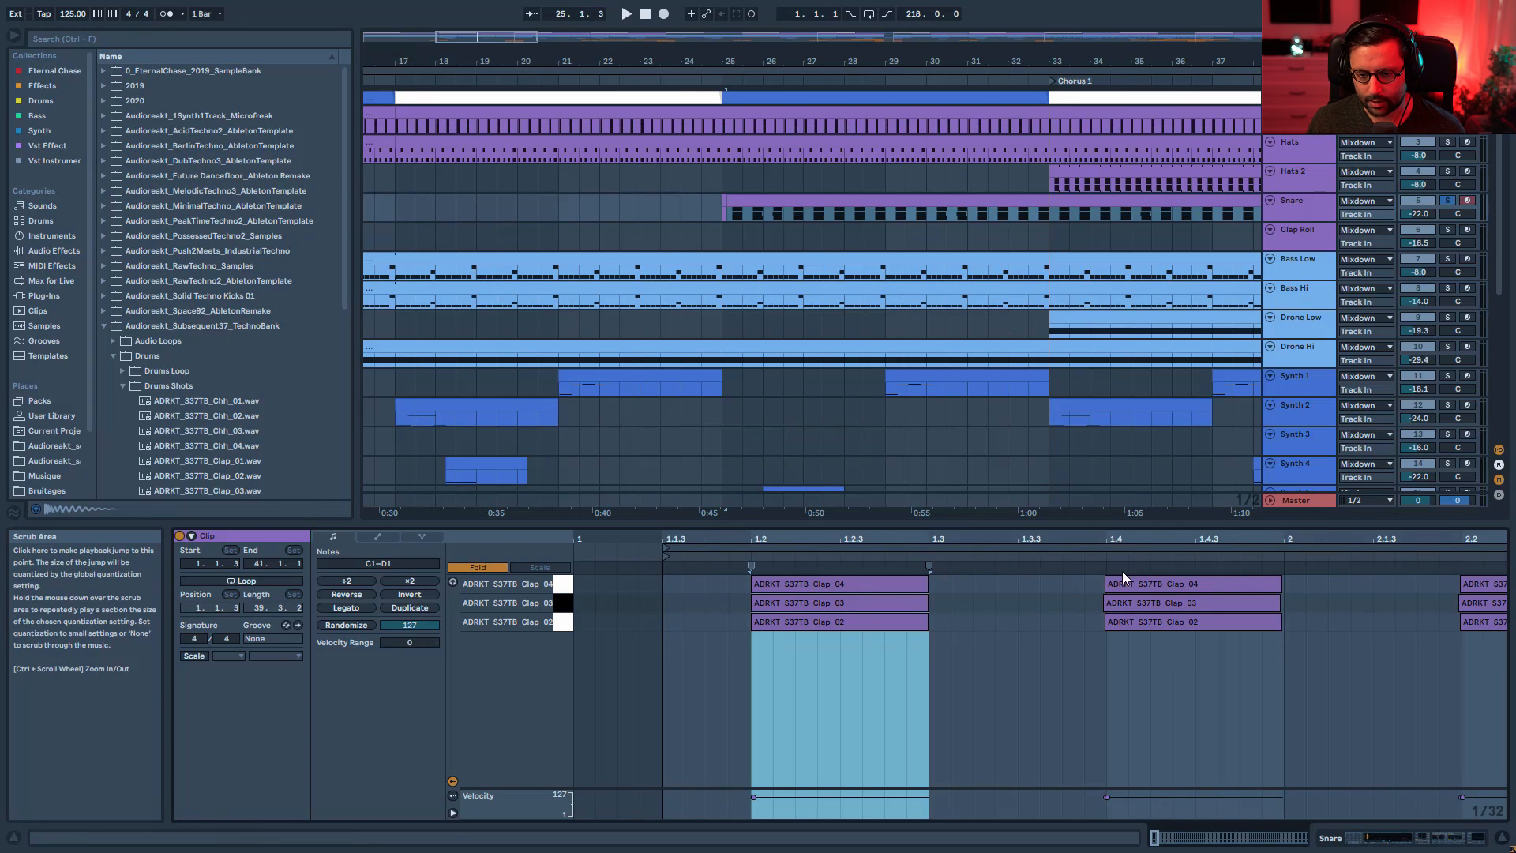
drag(1135, 543, 794, 533)
key(space)
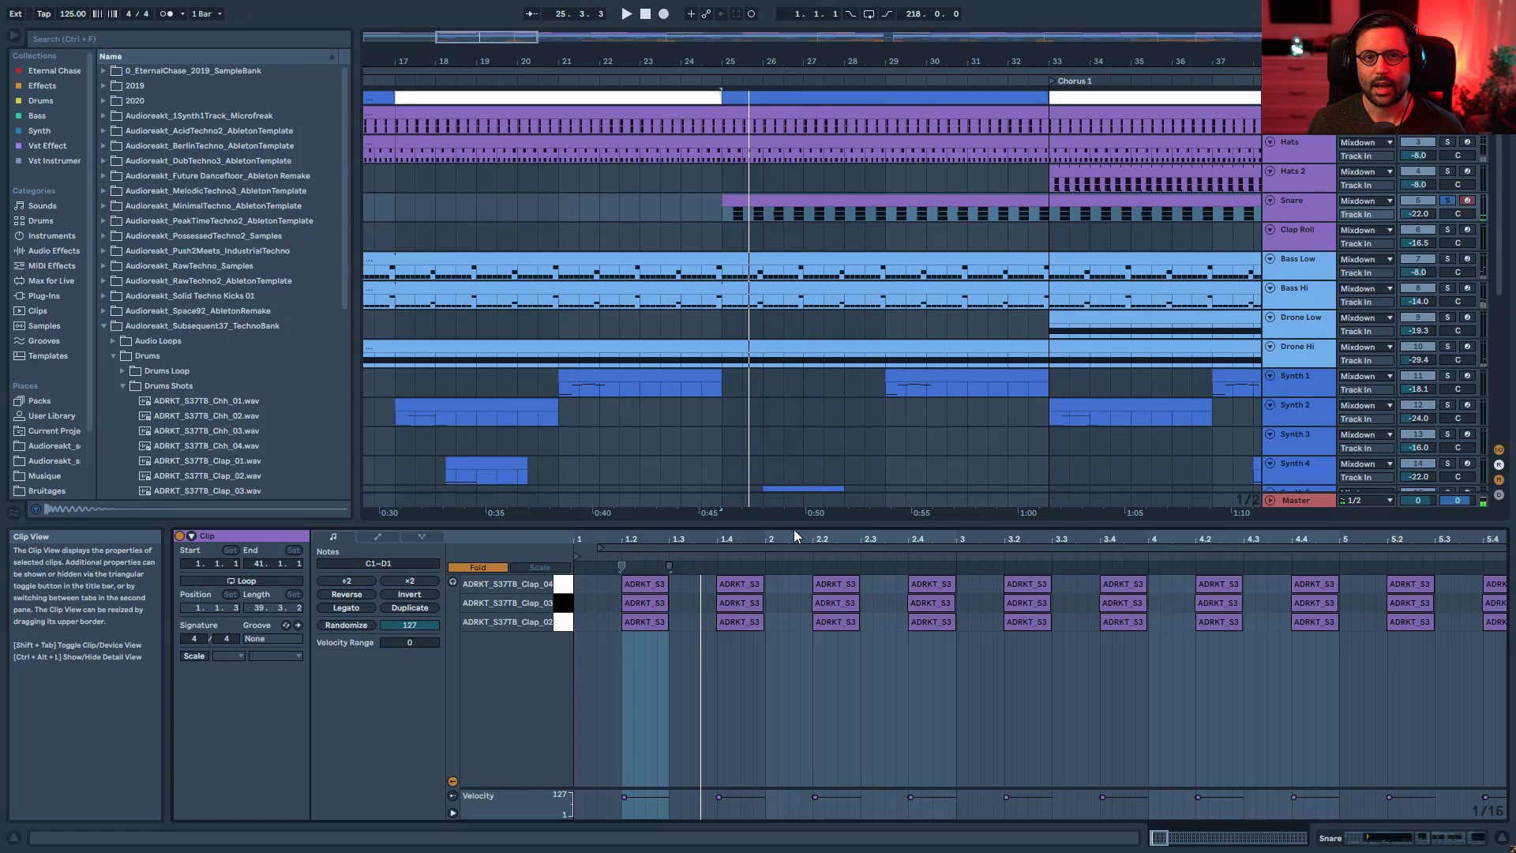
- Inspect the Clap_03 and Clap_02 pads in the Snare Drum Rack, including the sampler controls of Clap_02
key(shift+Tab)
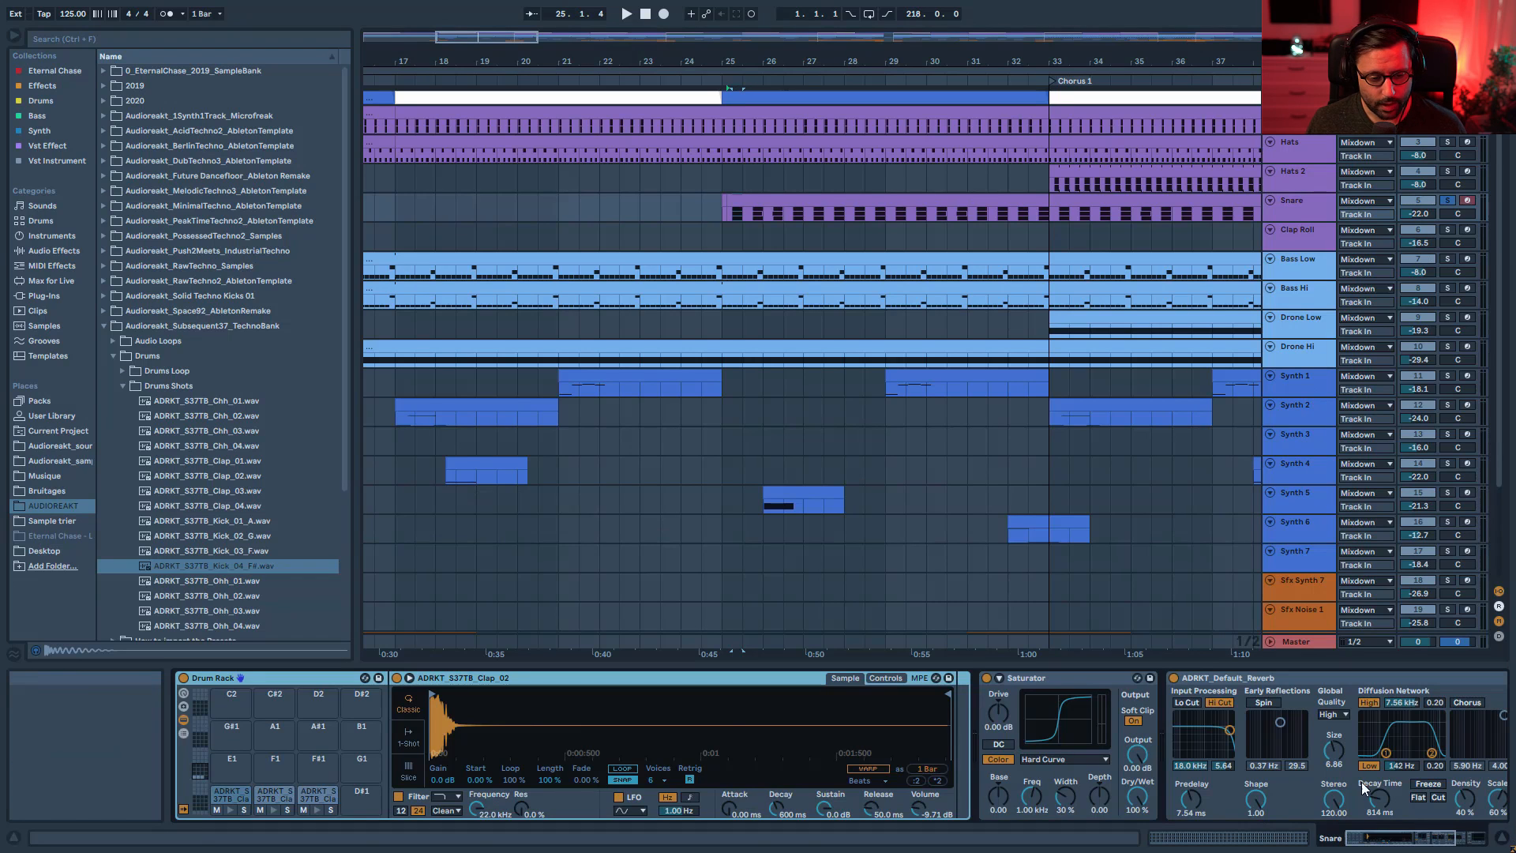
click(268, 796)
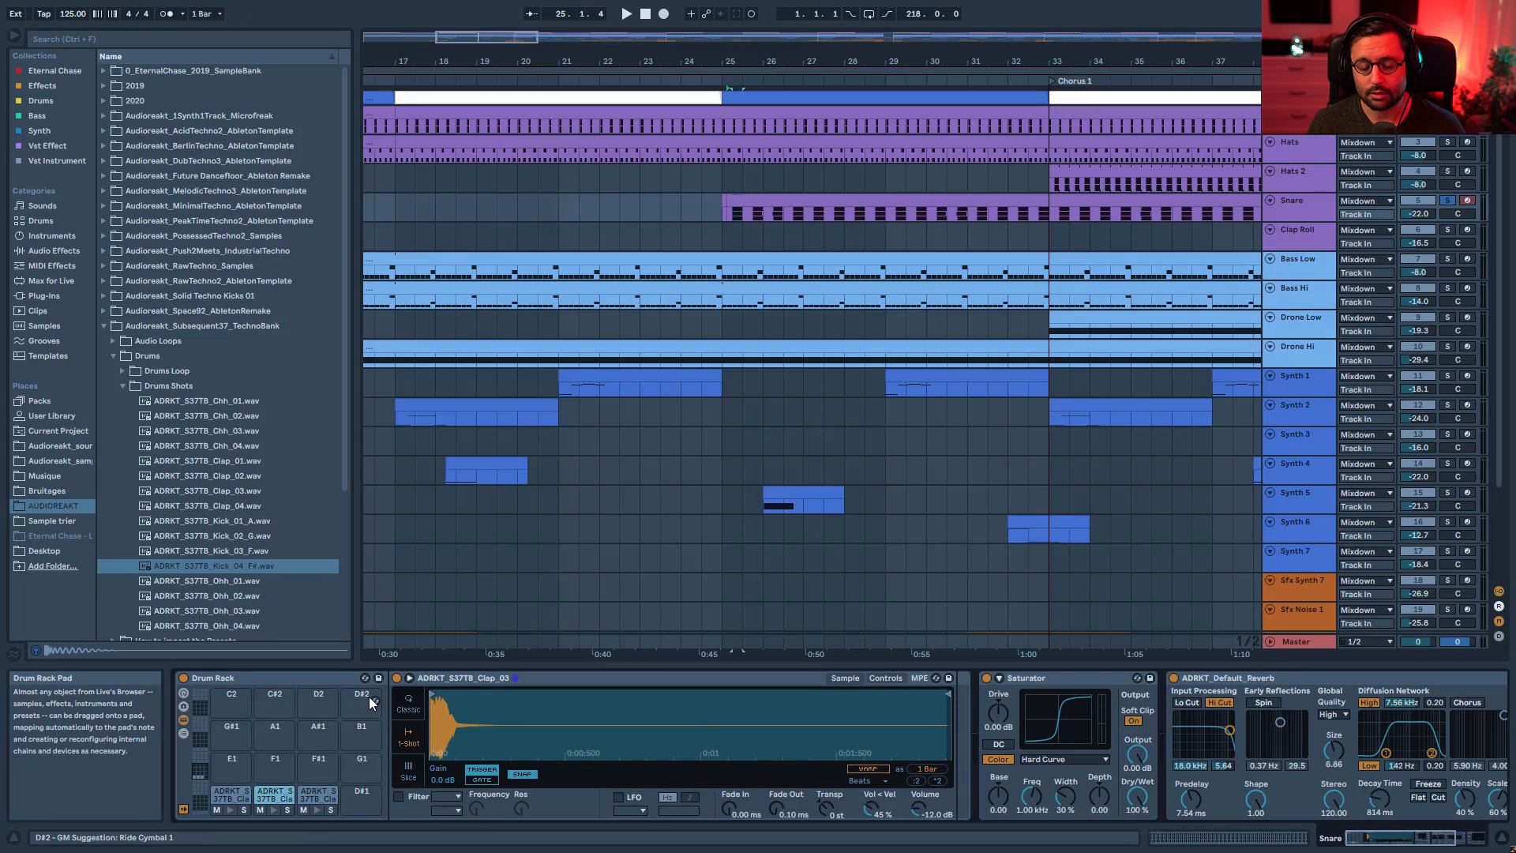
click(251, 791)
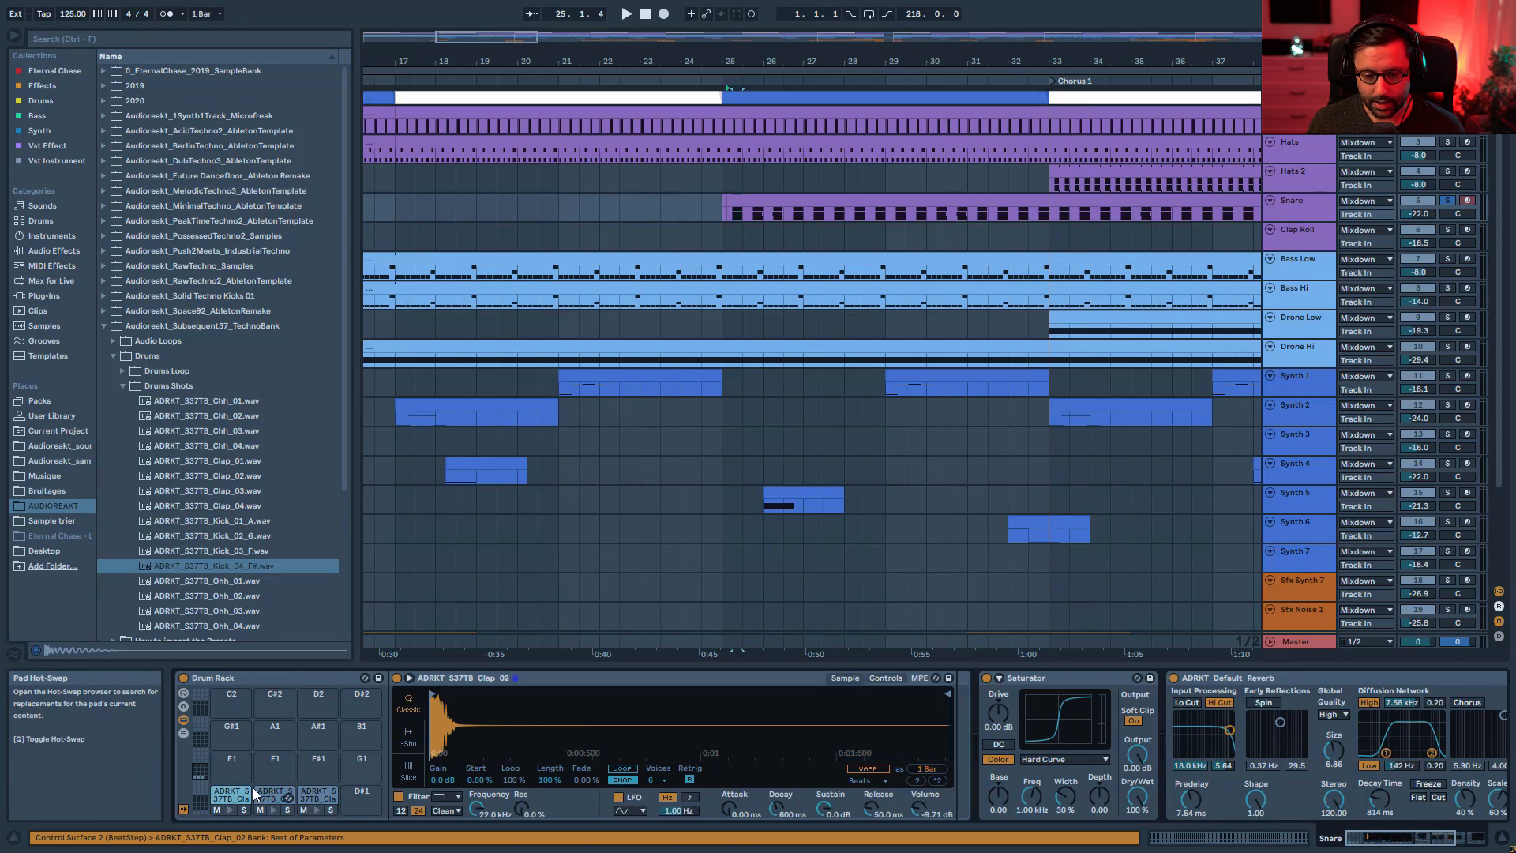
click(883, 680)
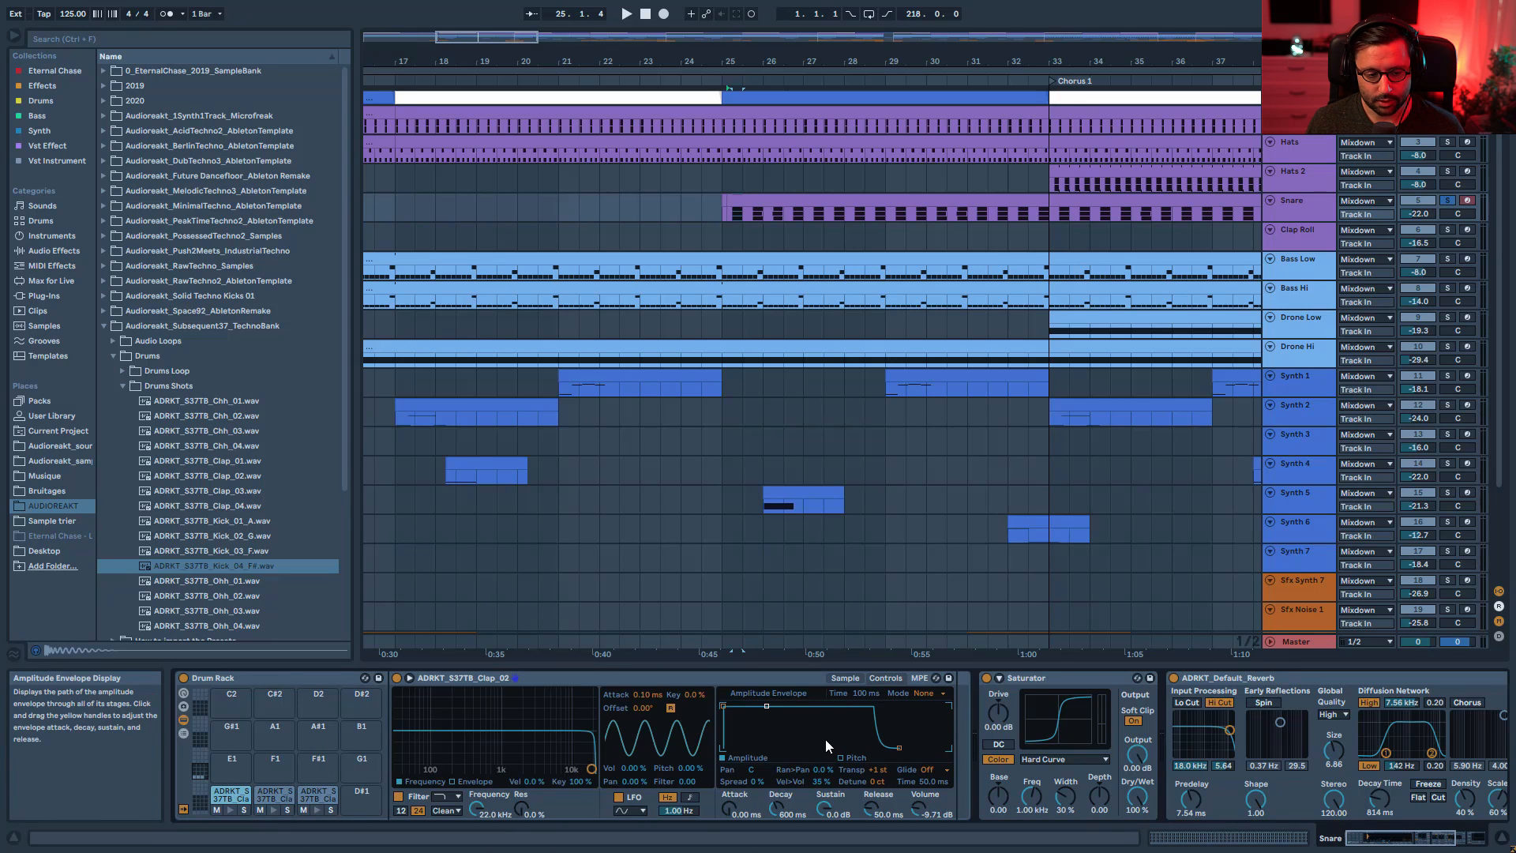
click(848, 678)
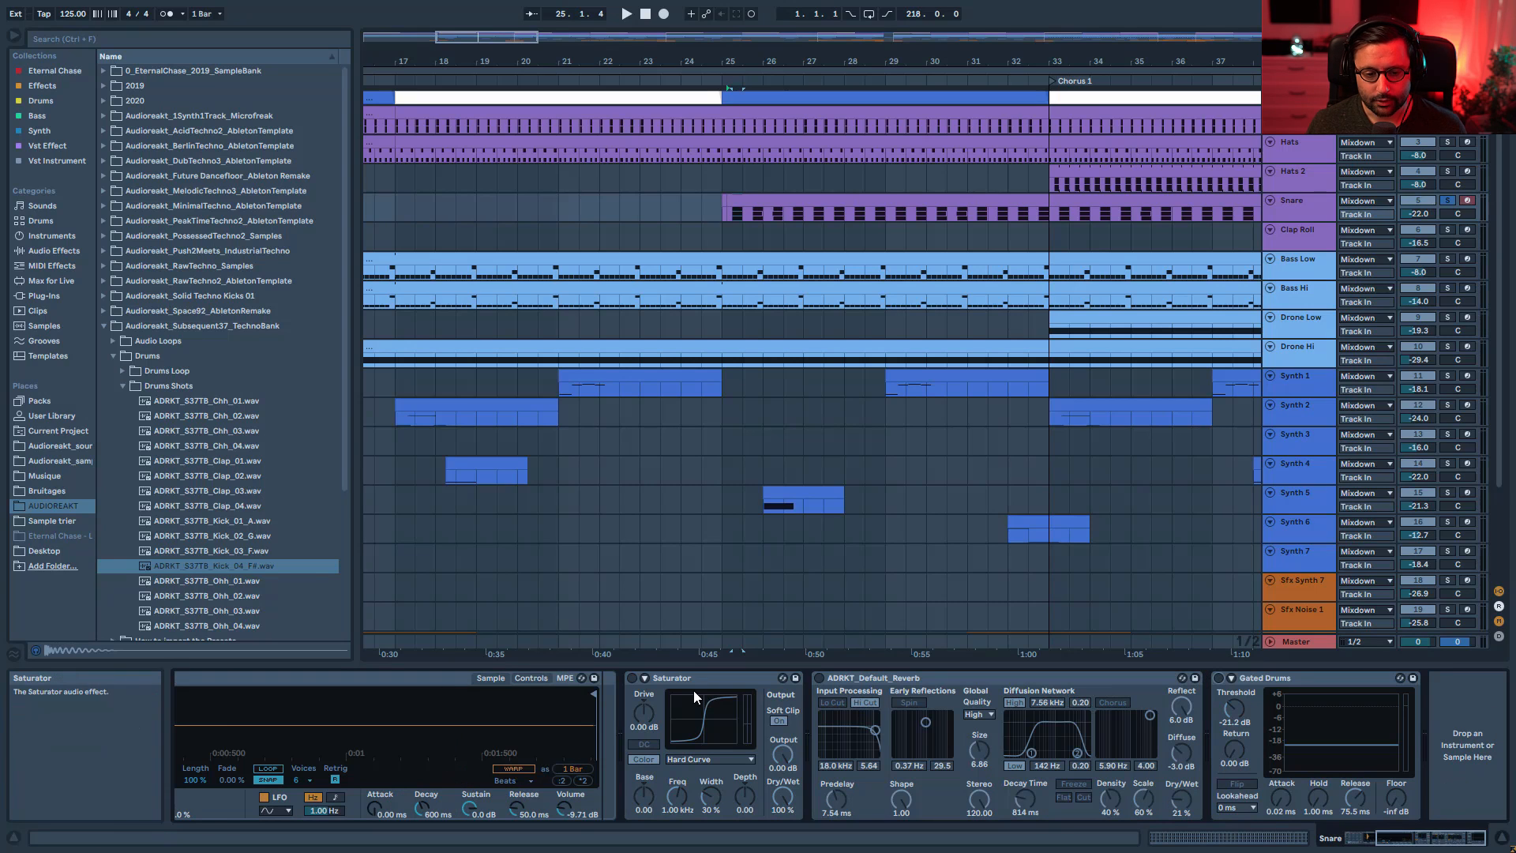
- Play the soloed Snare from bar 25 with its Saturator off and on, leaving the Saturator enabled
click(694, 684)
key(space)
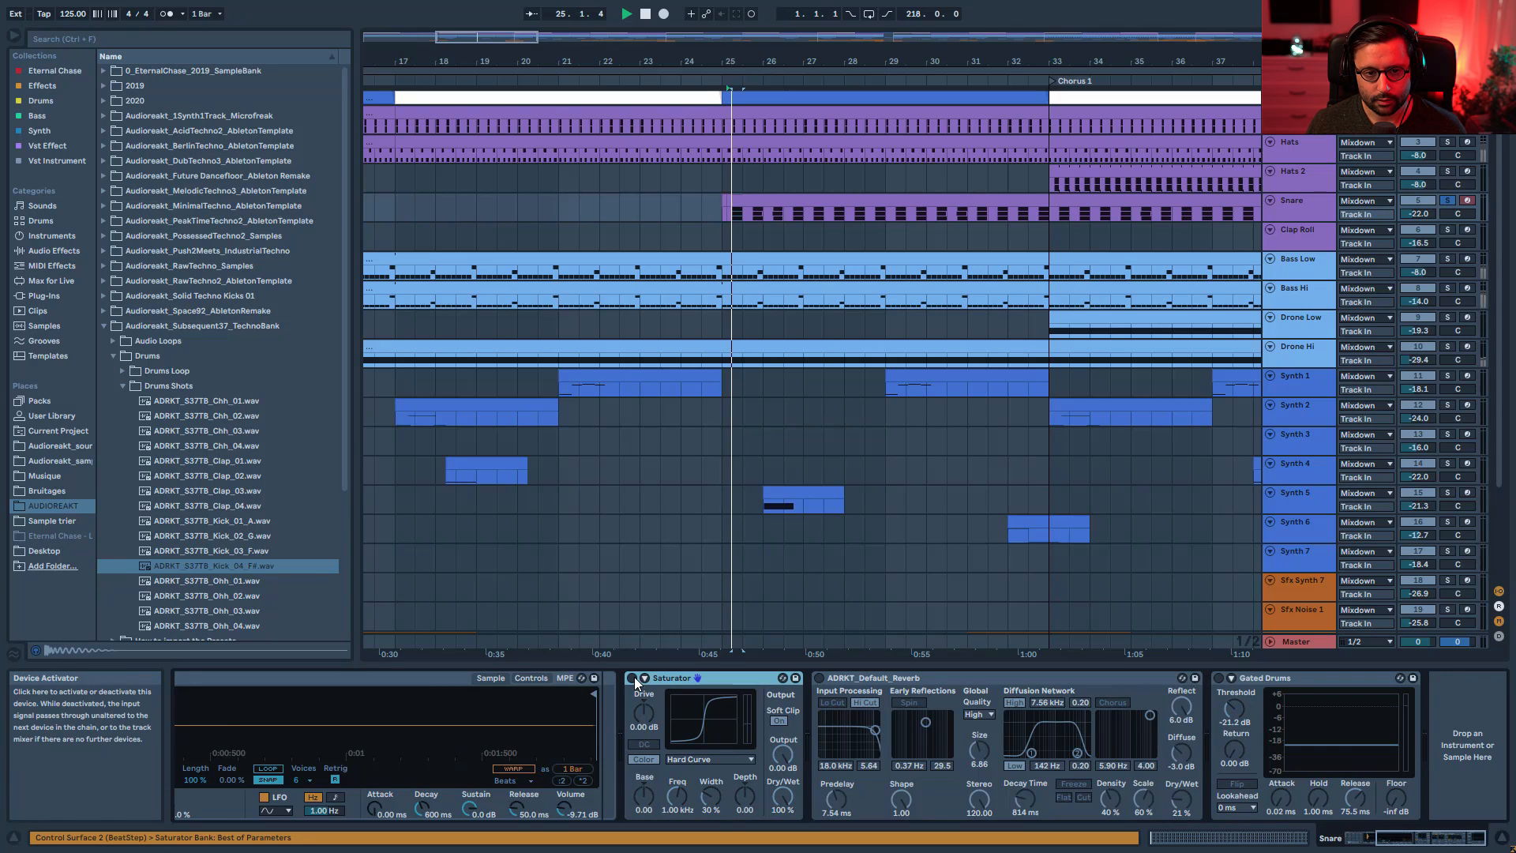
key(space)
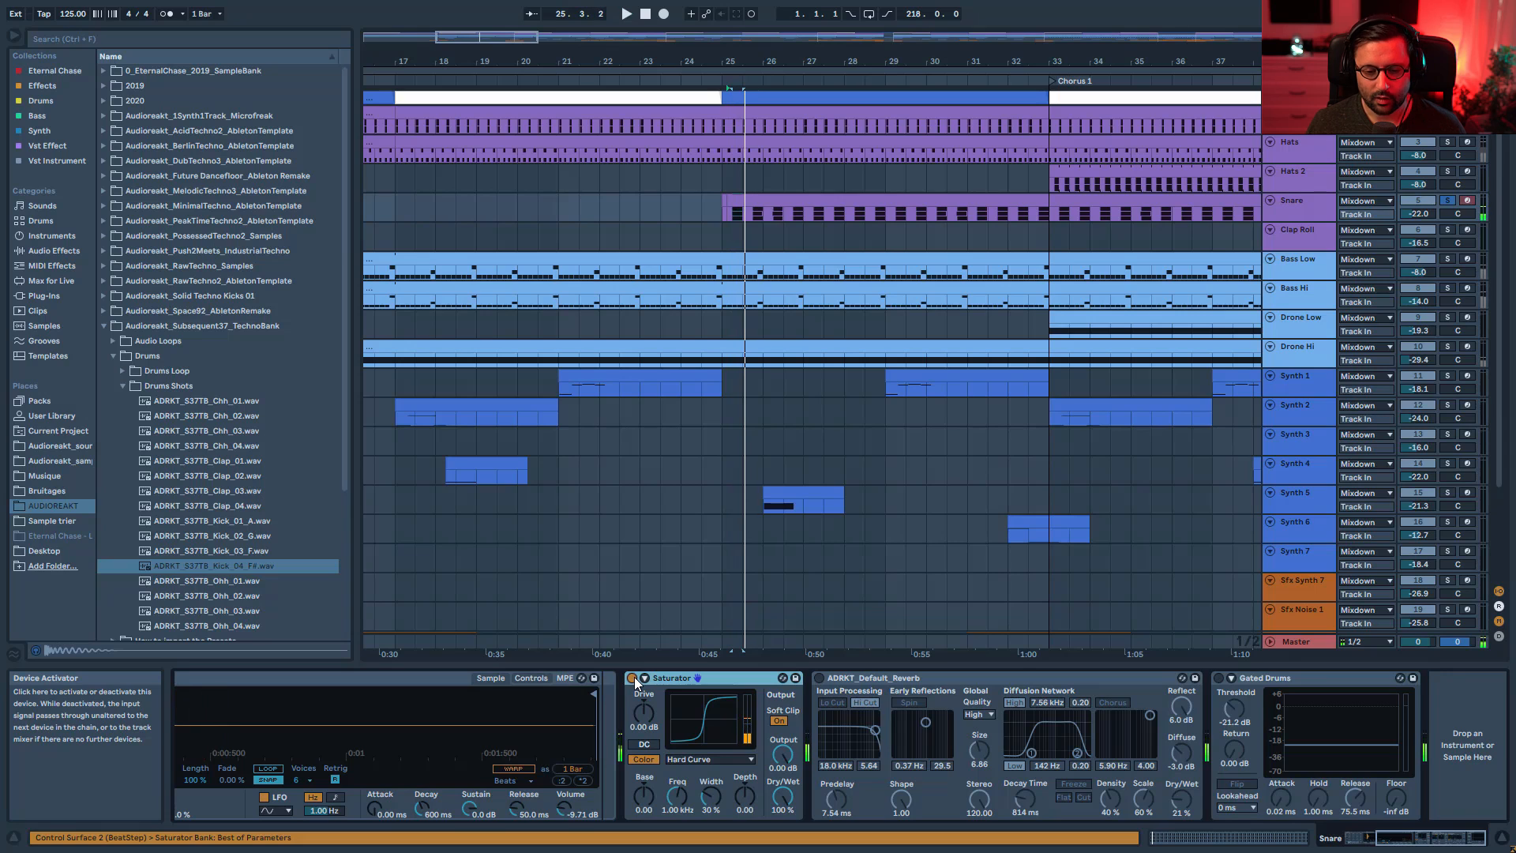
click(633, 676)
key(space)
- Enable the Snare's ADRKT_Default_Reverb and Gated Drums gate and play the soloed claps through them
click(820, 678)
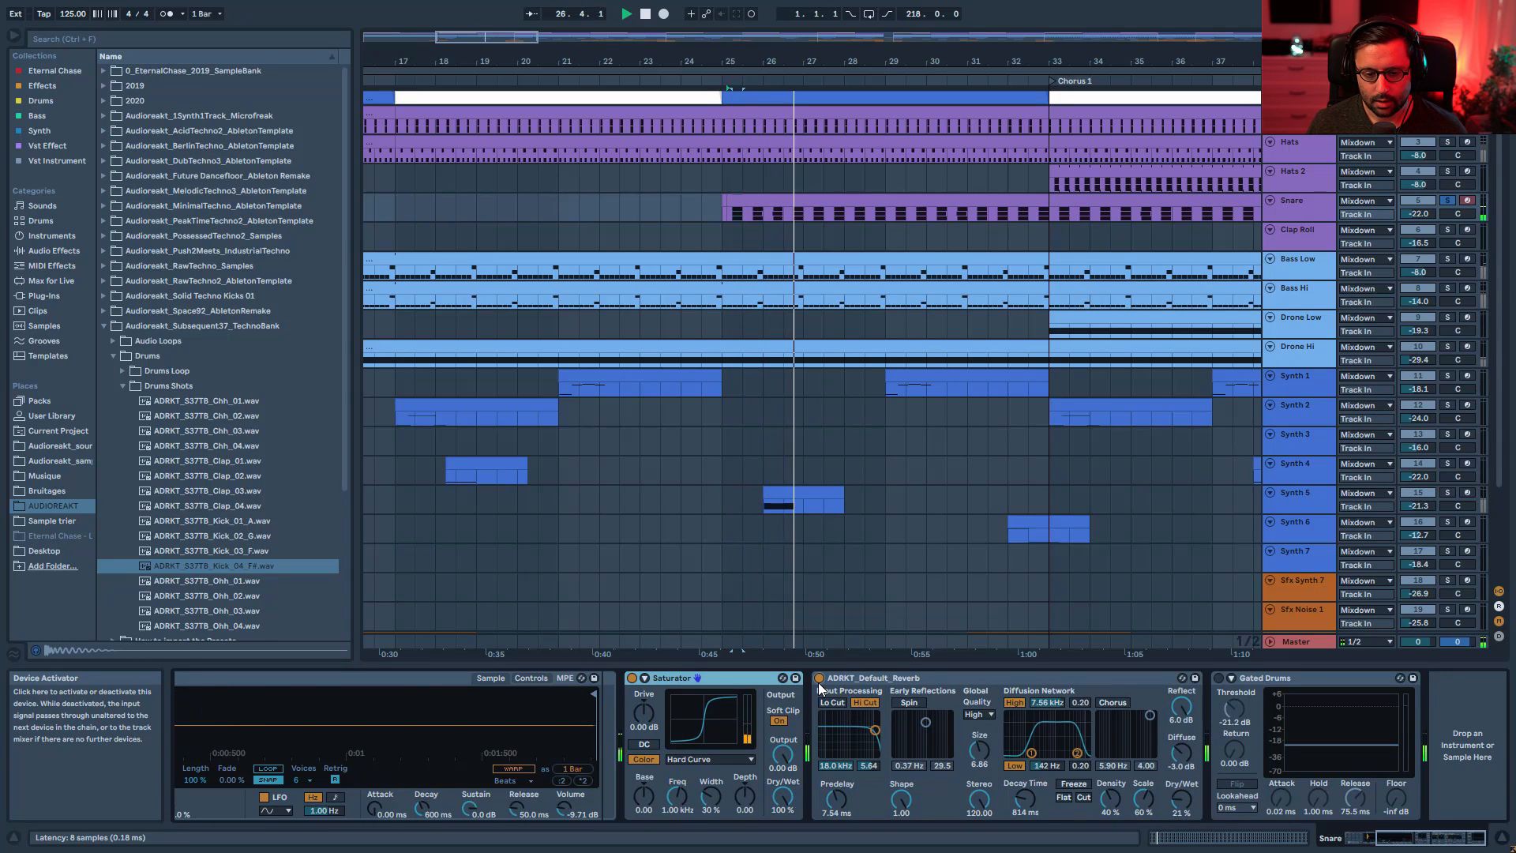
click(1219, 677)
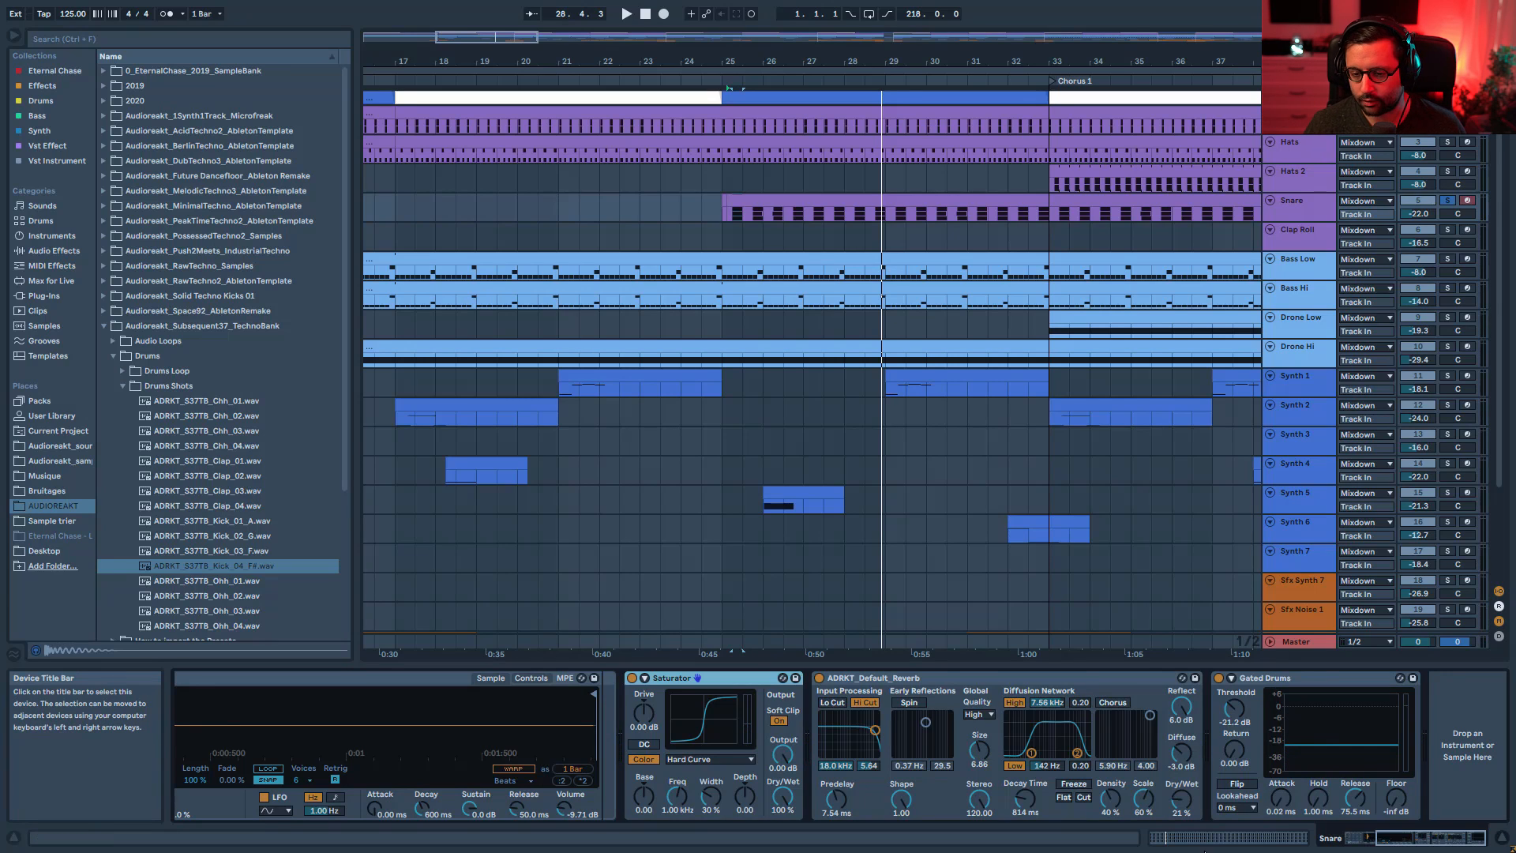
key(space)
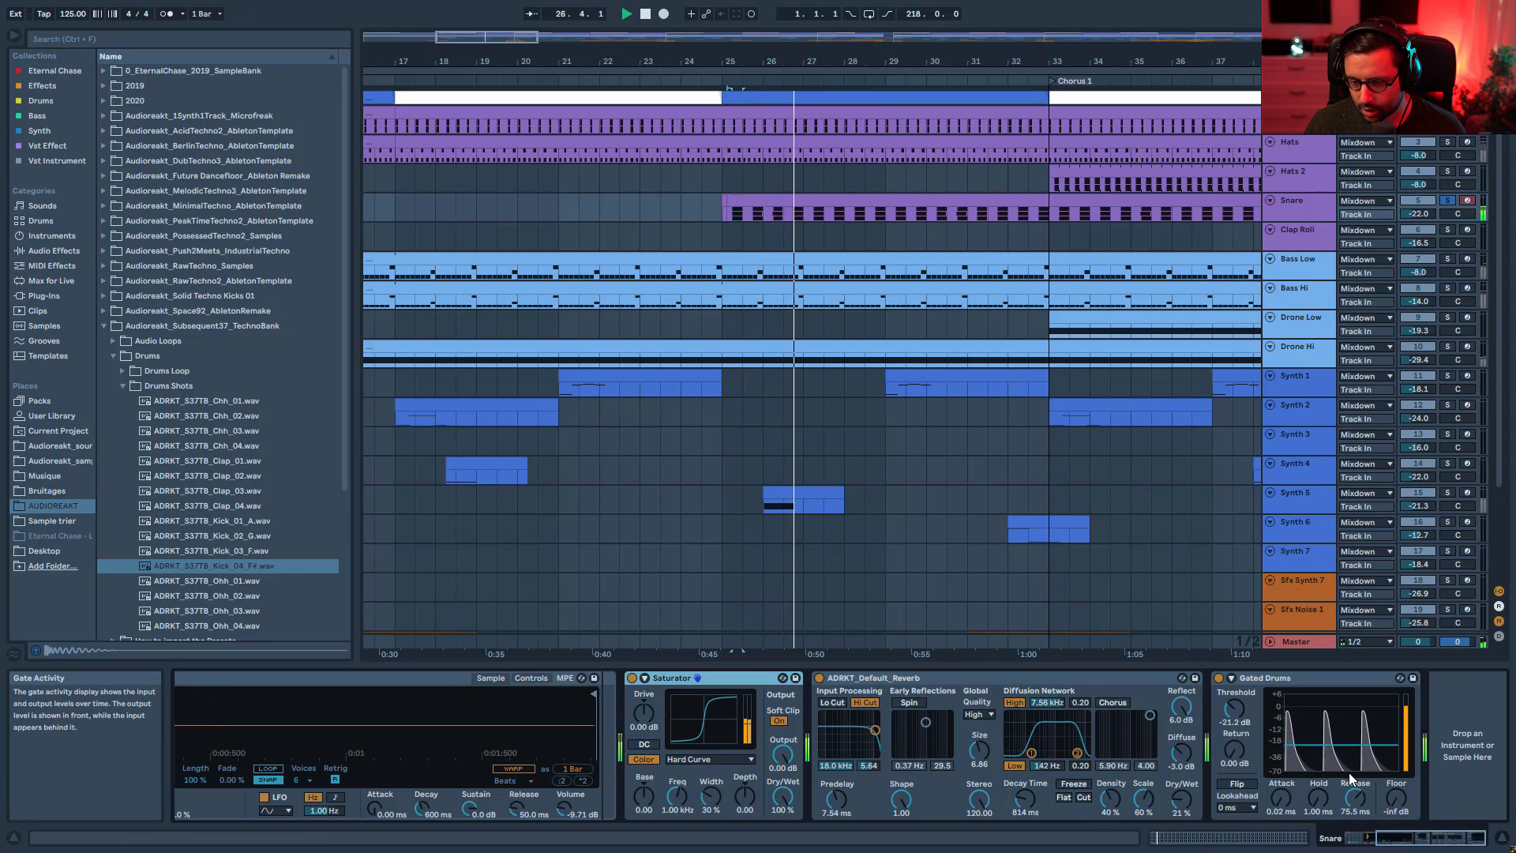
key(space)
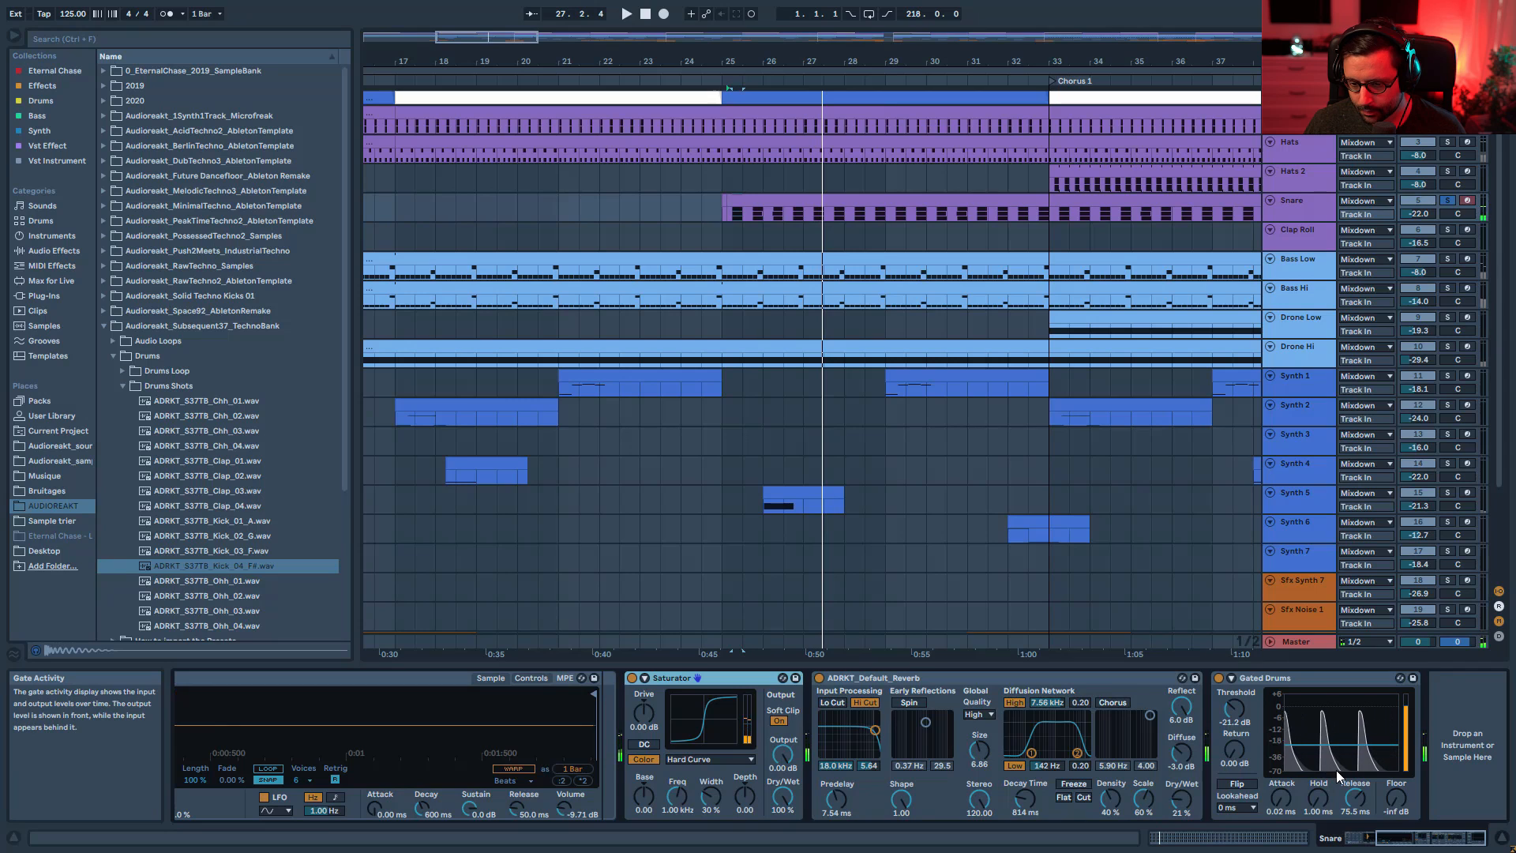
- Solo Hats and Hats 2 together with the Snare and play them from bar 33 at Chorus 1
key(space)
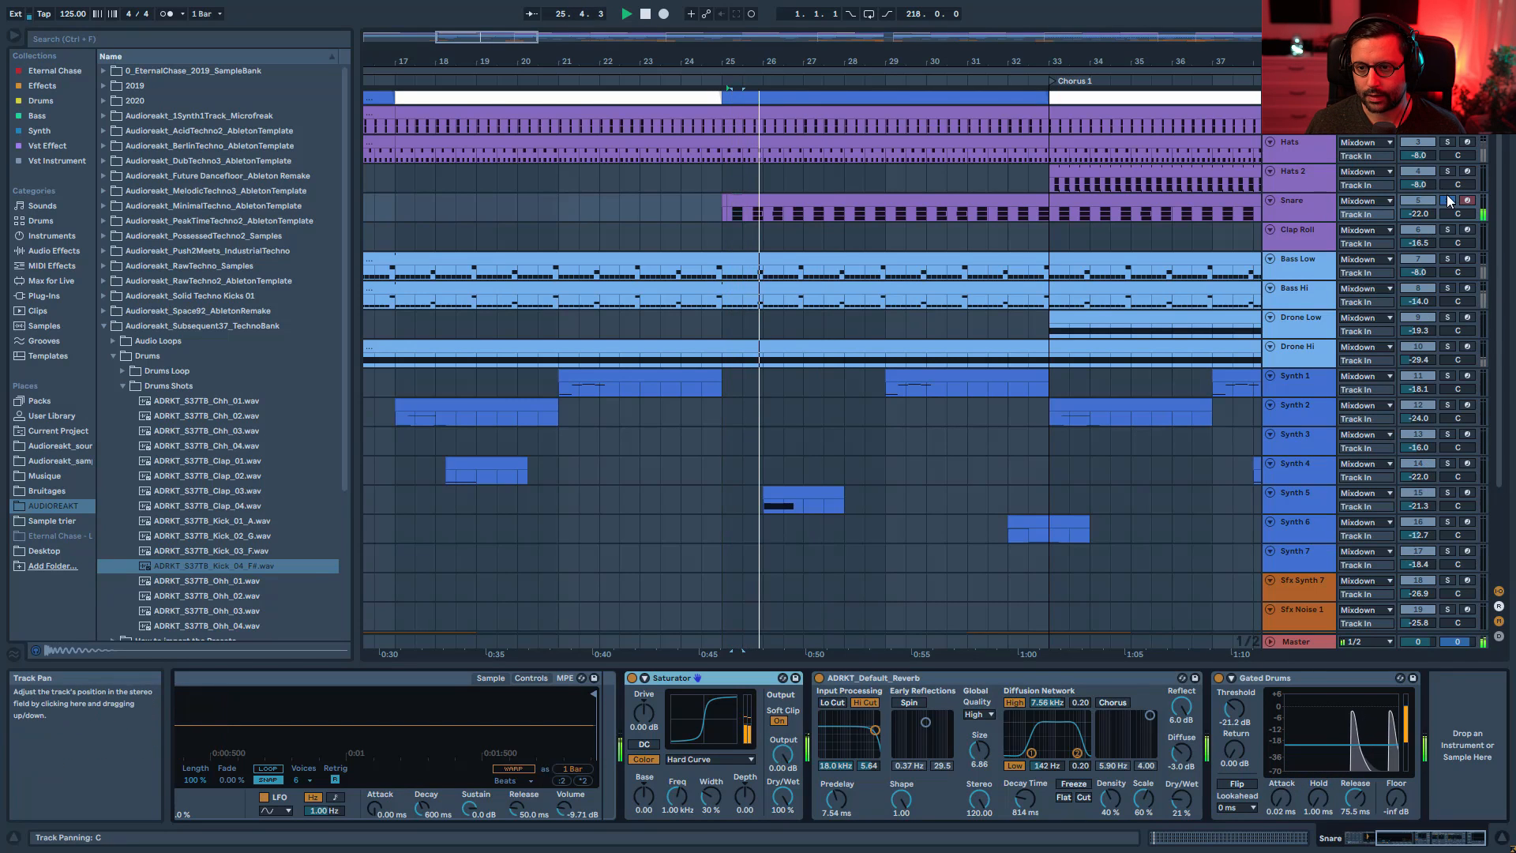
click(1448, 199)
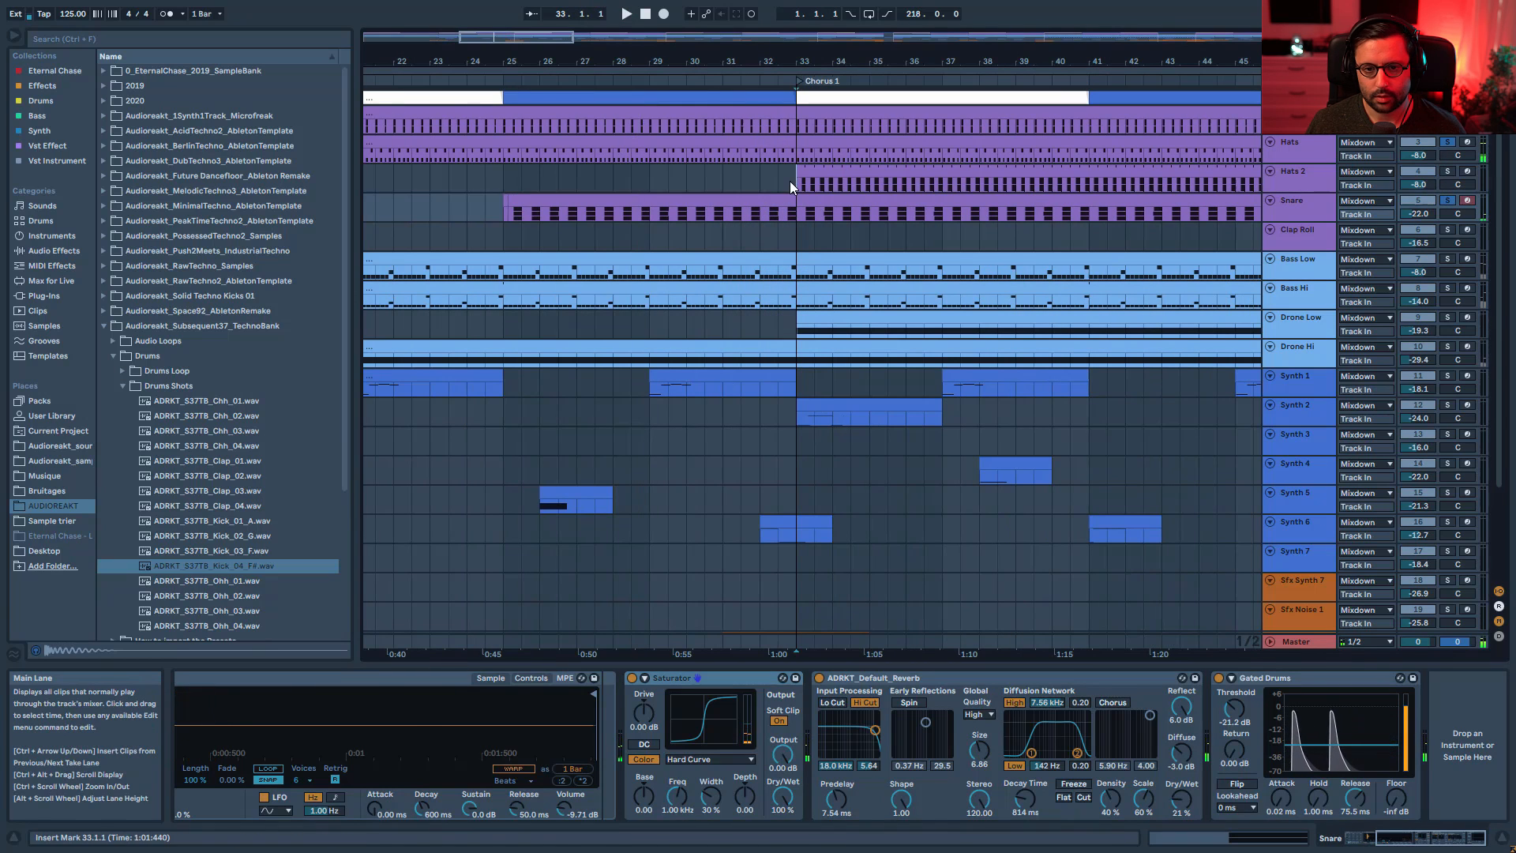
click(792, 182)
ctrl+click(1446, 173)
key(space)
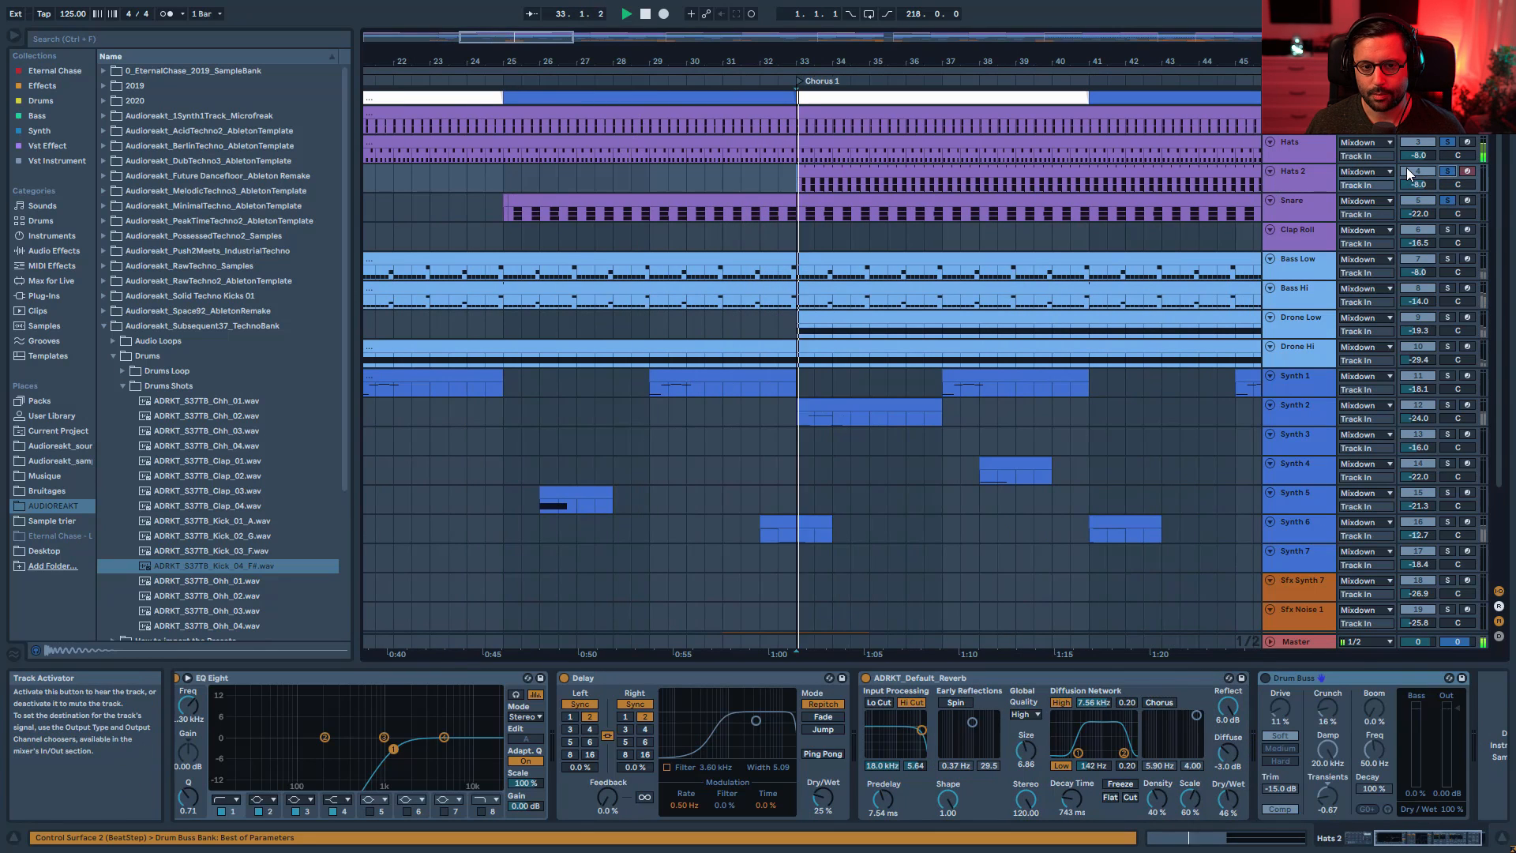
- Solo the Clap Roll track at the Break and audition the Clap 808 pad in its Drum Rack
drag(567, 38, 608, 48)
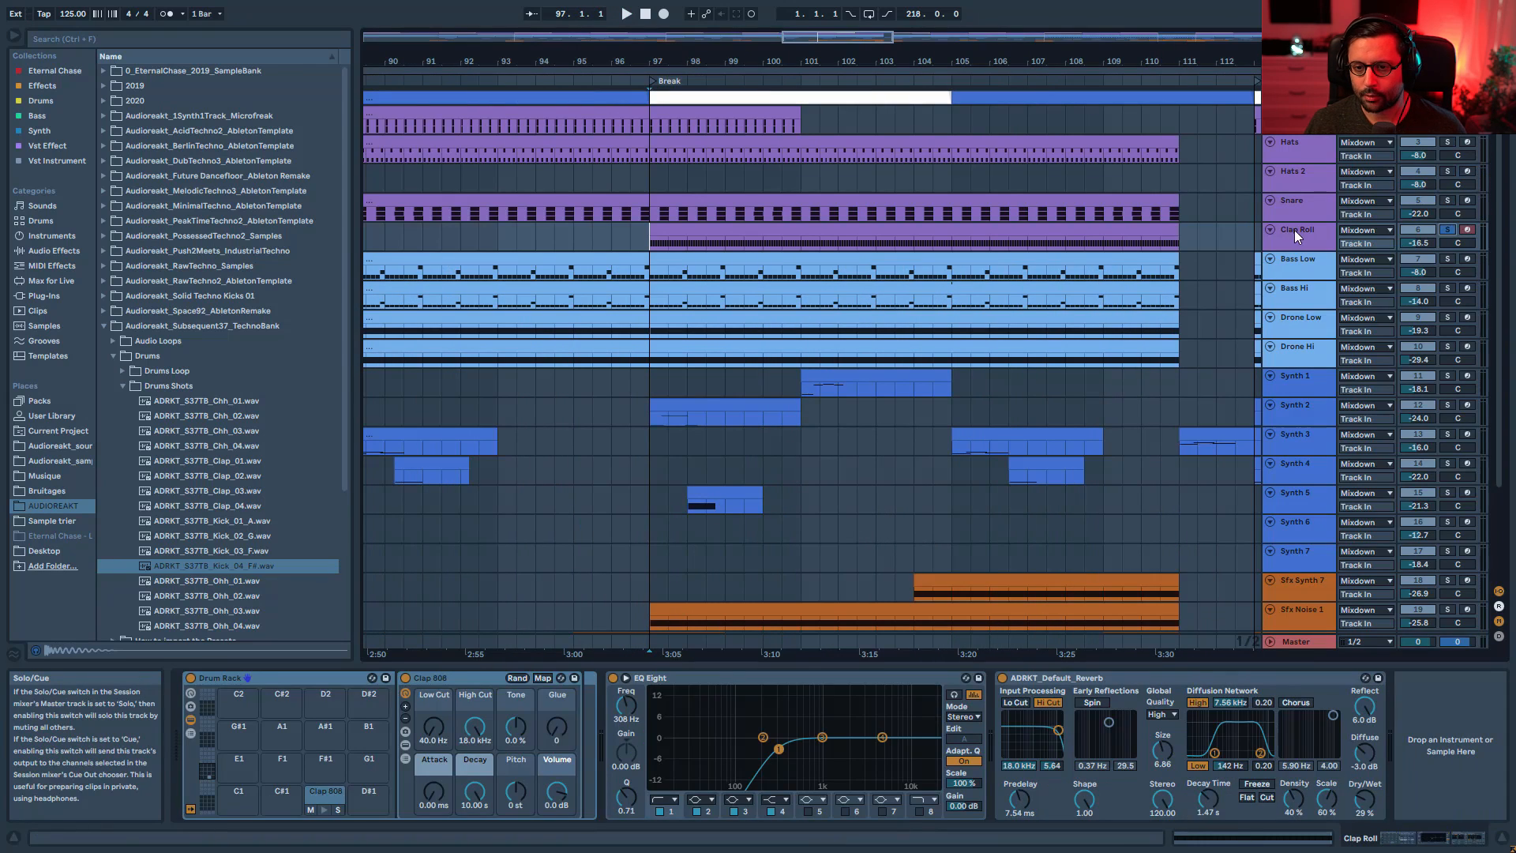
click(322, 814)
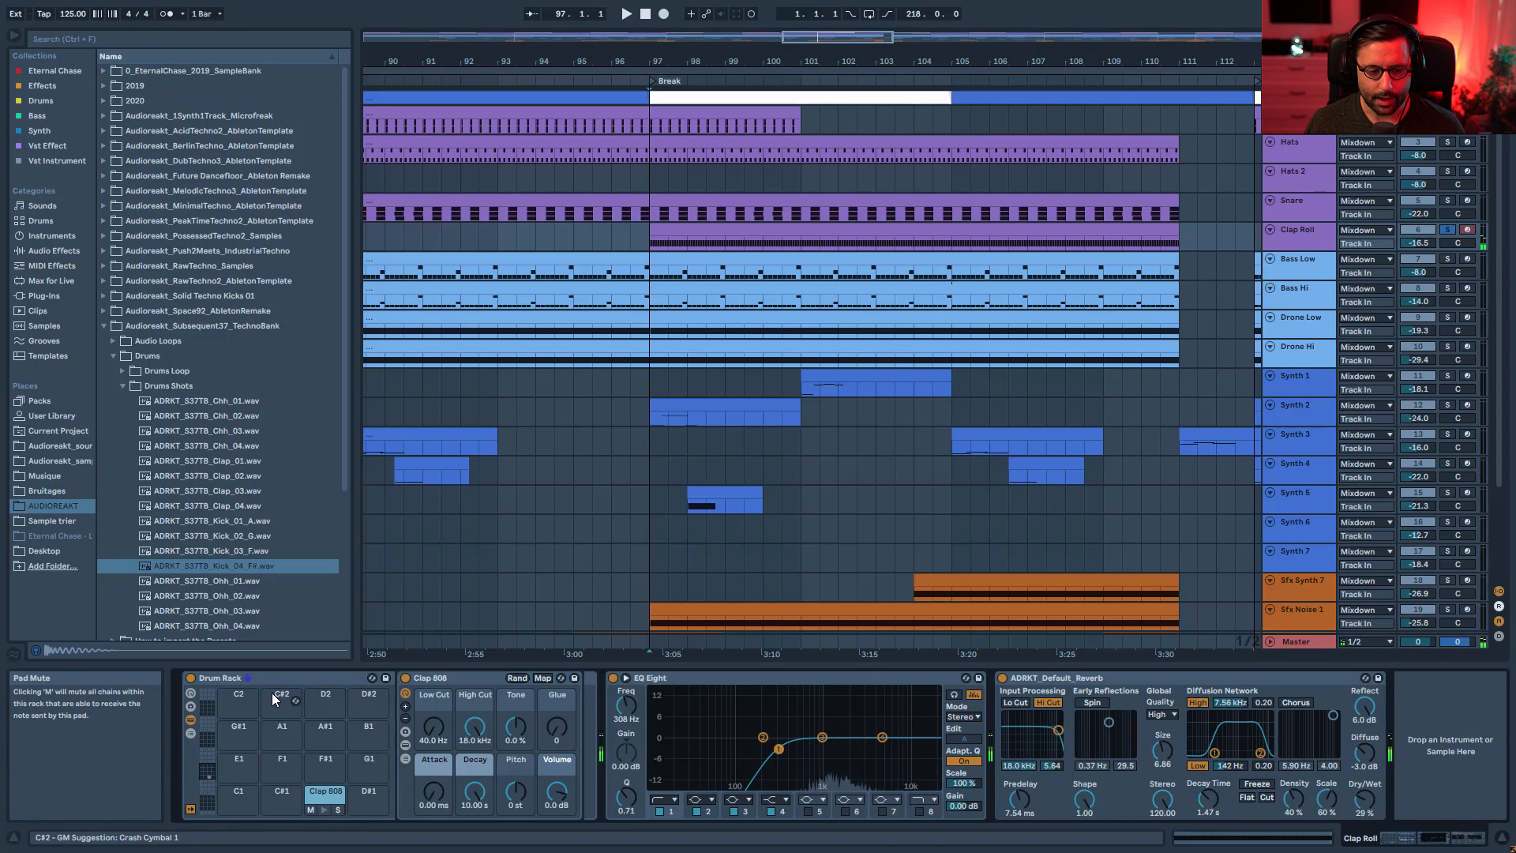
click(311, 682)
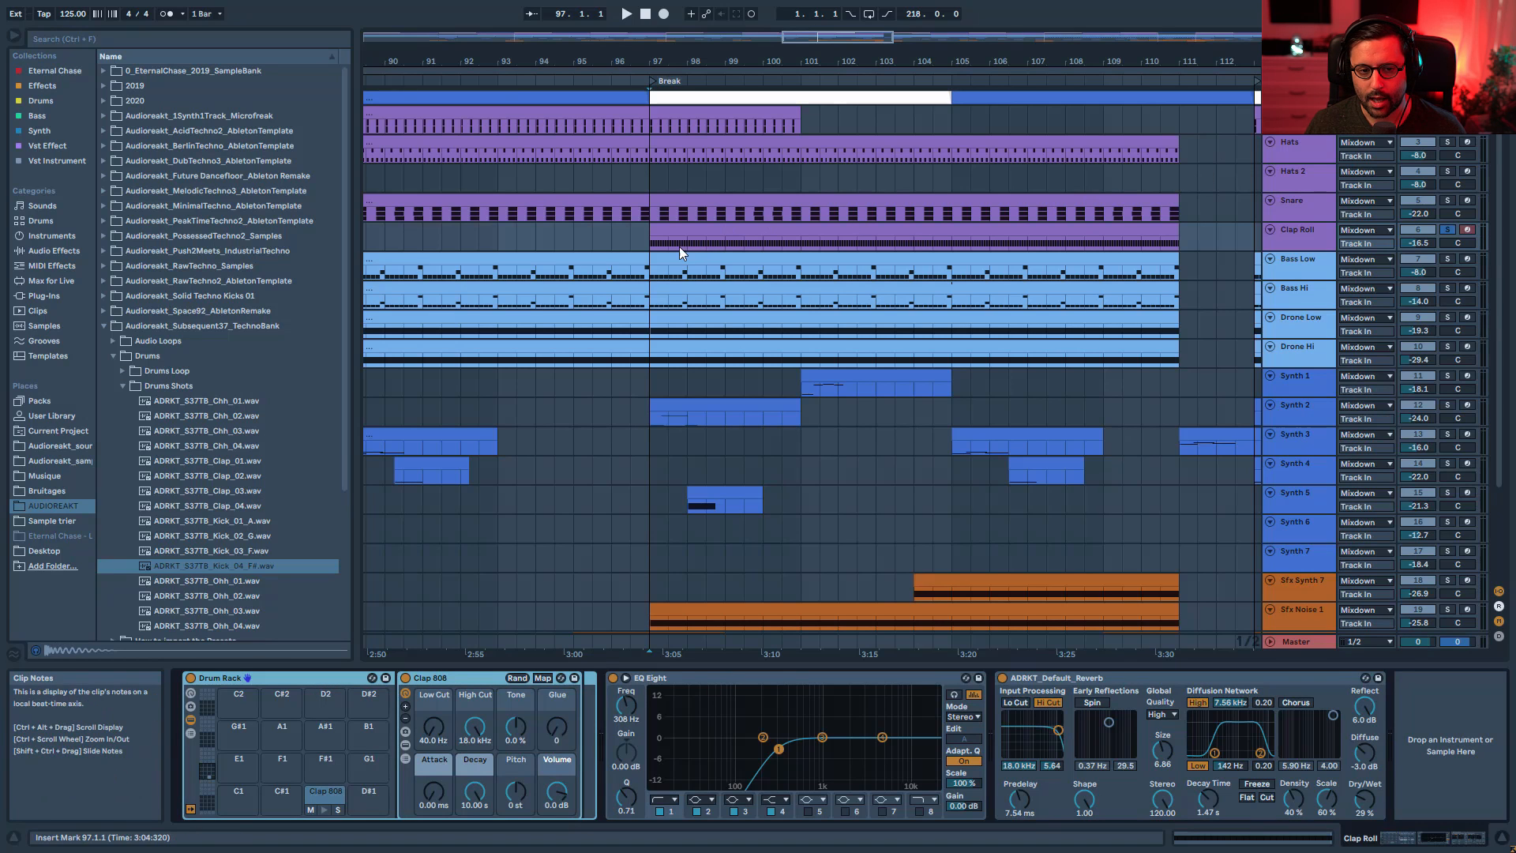
- Enlarge the Clap Roll track and open the notes of its Break clip at bar 97
drag(1328, 251, 1328, 291)
double_click(1106, 232)
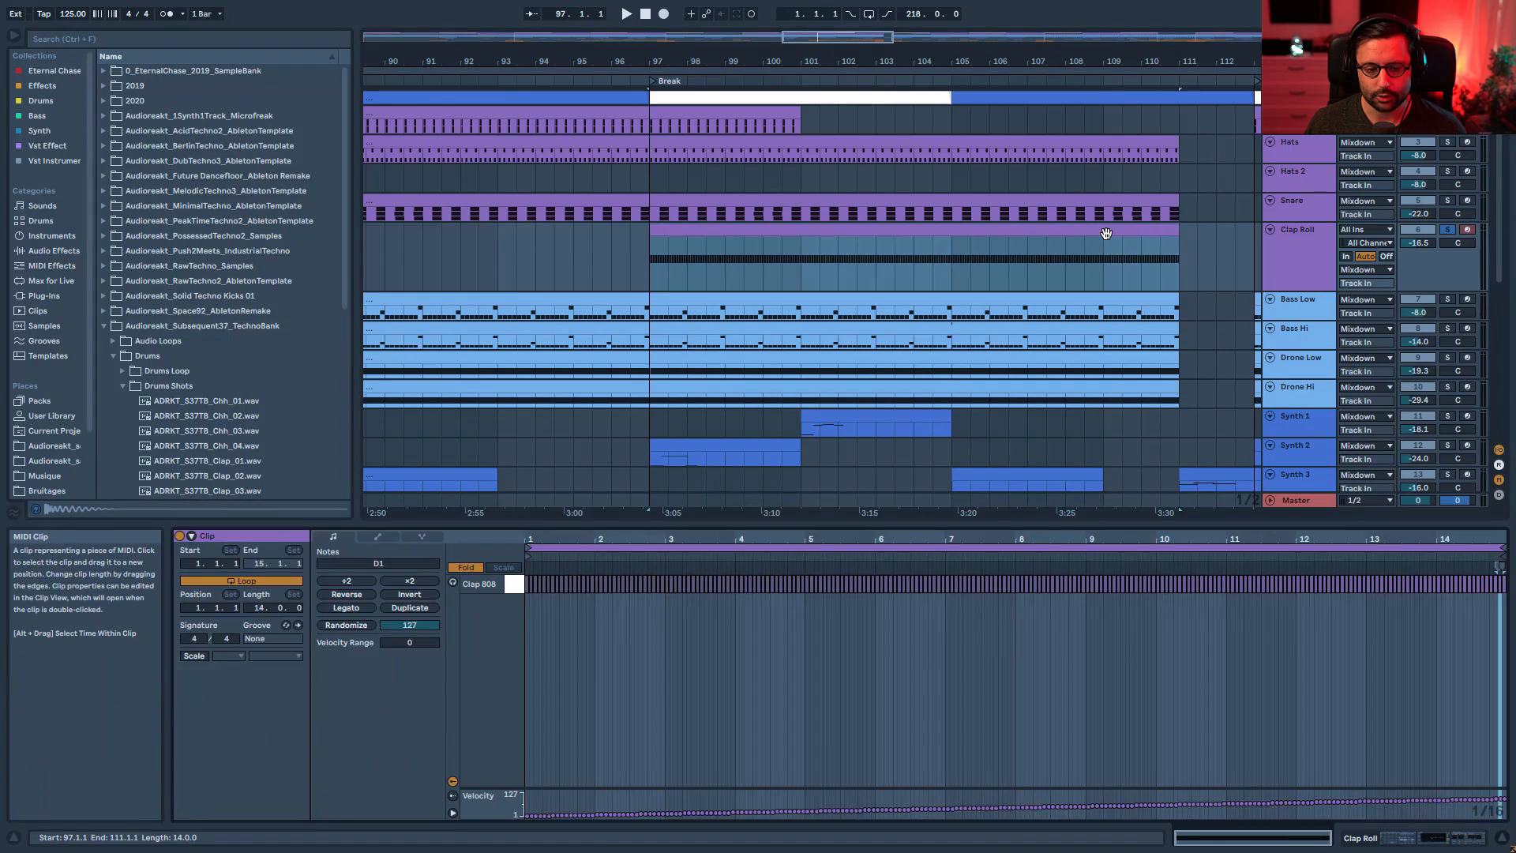
- Enlarge the velocity lane of the Clap Roll clip and play the rising claps from bars 97, 105 and 109
drag(608, 788, 631, 680)
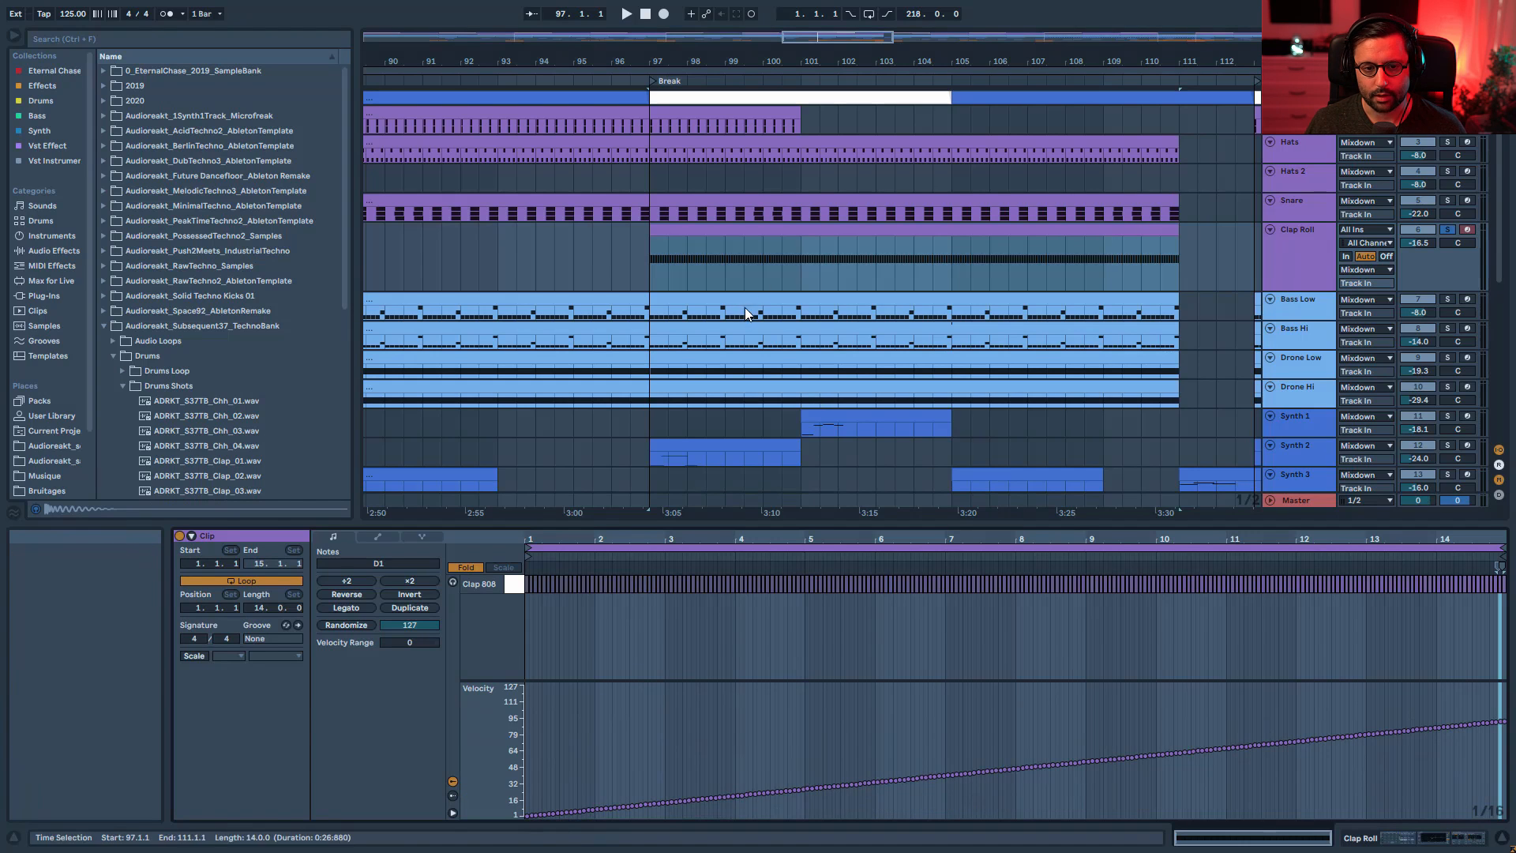
click(794, 266)
key(space)
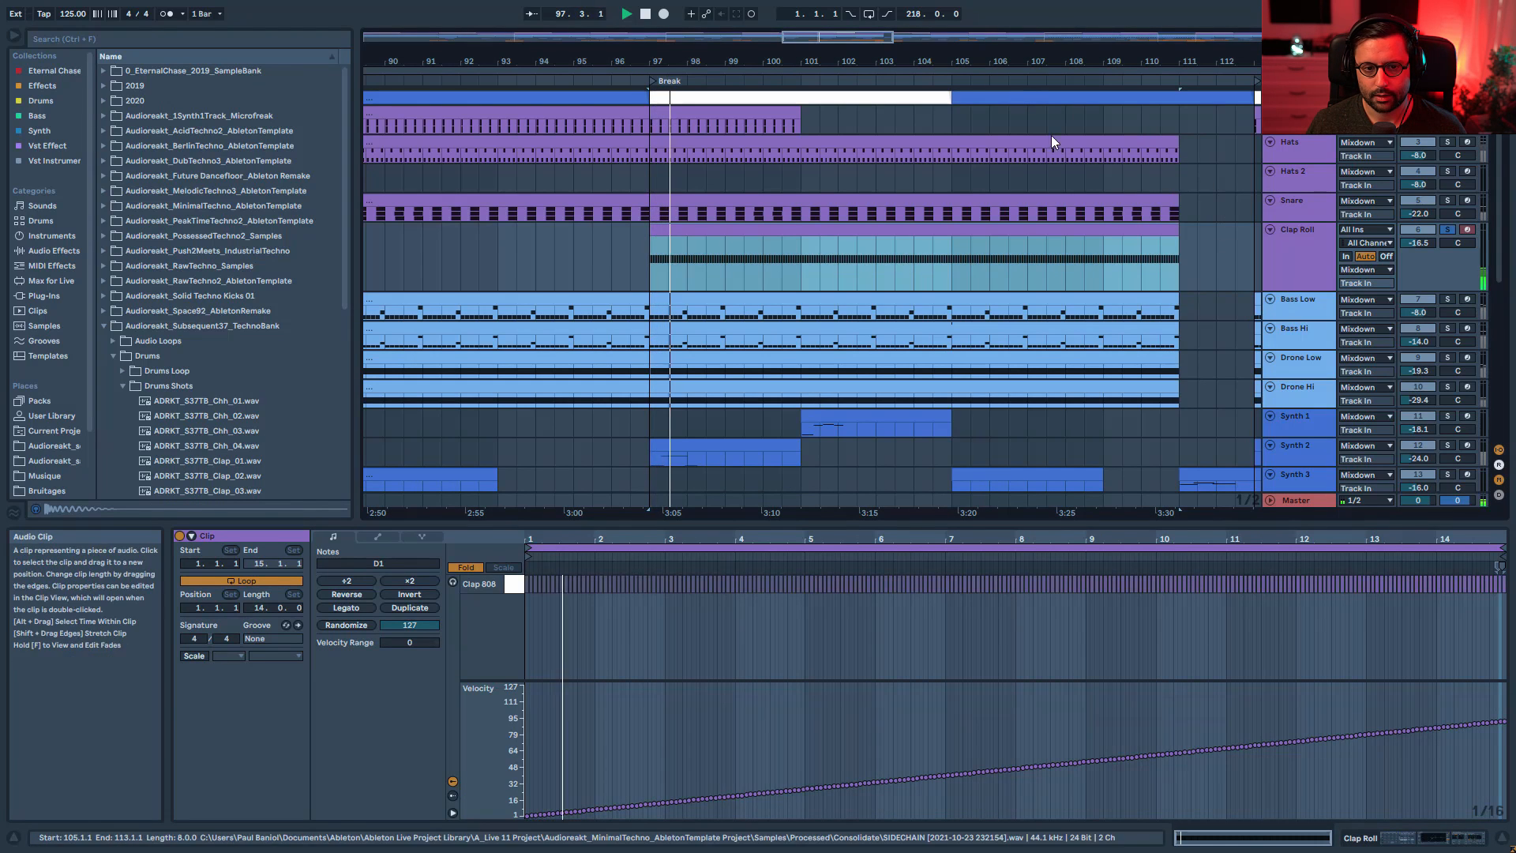
click(947, 274)
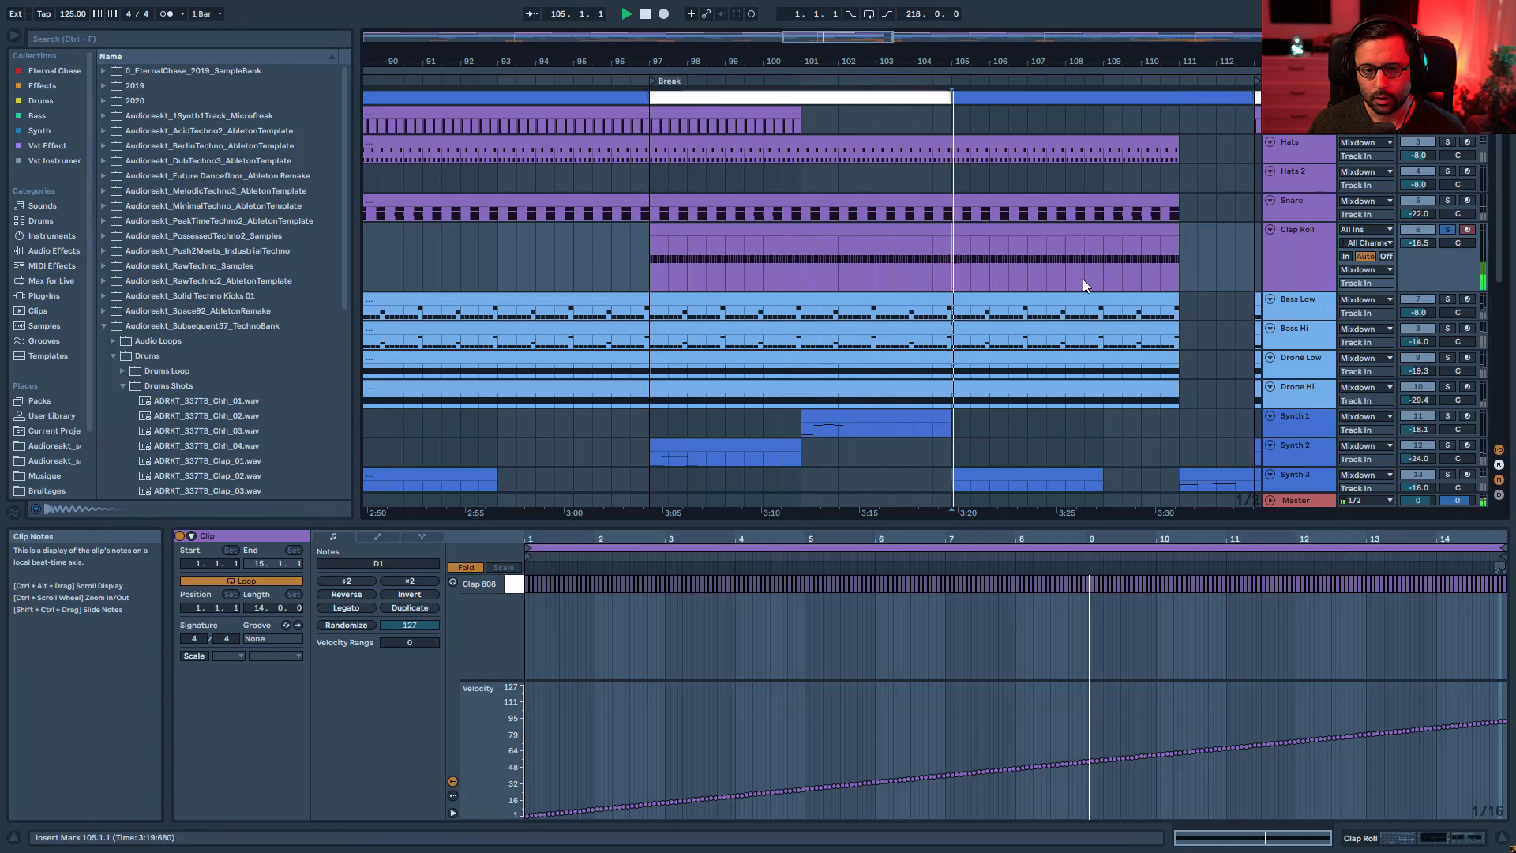
click(1096, 263)
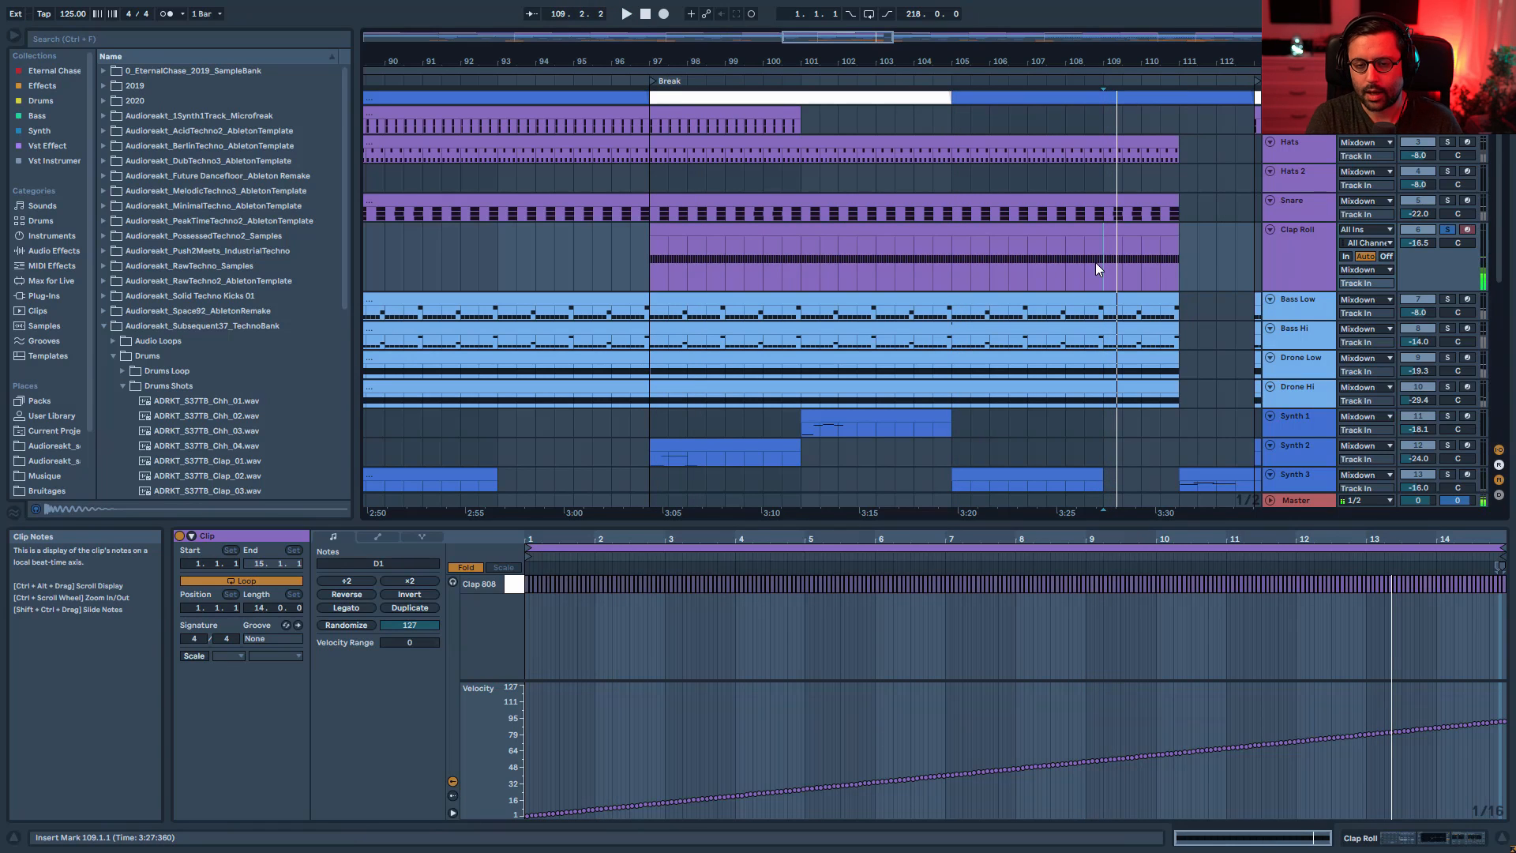
- Collapse all tracks, solo and unfold Bass Low and Bass Hi, and play them together from bar 94
alt+click(1269, 229)
click(1447, 187)
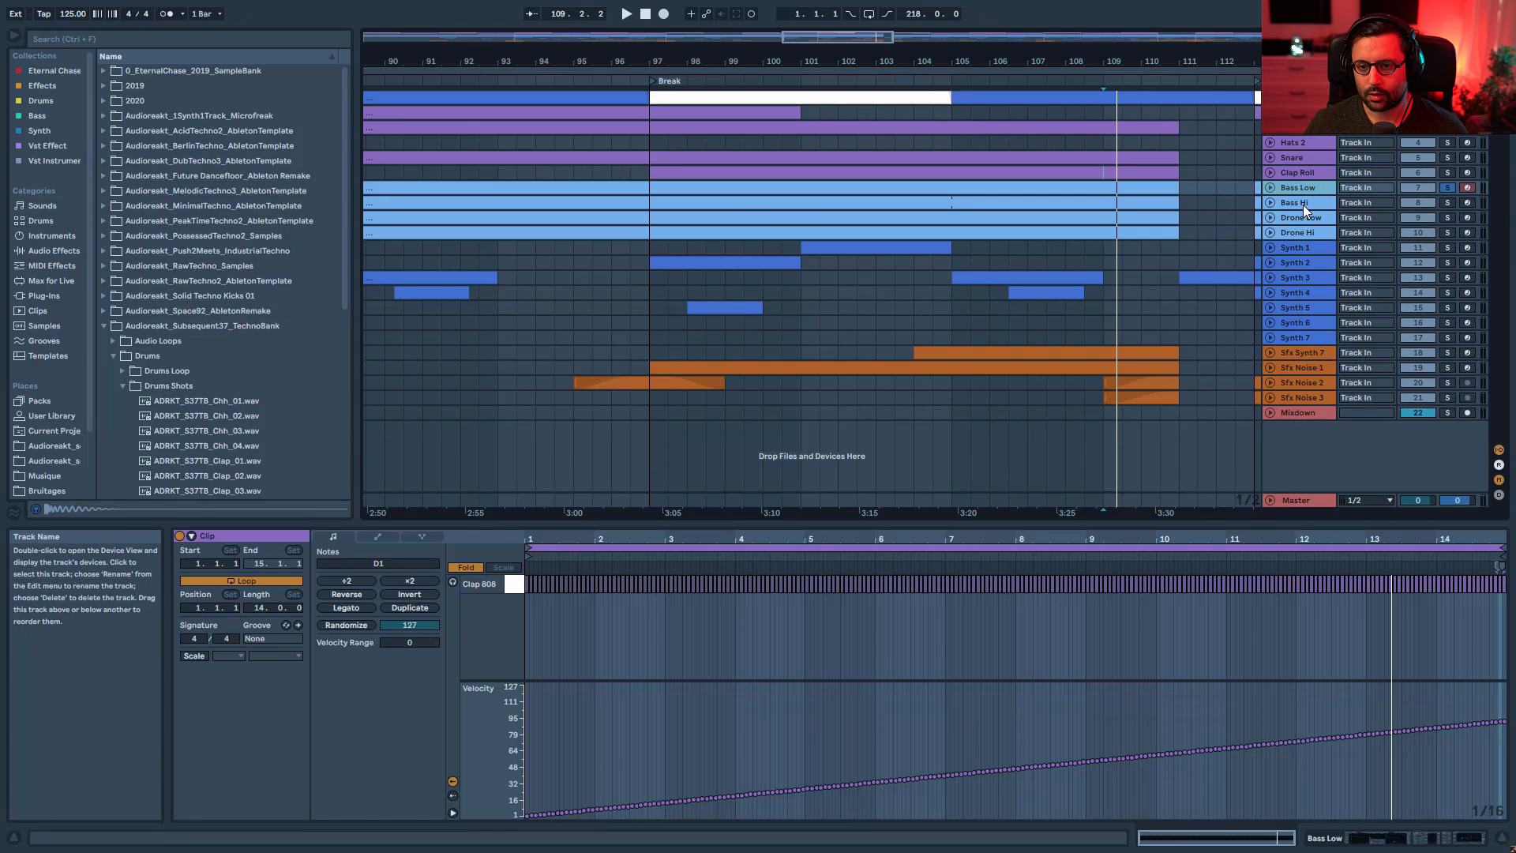
shift+click(1304, 206)
click(1447, 204)
click(1268, 204)
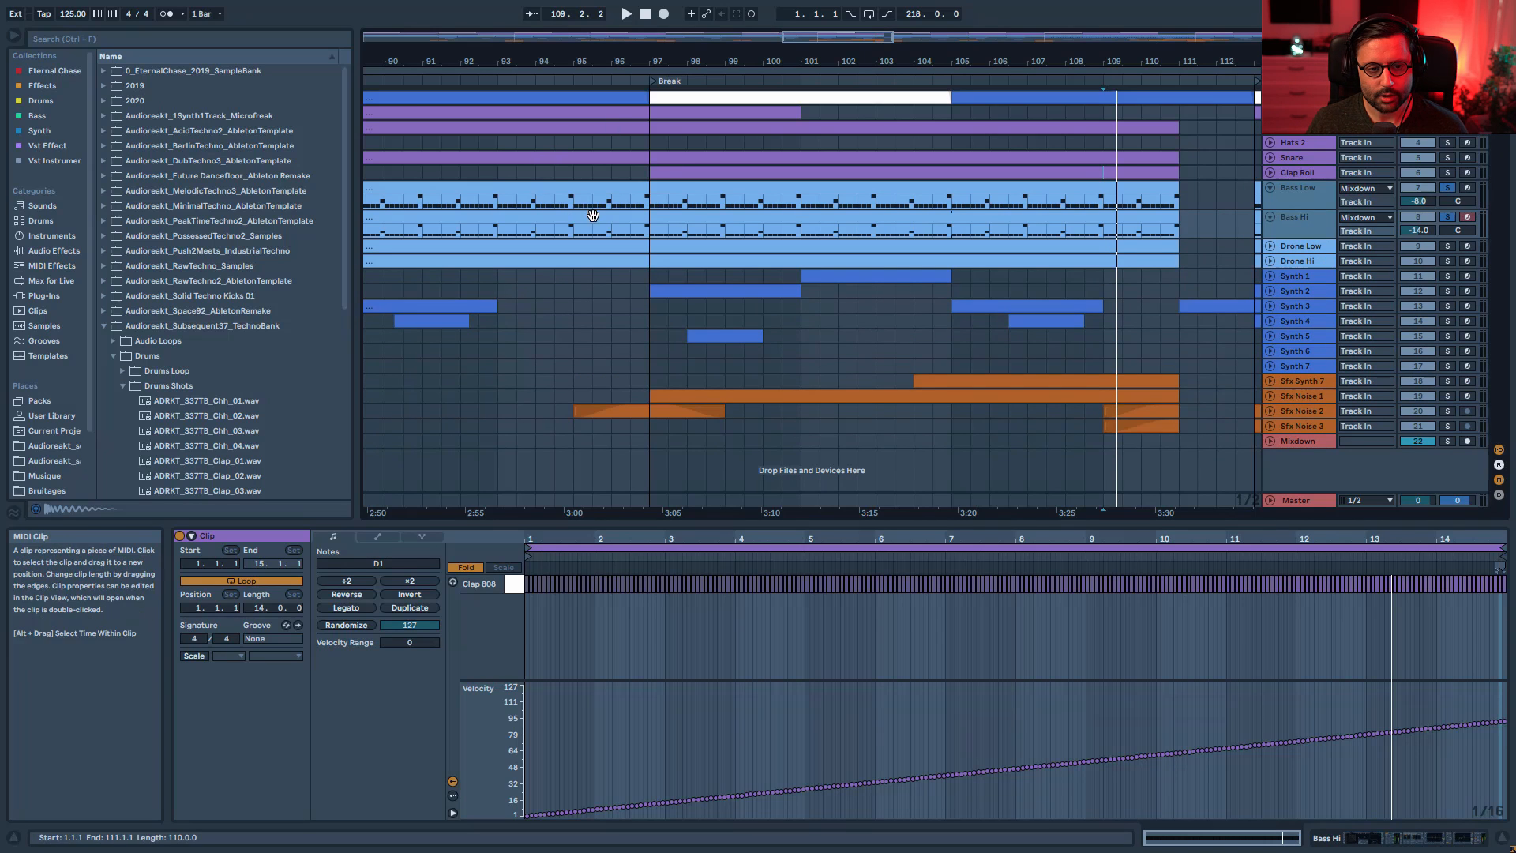
click(546, 203)
click(538, 202)
key(space)
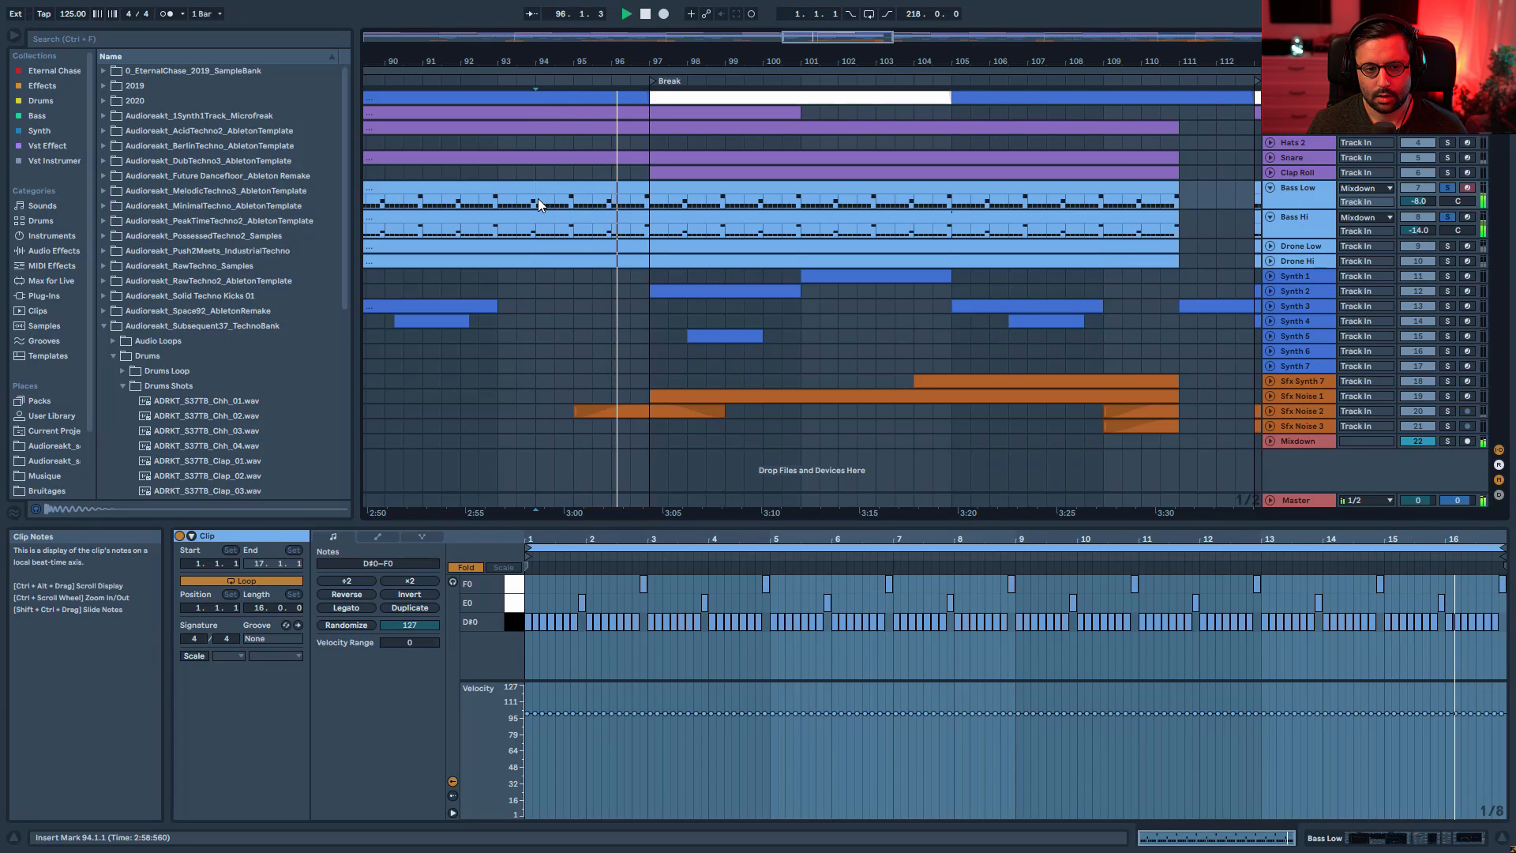
key(space)
- Solo Drone Low and Drone Hi together and play them from bar 94
click(1314, 246)
click(1315, 259)
click(1448, 246)
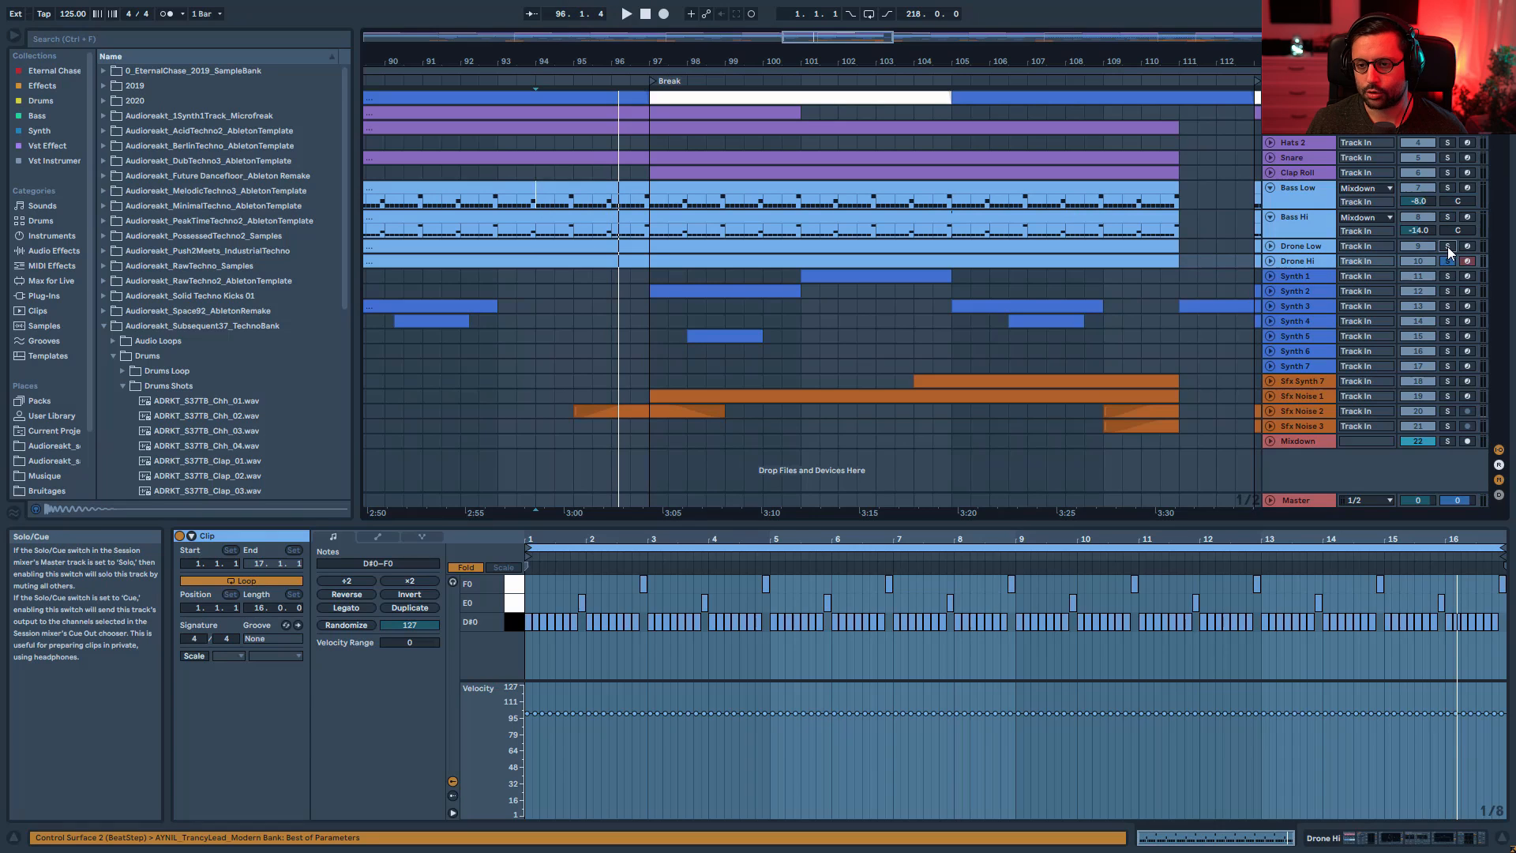
key(space)
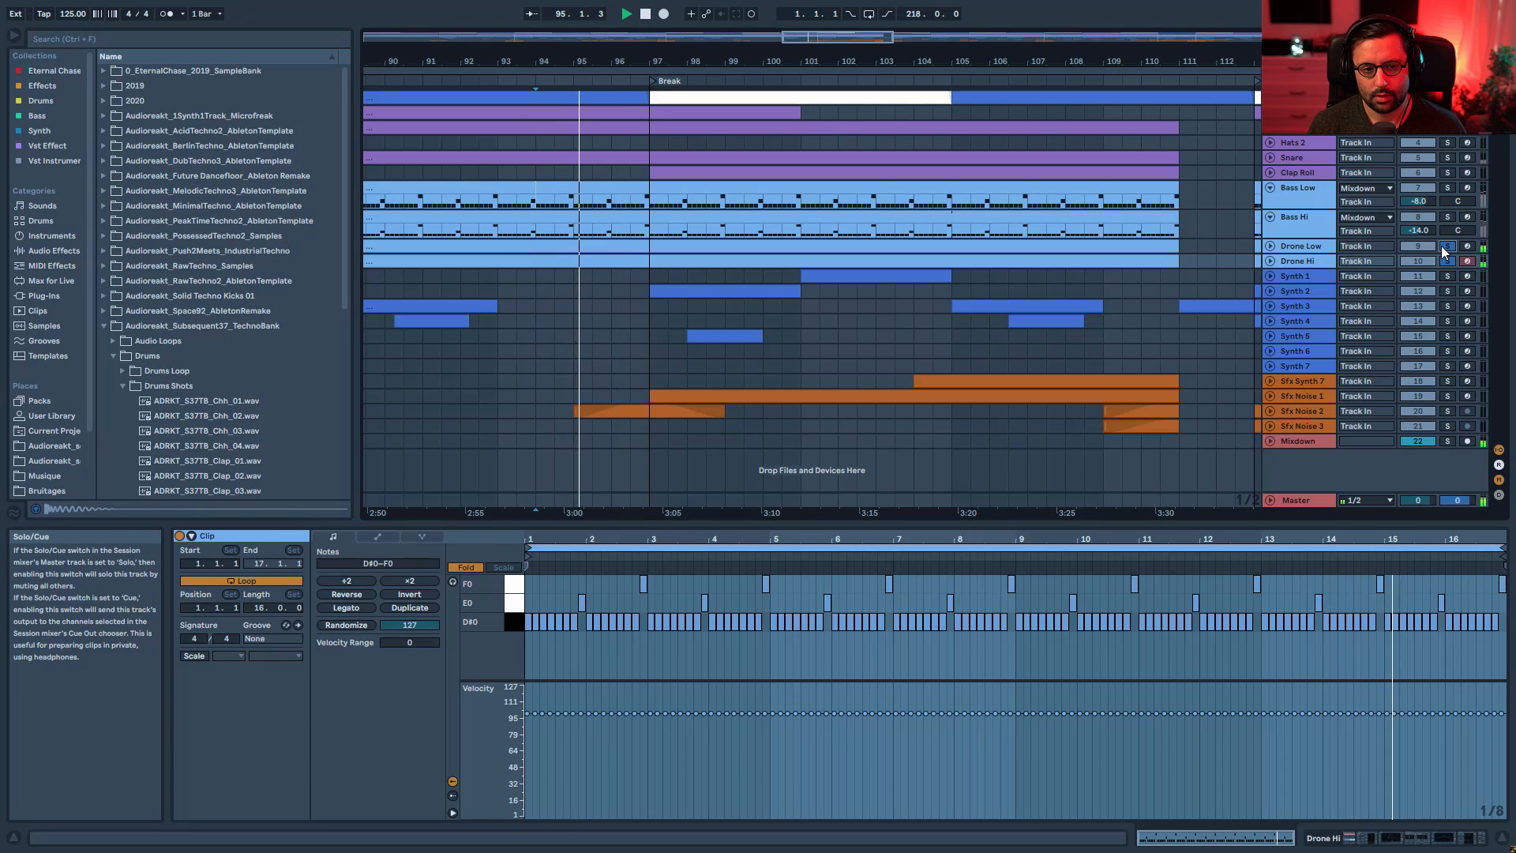
key(space)
- Solo Bass Hi alone, open the notes of its clip and play it from bar 93
click(1450, 188)
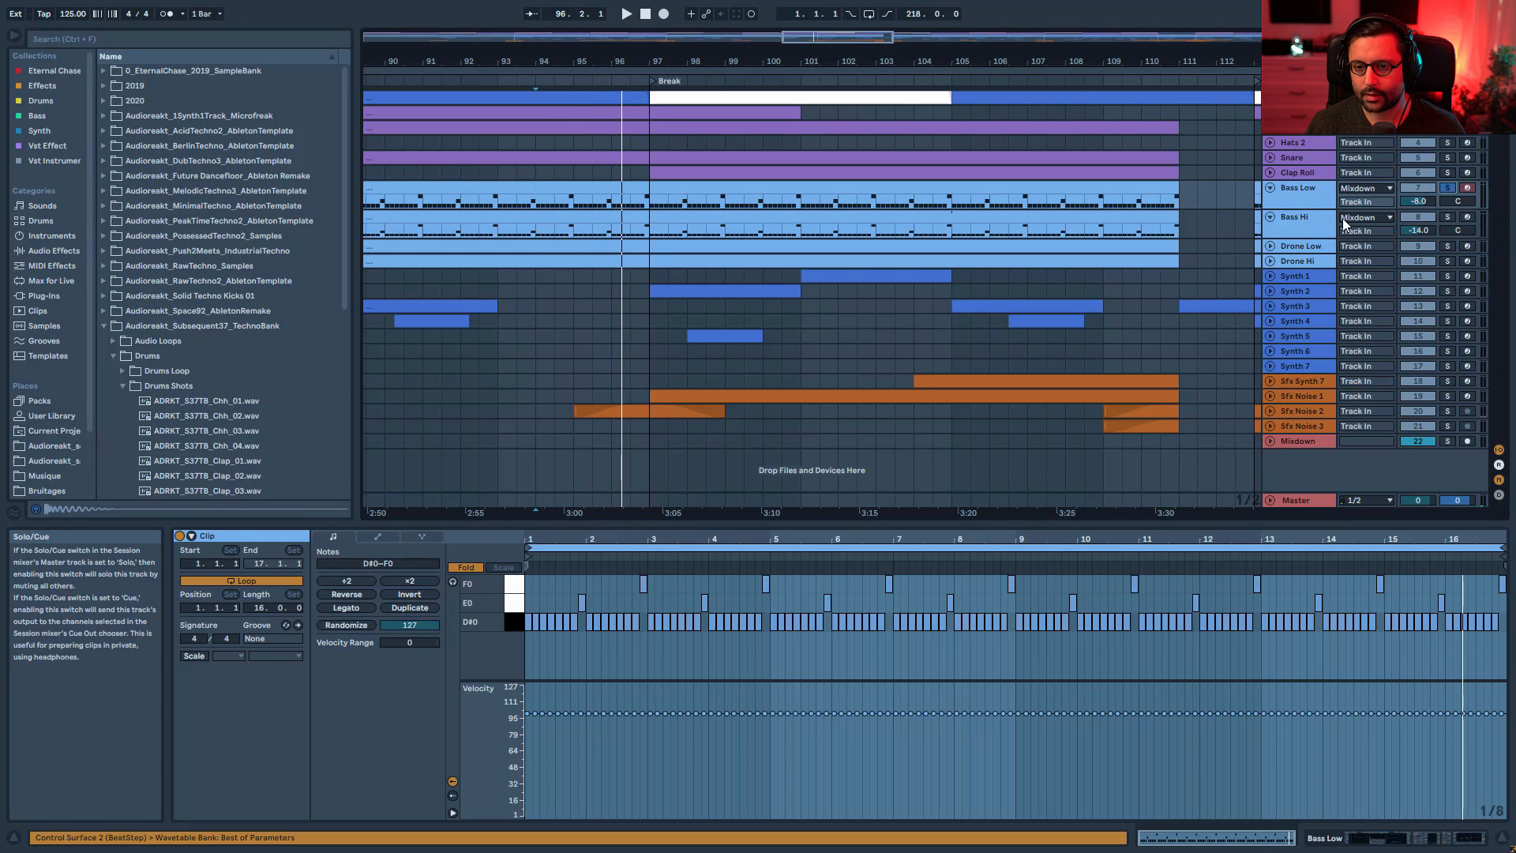
click(1456, 218)
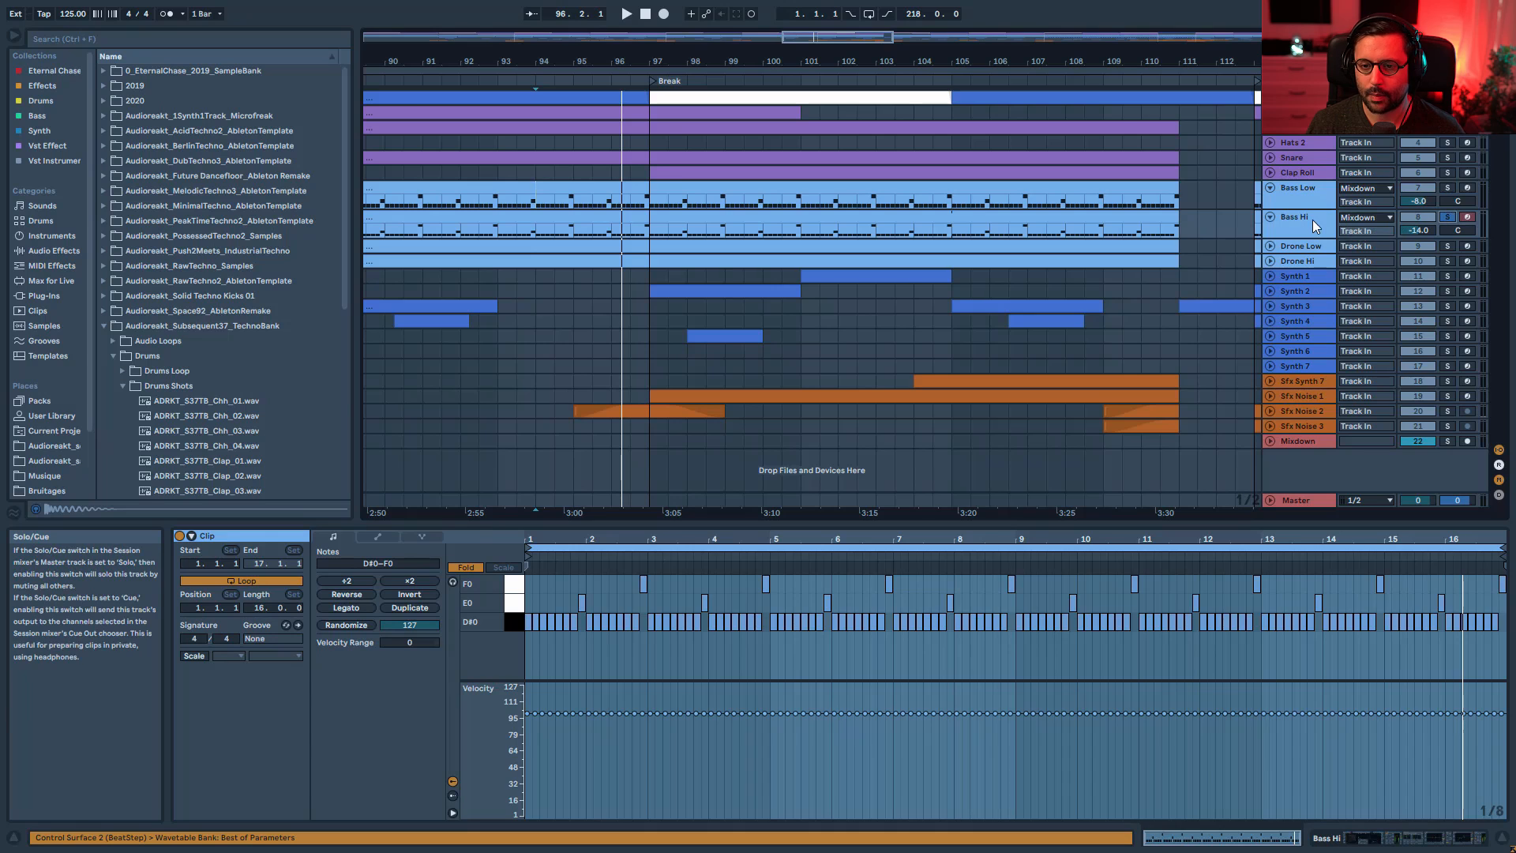
click(500, 229)
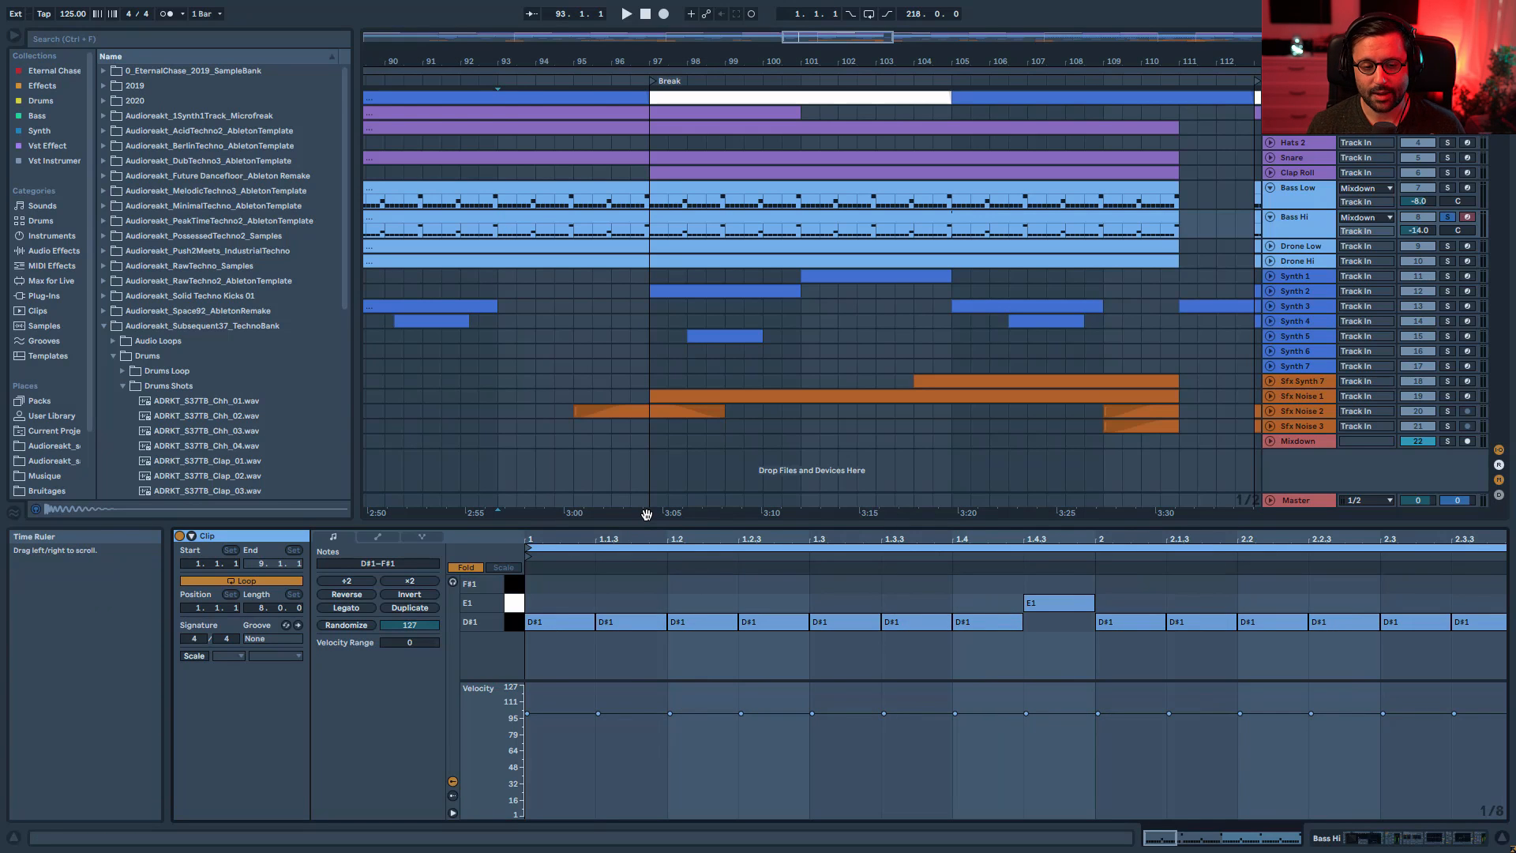
key(space)
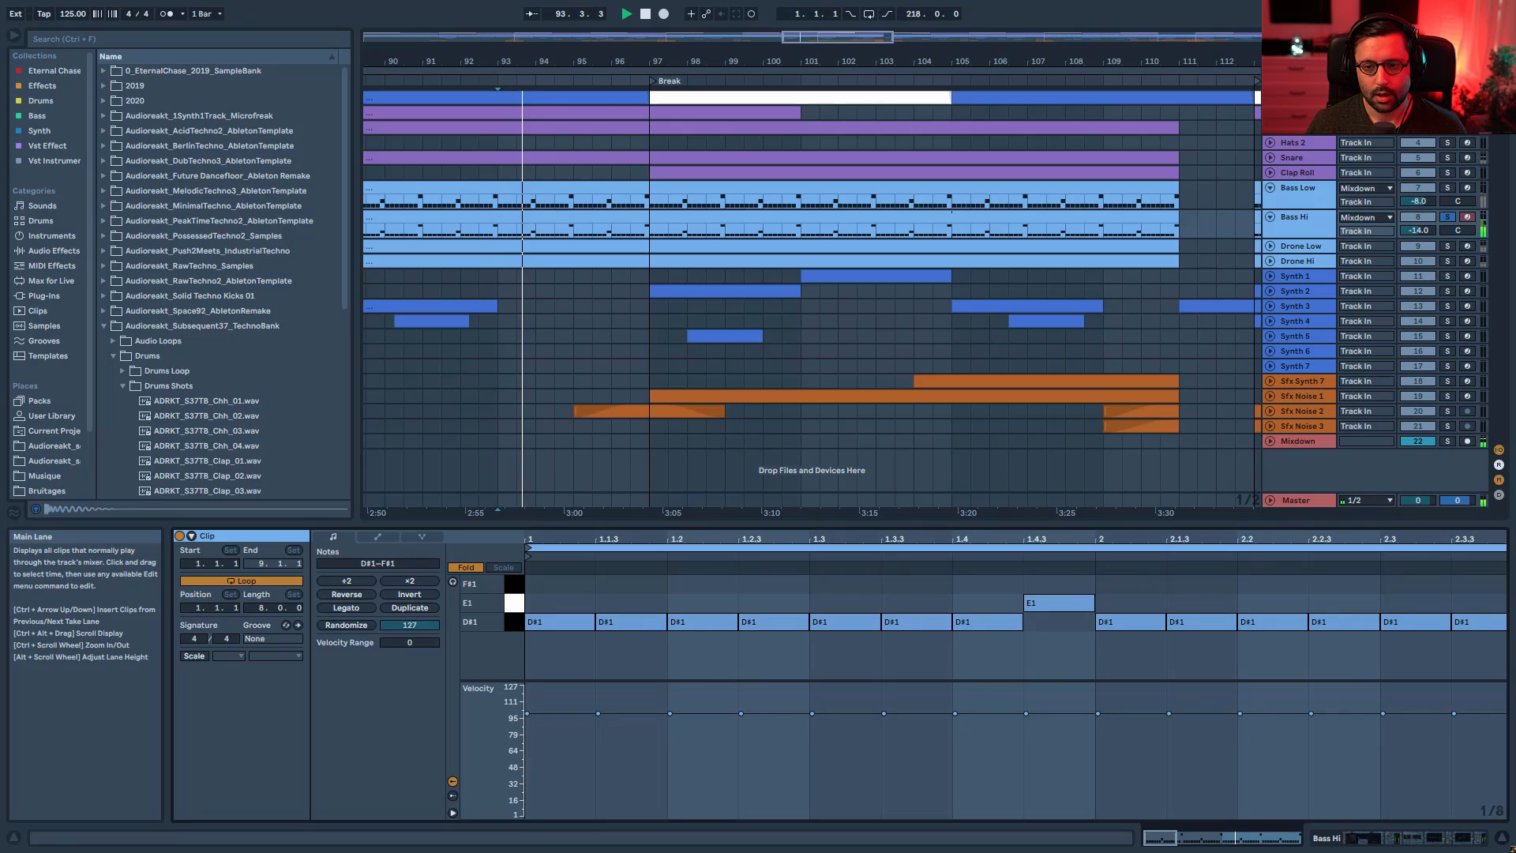
- Show the Filter 1 frequency automation on an enlarged Bass Hi track and play it from bar 51
key(a)
click(1301, 231)
click(1302, 253)
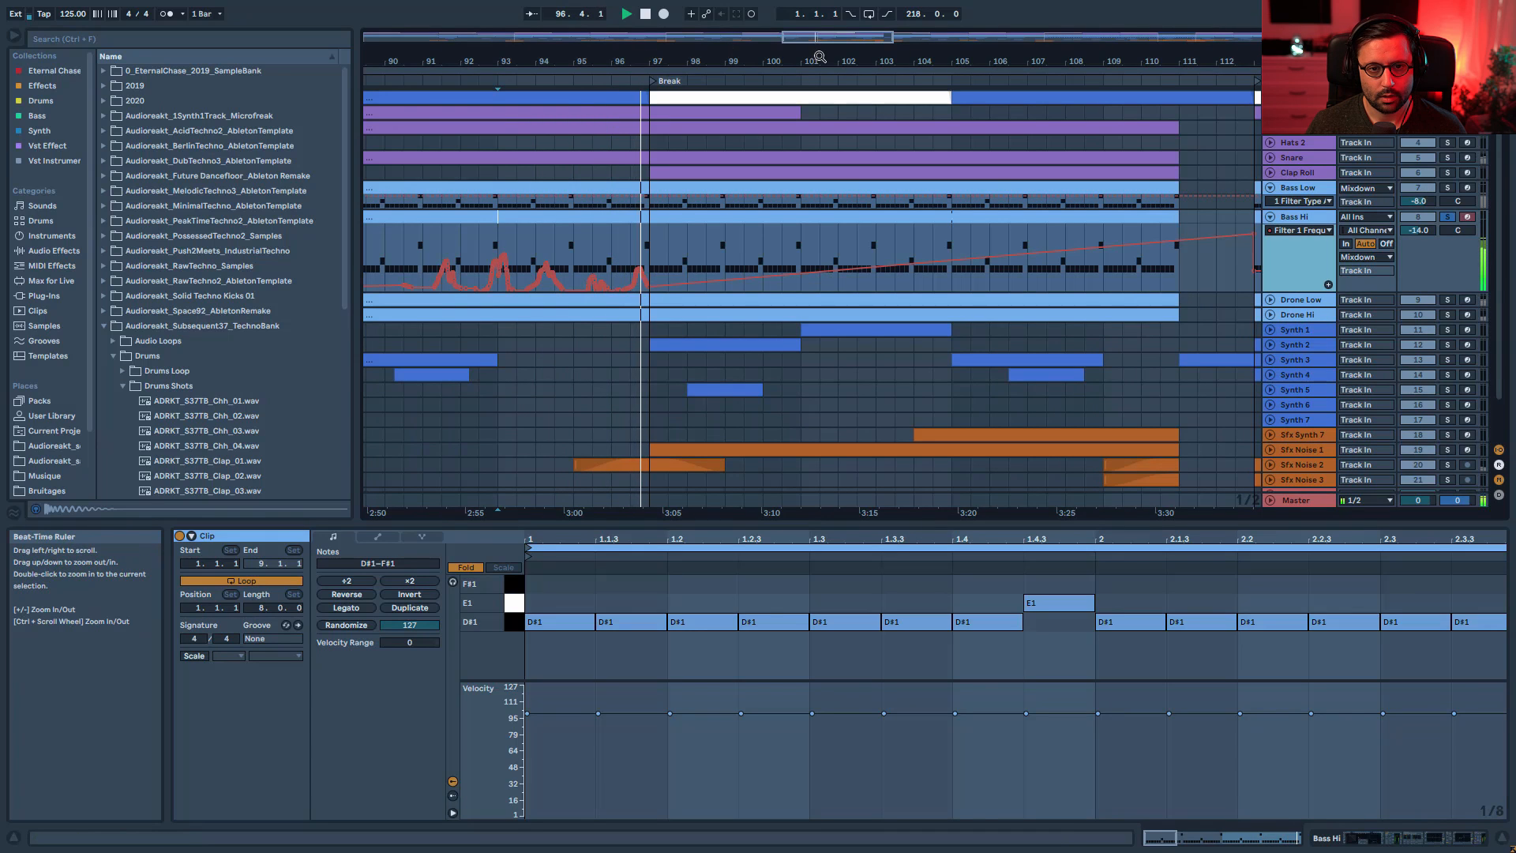
drag(819, 57, 1009, 18)
key(space)
click(494, 240)
key(space)
drag(551, 43, 552, 120)
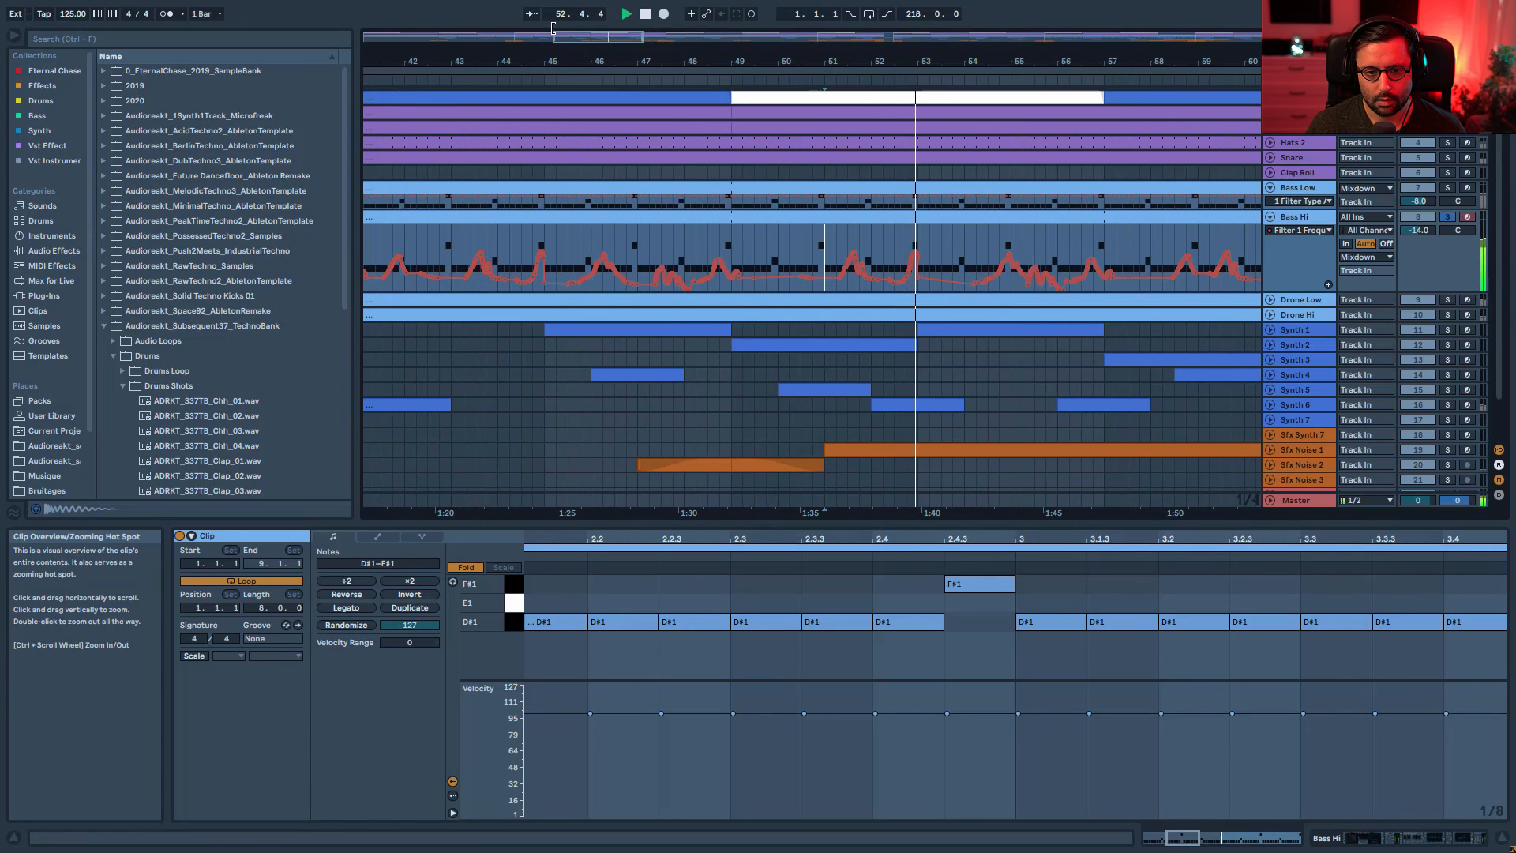
key(space)
- Turn off note folding in the Bass Hi clip and focus on its first bars
drag(894, 539, 894, 459)
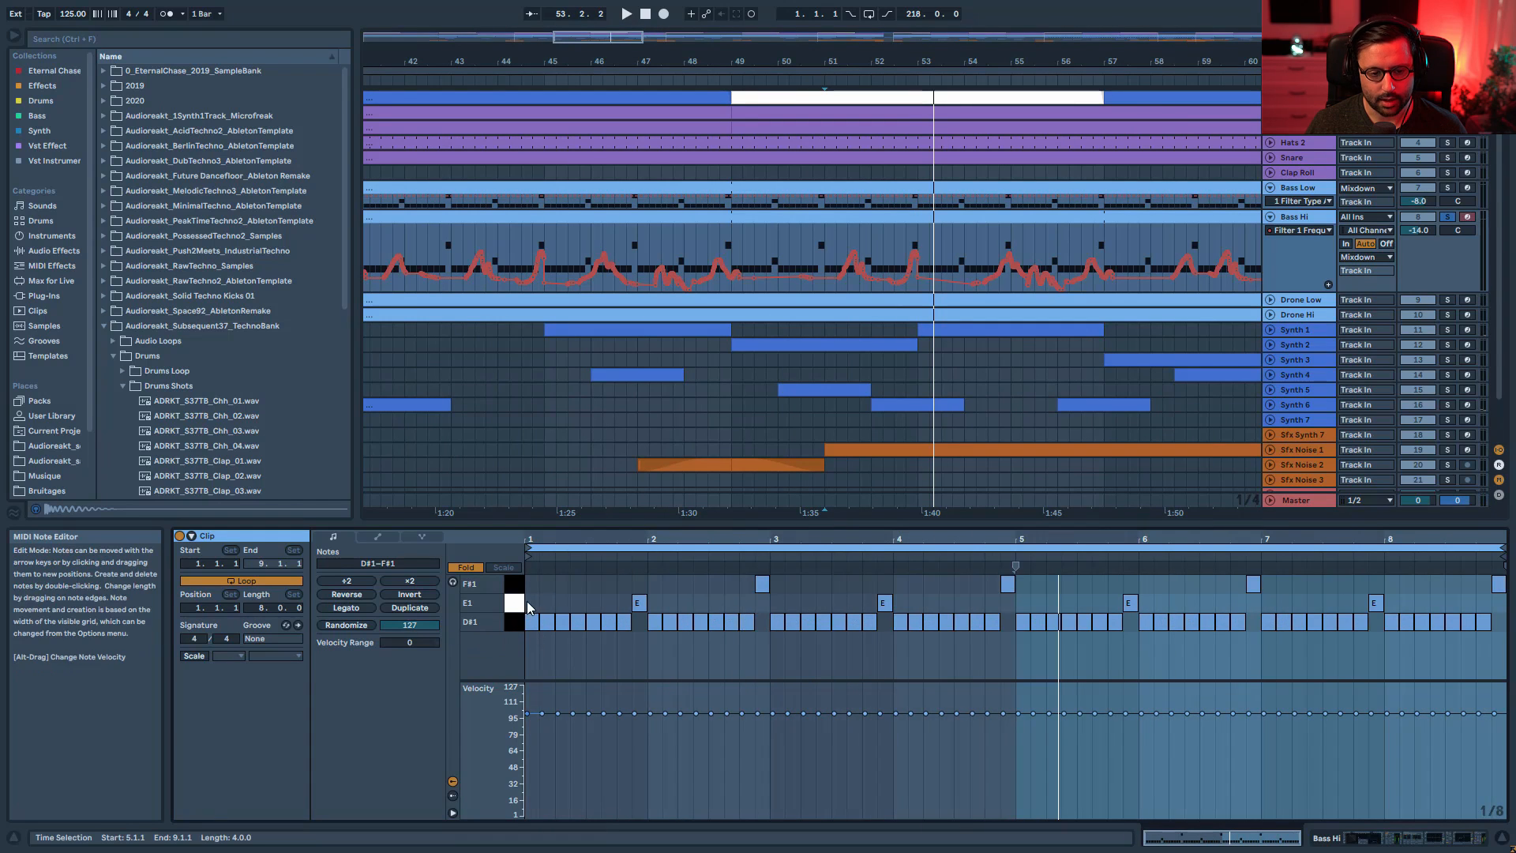
drag(559, 540, 559, 585)
key(f)
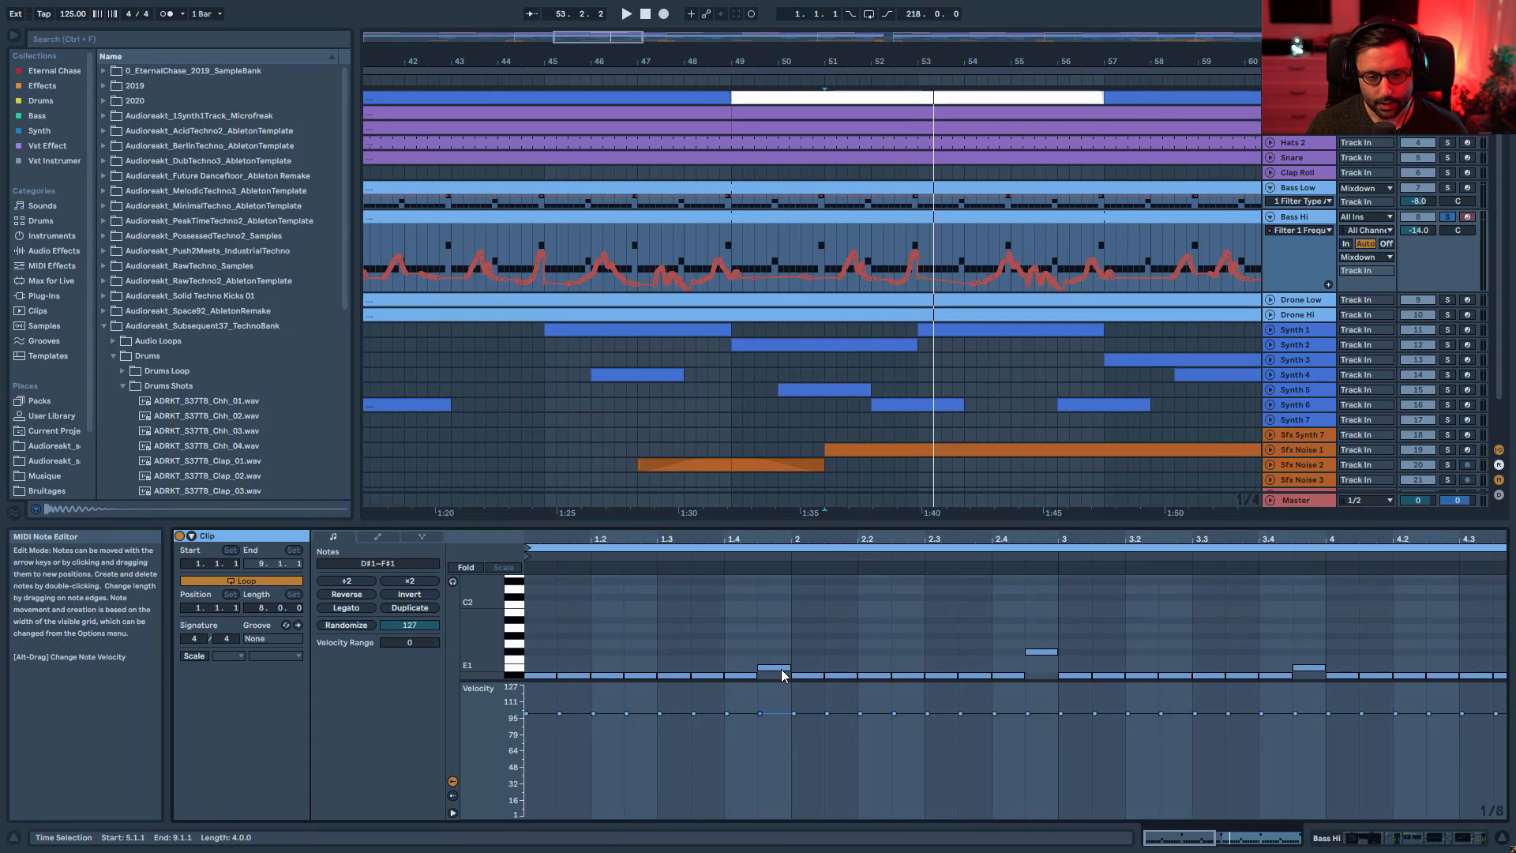
- Play Bass Hi from bar 51 and open its device chain with the Wavetable synth
key(space)
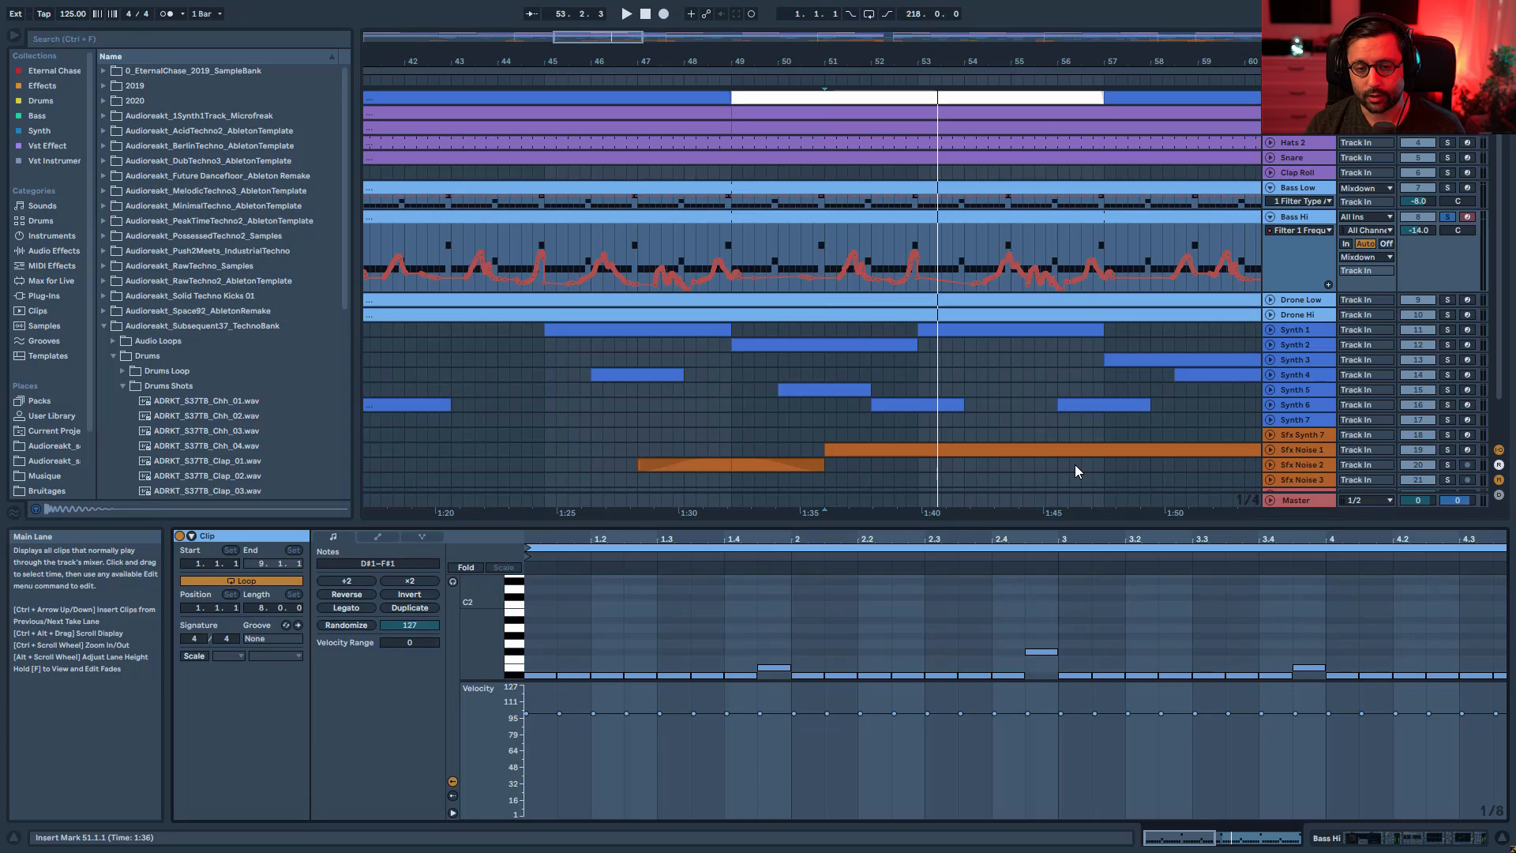
click(1306, 216)
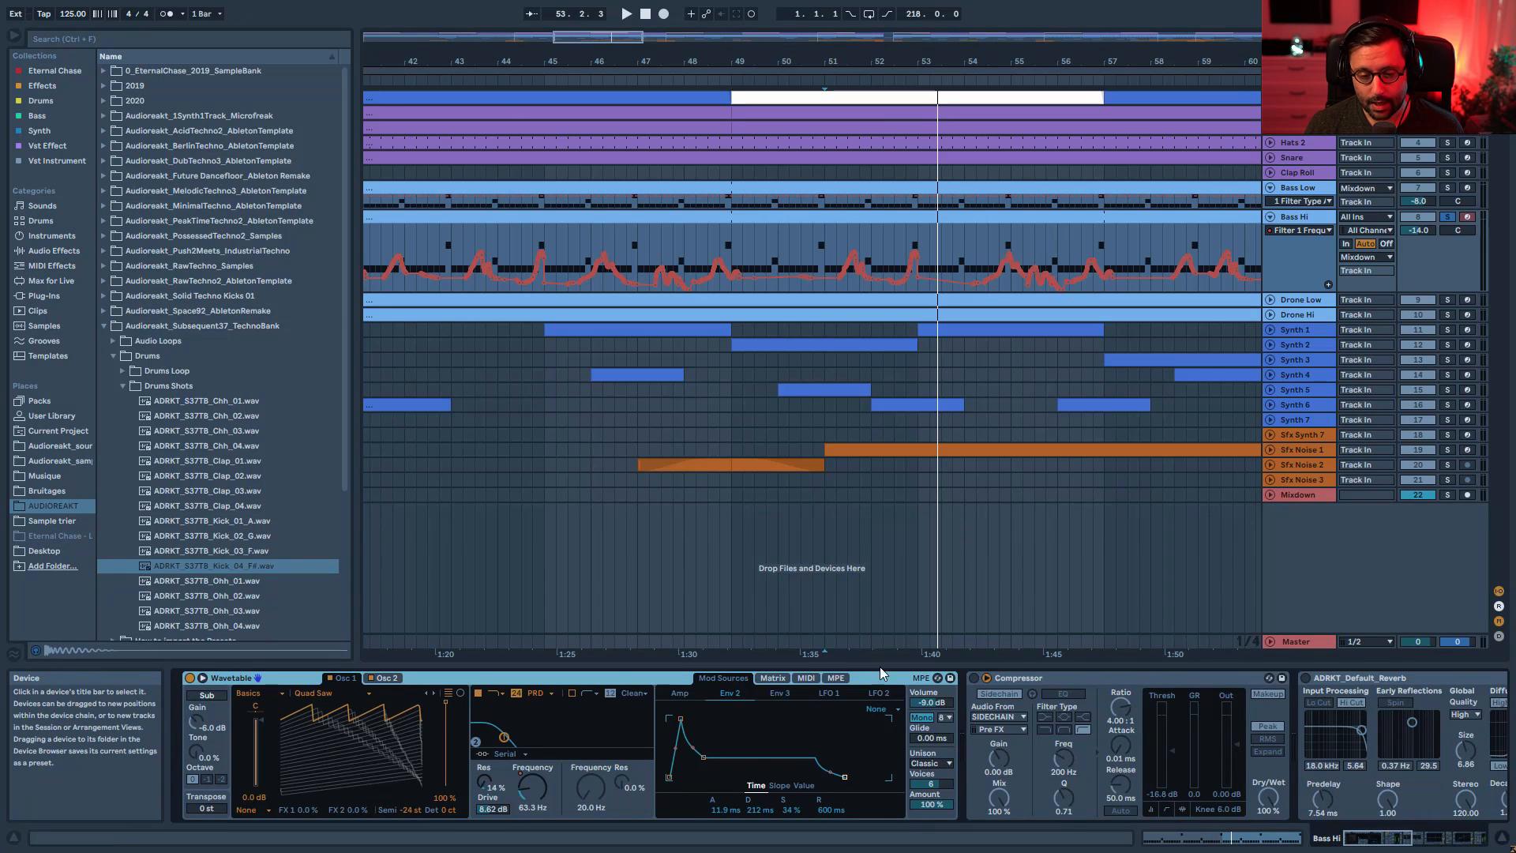
key(space)
- Set the Wavetable's unison mode to None during playback, then restore it to Classic
click(929, 764)
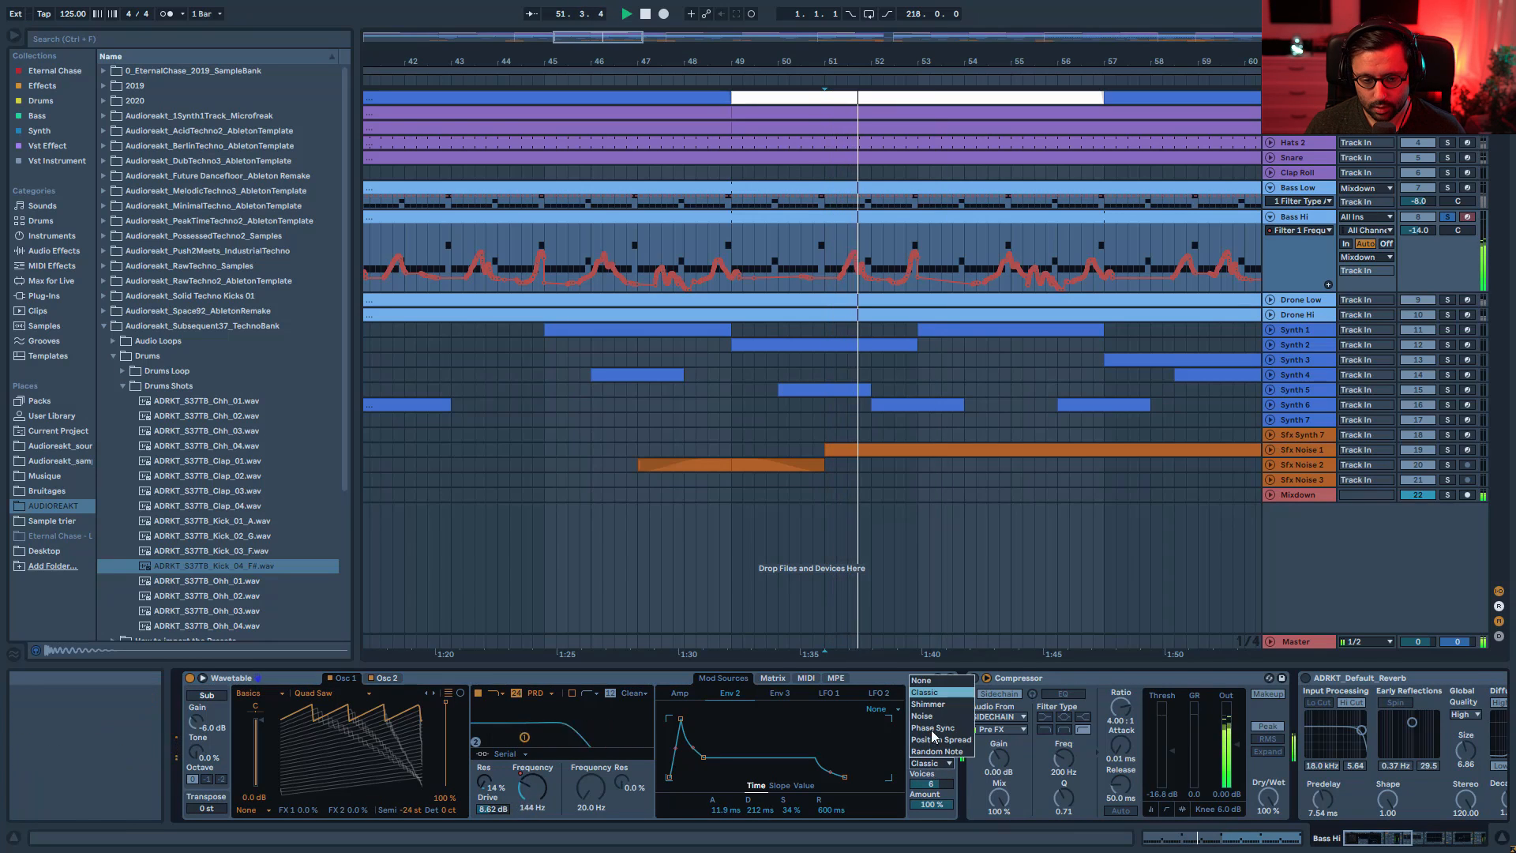
click(939, 679)
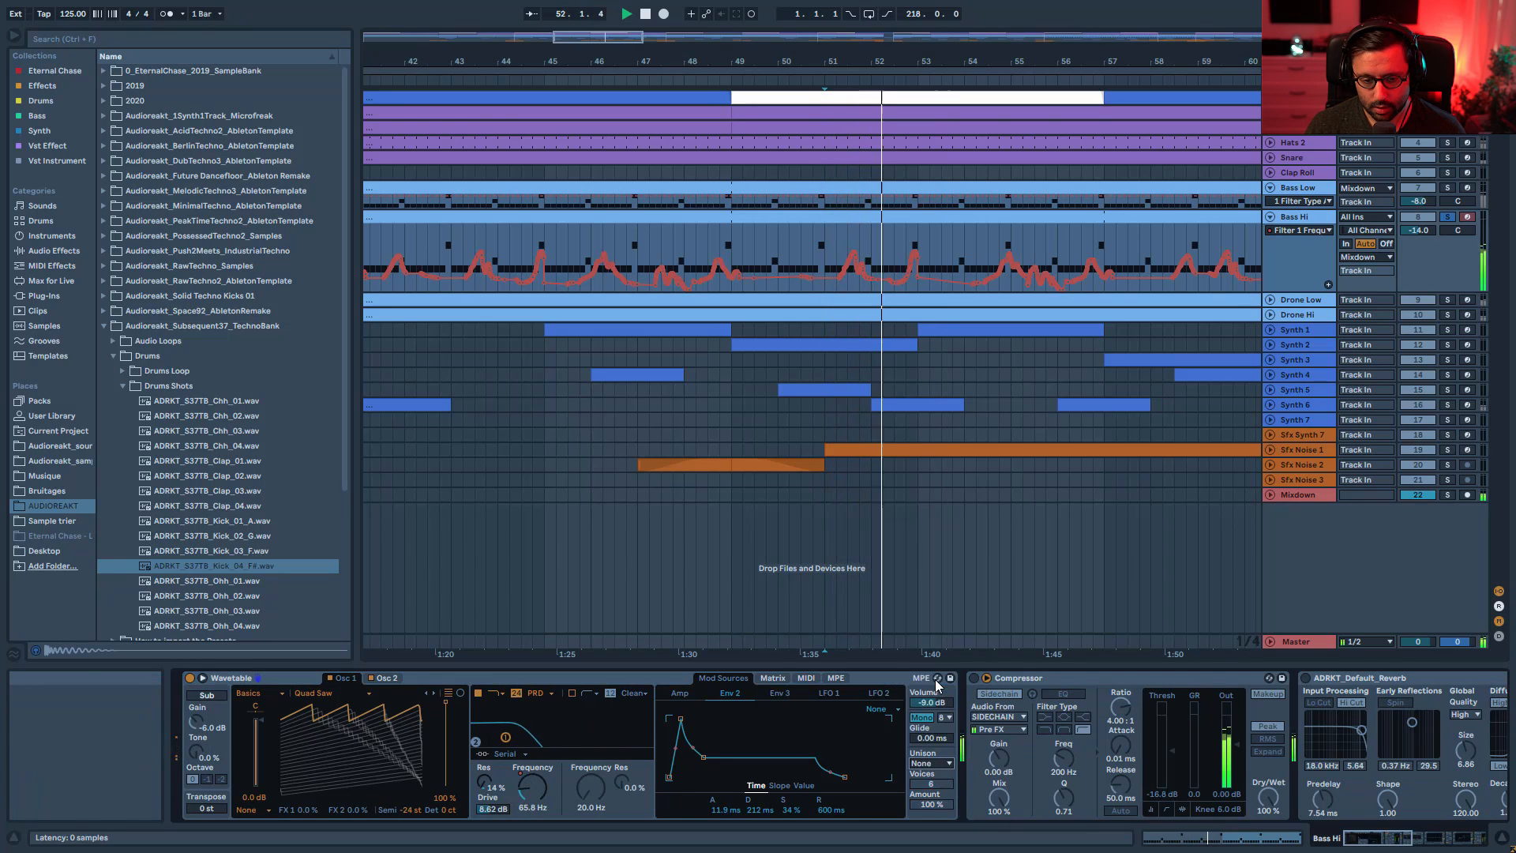
click(933, 762)
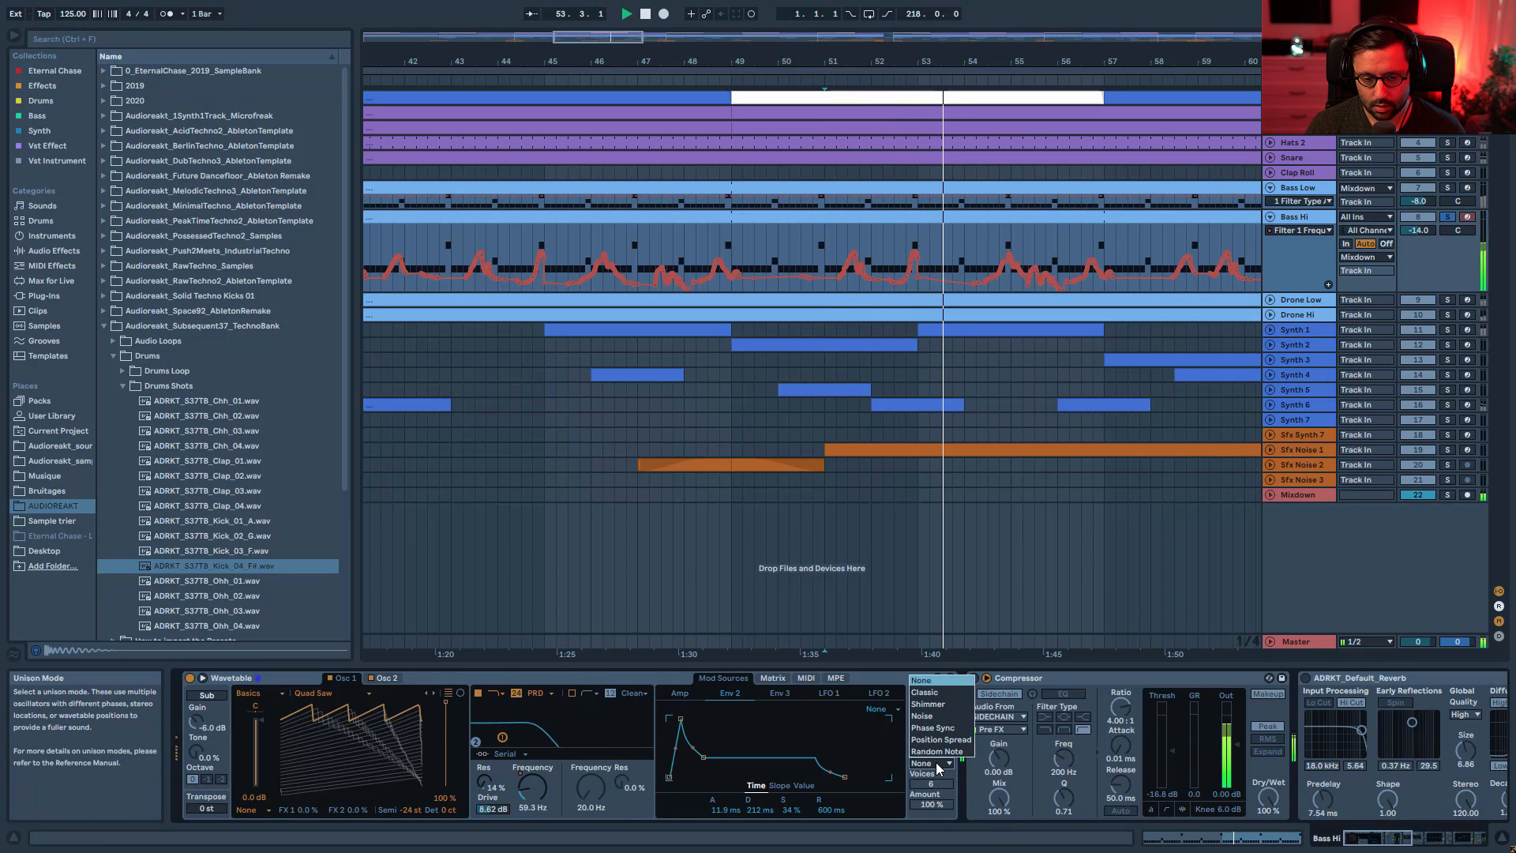
click(941, 695)
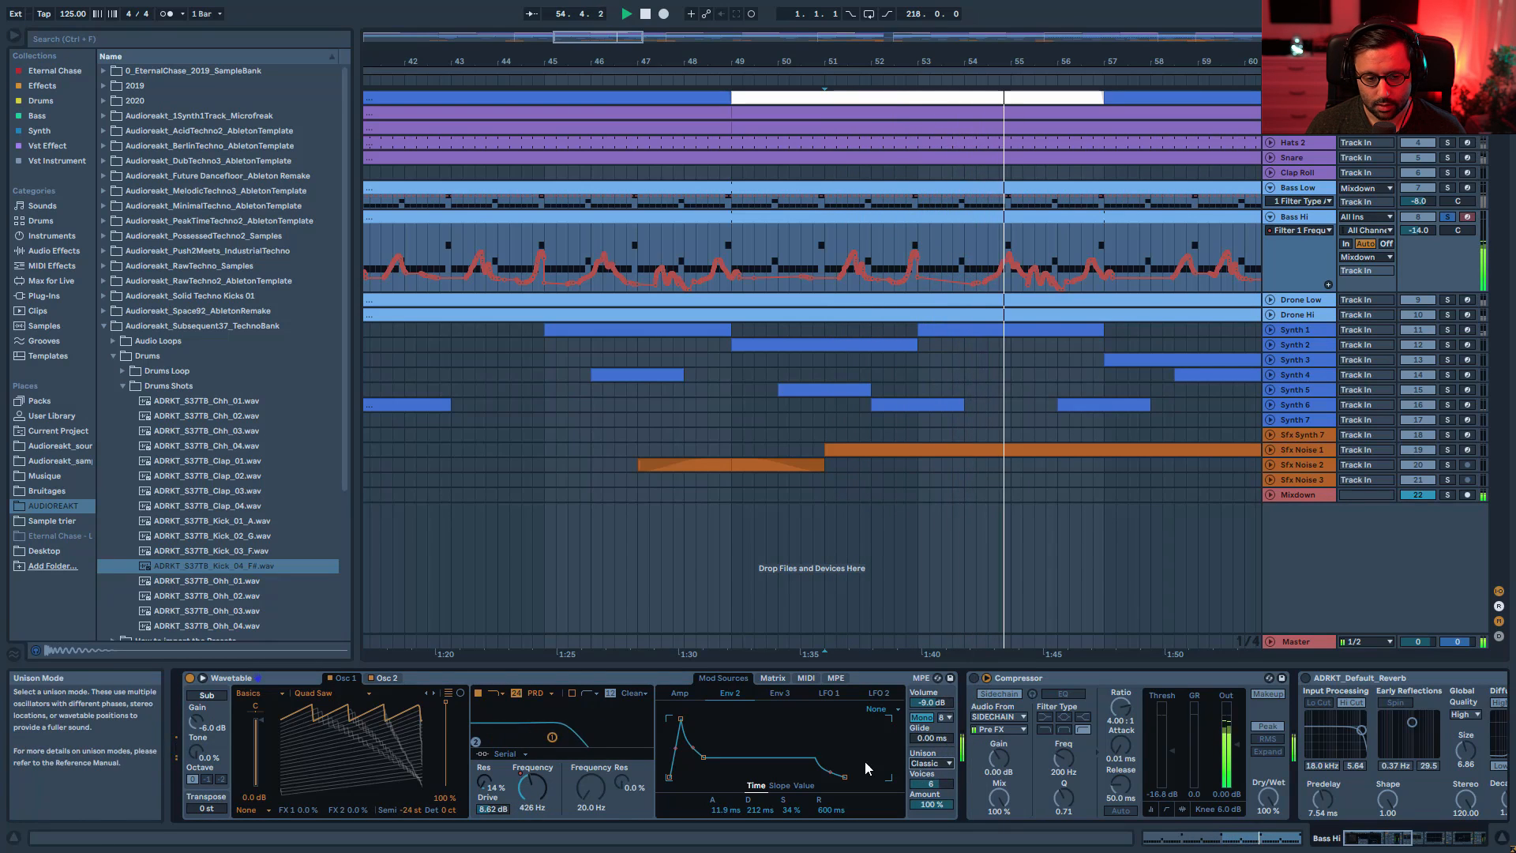
- Examine the Wavetable's Osc 1 and Osc 2 waveforms and settings
click(394, 676)
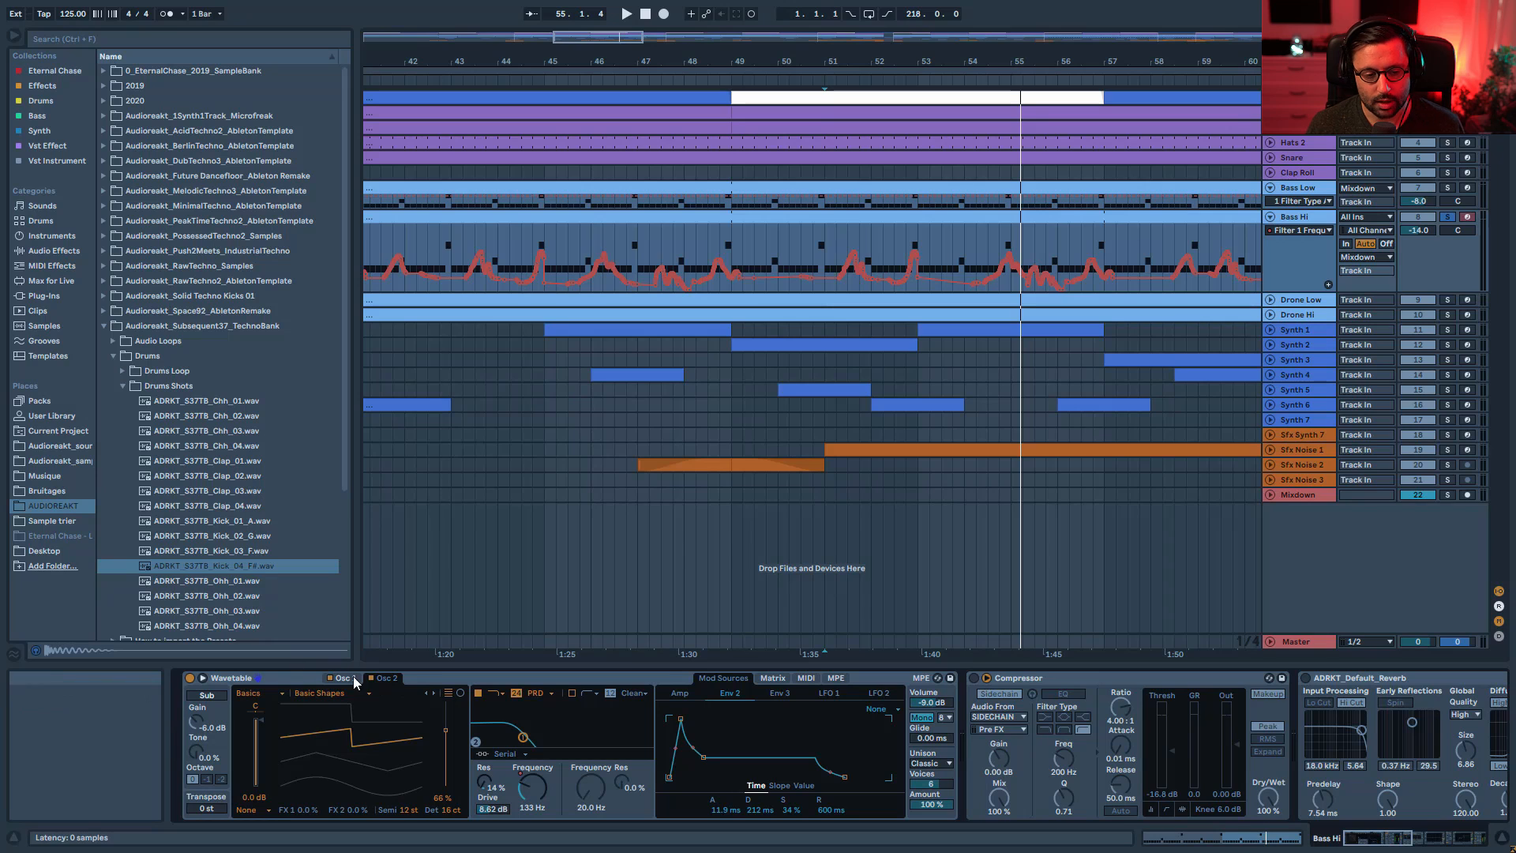
click(347, 678)
click(386, 678)
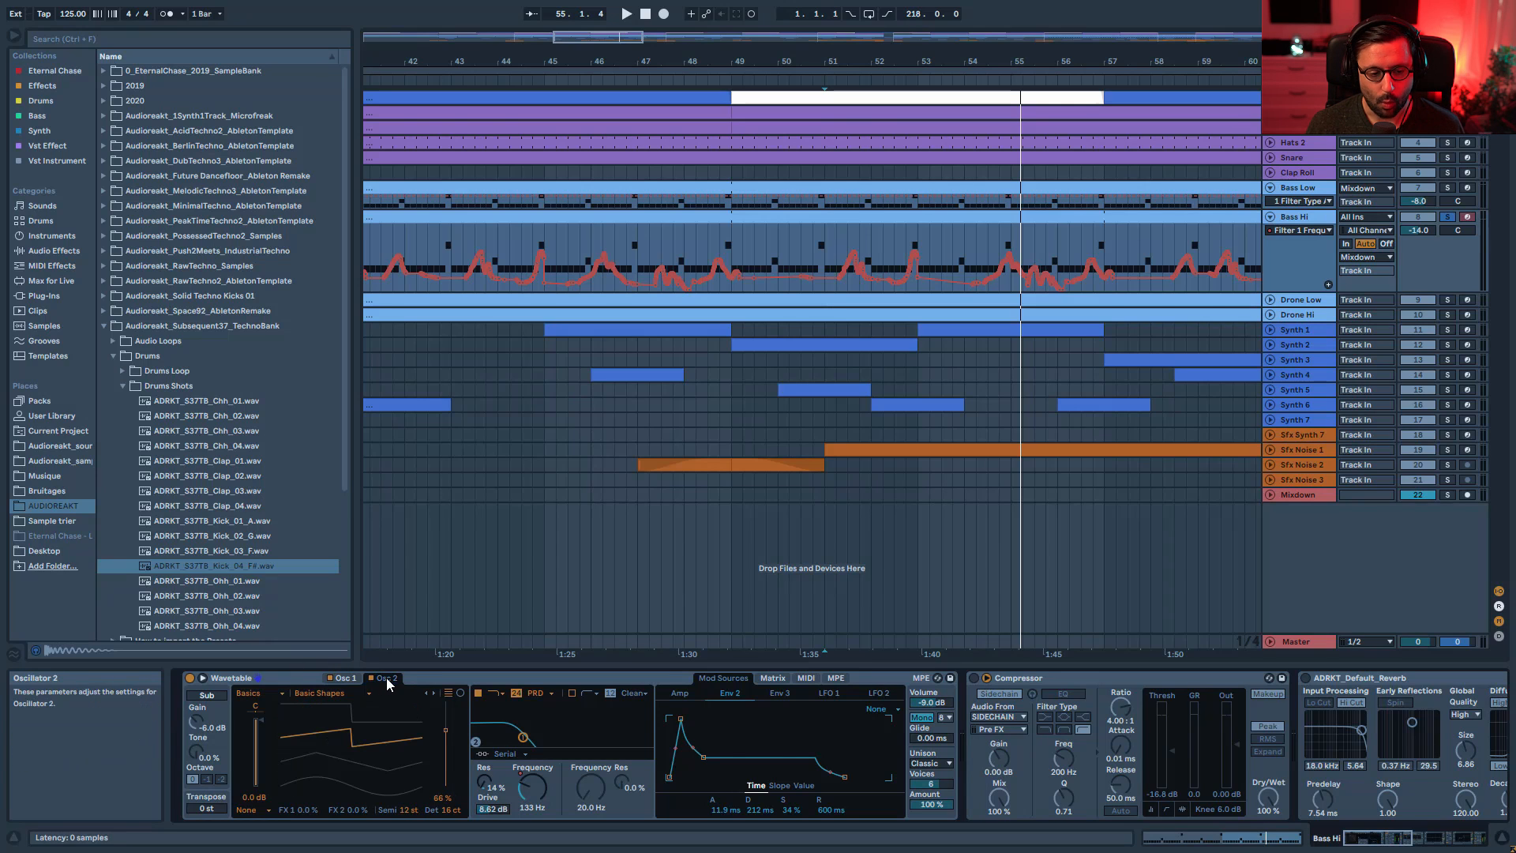
- Try the Saw PW Detune wavetable on Osc 1 during playback and undo the change
click(345, 679)
click(319, 691)
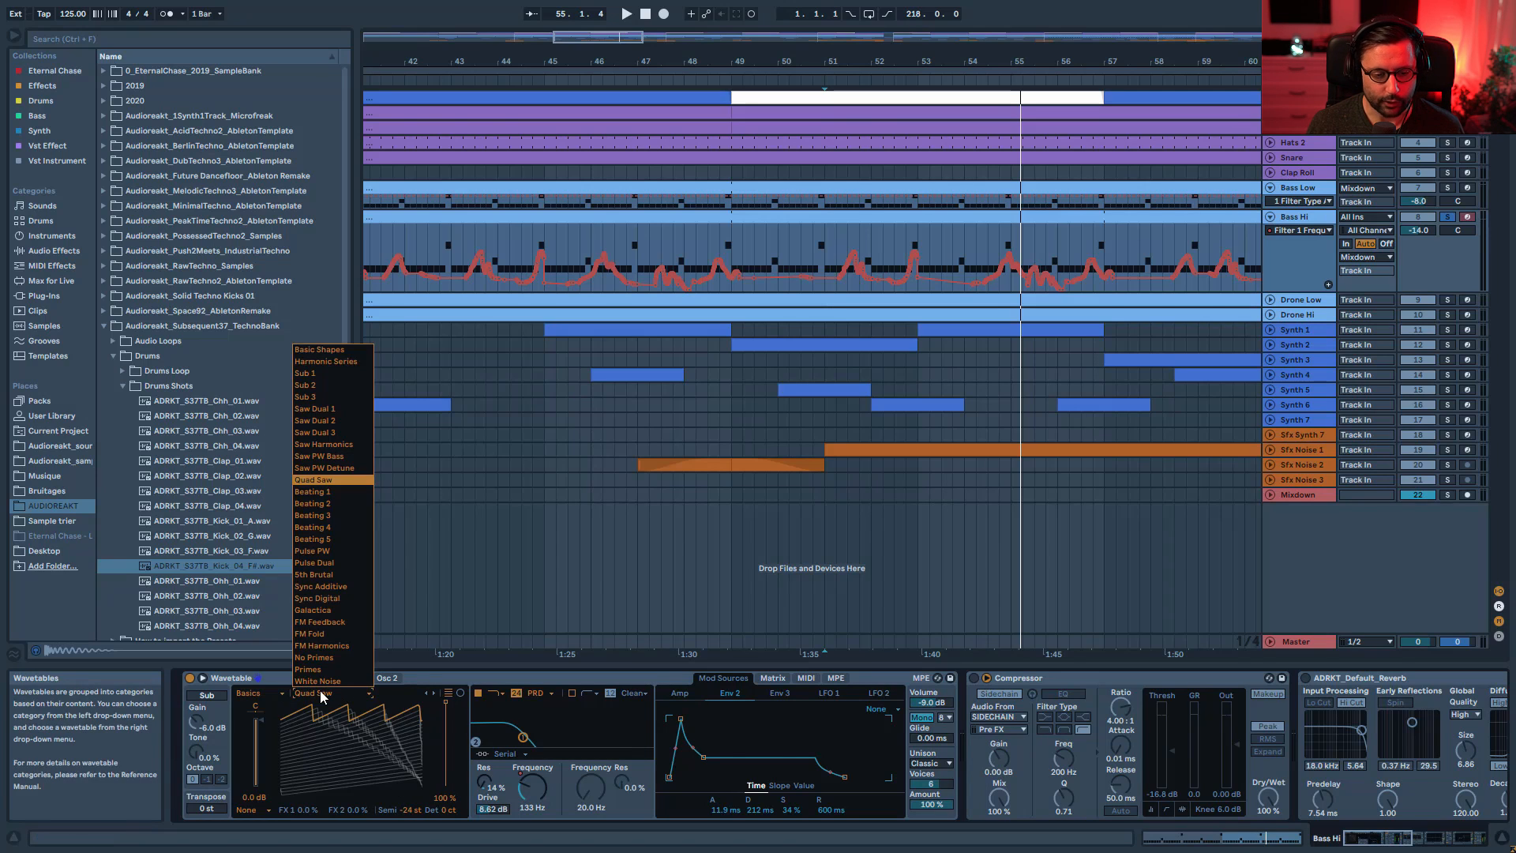
click(338, 469)
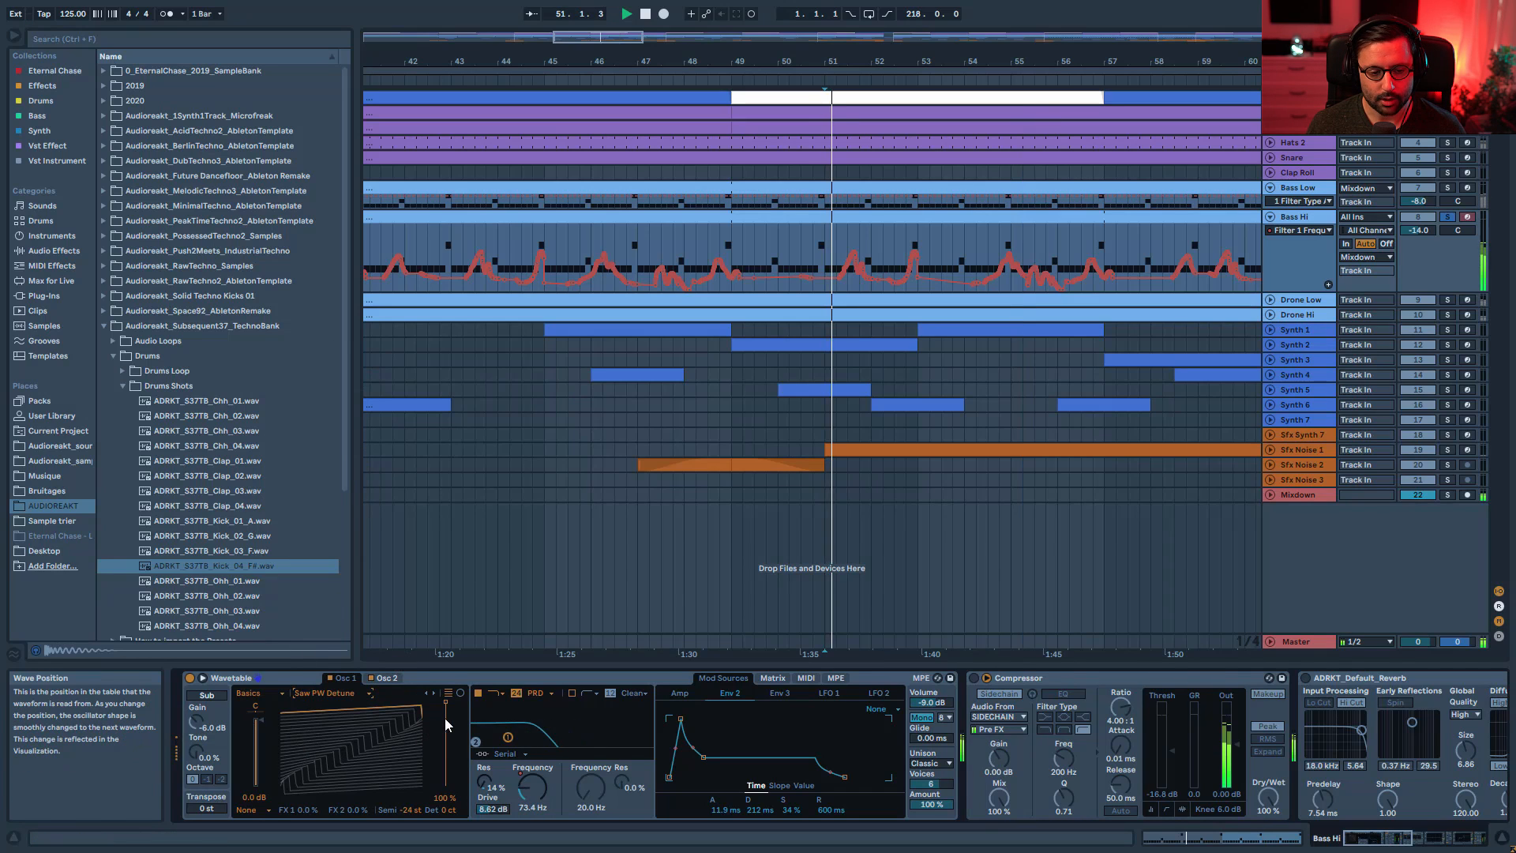
key(ctrl+z)
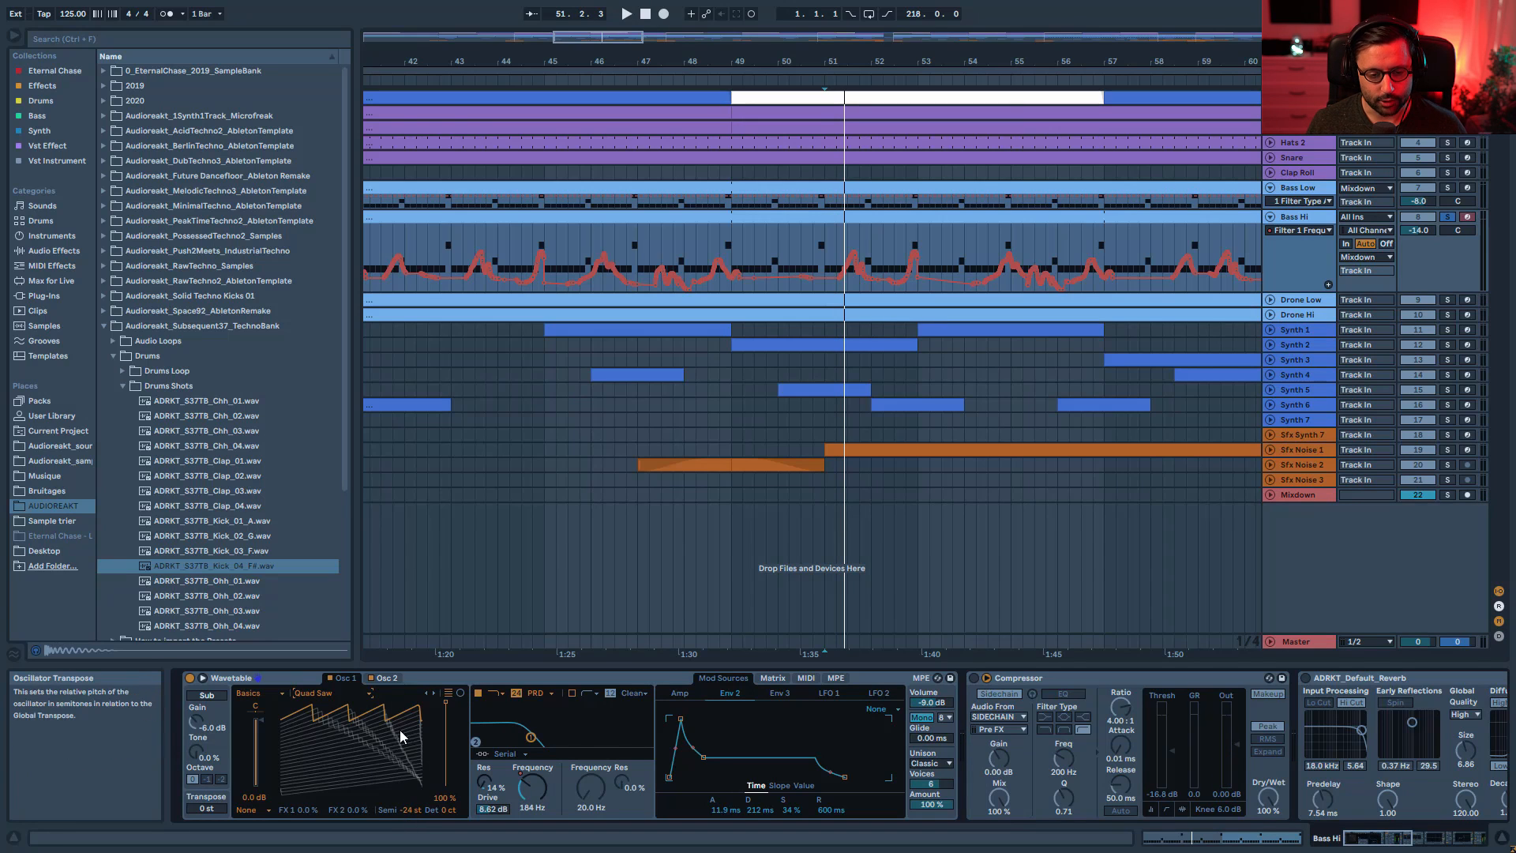
- Play Bass Hi while switching the Wavetable's Osc 2 off and back on to compare the sound
key(space)
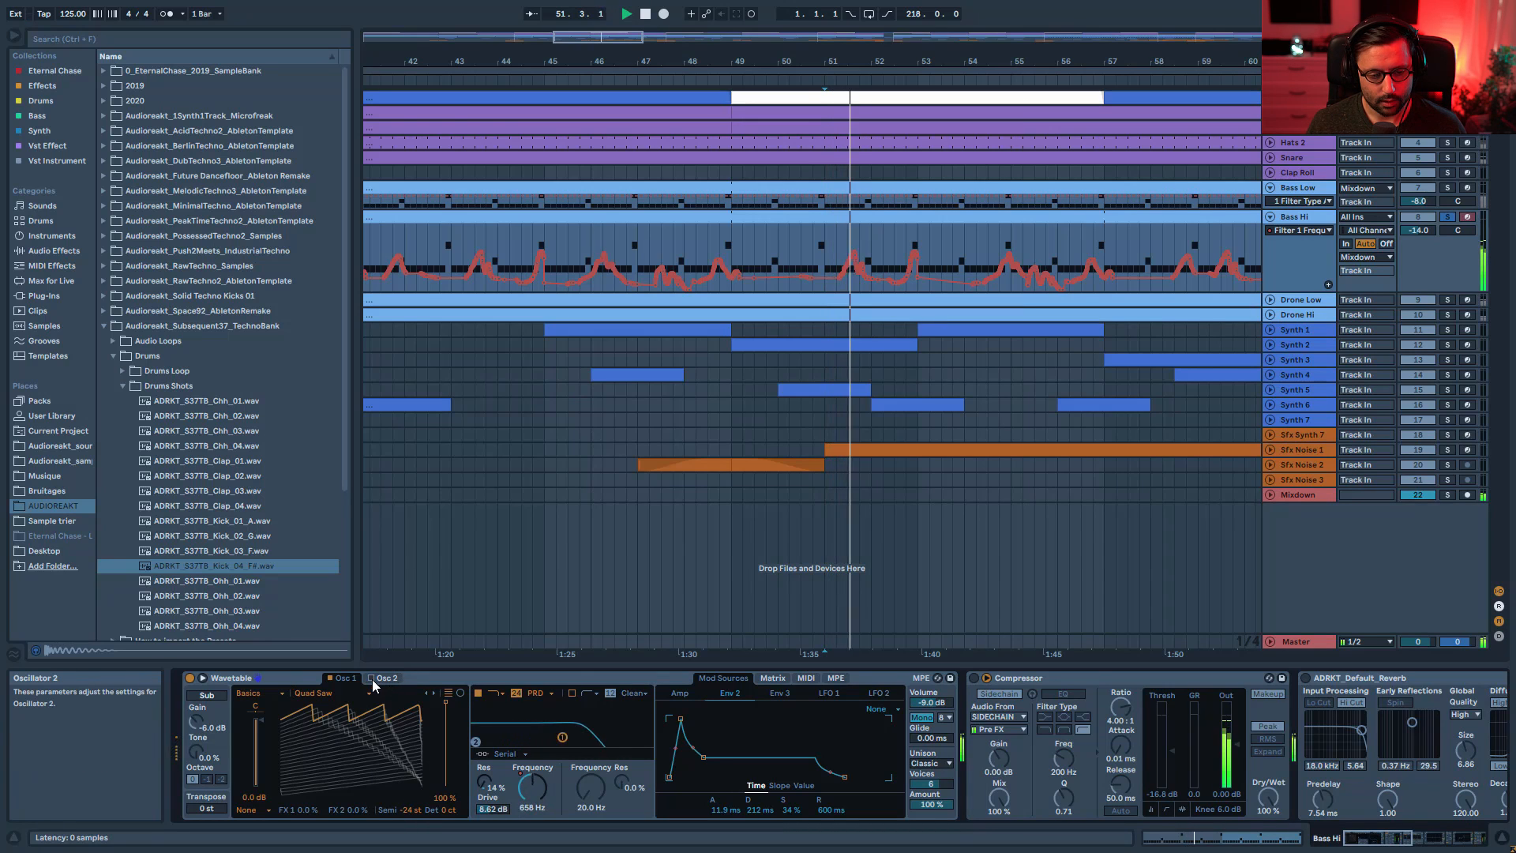
click(374, 679)
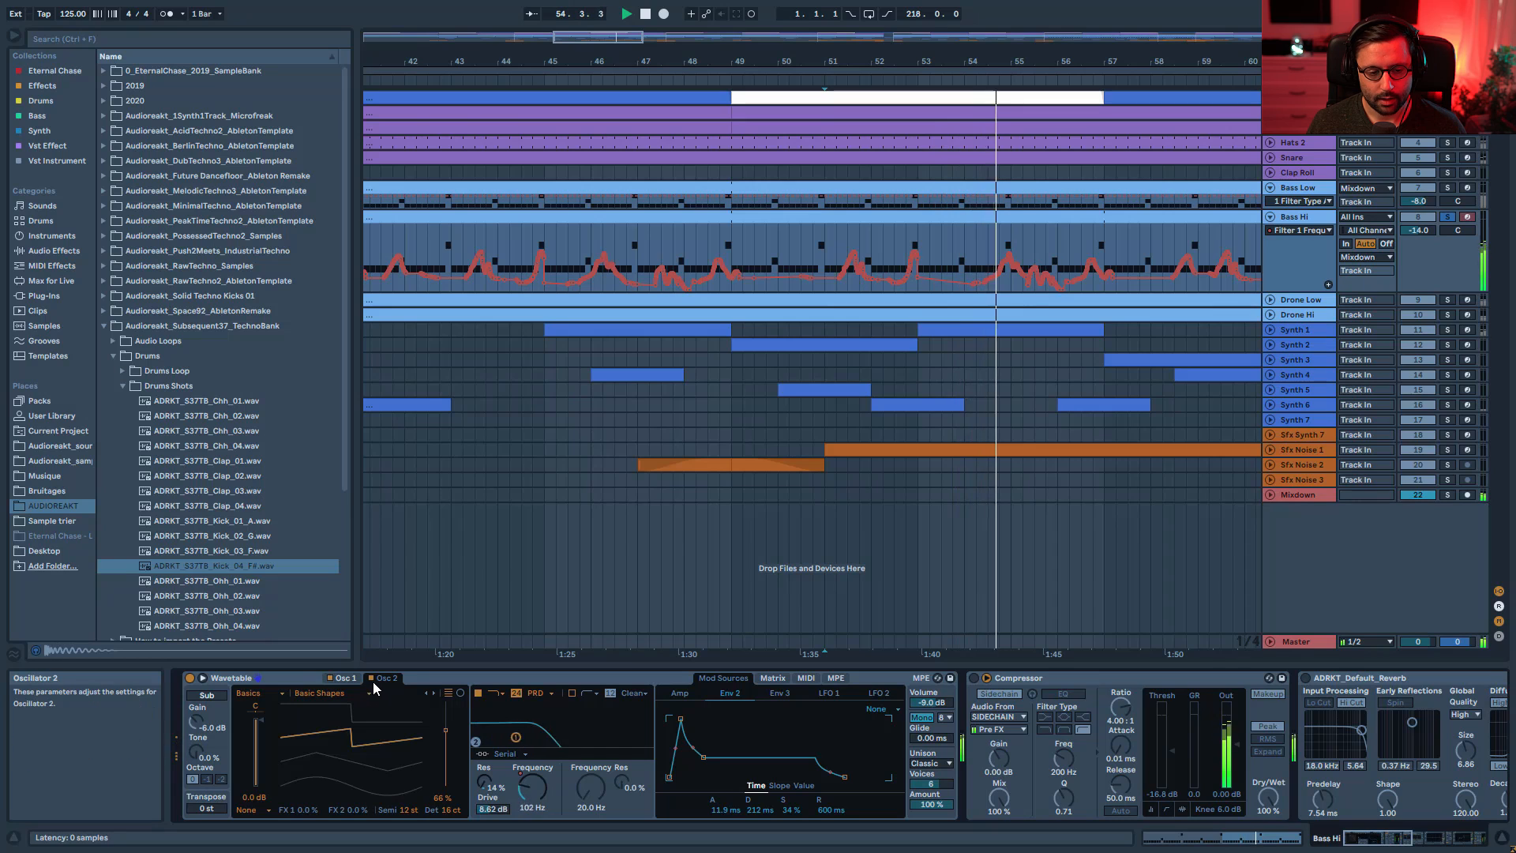
click(354, 677)
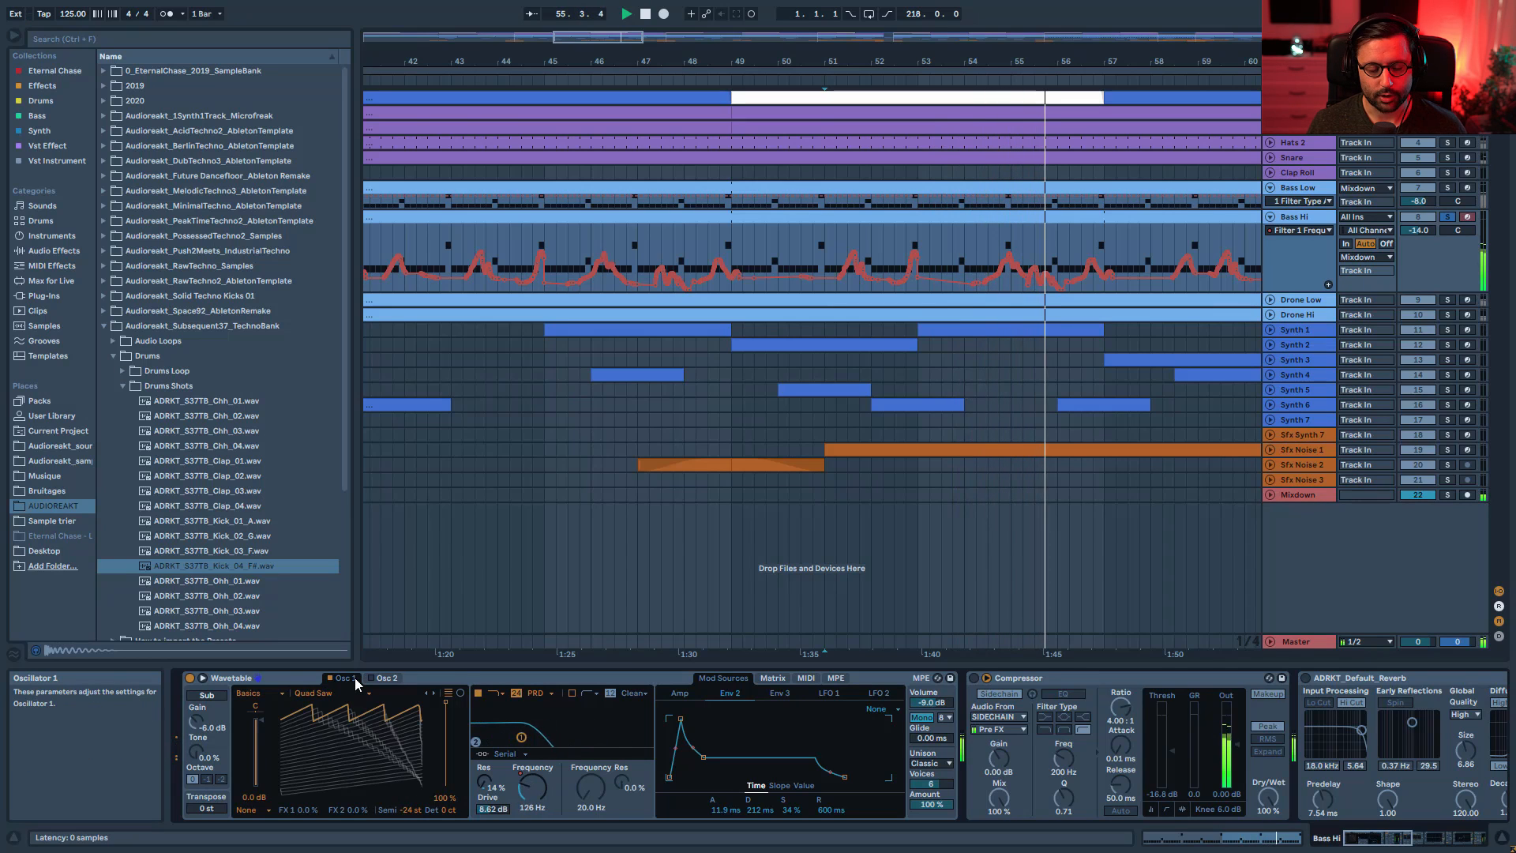
click(367, 681)
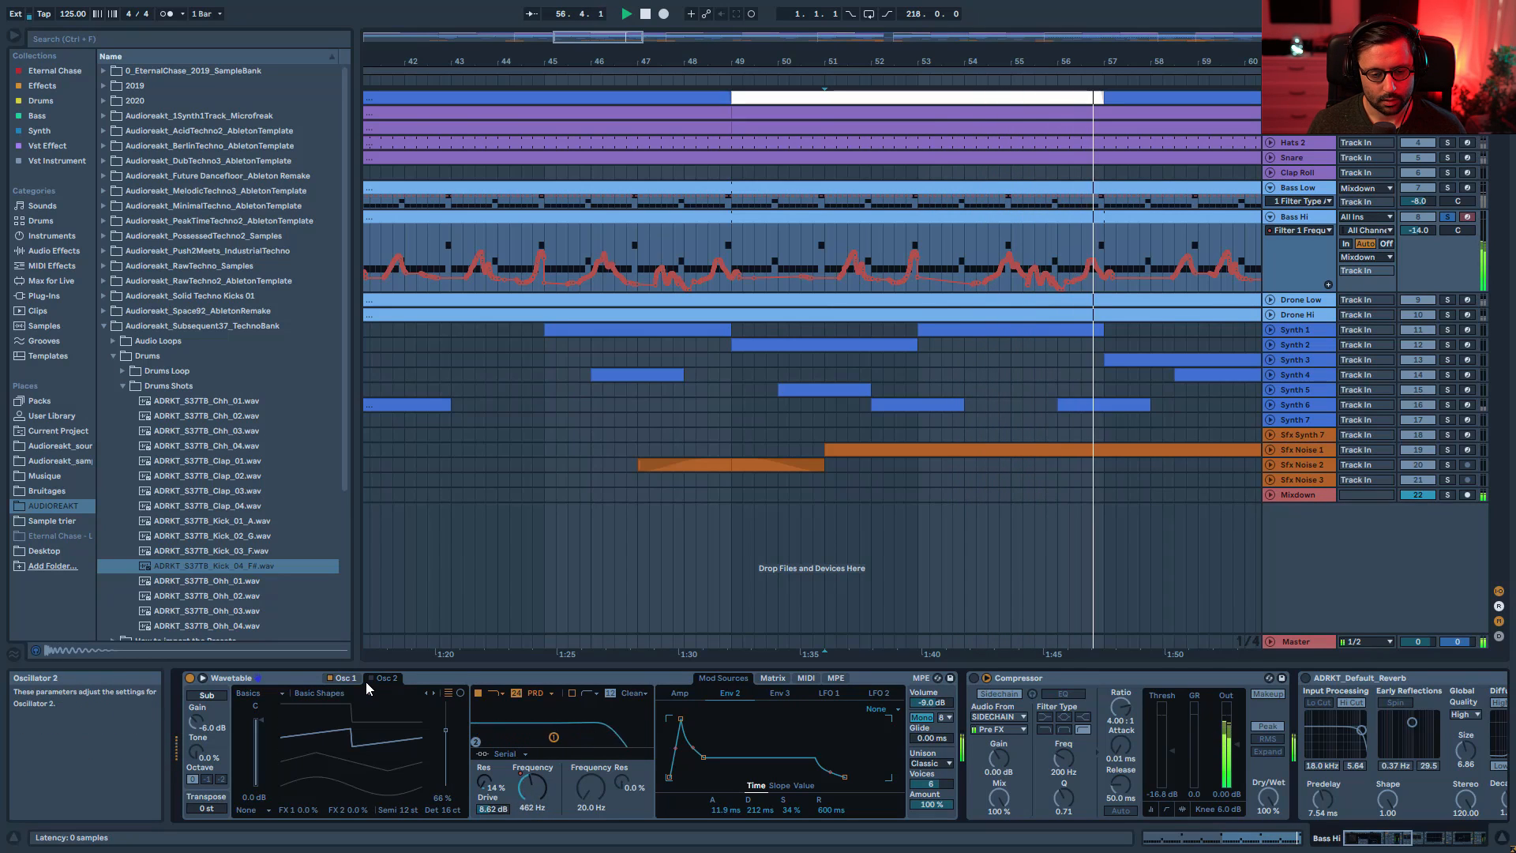
click(370, 677)
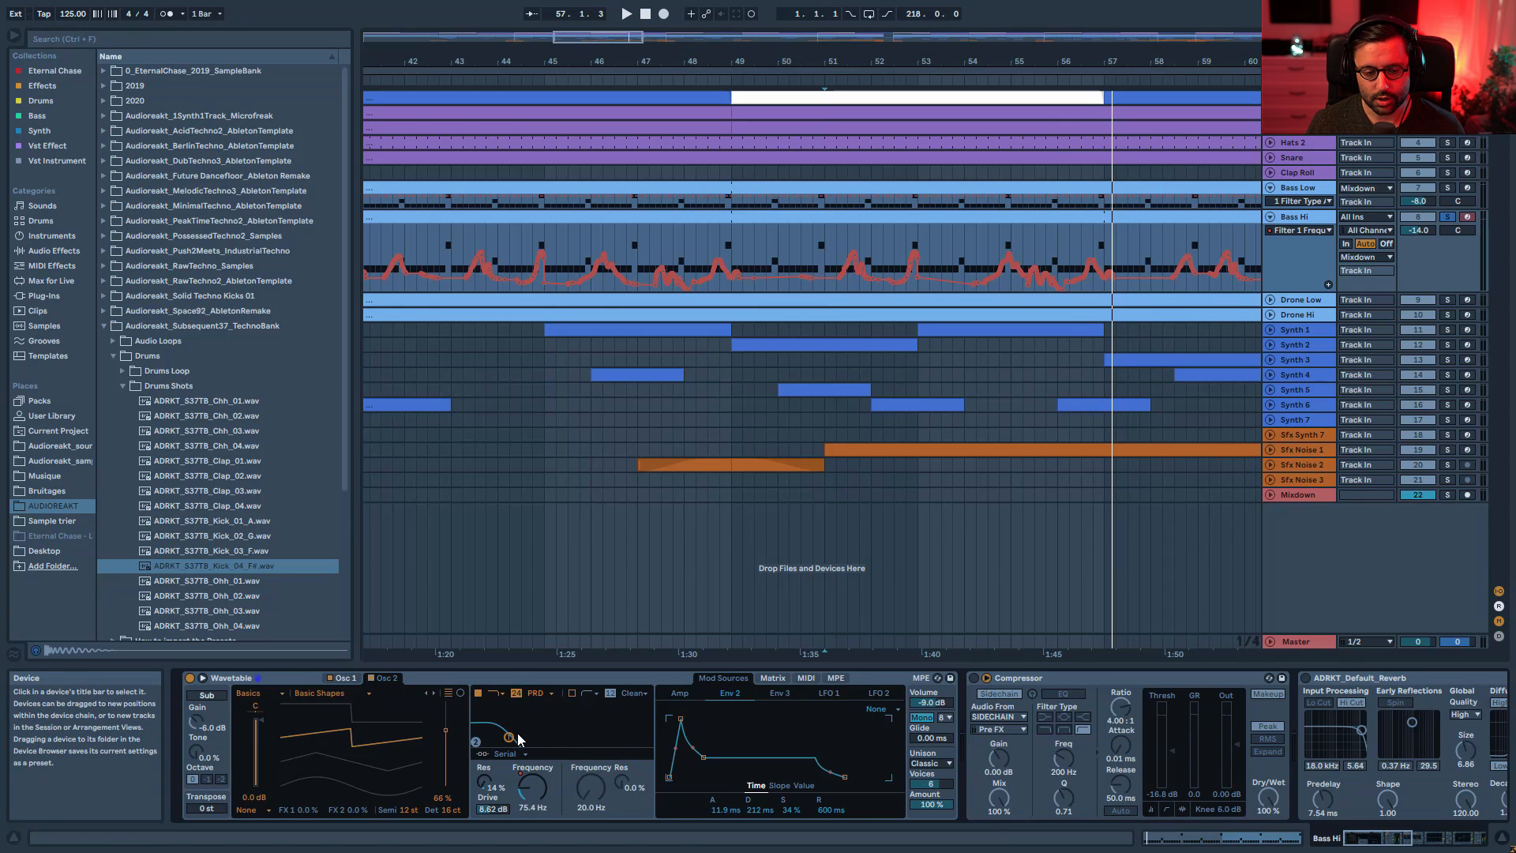
- View the Wavetable's modulation matrix and the Env 2 envelope
click(772, 678)
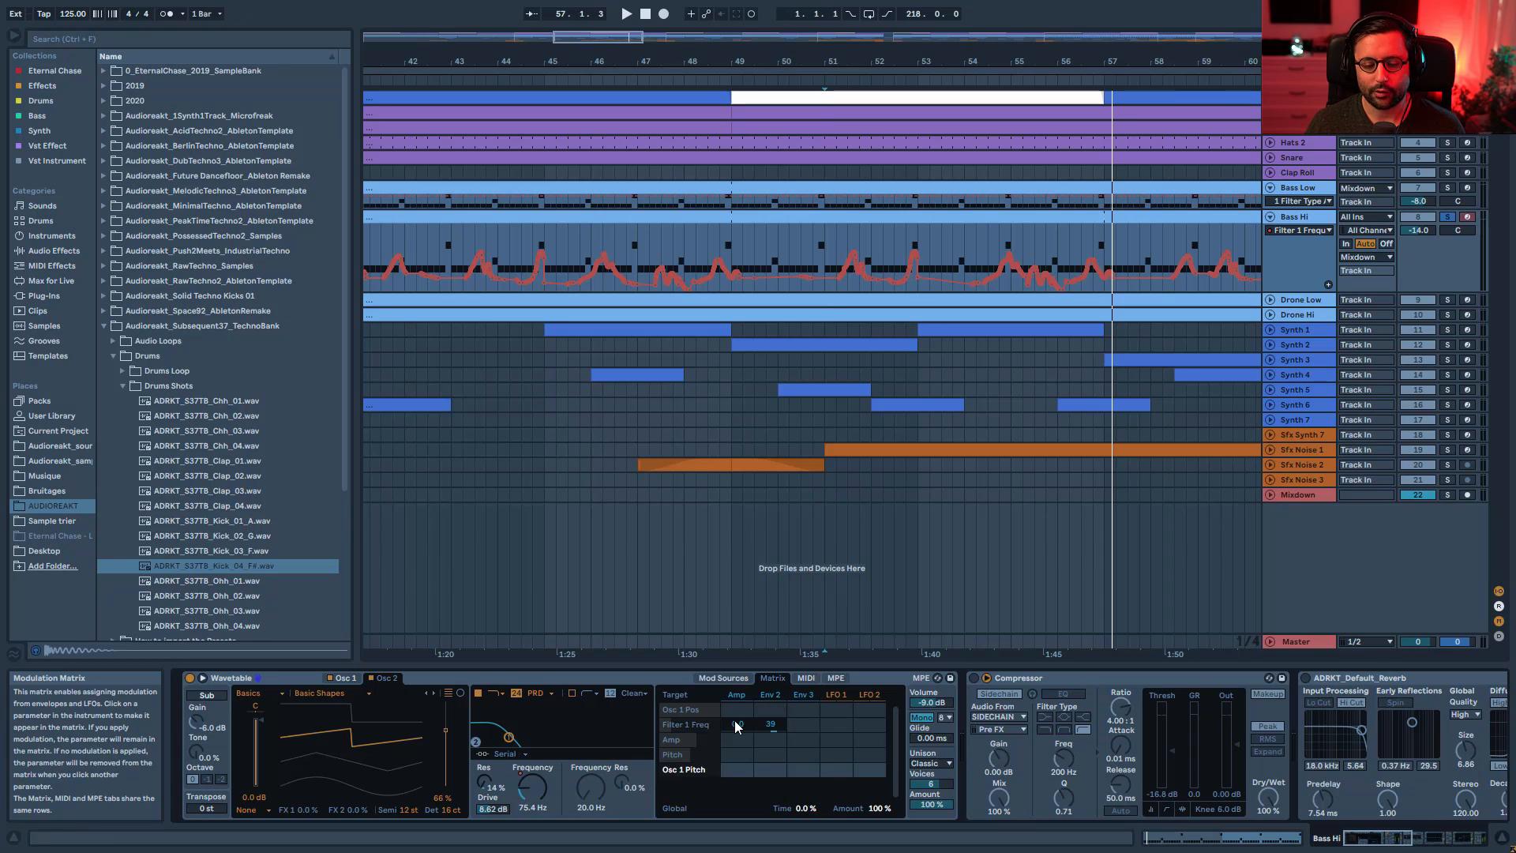
click(774, 695)
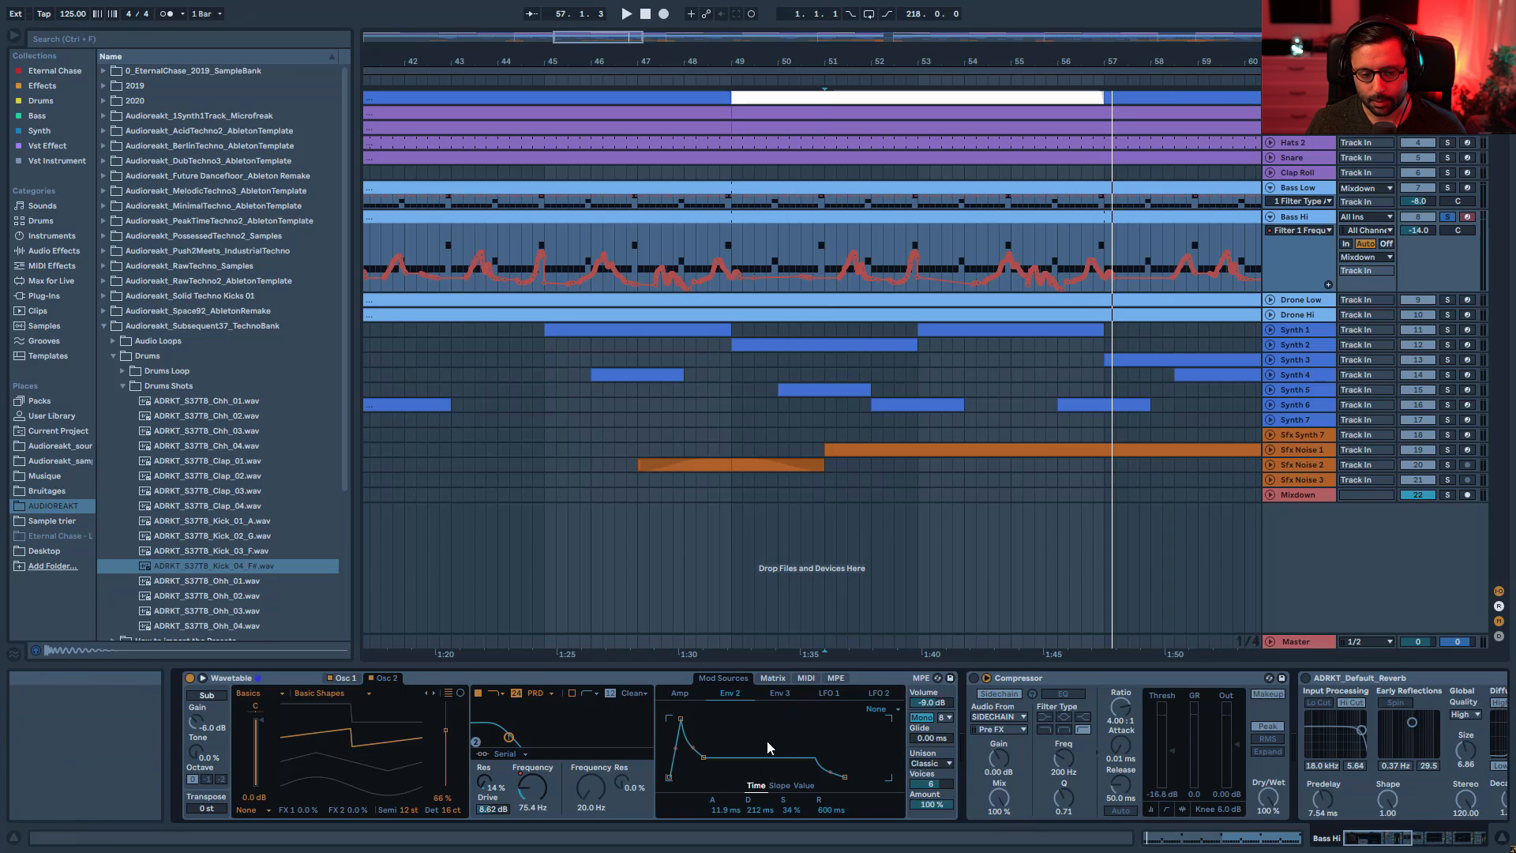
- Reset the Env 2 modulation of Filter 1 Freq to 0 while Bass Hi plays, and undo the change
key(space)
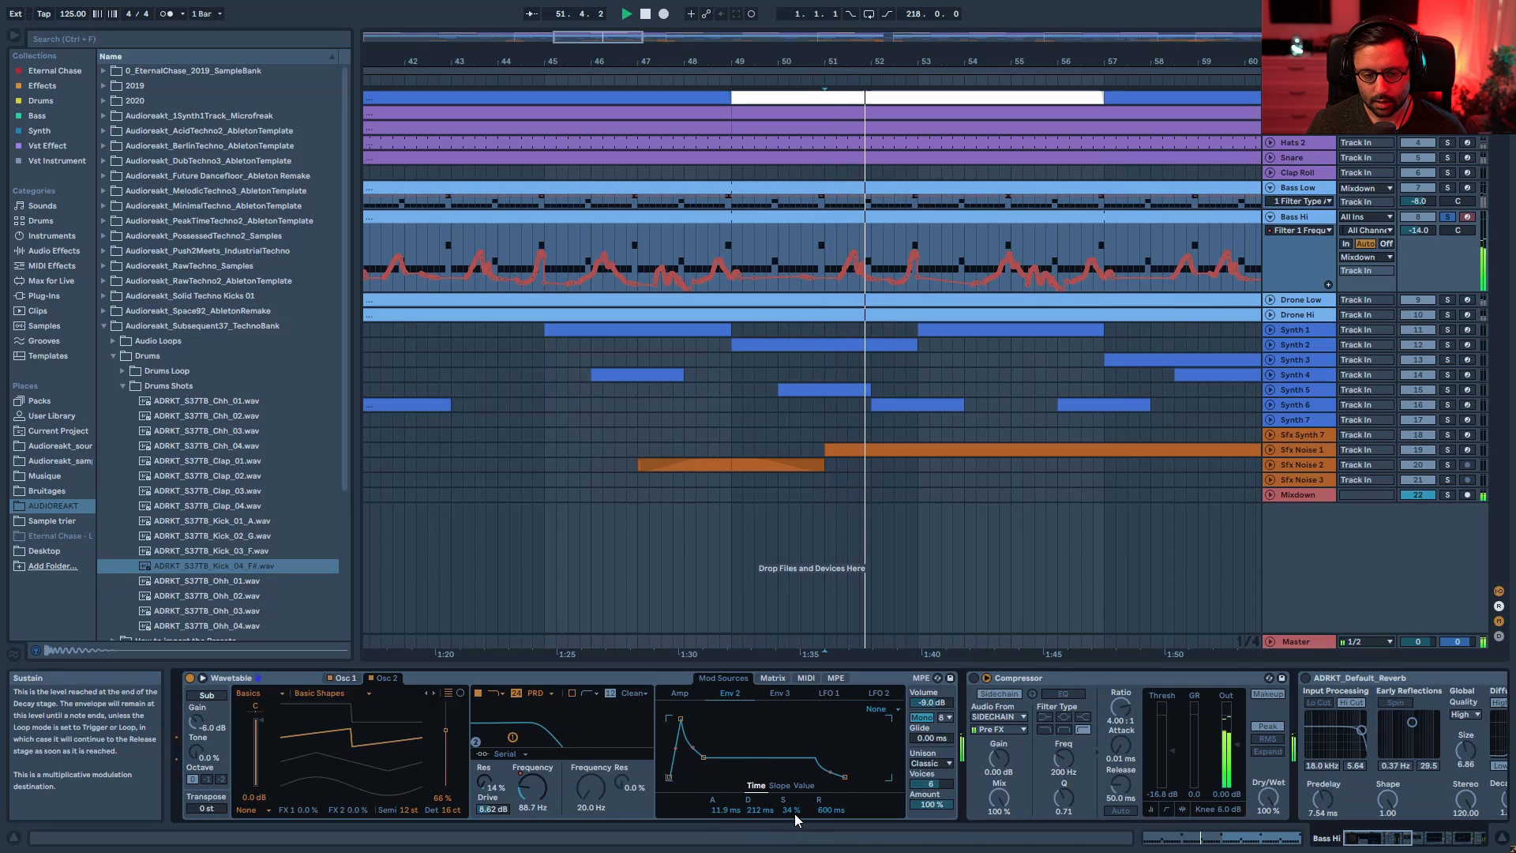
click(778, 681)
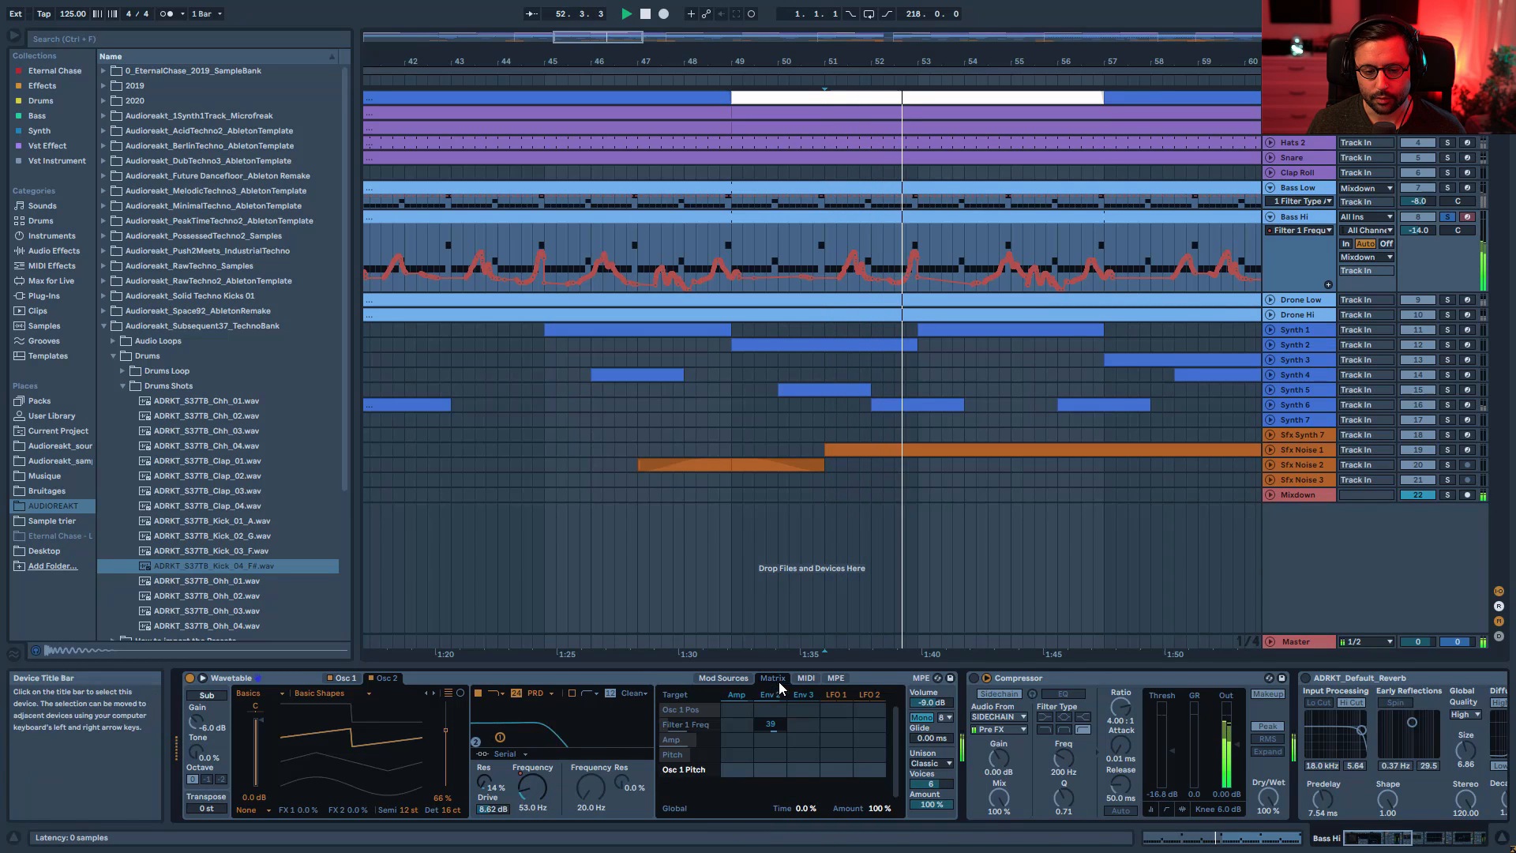
double_click(771, 724)
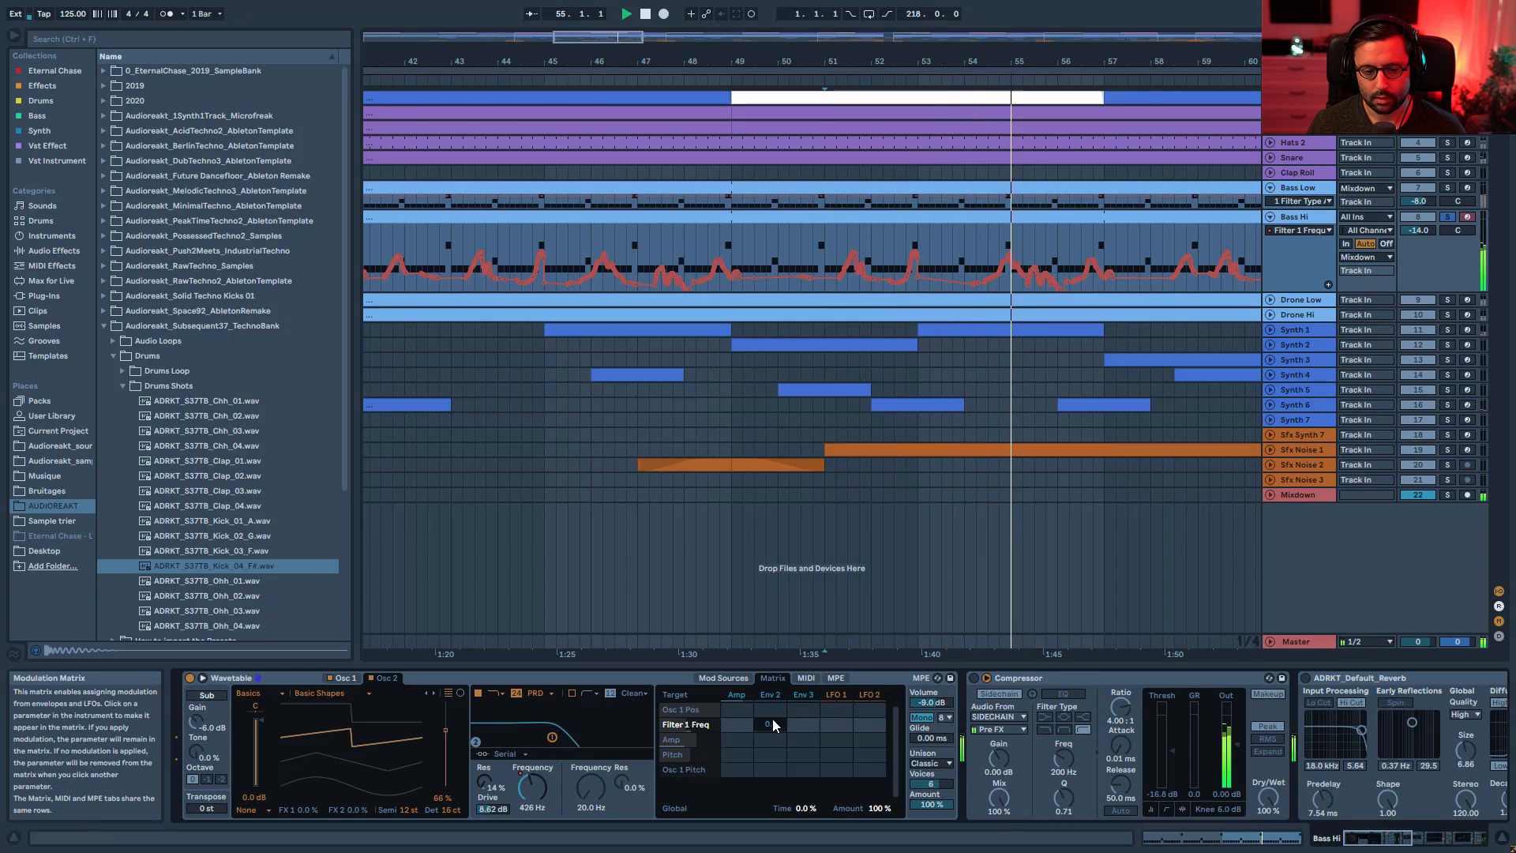
key(space)
key(ctrl+z)
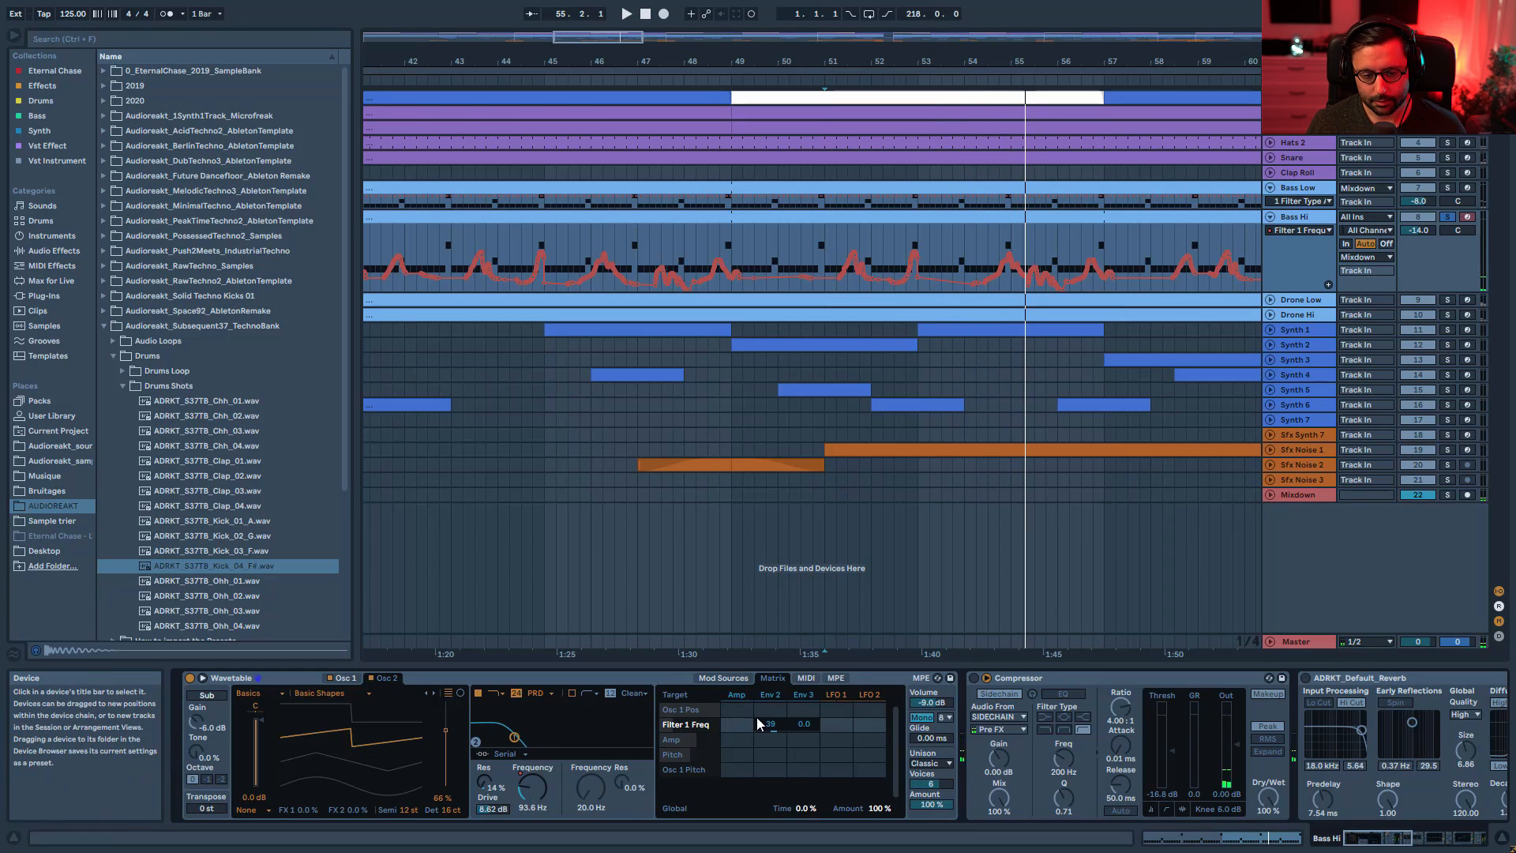
- Examine the Wavetable's Amp envelope and voice settings on Bass Hi
click(723, 678)
click(922, 717)
key(space)
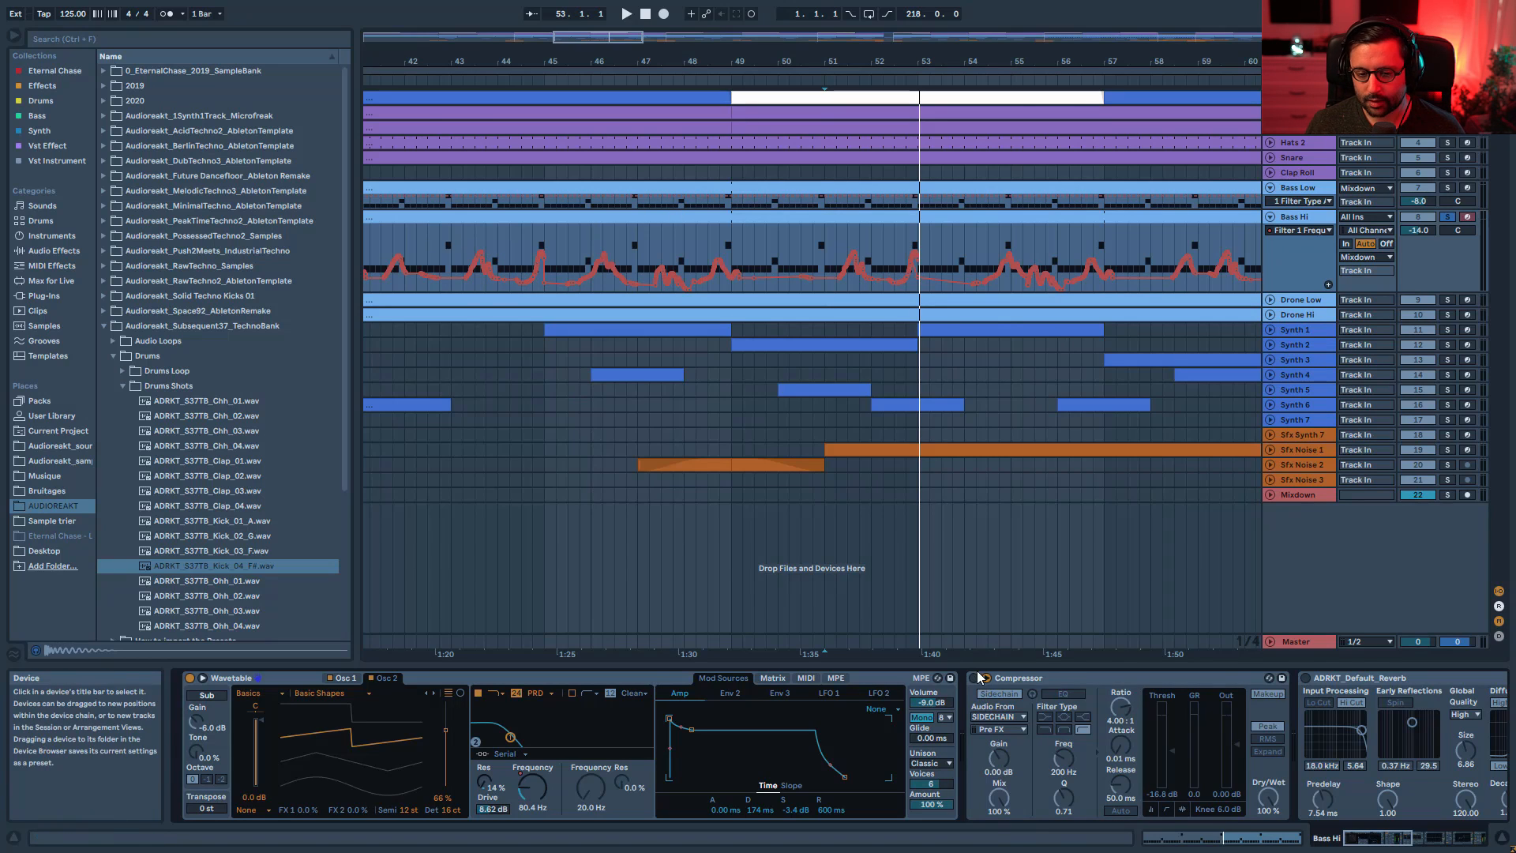
- Switch on the Compressor, the default reverb and the EQ Eight after it while Bass Hi plays
key(space)
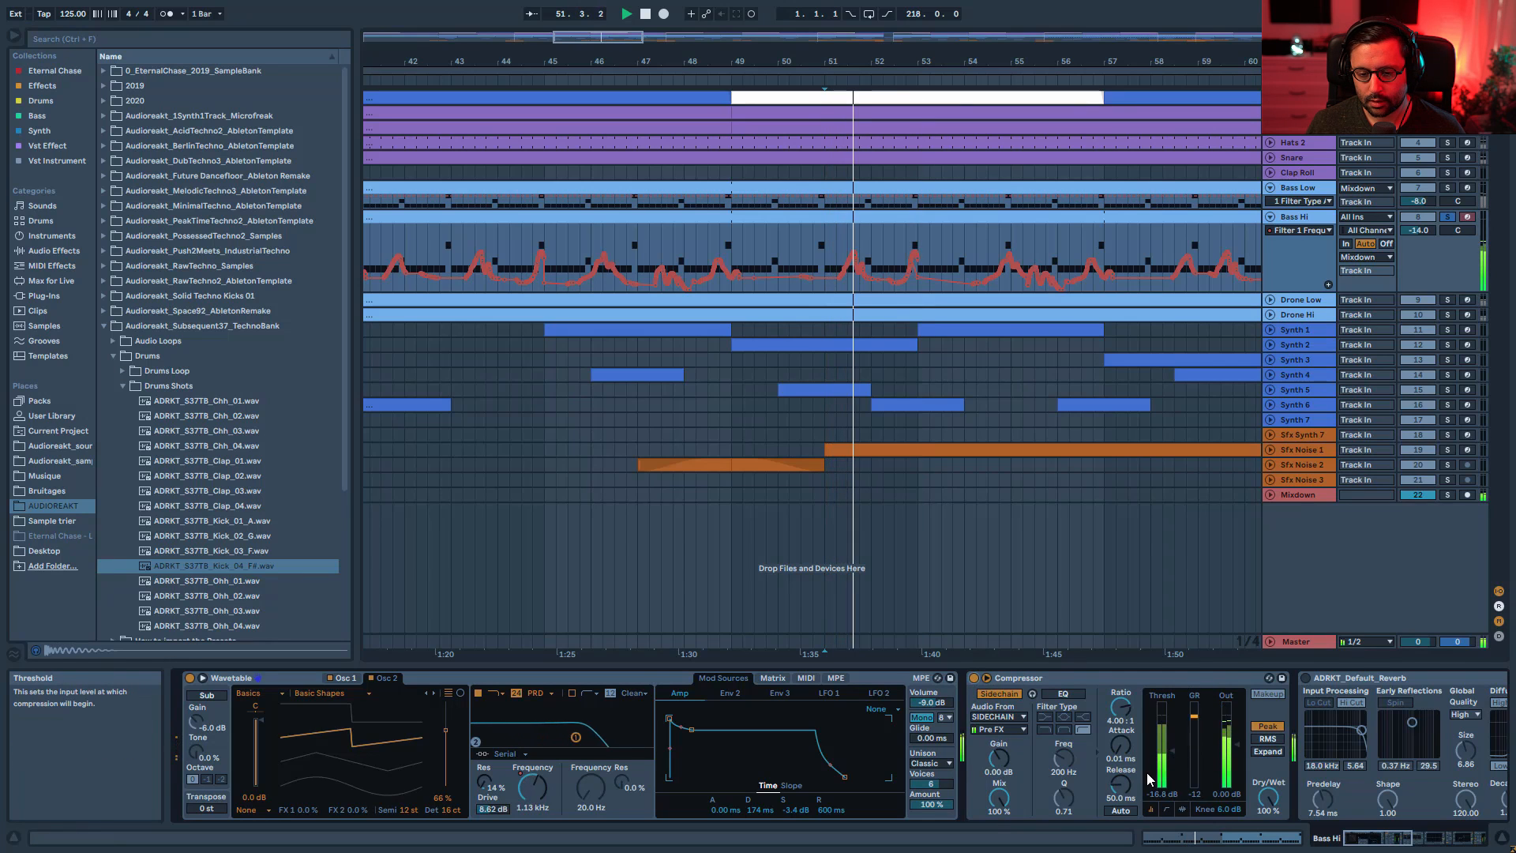
click(1394, 839)
drag(1395, 839, 1398, 840)
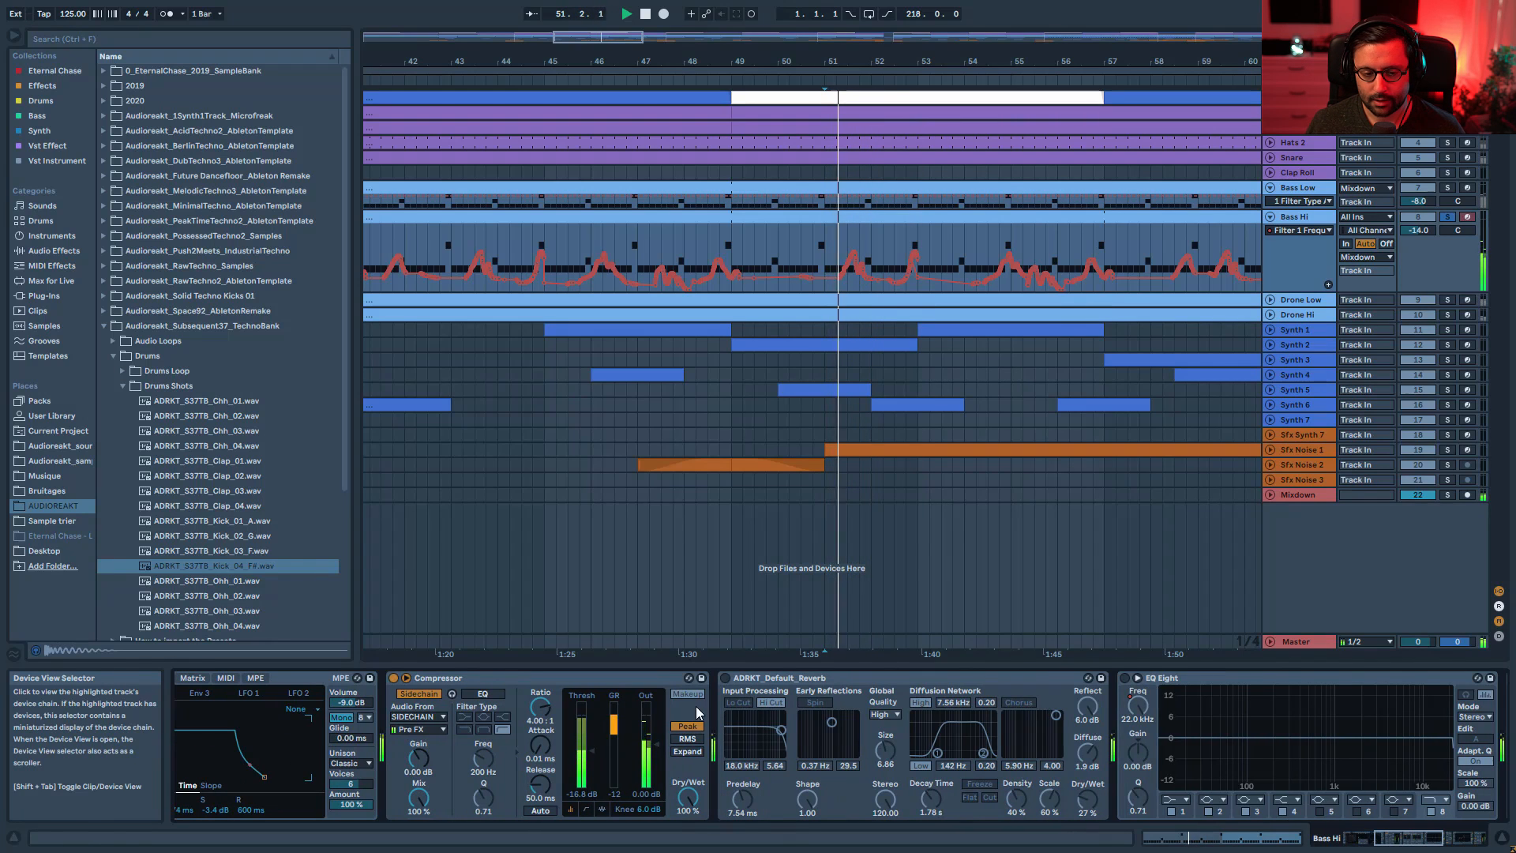
click(725, 679)
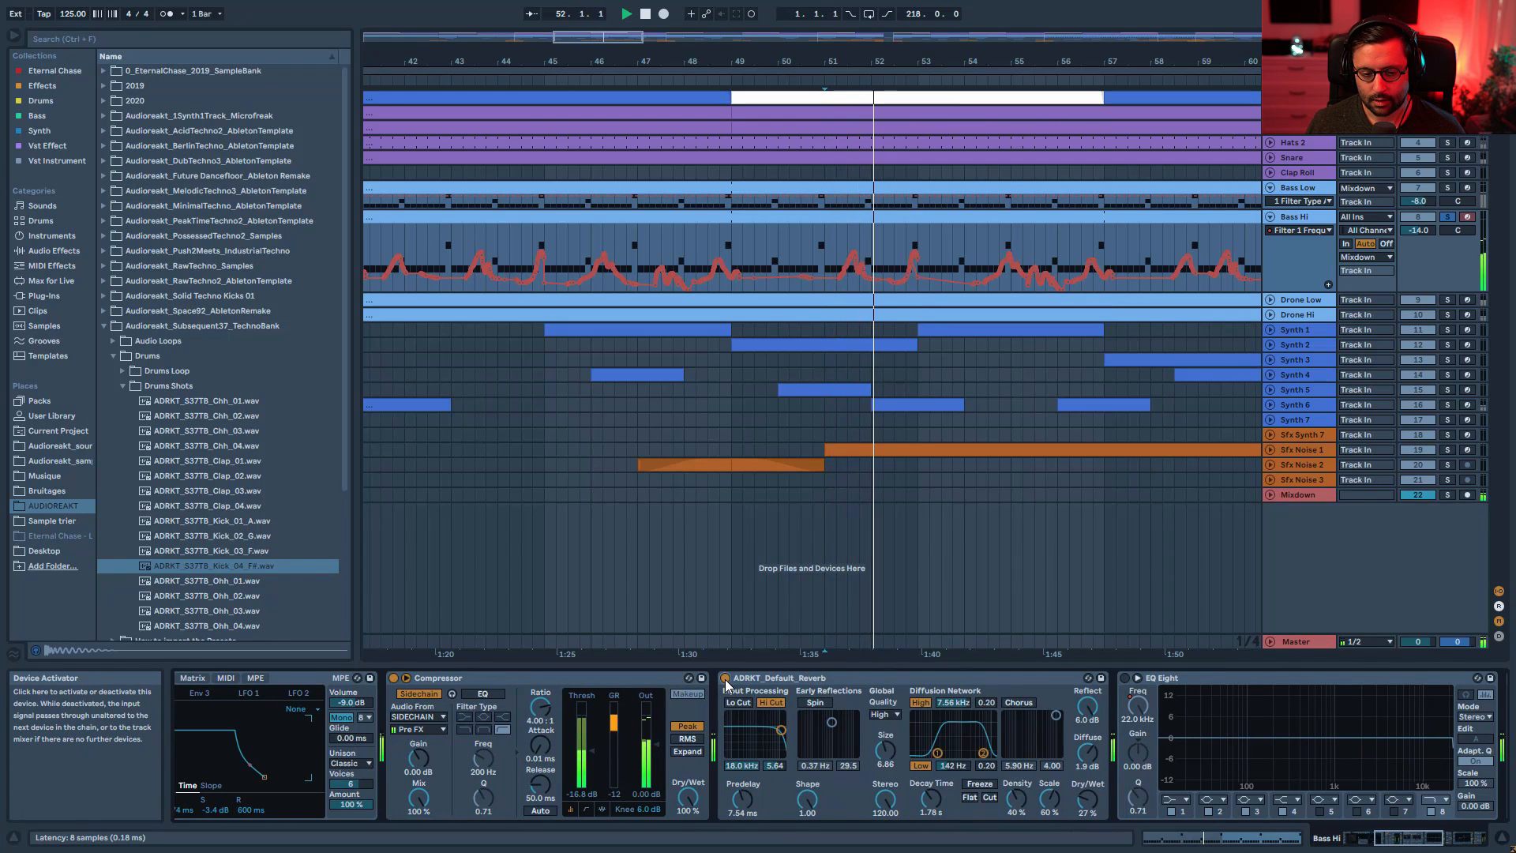
click(1125, 677)
- Show the EQ Eight's band 8 frequency automation on Bass Hi and review it across the whole arrangement
click(1139, 707)
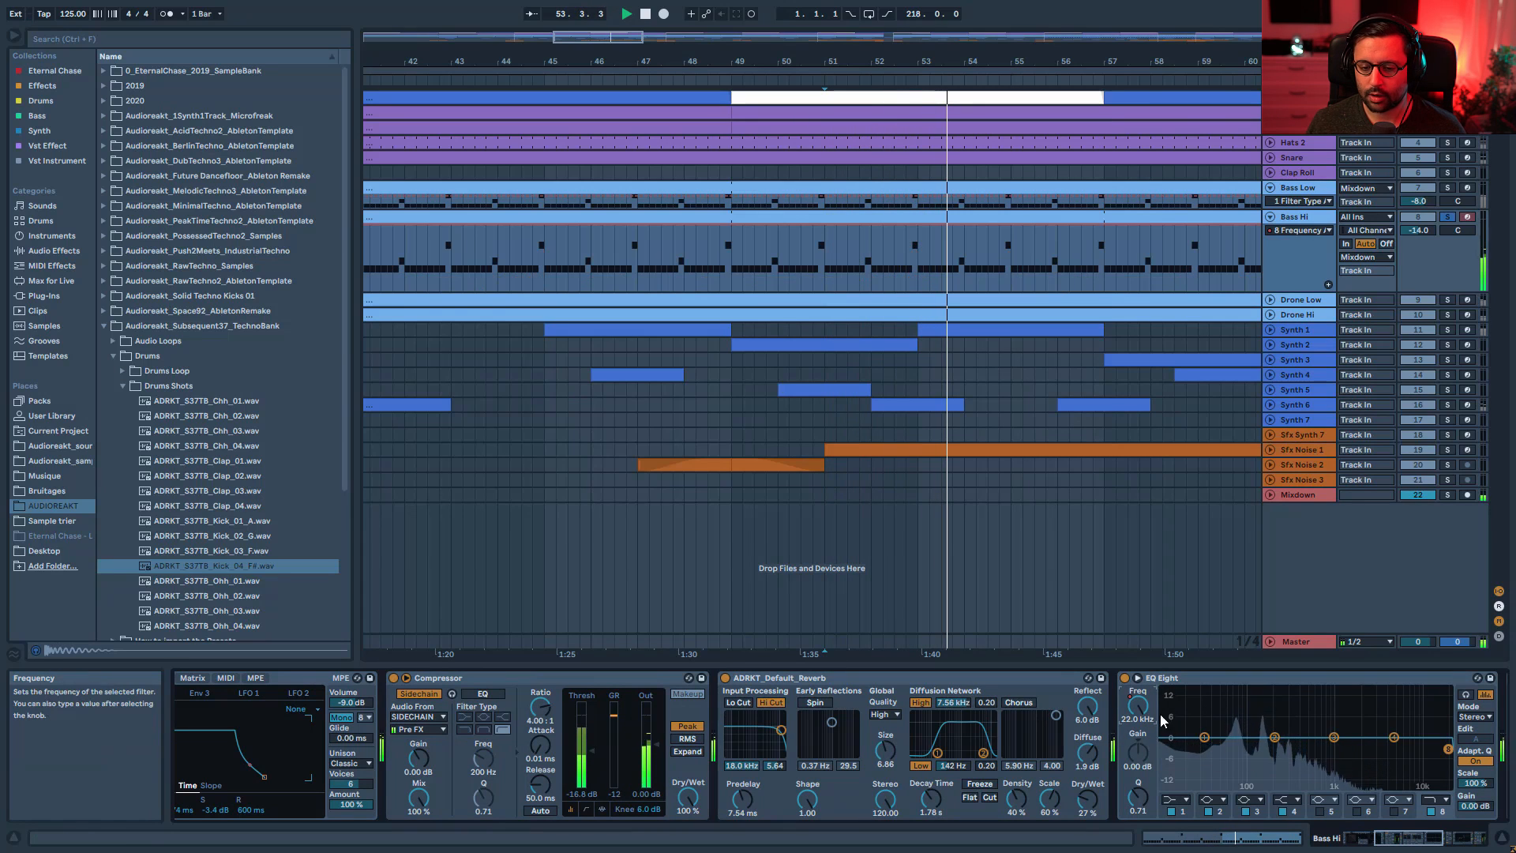
key(space)
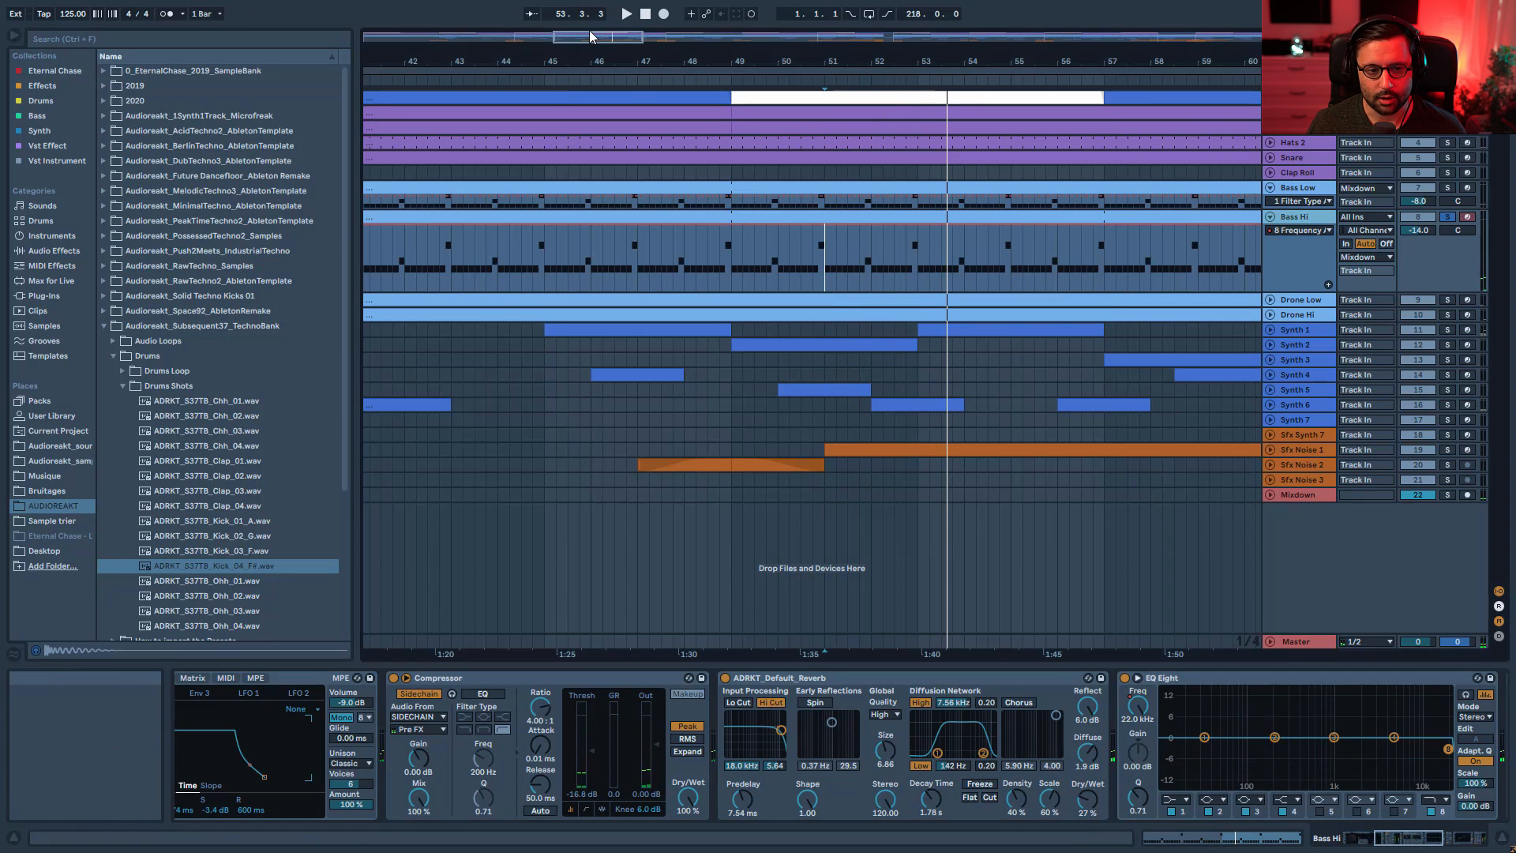
scroll(704, 272, down, 6)
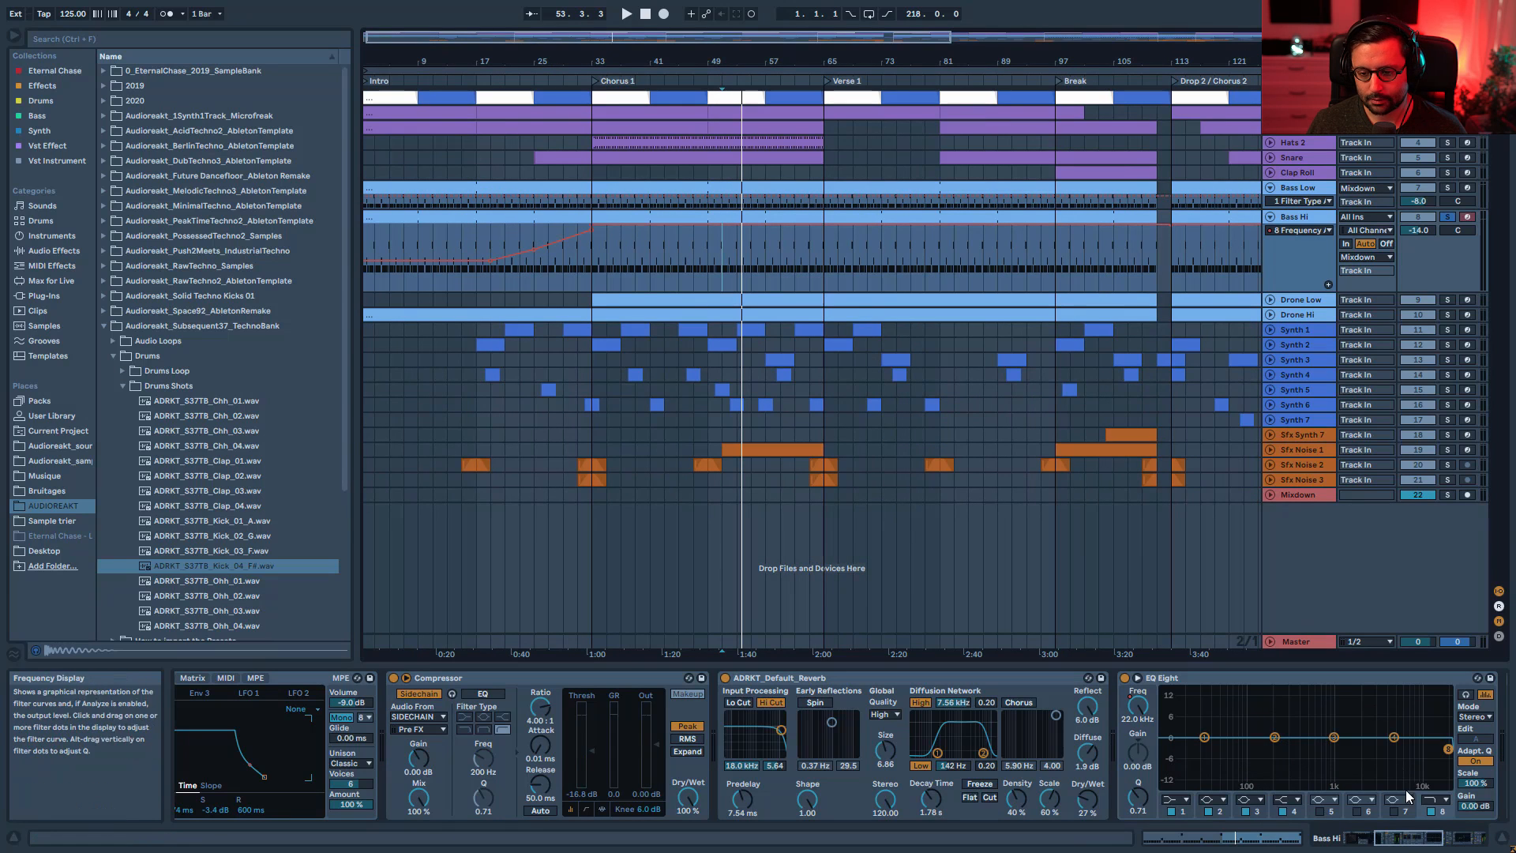
drag(841, 38, 1342, 41)
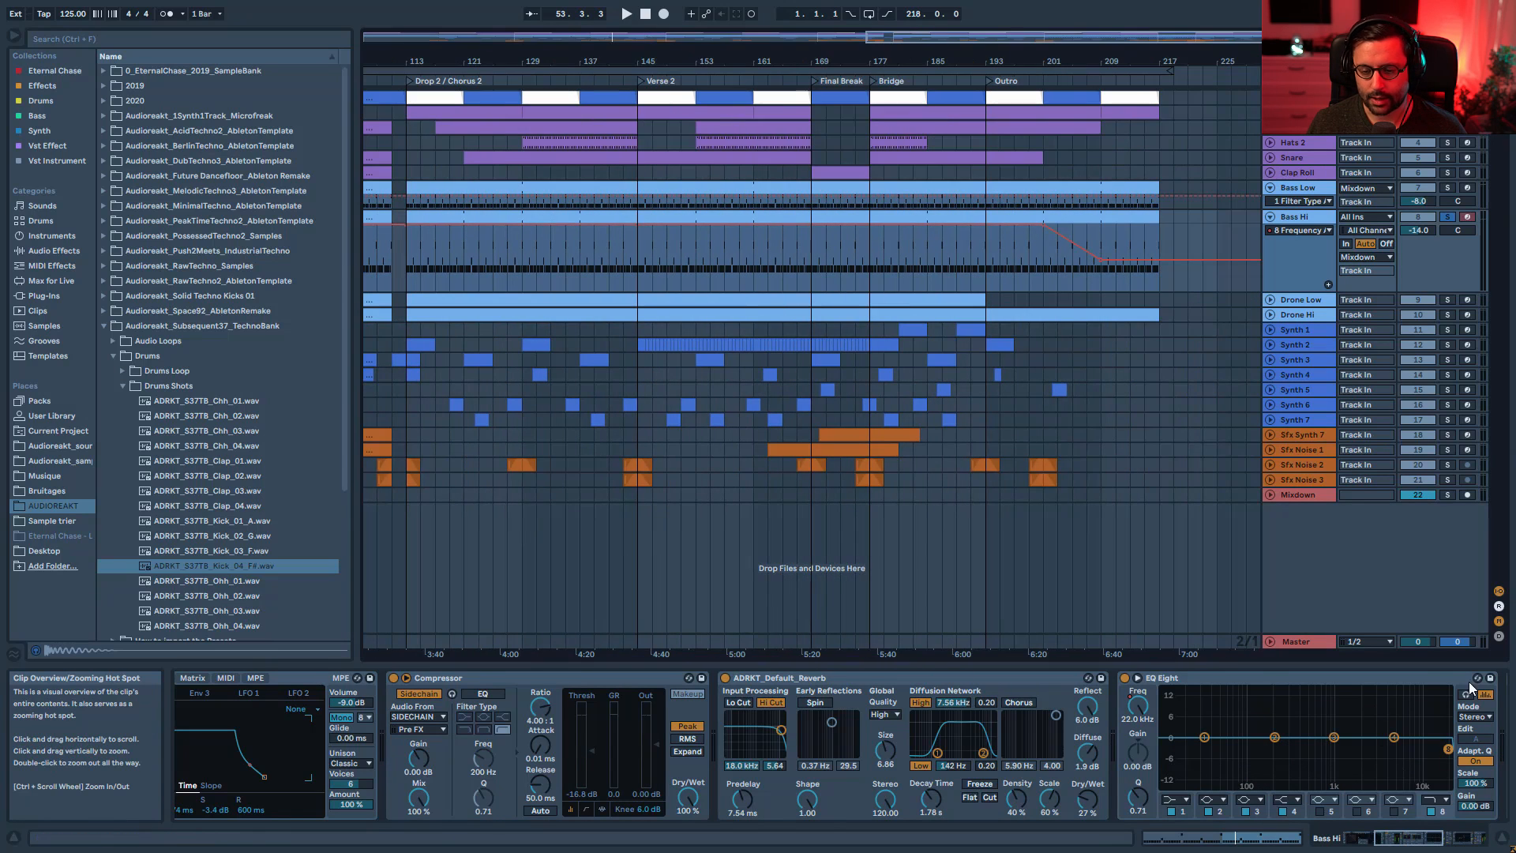
- Switch on the second EQ Eight, after the Utility, while Bass Hi plays
click(1466, 839)
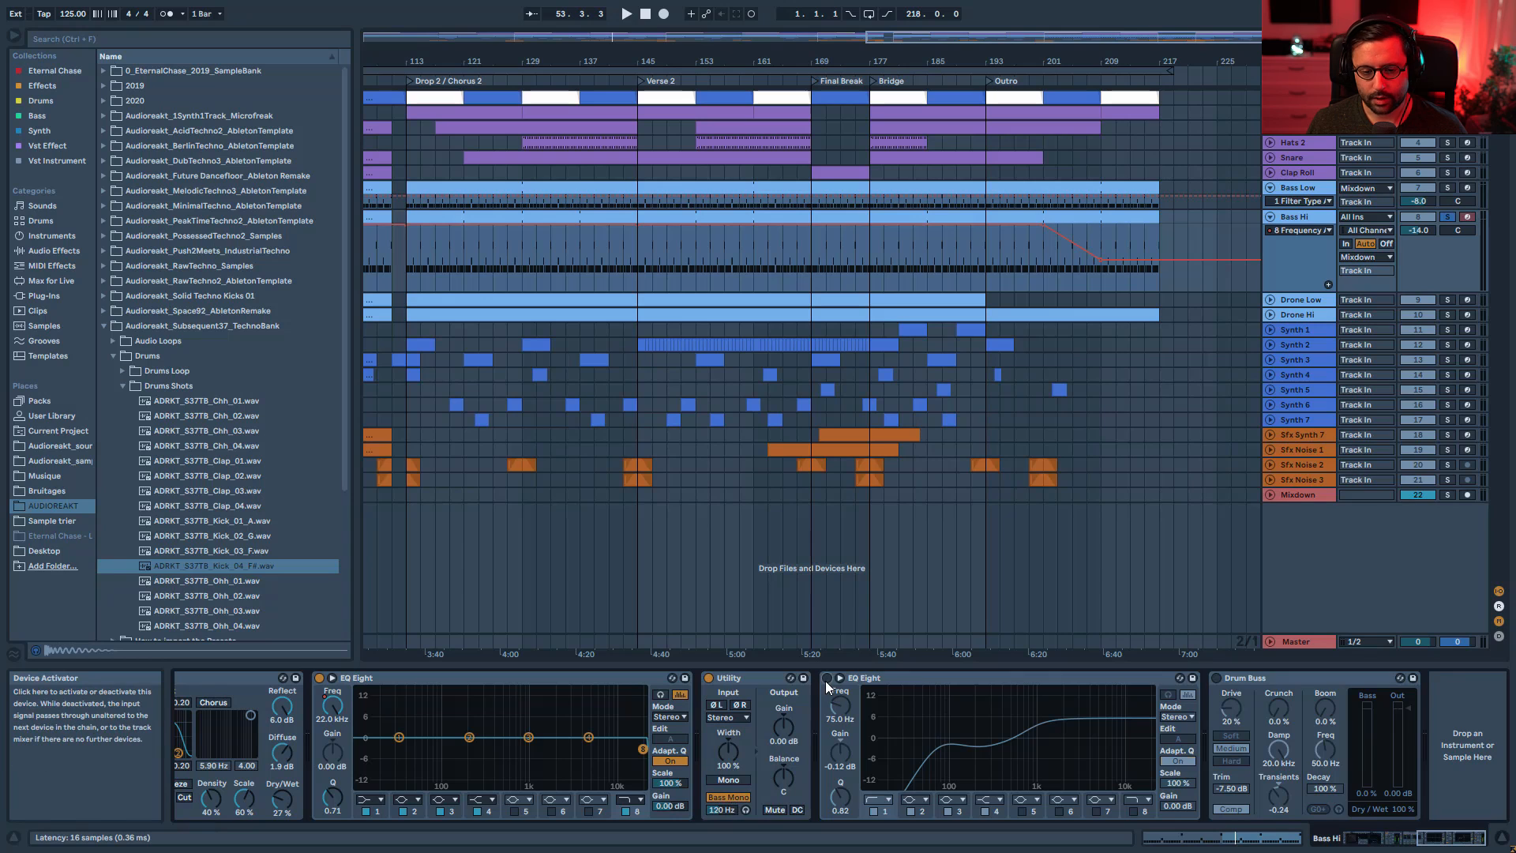
key(space)
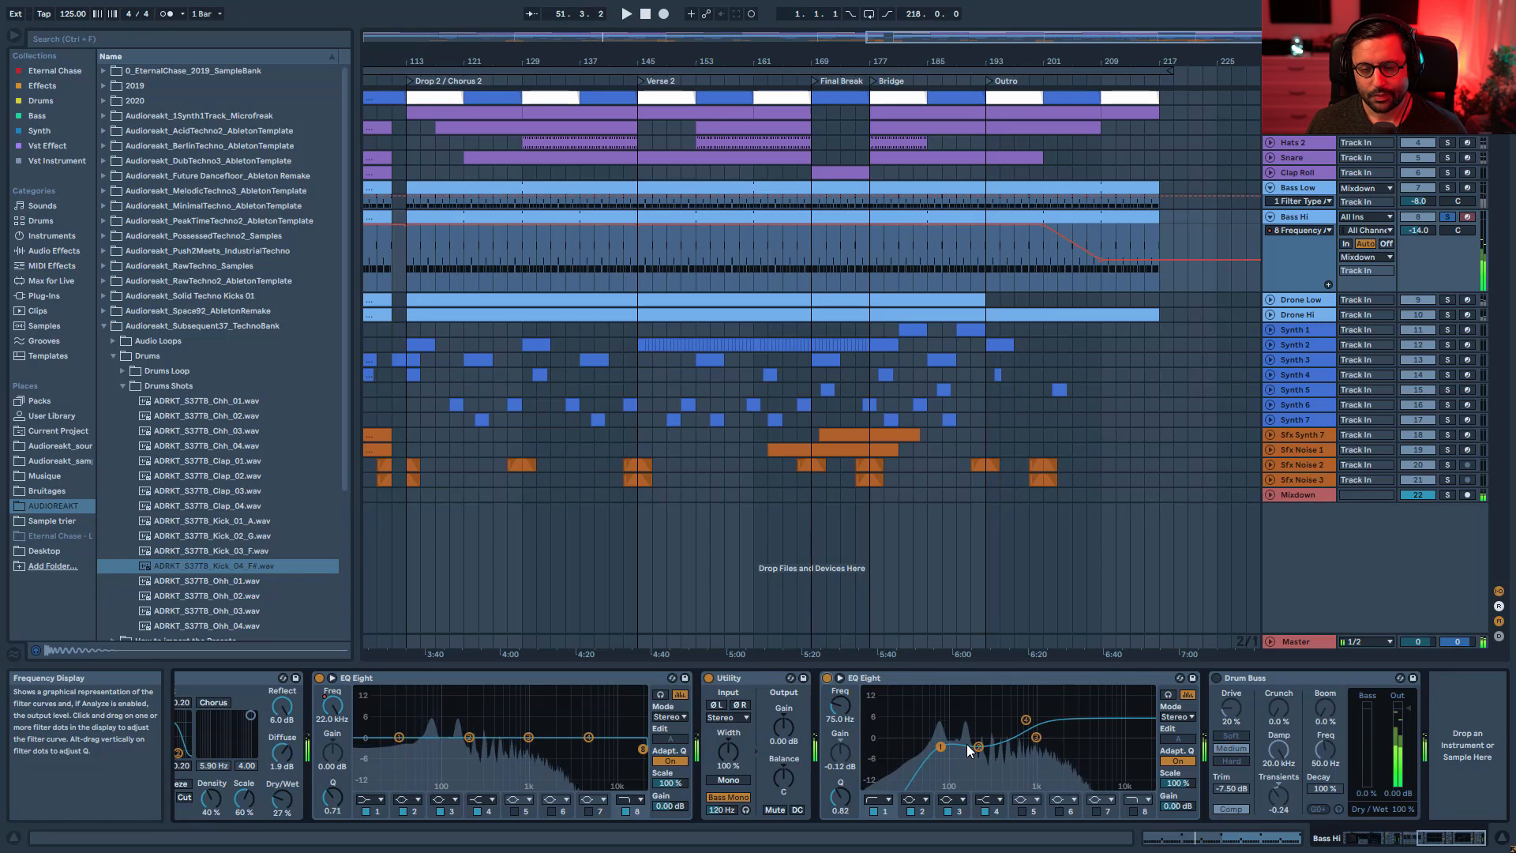
key(space)
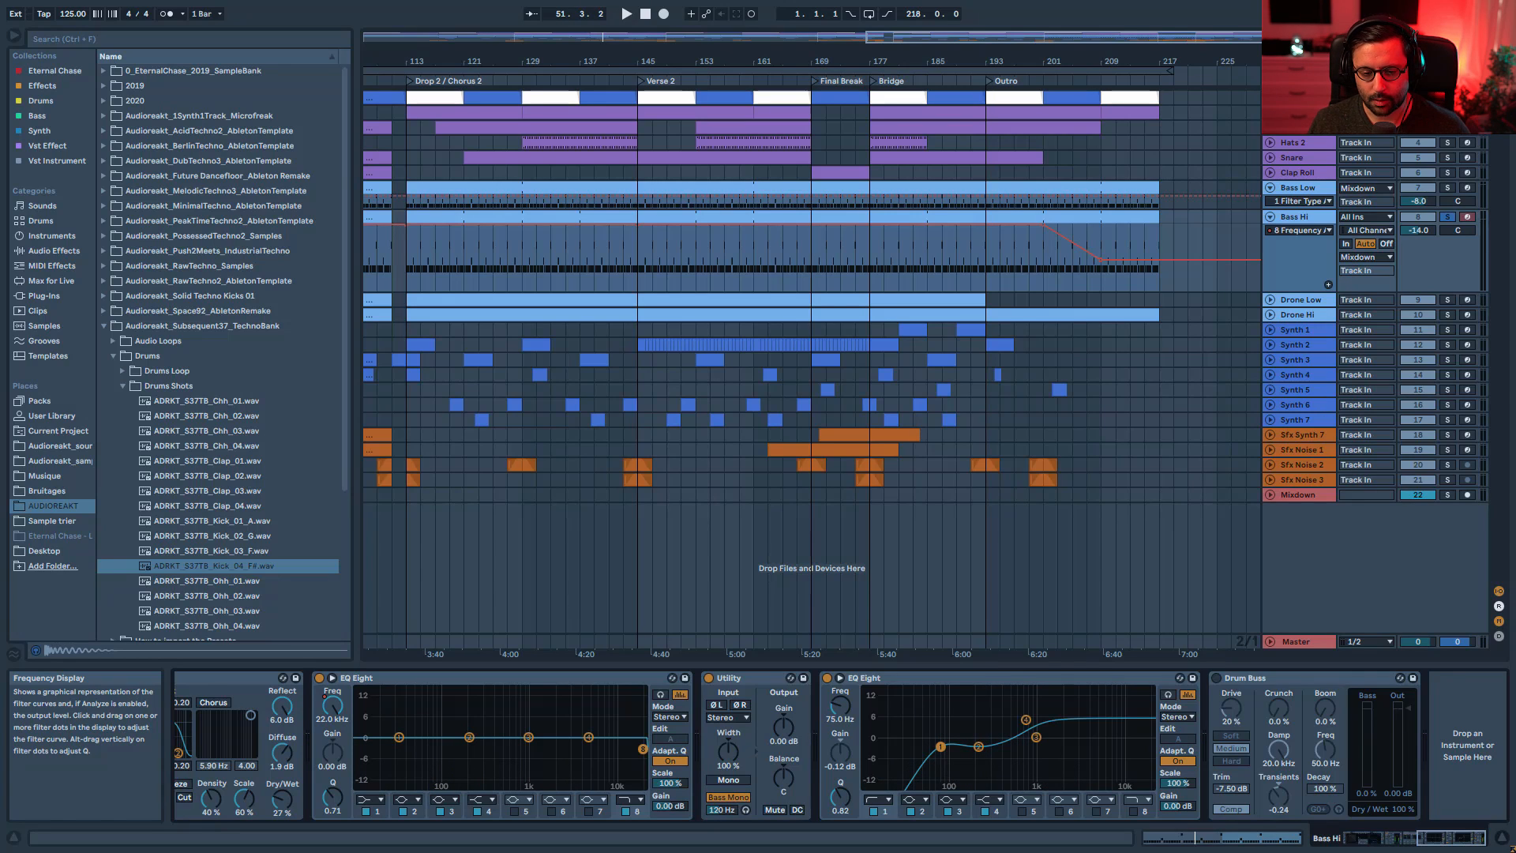
- Switch on the Drum Buss at the end of the Bass Hi chain during playback
key(space)
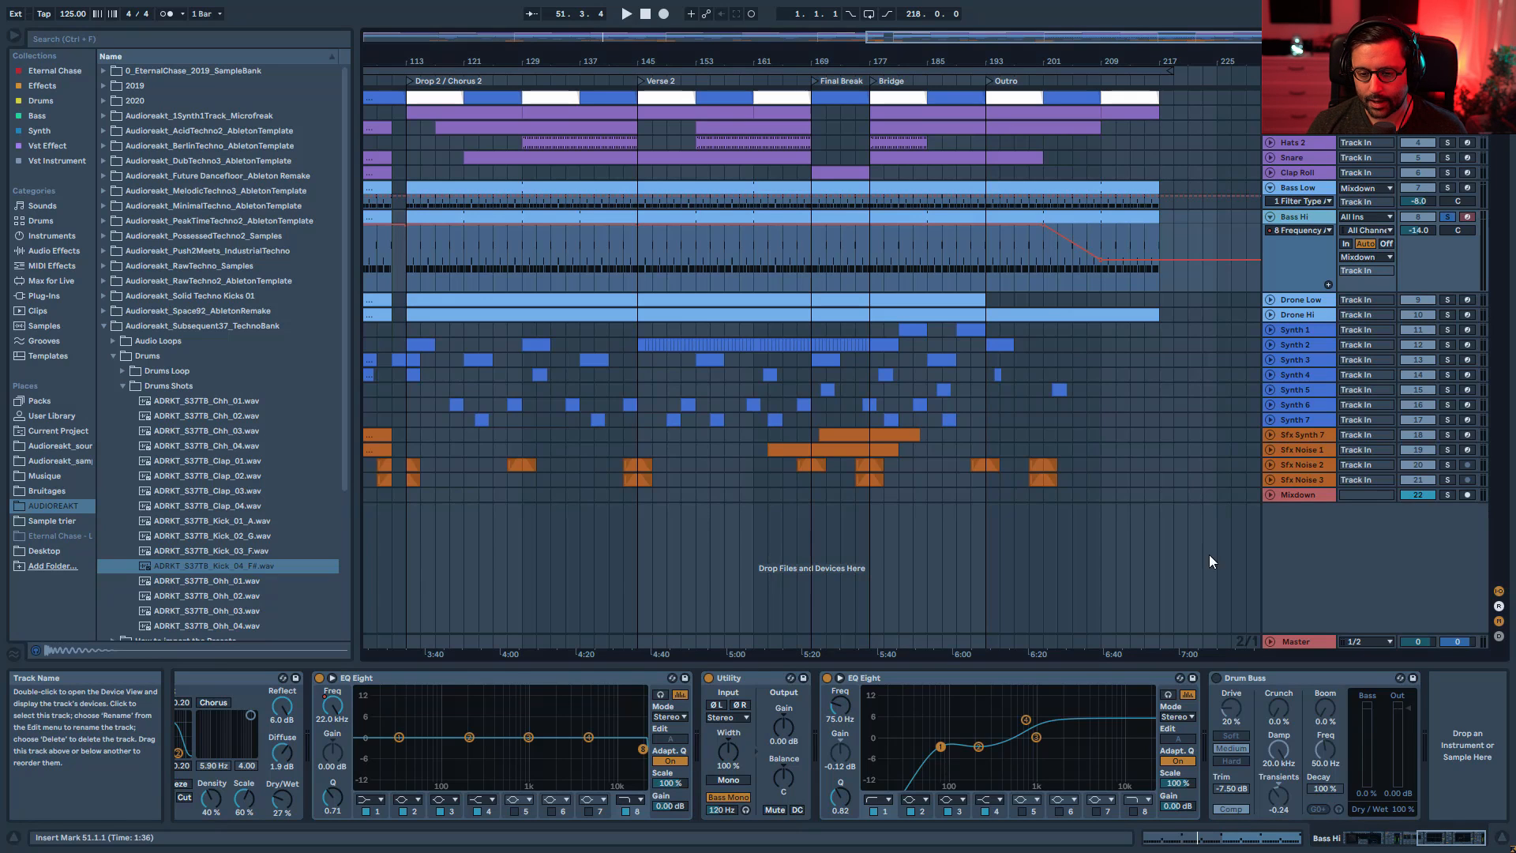
key(space)
click(1217, 678)
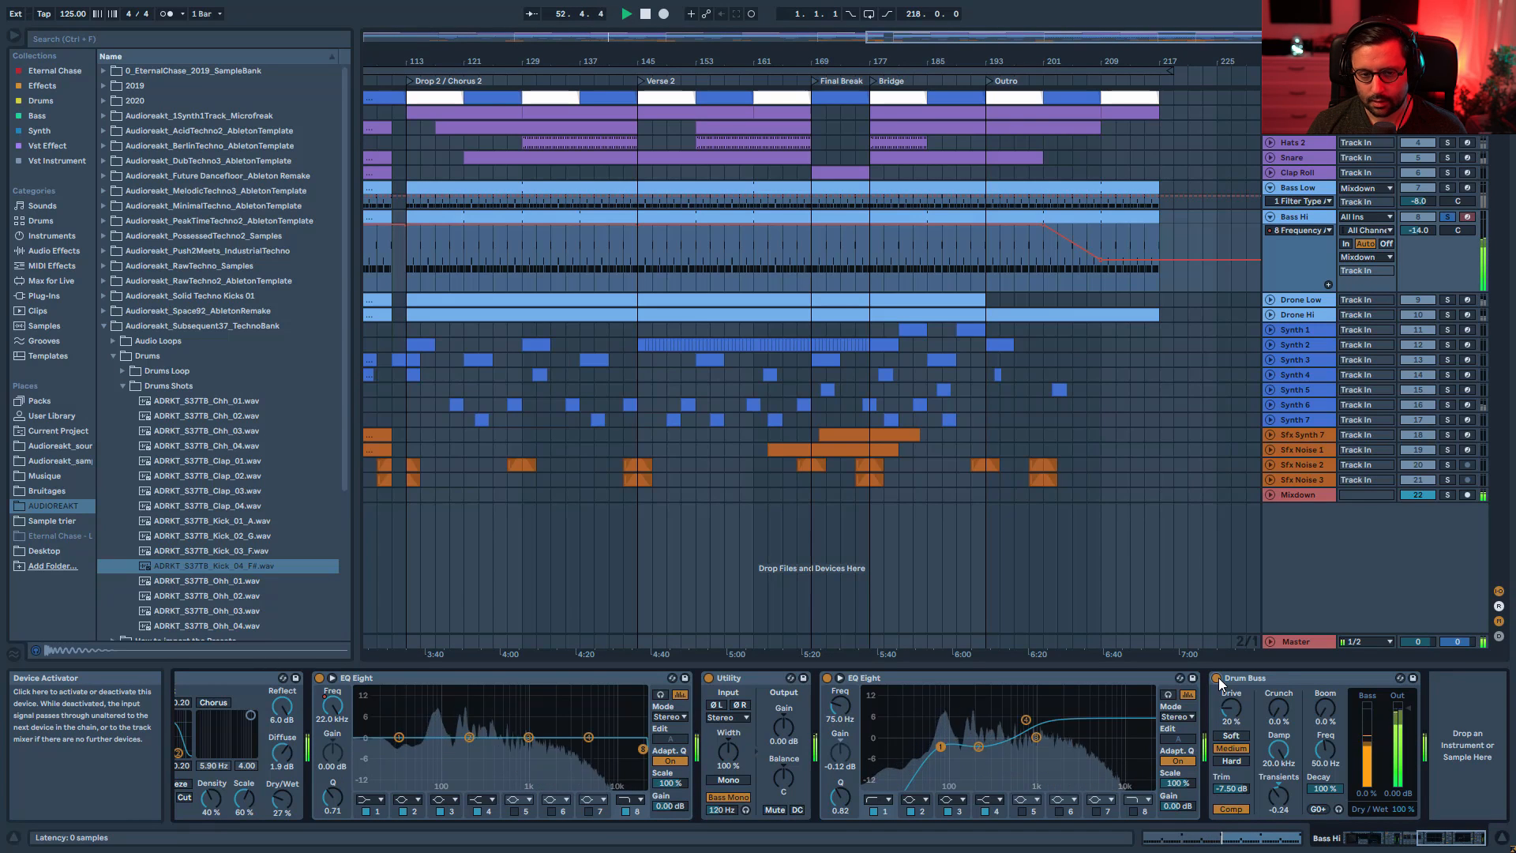
key(space)
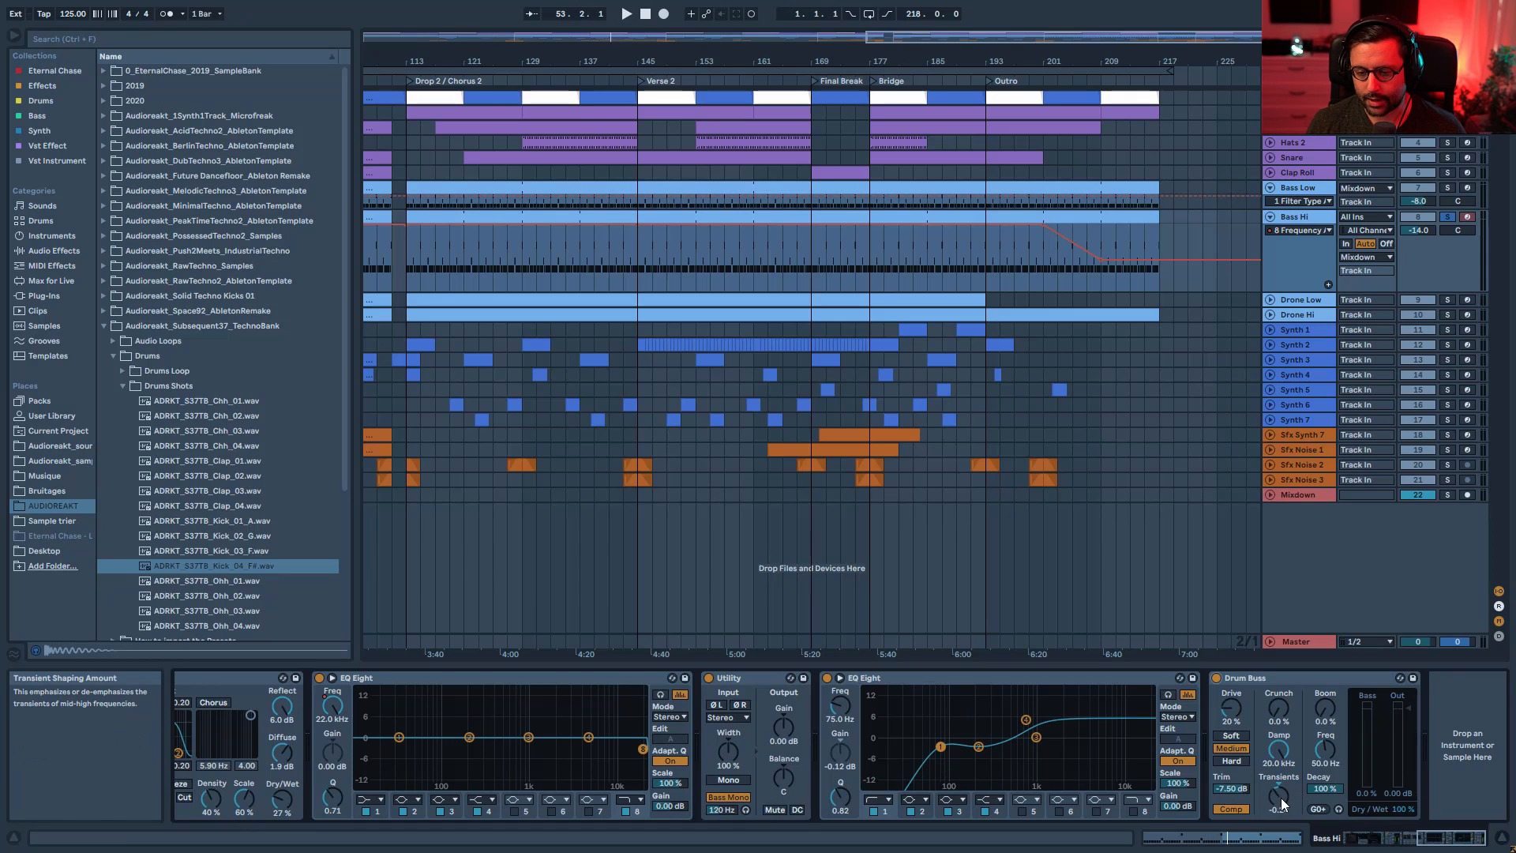
- Play Bass Hi while switching the Drum Buss off and back on to compare the sound
key(space)
click(1217, 678)
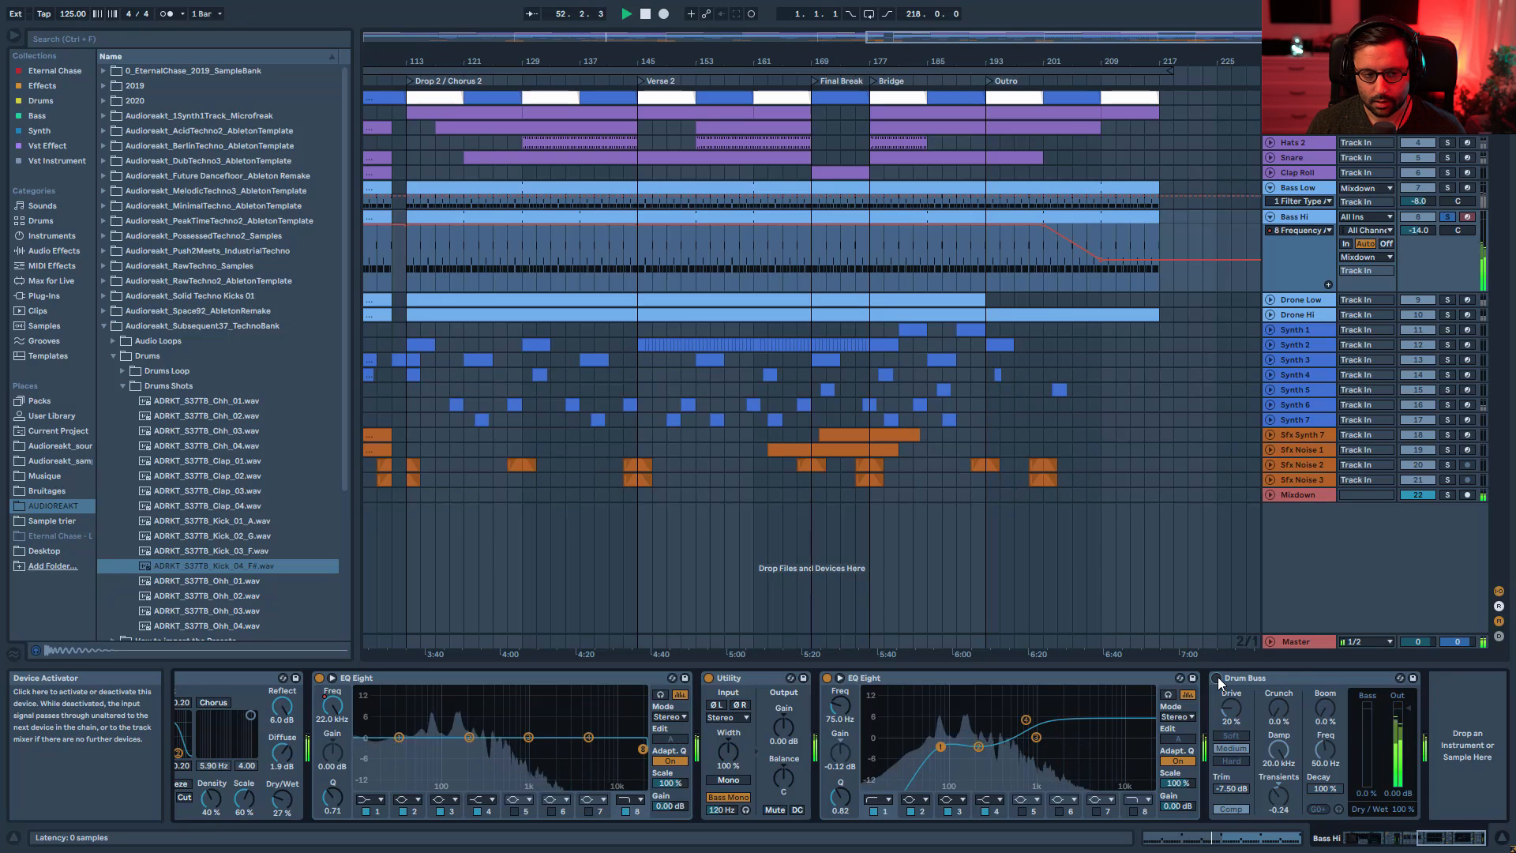
click(1217, 678)
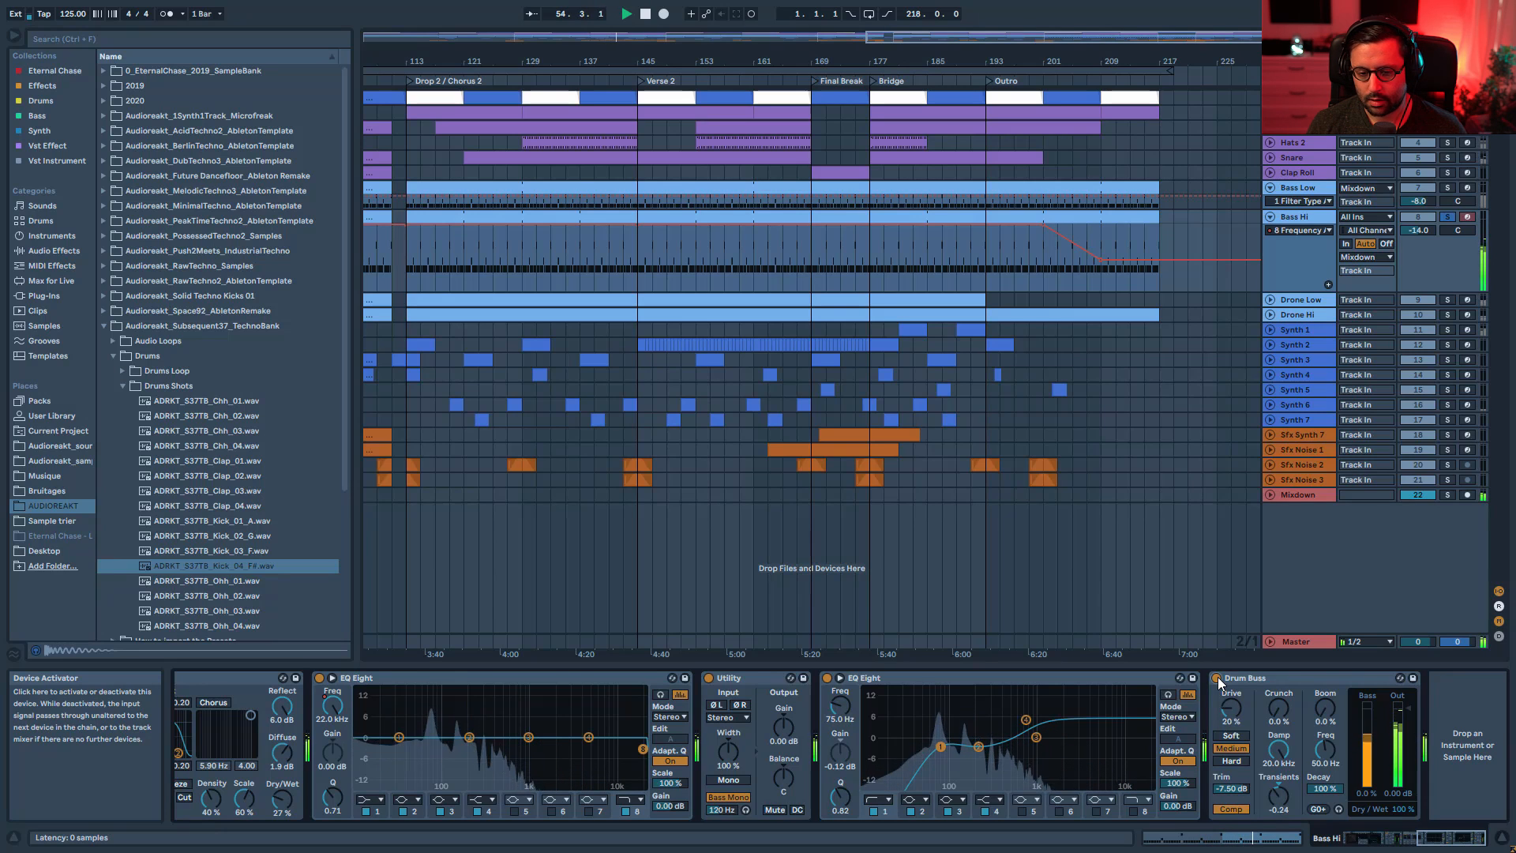
key(space)
- Solo Bass Low and play it while viewing its MIDI clip and device chain
click(1299, 188)
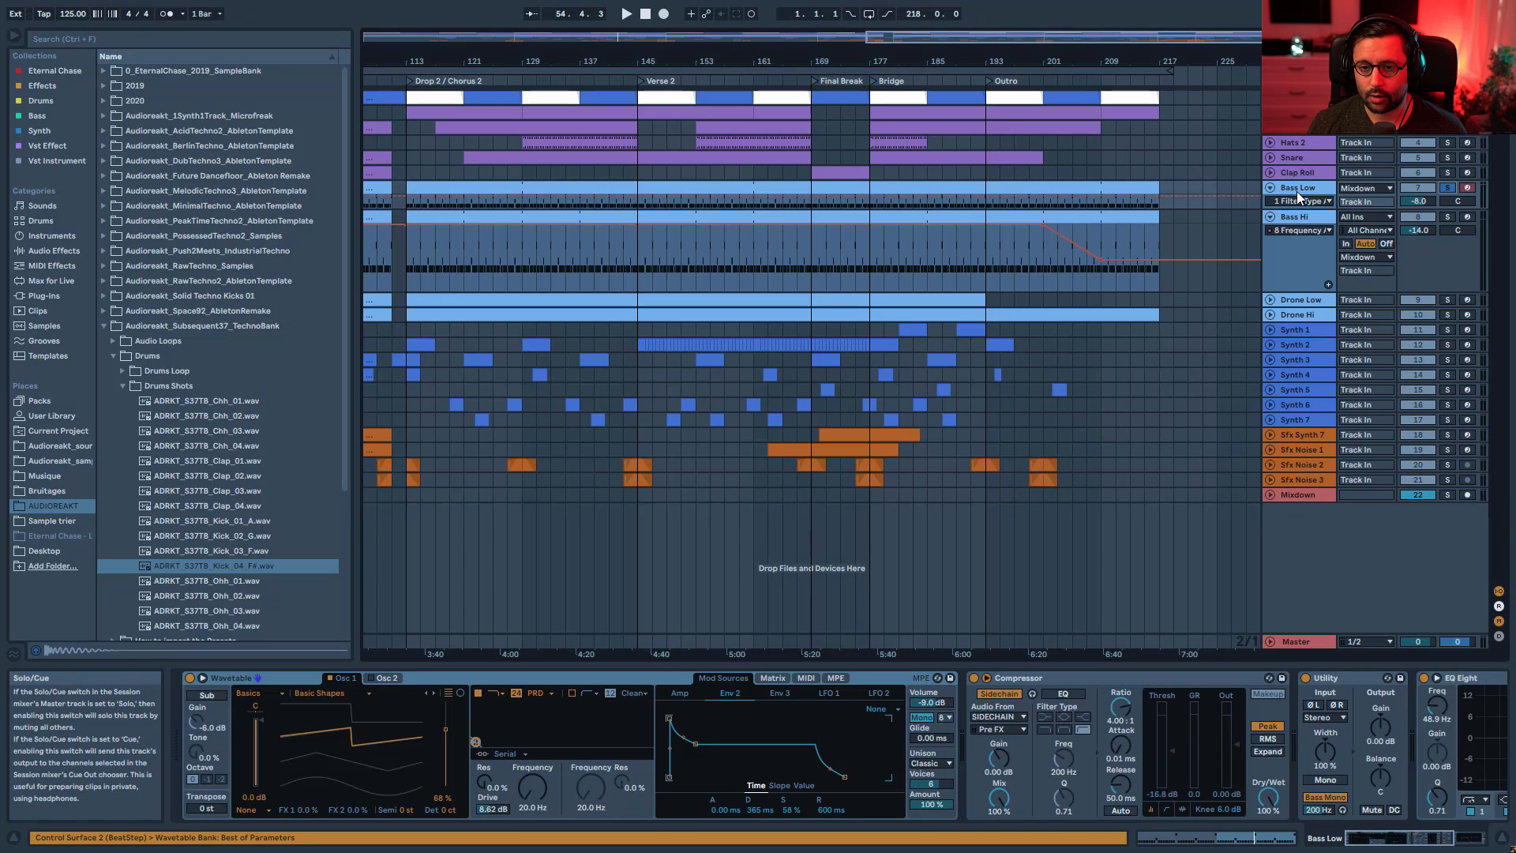
click(803, 192)
key(space)
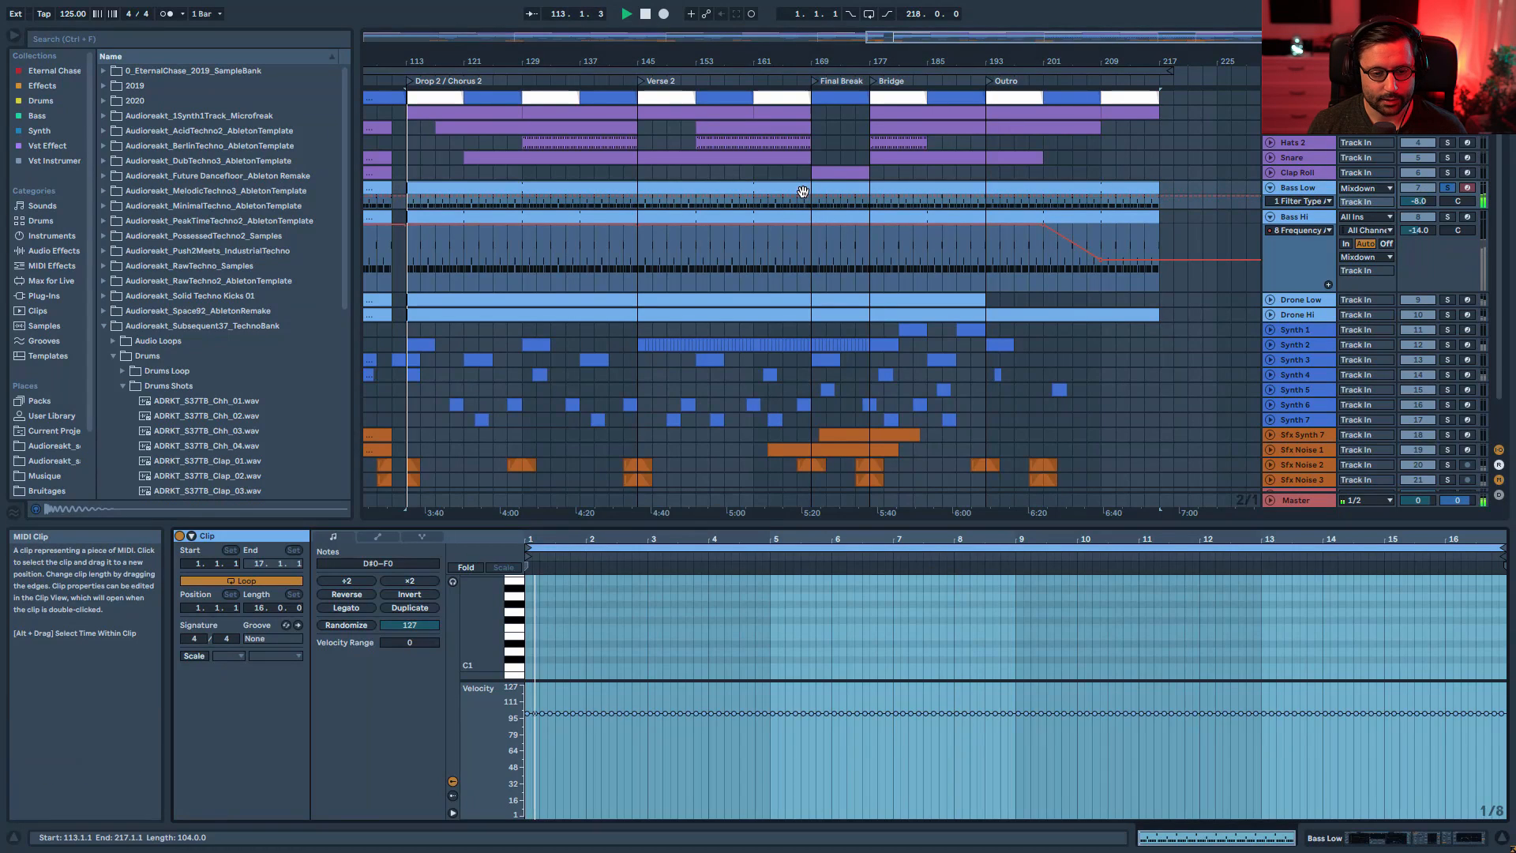
click(1296, 184)
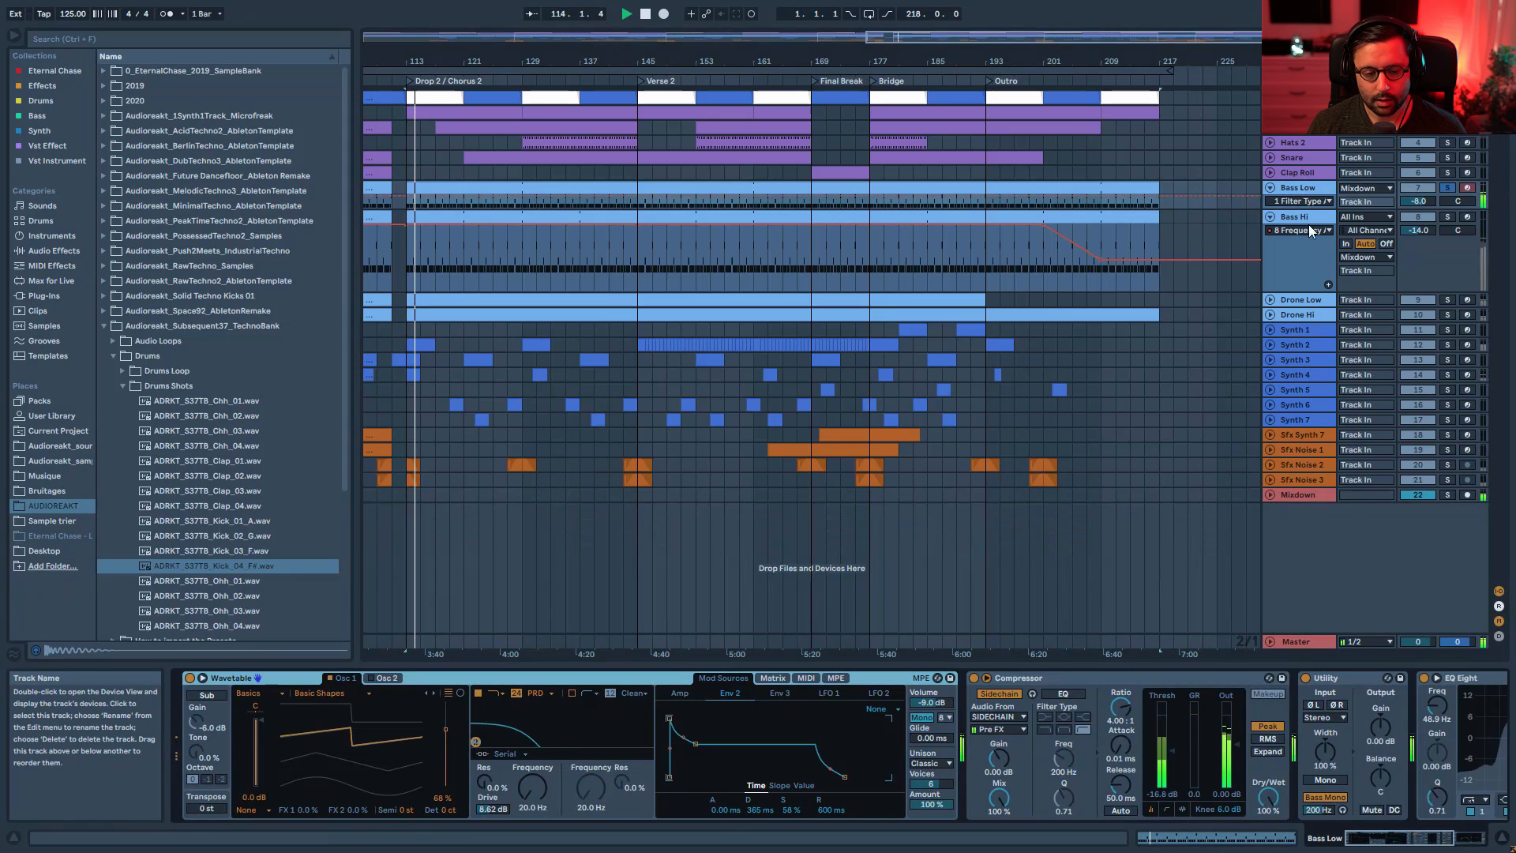
- Examine the modulation matrix and Amp envelope of Bass Low's Wavetable
key(space)
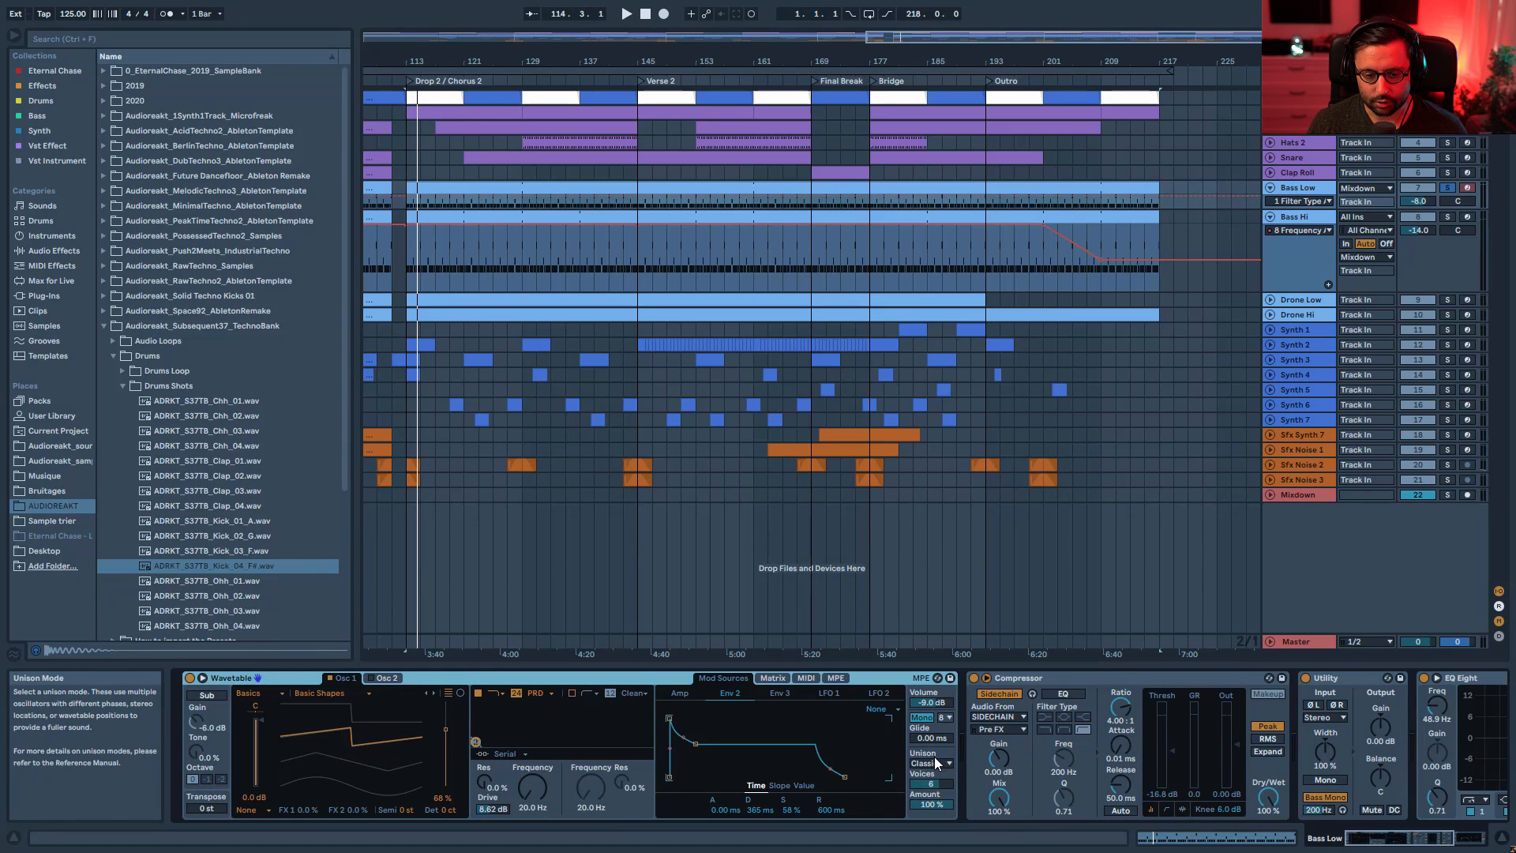
click(774, 681)
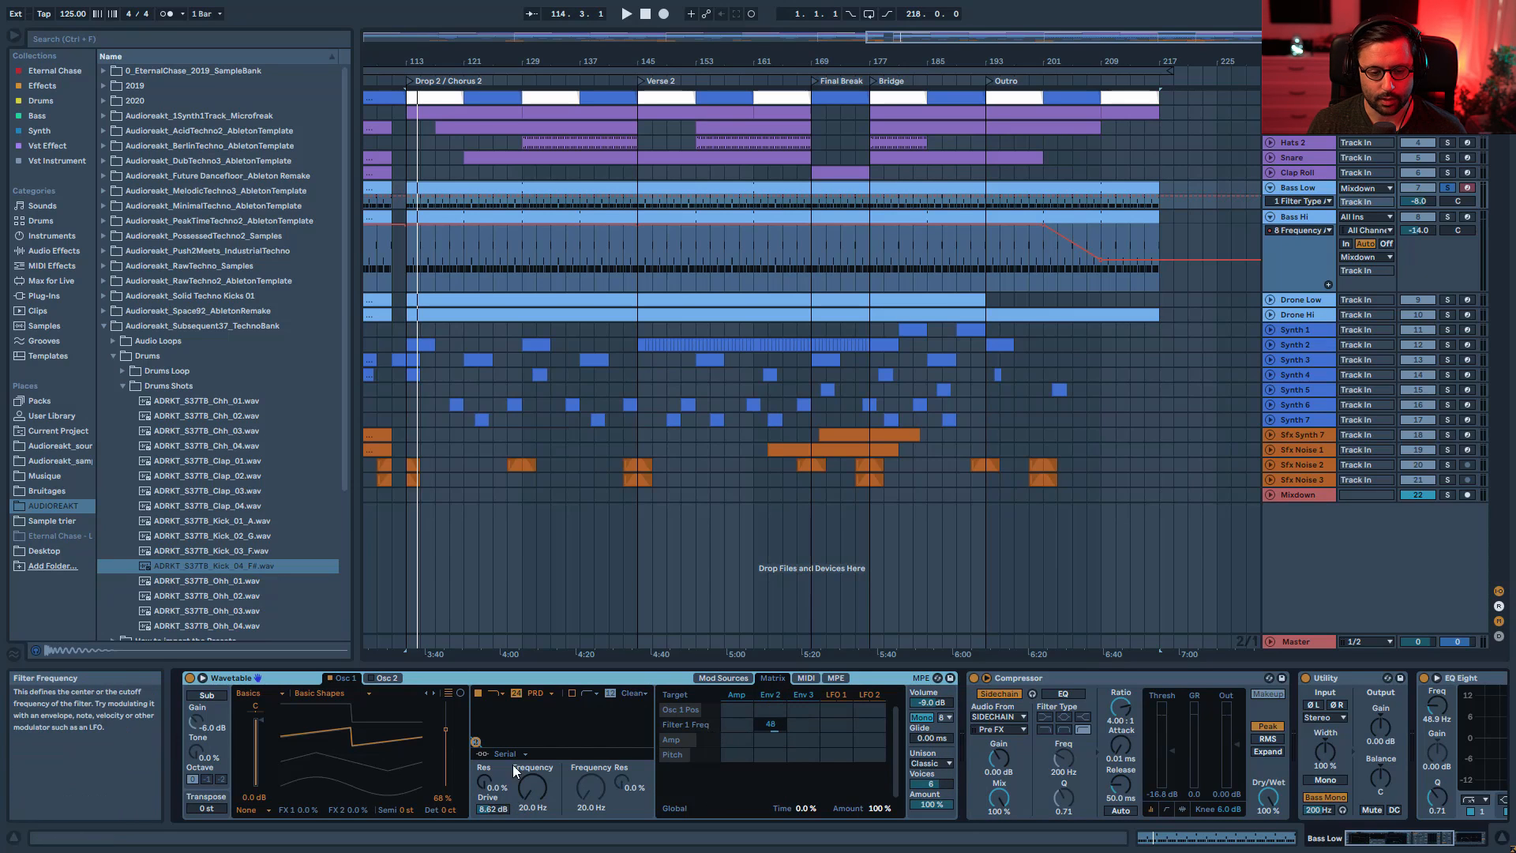
click(731, 678)
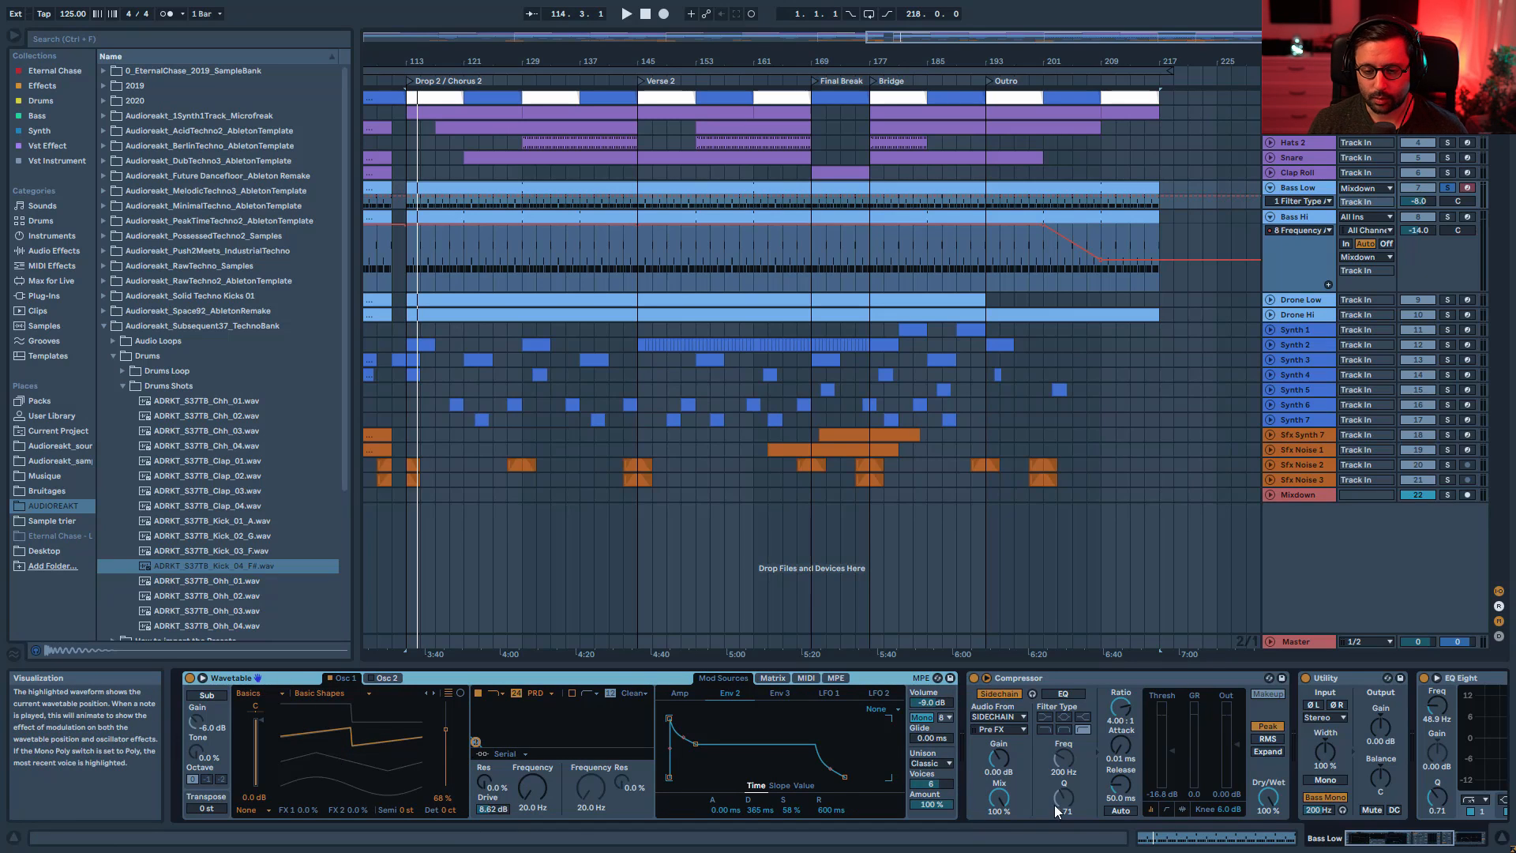
- Switch on the EQ Eight at the end of the Bass Low chain during playback
click(1421, 844)
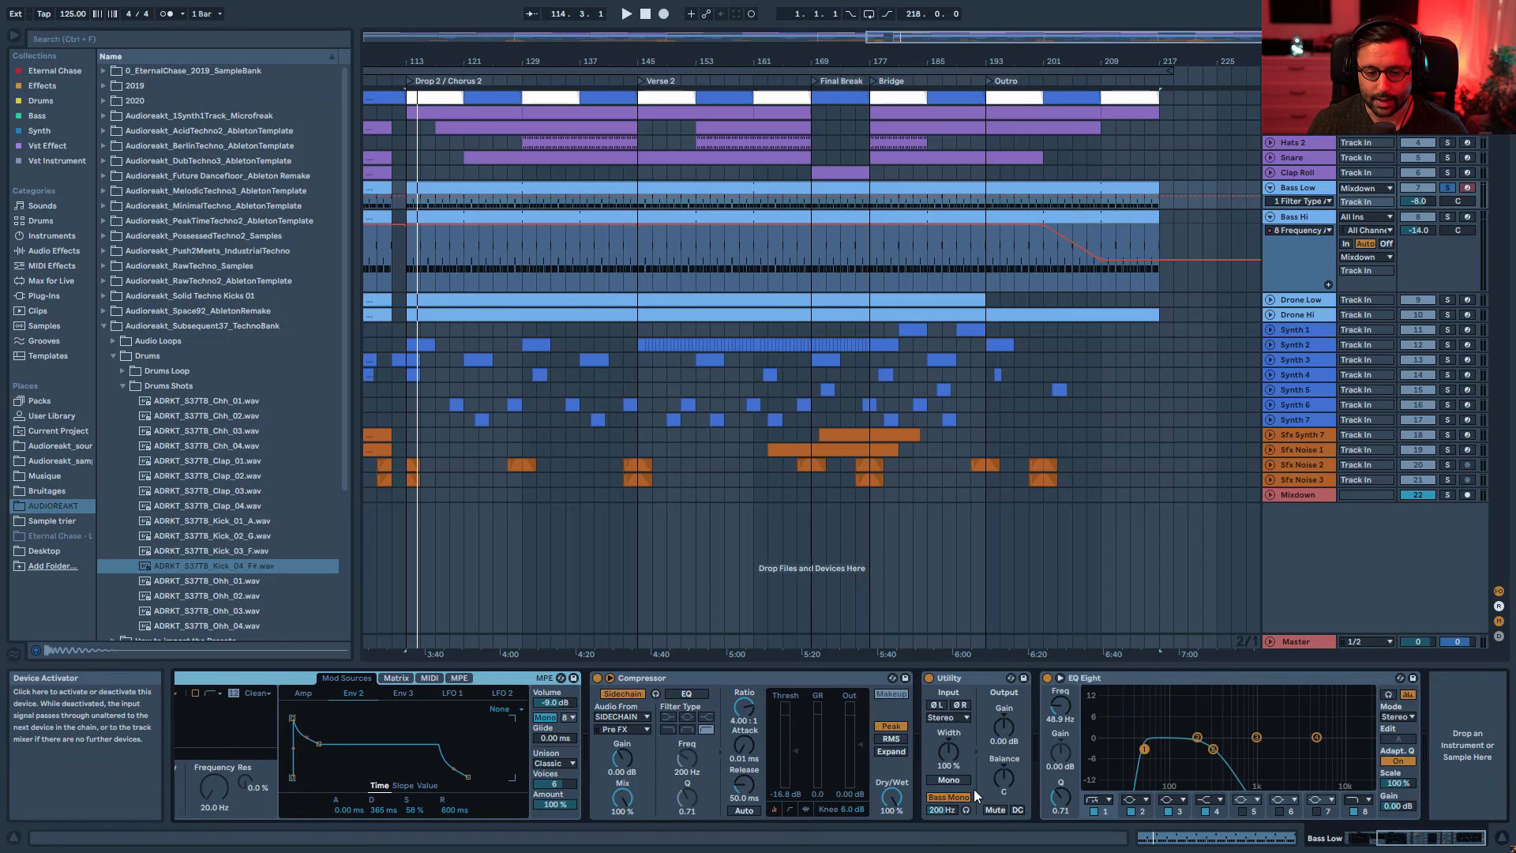
key(space)
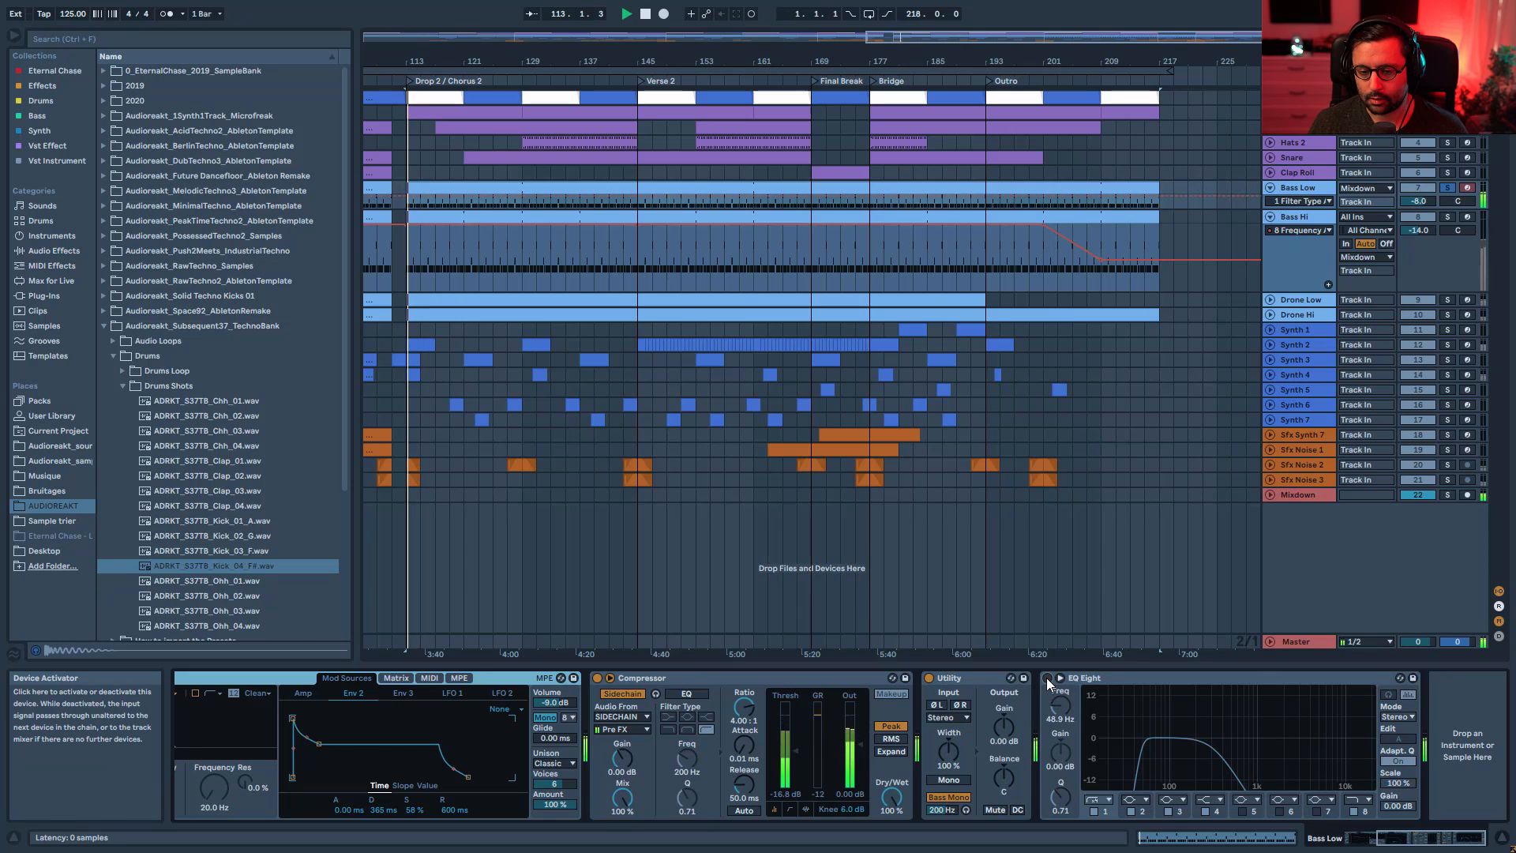
key(space)
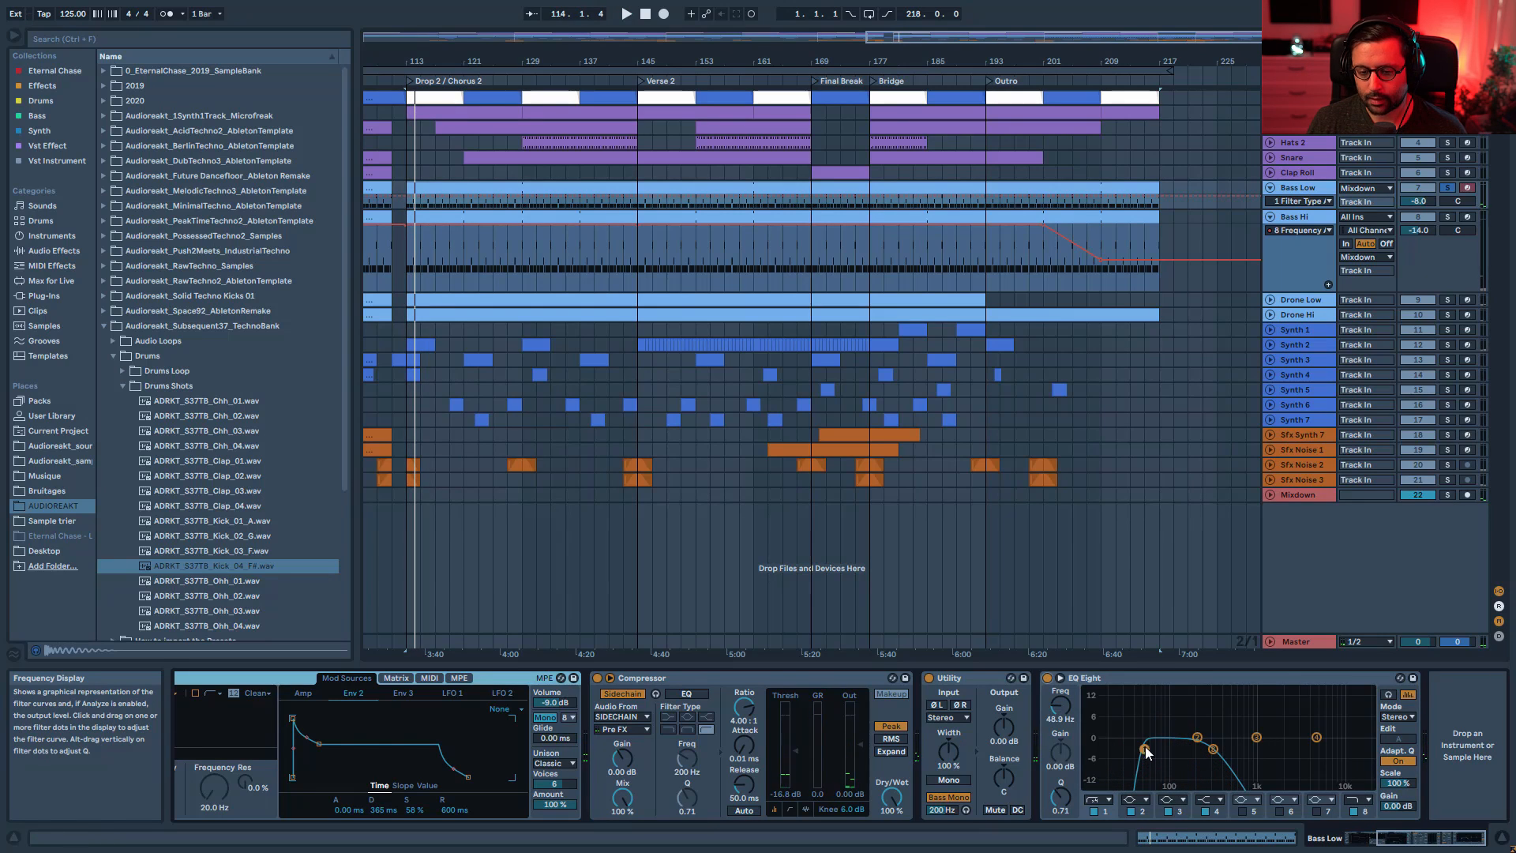
- Play Bass Low while switching band 1 of its EQ Eight off and back on to compare the low end
key(space)
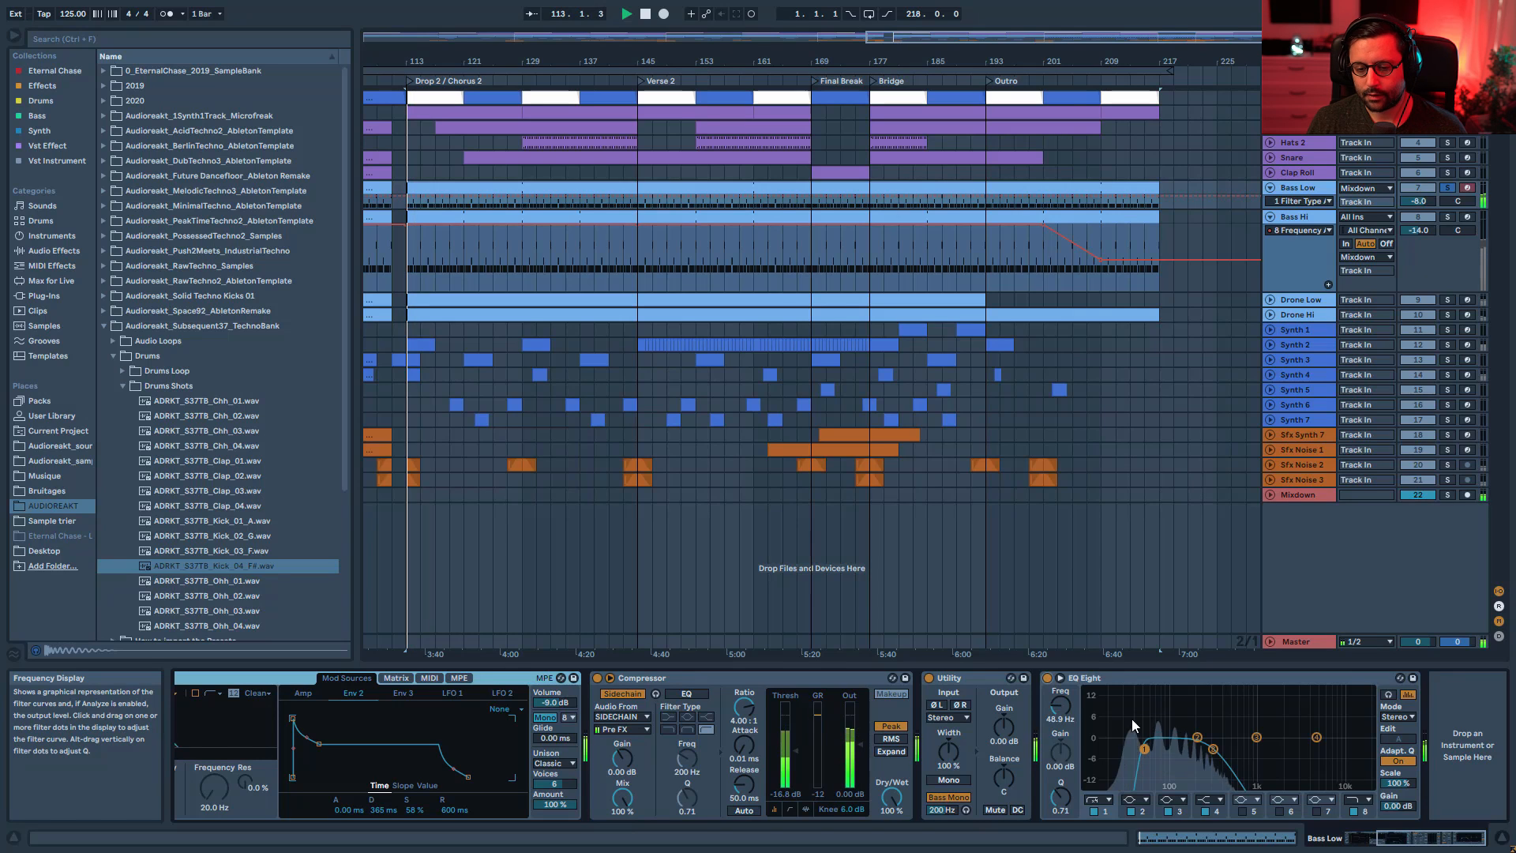
click(1094, 810)
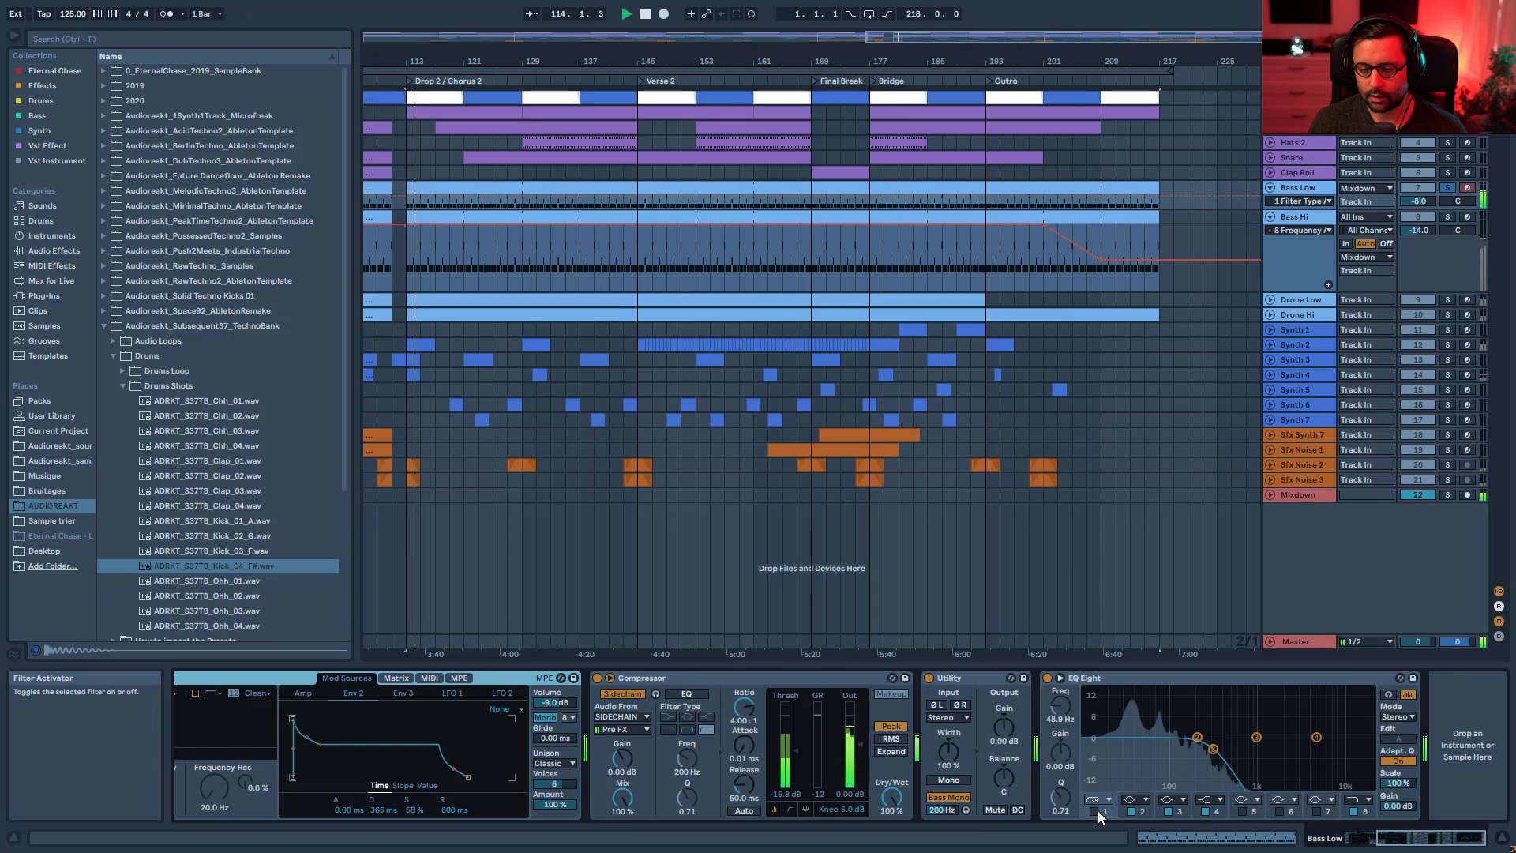
click(1097, 810)
key(space)
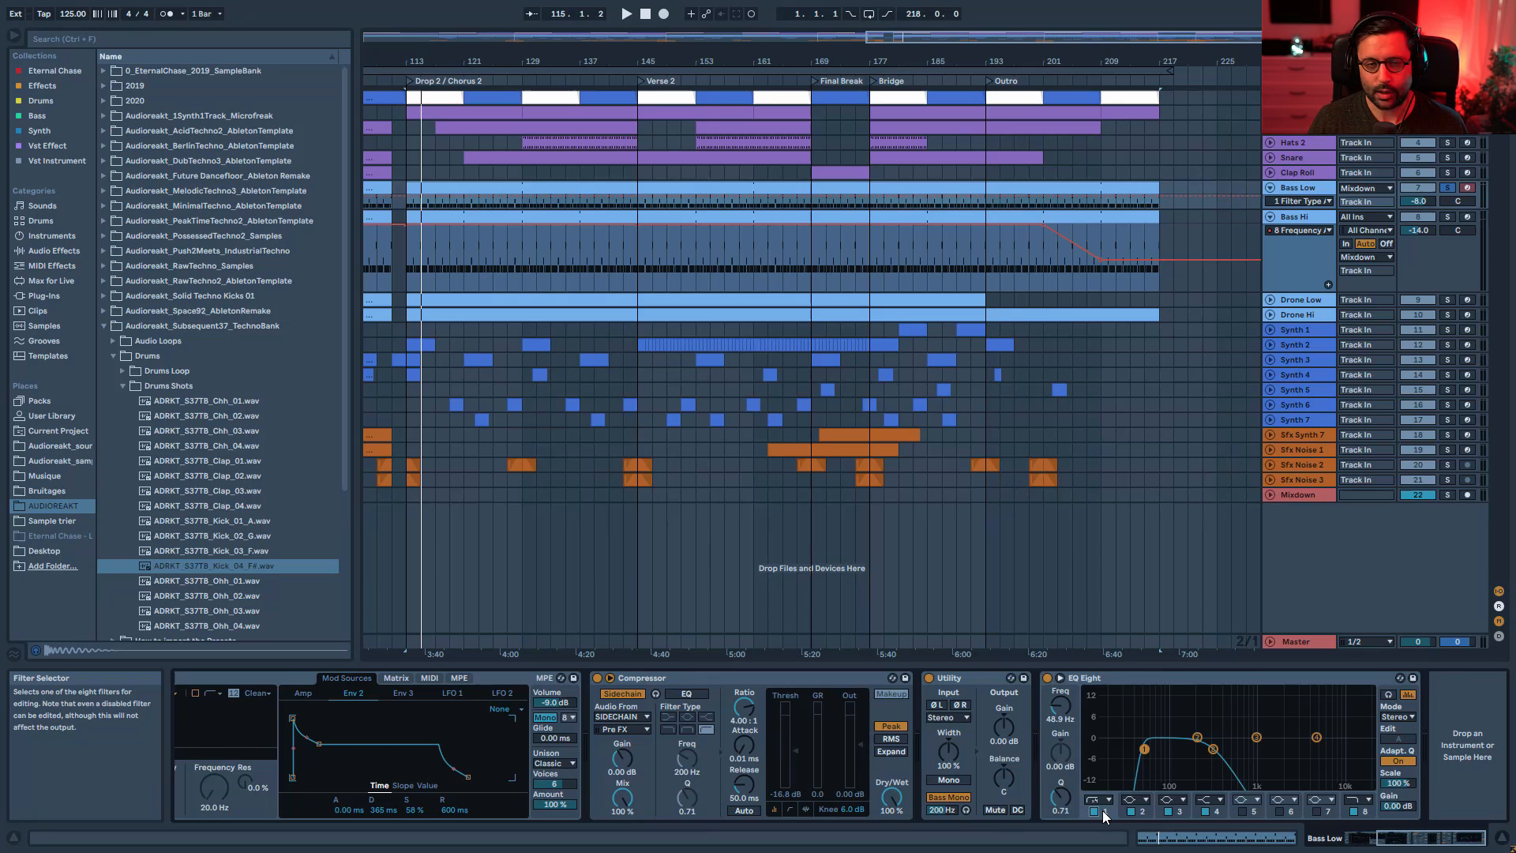
- Select band 8 of Bass Low's EQ Eight, and solo Bass Hi alongside Bass Low during playback
click(1363, 808)
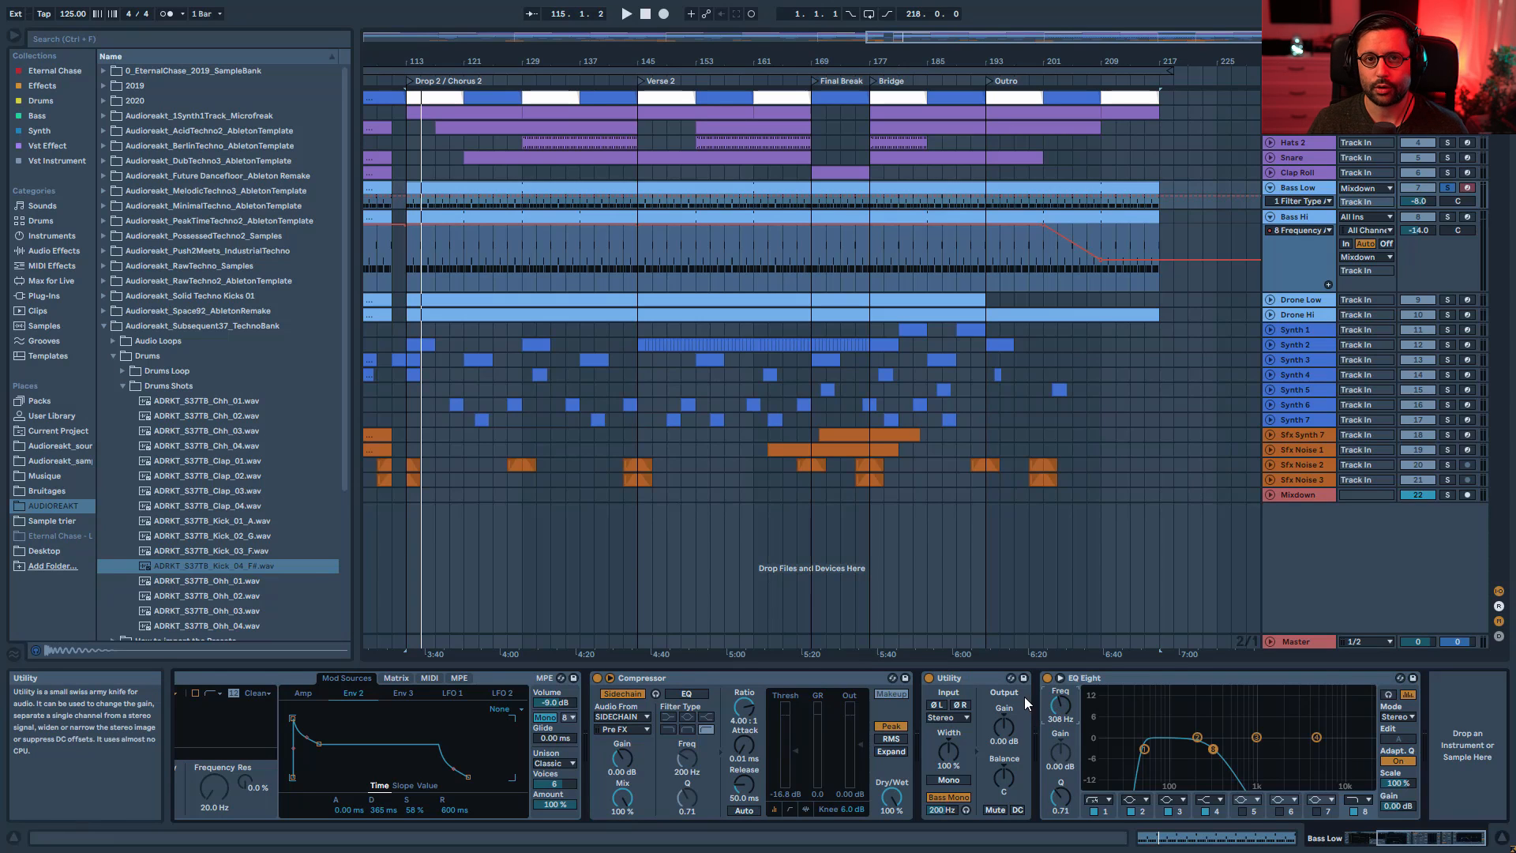
key(space)
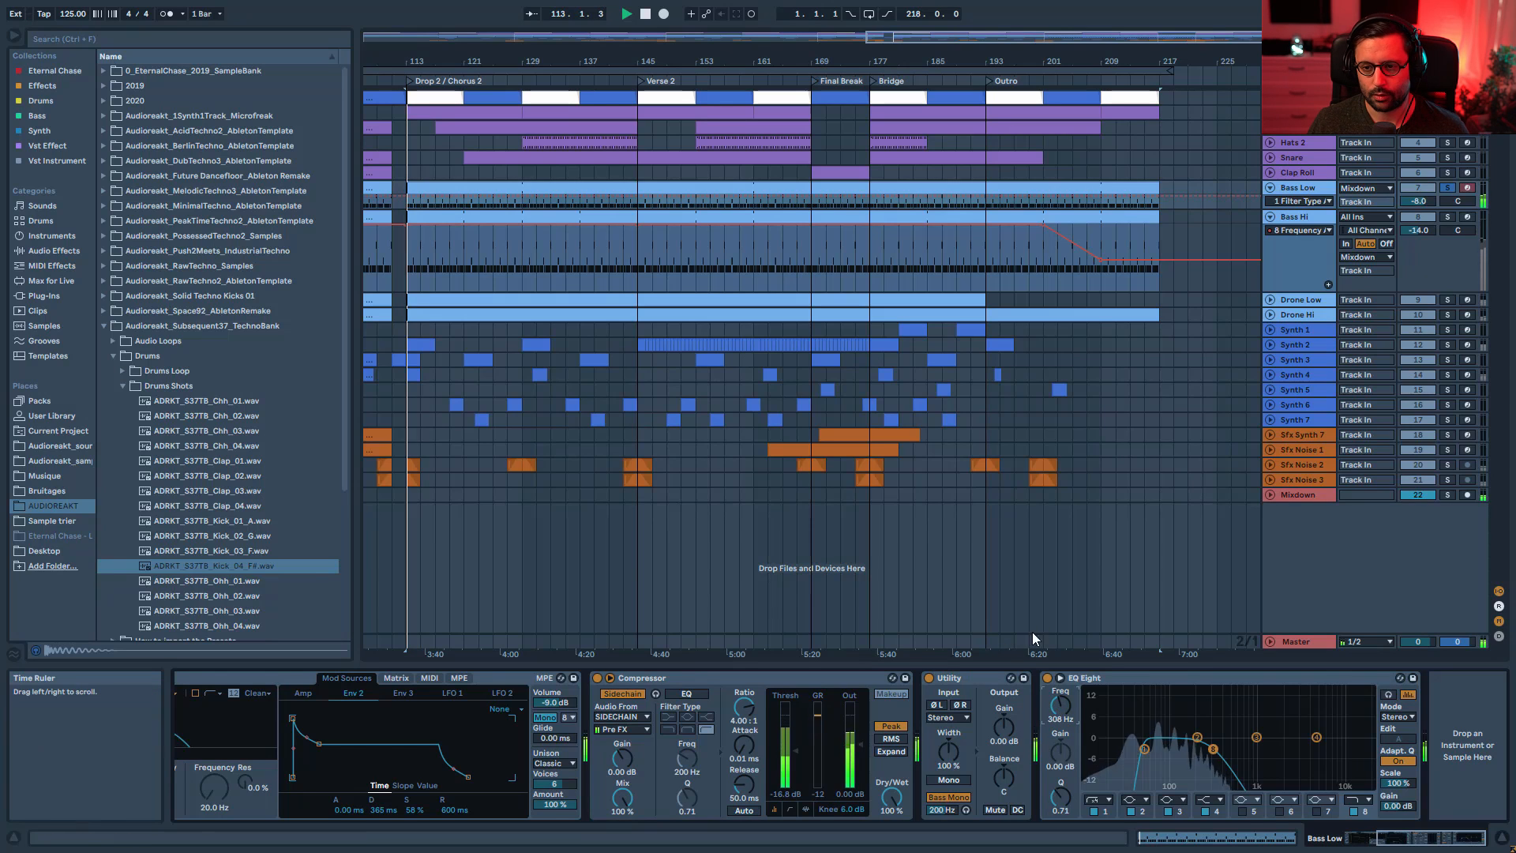
click(1448, 218)
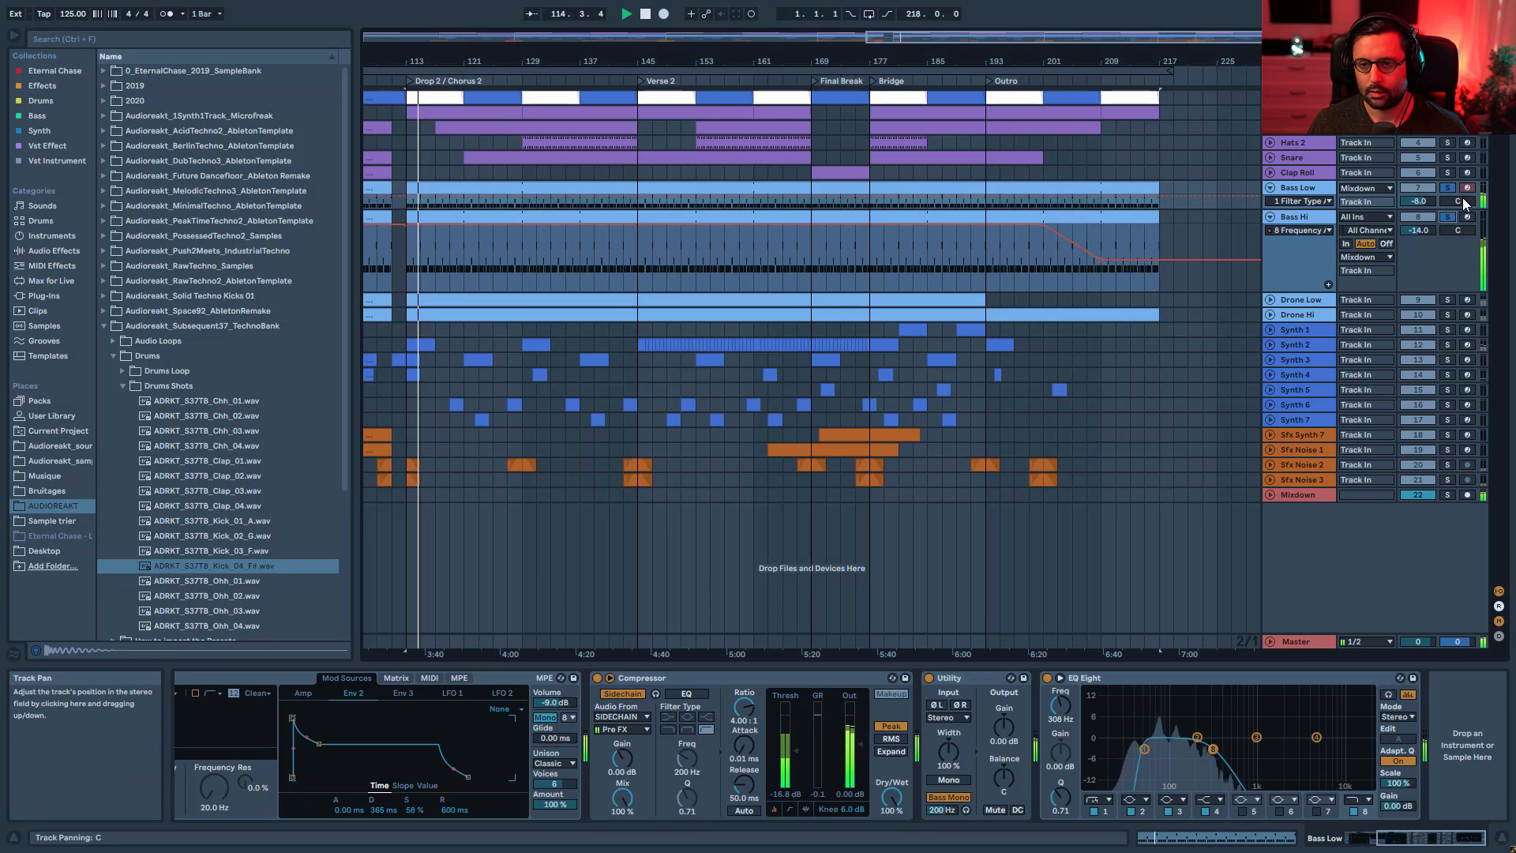
ctrl+click(1447, 97)
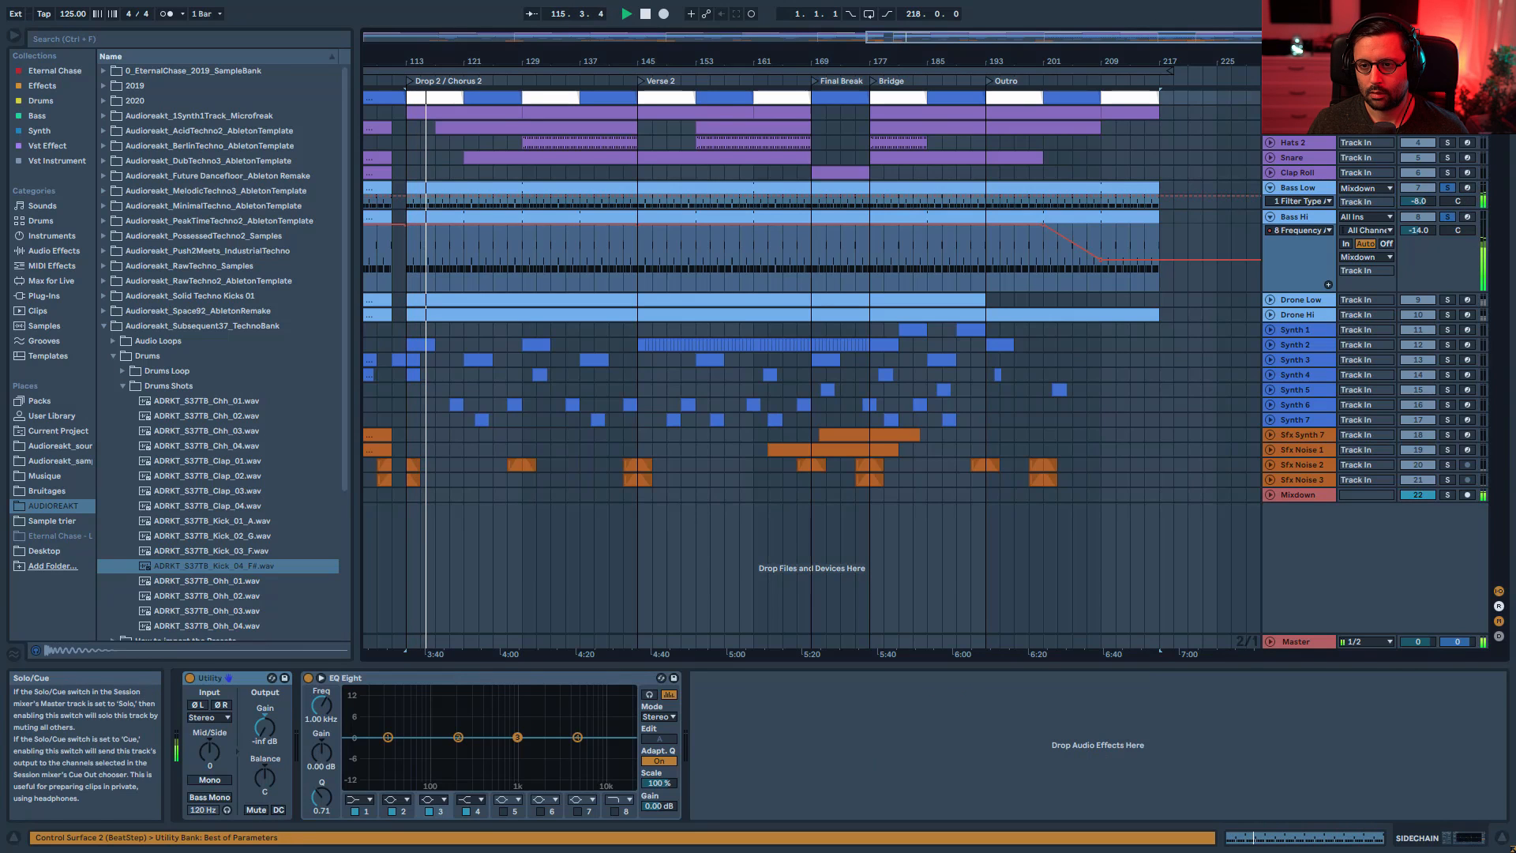
click(1312, 192)
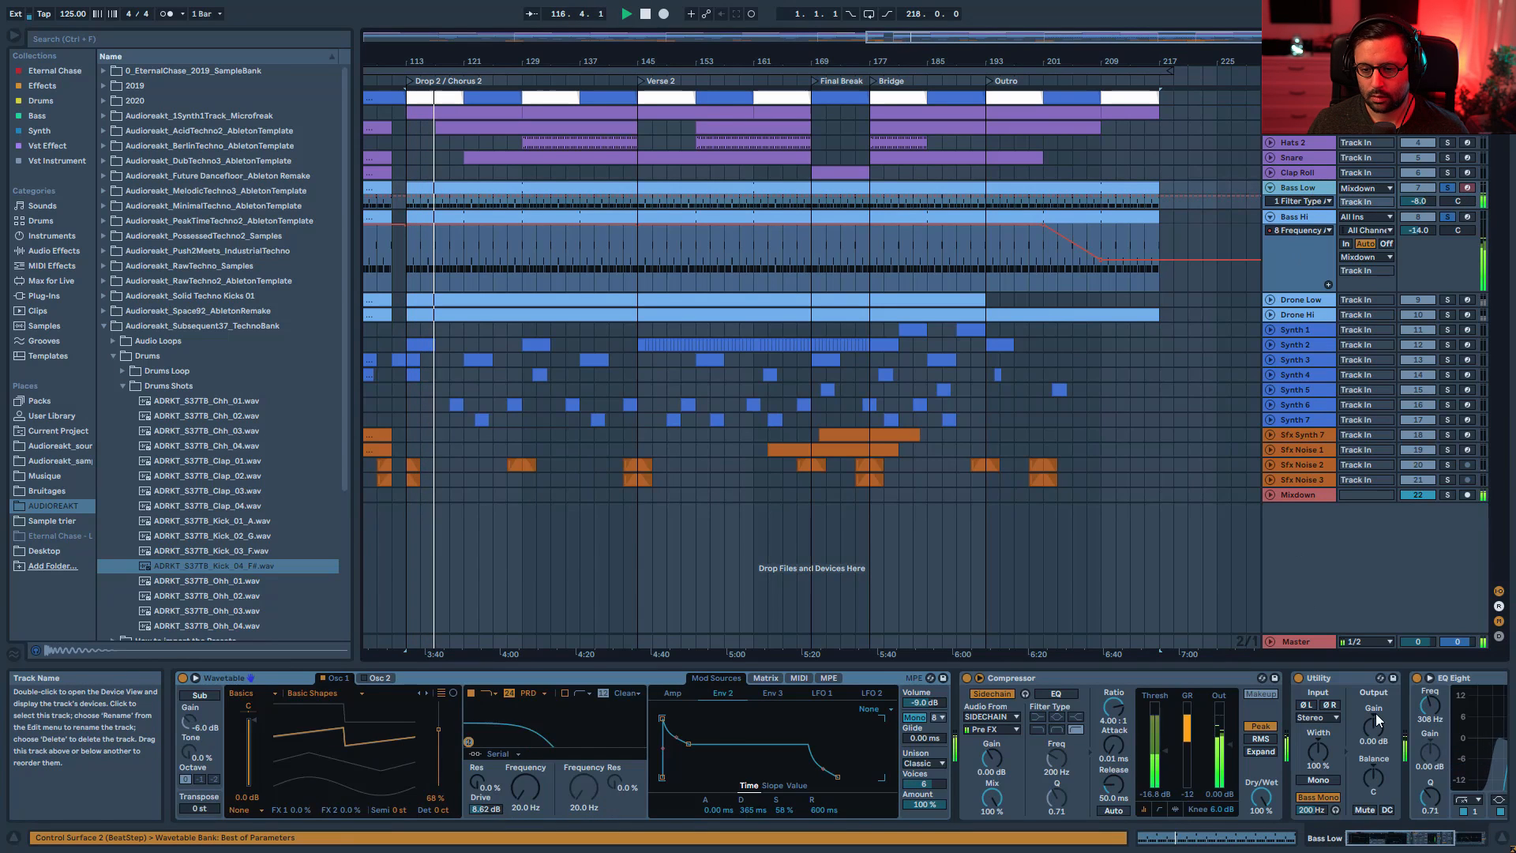
drag(1408, 839, 1428, 839)
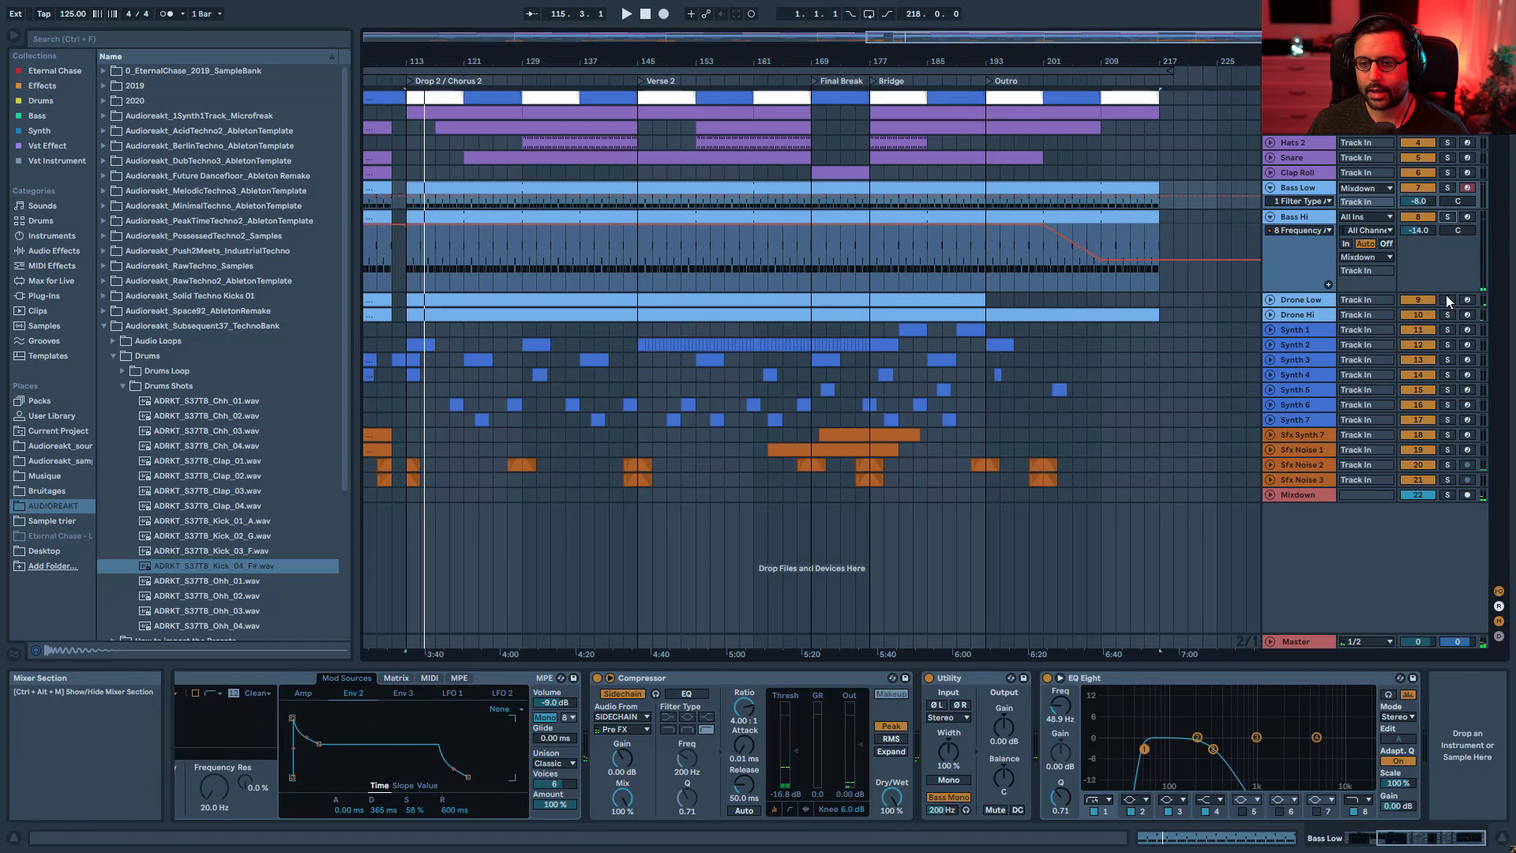
- Solo the Drone Low track on its own and play it from the start of Chorus 1
click(1448, 300)
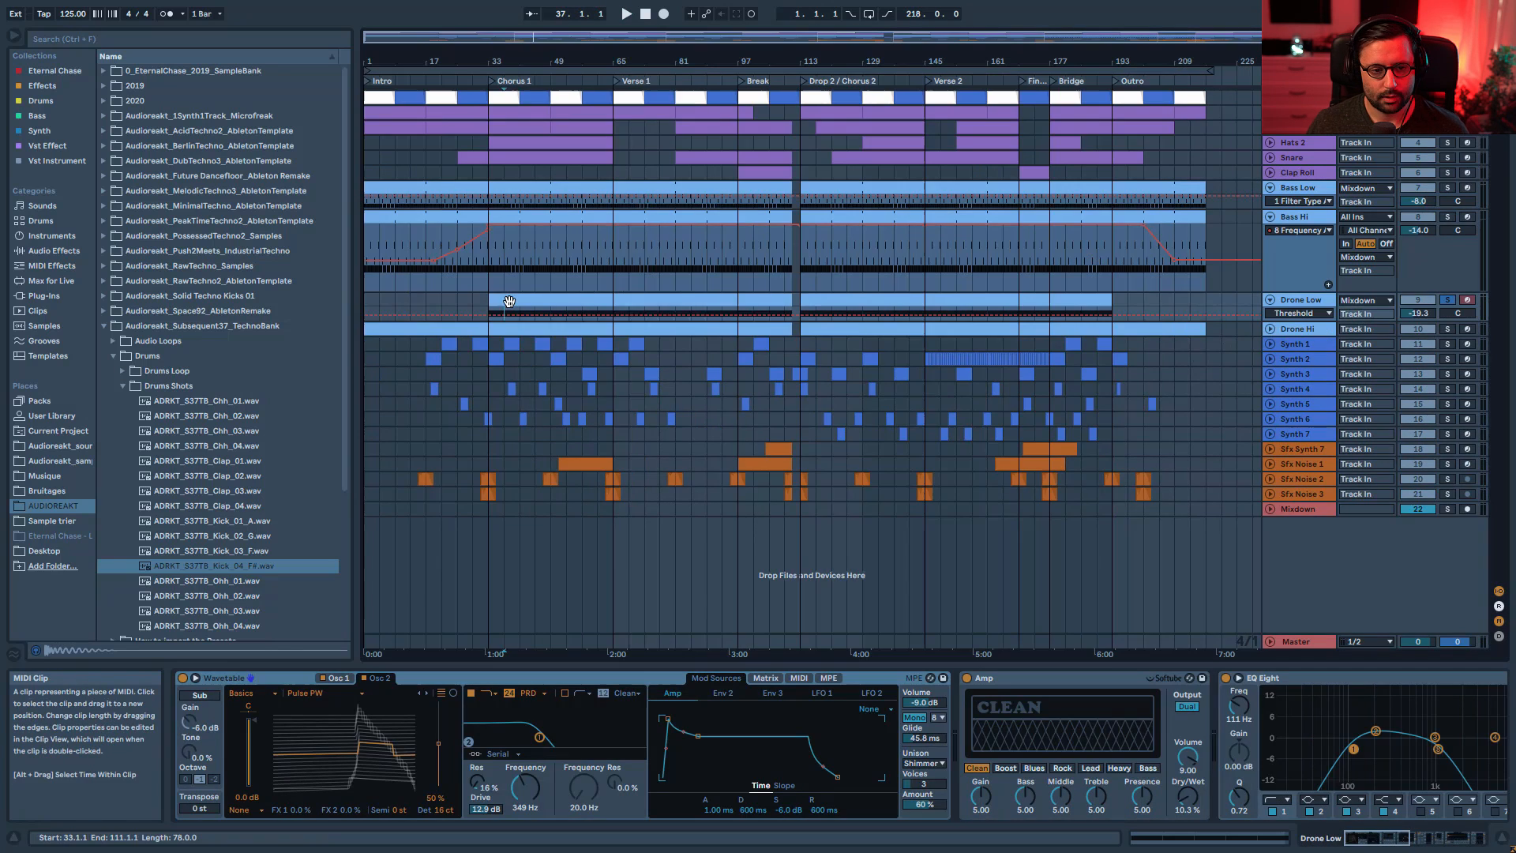
key(space)
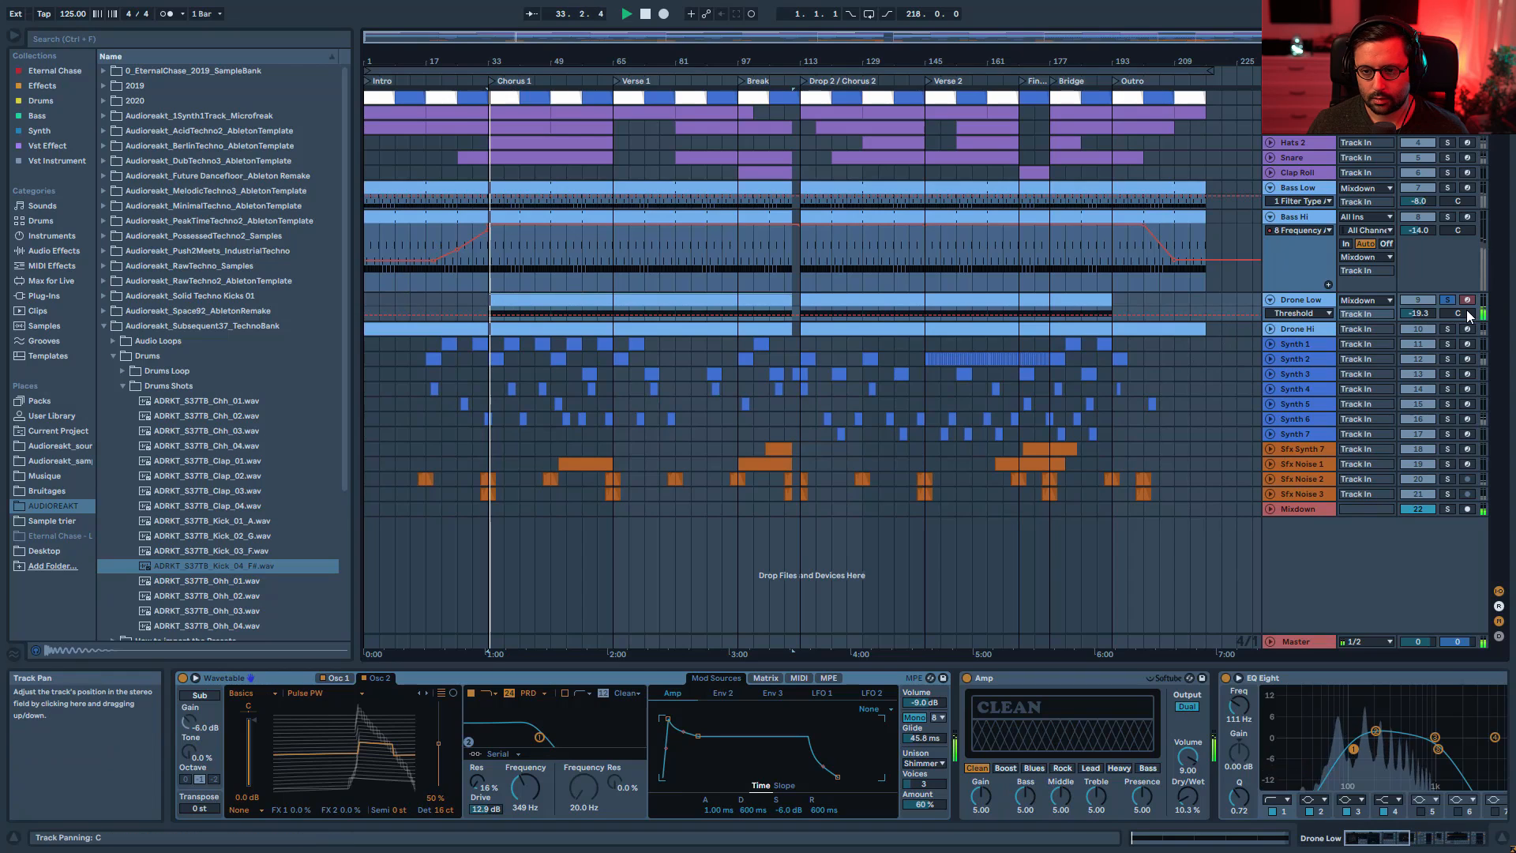
key(space)
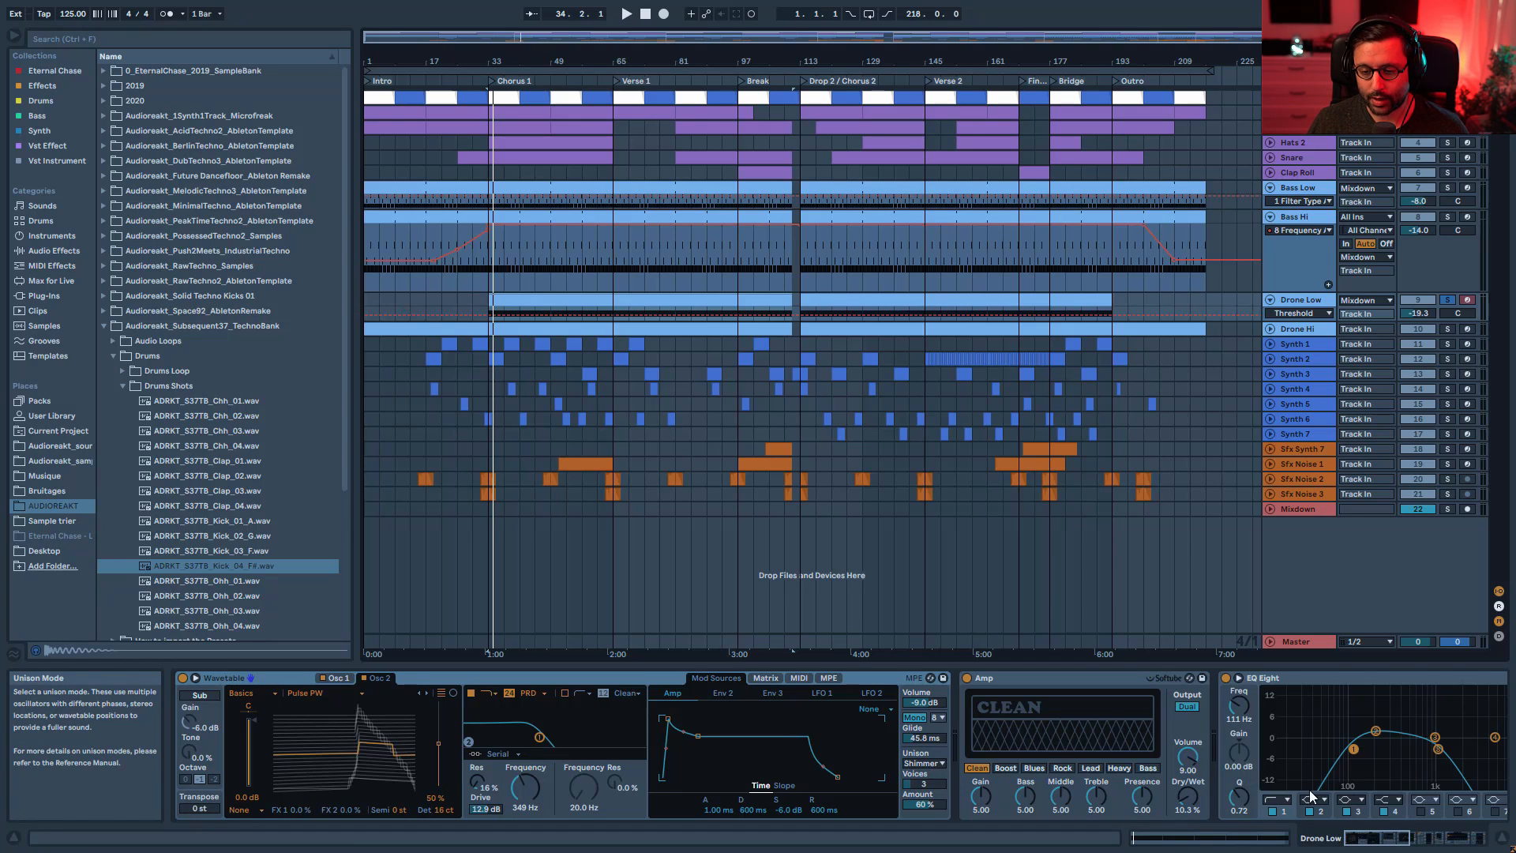
- Play Drone Low with its Wavetable's unison set to None and oscillator 1's detune at 0 ct
key(space)
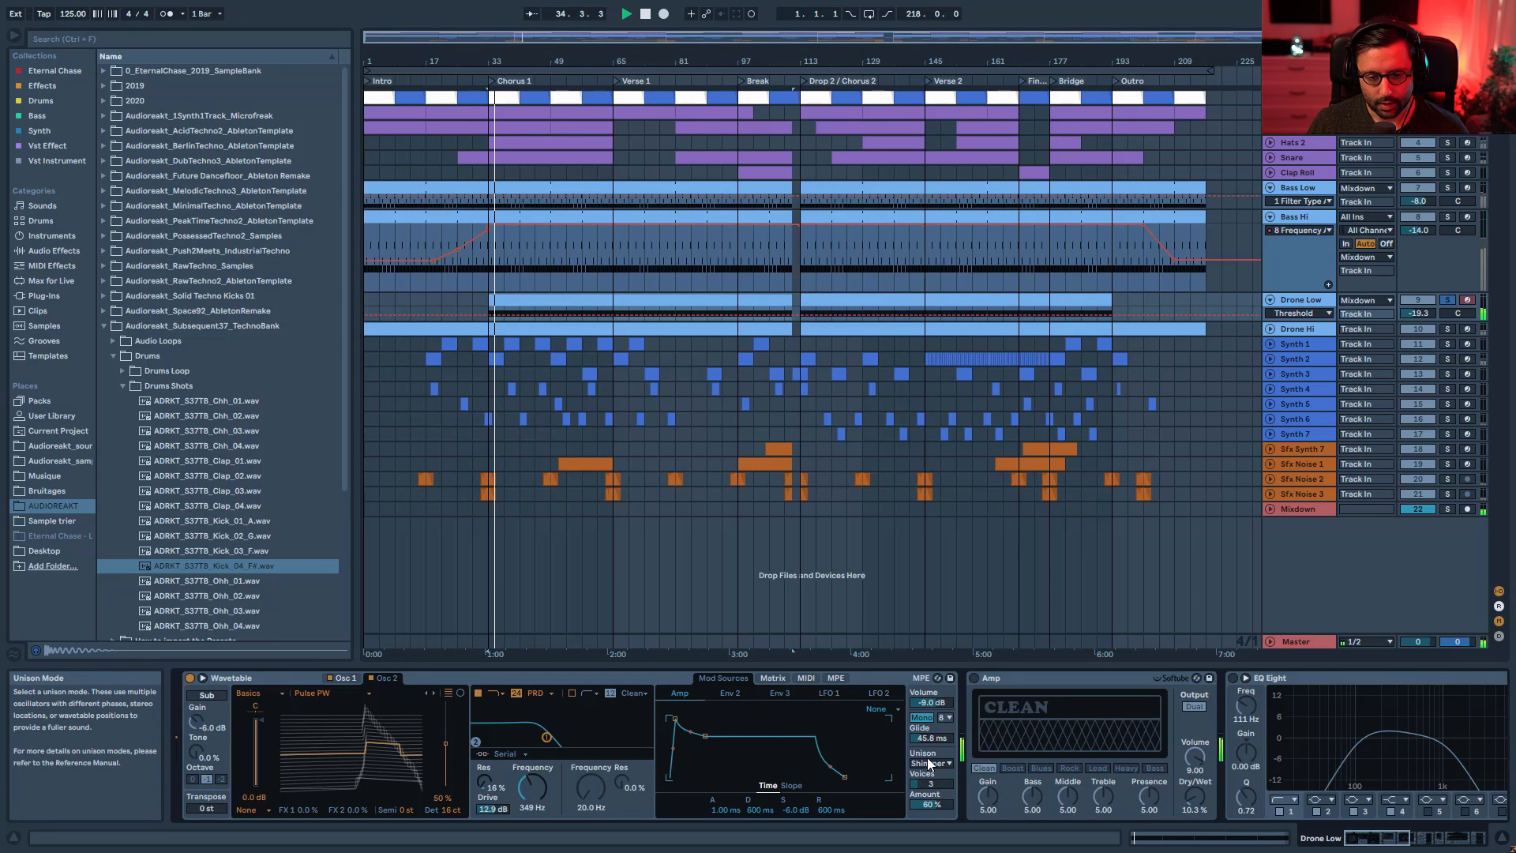
click(929, 763)
click(935, 684)
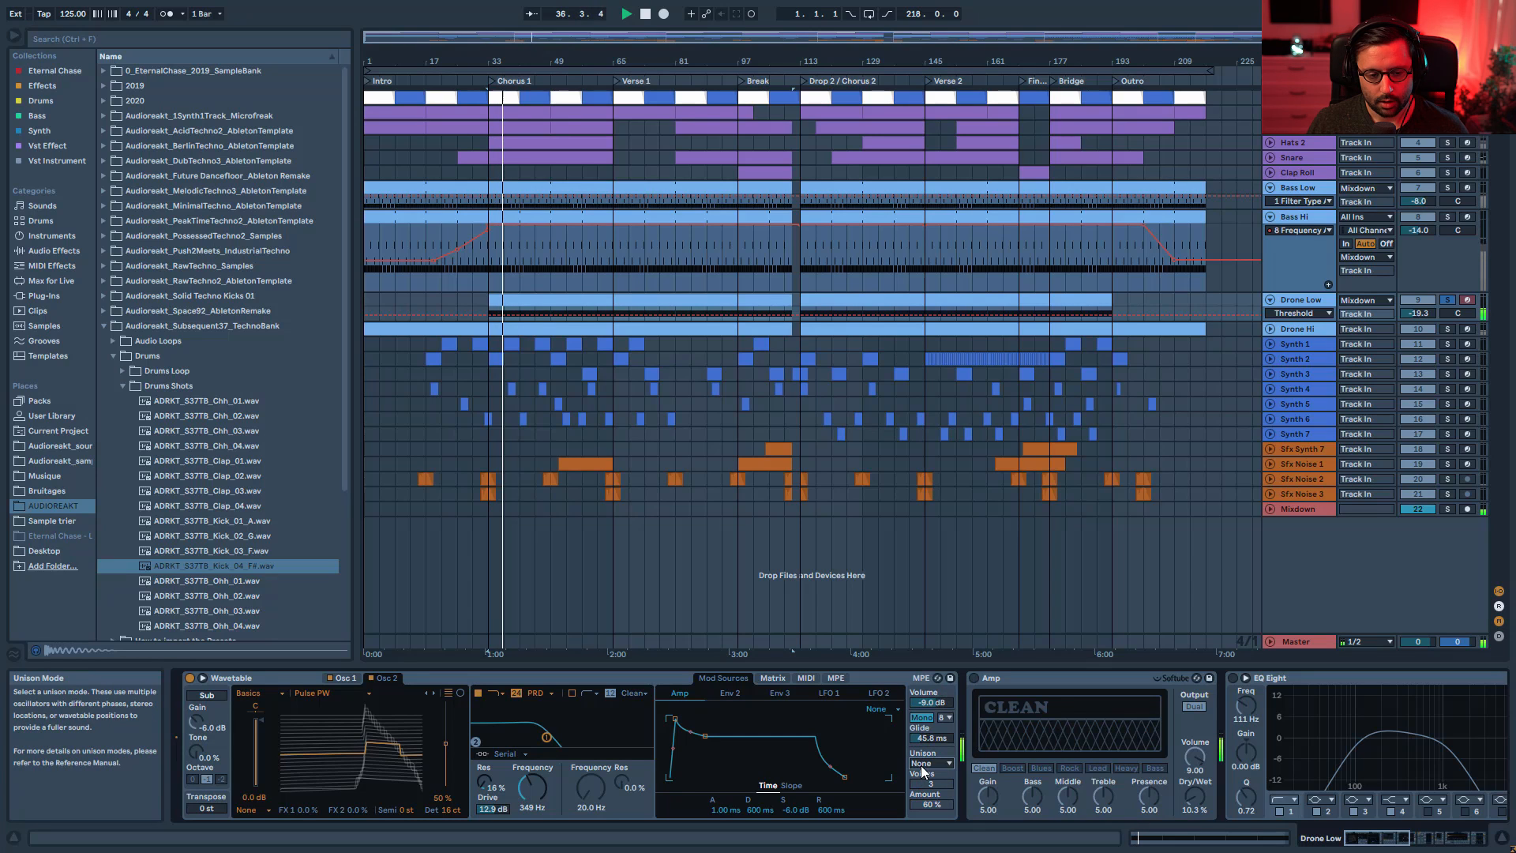
click(346, 678)
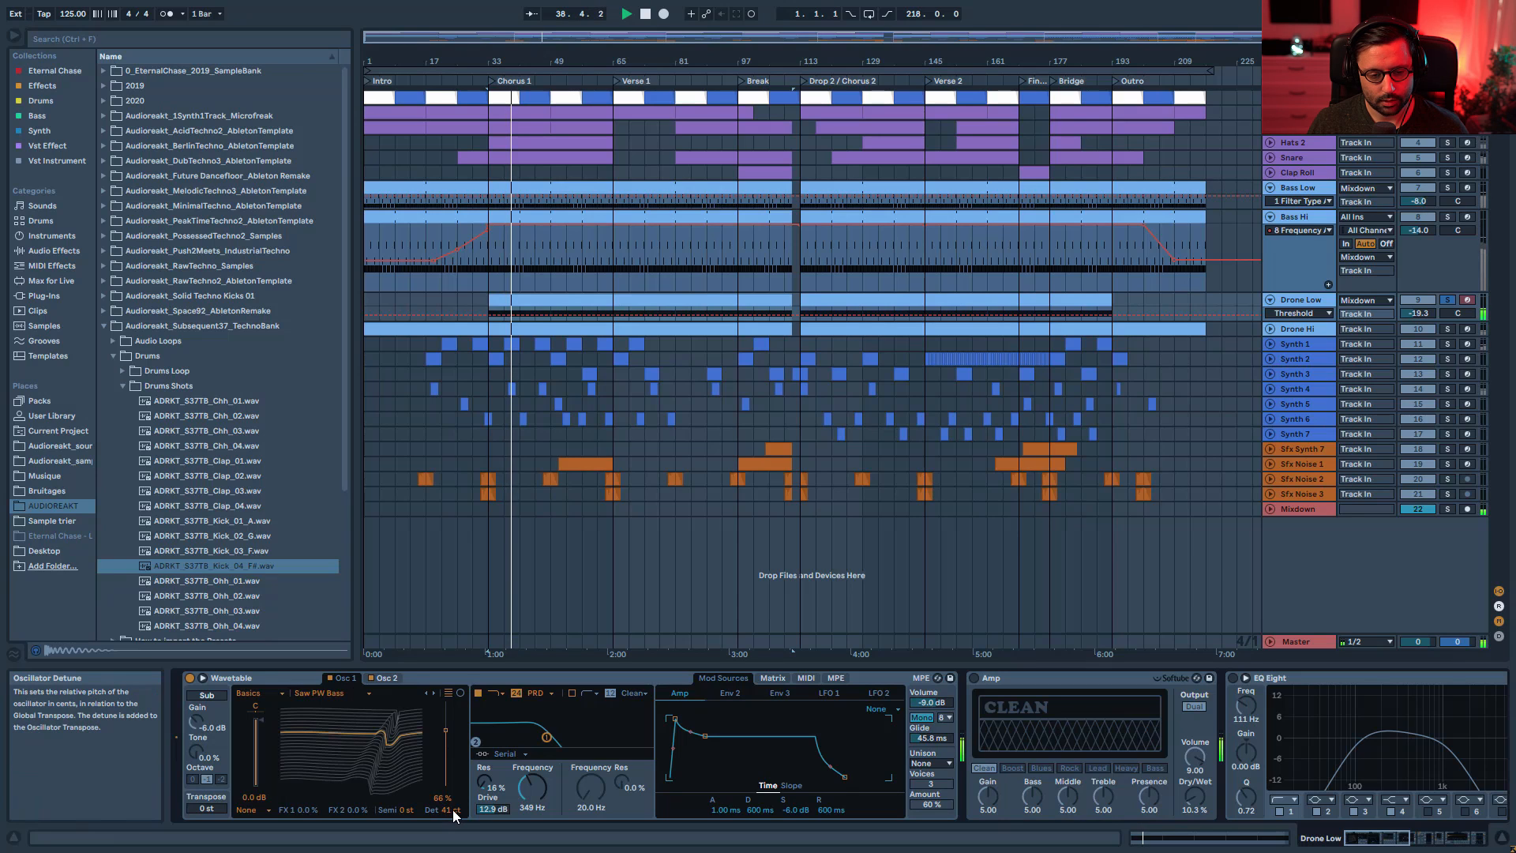
click(387, 679)
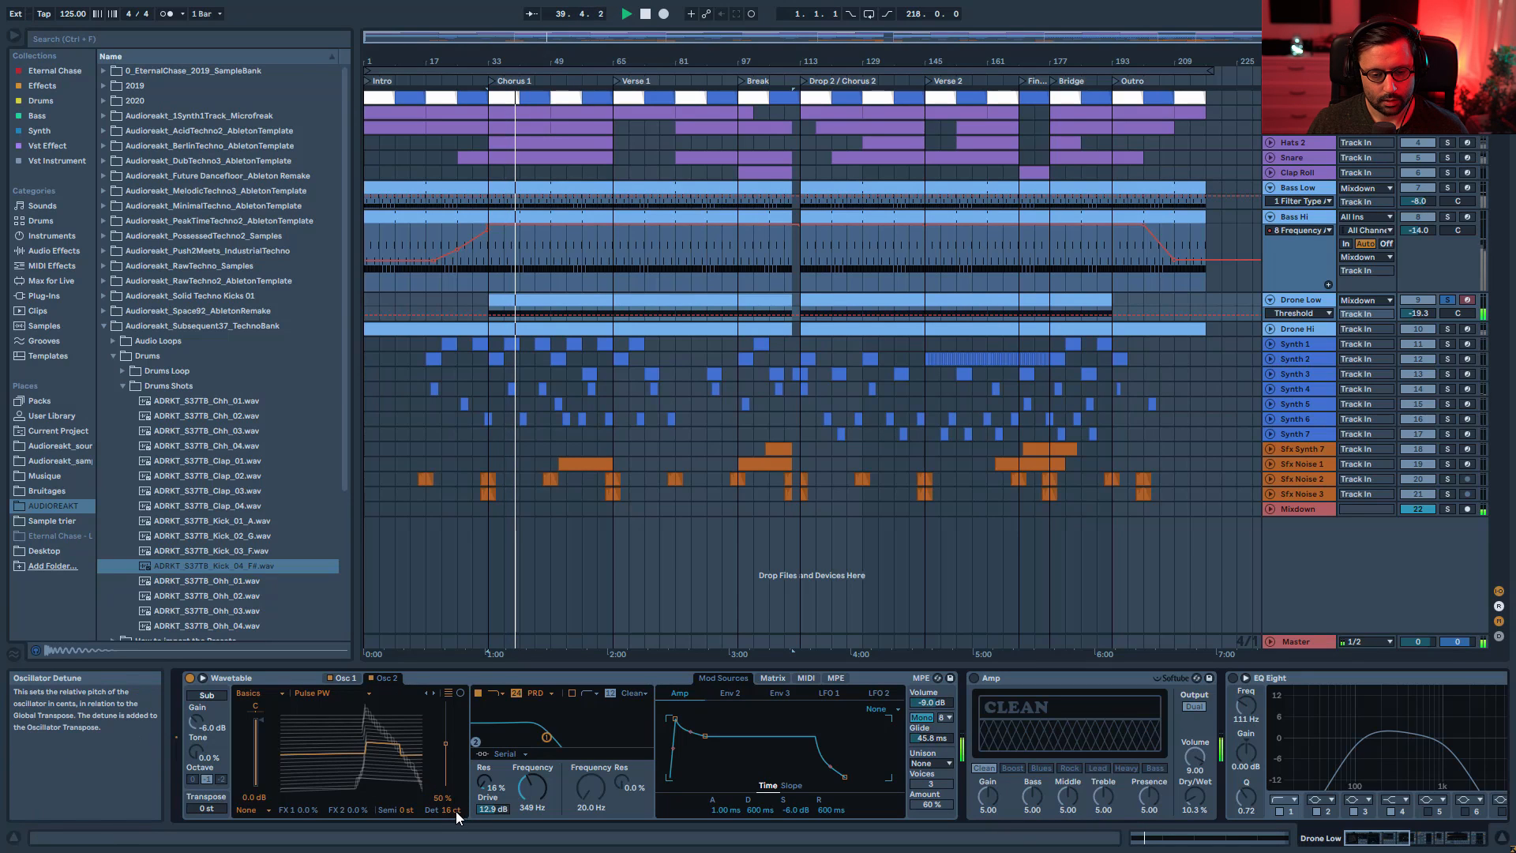
click(353, 679)
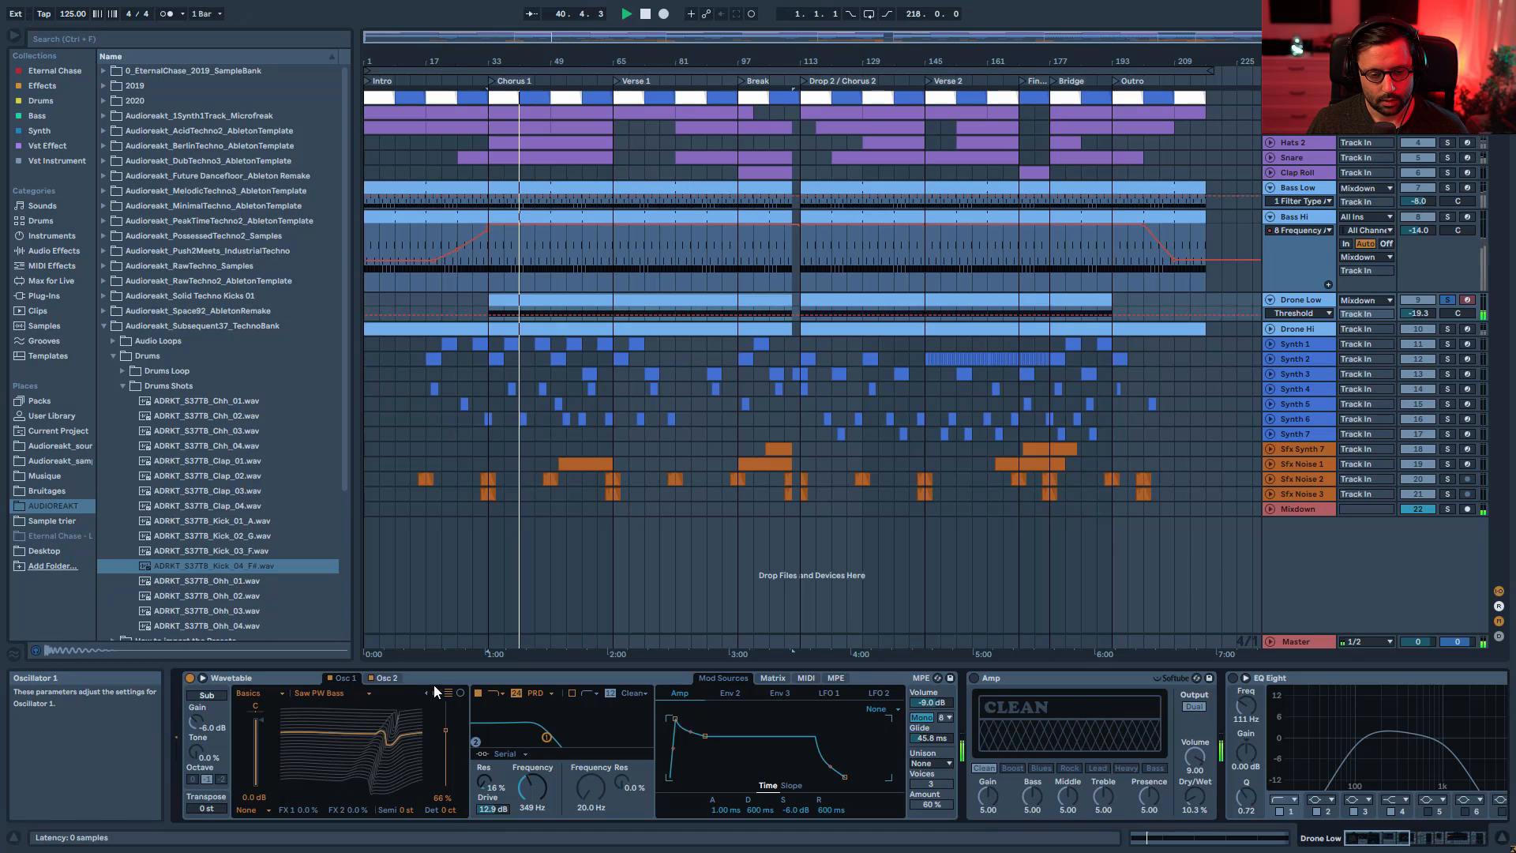
key(space)
key(space)
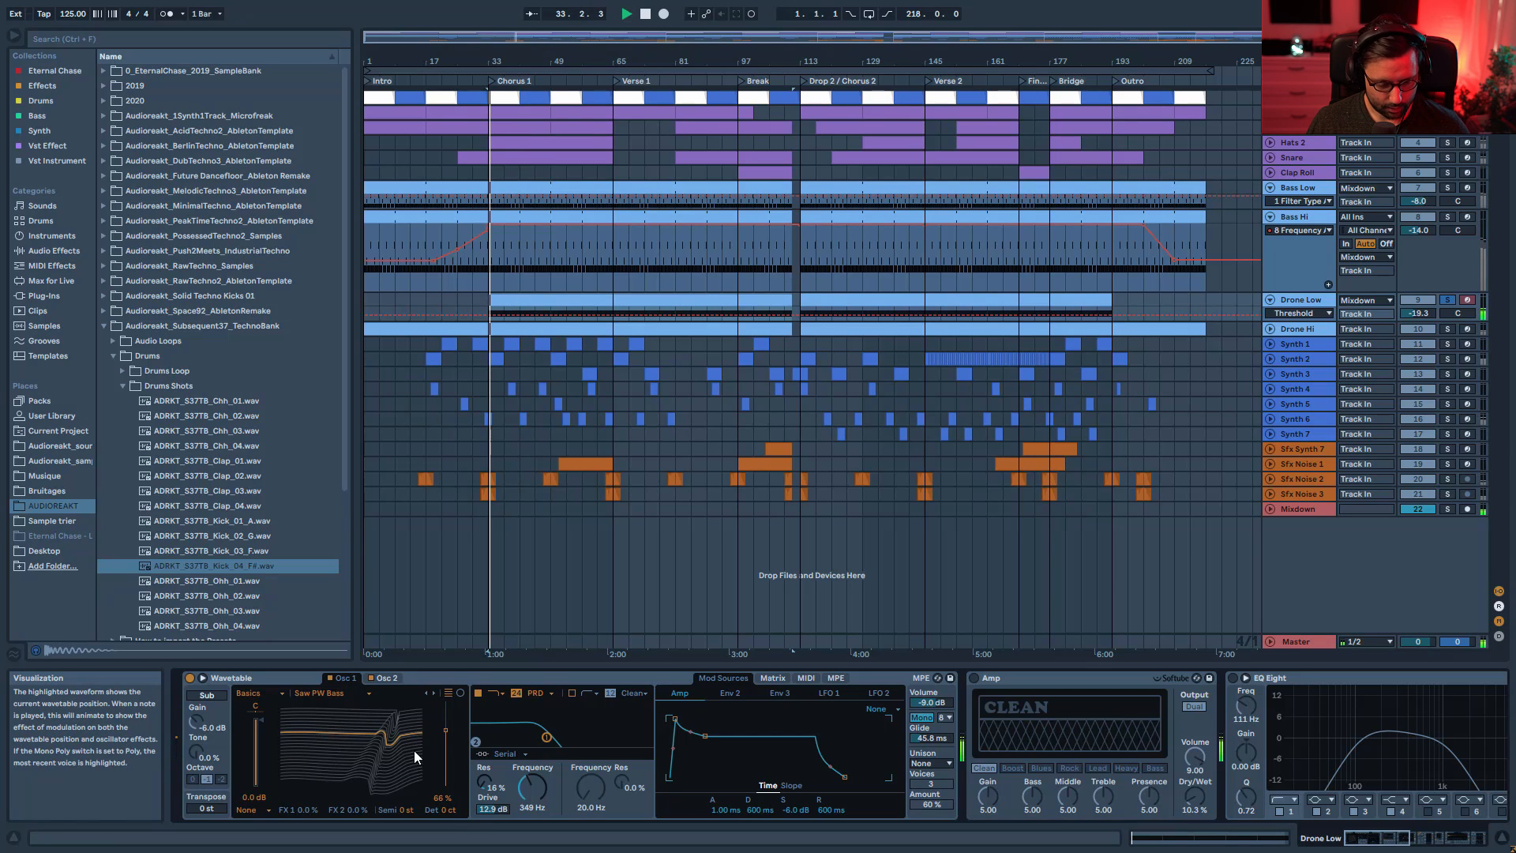
- Undo the unison and detune changes in Drone Low's Wavetable and show oscillator 2's settings
key(ctrl+z)
key(ctrl+z)
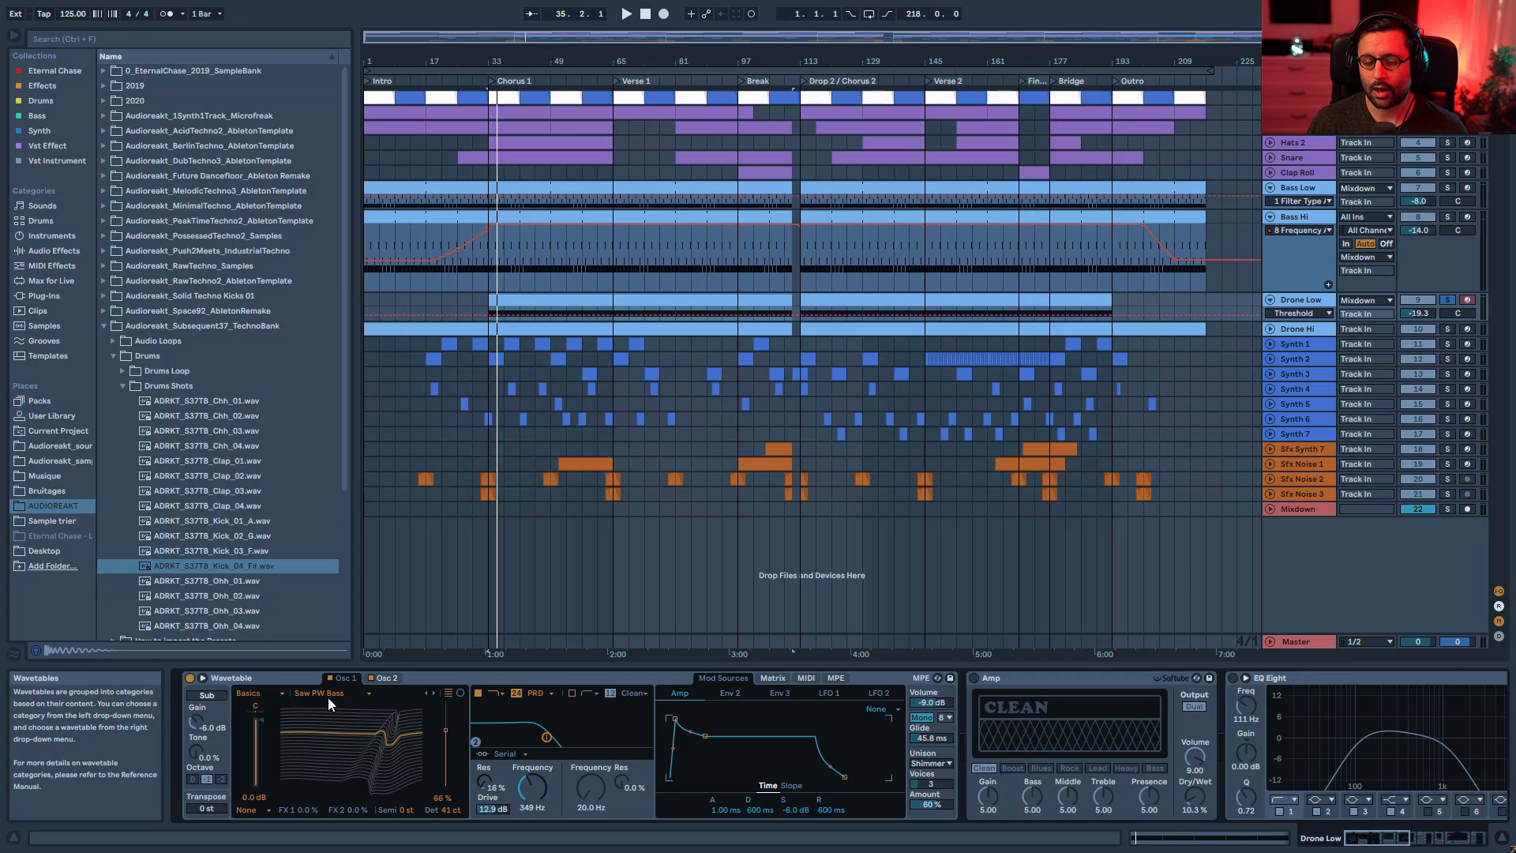
click(385, 680)
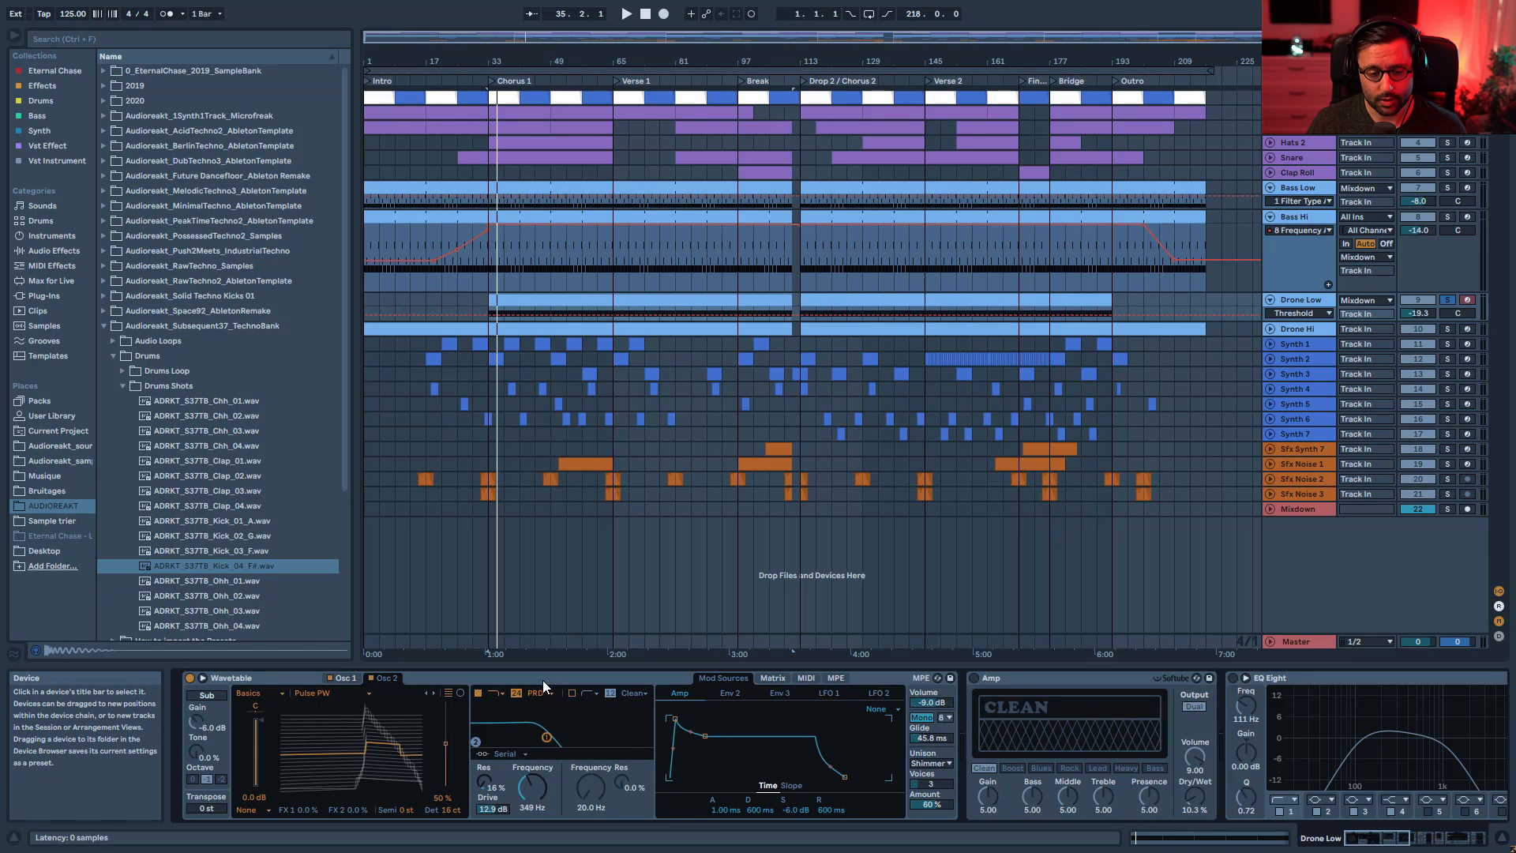
- Switch the Amp and the EQ Eight of Drone Low back on during playback
key(space)
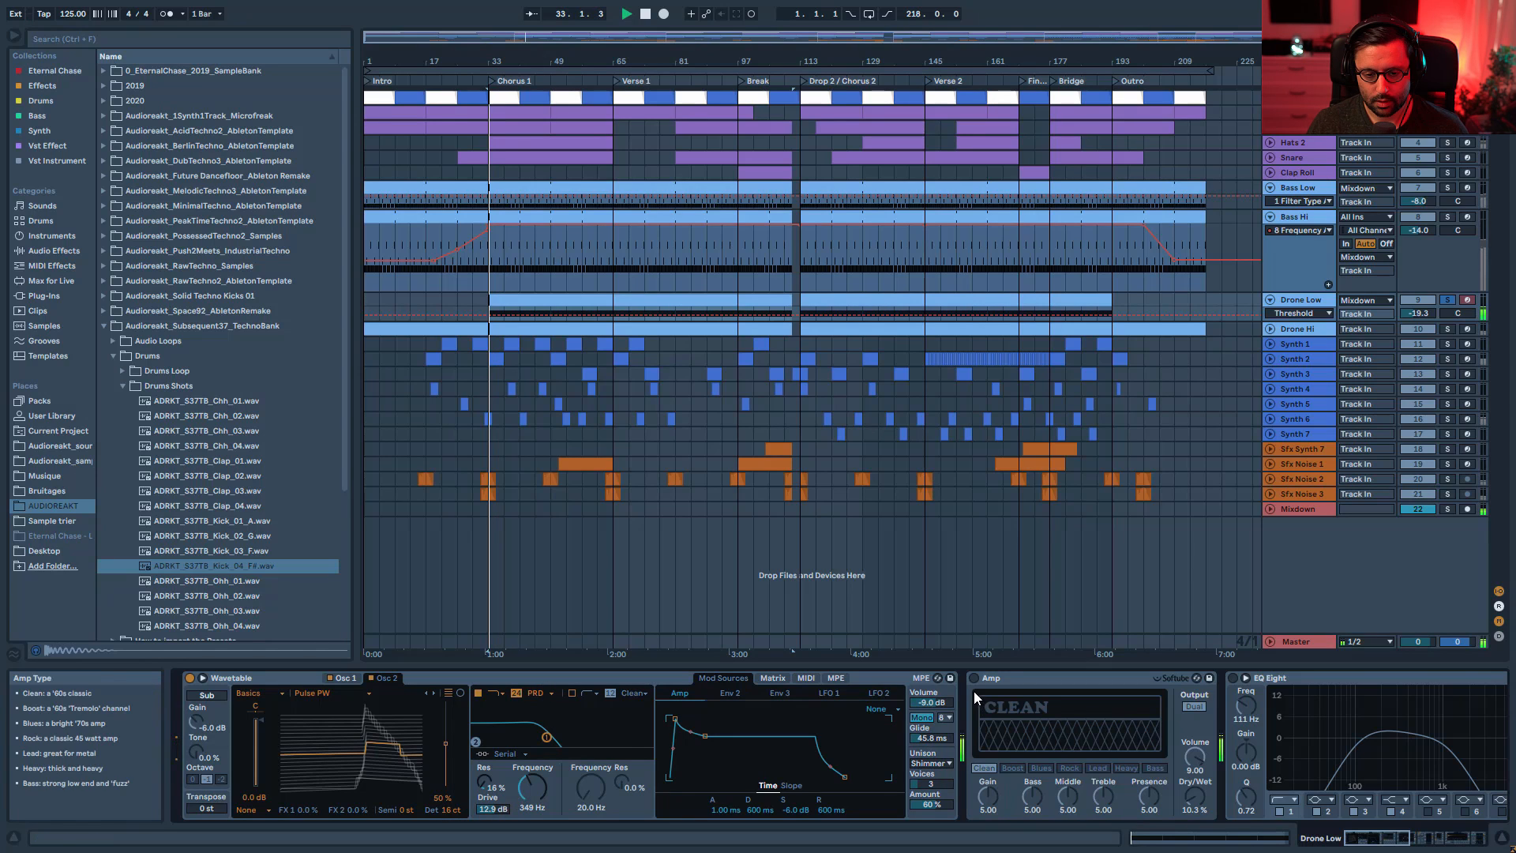
click(973, 678)
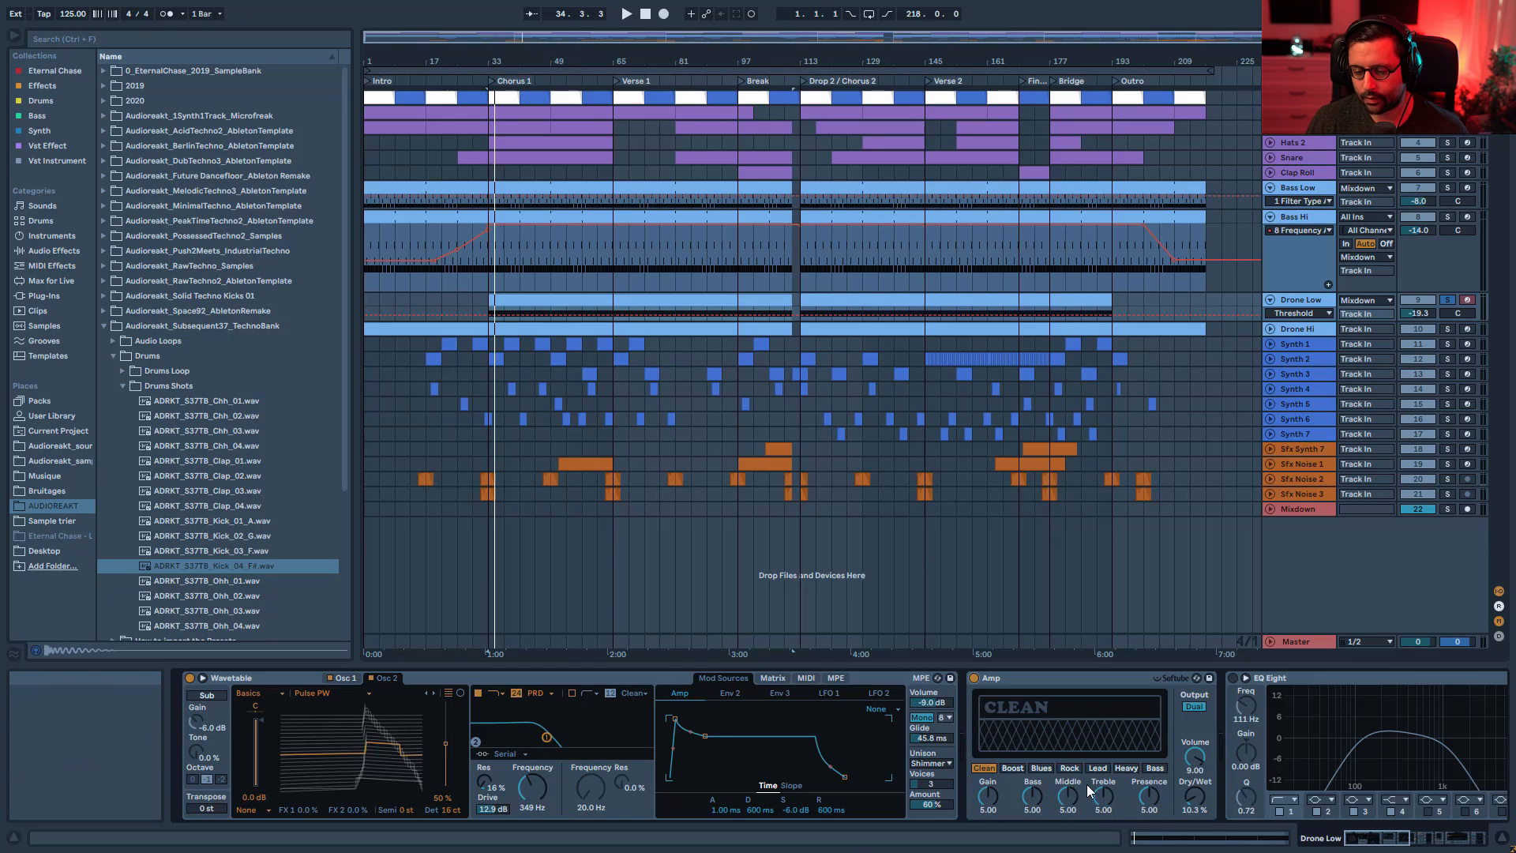
click(1434, 837)
key(space)
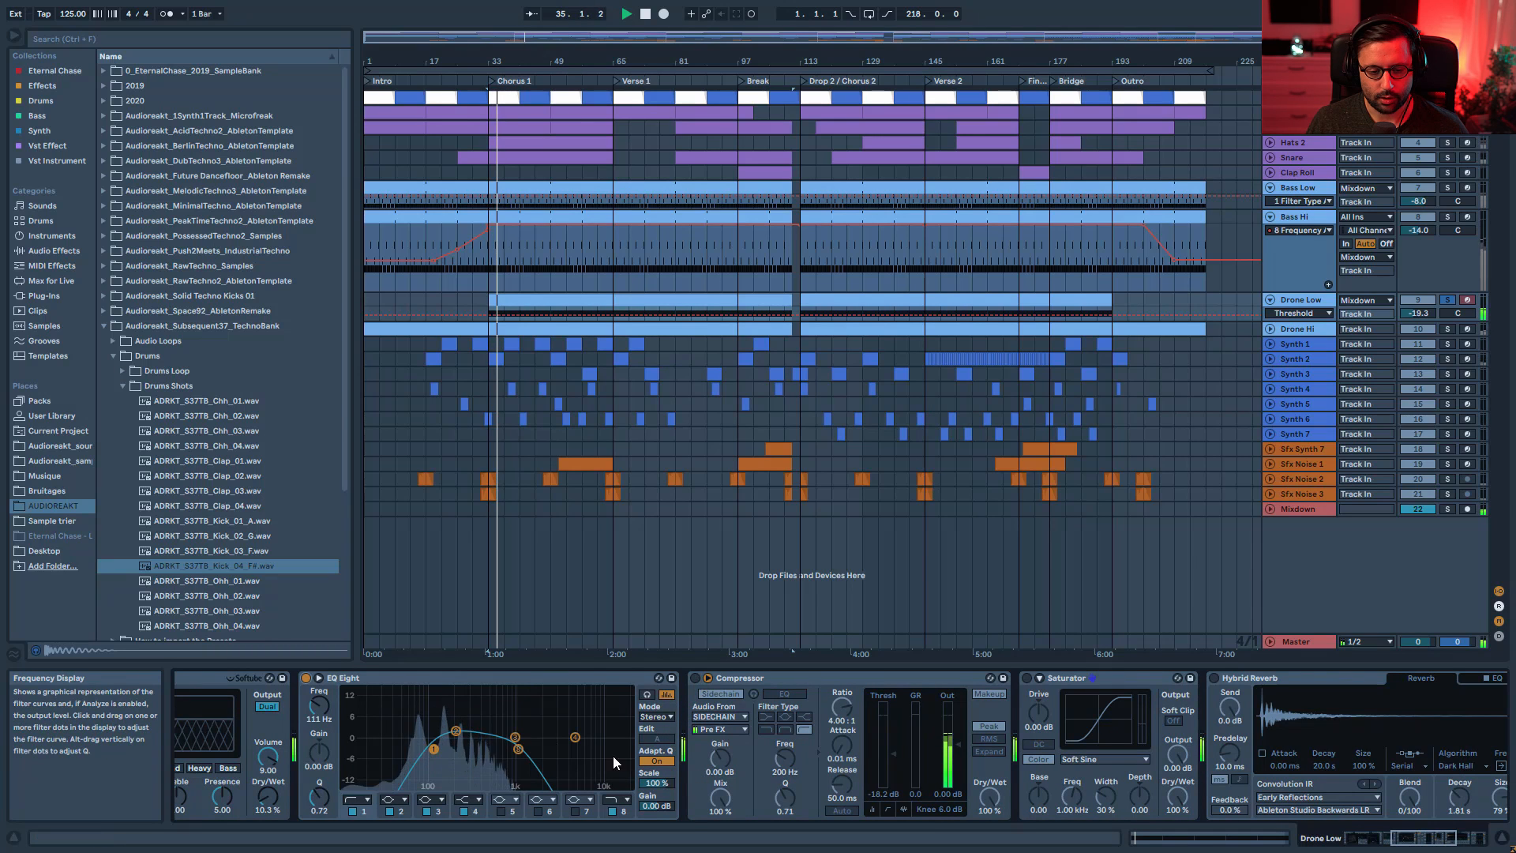
- Switch on Drone Low's Compressor, Saturator, Hybrid Reverb and Stereo Width one after another during playback
click(695, 678)
click(1027, 677)
drag(1216, 752, 217, 744)
click(630, 677)
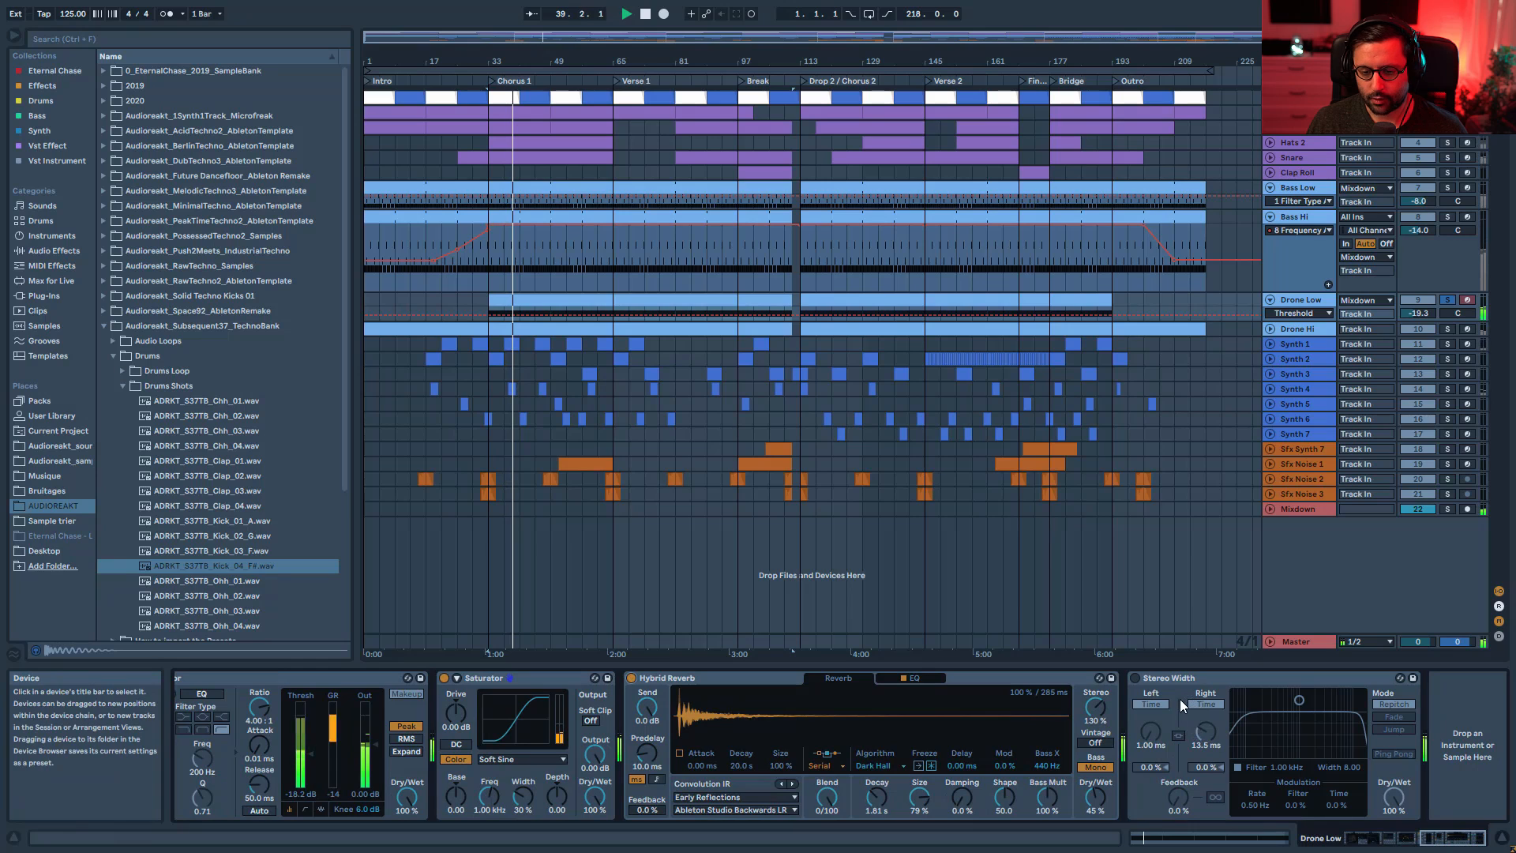
click(1135, 678)
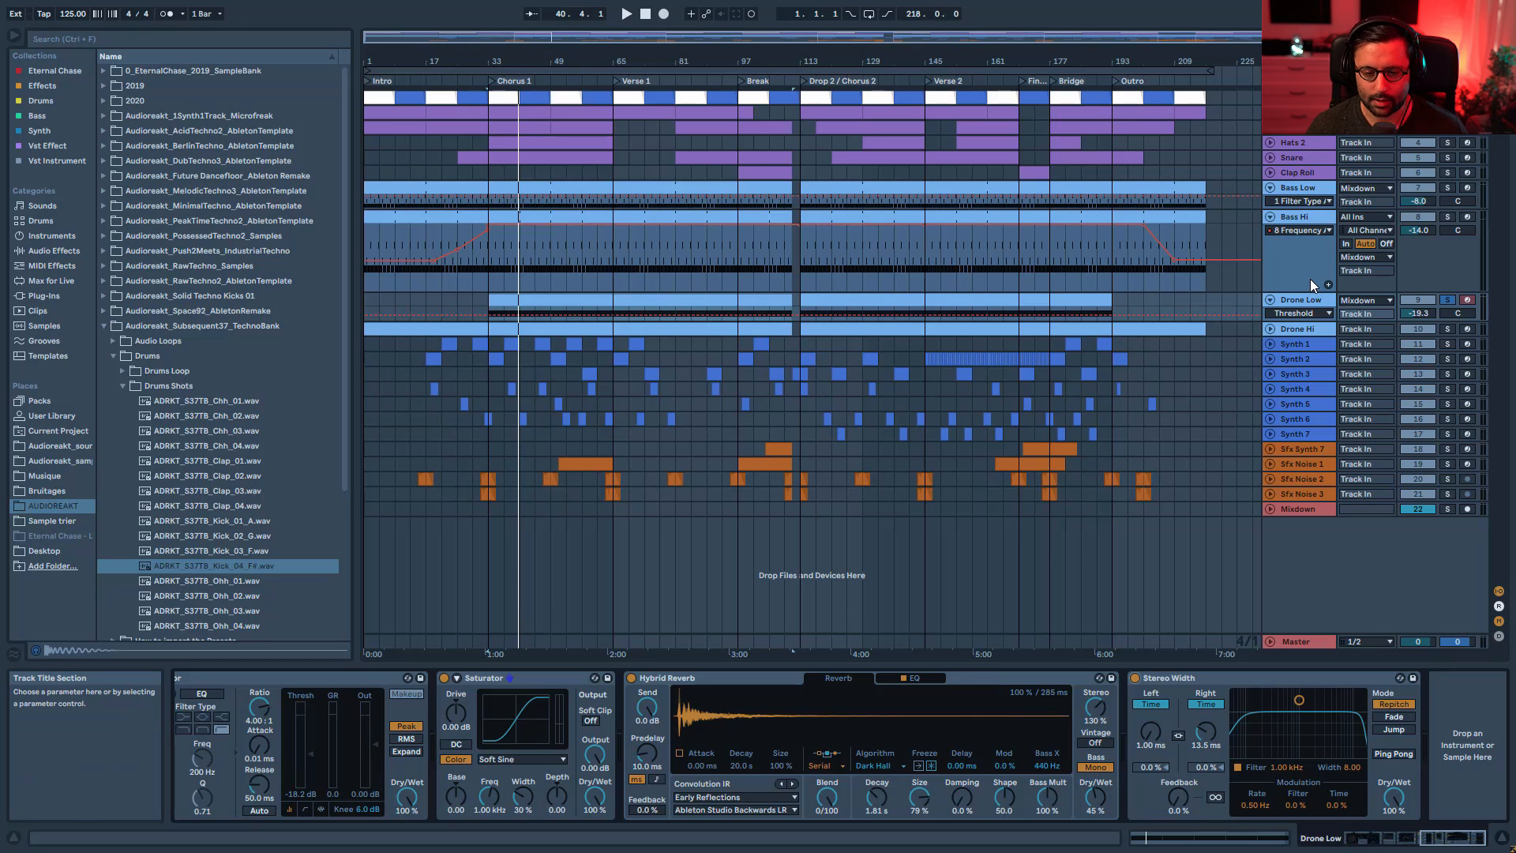
- Solo Bass Low and Bass Hi during playback, toggling Drone Low's solo to compare the basses with and without the drone
key(space)
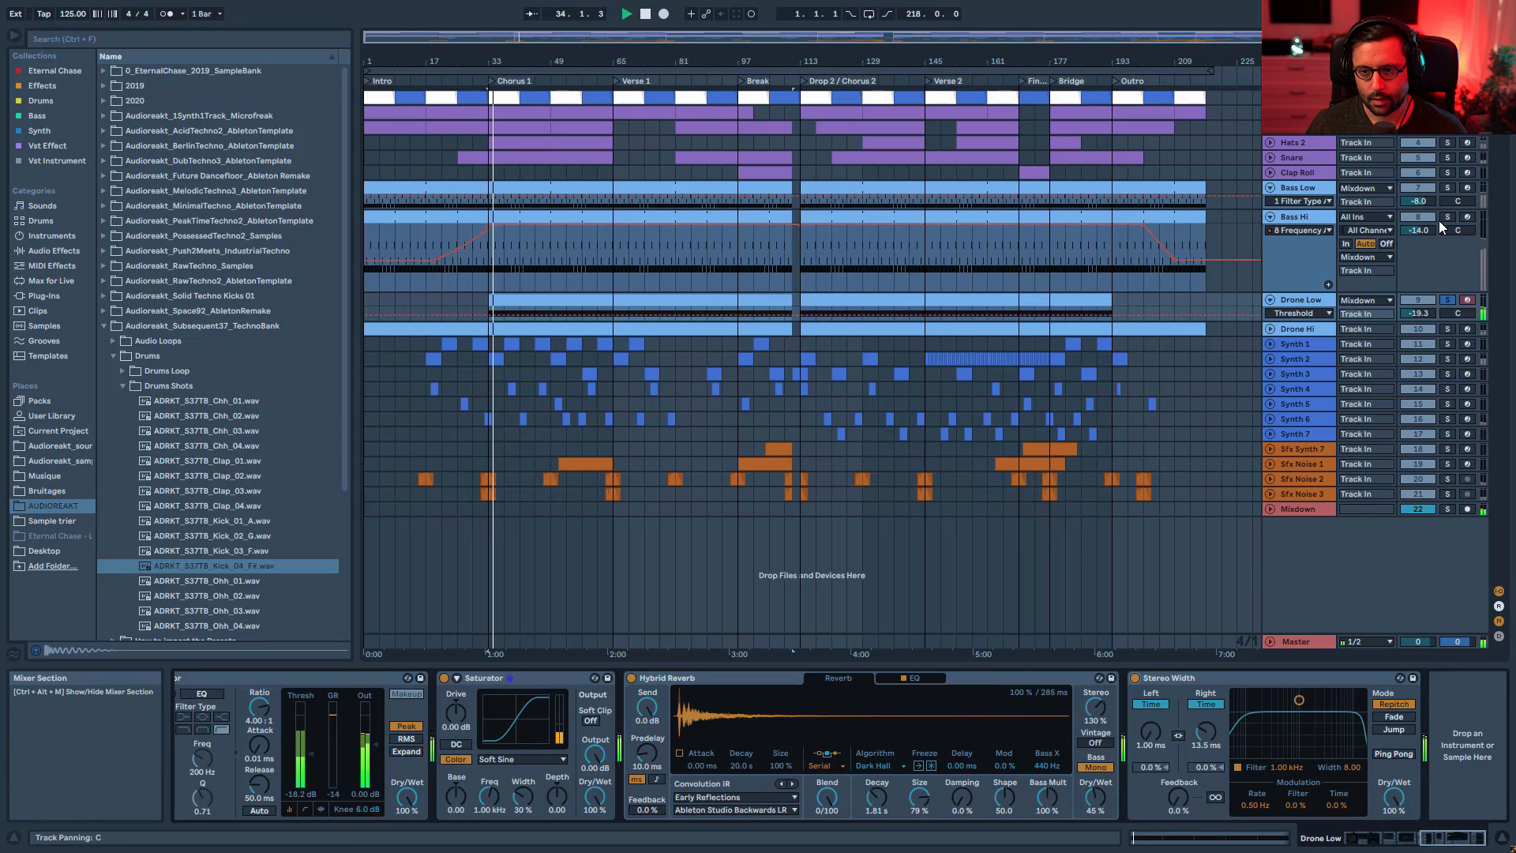
ctrl+click(1451, 188)
ctrl+click(1448, 217)
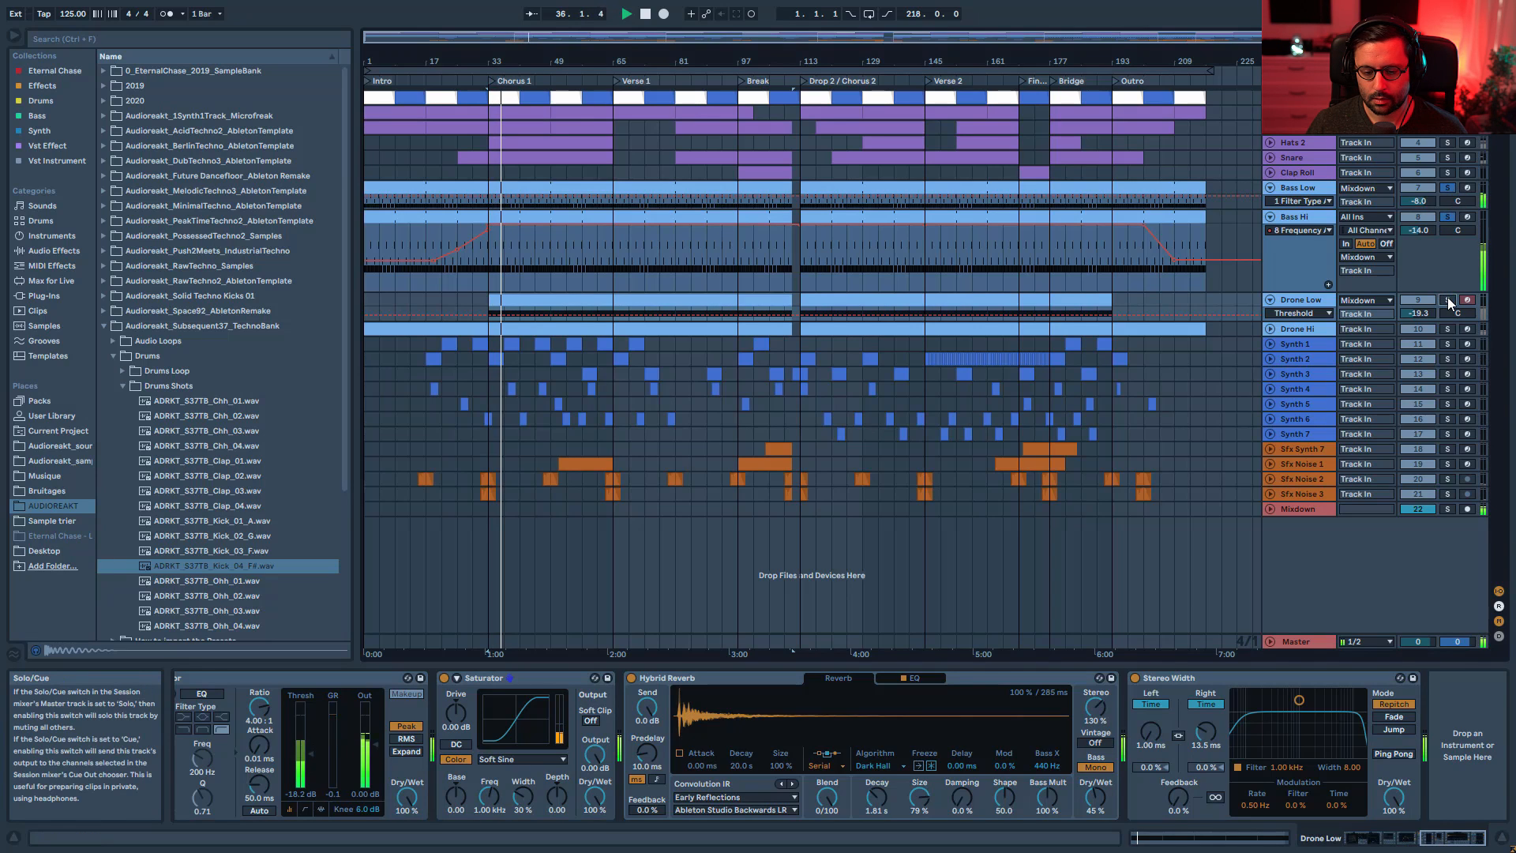
ctrl+click(1447, 298)
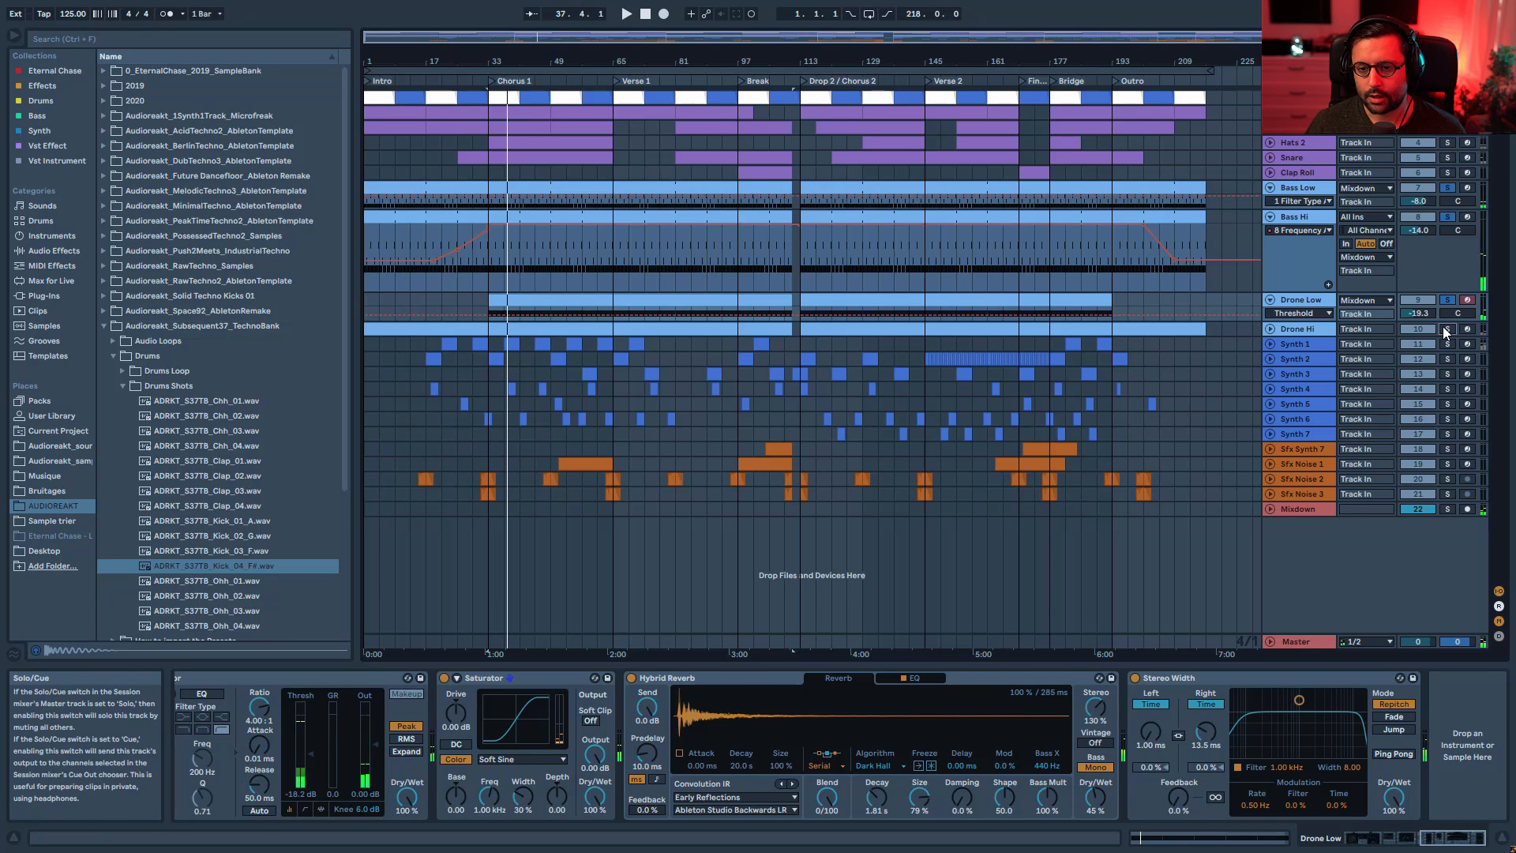
- Solo only the Drone Hi track, show its device chain and play it
click(1447, 329)
click(1311, 329)
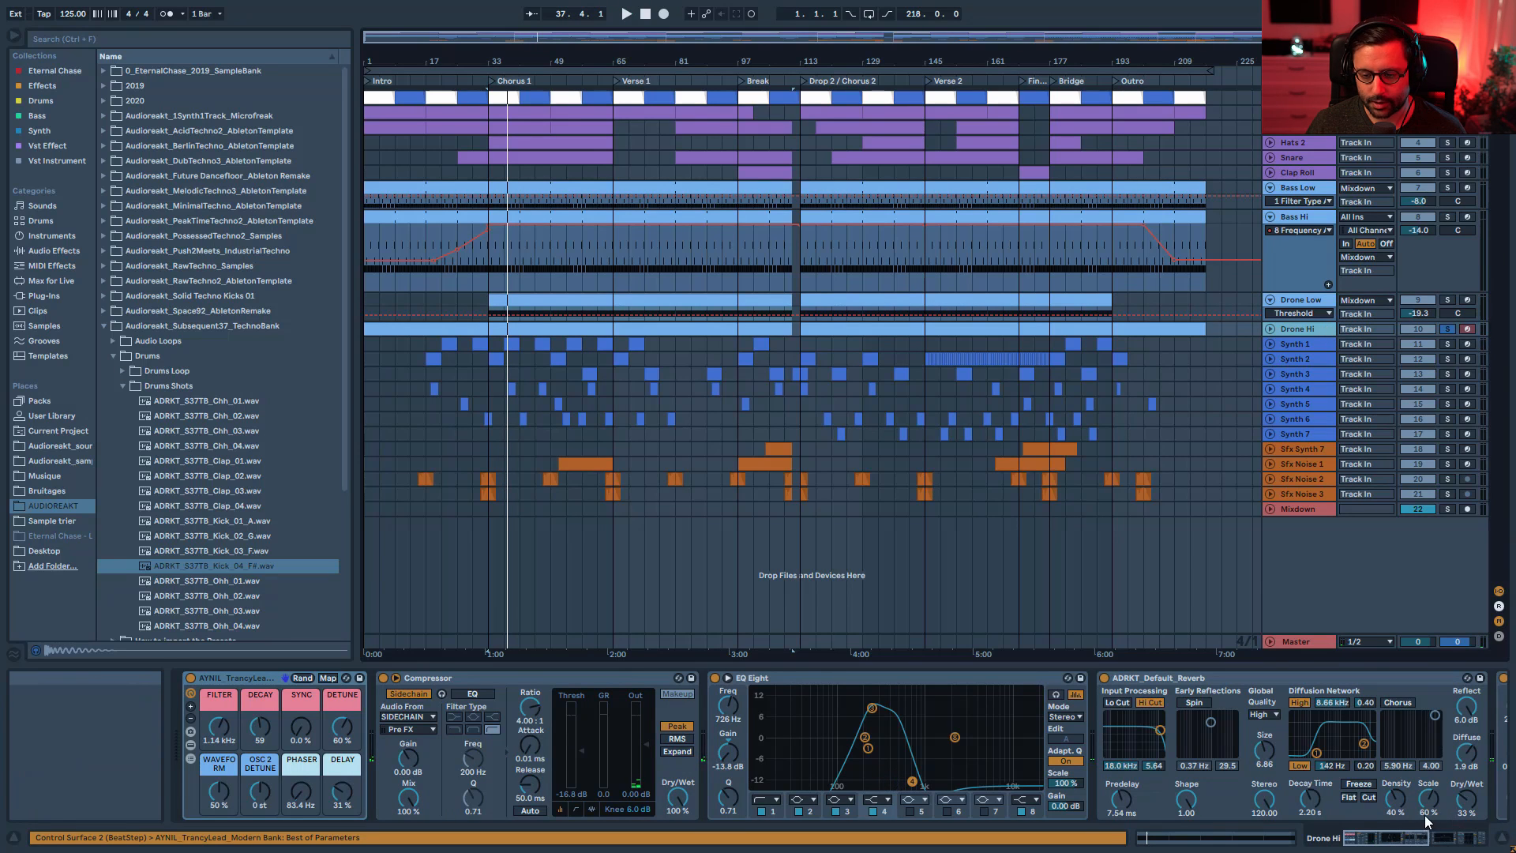
key(space)
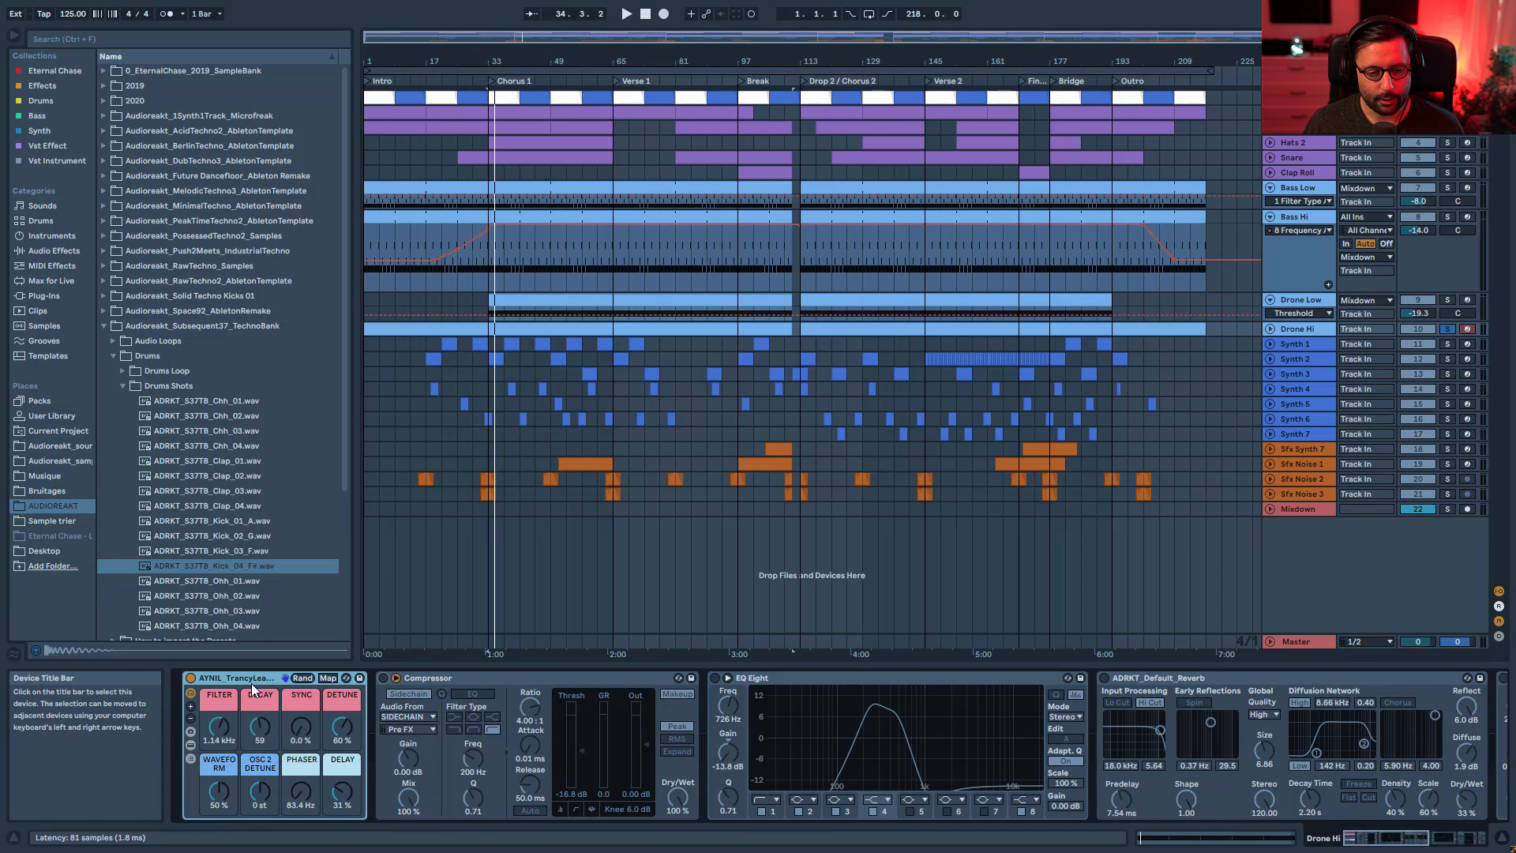
- Examine both oscillators of the Wavetable inside Drone Hi's AYNIL_TrancyLead rack, and hide the rack's devices again
click(190, 744)
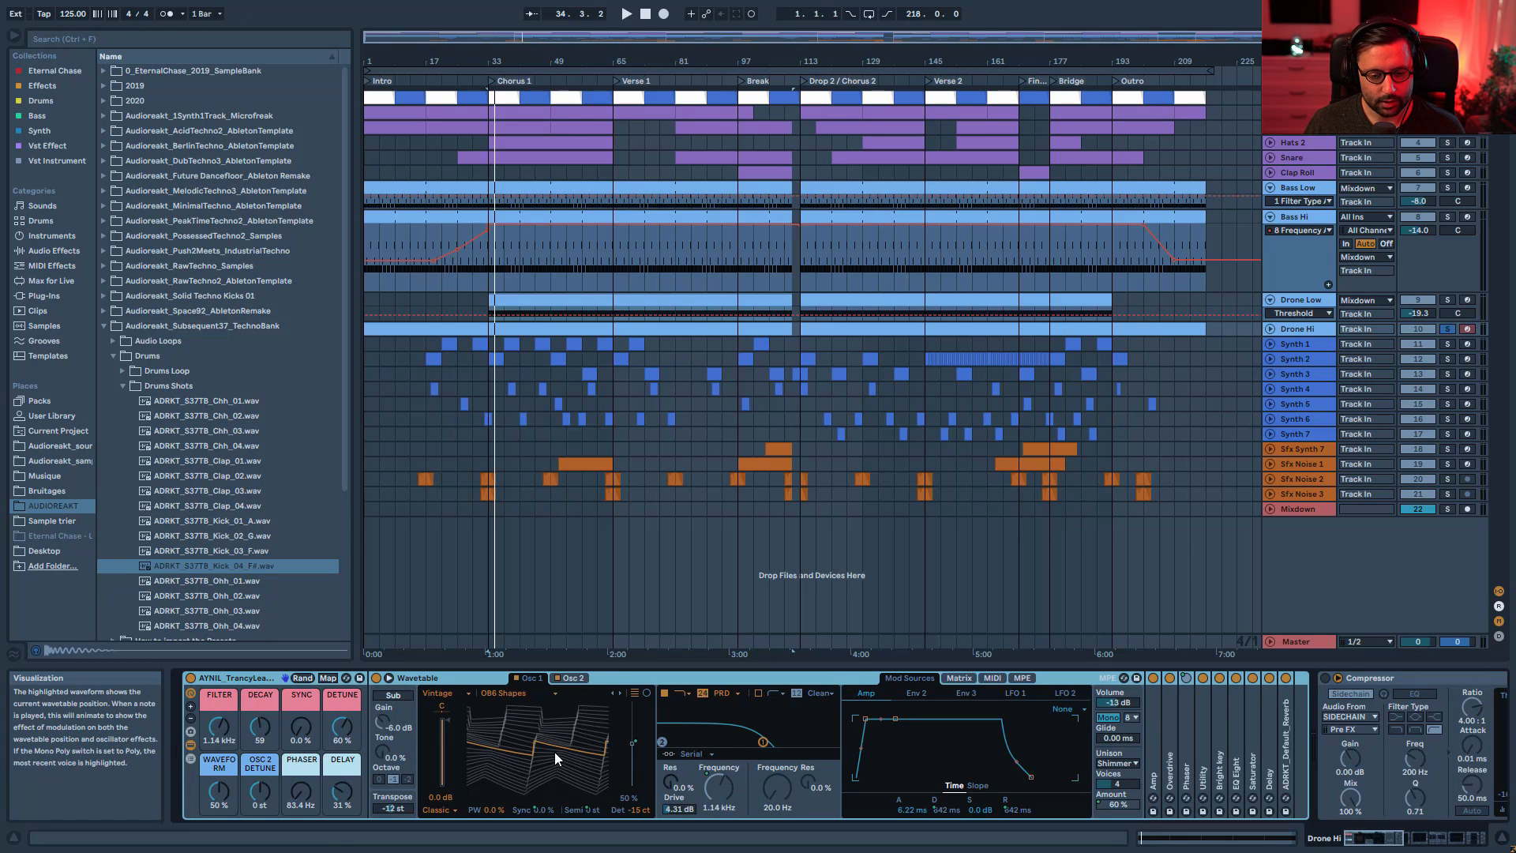
click(577, 678)
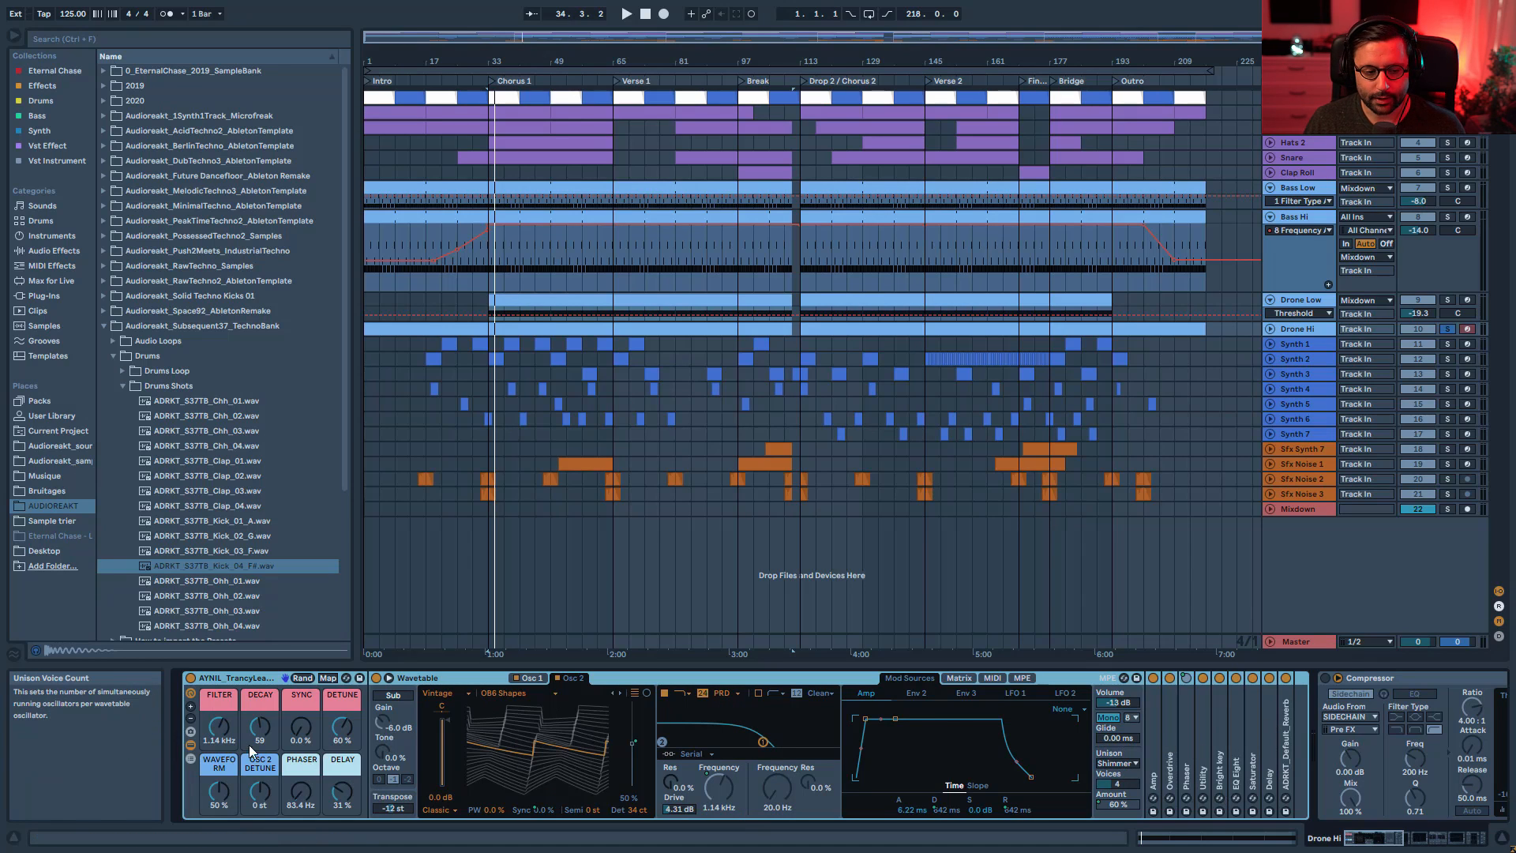
click(189, 743)
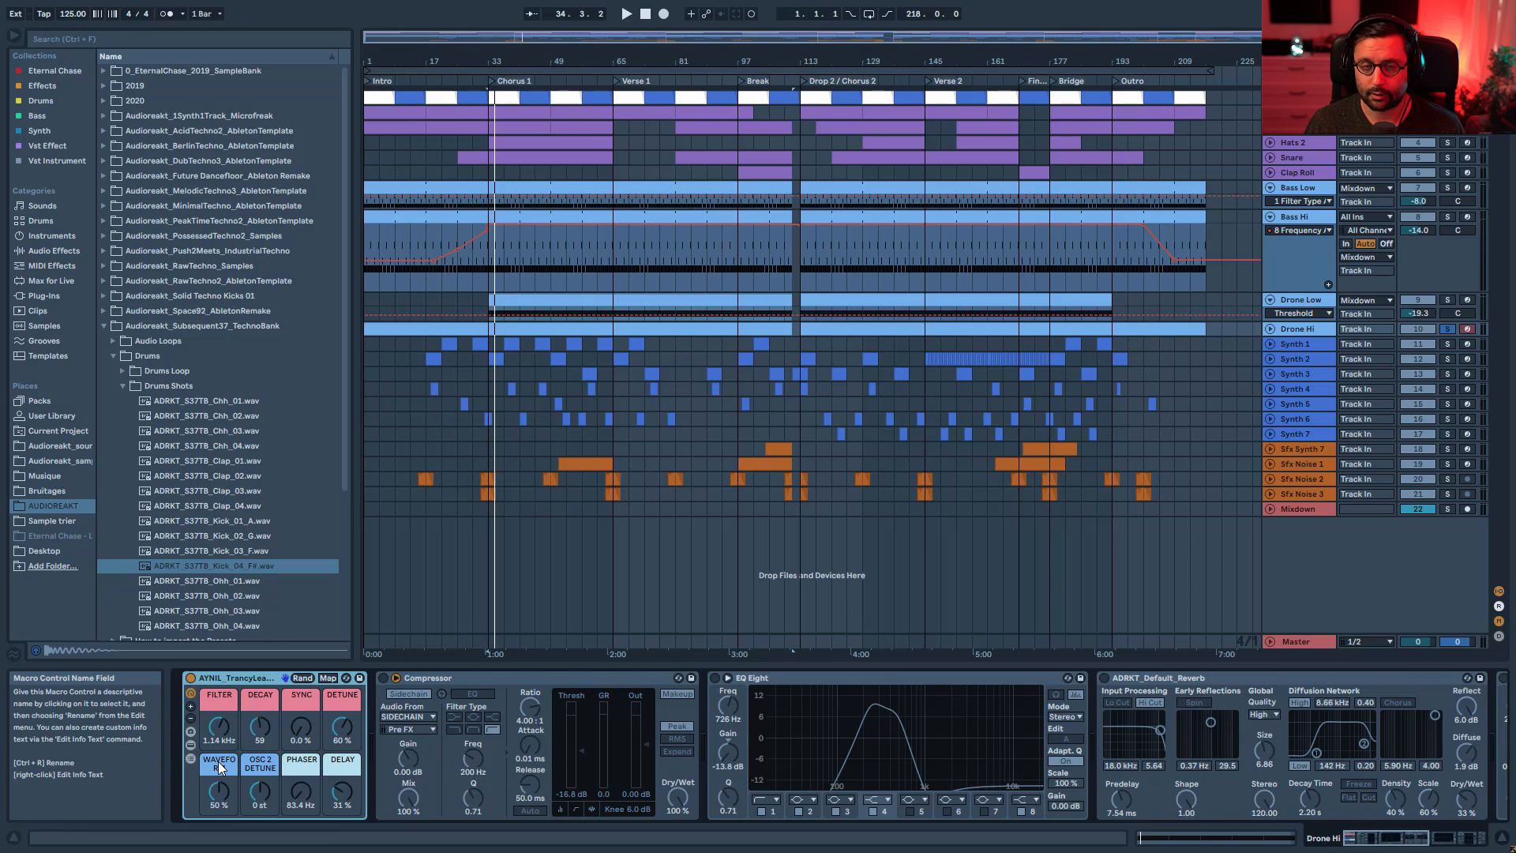
- Switch on Drone Hi's Compressor, first EQ Eight and ADRKT_Default_Reverb one after another during playback
key(space)
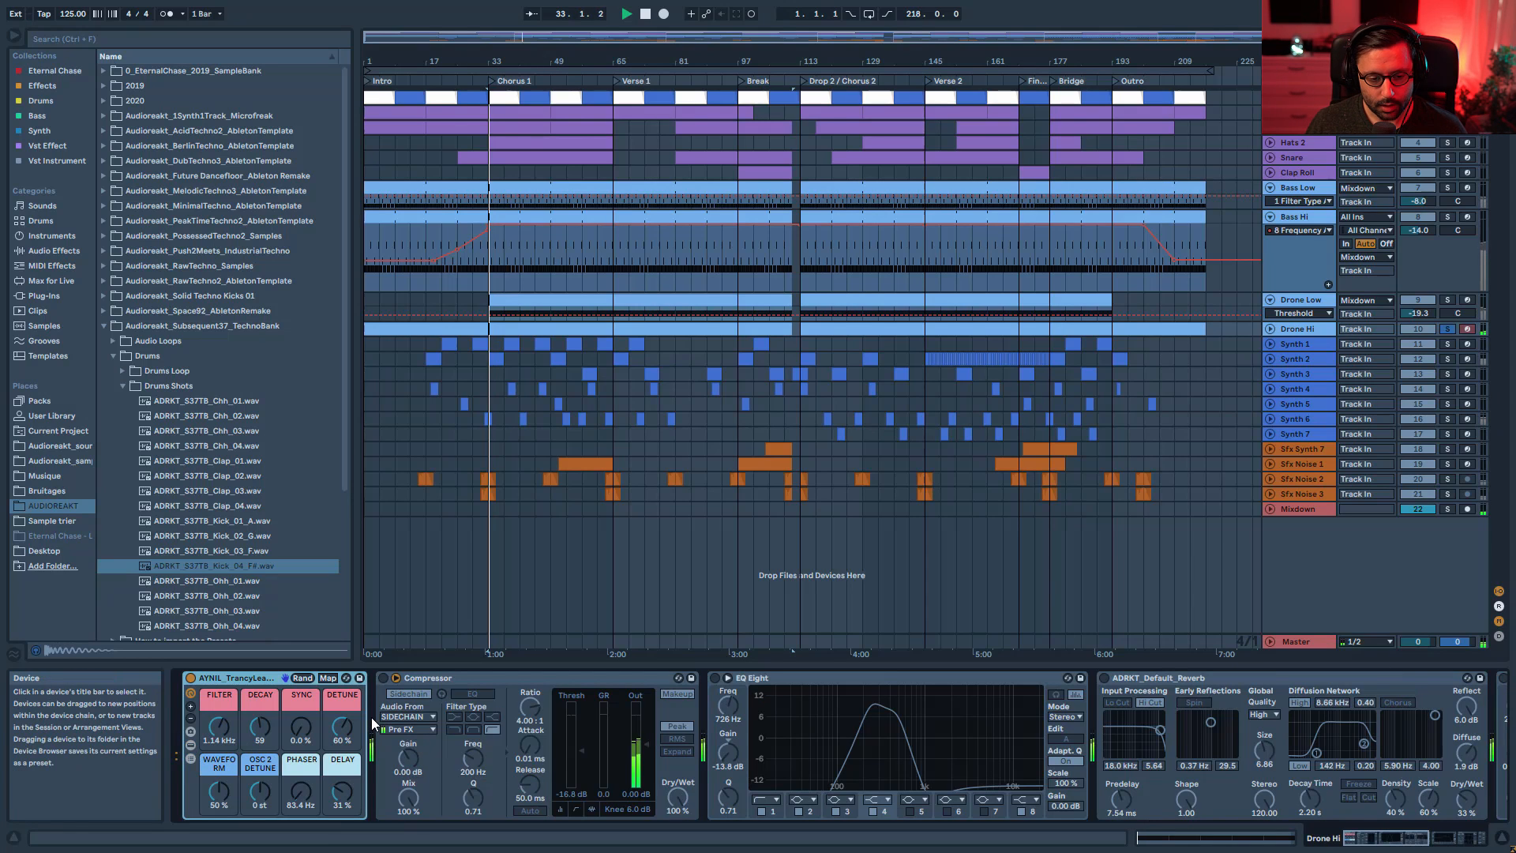
click(383, 677)
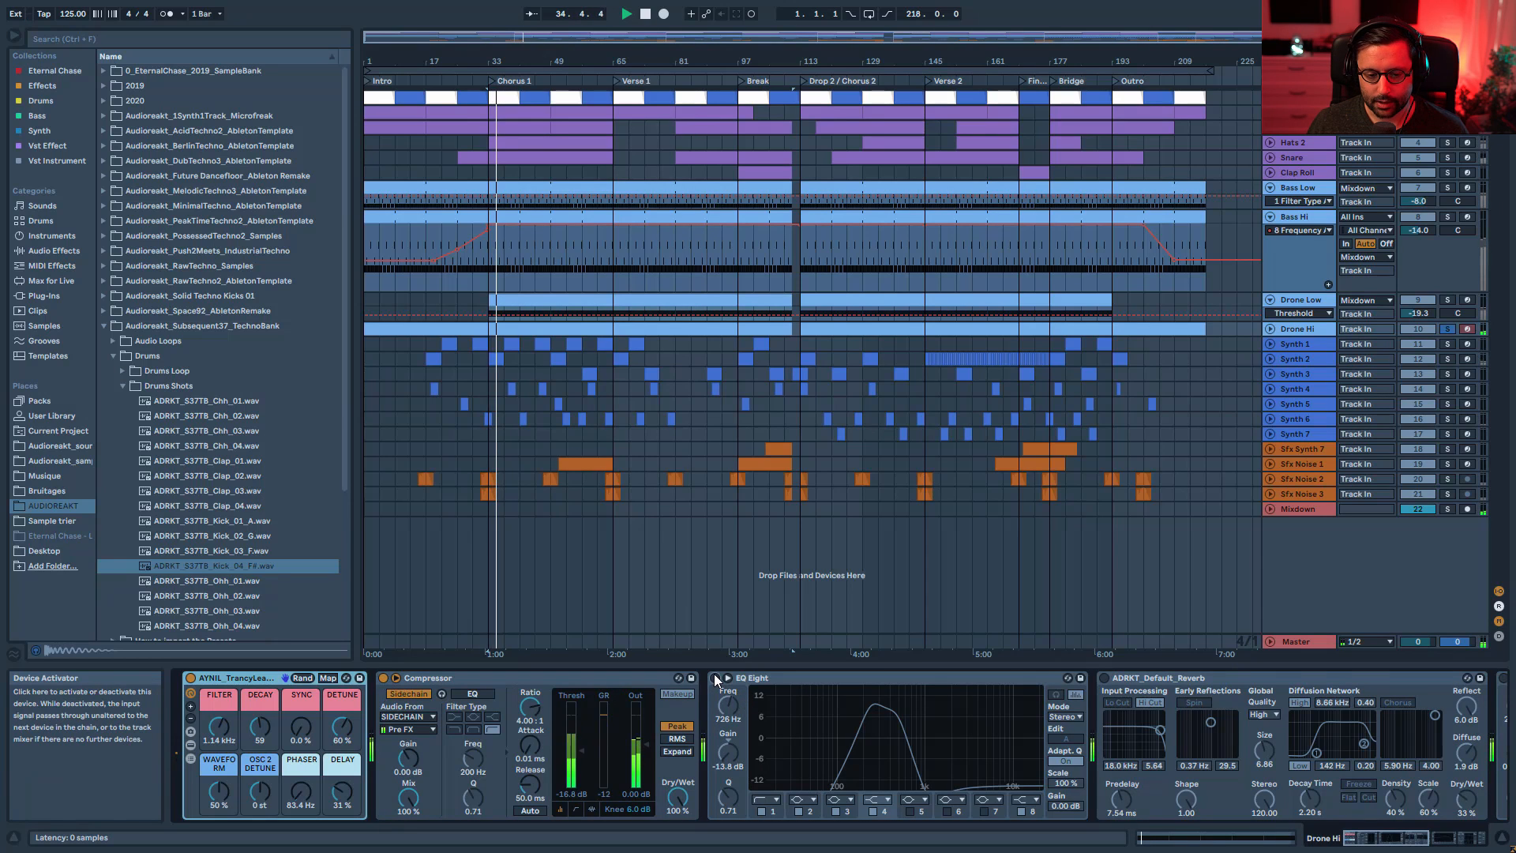
click(714, 677)
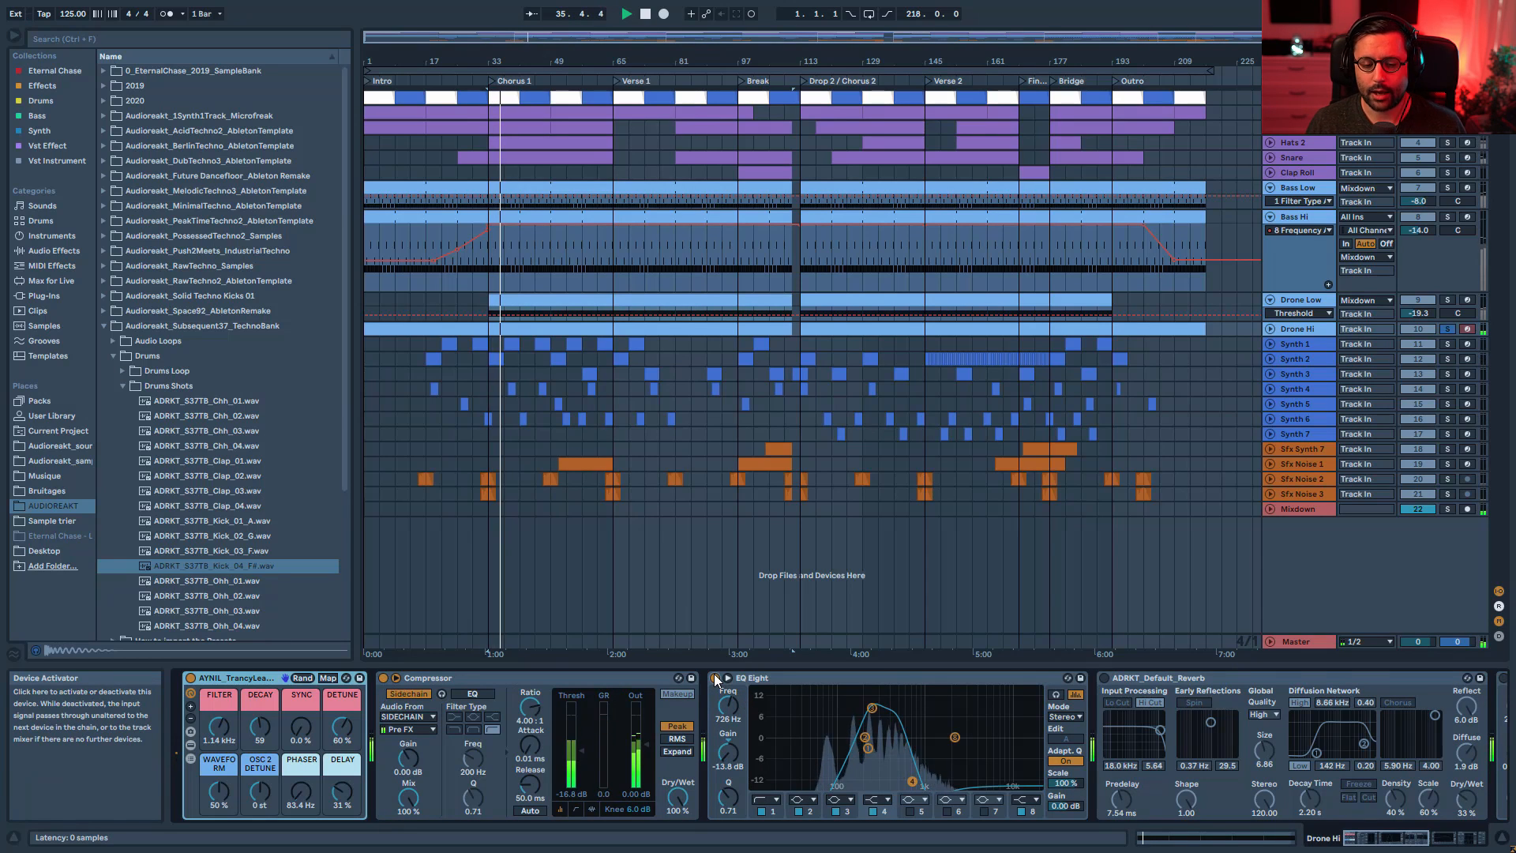
click(1104, 678)
- Switch on the second EQ Eight, the Stereo Width and the Utility at the end of Drone Hi's chain during playback
drag(1380, 842, 1428, 841)
click(776, 679)
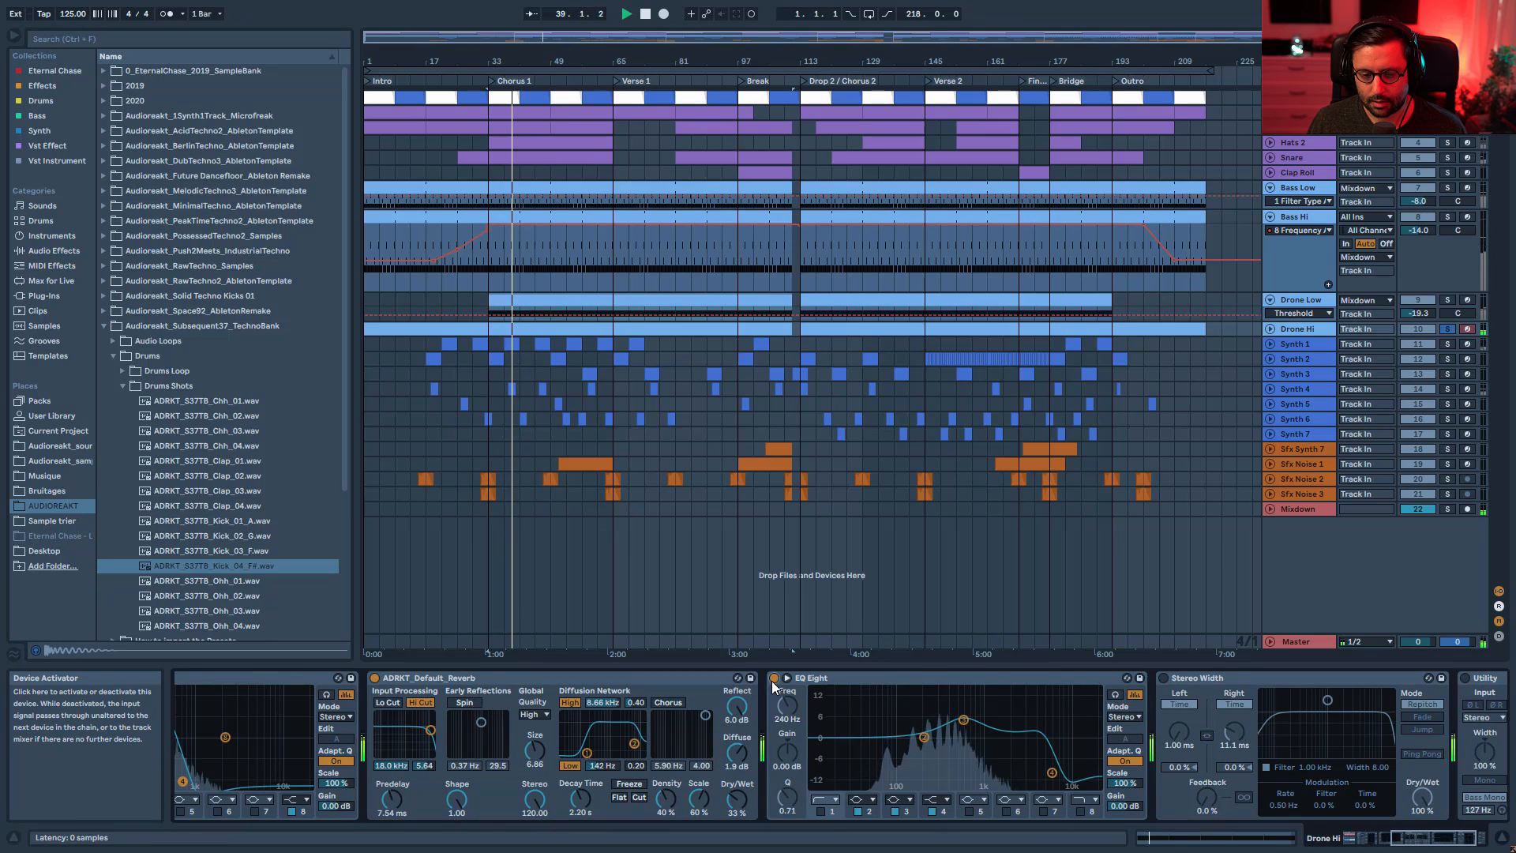
click(1163, 679)
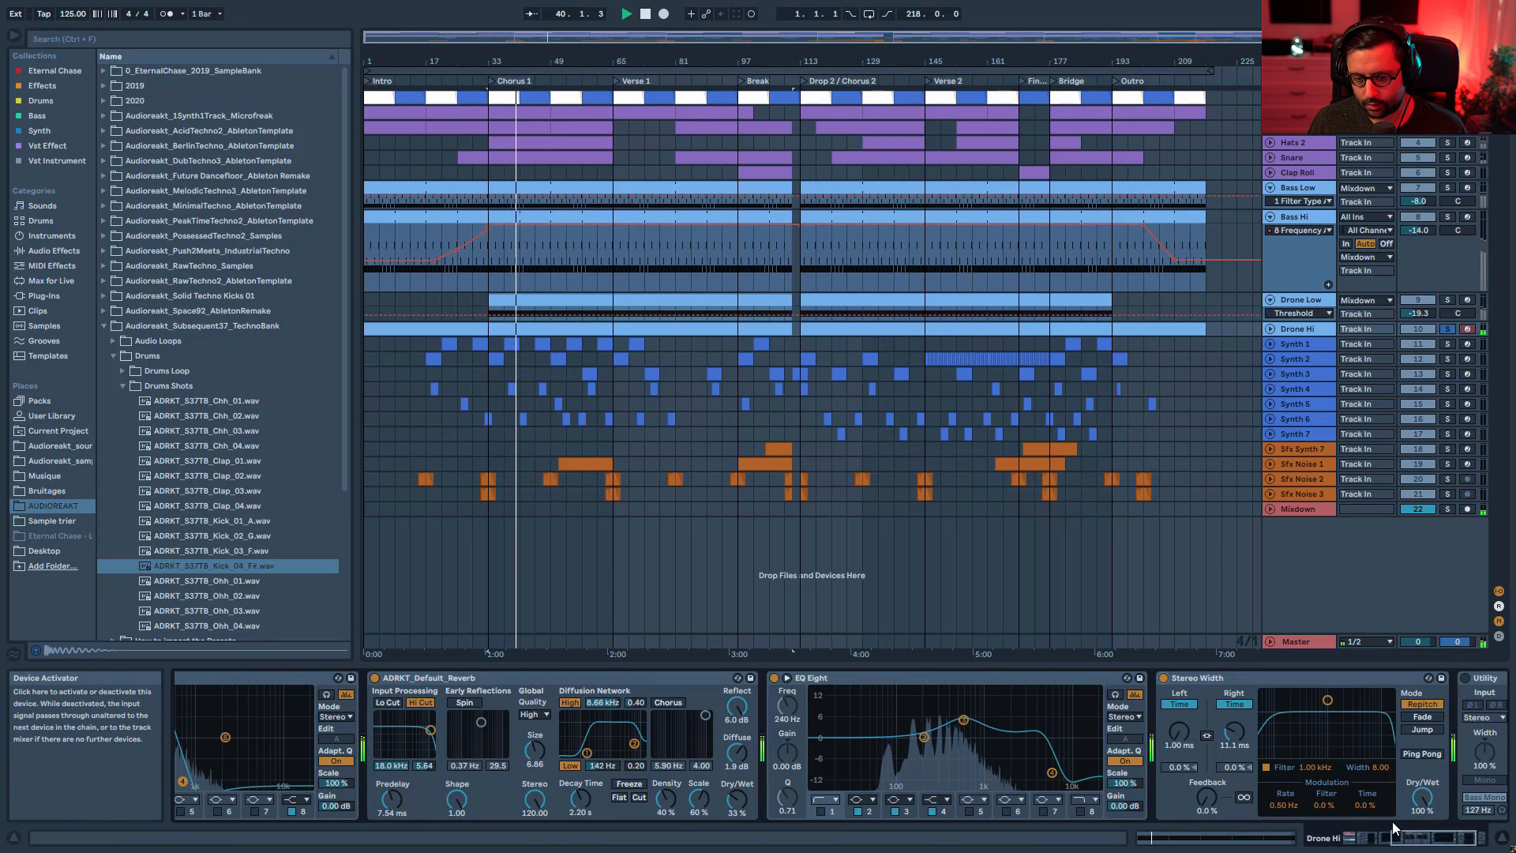
drag(1426, 839, 1443, 841)
click(1317, 678)
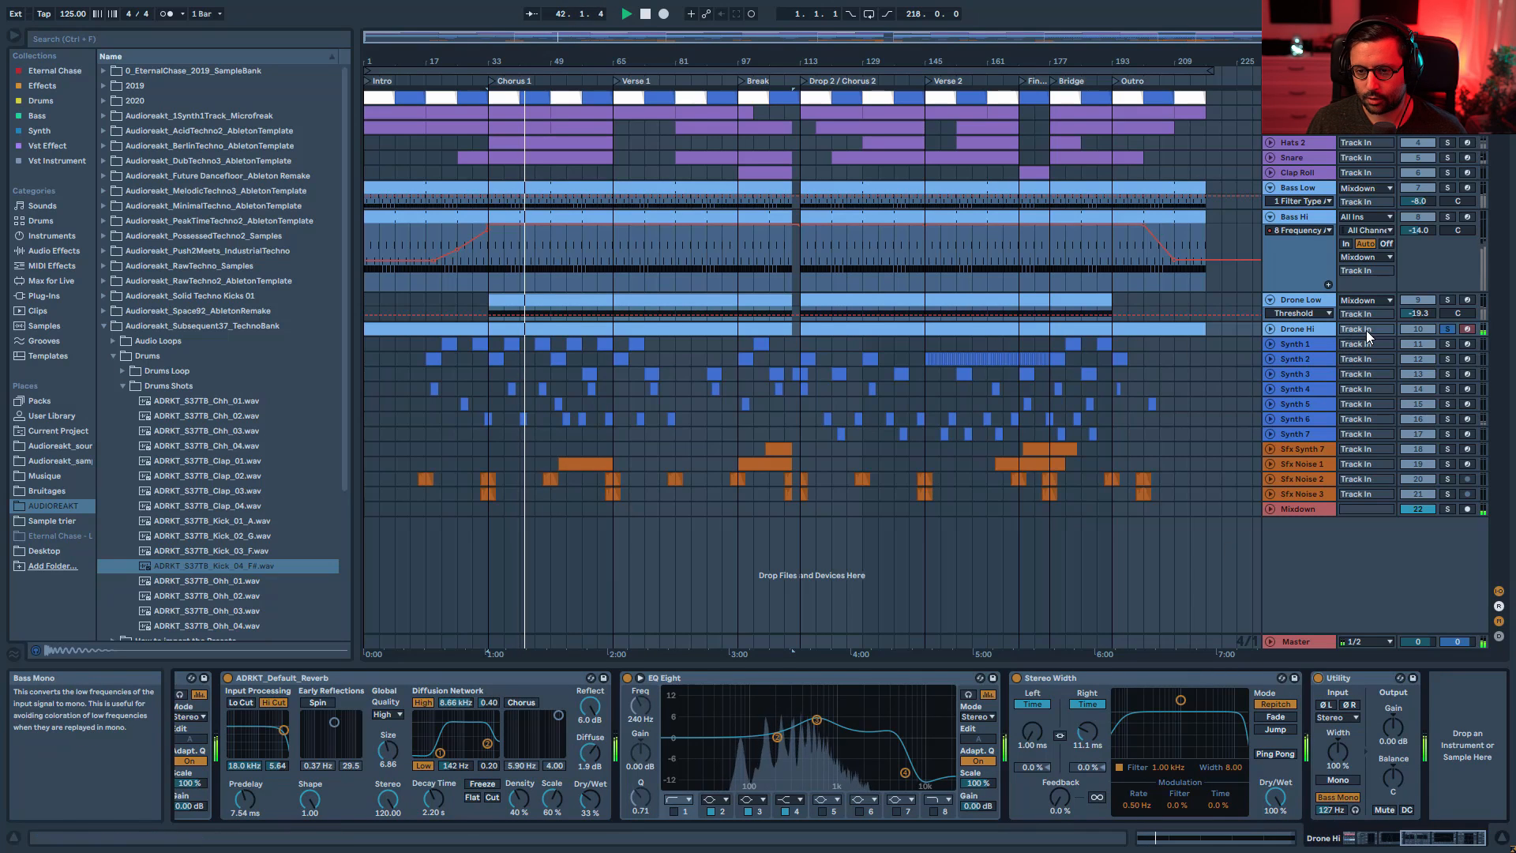
- Add Drone Low, Bass Hi and Bass Low to the soloed tracks to hear the drones and basses together
click(1448, 300)
click(1447, 216)
click(1447, 188)
key(space)
- Return to the start of the song, clear all the solos and play the full arrangement
click(645, 14)
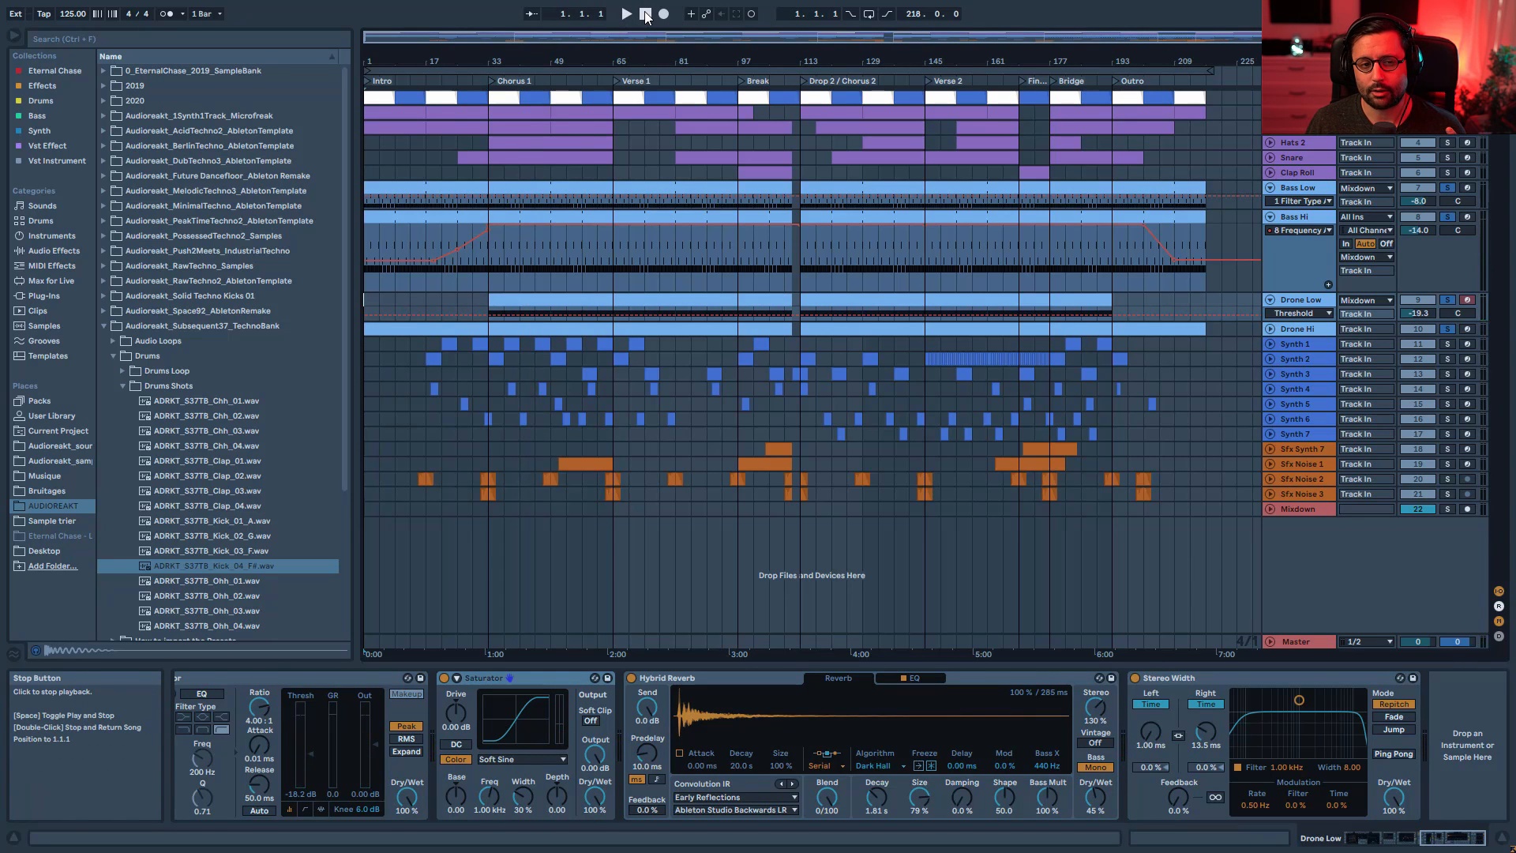
click(1447, 329)
click(627, 14)
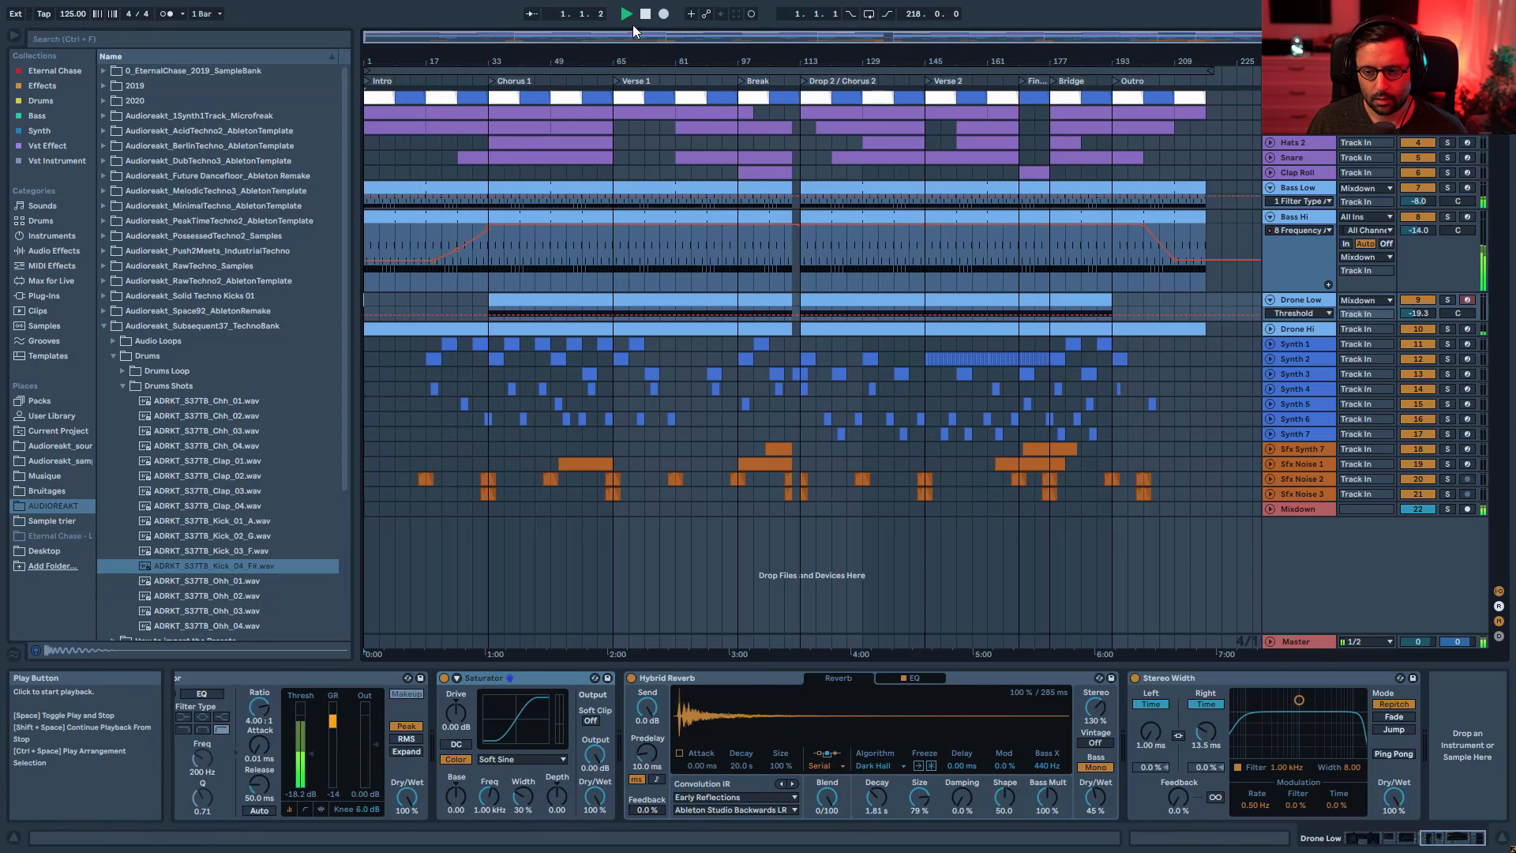
- Fold the Bass Low, Bass Hi and Drone Low tracks in the arrangement
click(1415, 330)
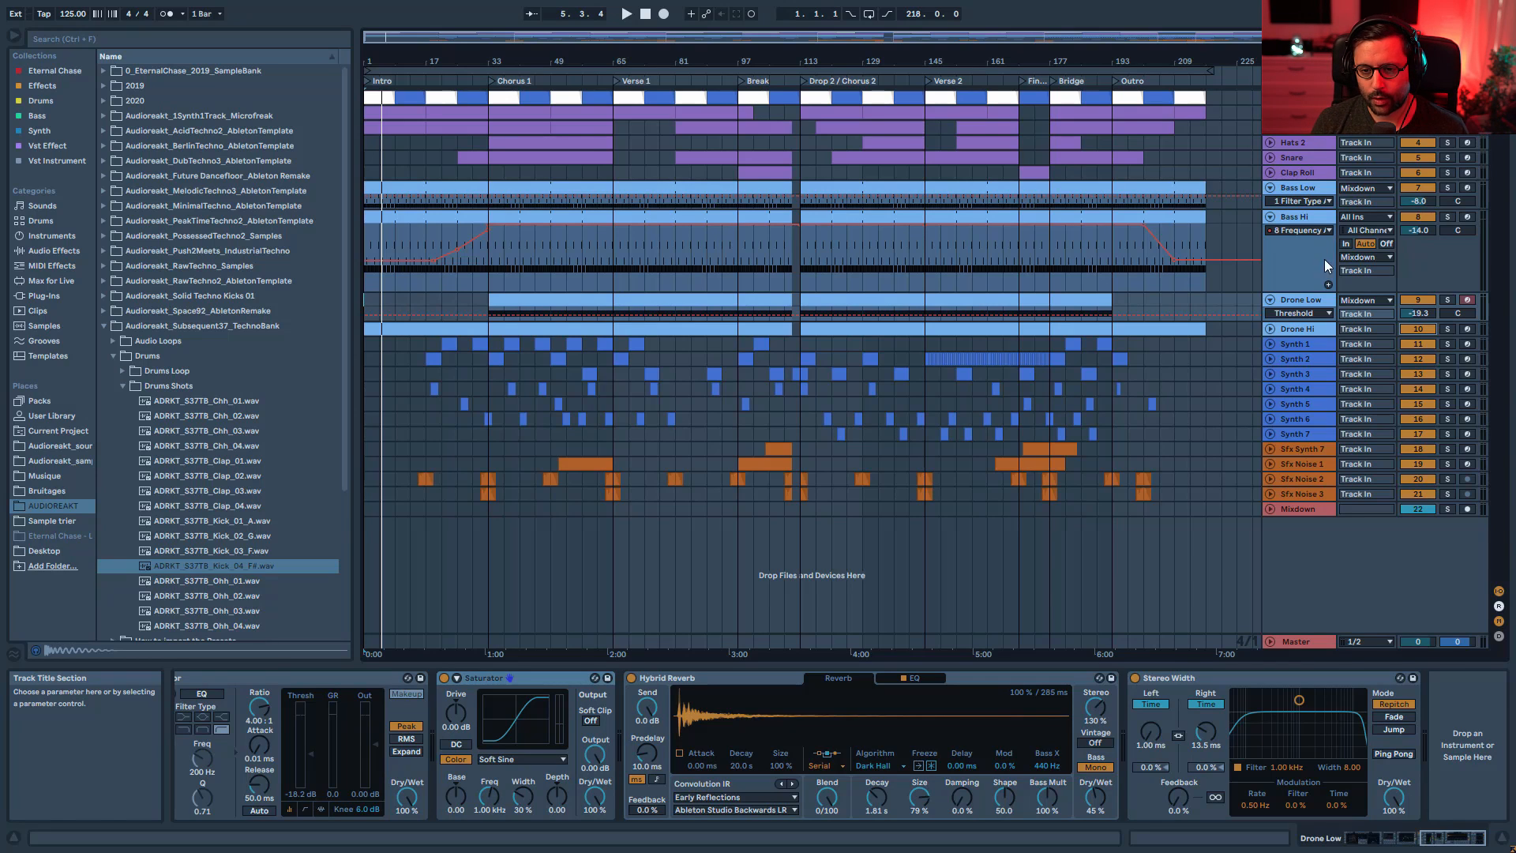
click(1271, 187)
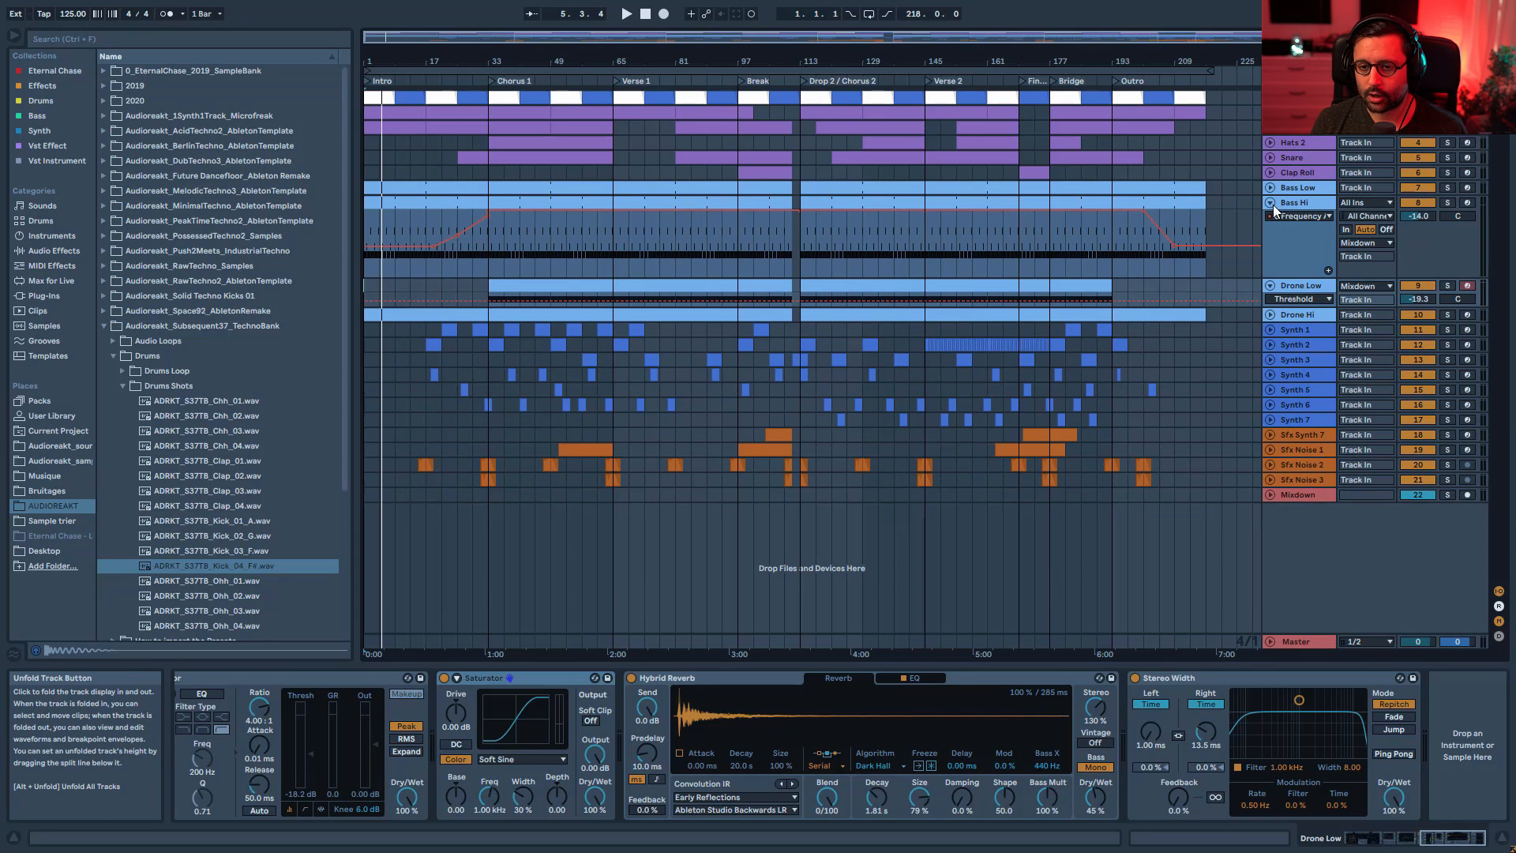
click(1272, 203)
click(1270, 217)
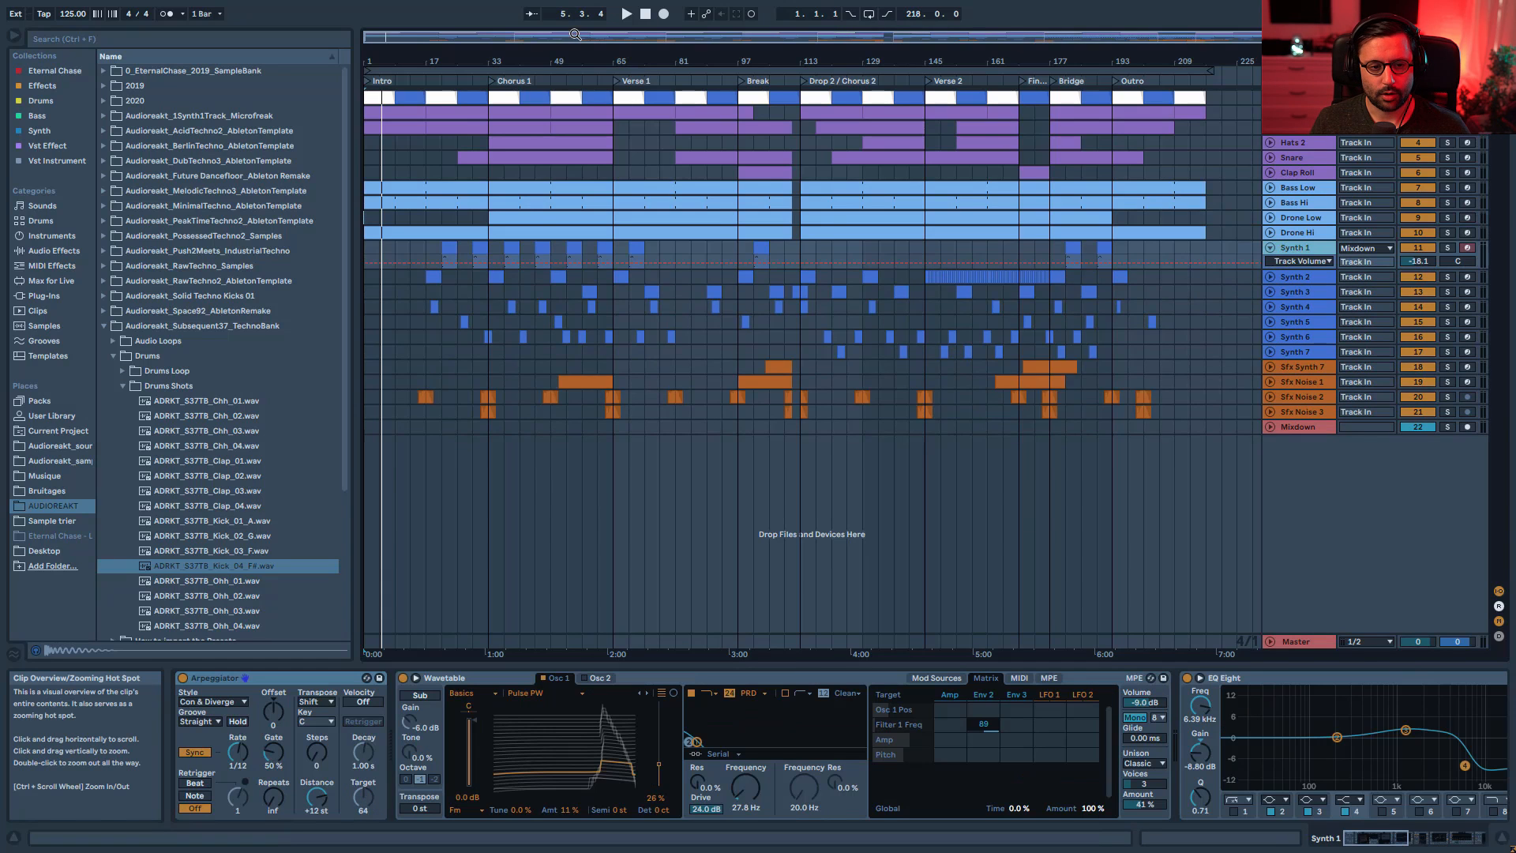
- Solo Synth 1 and play its first clip, starting at bar 21
drag(573, 36, 549, 95)
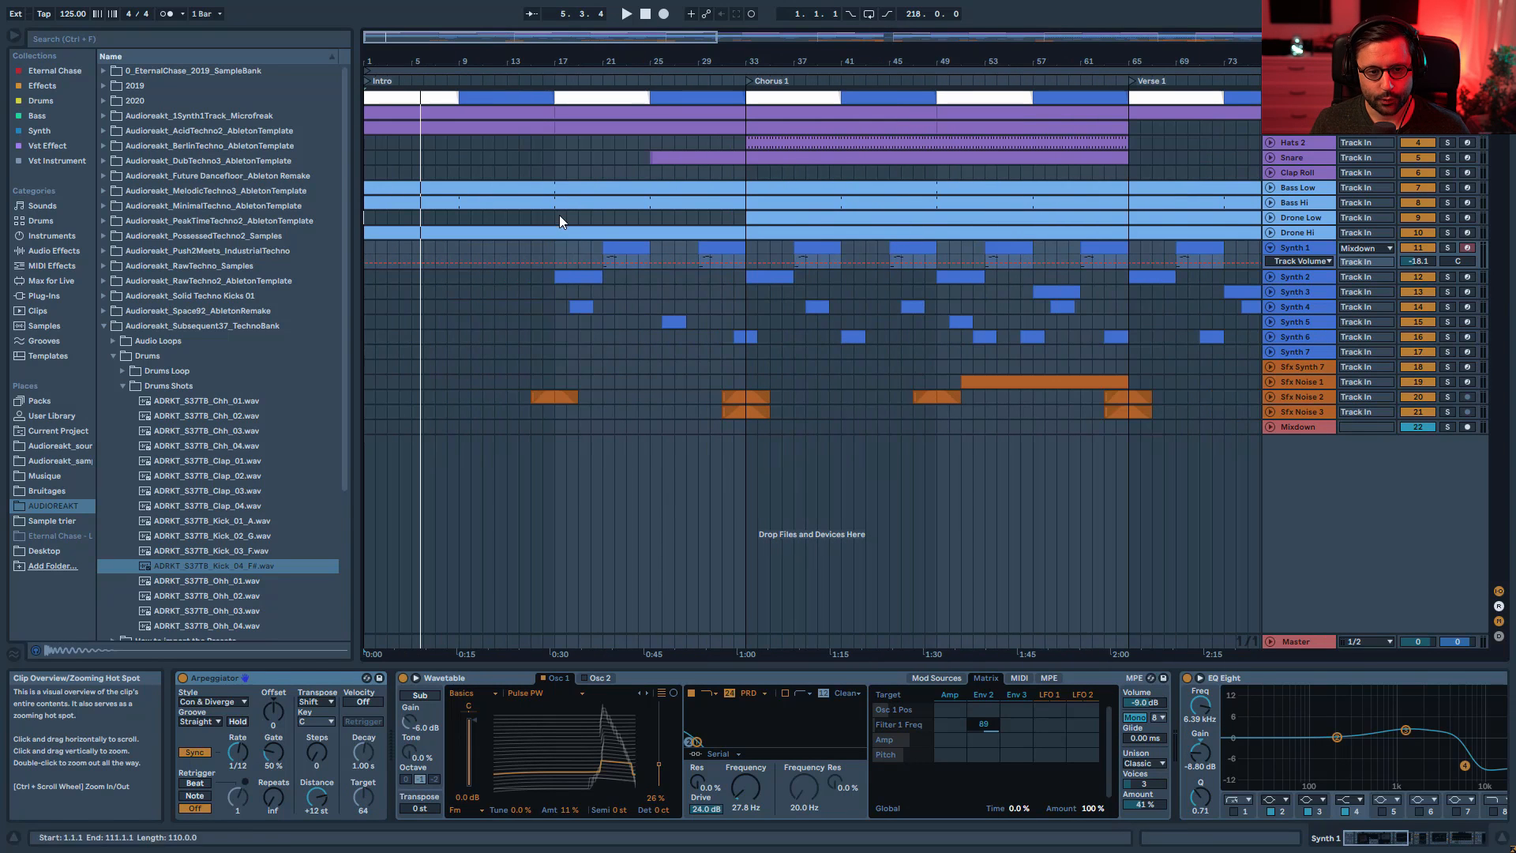
click(625, 249)
click(1451, 247)
key(space)
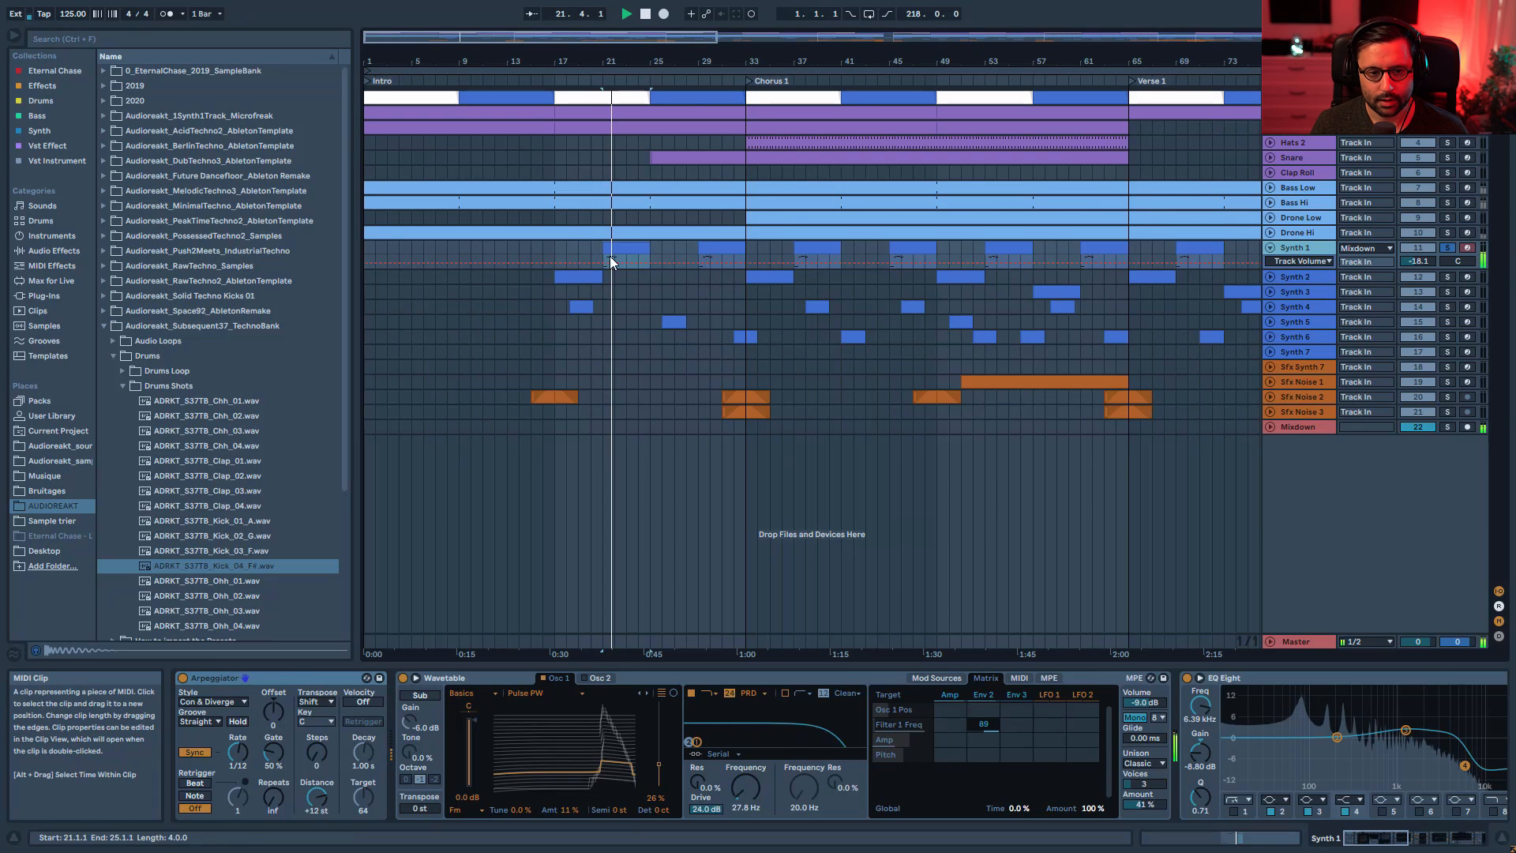
- Open Synth 1's first clip, audition its D#1 and E1 notes, and play the pattern
double_click(616, 247)
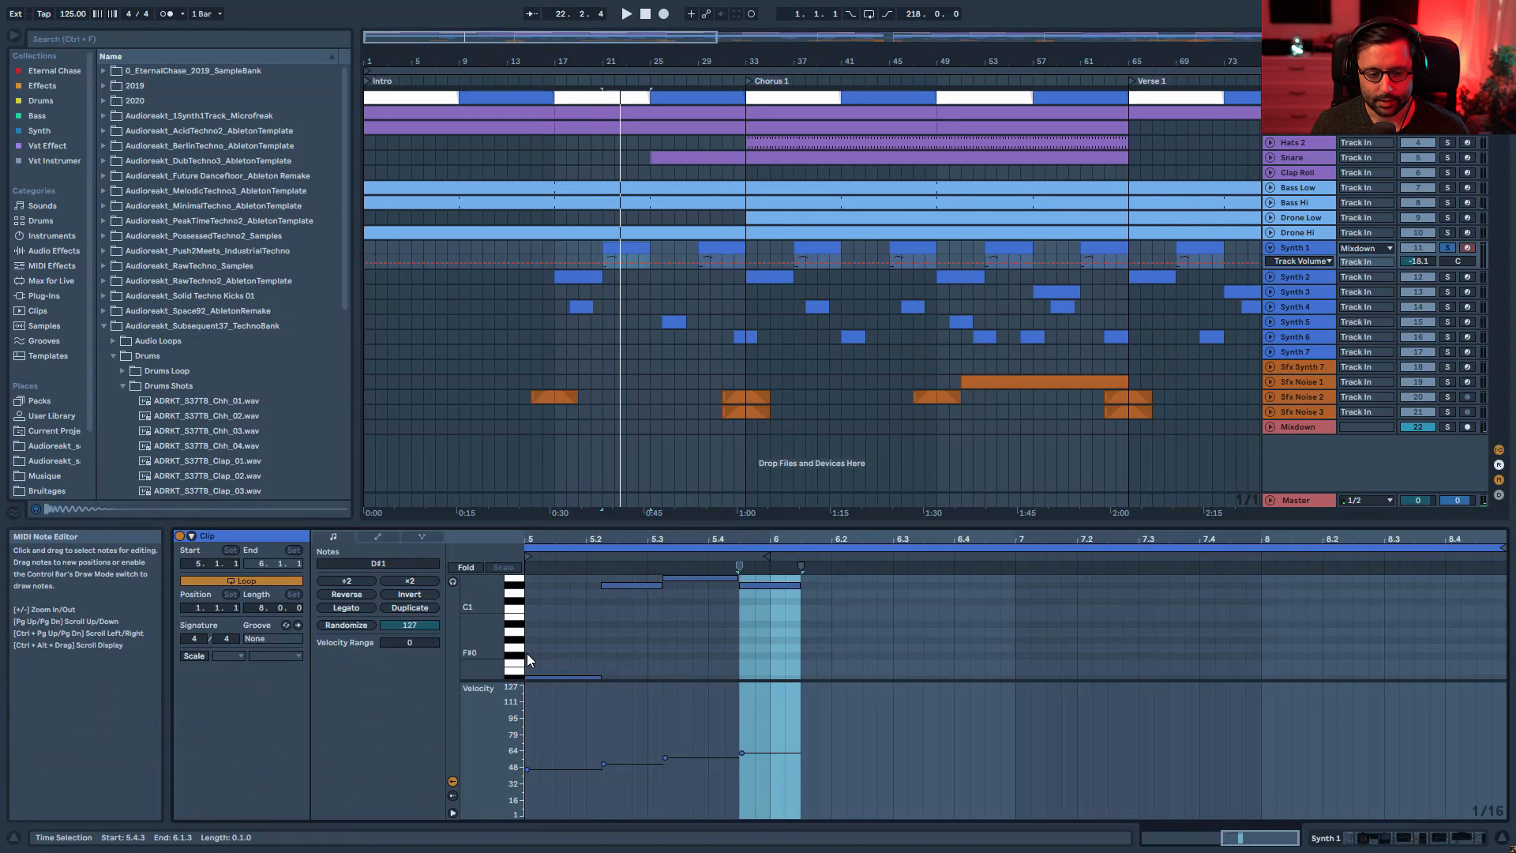
key(space)
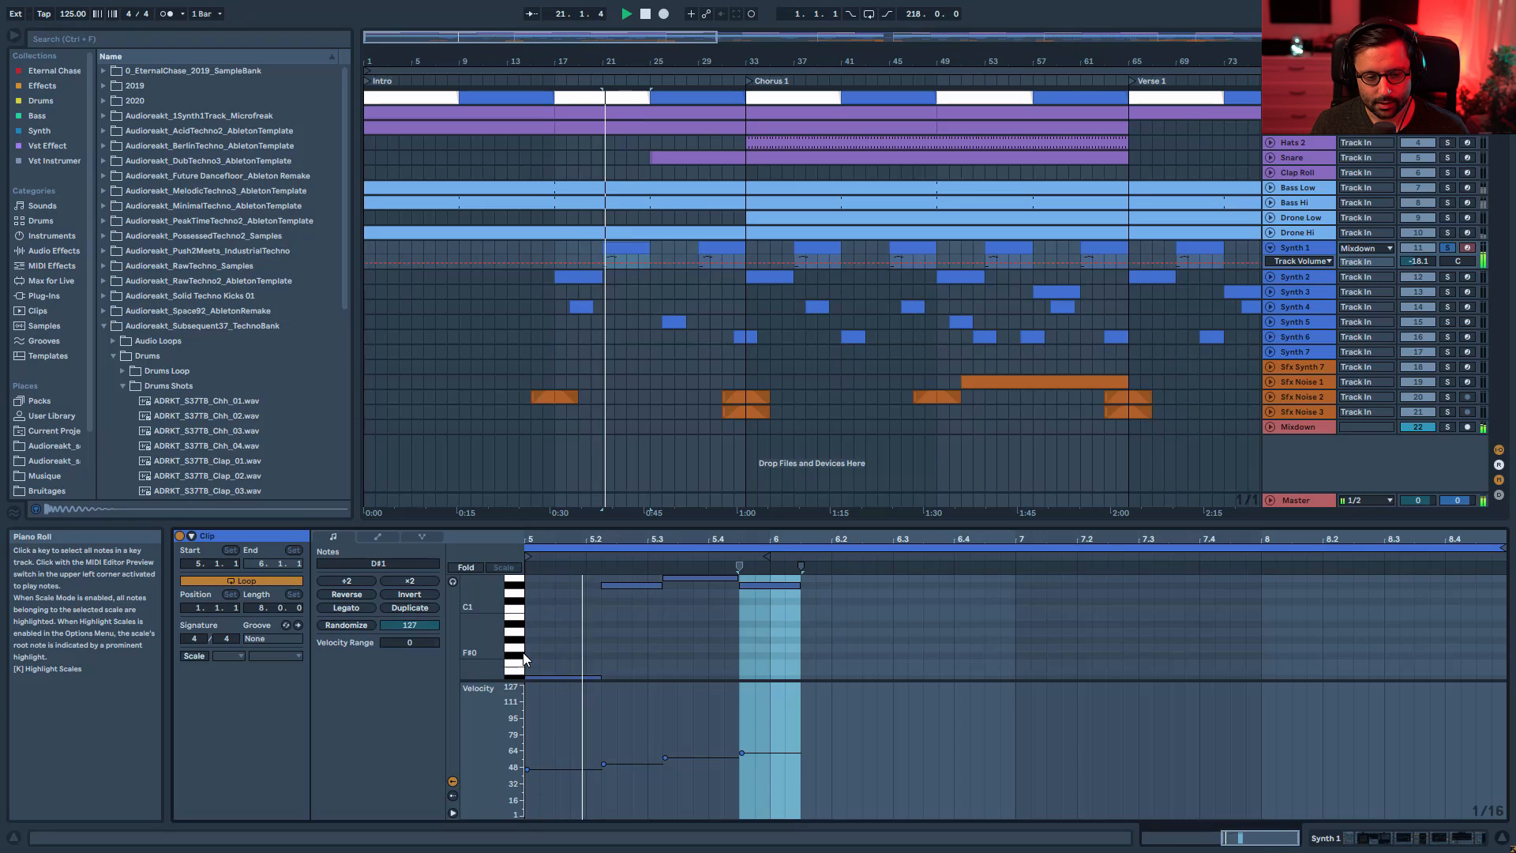
key(space)
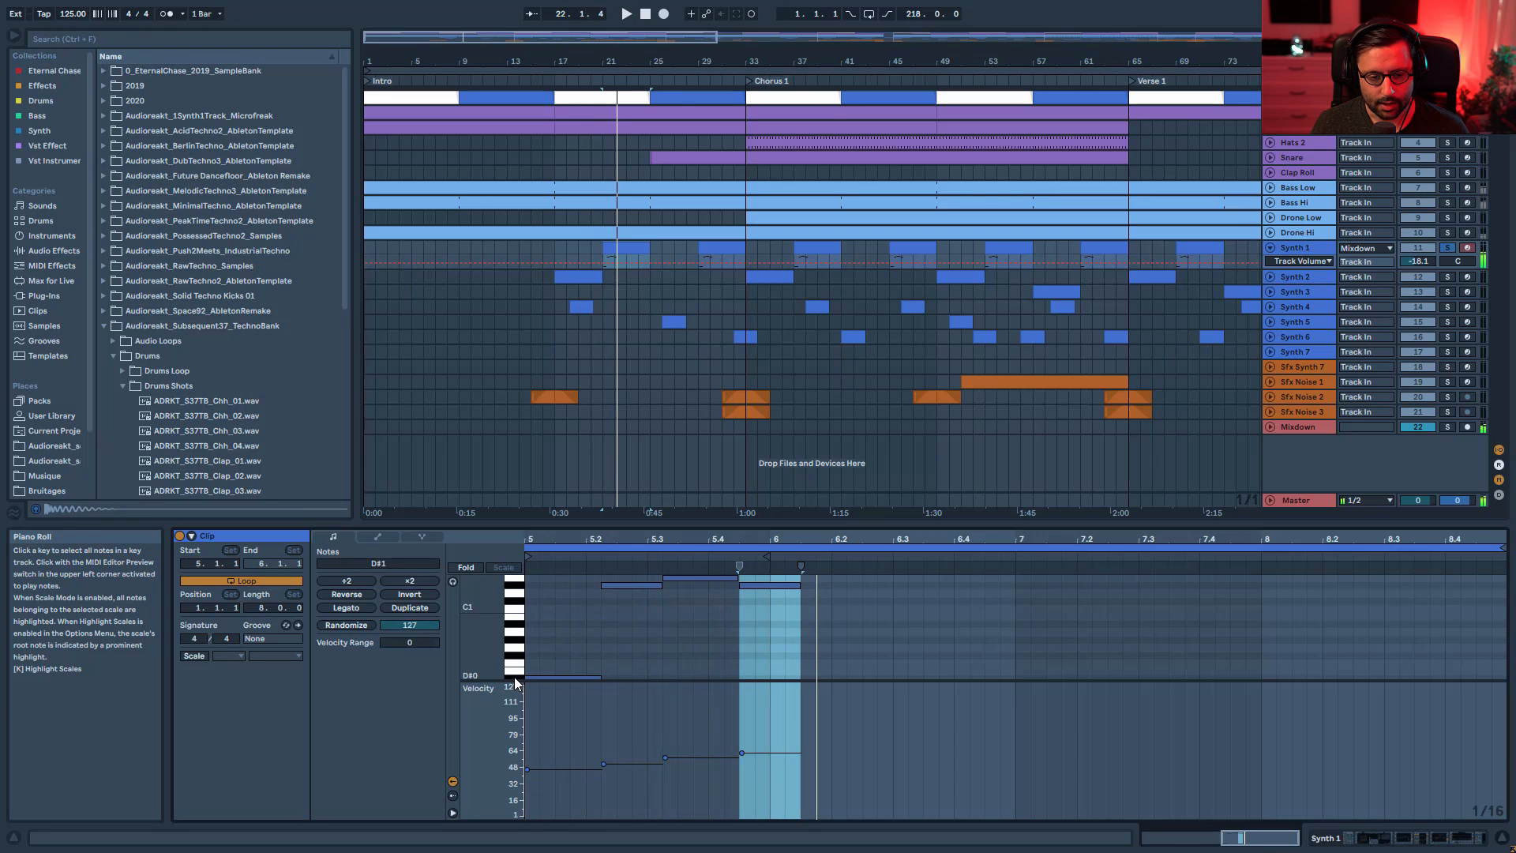
click(523, 586)
click(521, 579)
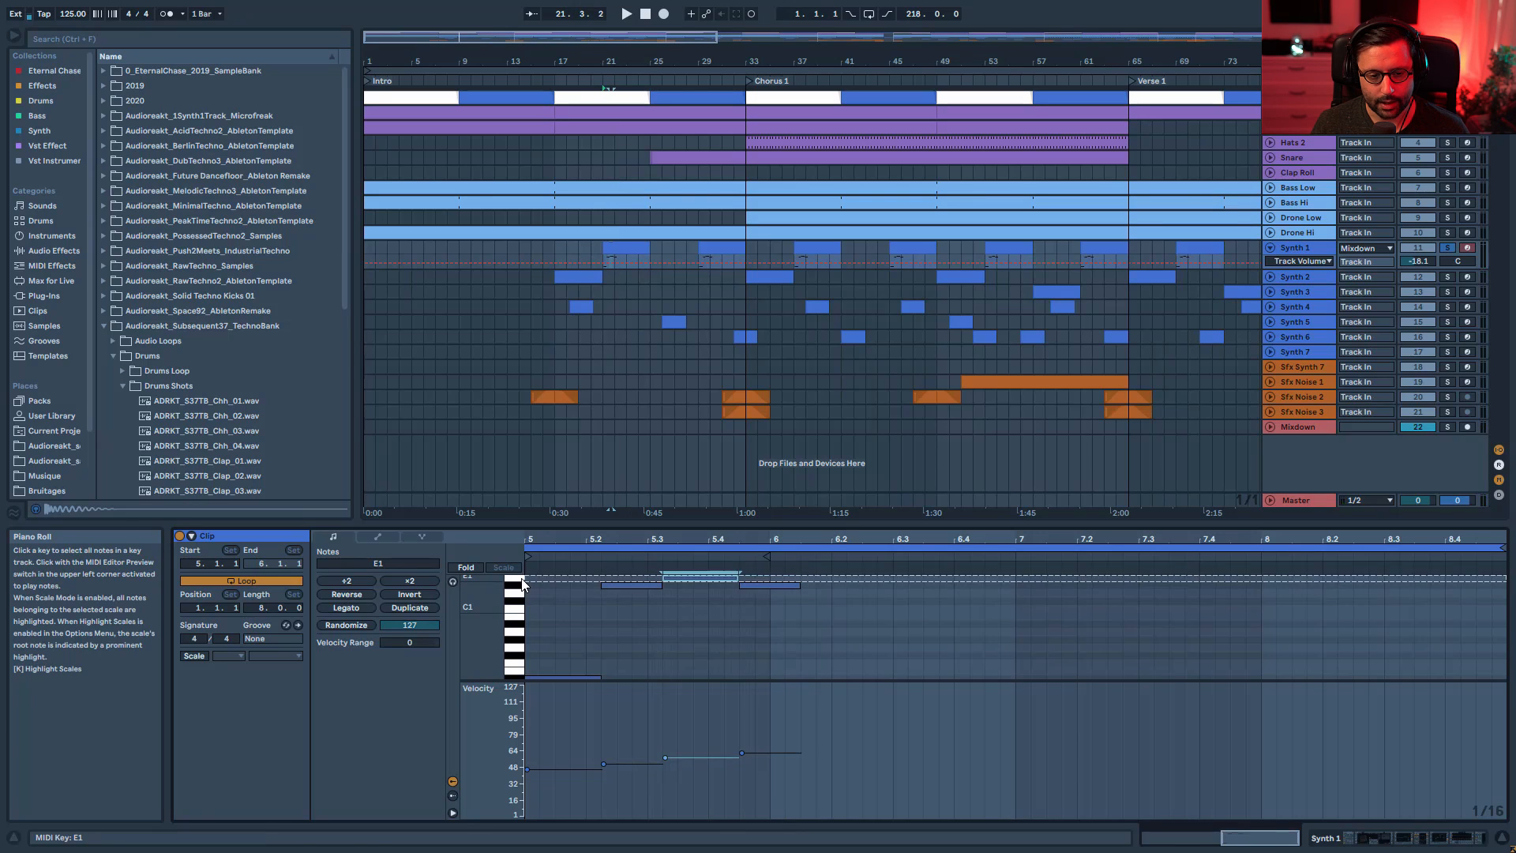
scroll(709, 617, up, 1)
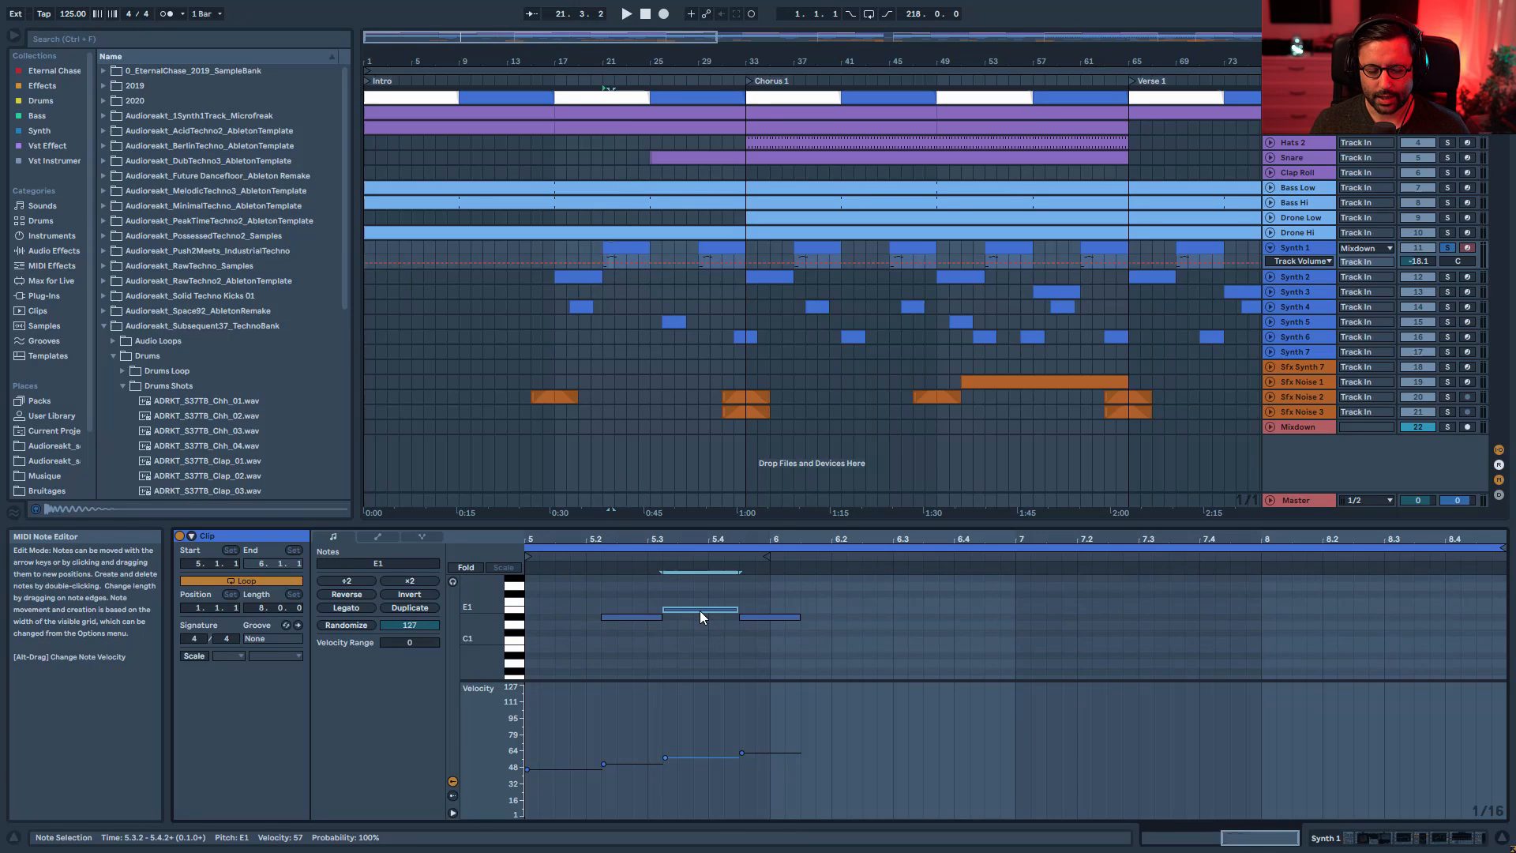
key(space)
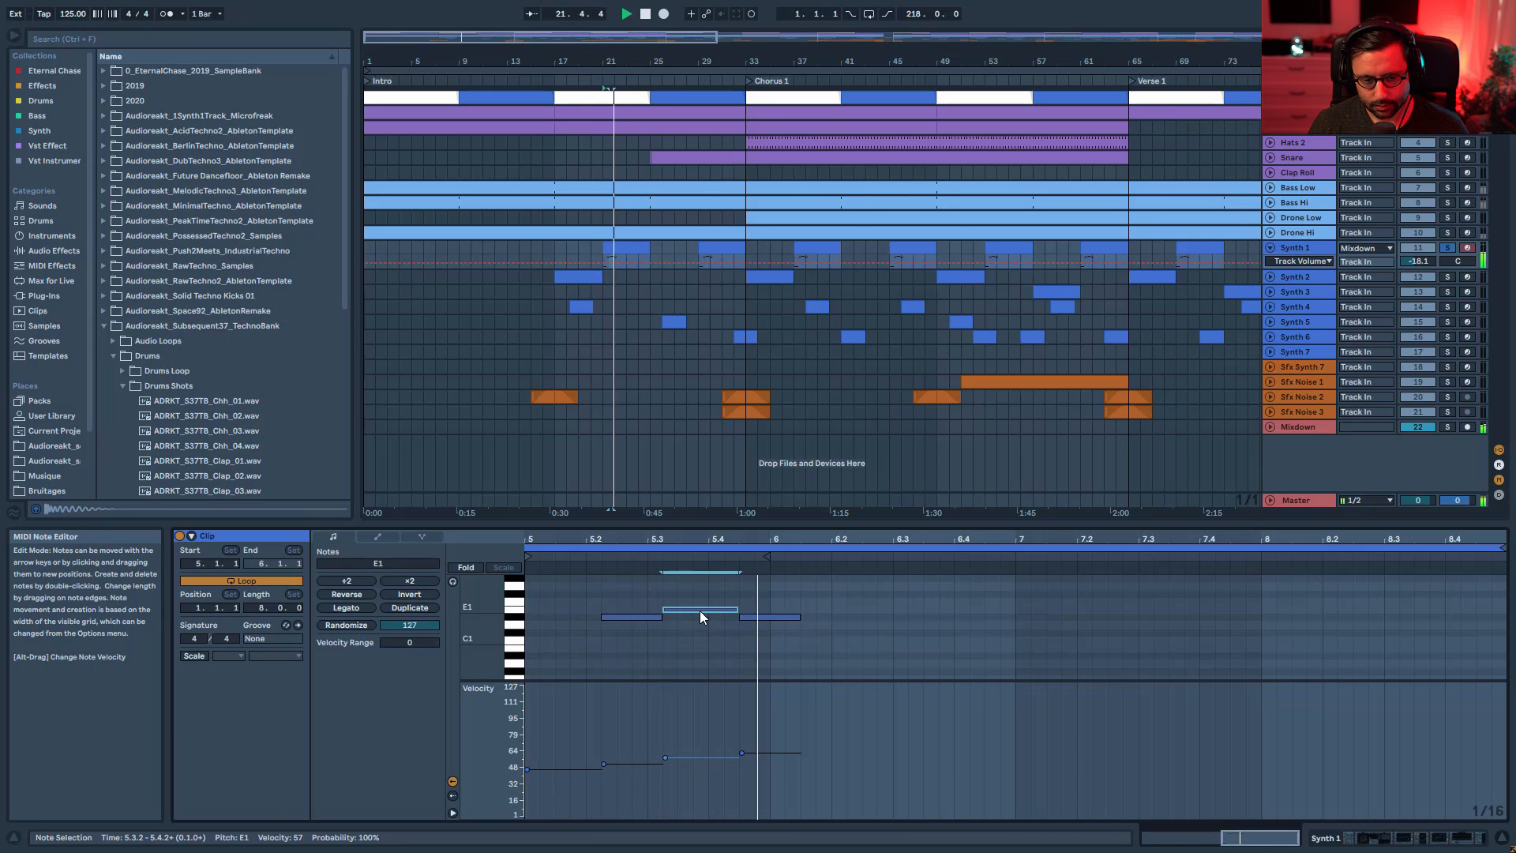
- Play Synth 1 with the Wavetable's unison set to None, and restore the Classic unison mode
key(shift+Tab)
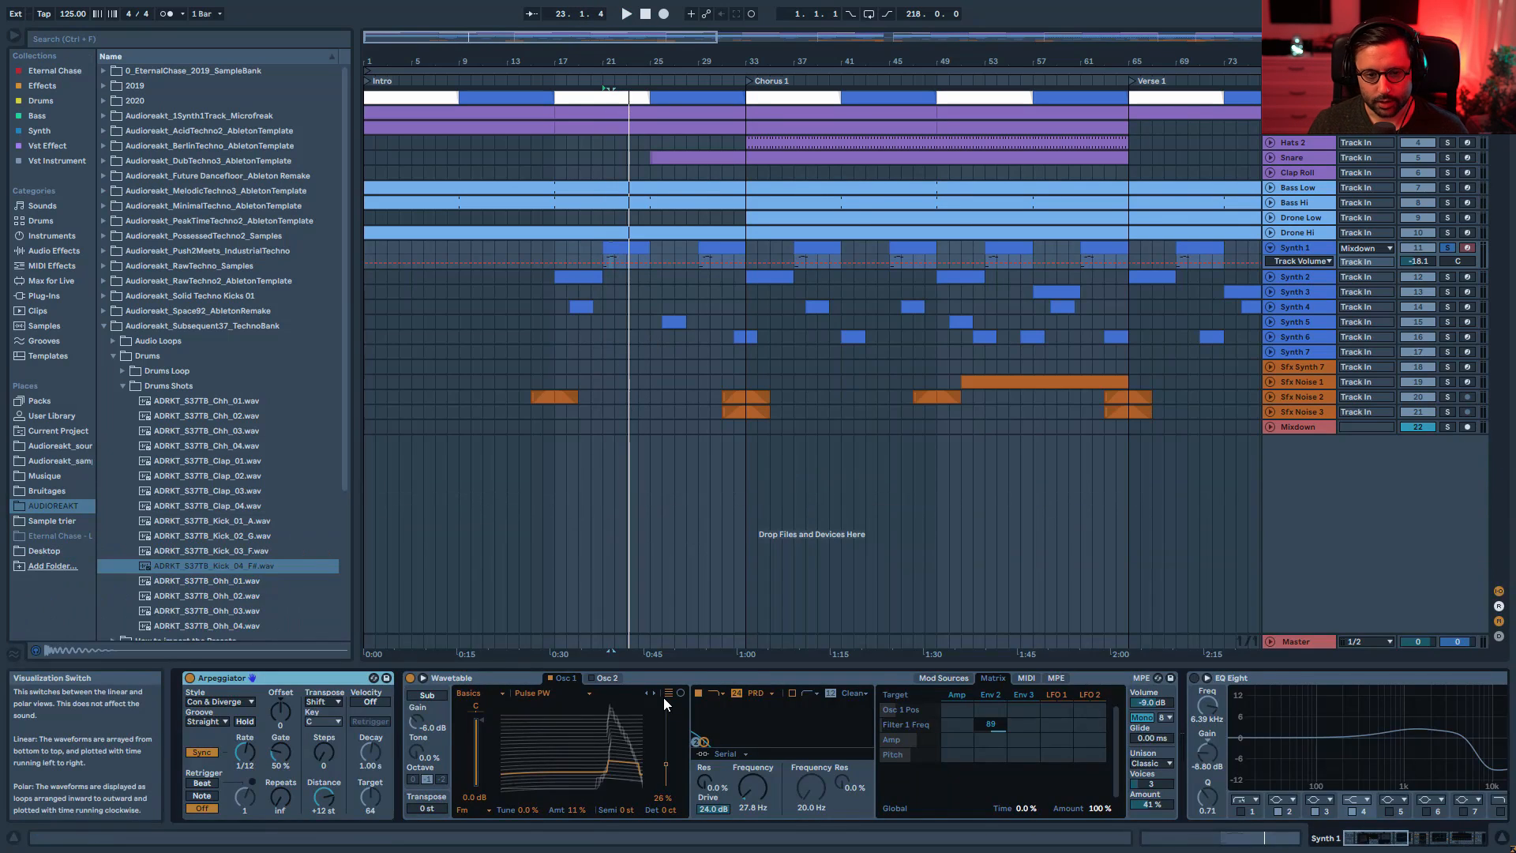
key(space)
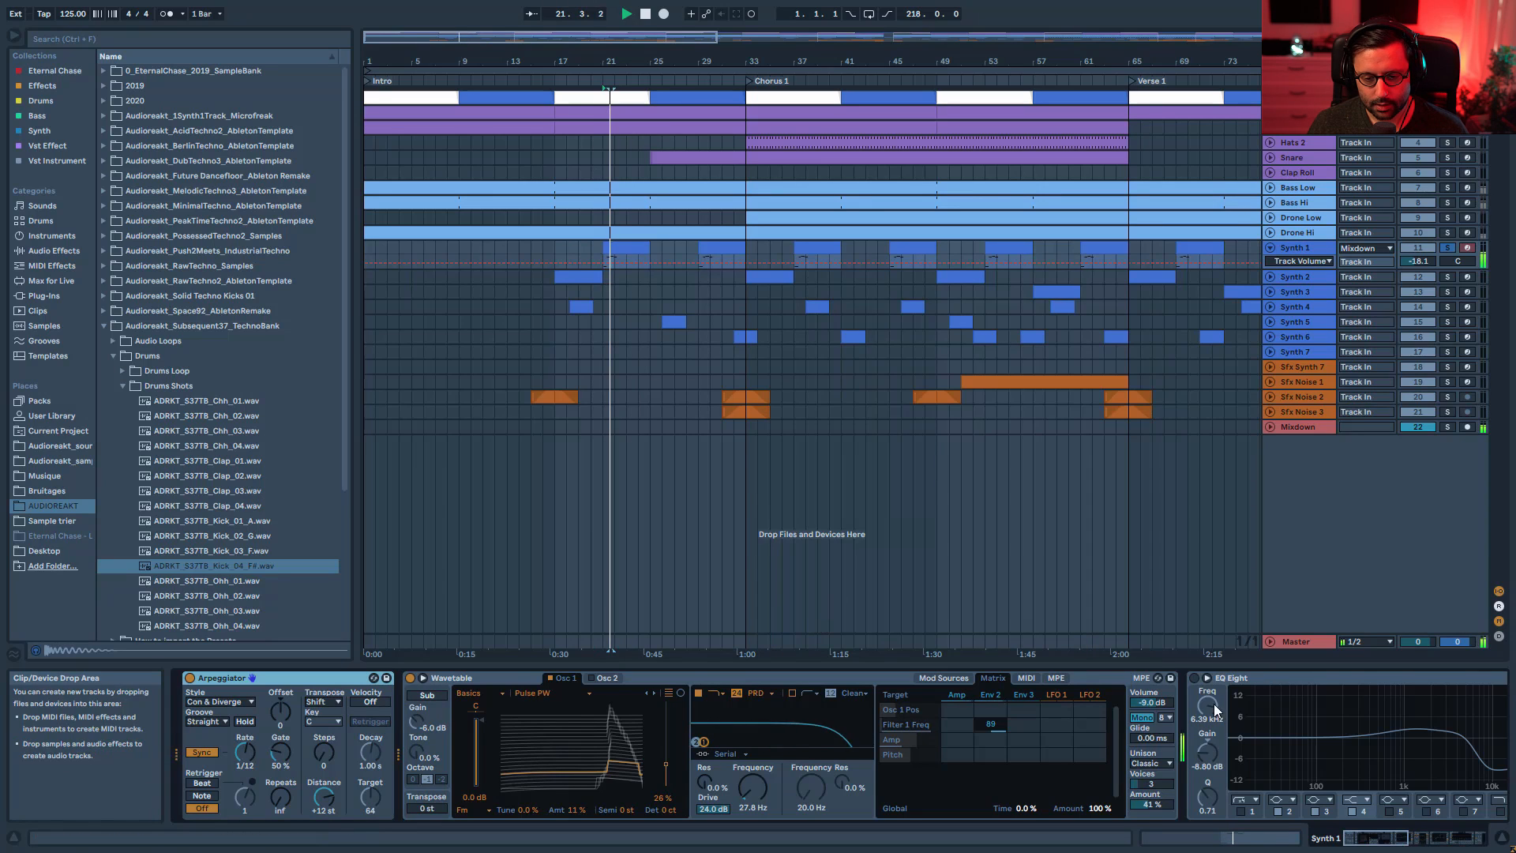
click(1146, 765)
click(1151, 682)
key(space)
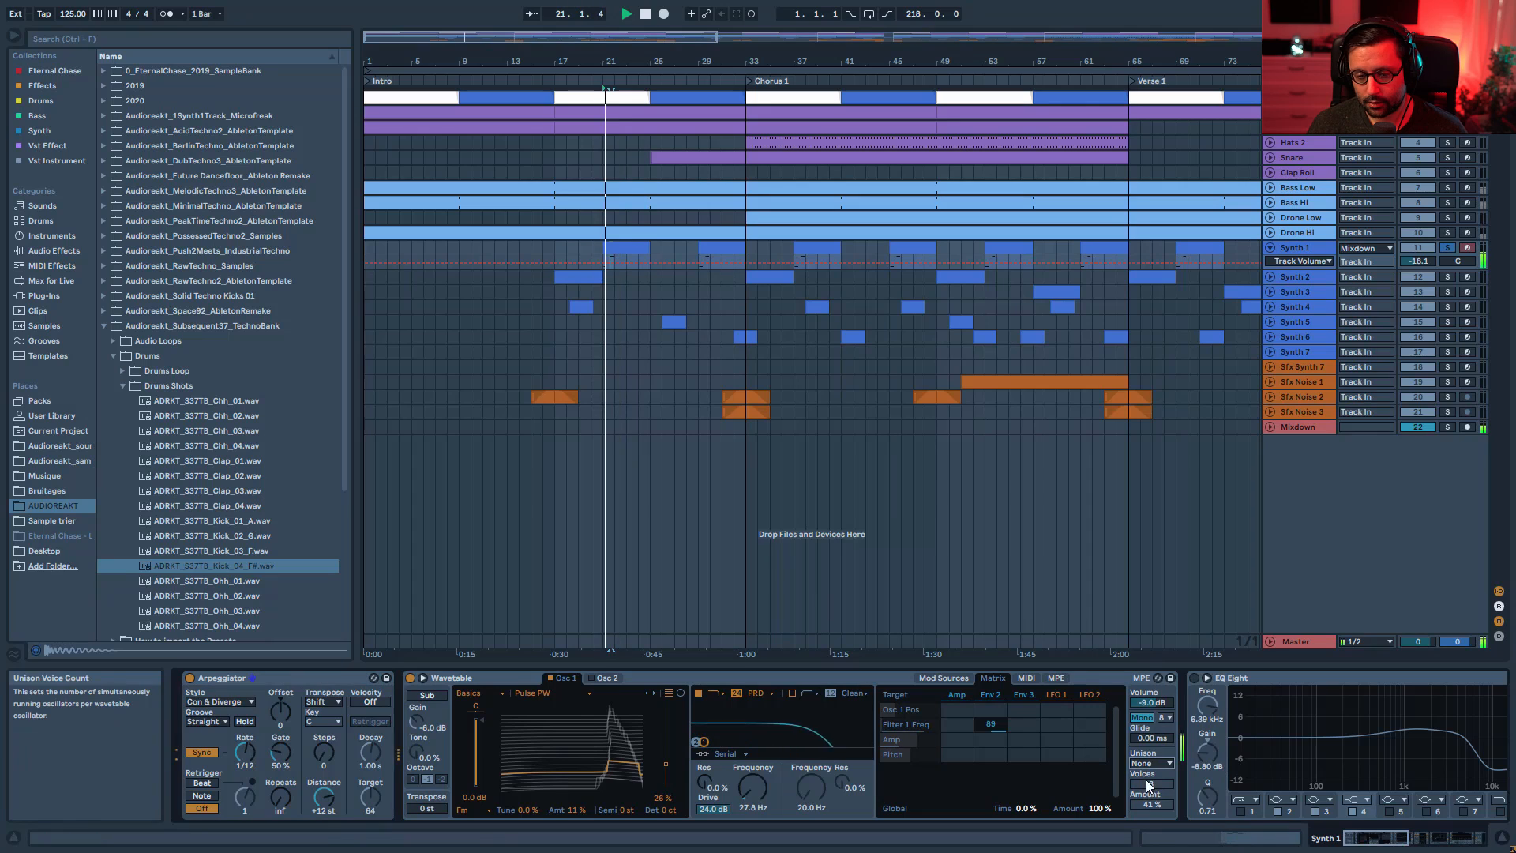
click(1149, 763)
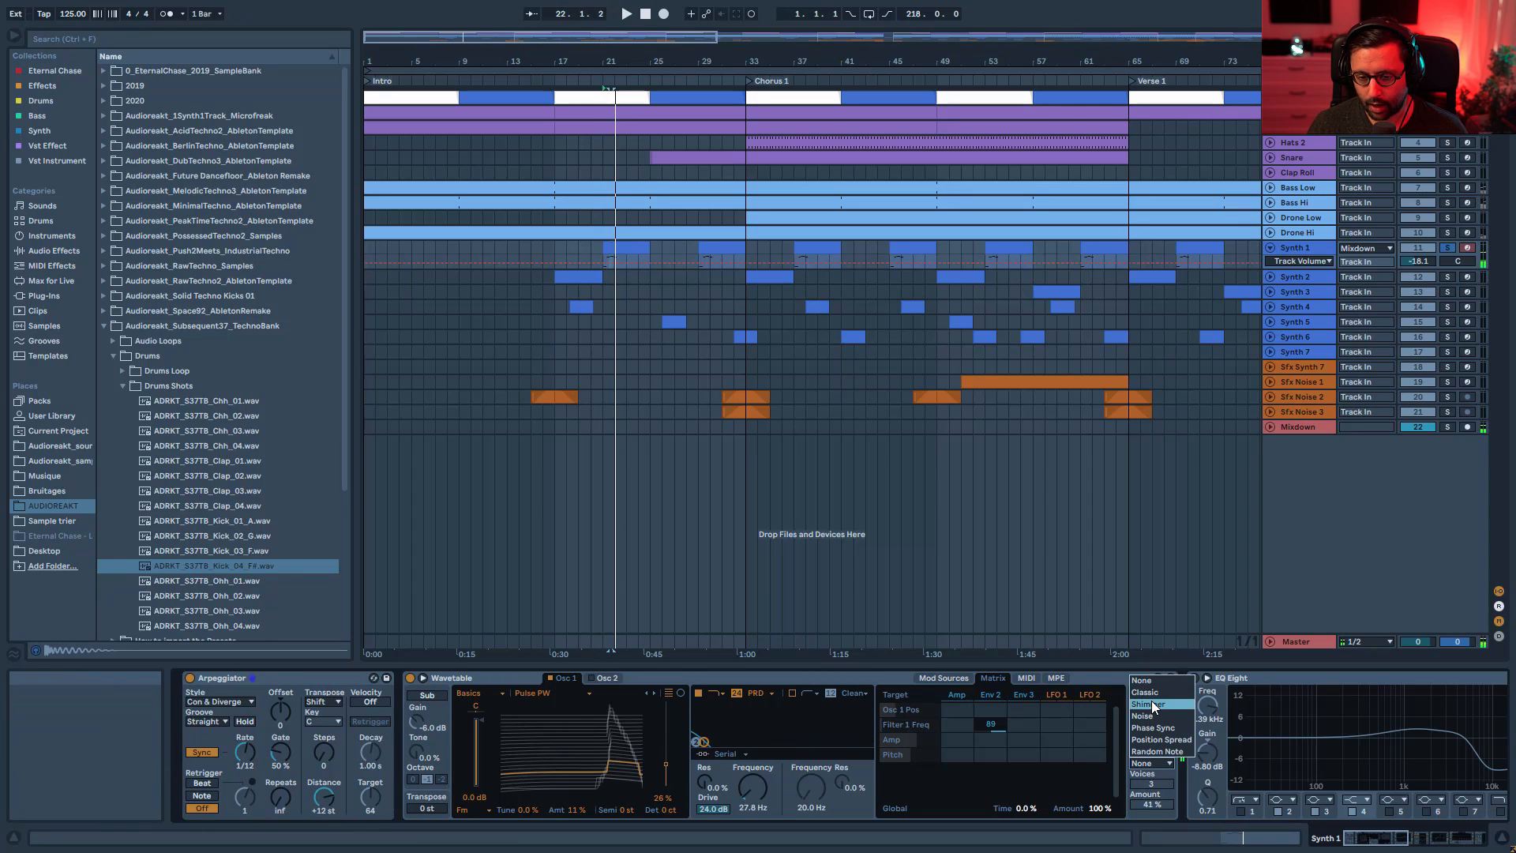
click(1156, 696)
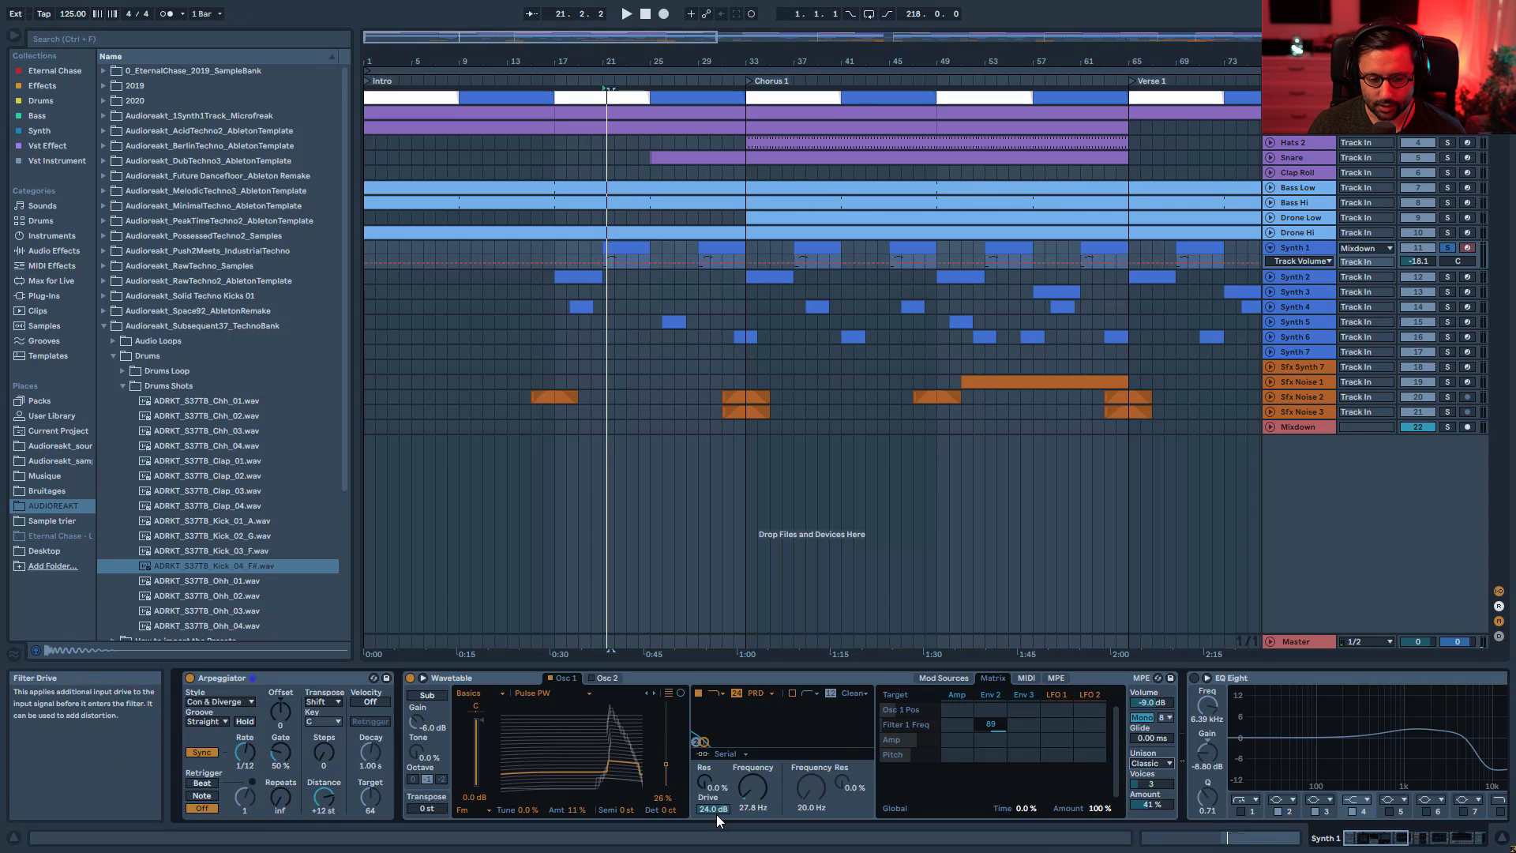
- Remove the Env 2 modulation from Filter 1 Freq in Synth 1's Wavetable and play the result
mouse_move(715, 806)
mouse_down()
mouse_move(715, 837)
mouse_move(718, 792)
mouse_up()
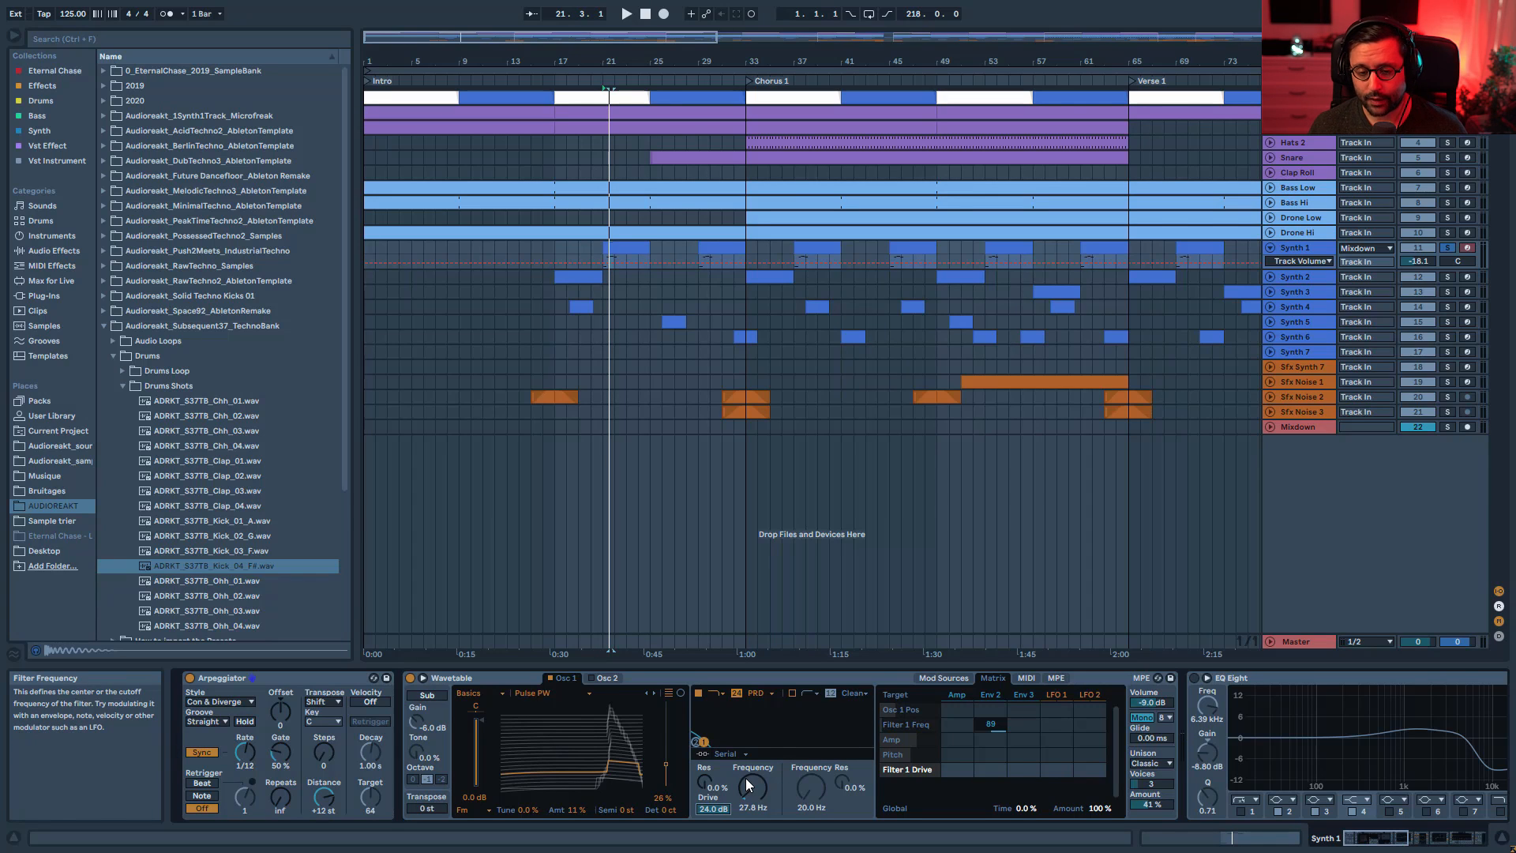
click(1058, 739)
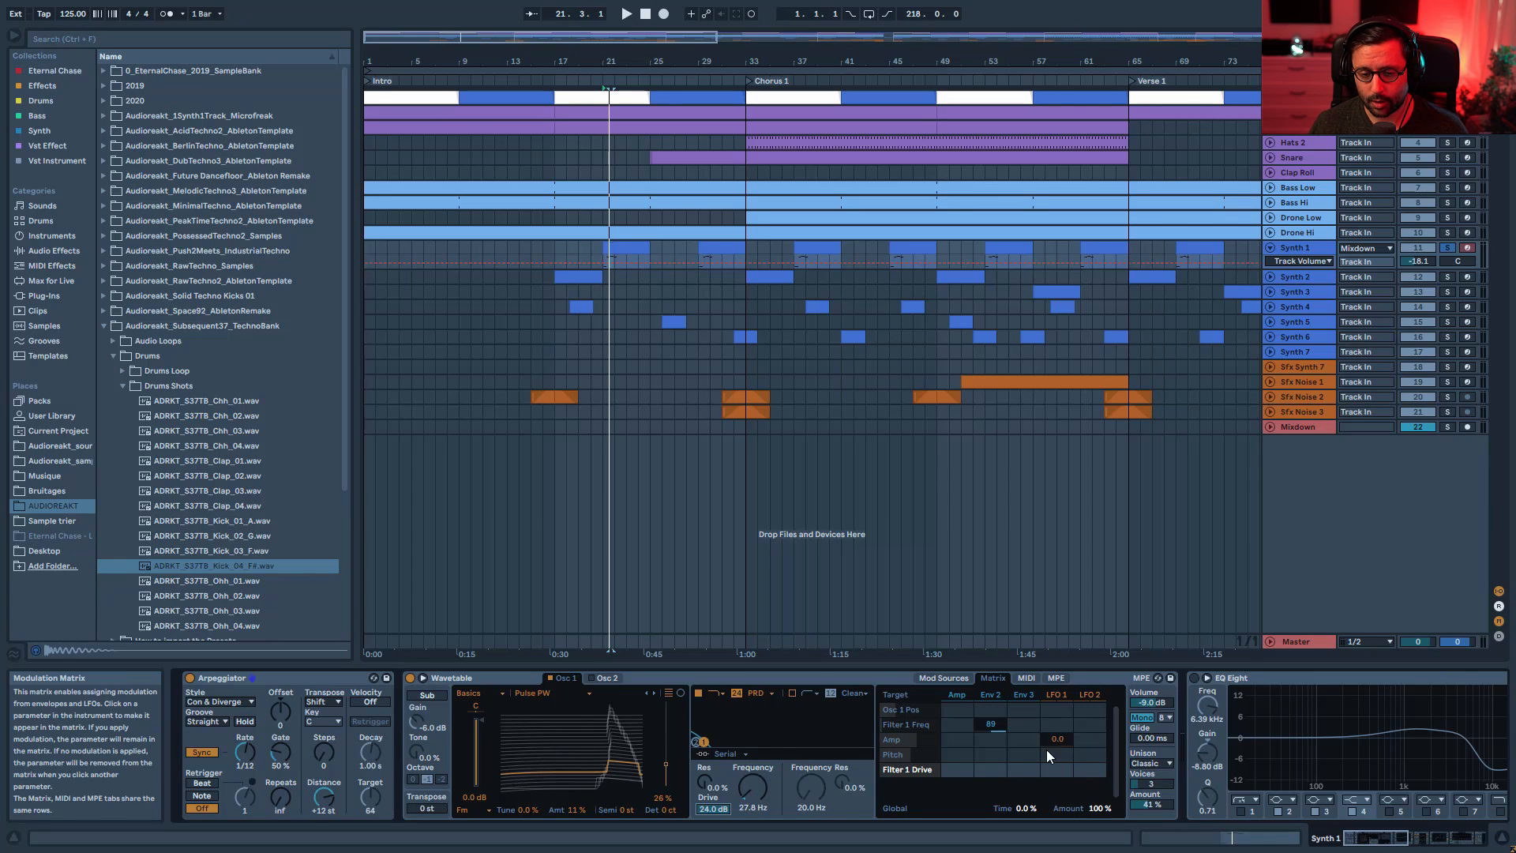
click(993, 726)
key(space)
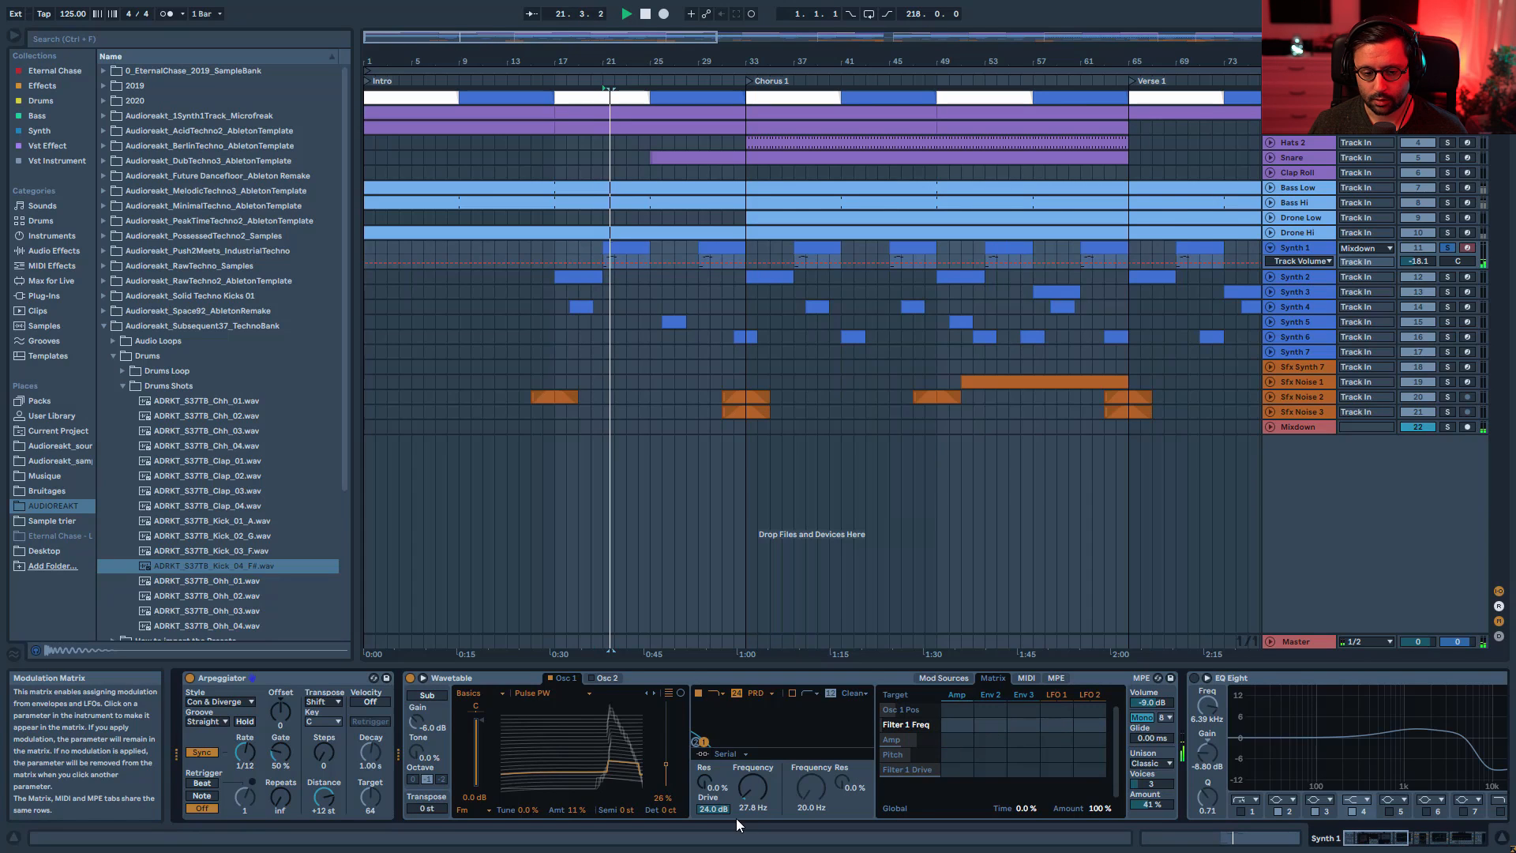
- Sweep the Wavetable's filter frequency to 2.40 kHz and down to 486 Hz, and restore 27.8 Hz with an Env 2 amount of 89
drag(752, 786, 752, 727)
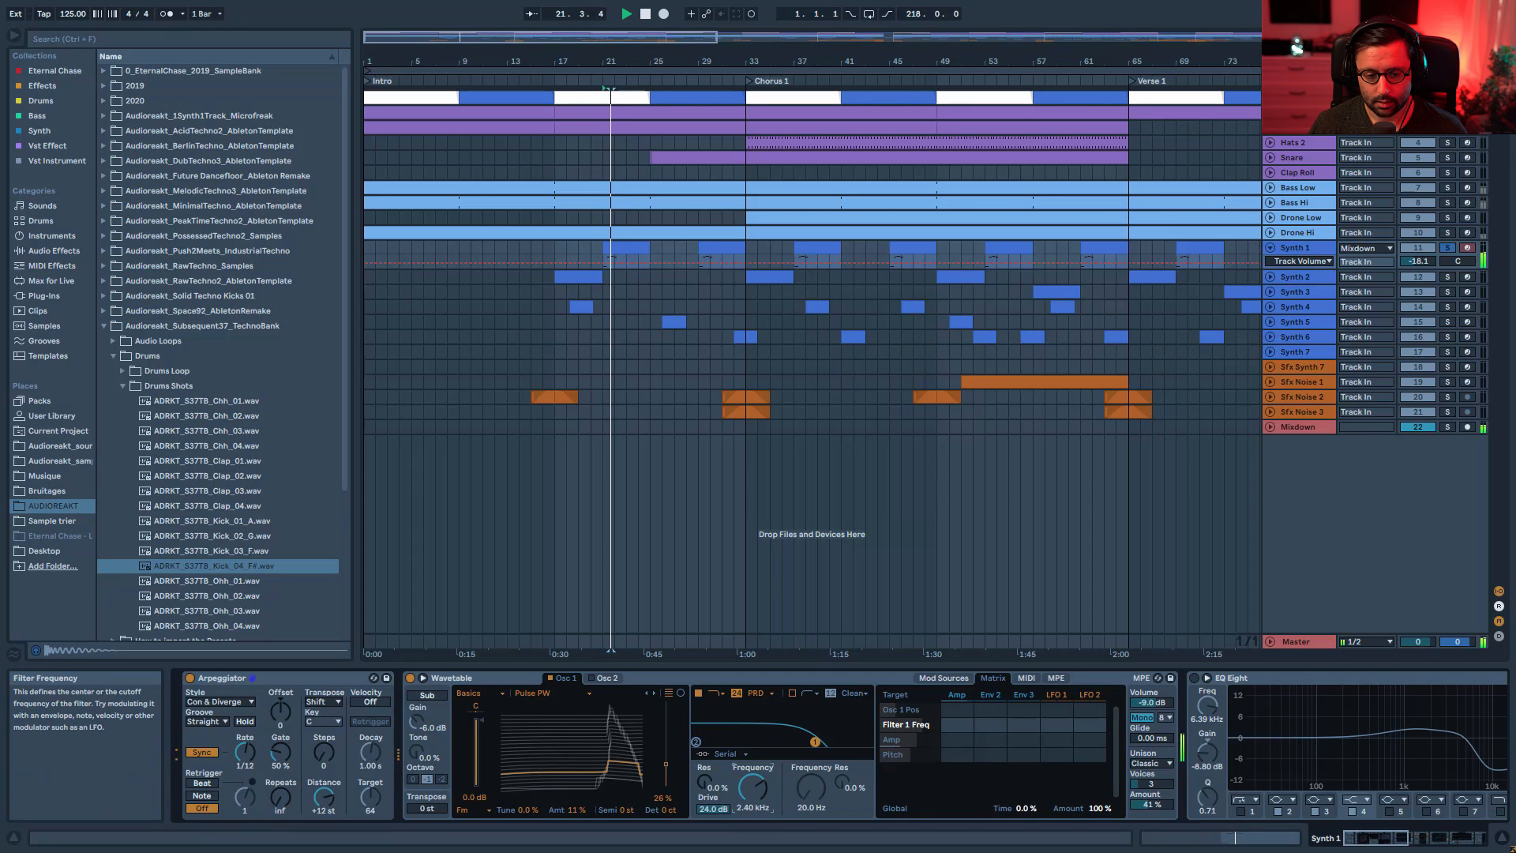
drag(752, 786, 752, 817)
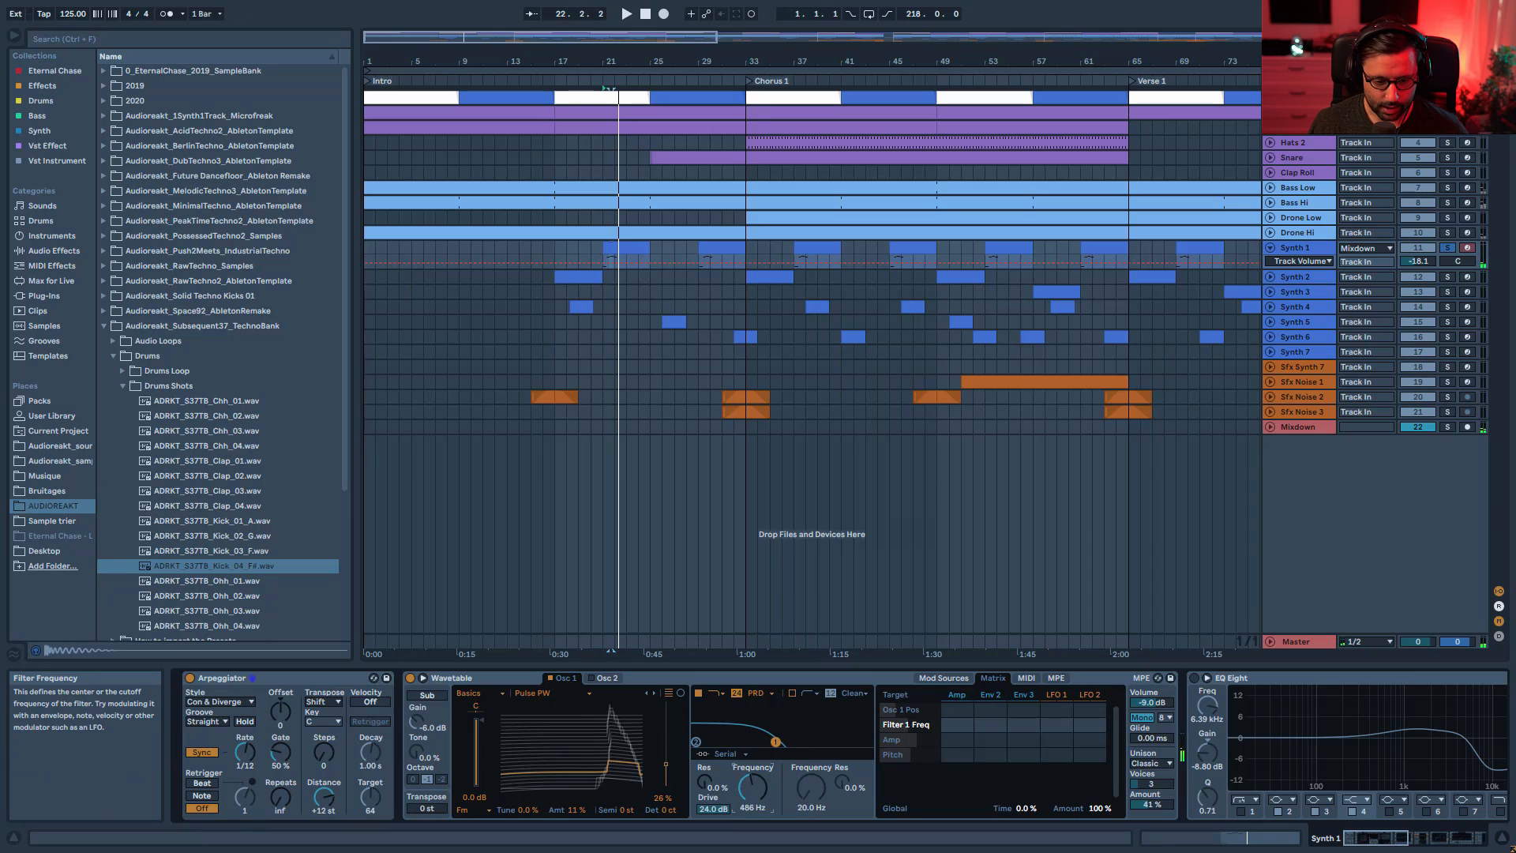
drag(992, 725, 992, 657)
key(space)
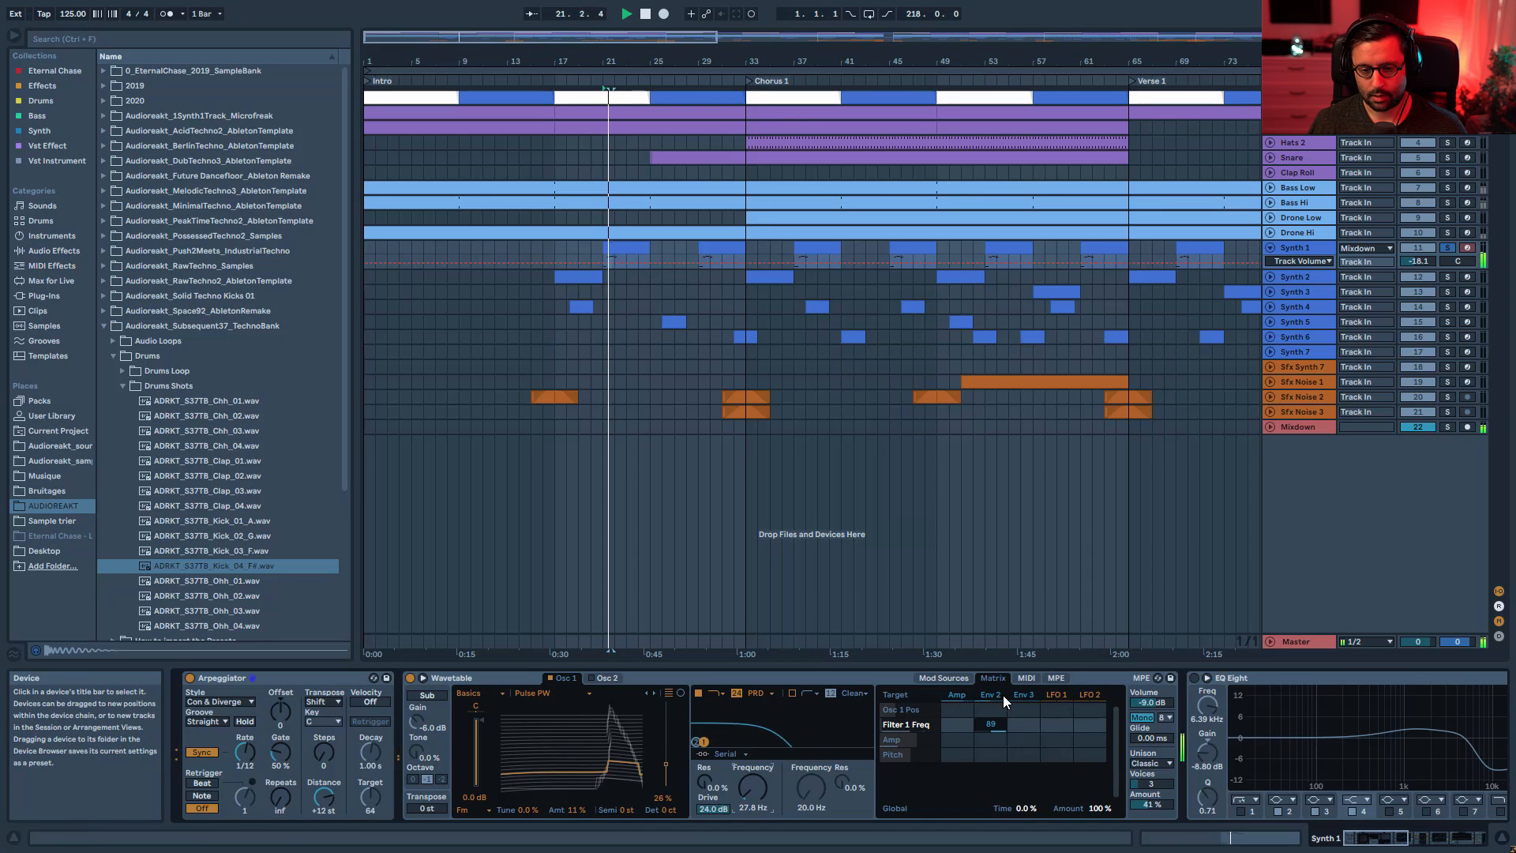
- Display the Wavetable's Env 2 envelope and play Synth 1
click(996, 695)
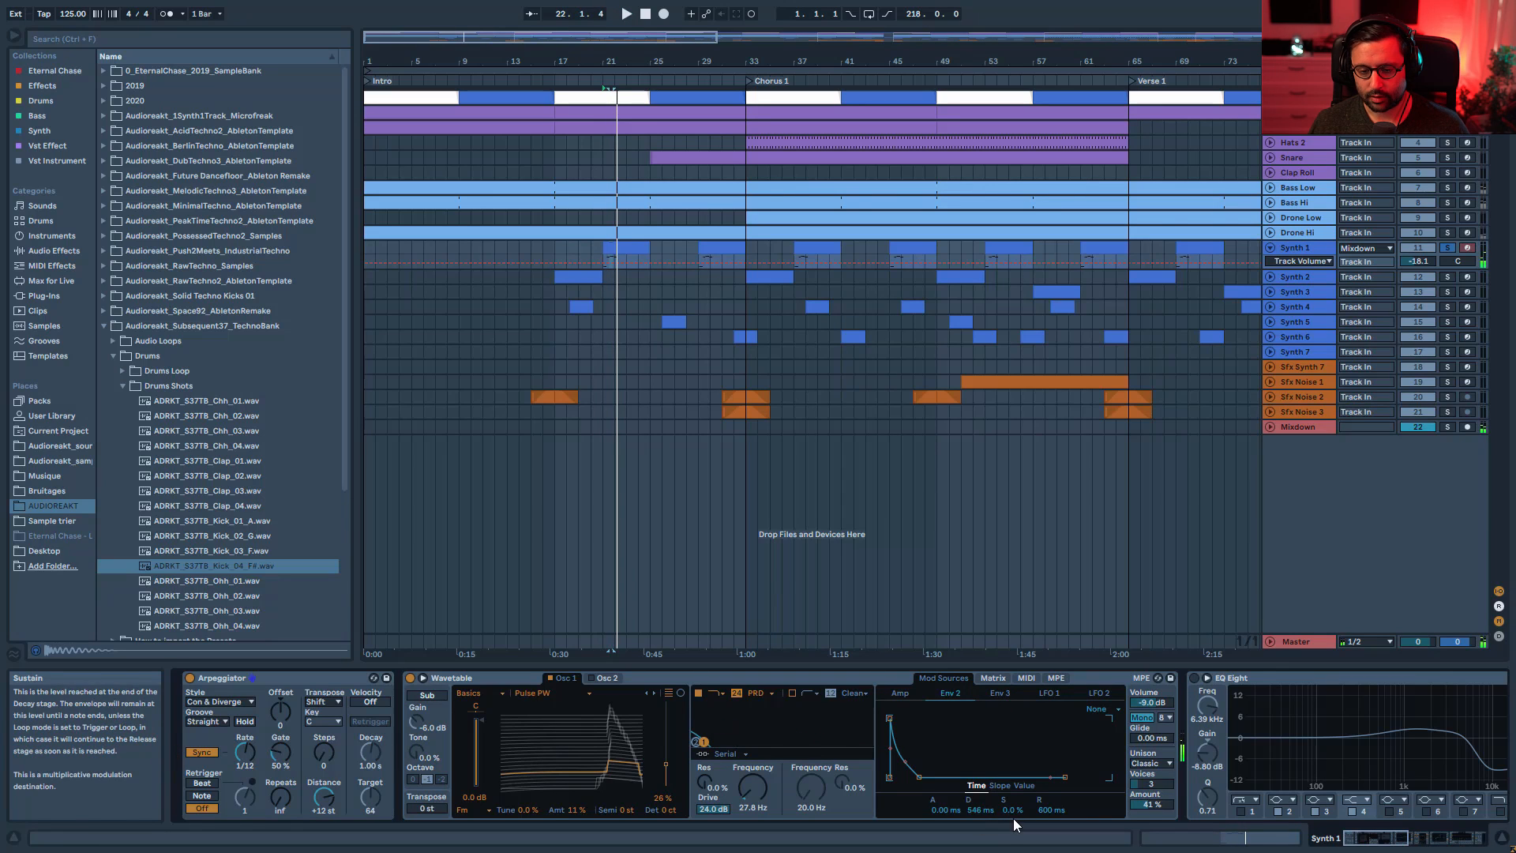
key(space)
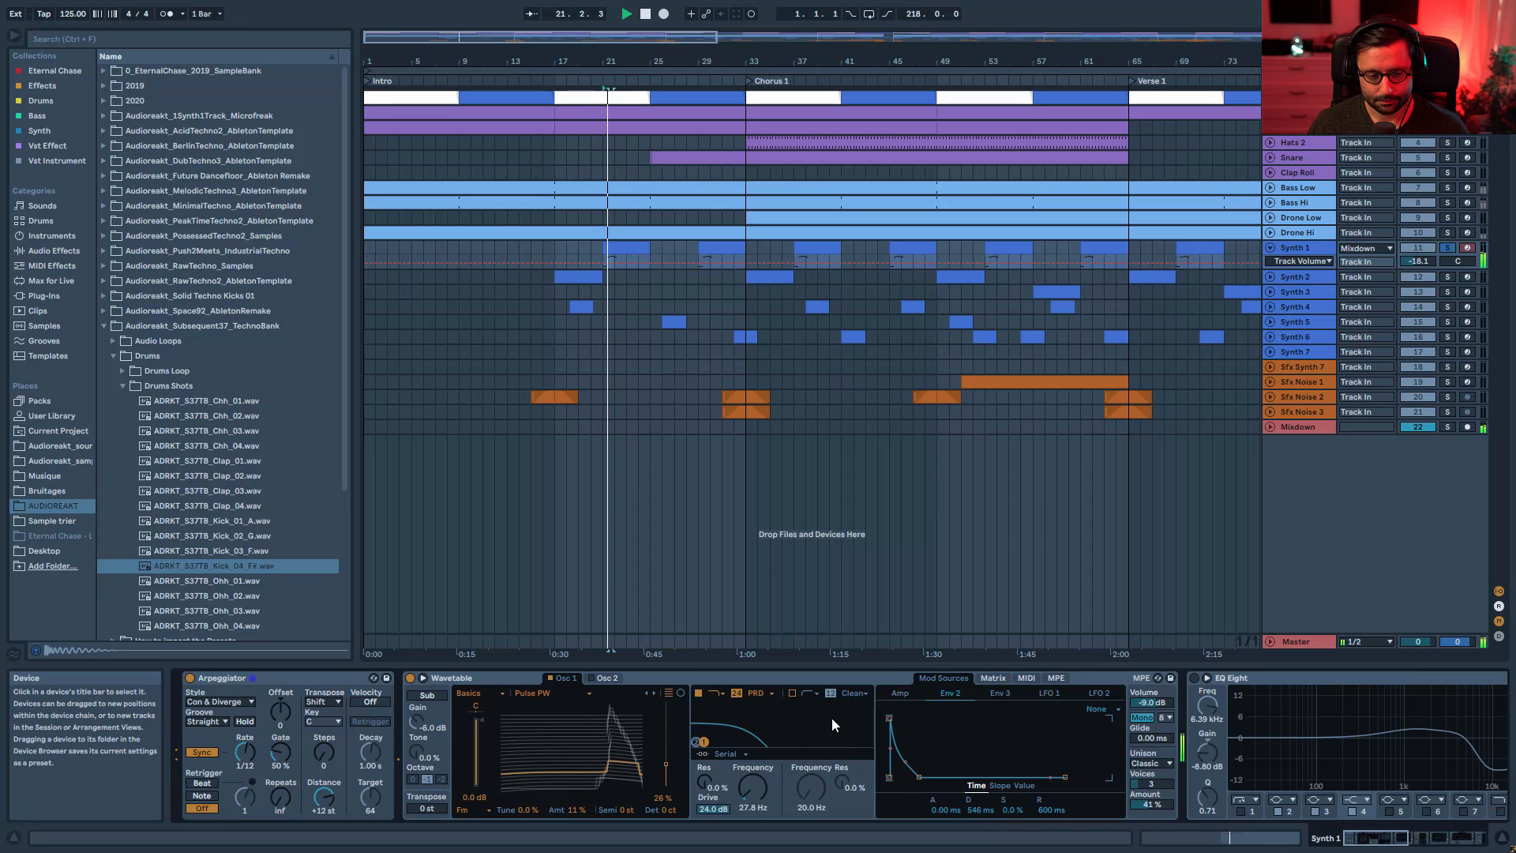
- Play Synth 1 with Osc 1's FM amount lowered to 0%, and restore it to 11%
click(557, 817)
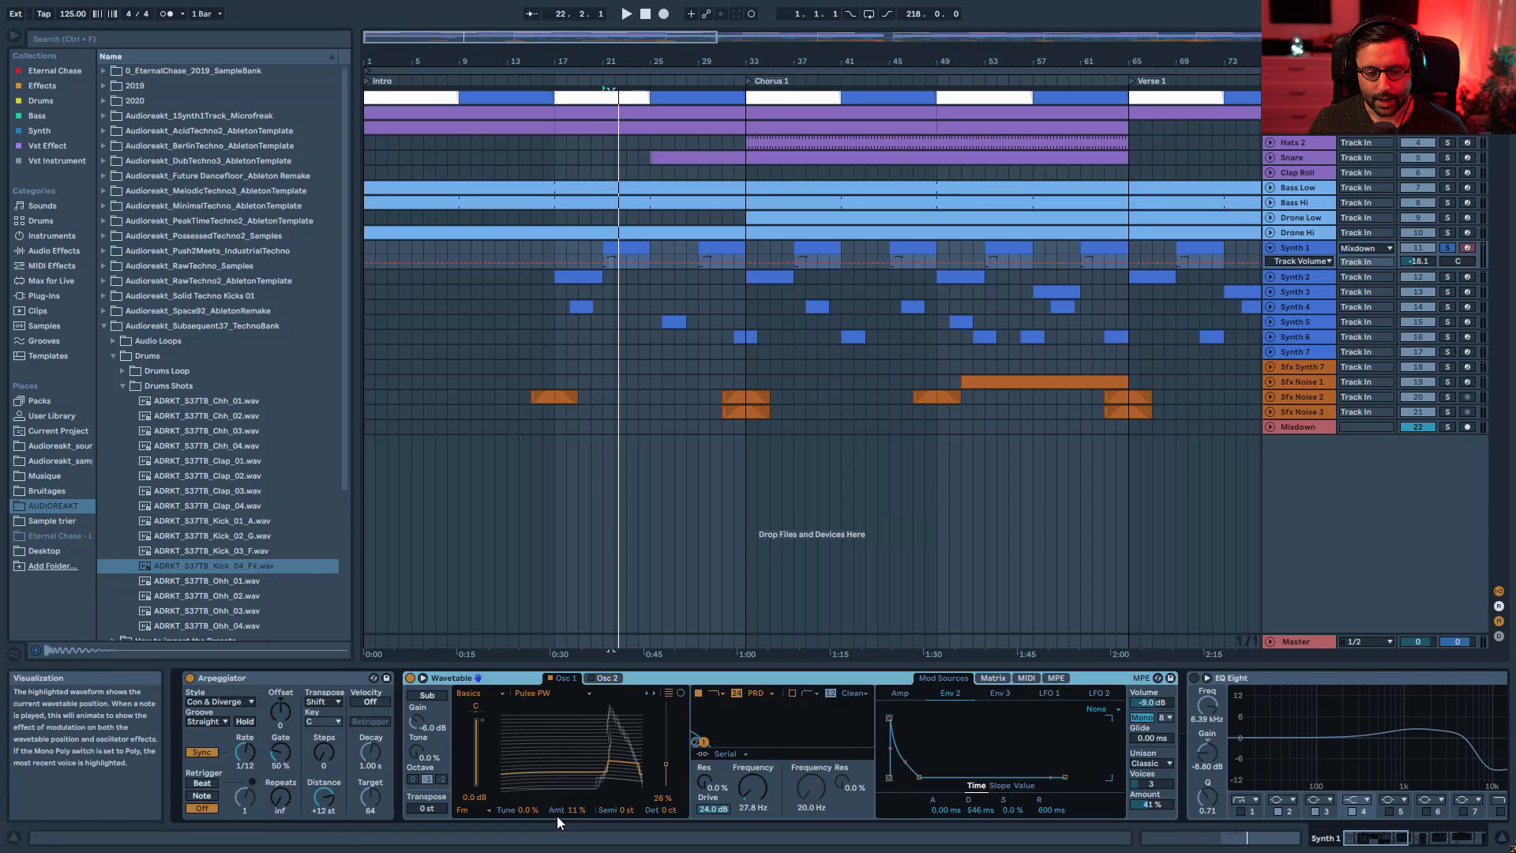
key(space)
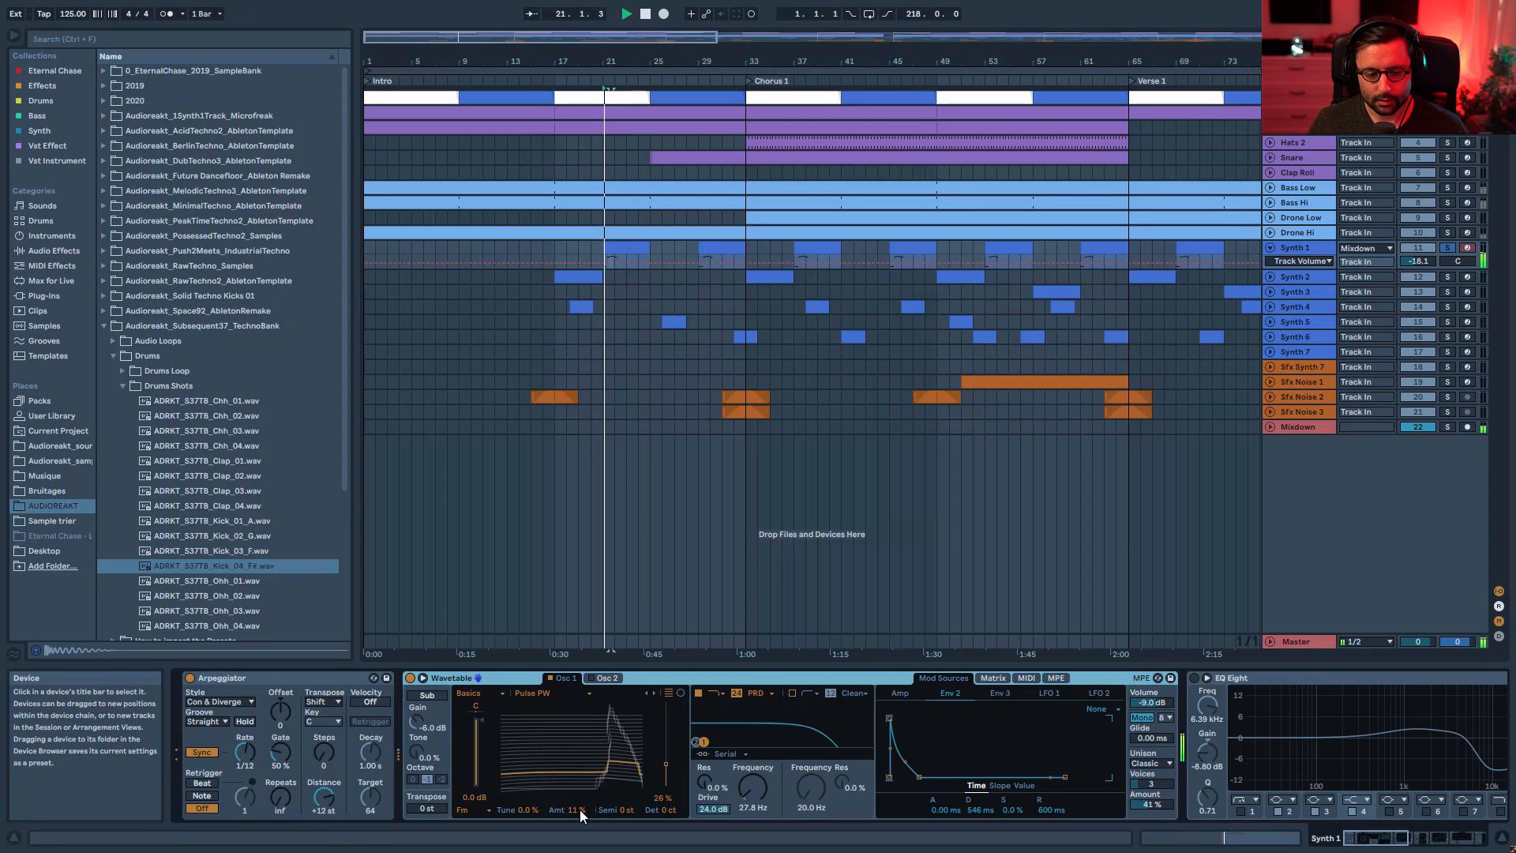
drag(579, 809, 580, 829)
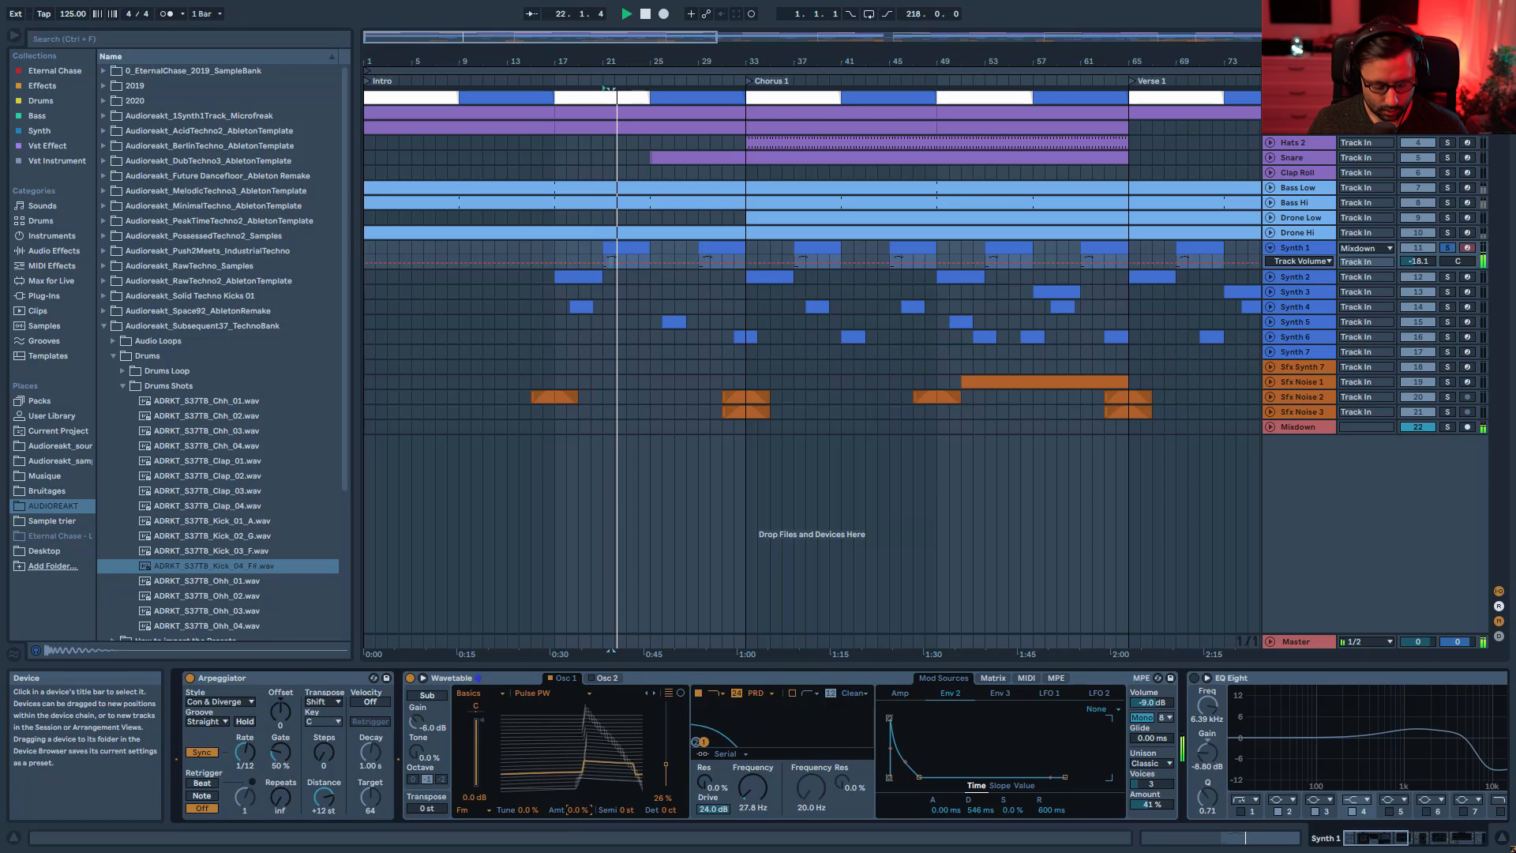
key(space)
key(space)
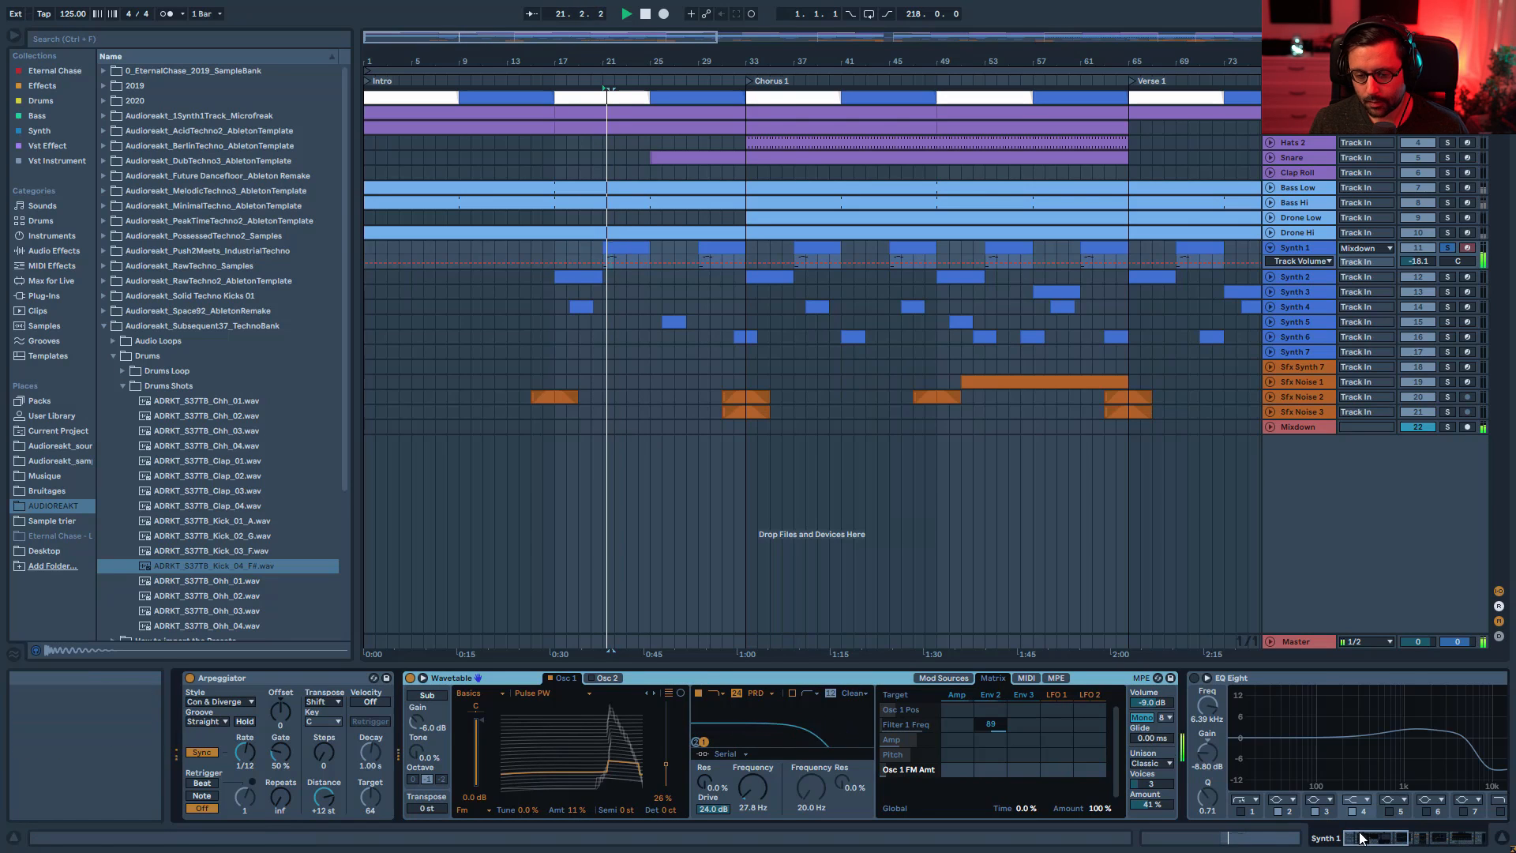
- Switch on the first EQ Eight after Synth 1's Wavetable and compare the sound in playback
drag(1361, 838, 1405, 839)
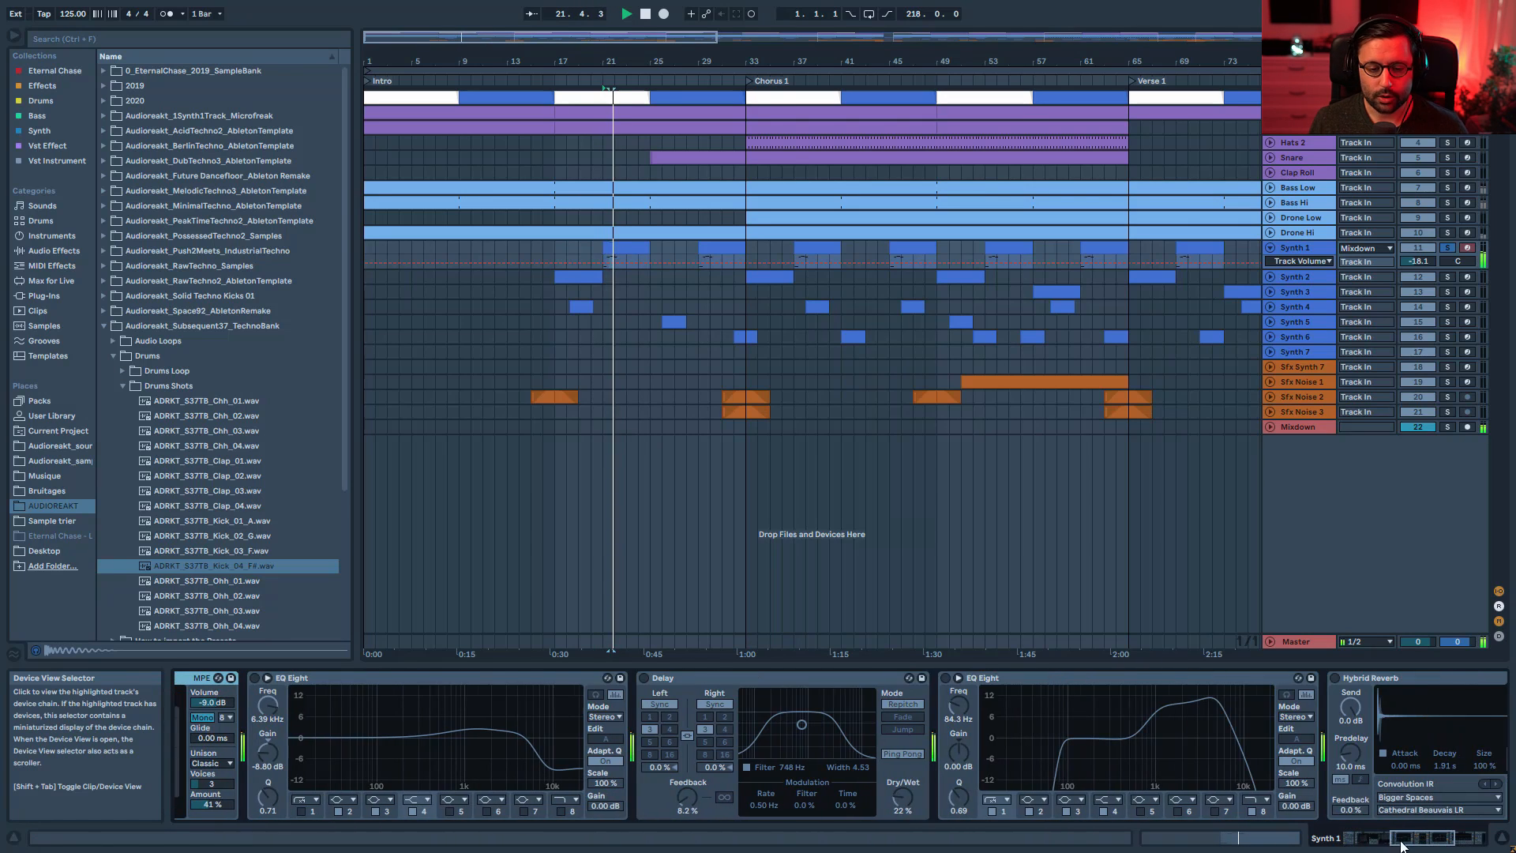
key(space)
click(255, 678)
key(space)
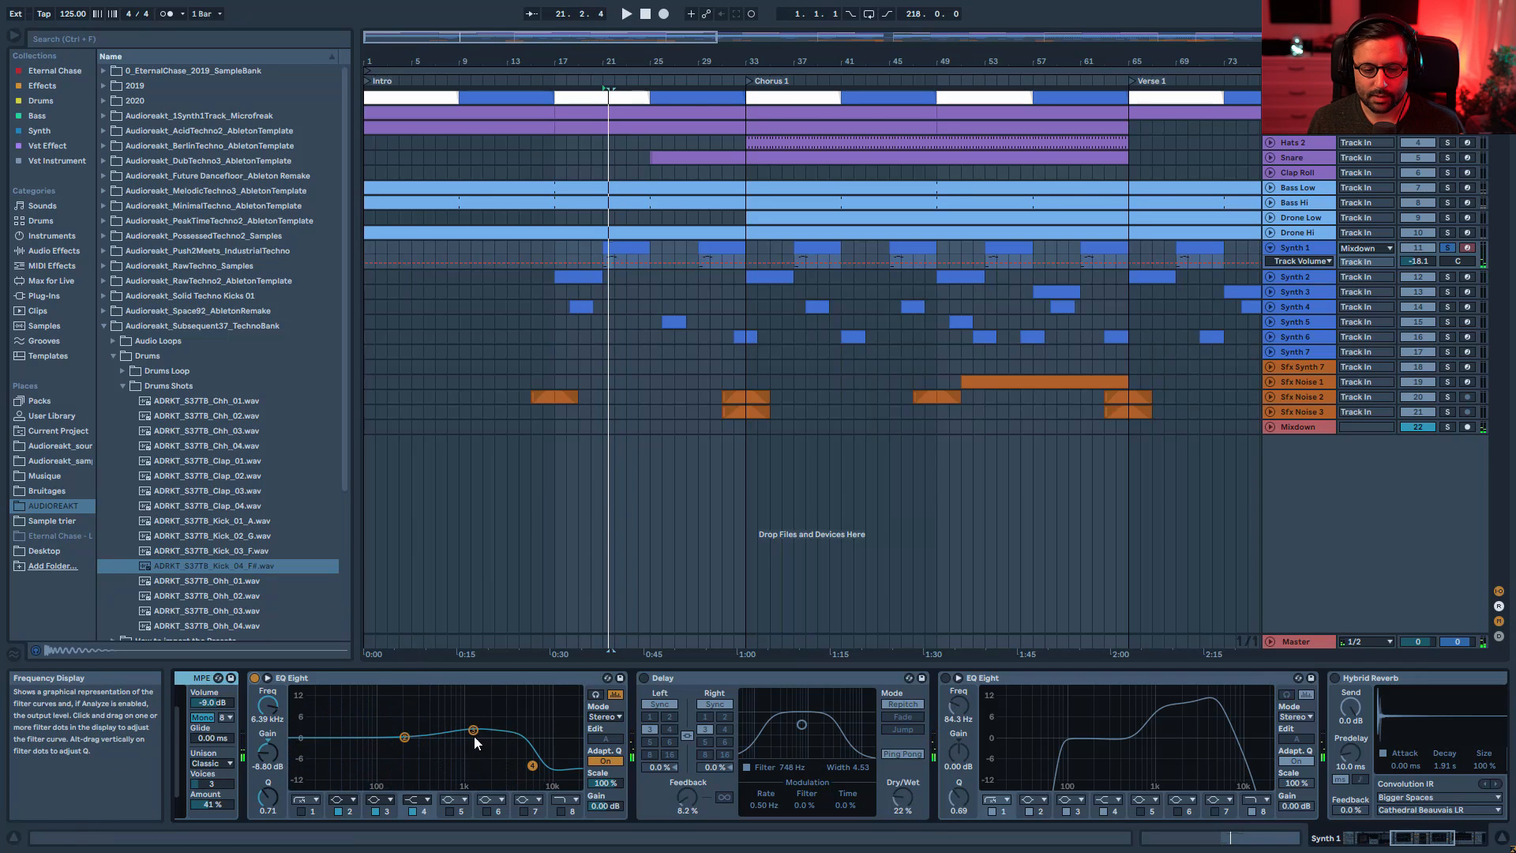
click(944, 678)
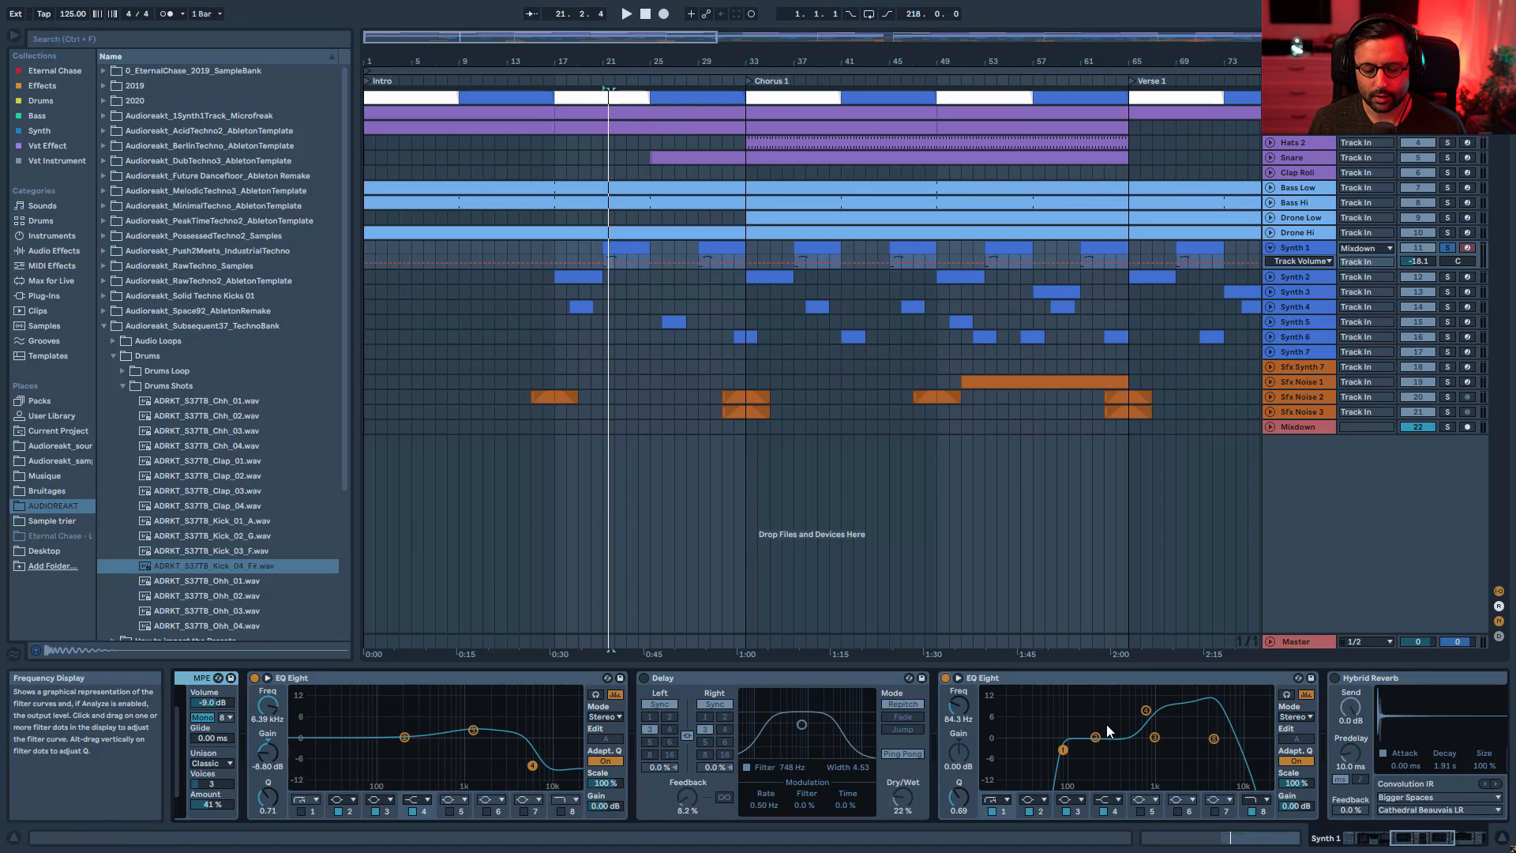
click(465, 680)
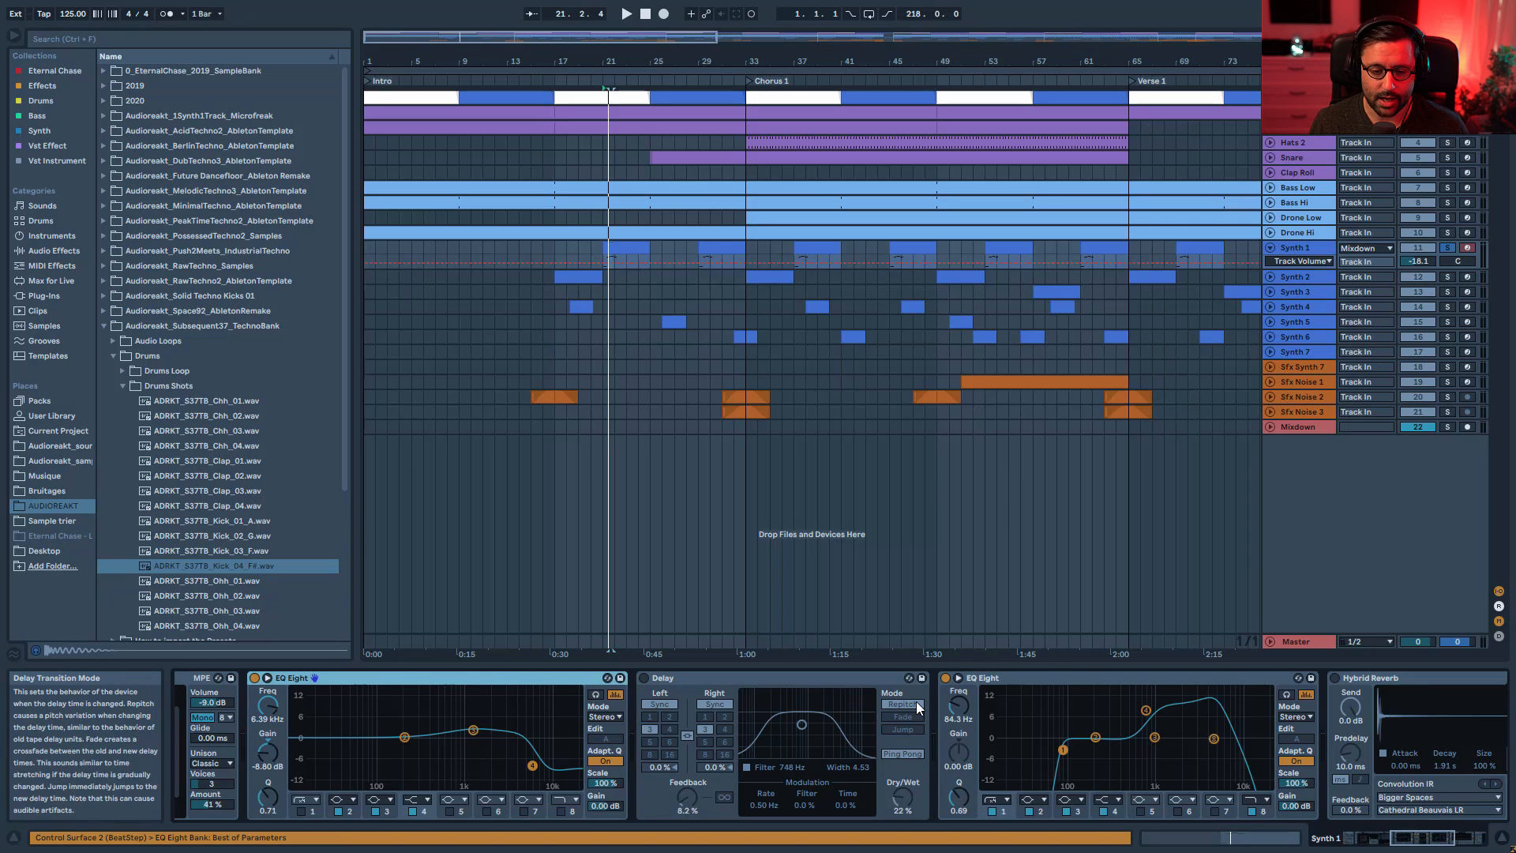
click(946, 679)
- Switch on Synth 1's Delay and second EQ Eight one after another, playing the track with each
click(645, 678)
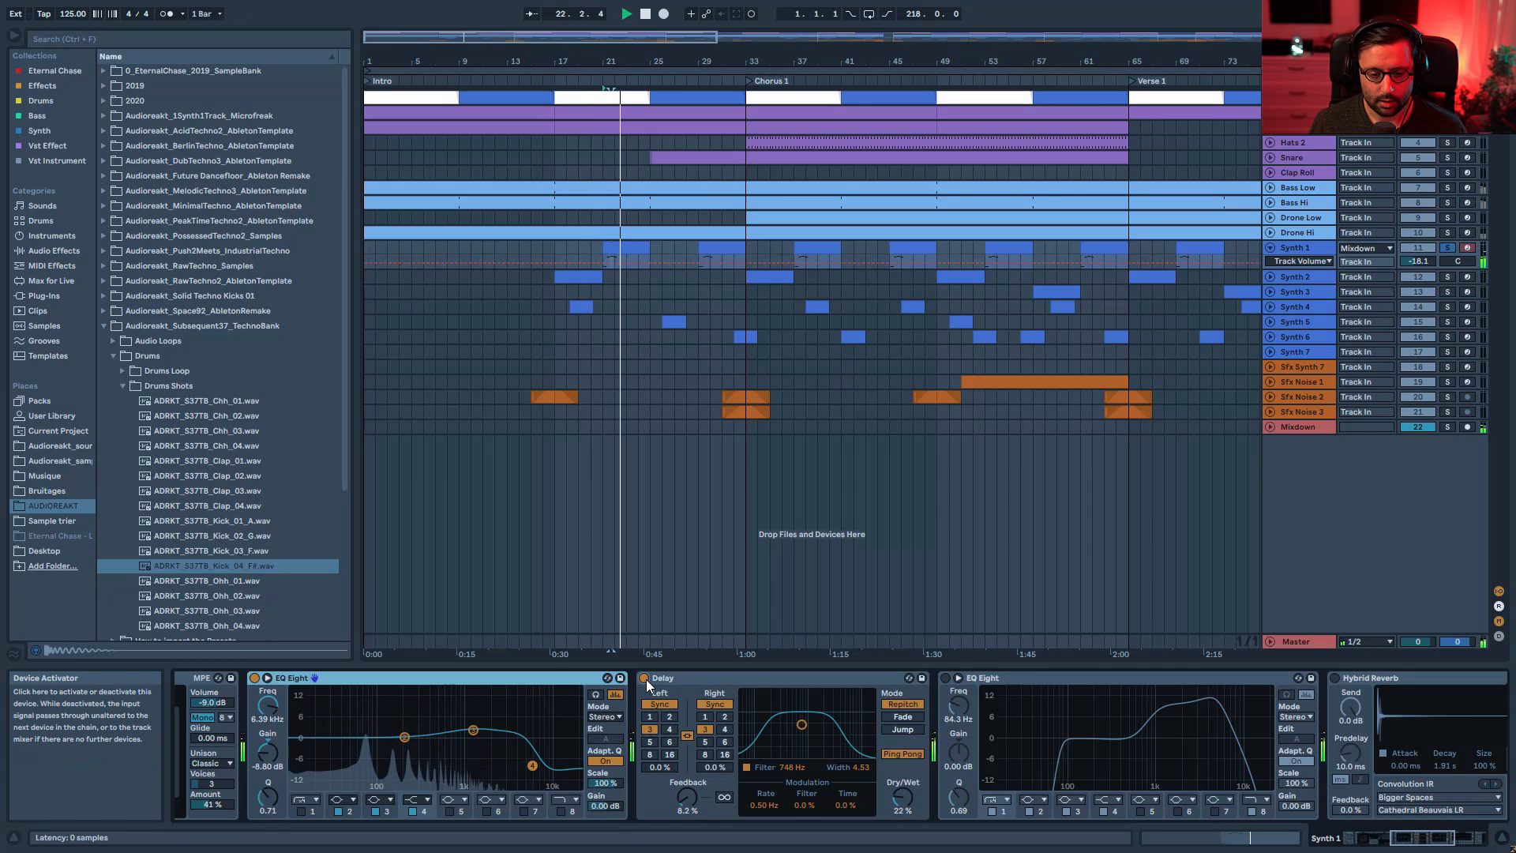
key(space)
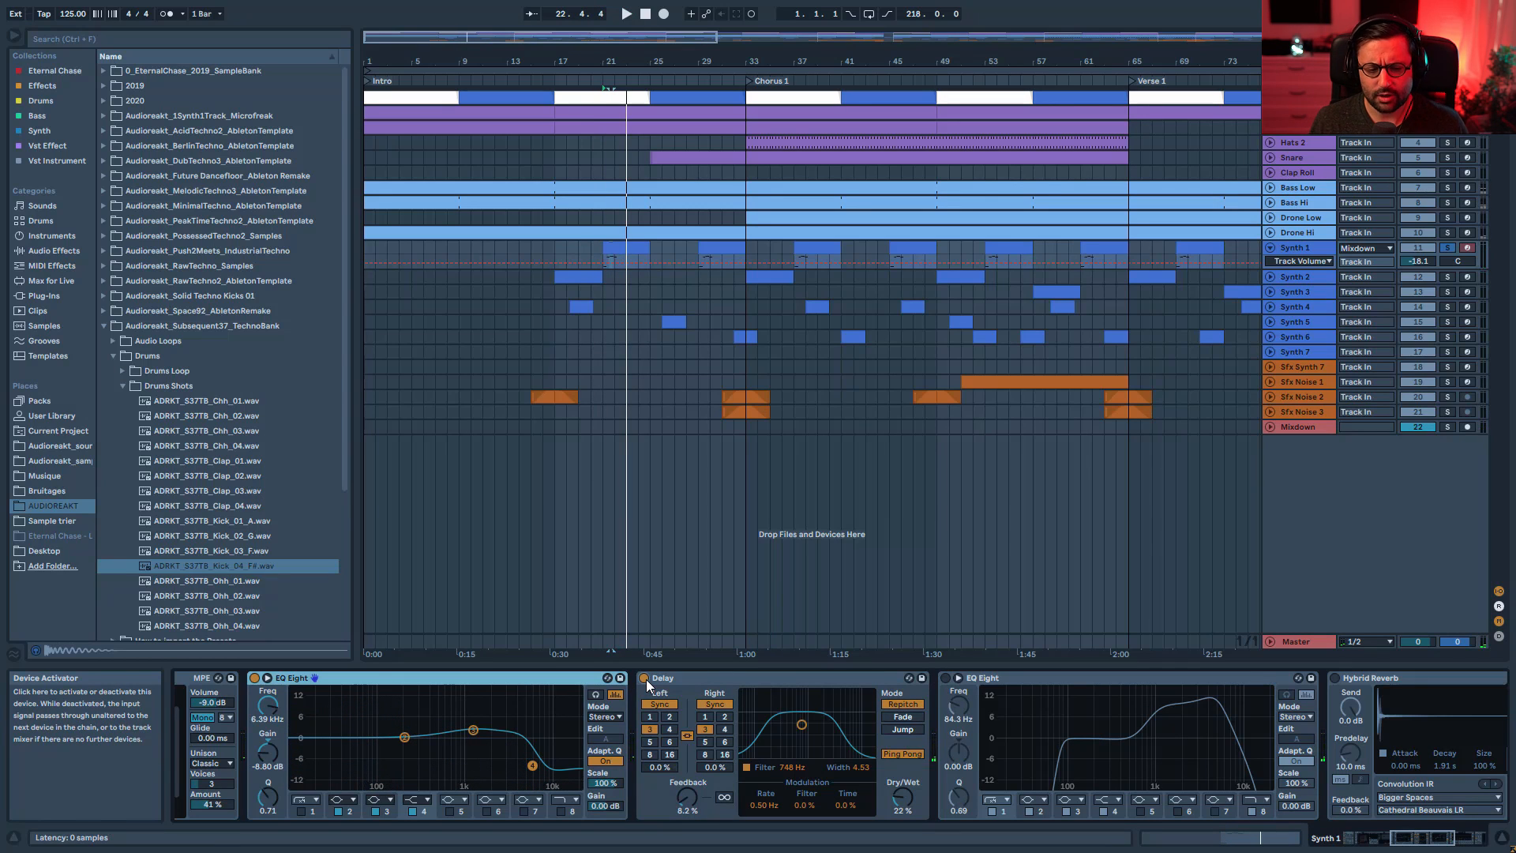
click(946, 678)
key(space)
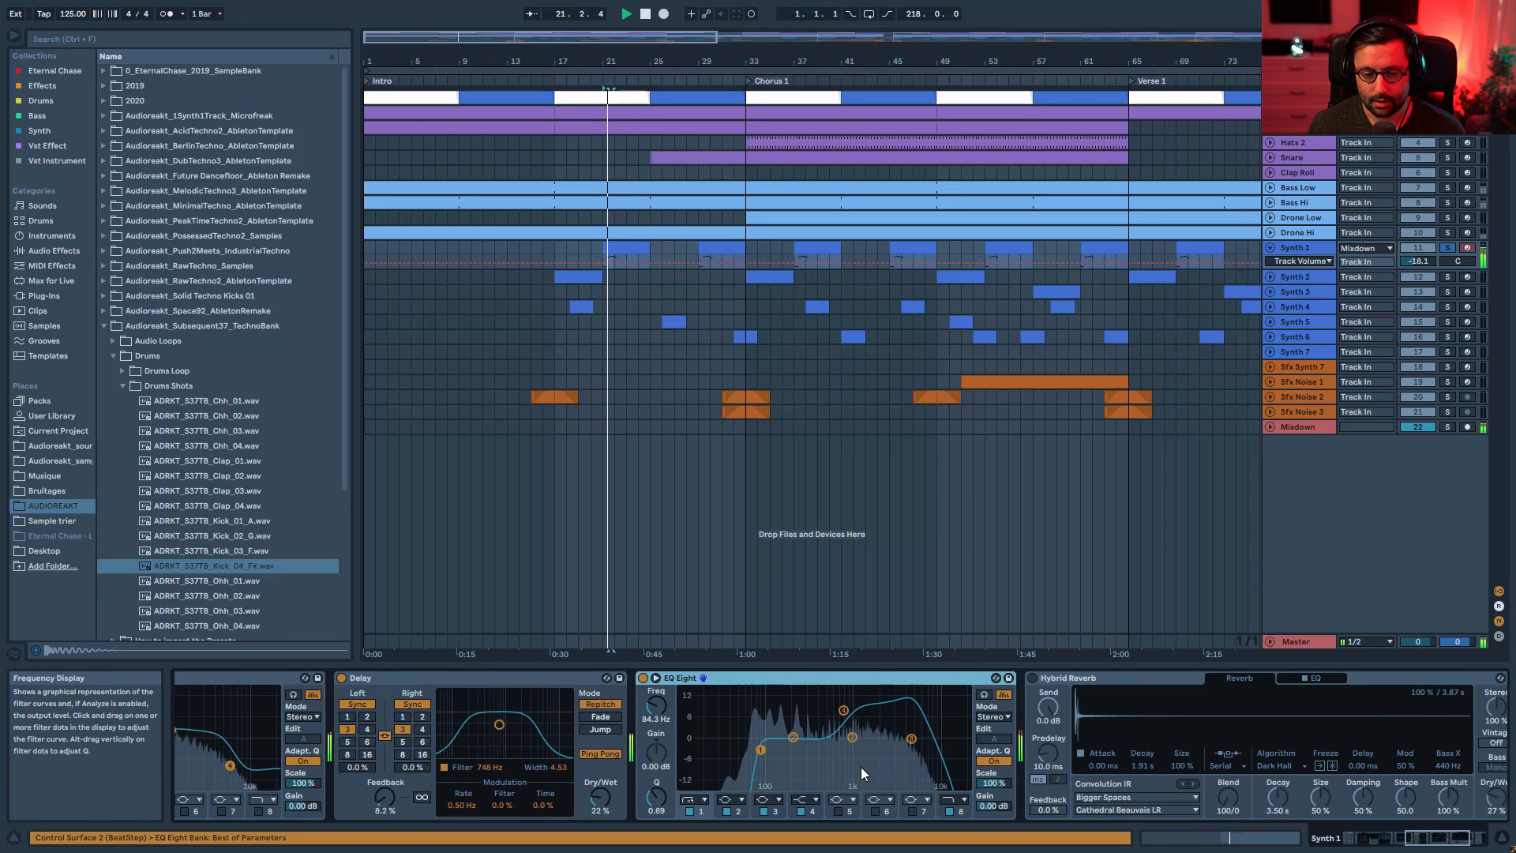
- Select the 4.95 kHz band of the EQ Eight after the Delay, and compare Synth 1 with this EQ bypassed and re-enabled
key(space)
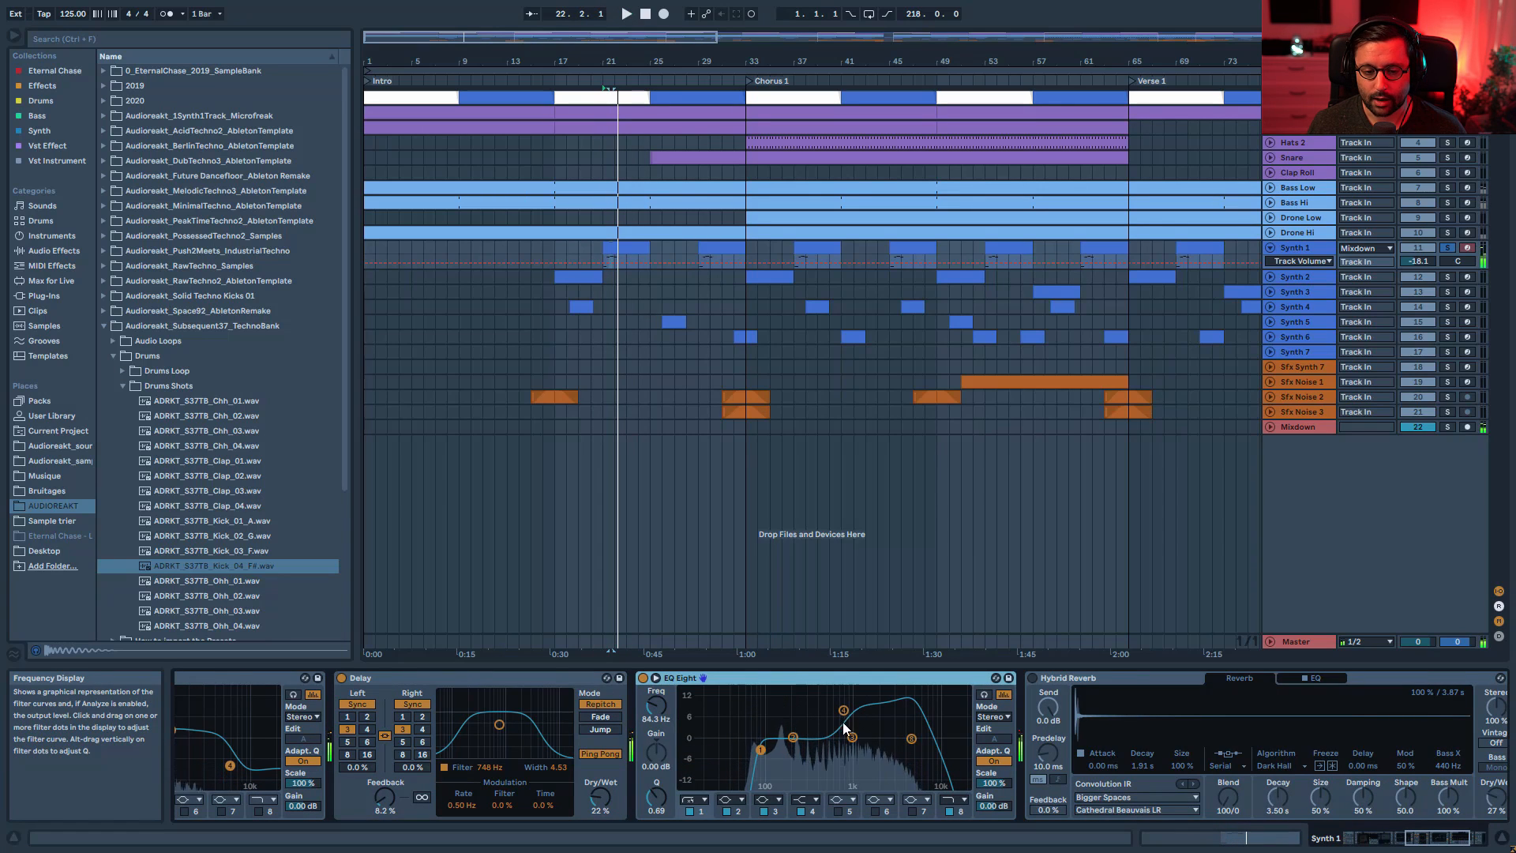
click(911, 738)
key(space)
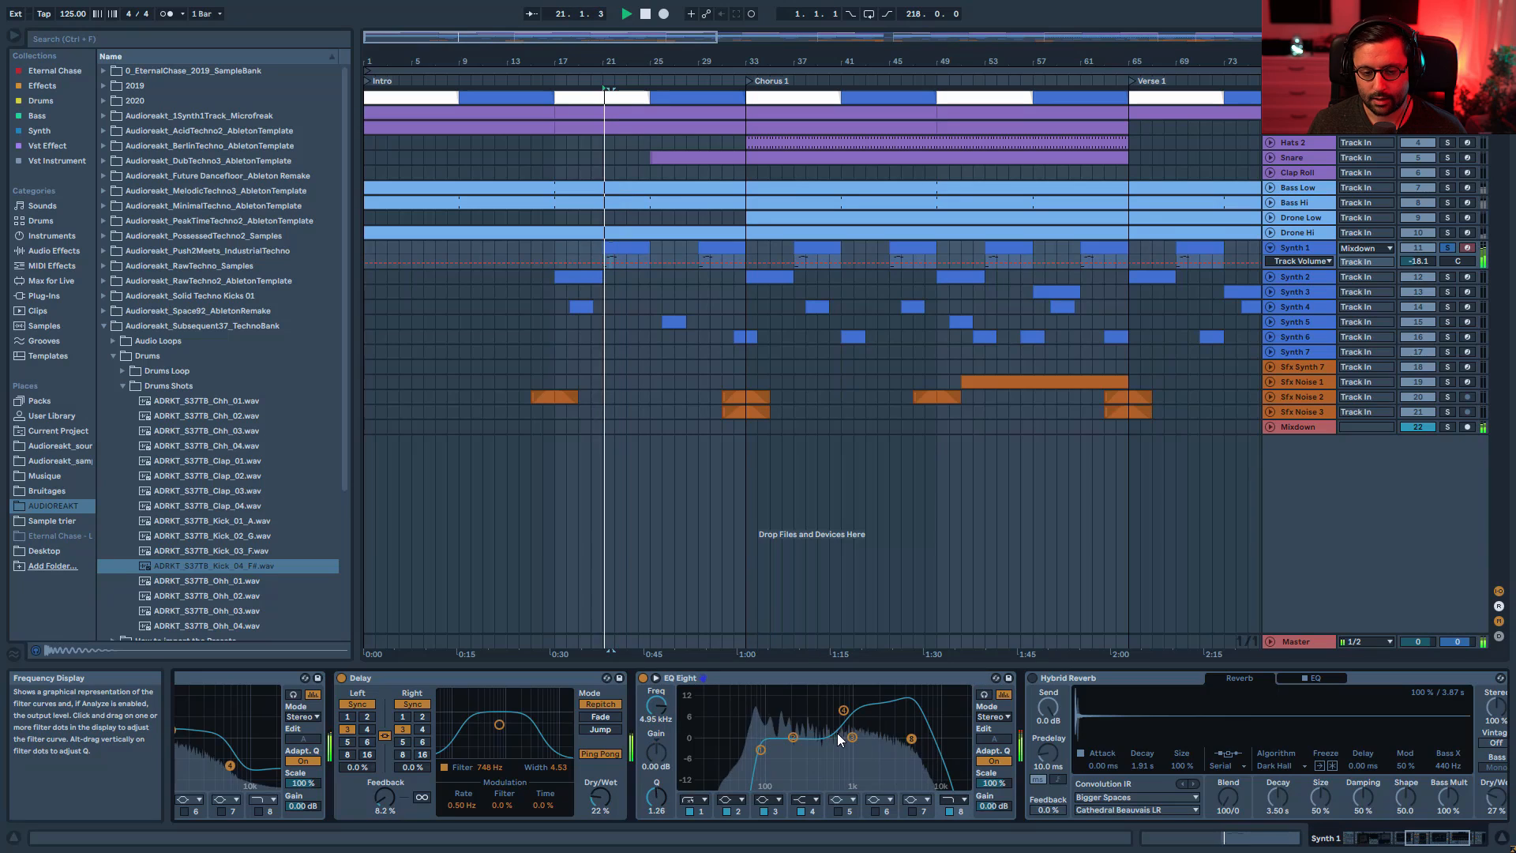
click(644, 679)
key(space)
click(643, 678)
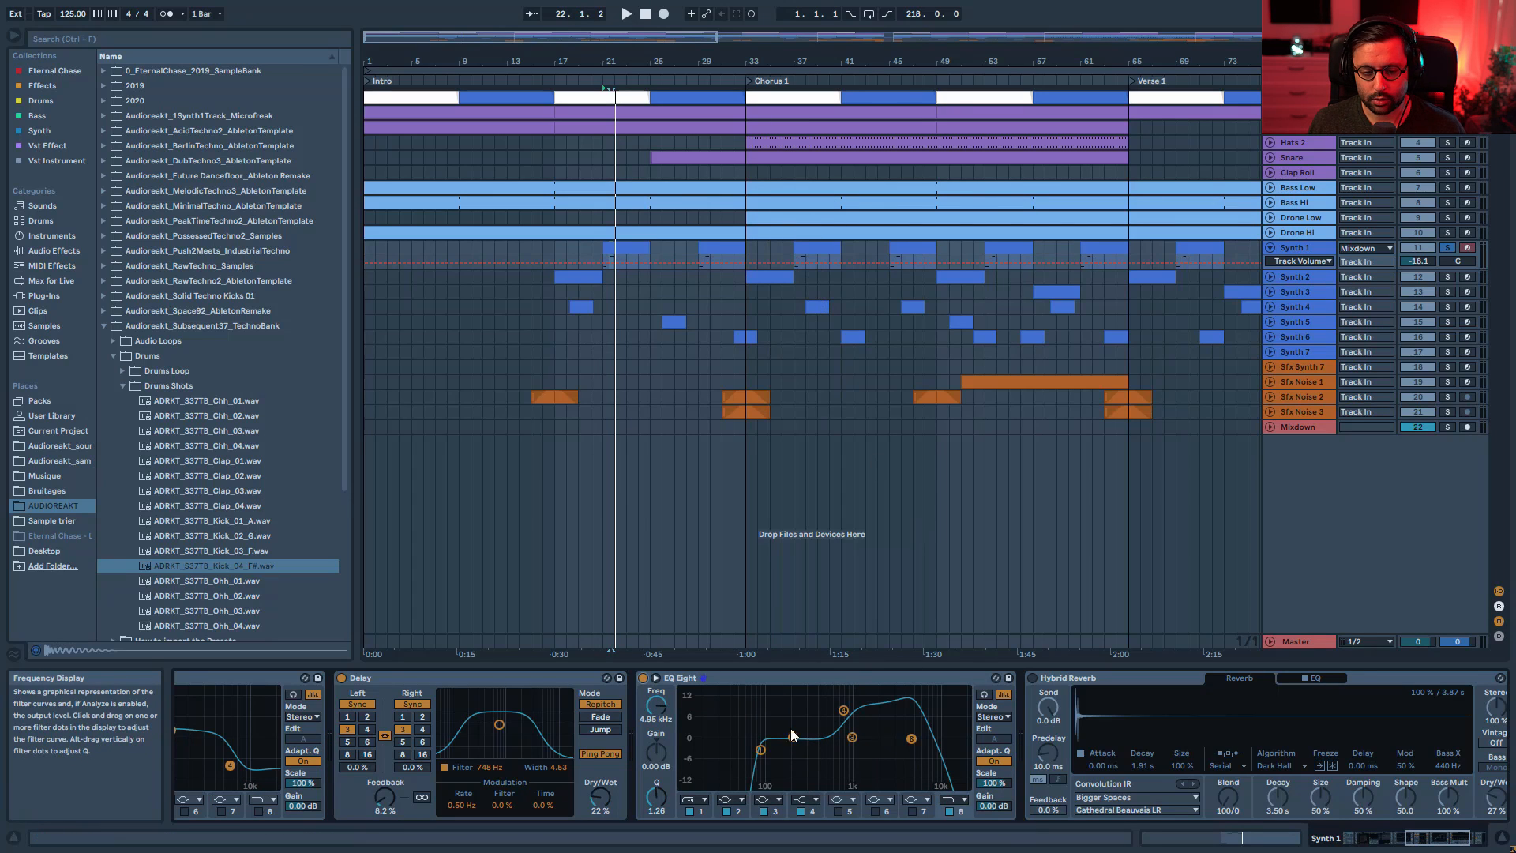
- Select band 1, the low cut, in the EQ Eight after the Delay and play Synth 1
click(760, 751)
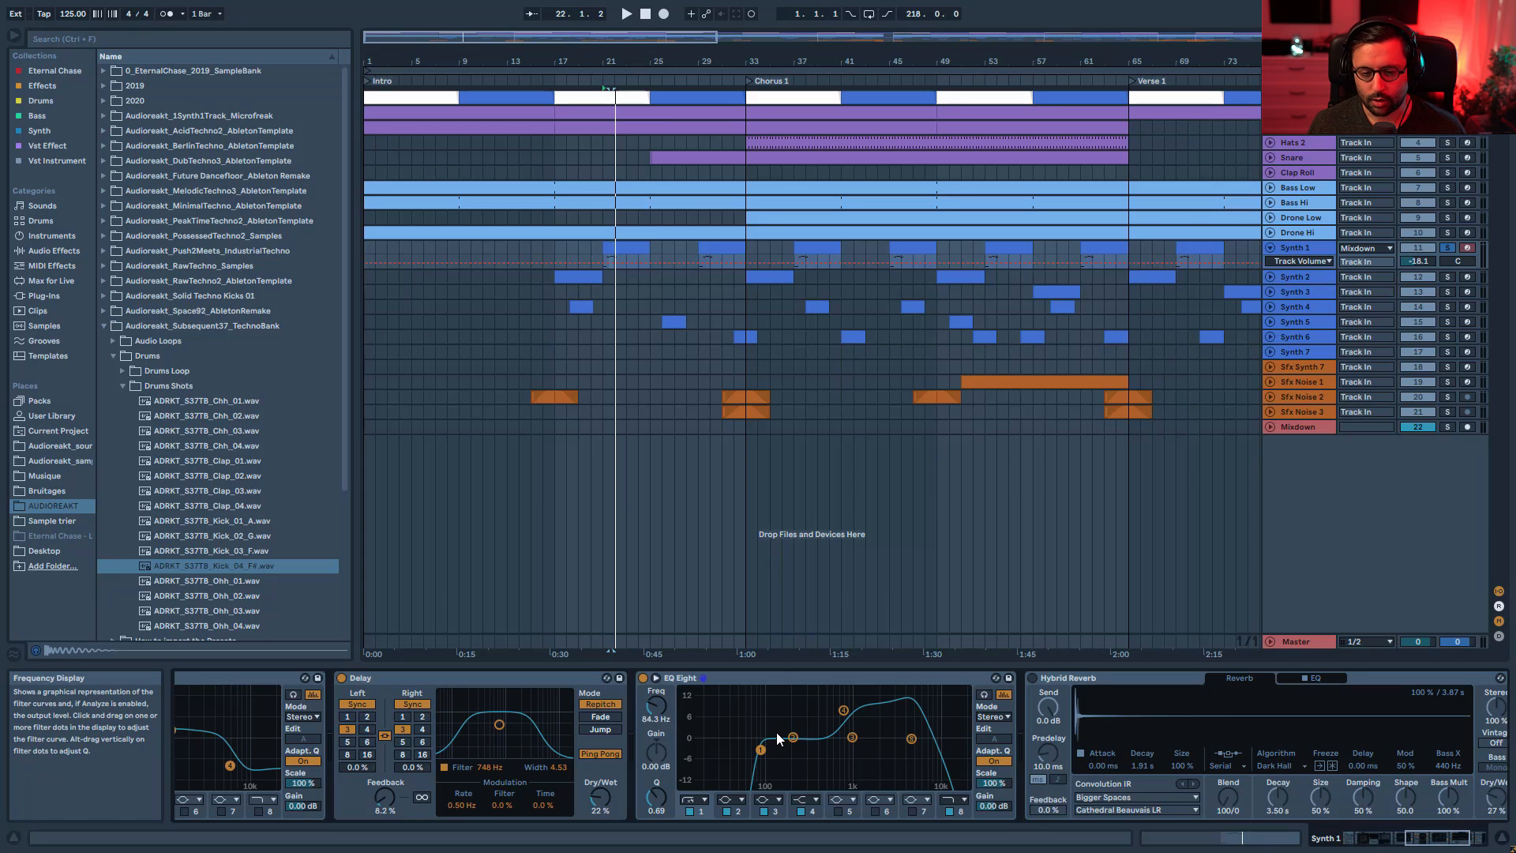
key(space)
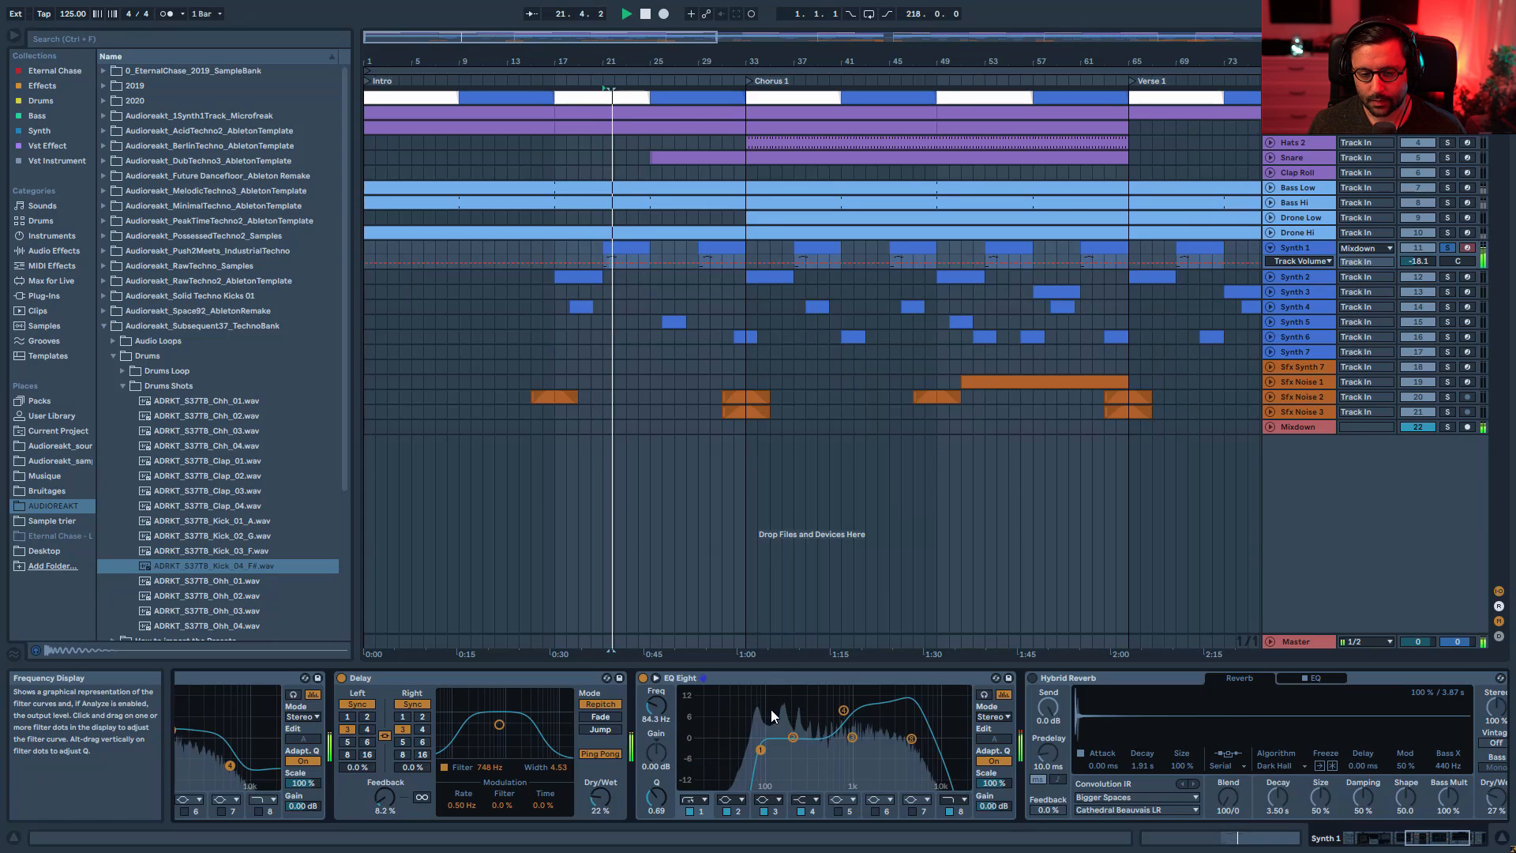
key(space)
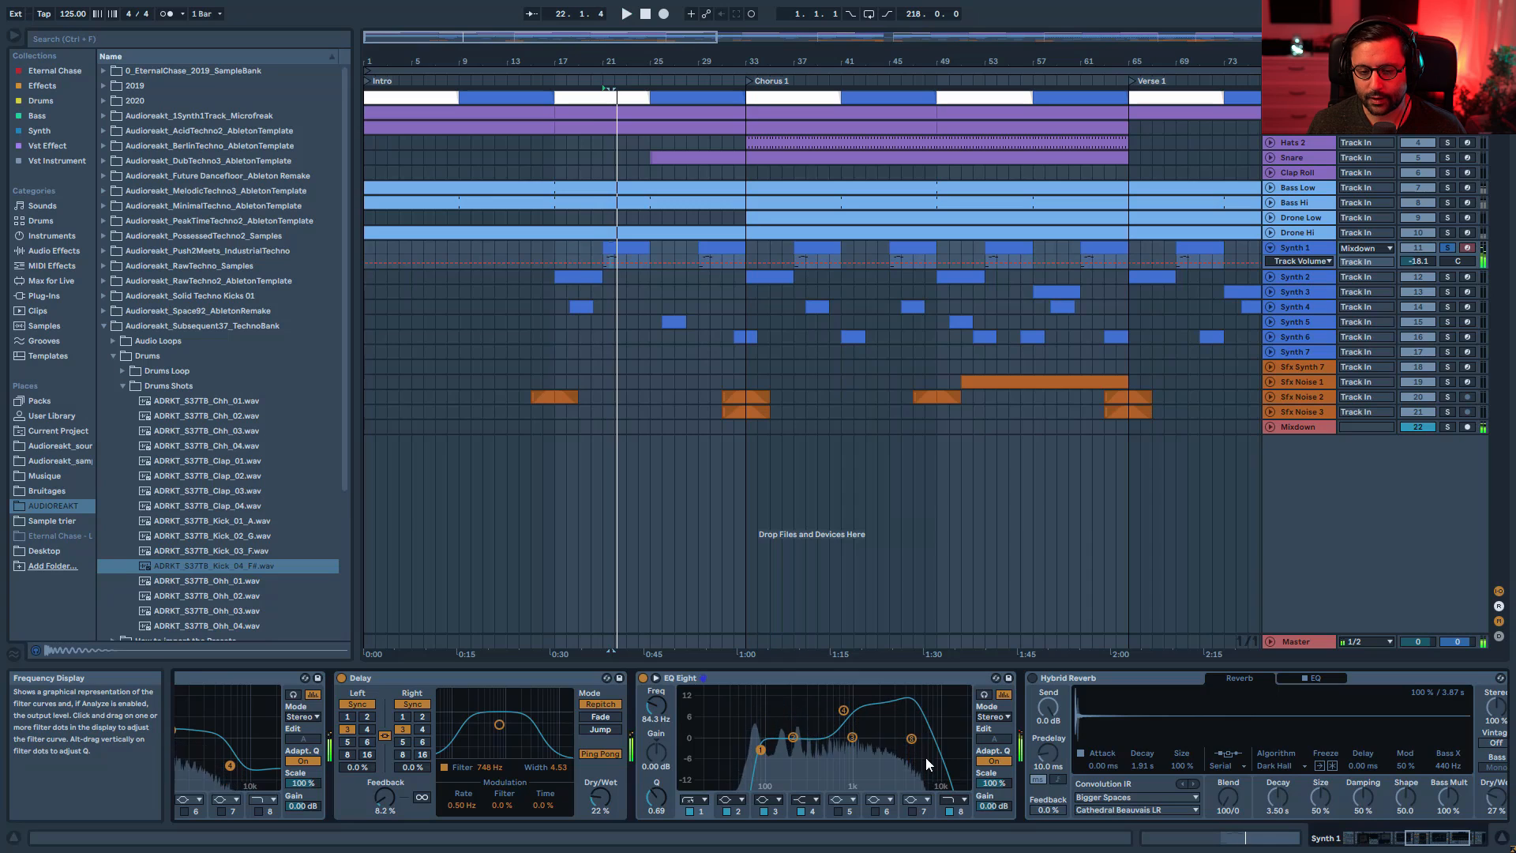
- Bring the end of Synth 1's device chain into view and switch on the Hybrid Reverb during playback
click(1438, 847)
key(space)
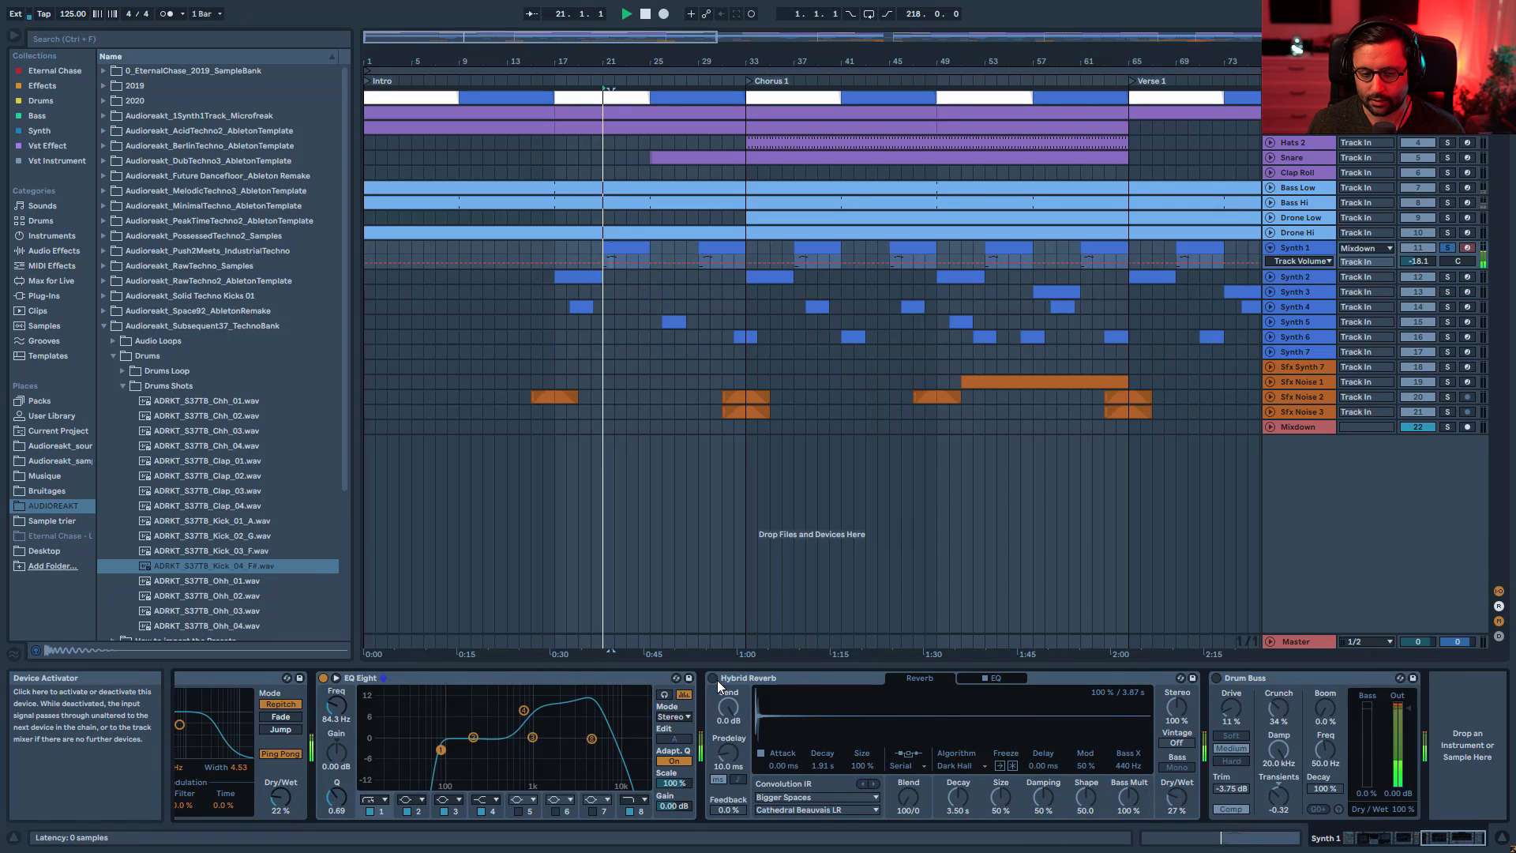
click(714, 679)
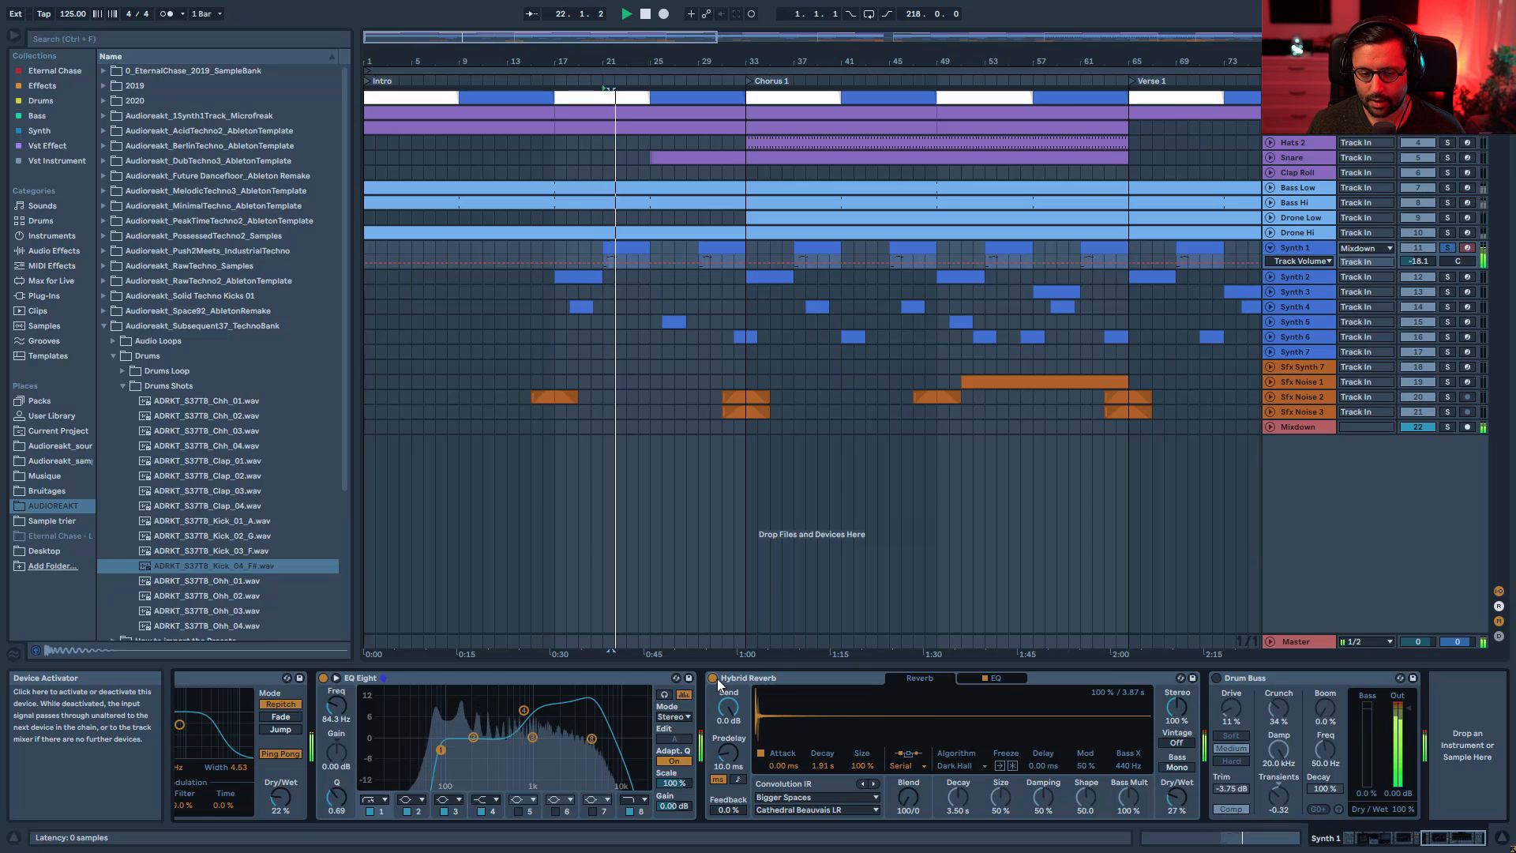
key(space)
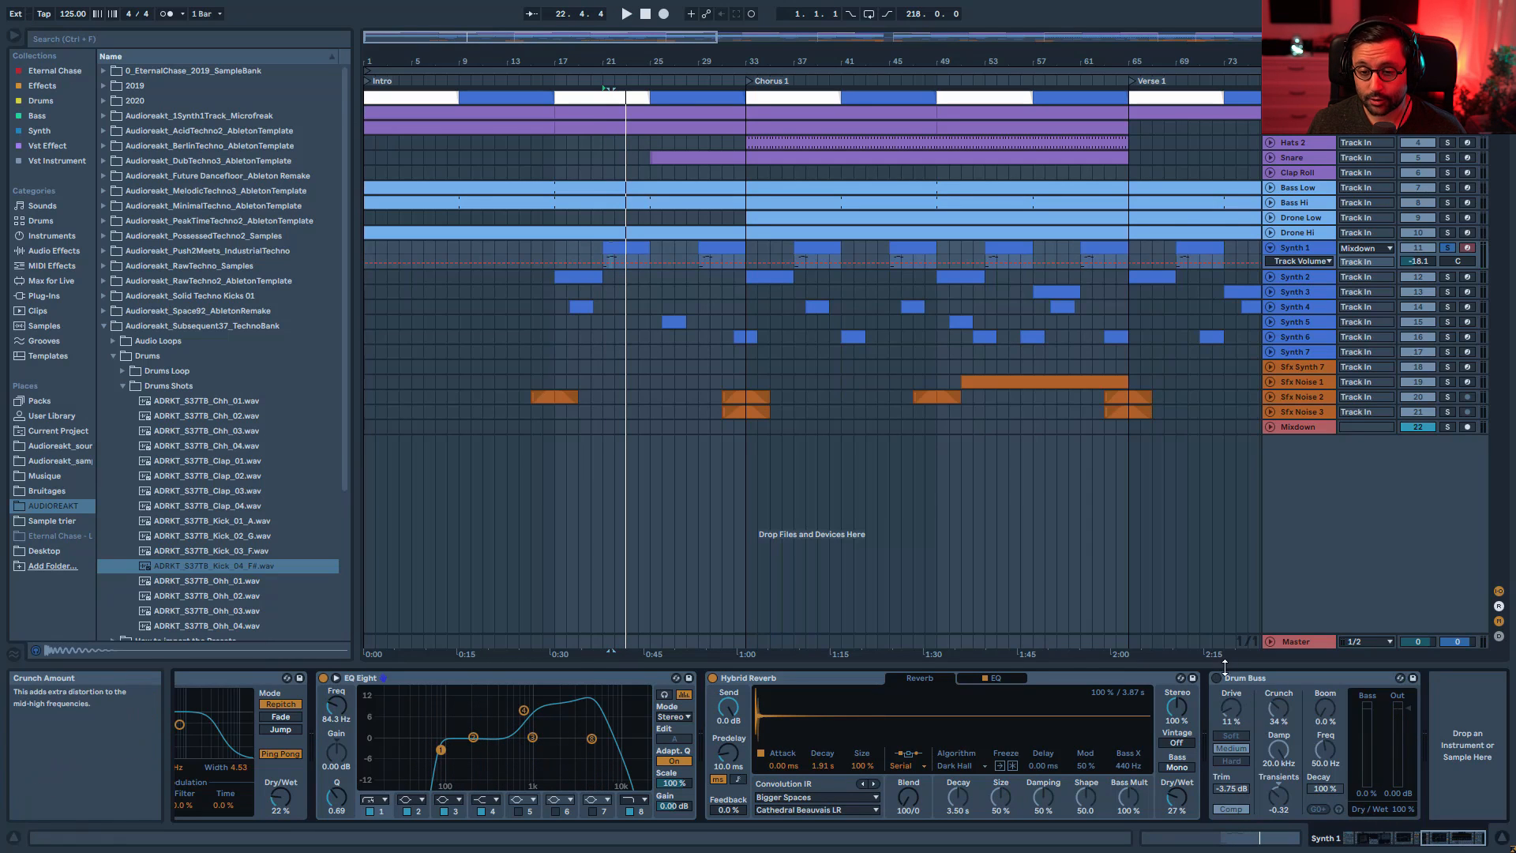
- Switch on the Drum Buss at the end of Synth 1's chain and play the track with it
click(1220, 678)
key(space)
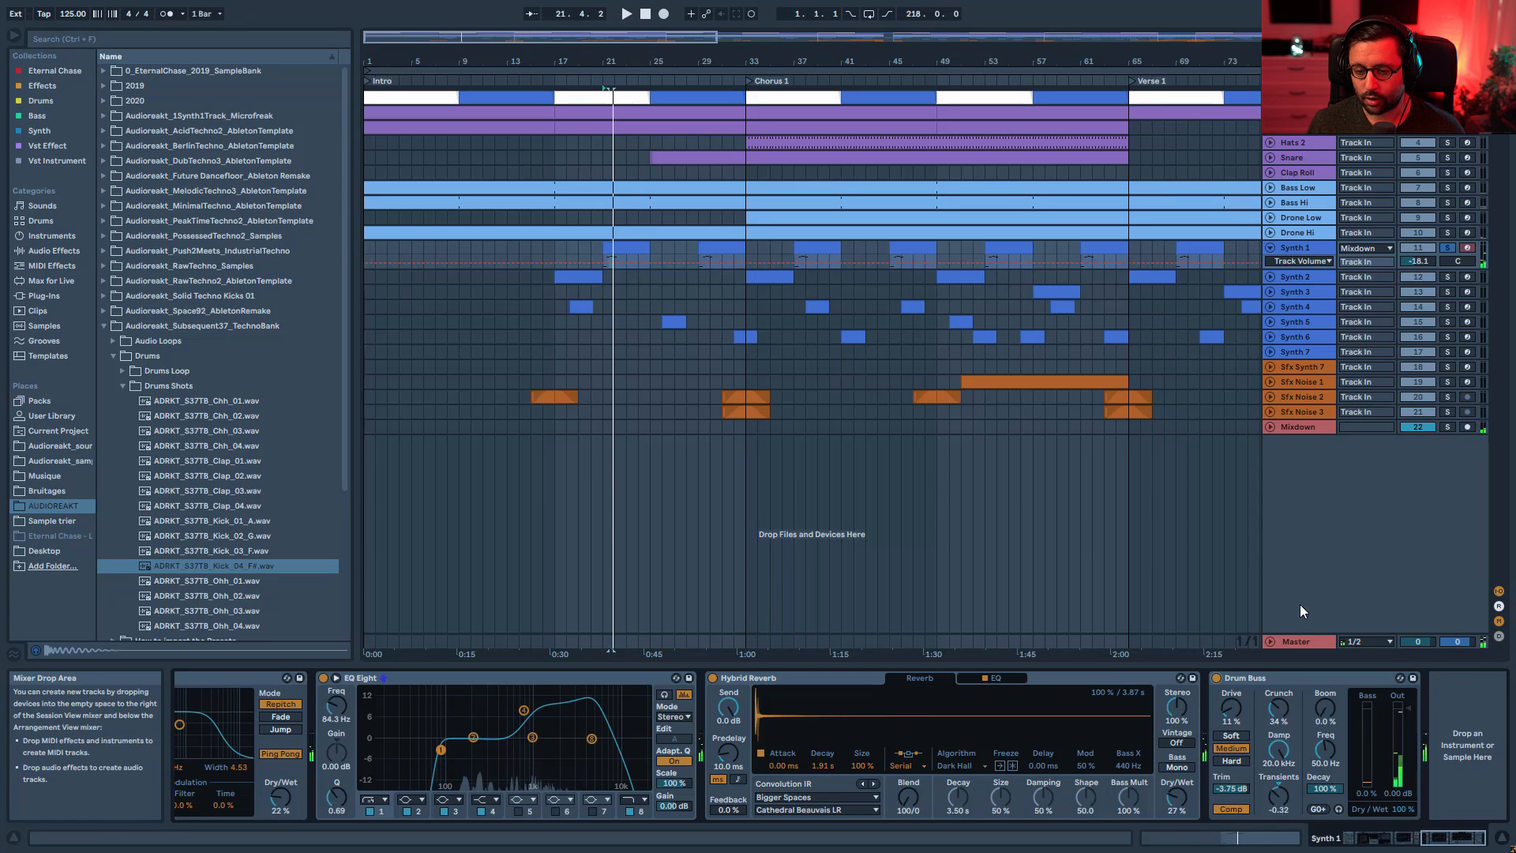
key(space)
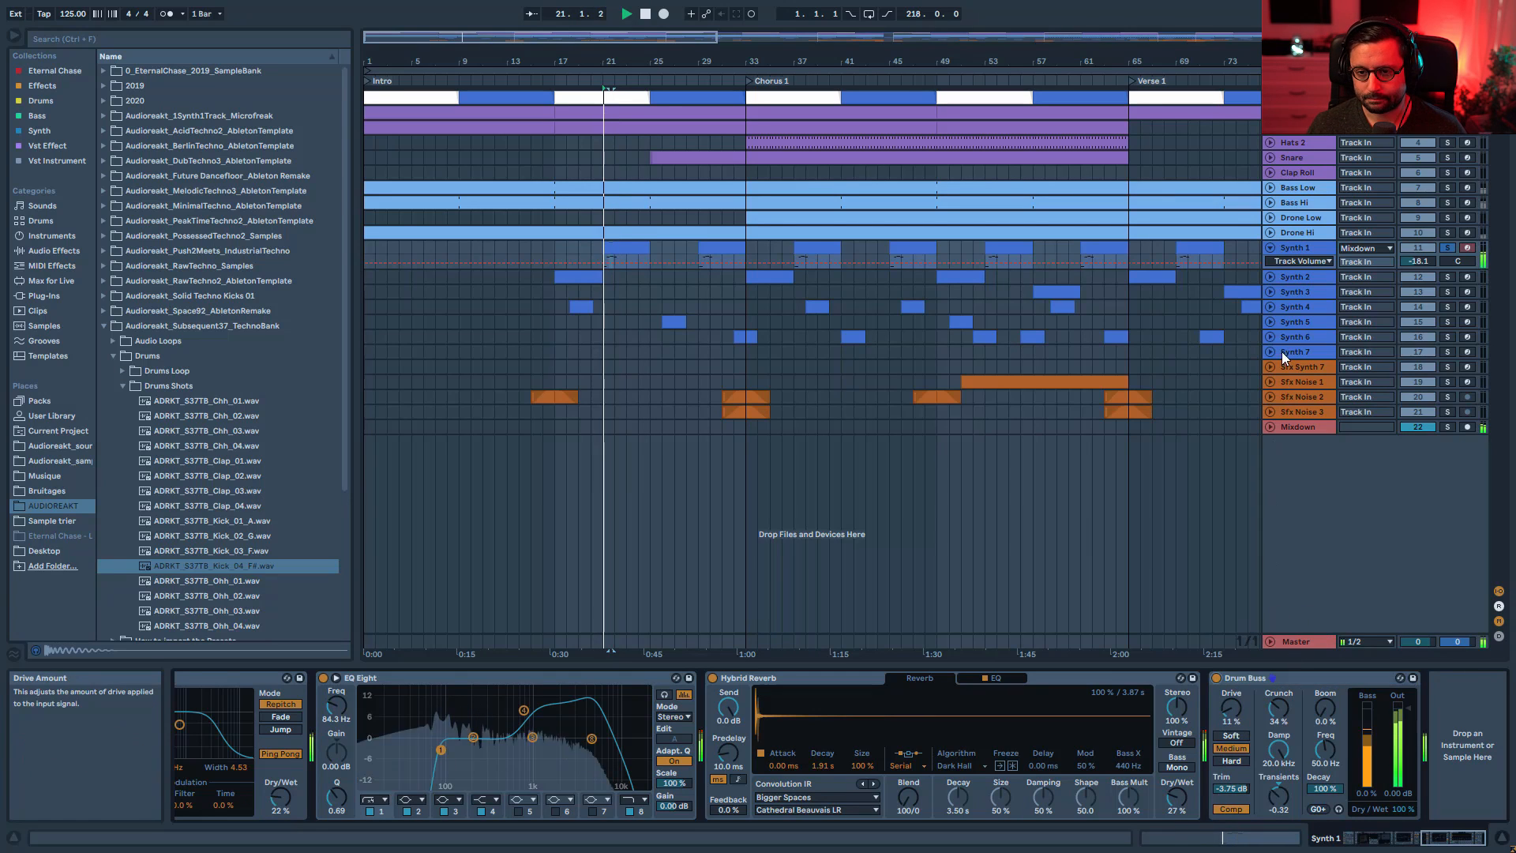
- Unsolo Synth 1 to hear the full mix, and bypass its Drum Buss during playback for comparison
click(1447, 248)
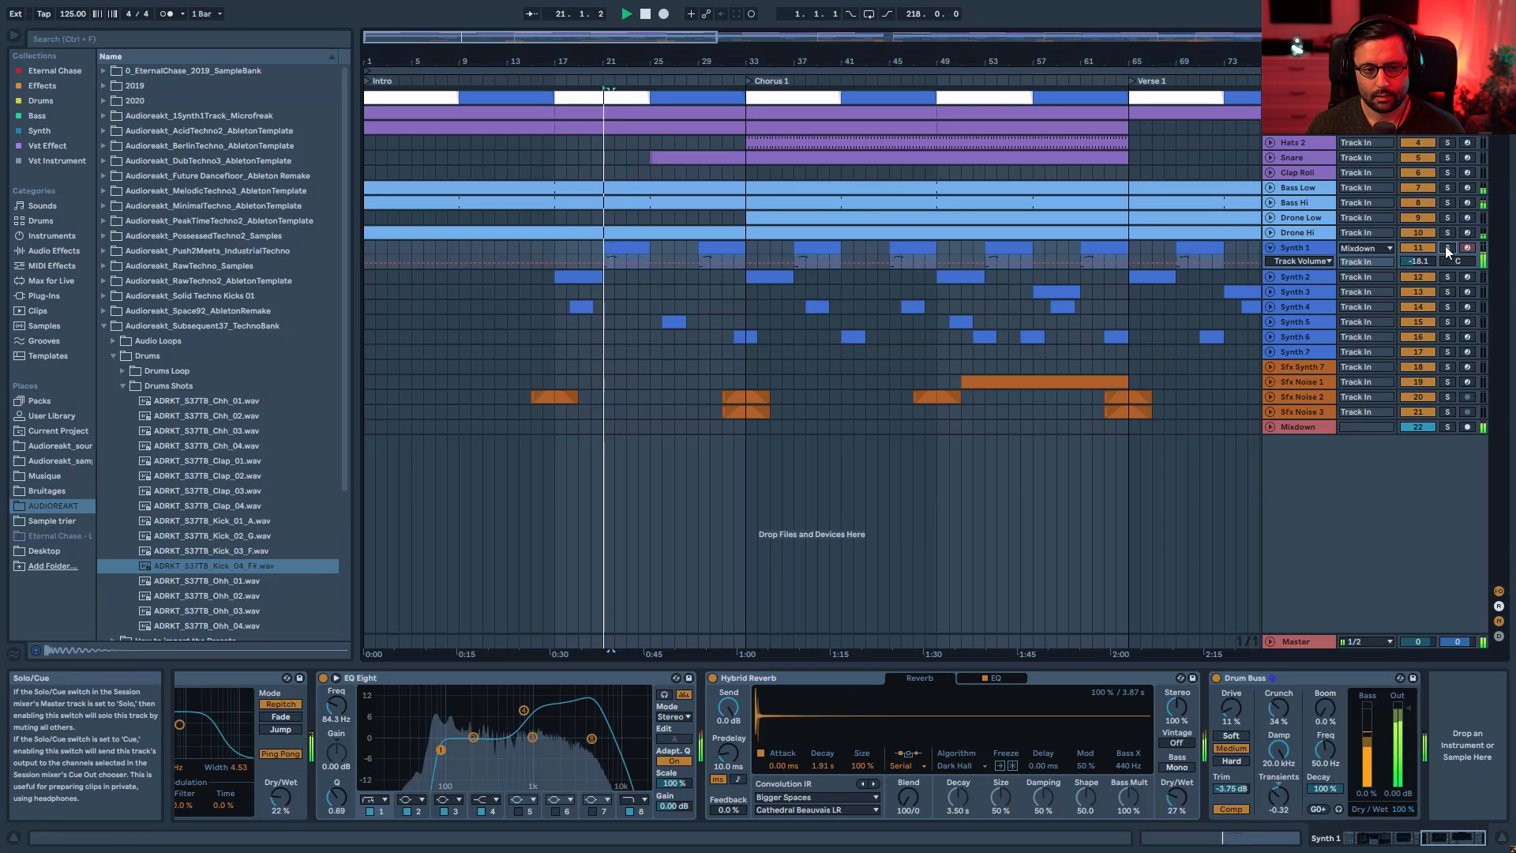
click(1217, 679)
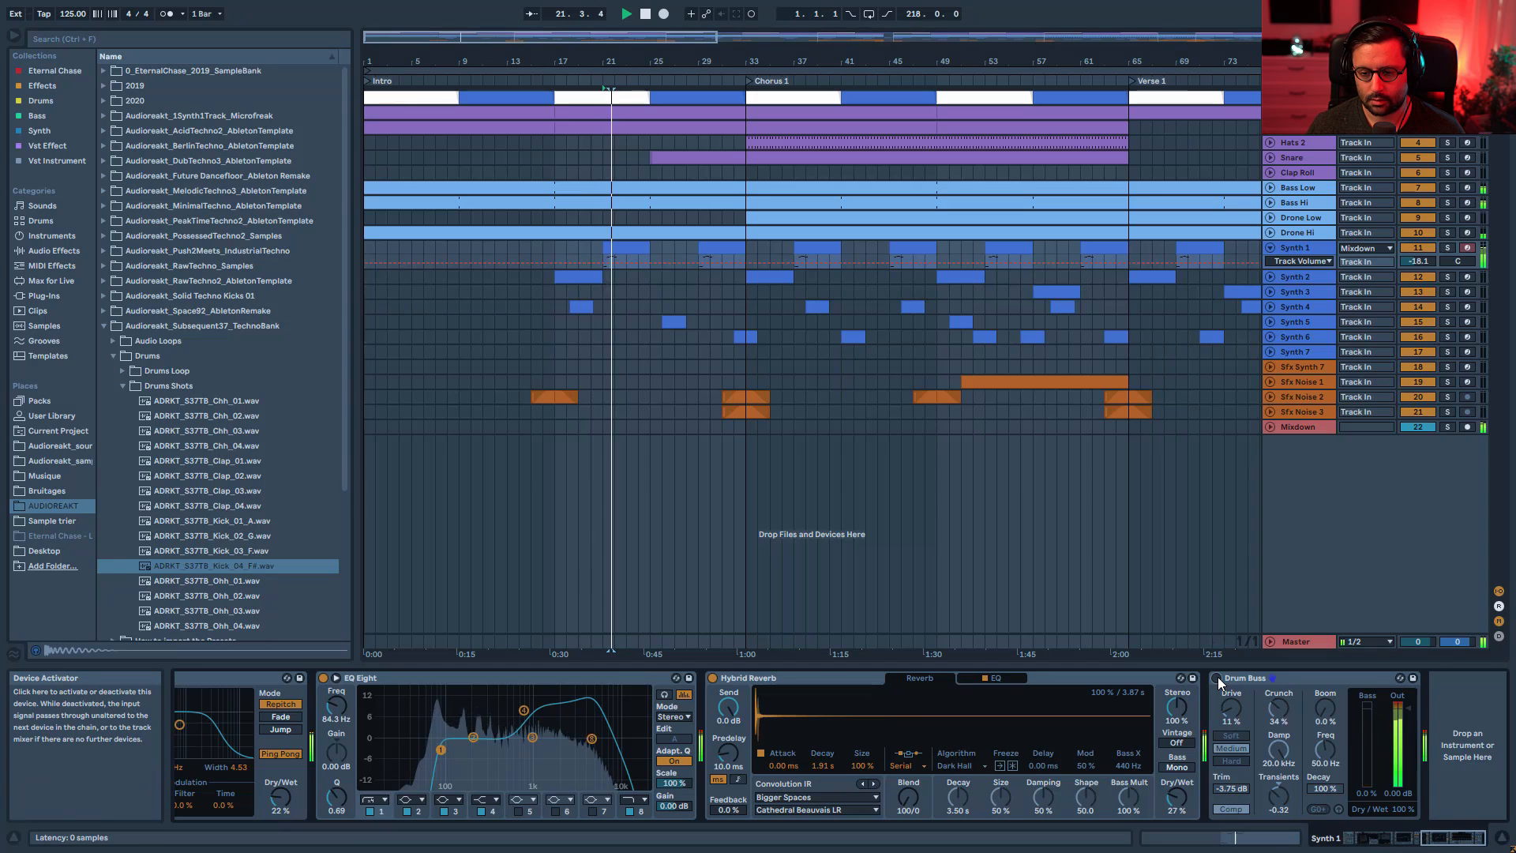
- Re-enable the Drum Buss on Synth 1 and solo the Synth 2 track
click(1216, 679)
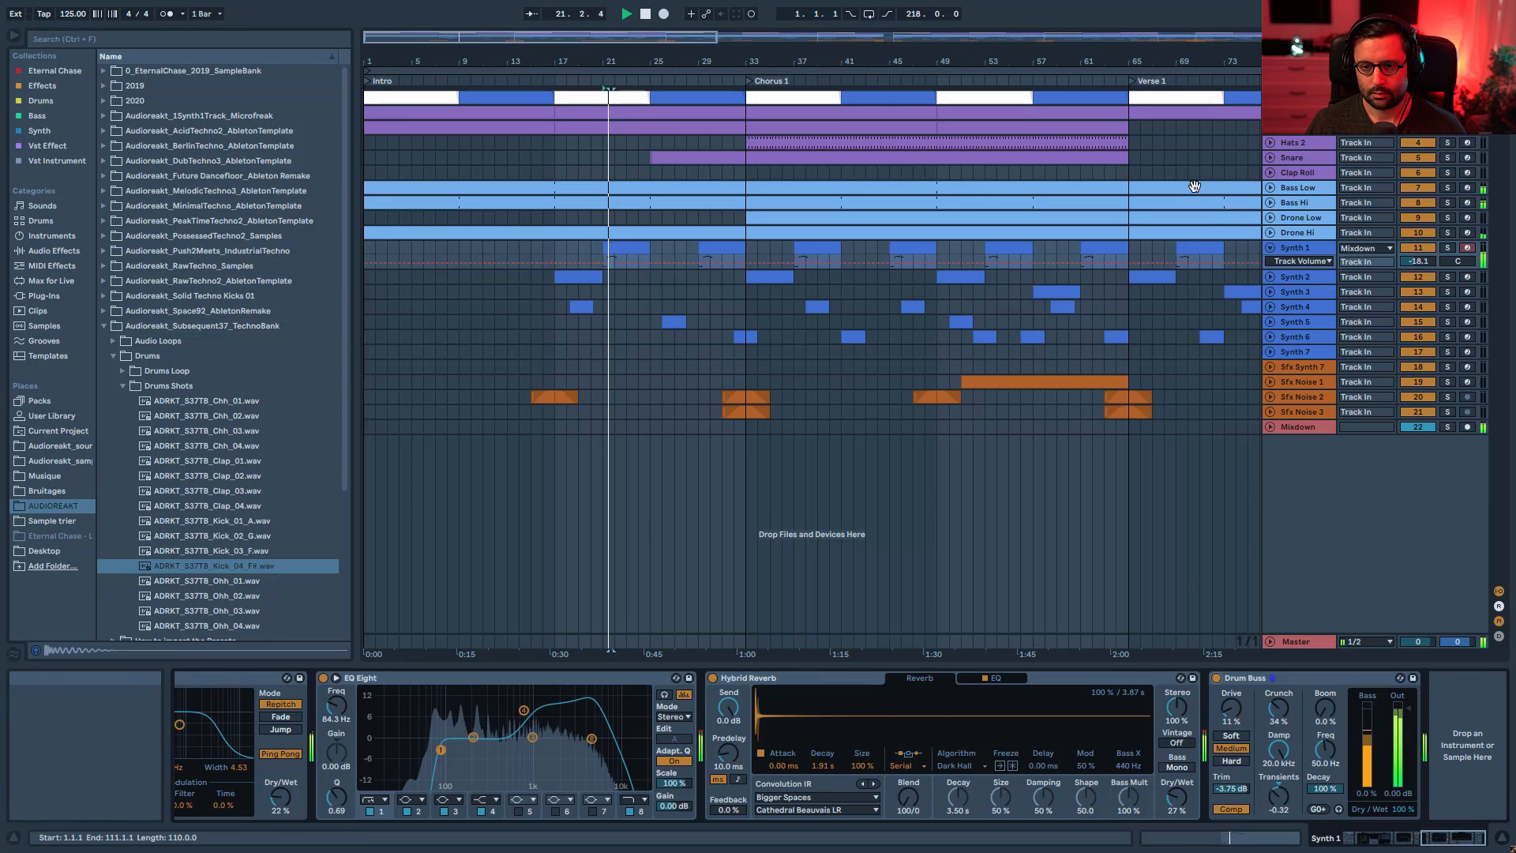
click(1270, 247)
click(1446, 262)
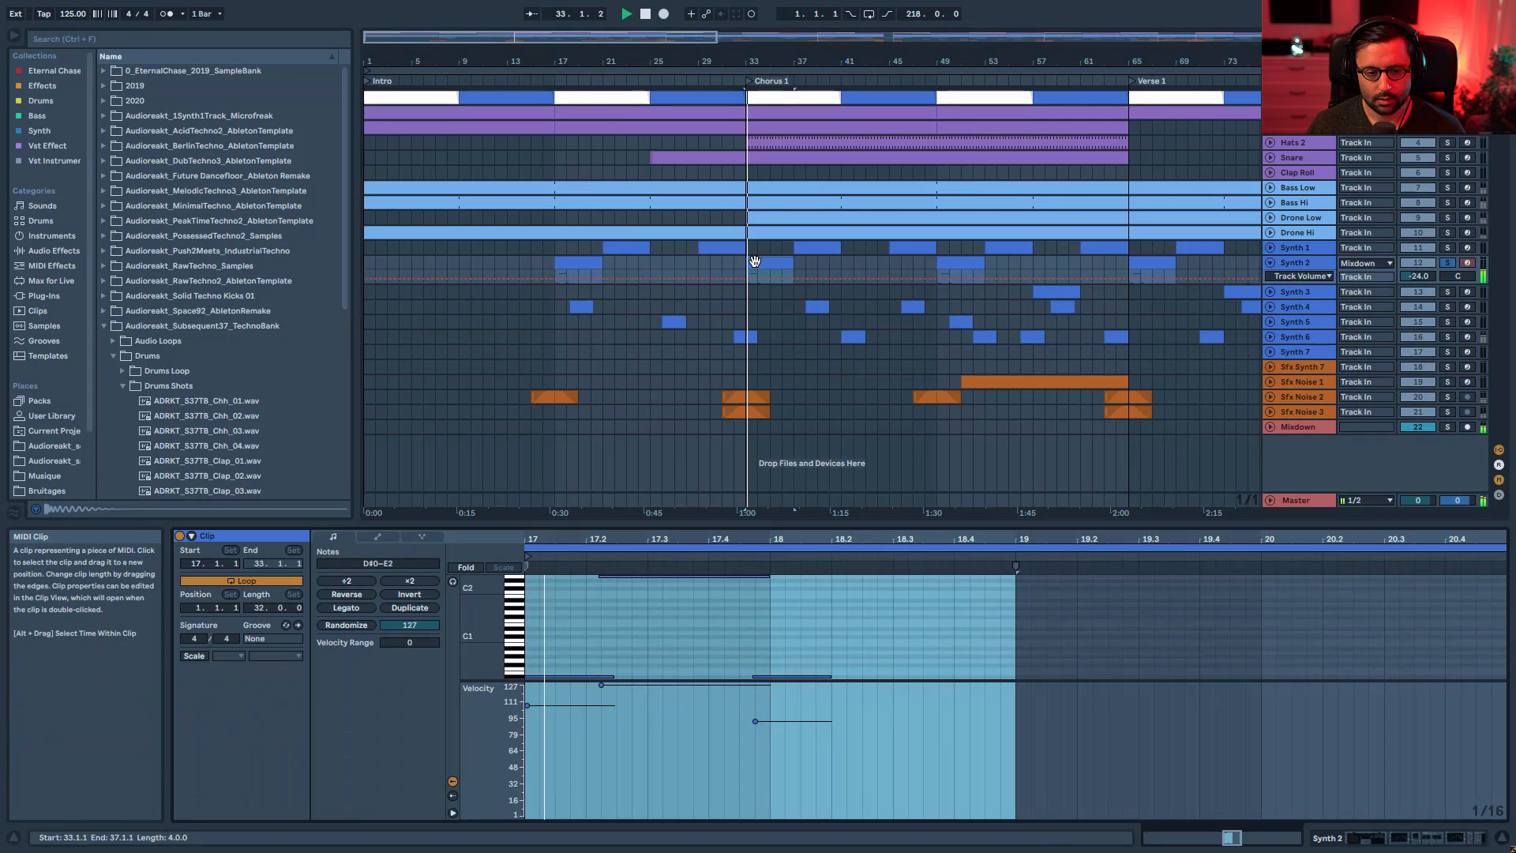
- Examine the Synth 2 clip's notes in an enlarged note editor, select the E2 note and play the passage
drag(483, 624, 480, 631)
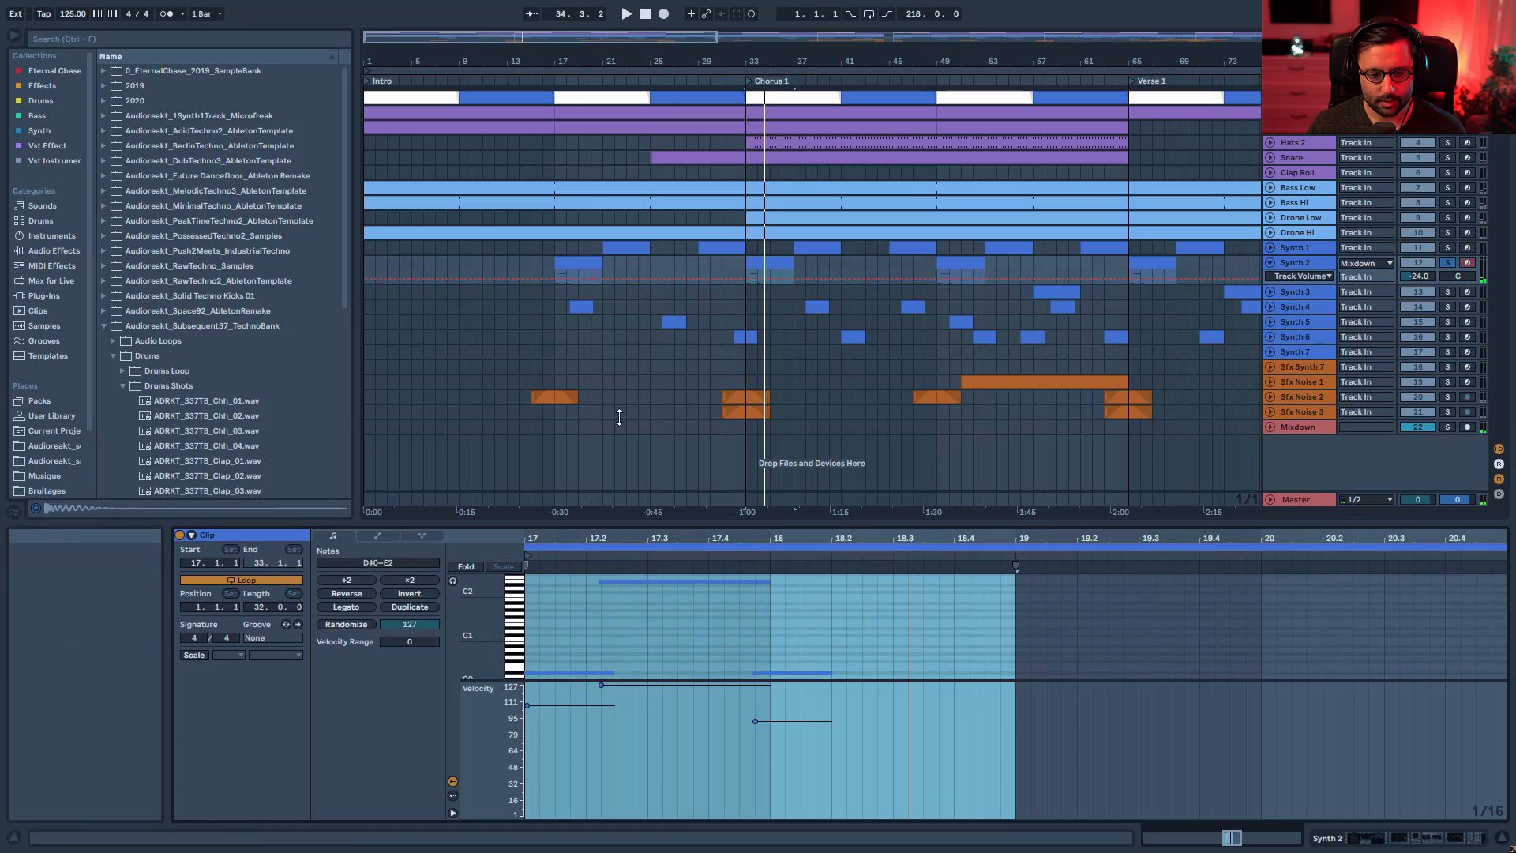
drag(592, 529, 592, 349)
drag(469, 582, 509, 627)
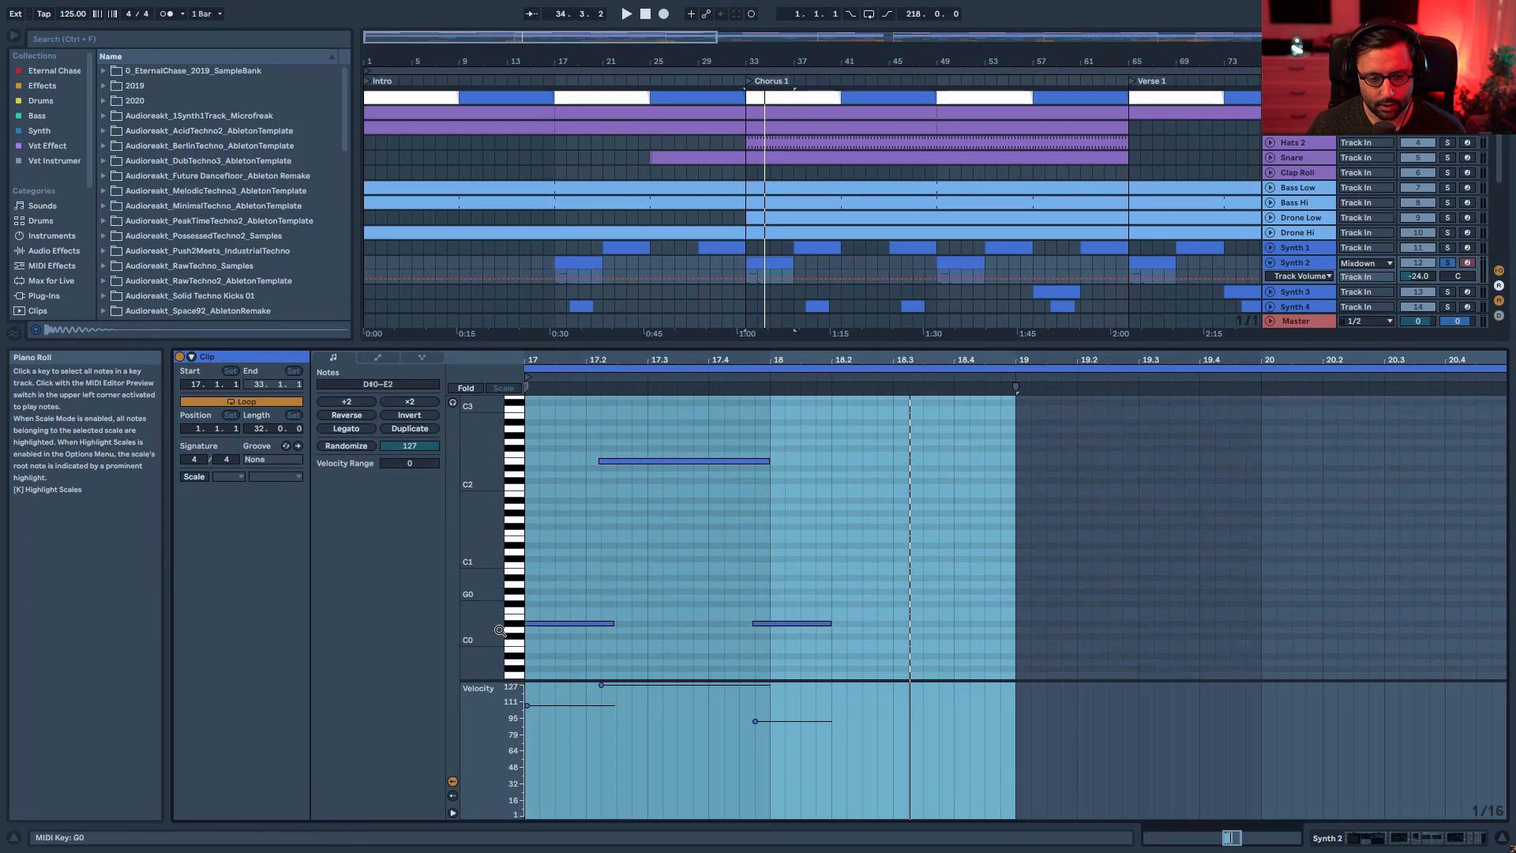
key(space)
click(516, 464)
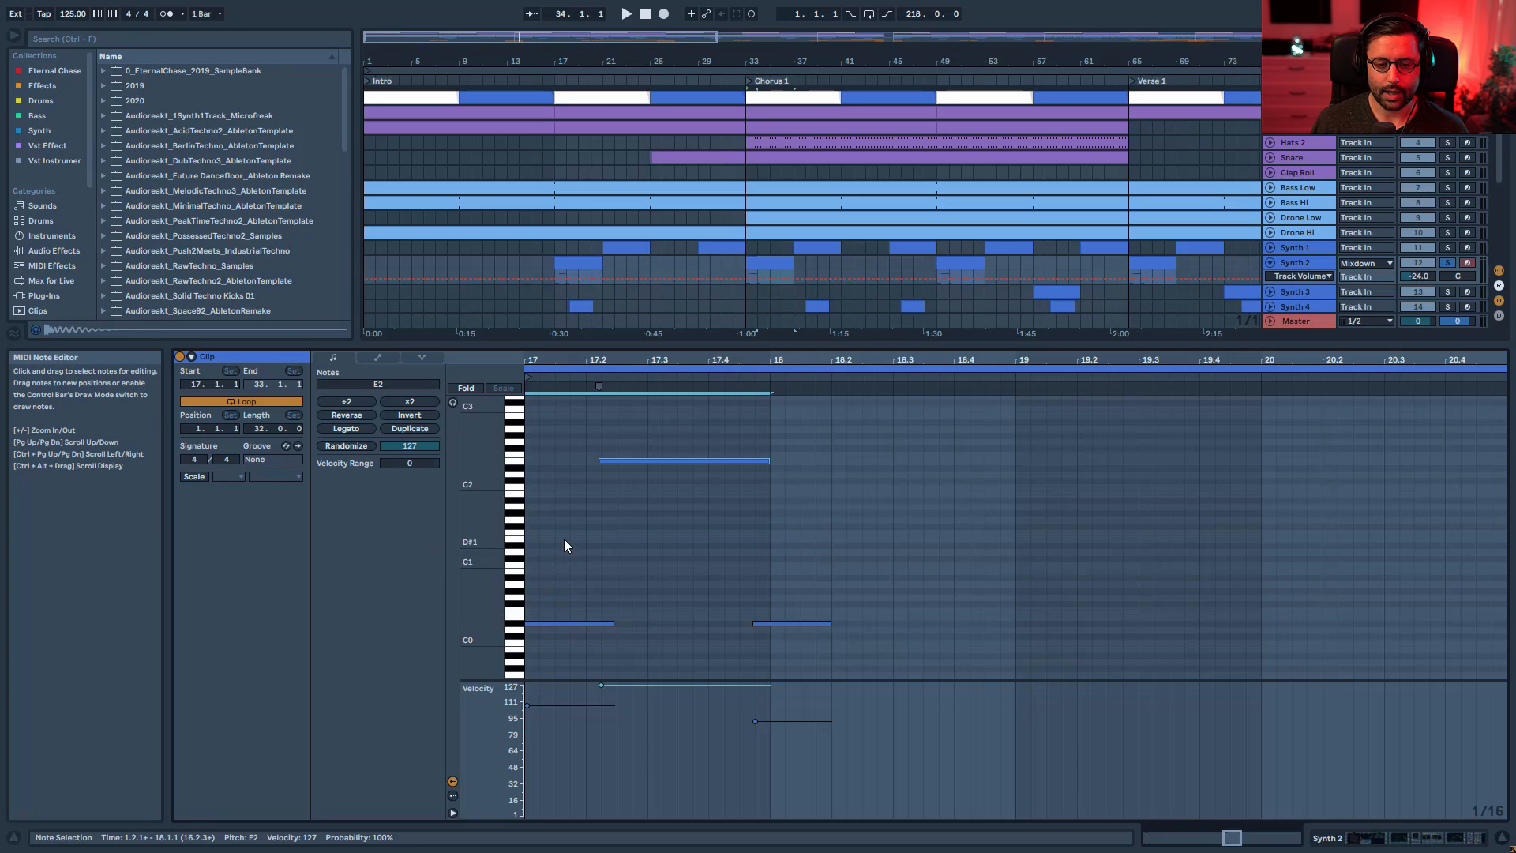
key(space)
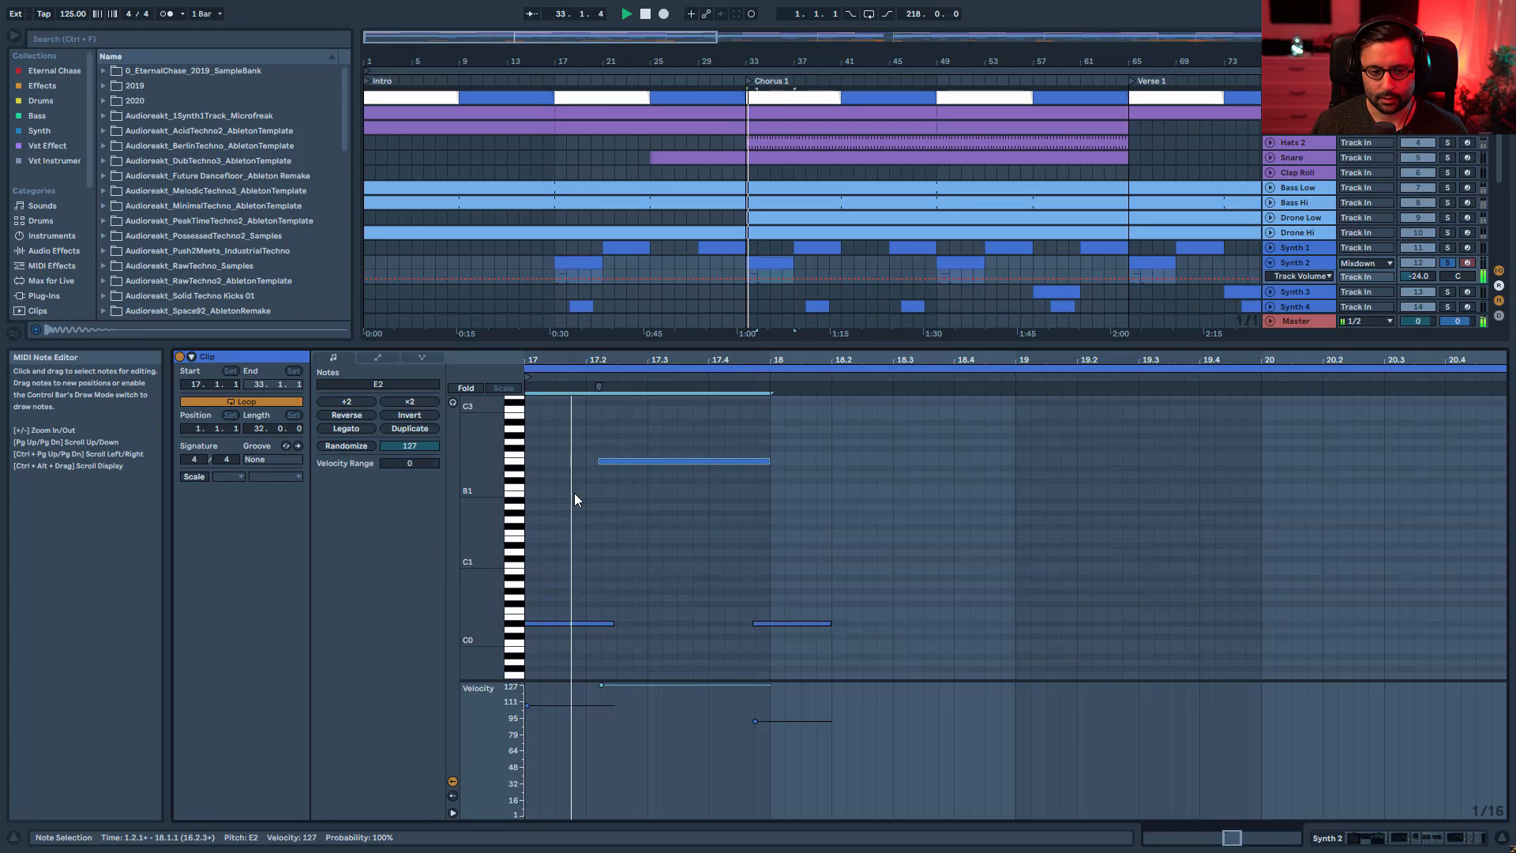
key(space)
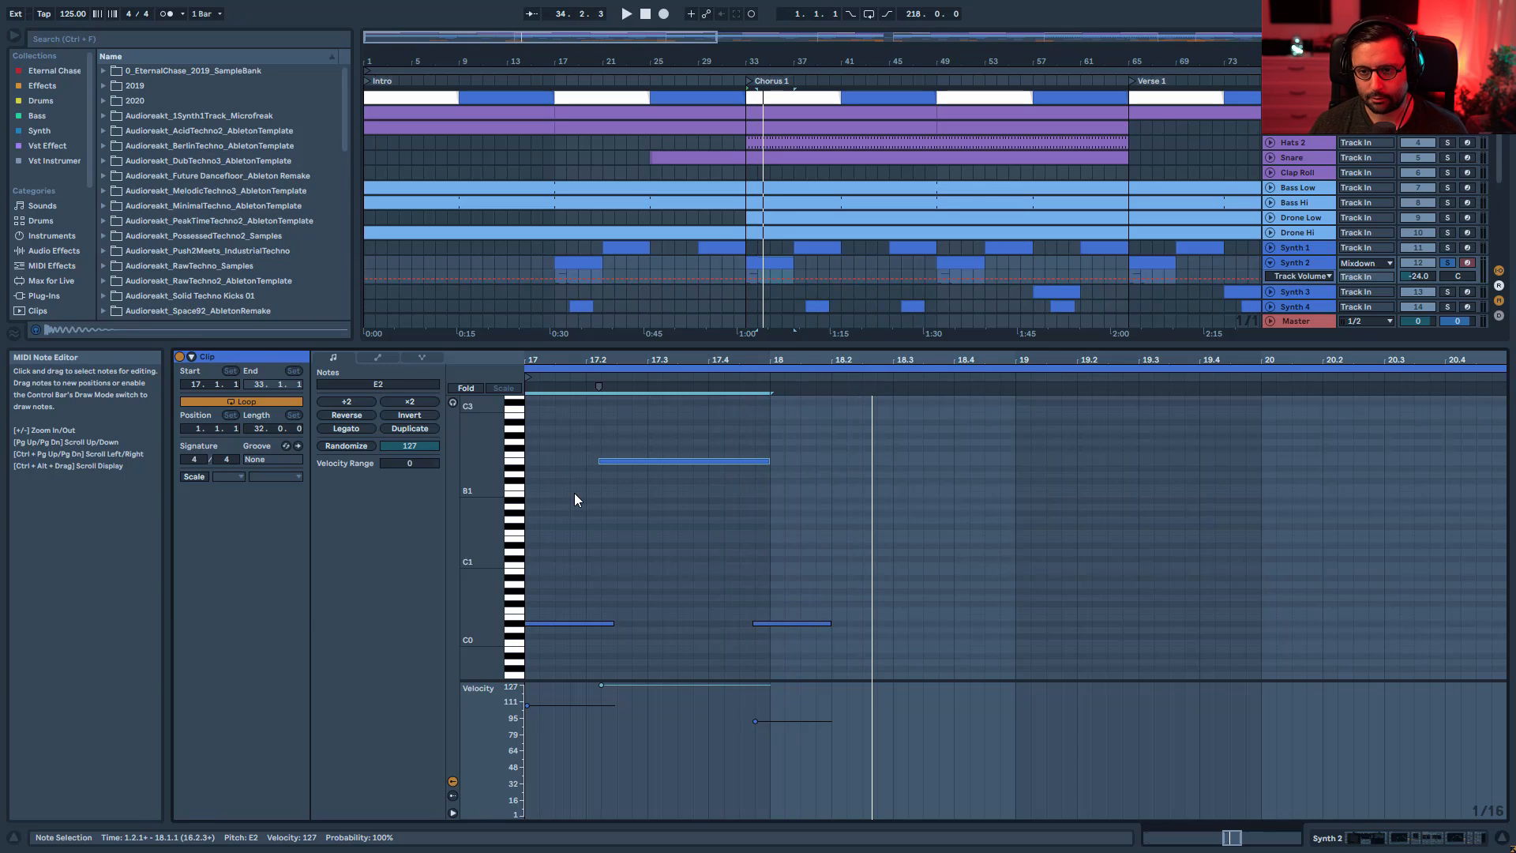
- Try Wavetable's Glide at 30 ms on Synth 2, then restore it to 430 ms, auditioning both settings
key(shift+Tab)
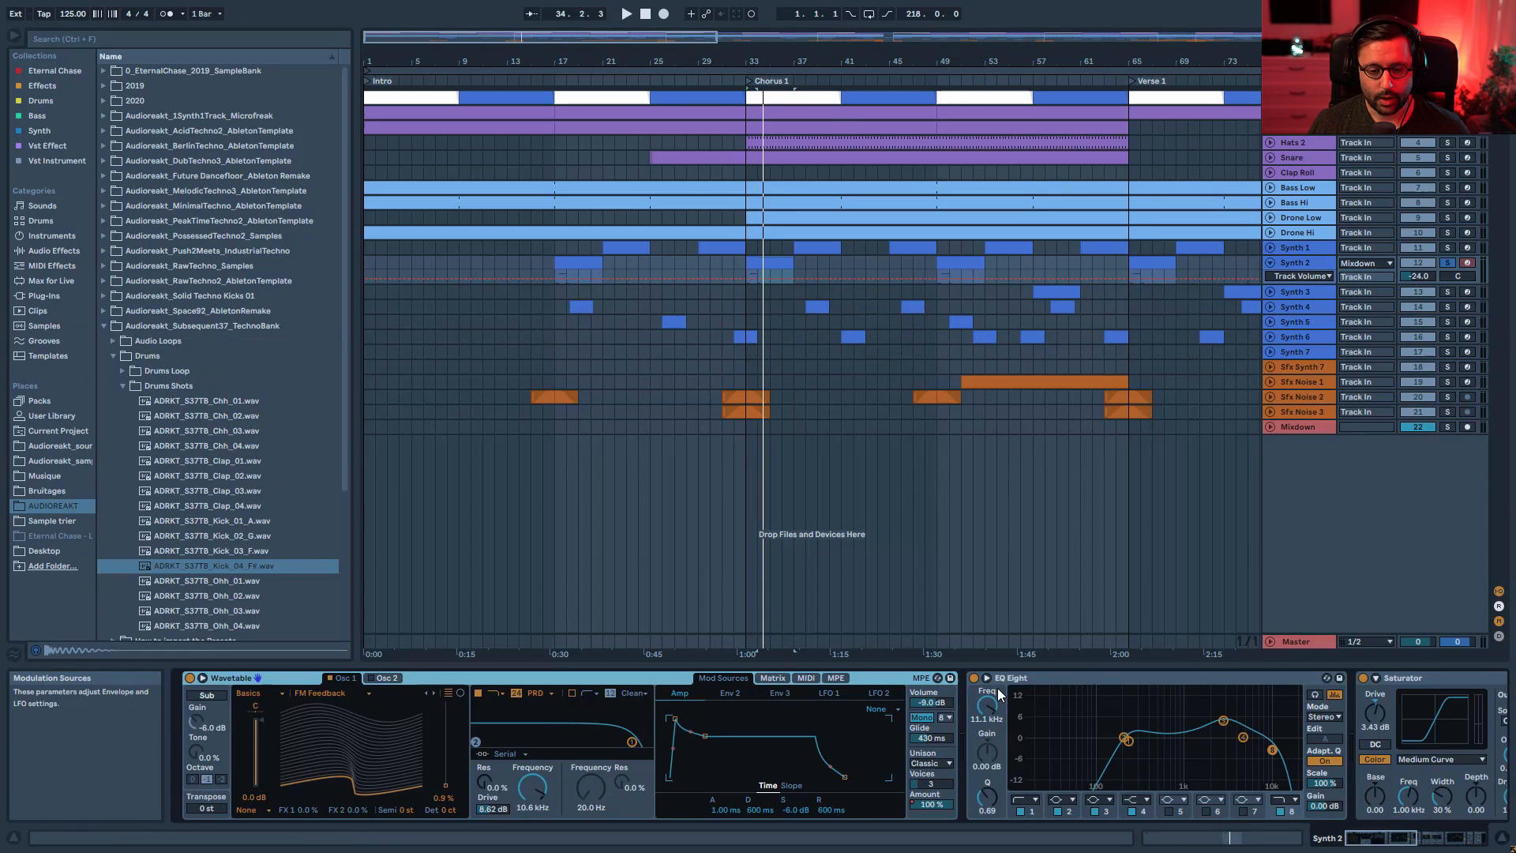
click(930, 740)
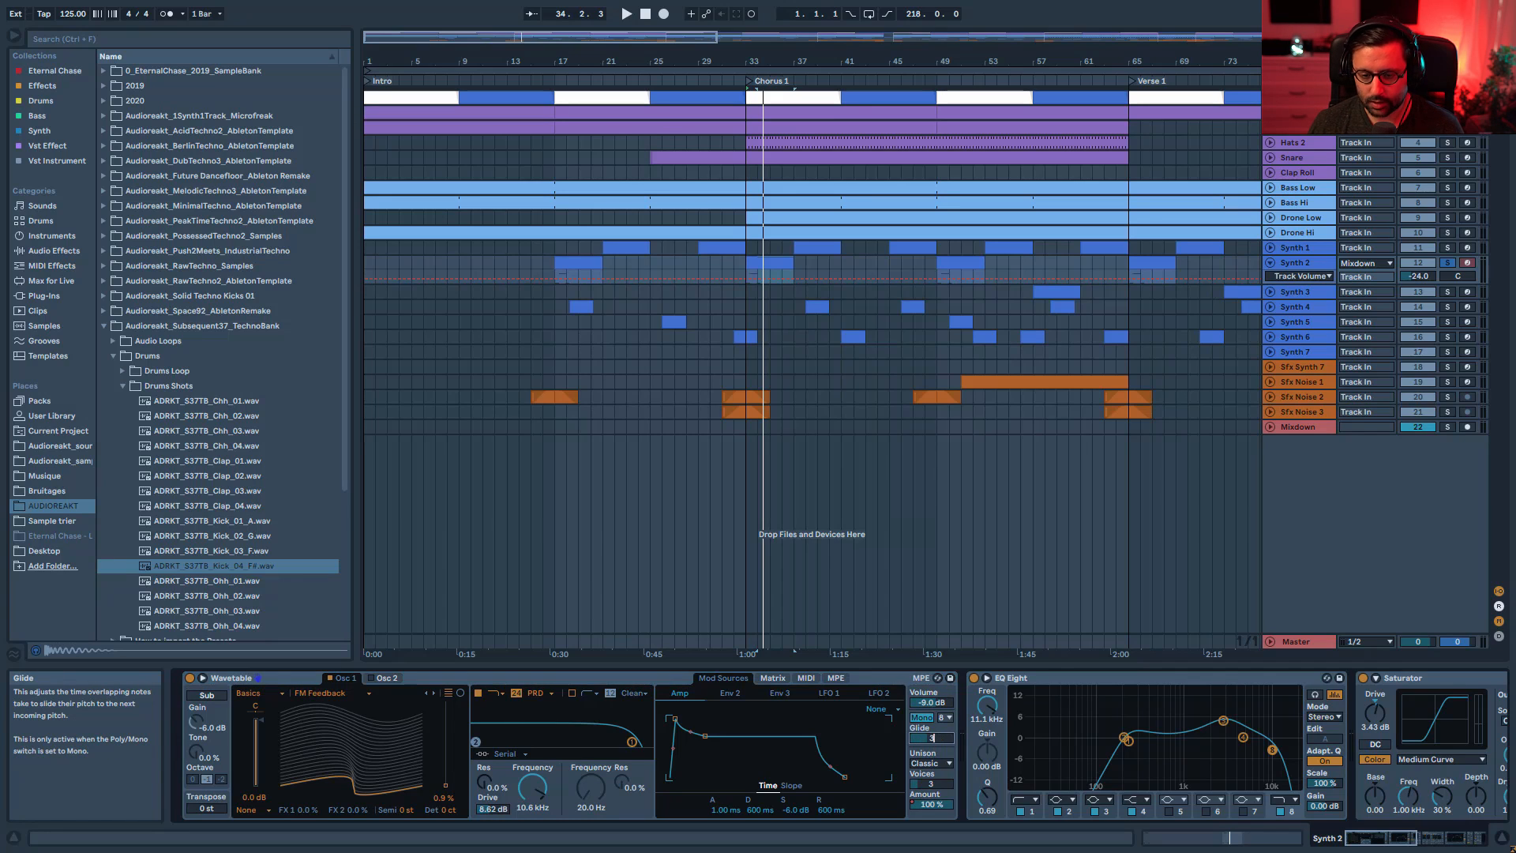
key(space)
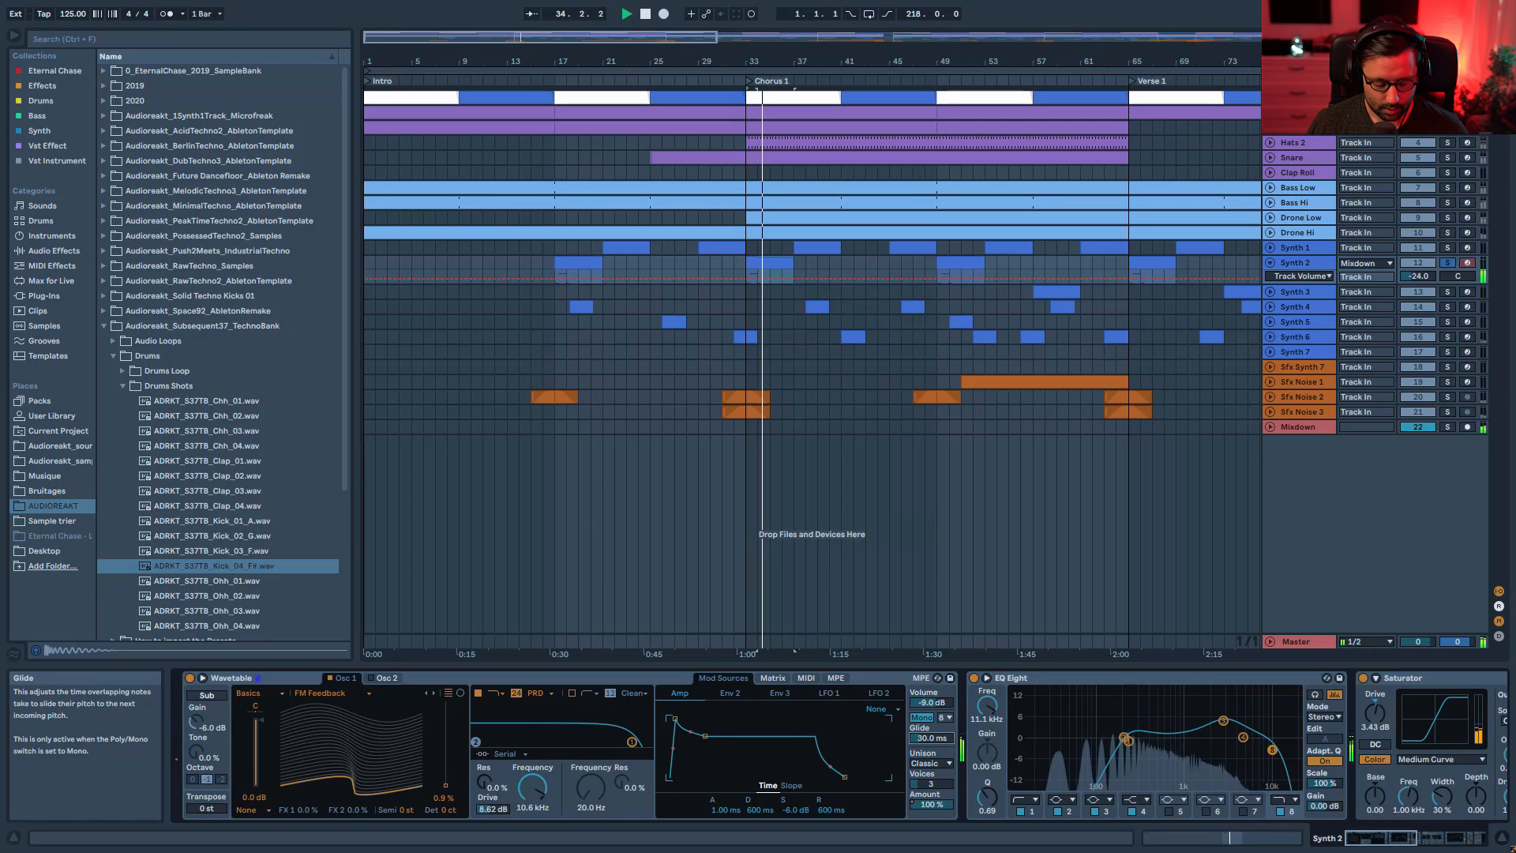
key(space)
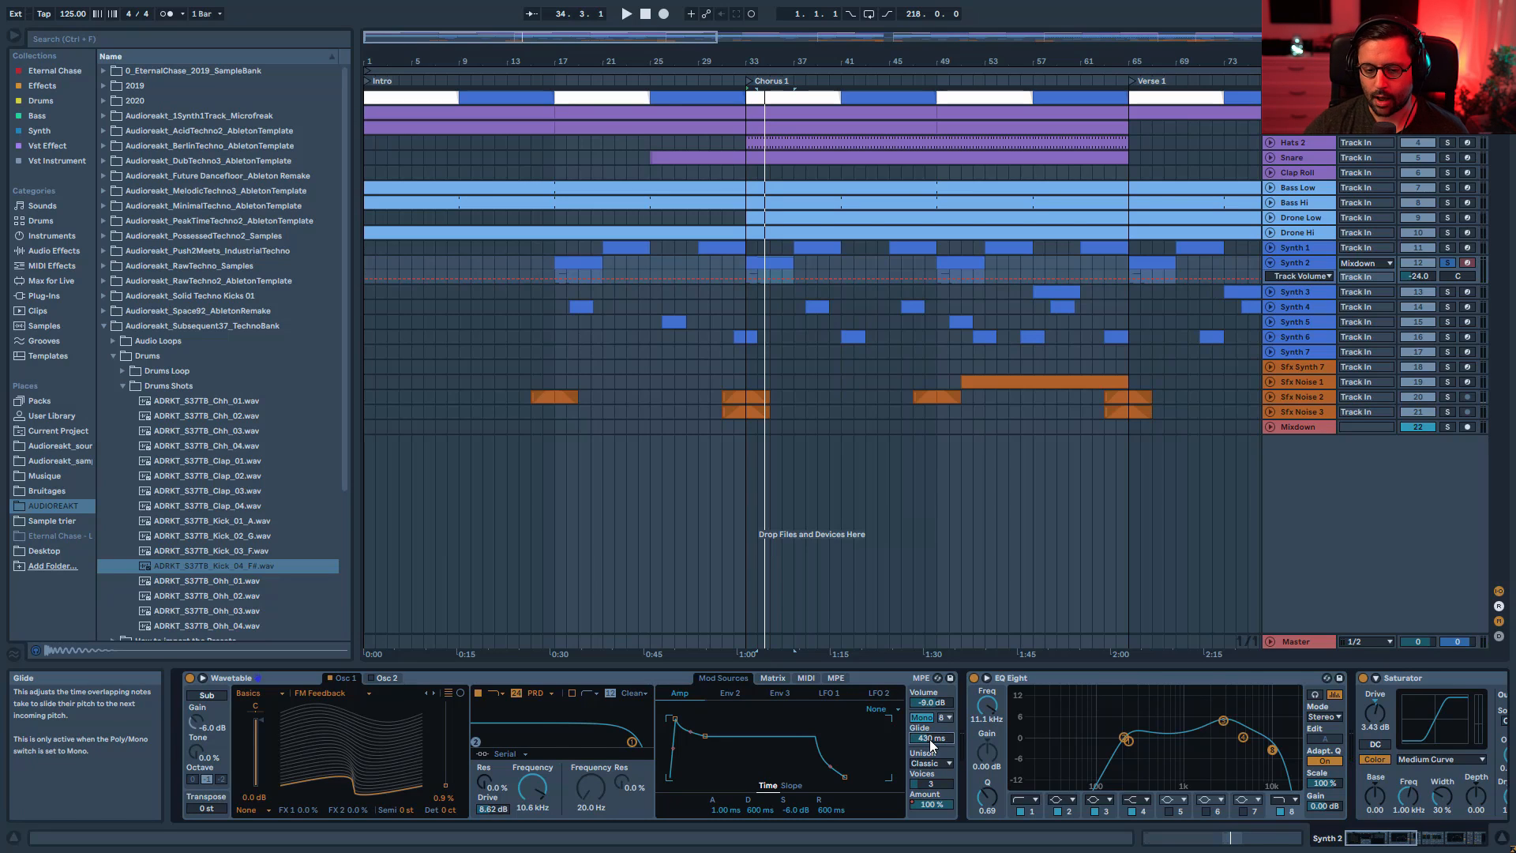
key(space)
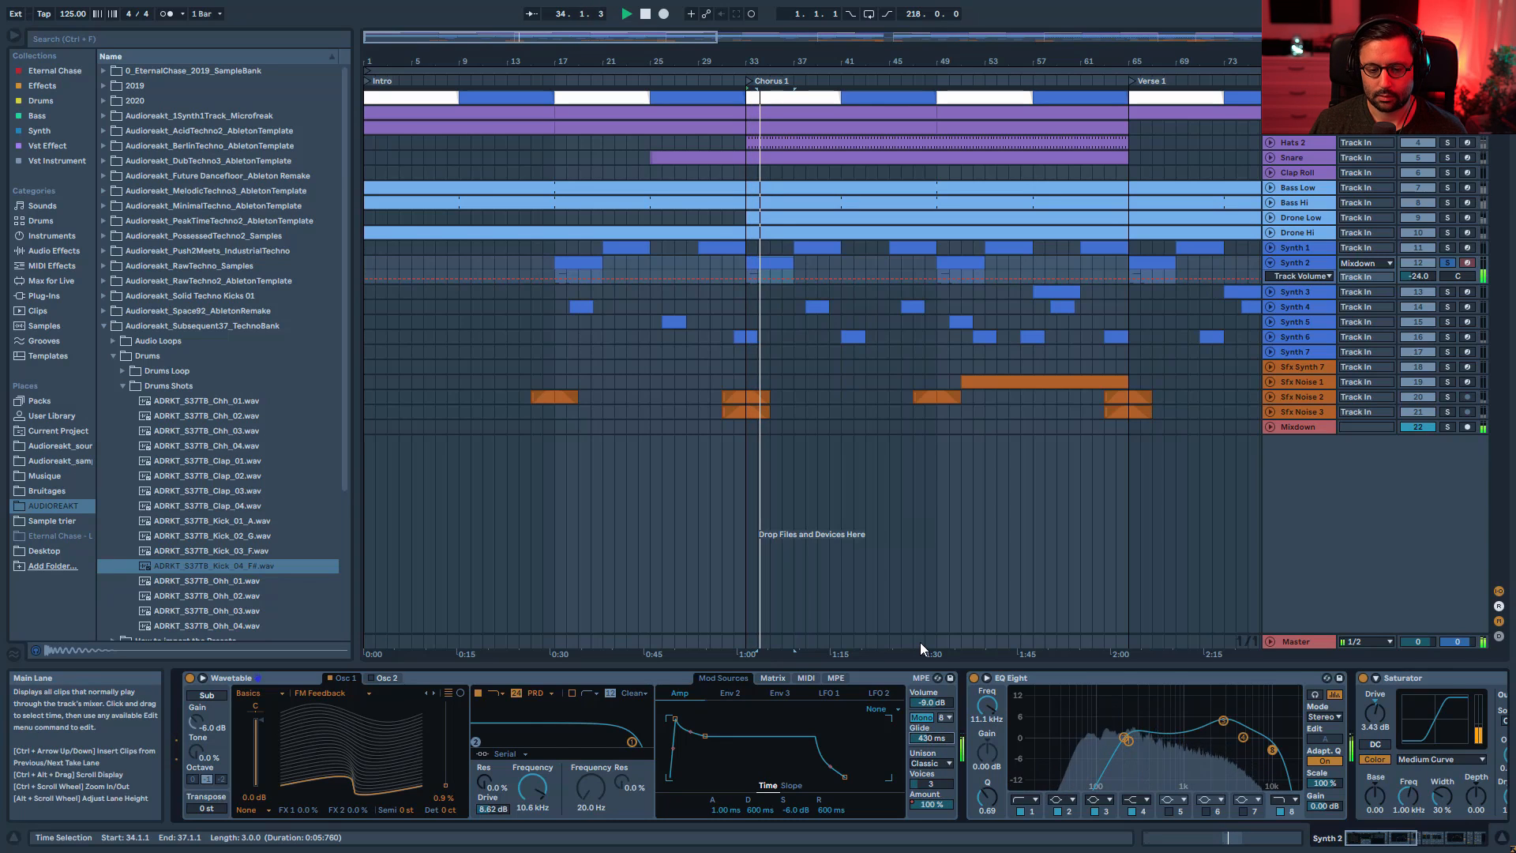
key(space)
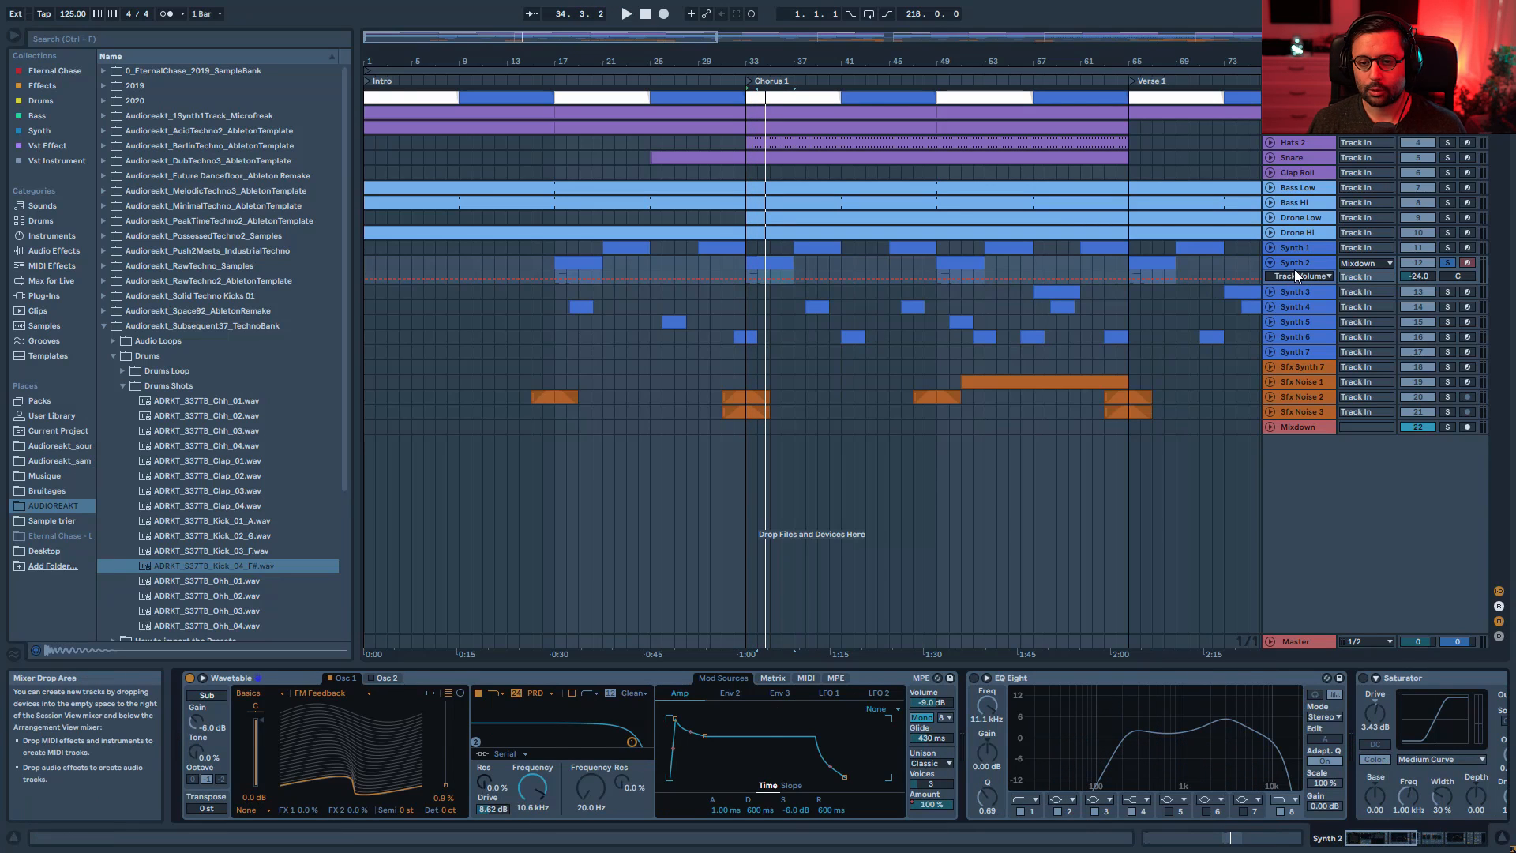
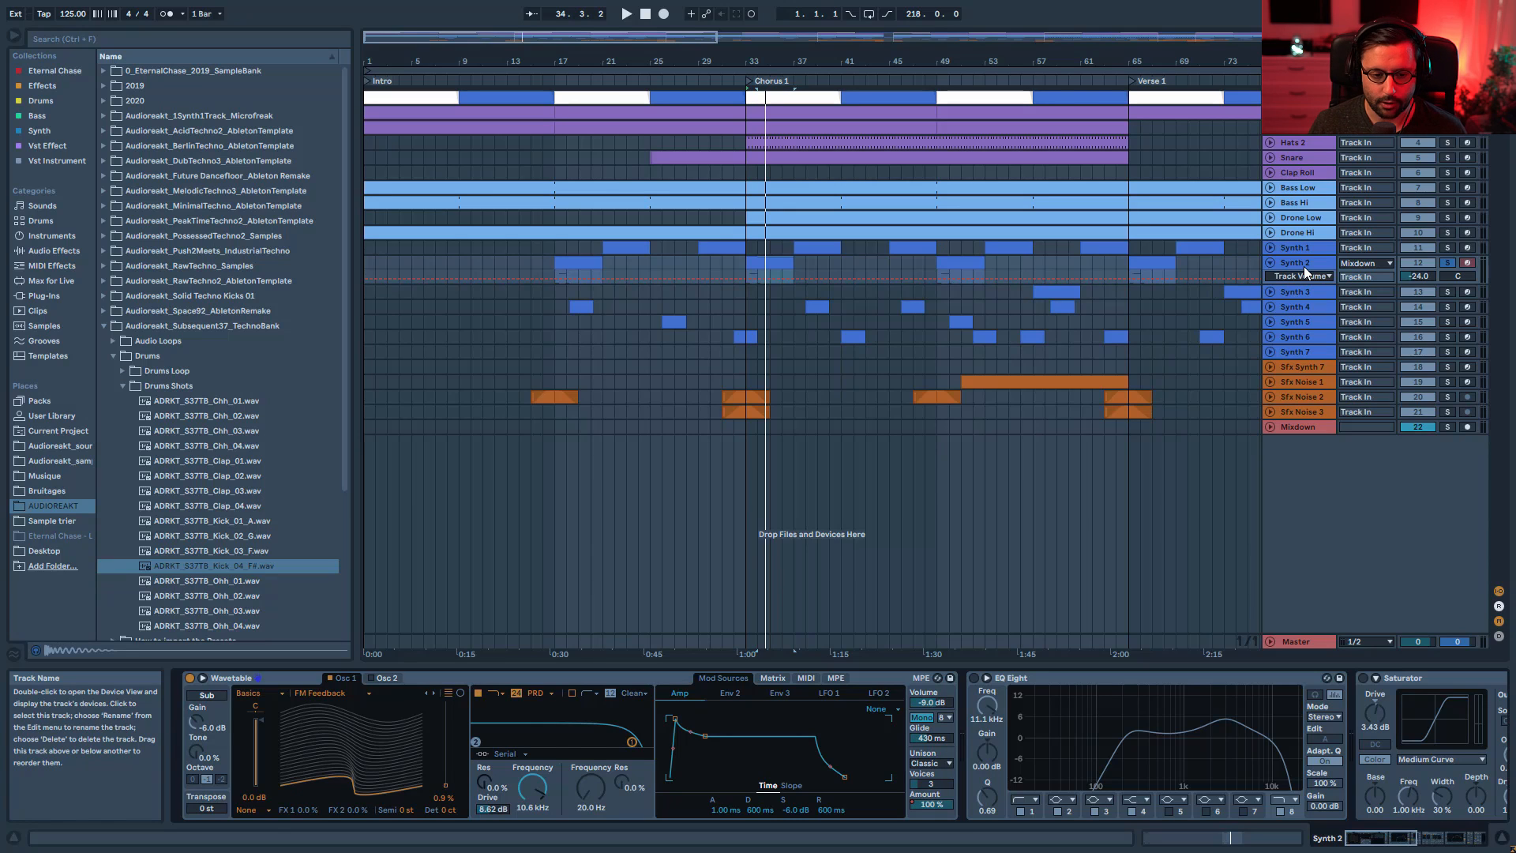
- Select the Synth 2 clip at the start of Chorus 1 and audition it
click(758, 258)
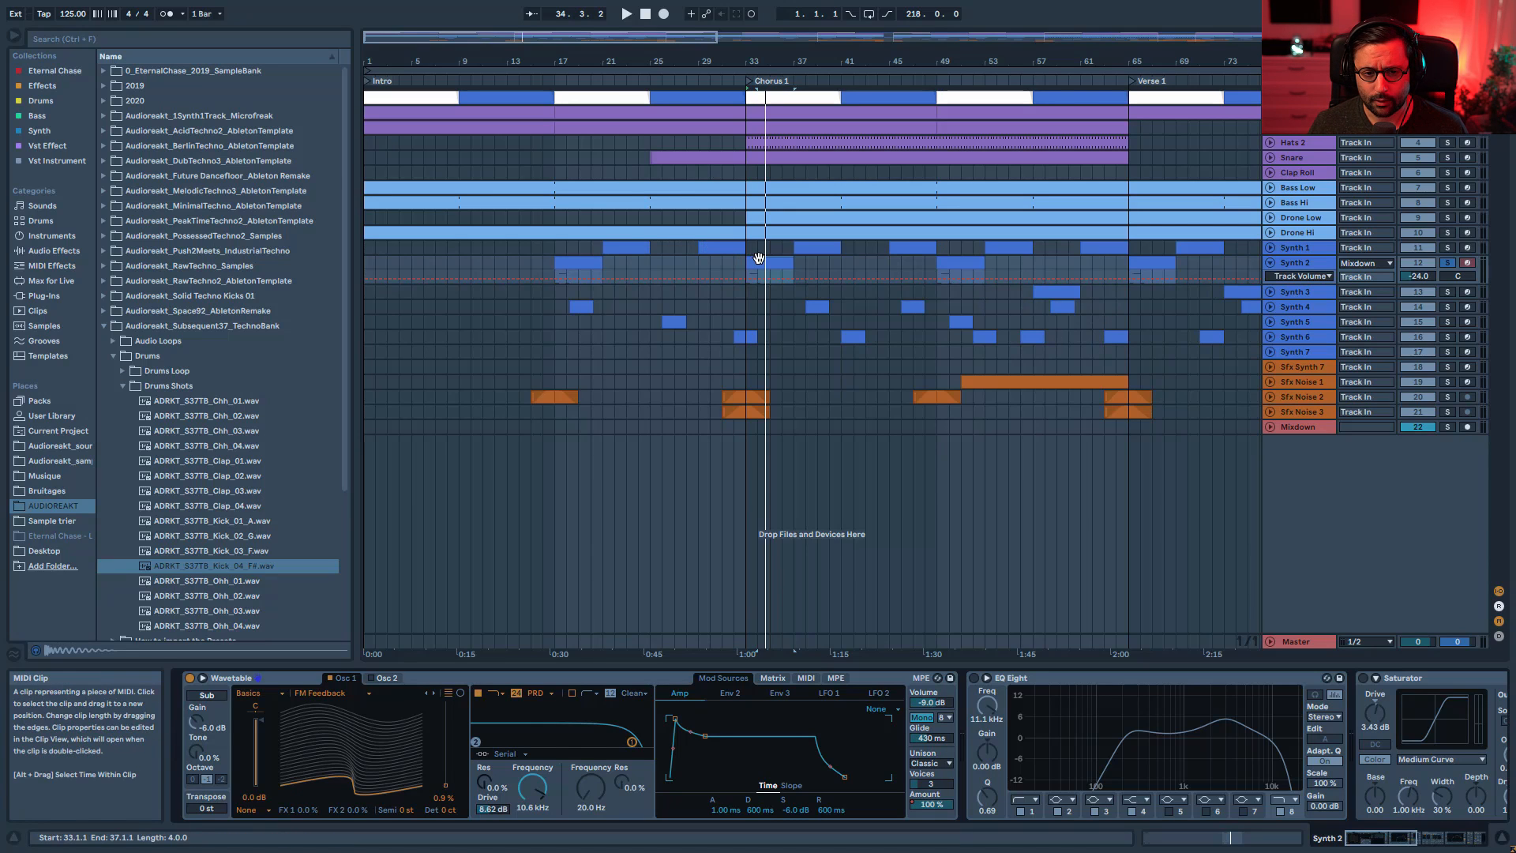
key(space)
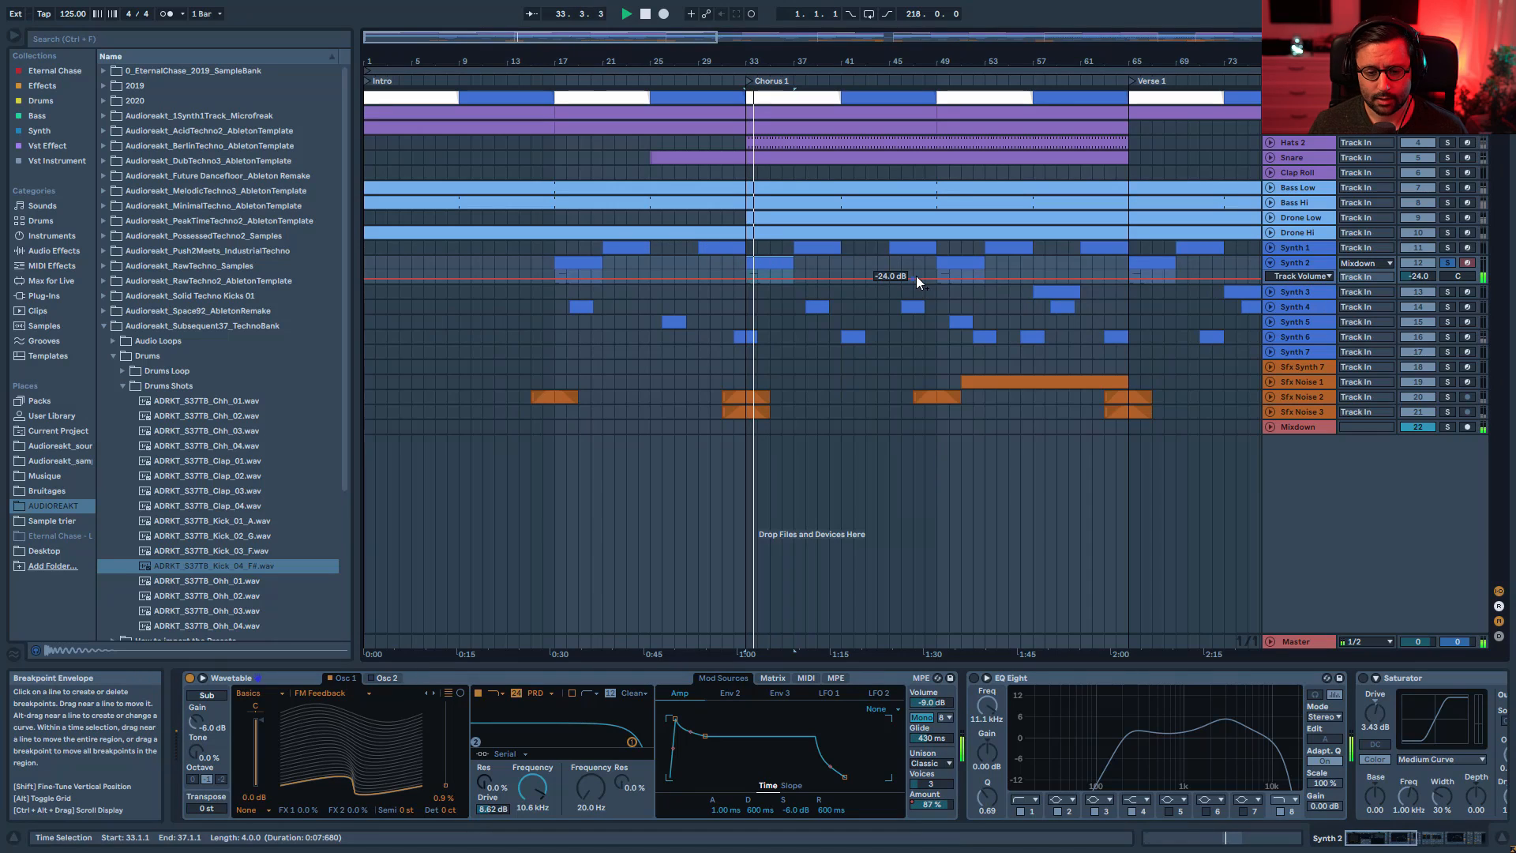
key(space)
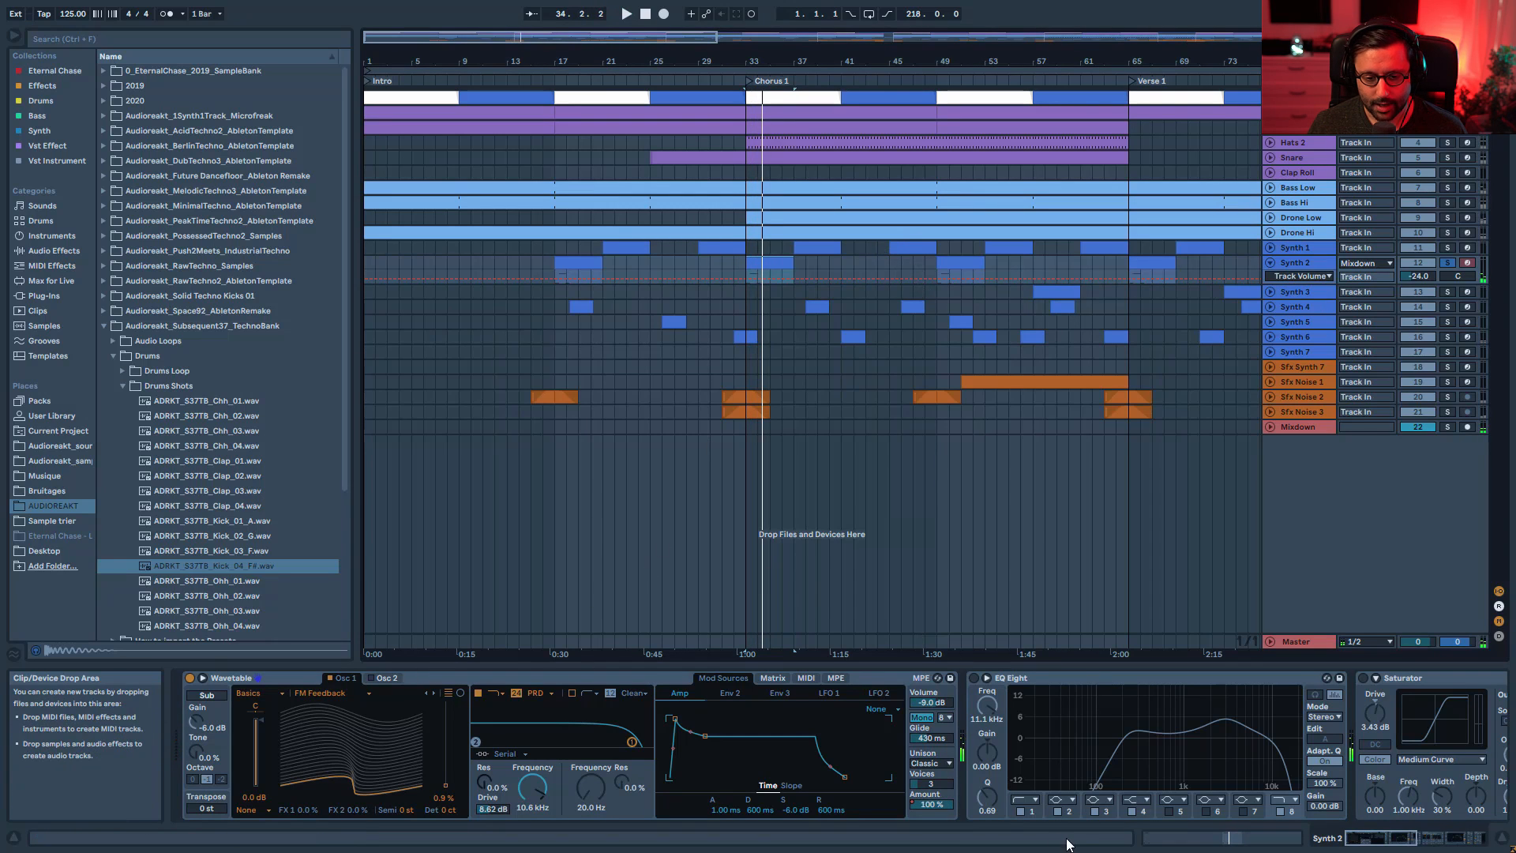
key(space)
- Show Wavetable's Unison Amount automation on Synth 2 in an enlarged lane
drag(938, 805, 938, 799)
click(938, 806)
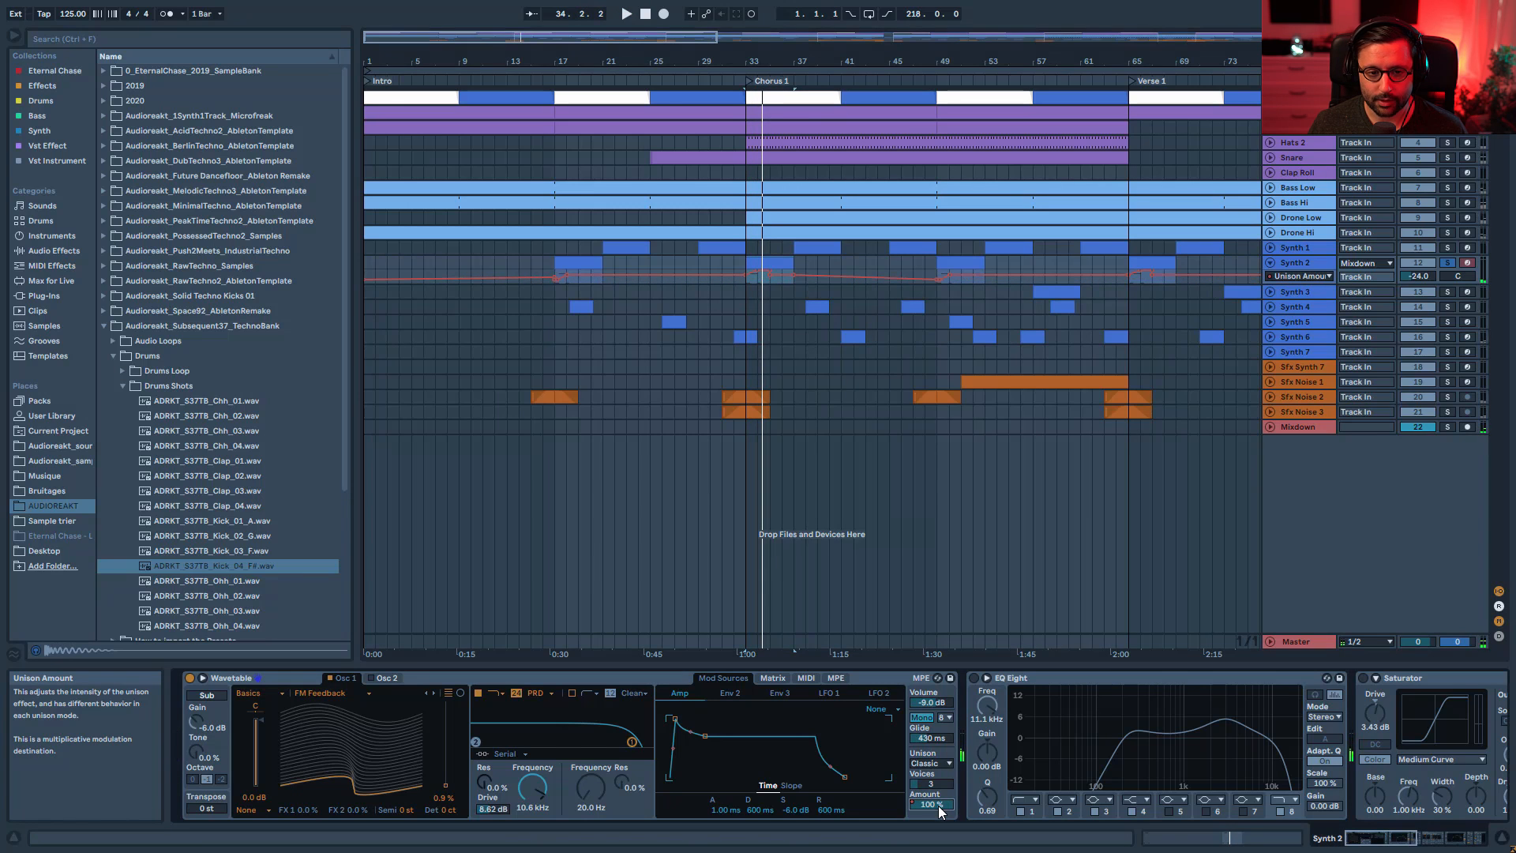
drag(1286, 349, 1285, 473)
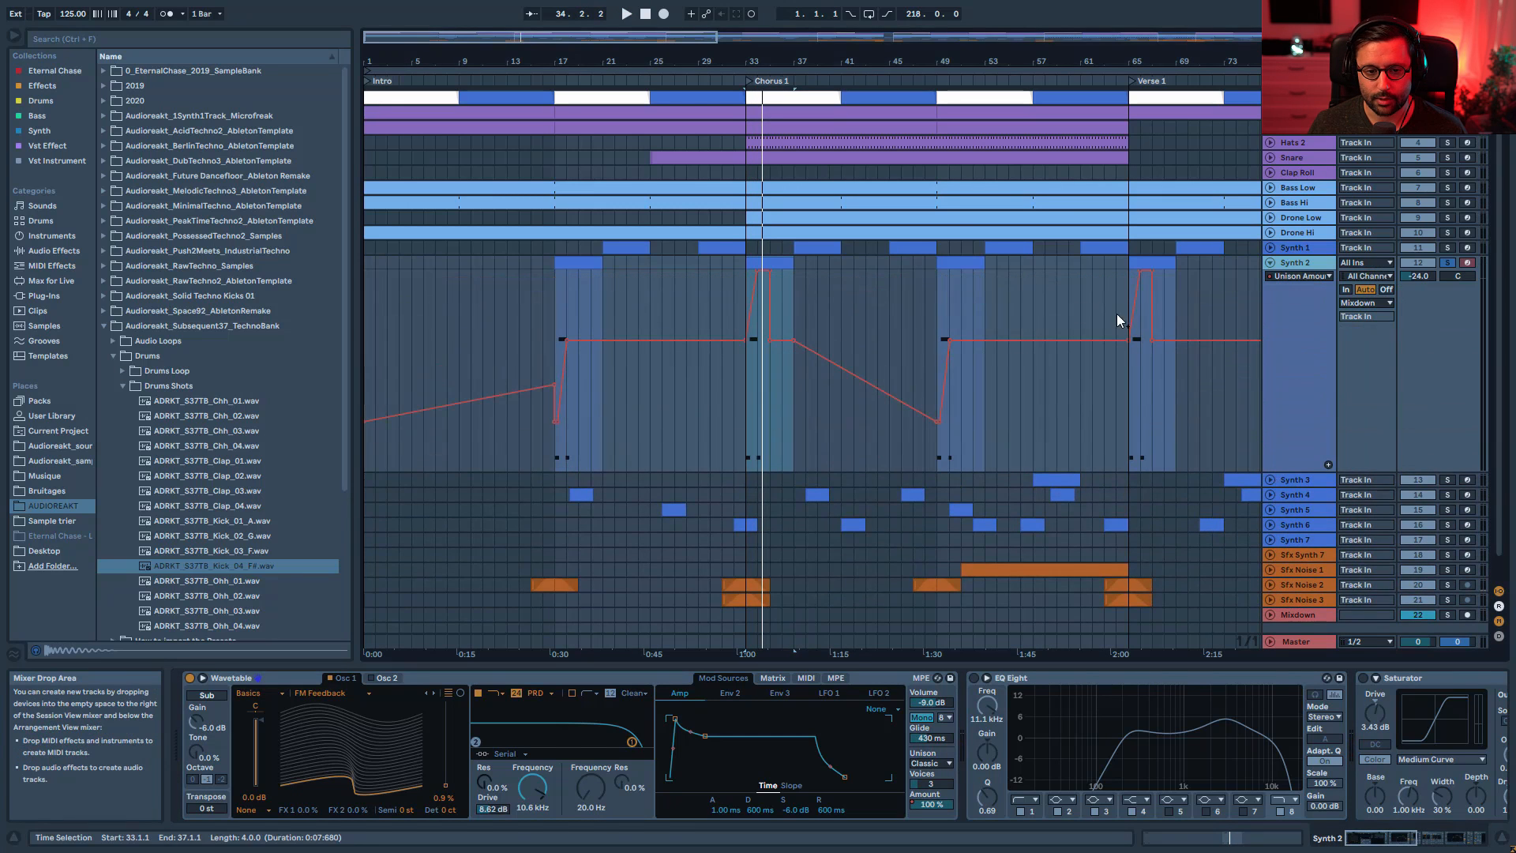
- Play Synth 2 from bar 49 and from bar 33 to compare the Unison Amount automation
click(935, 303)
key(space)
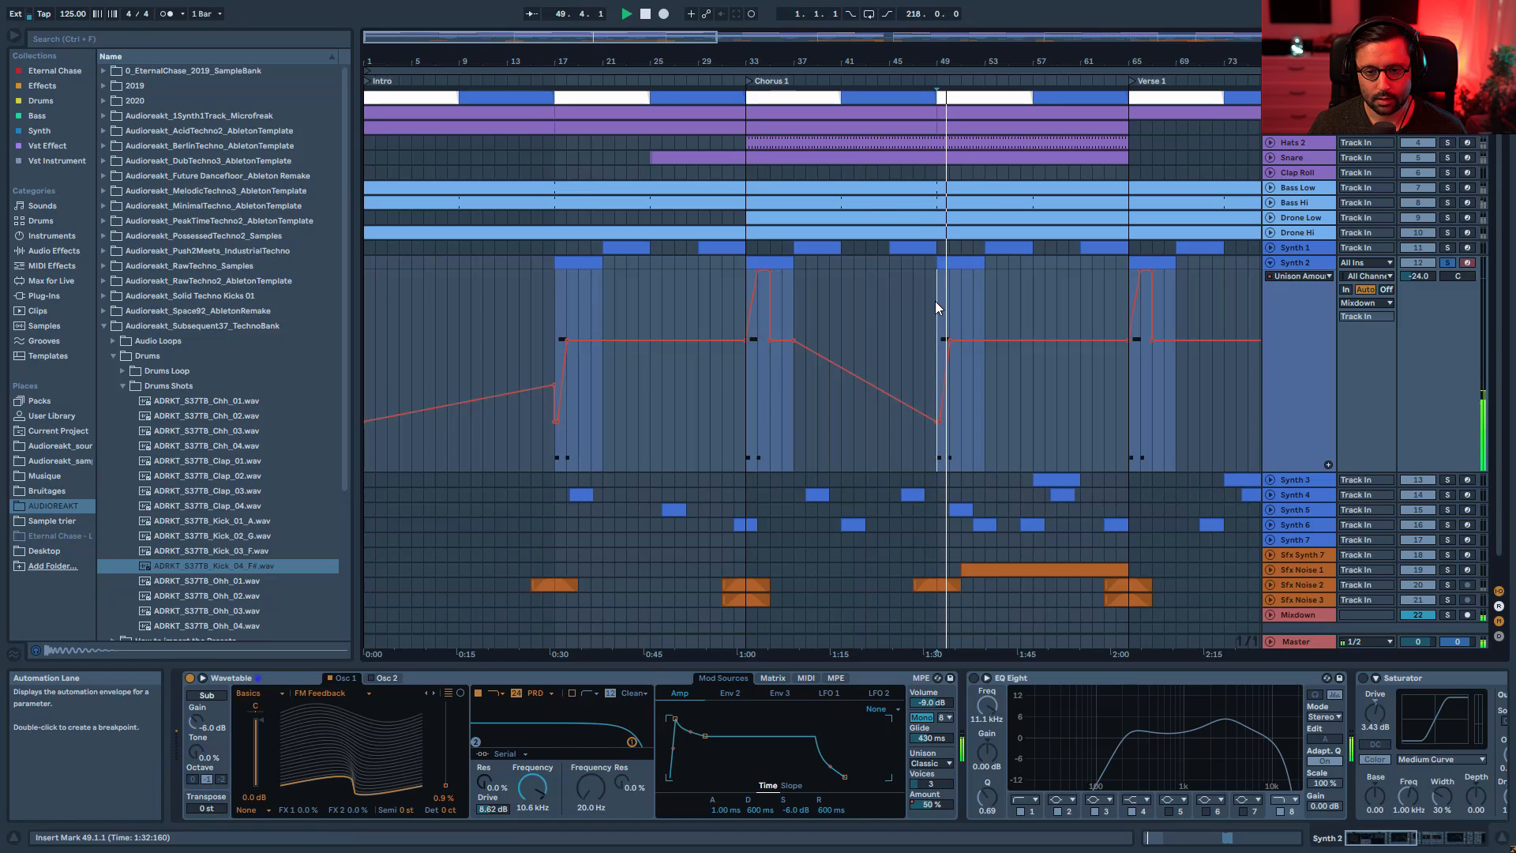
drag(757, 62, 509, 113)
click(500, 400)
key(space)
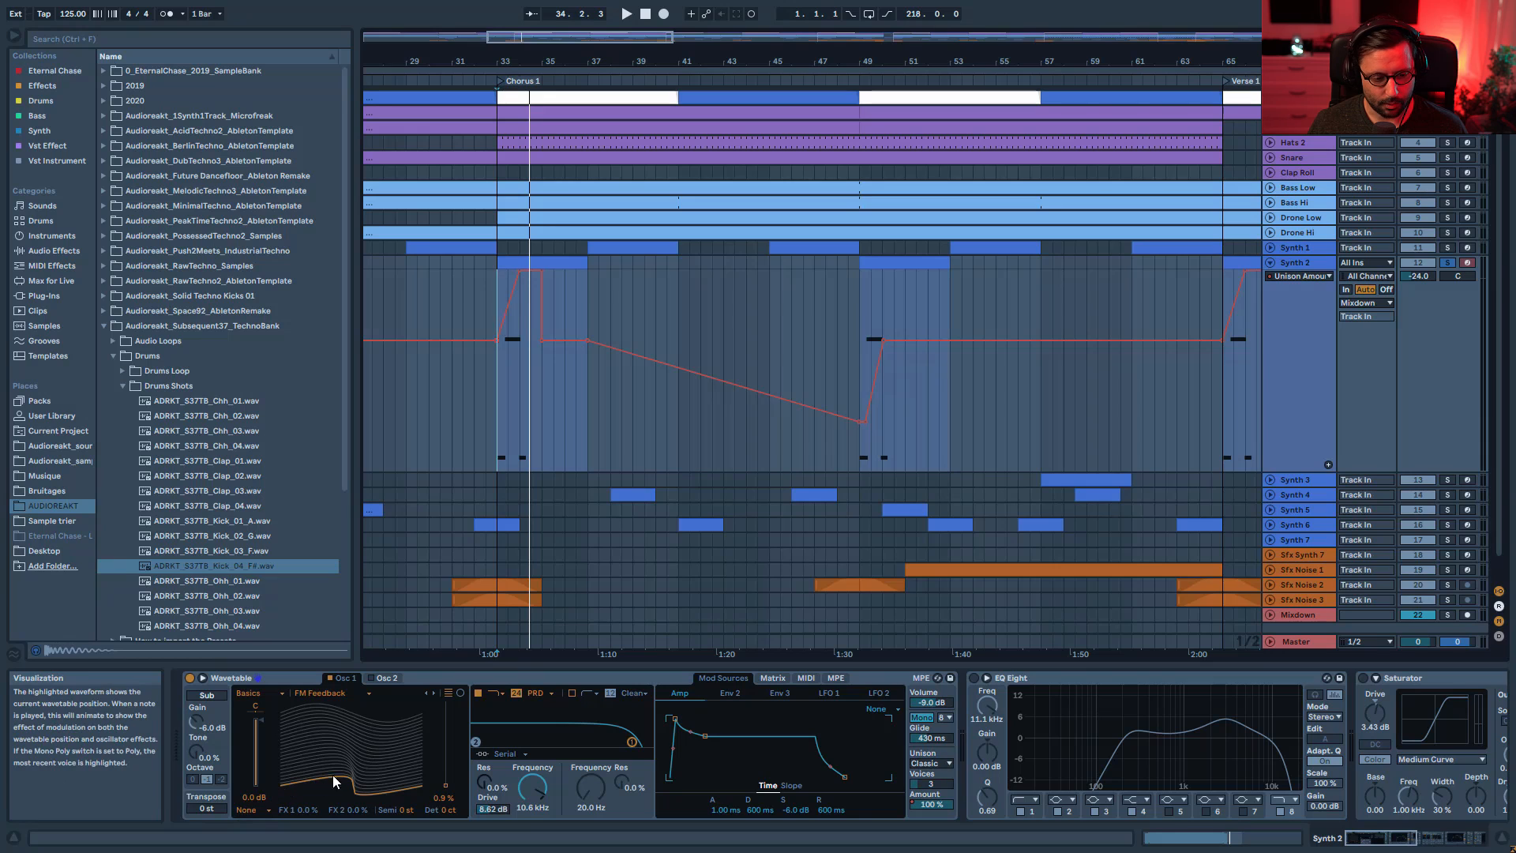
key(space)
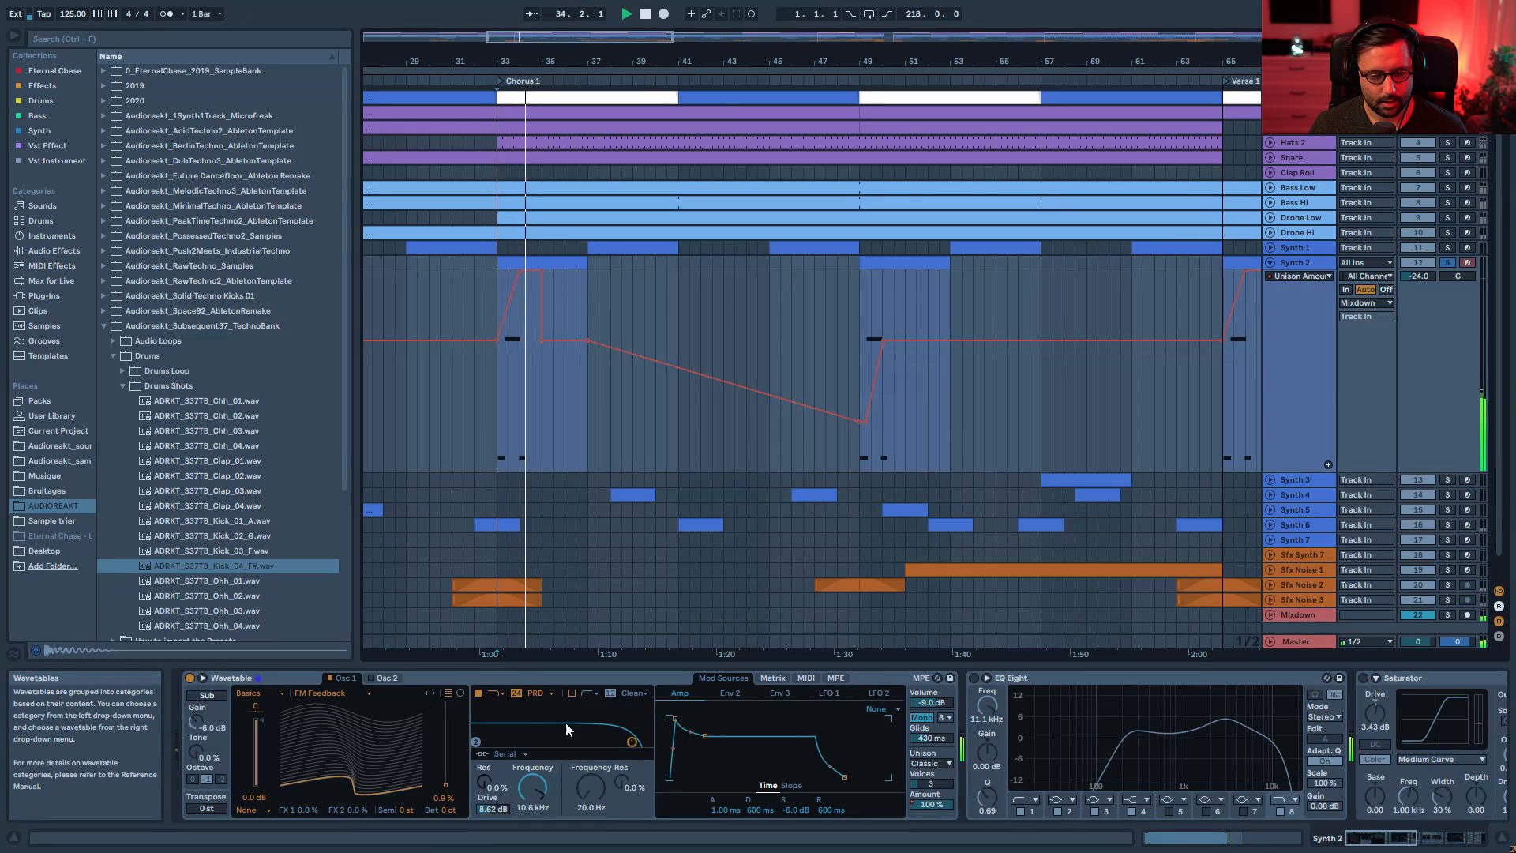
key(space)
- Try Wavetable with Unison set to None and Glide at 0 ms, audition it, and undo both changes
click(930, 763)
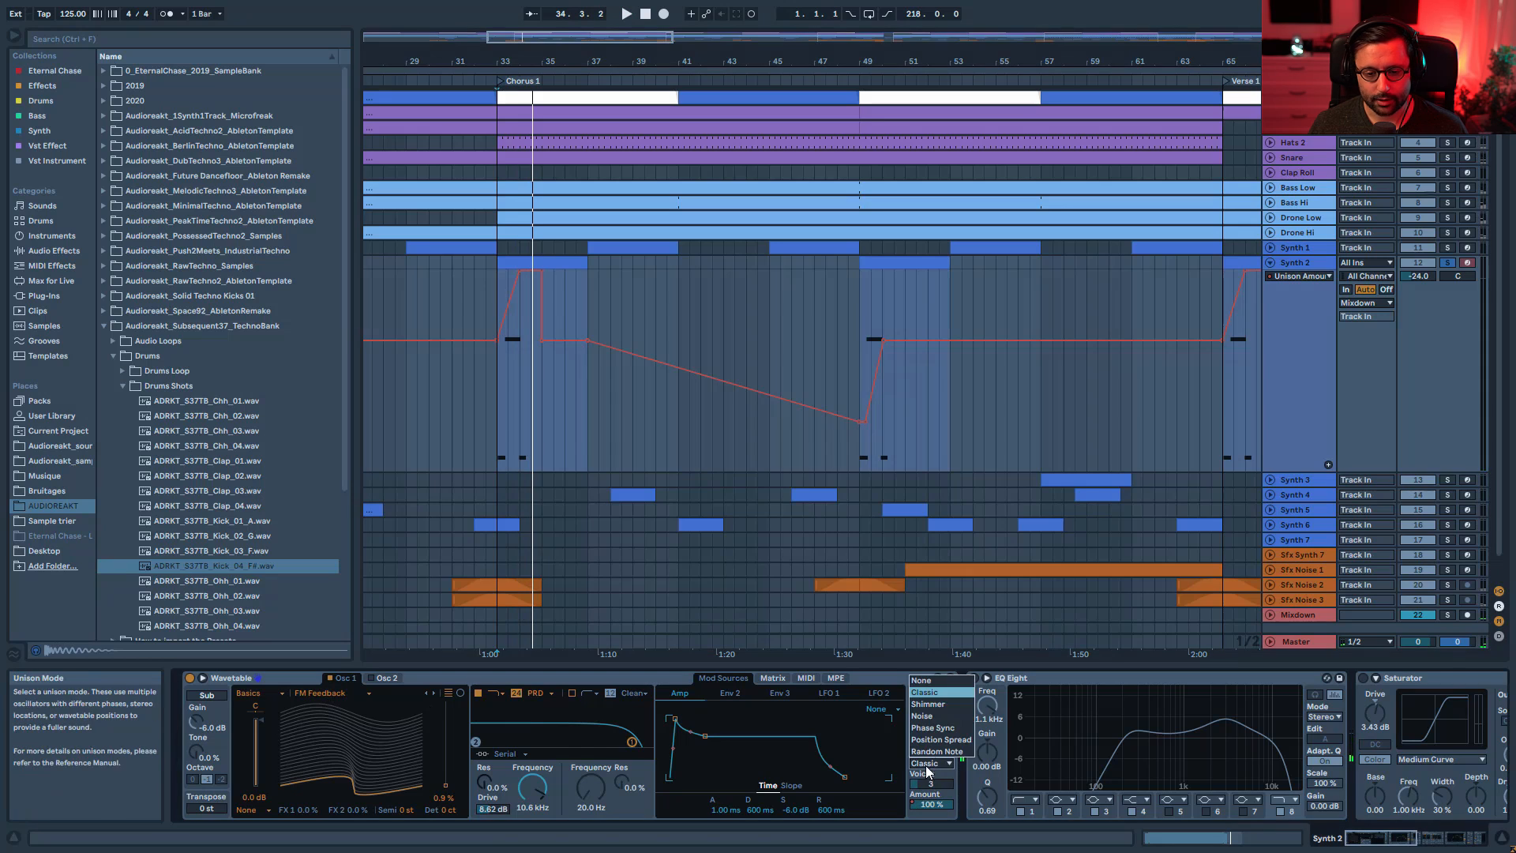
click(936, 676)
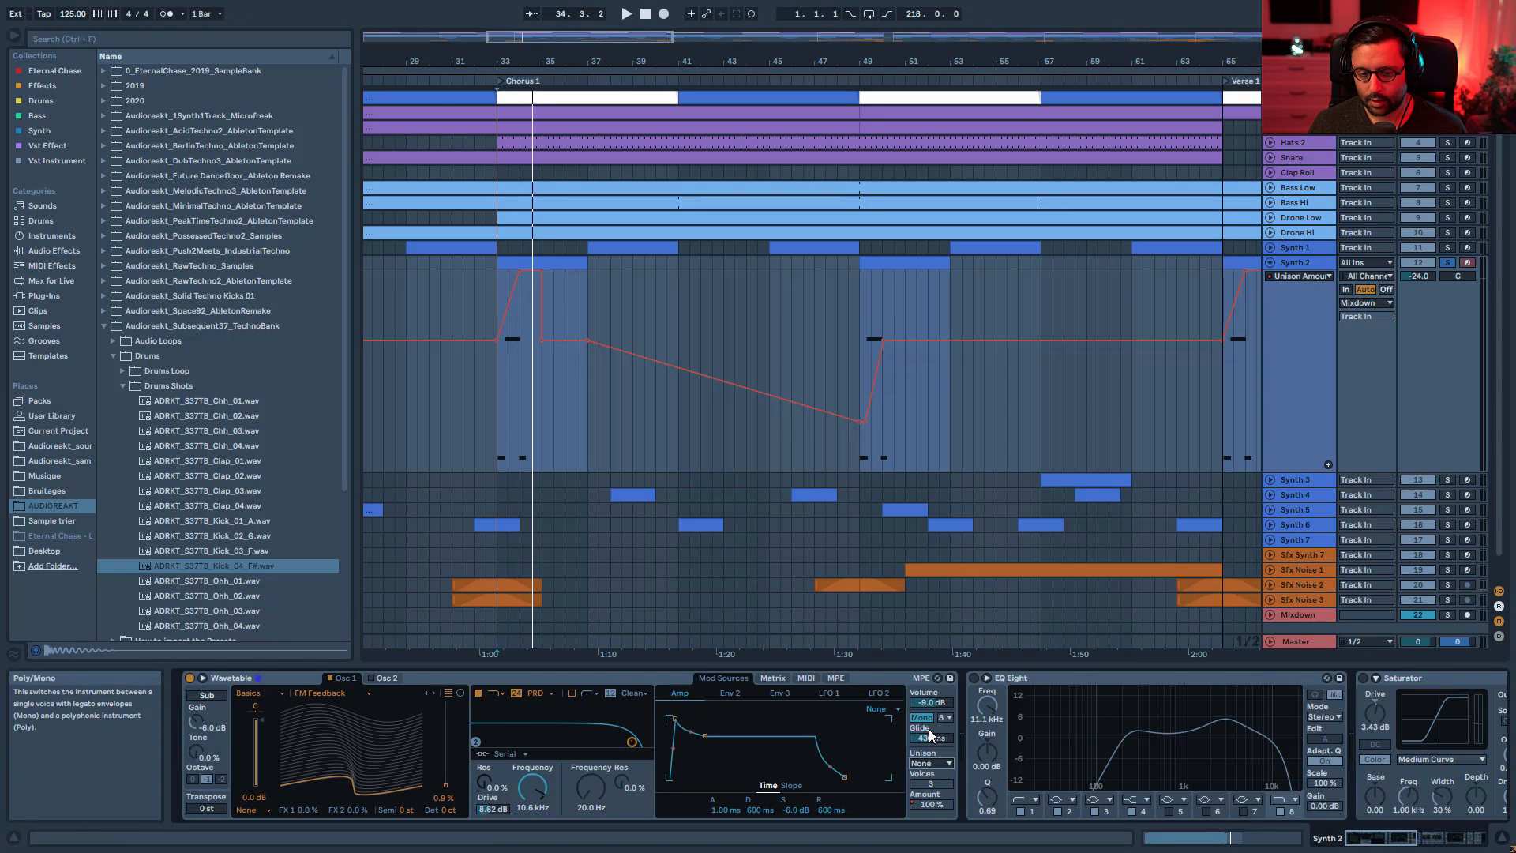
drag(931, 738, 932, 806)
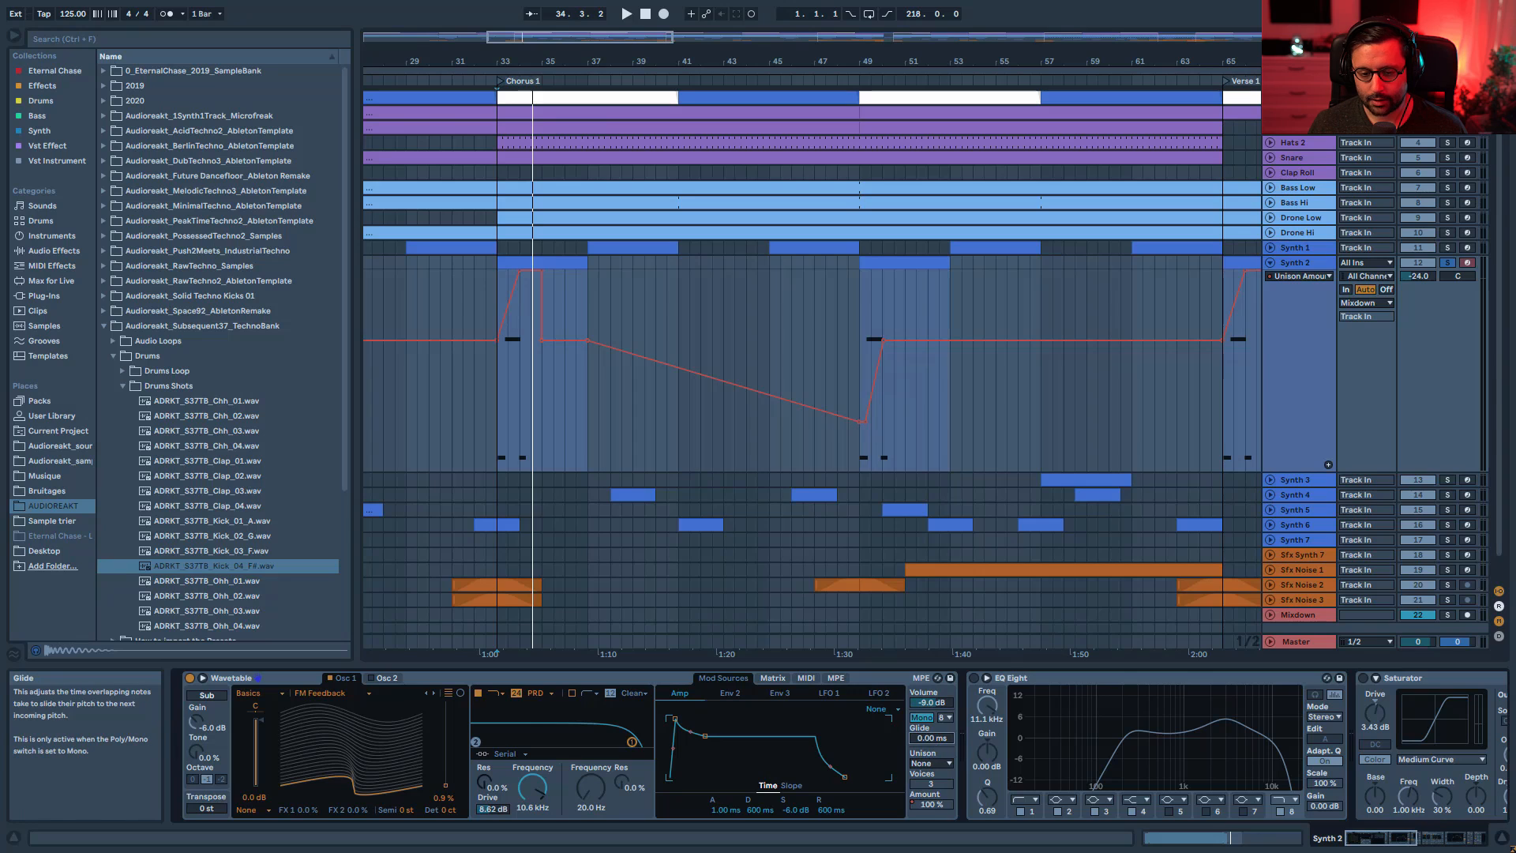
key(space)
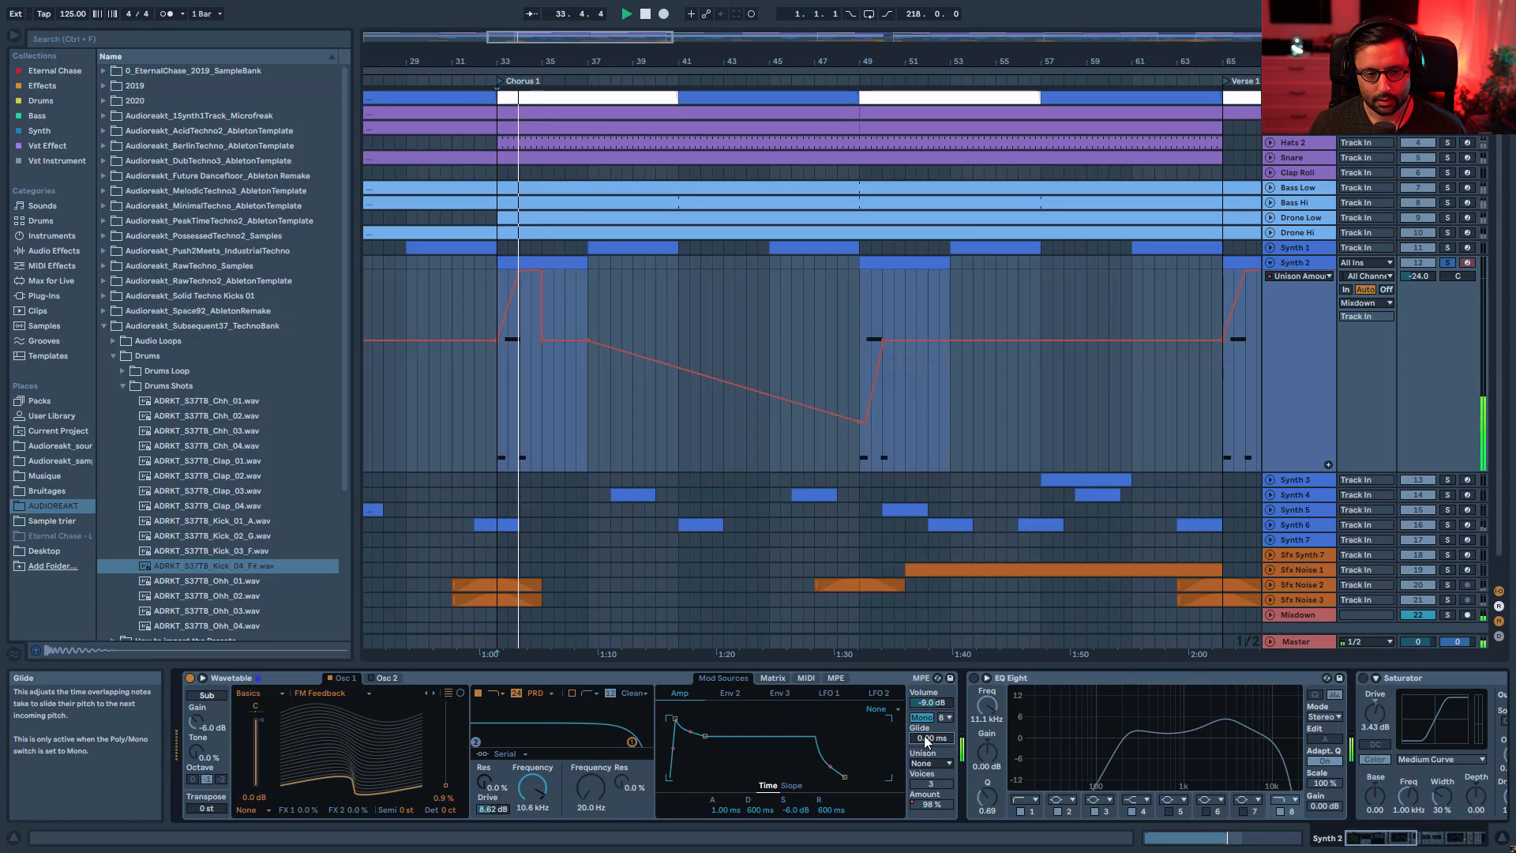
key(space)
key(ctrl+z)
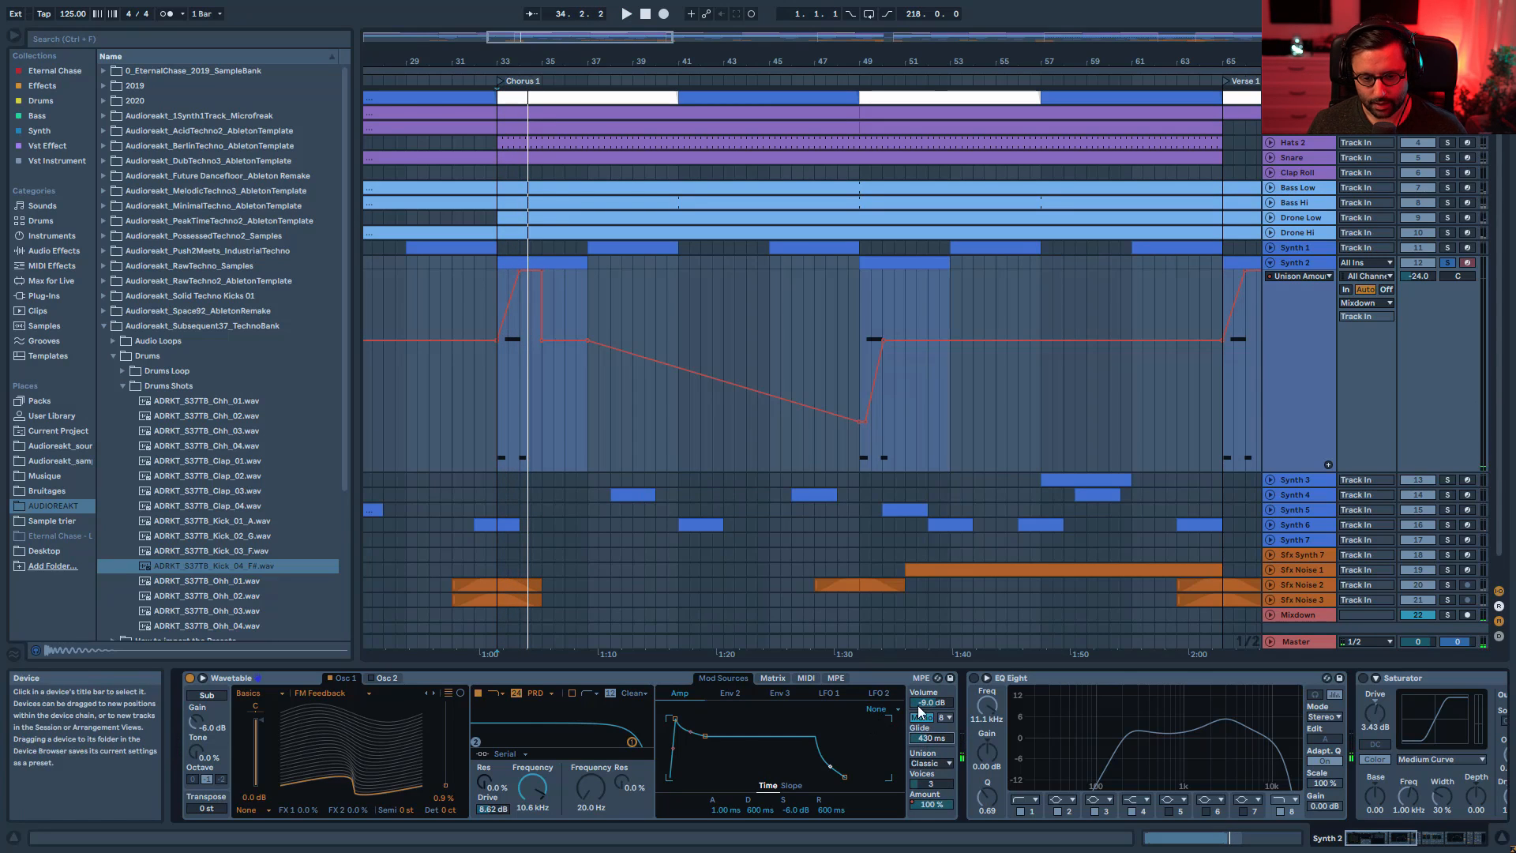
- Play the Chorus 1 Synth 2 clip with Classic unison and 430 ms Glide
key(space)
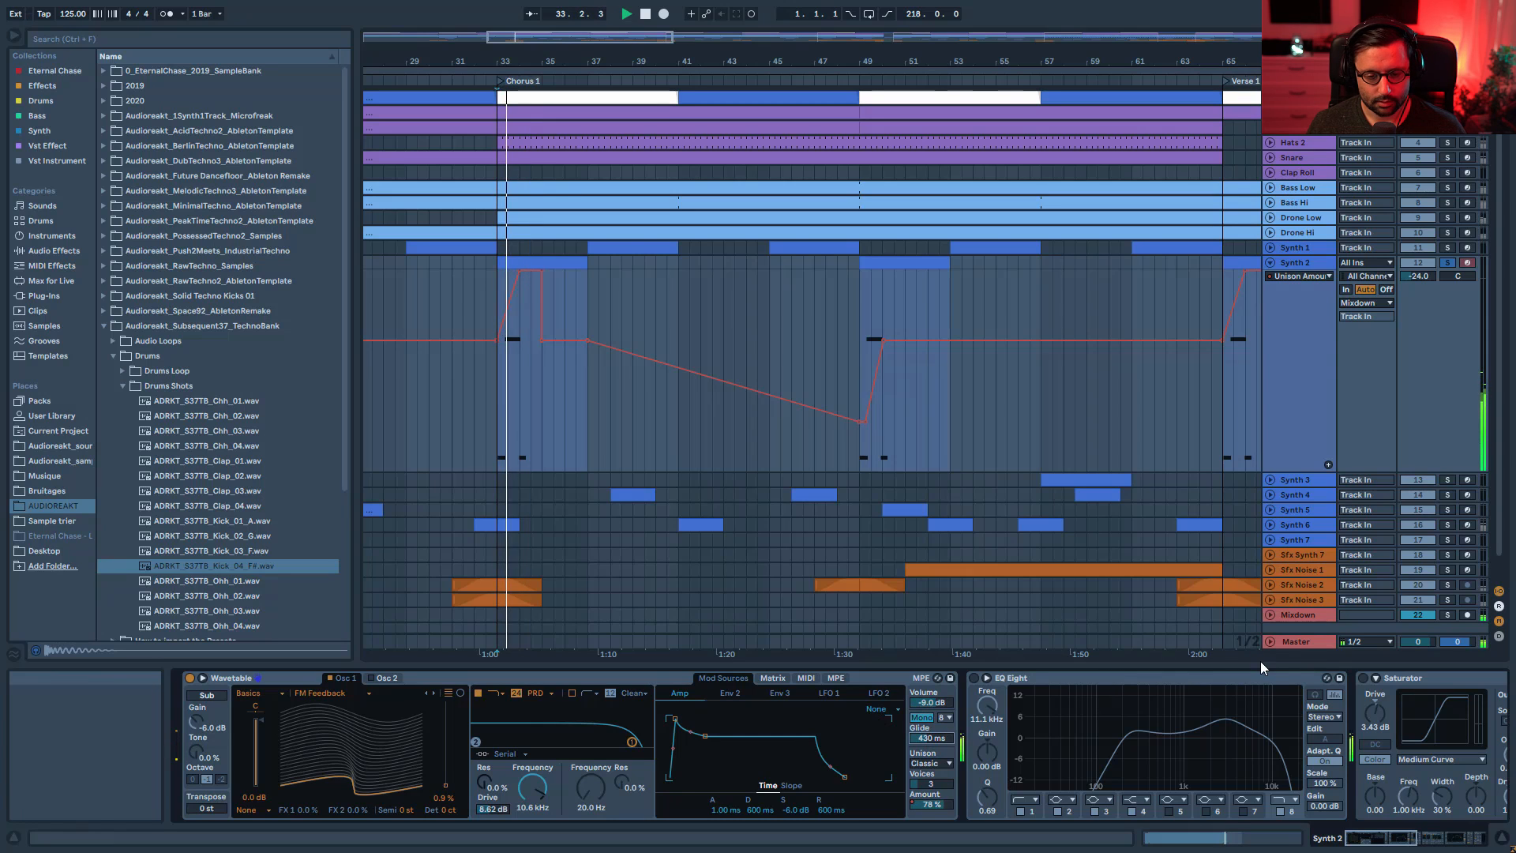
key(space)
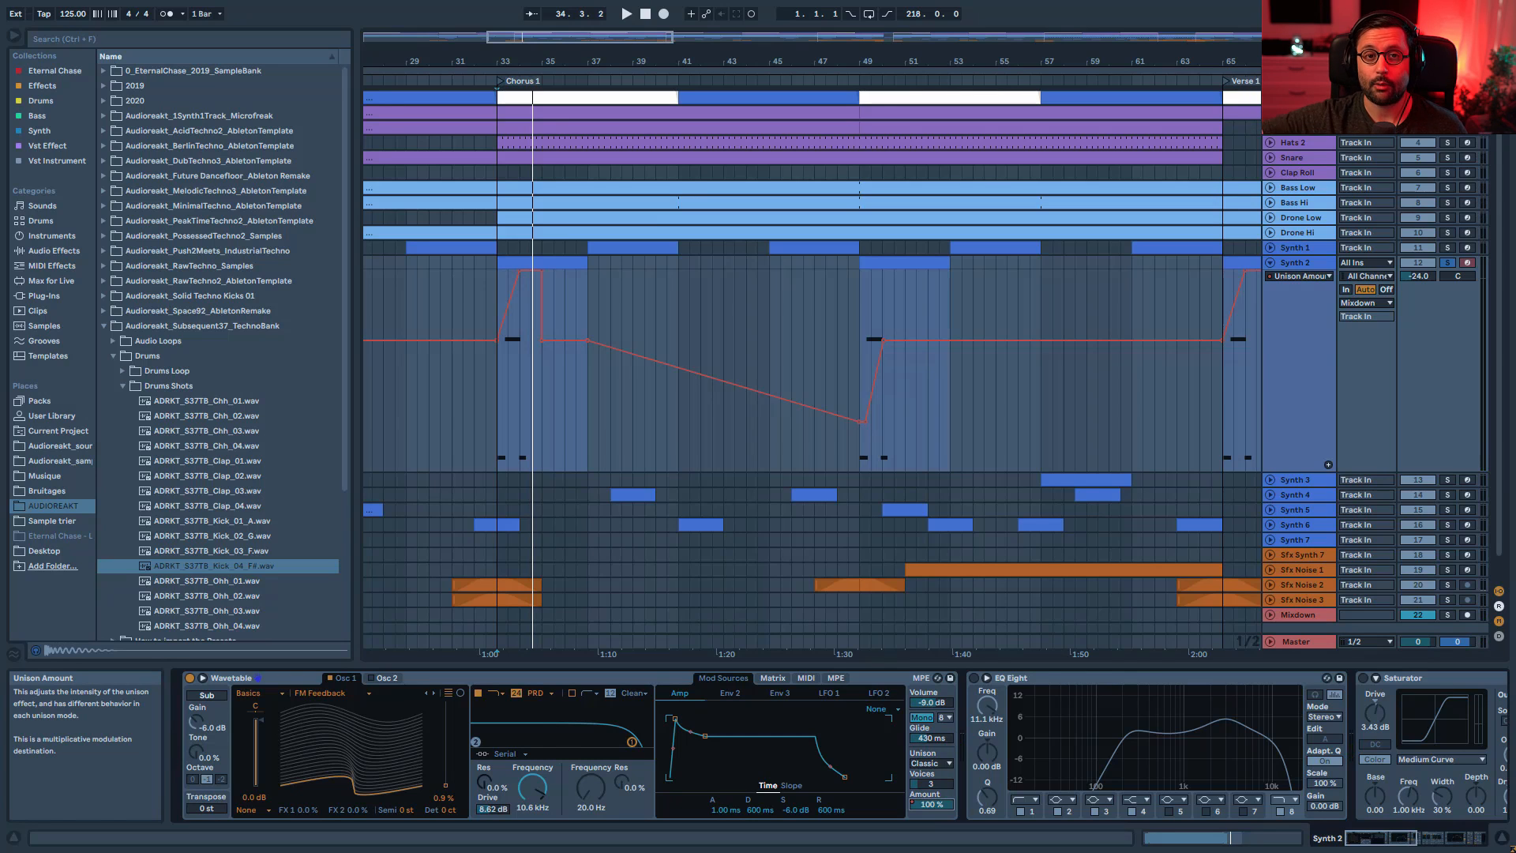
key(space)
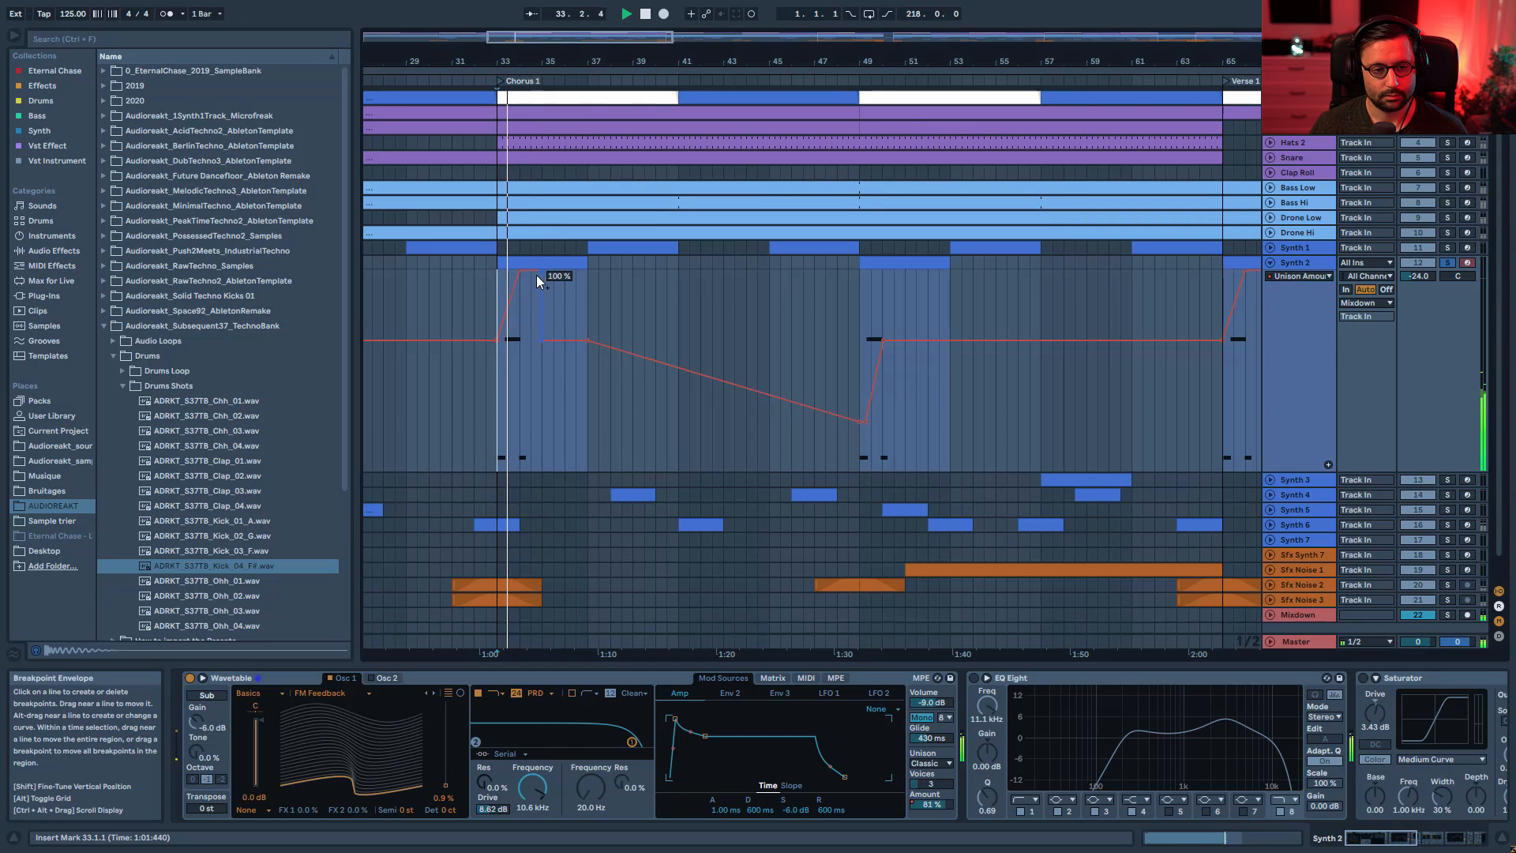
key(space)
- Try removing the Unison Amount automation peak at the start of Chorus 1, audition the clip, and undo the removal
click(521, 272)
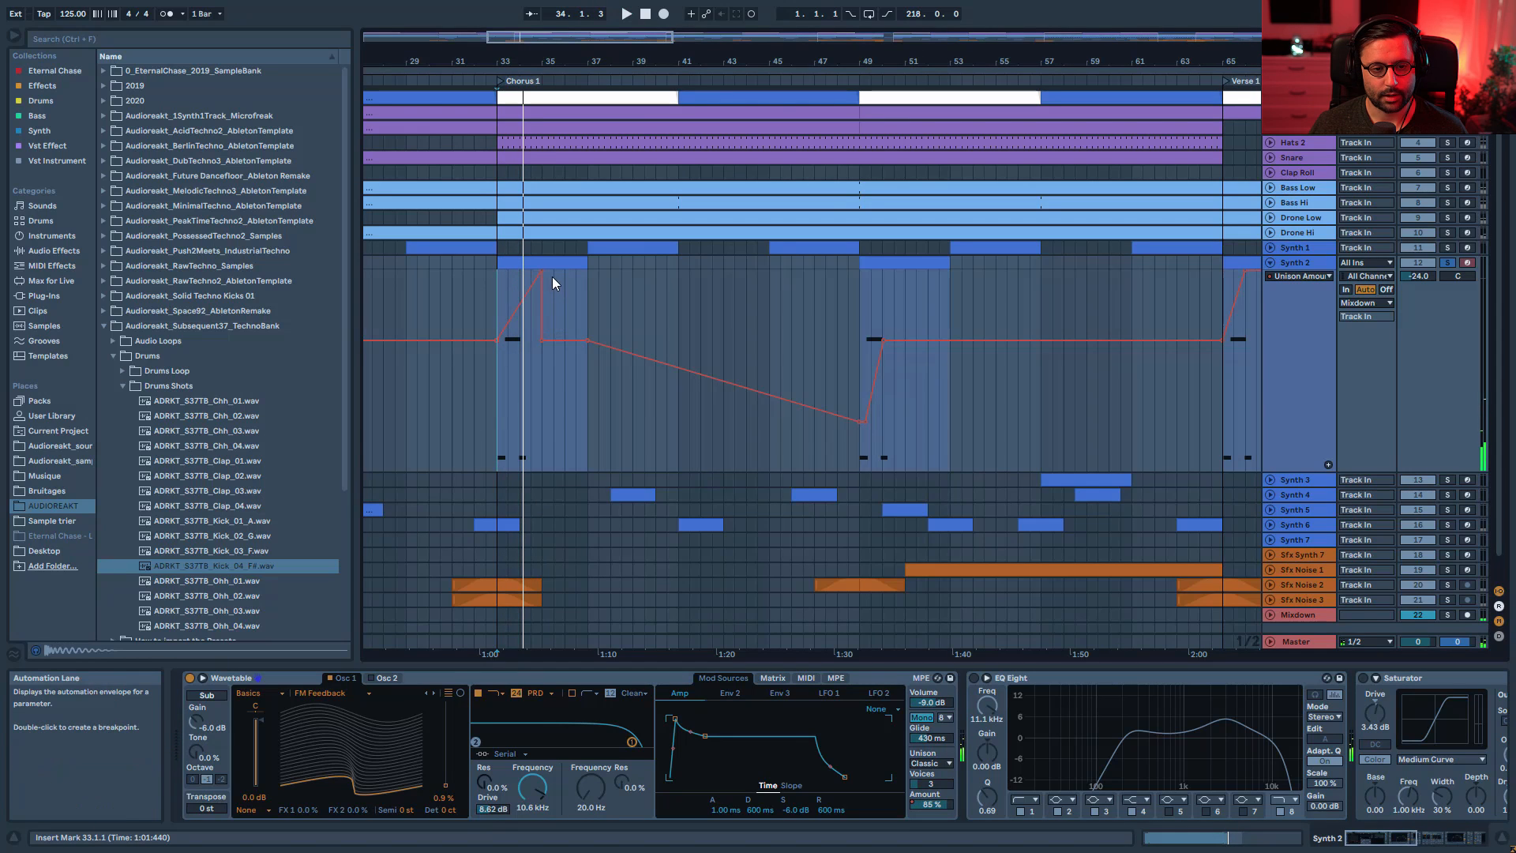
click(542, 269)
click(490, 377)
key(space)
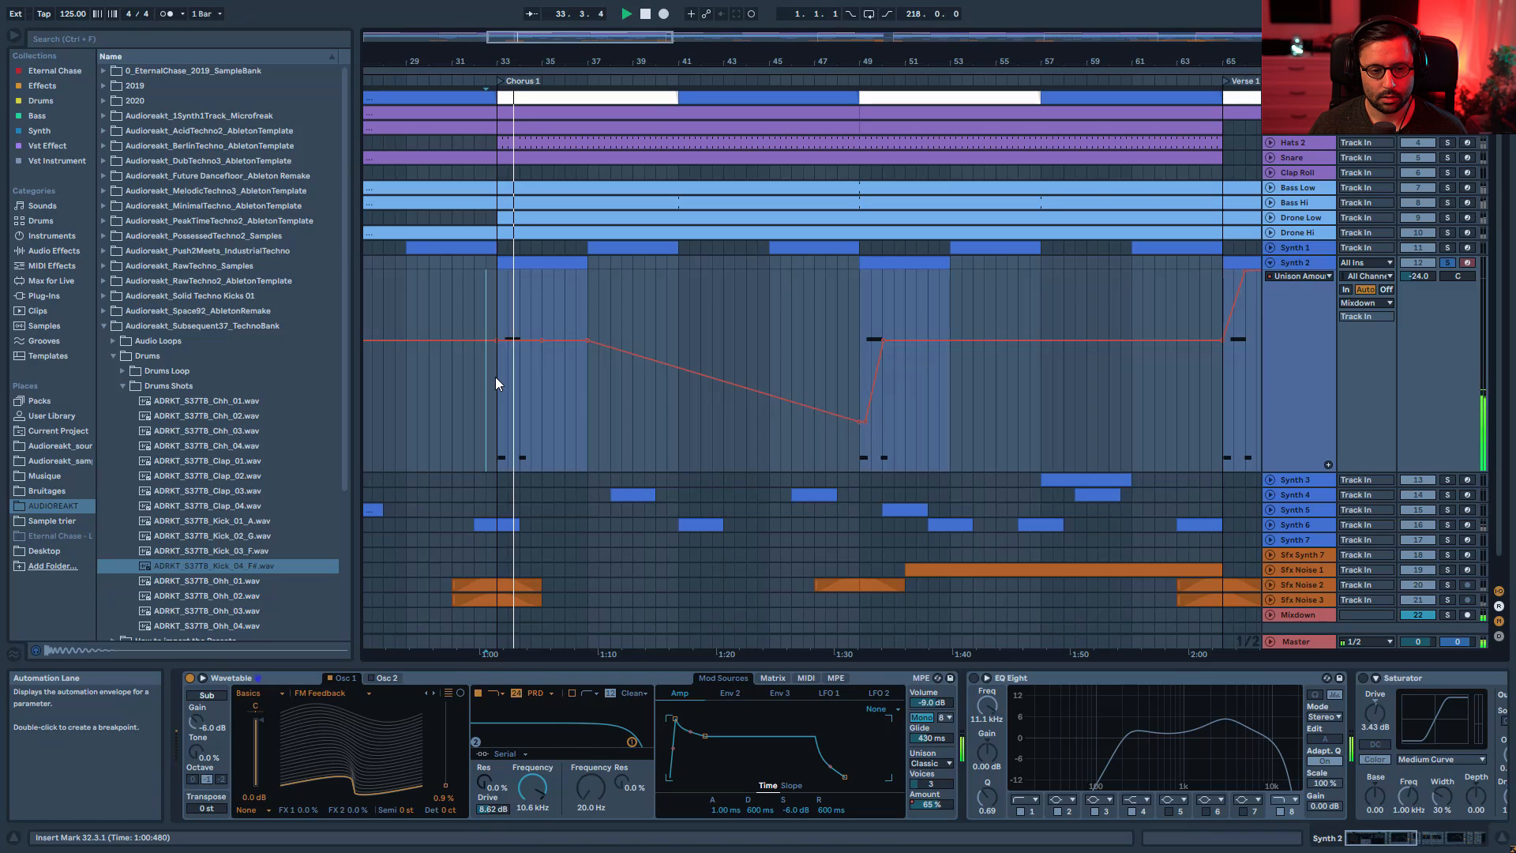
key(ctrl+z)
key(ctrl+z)
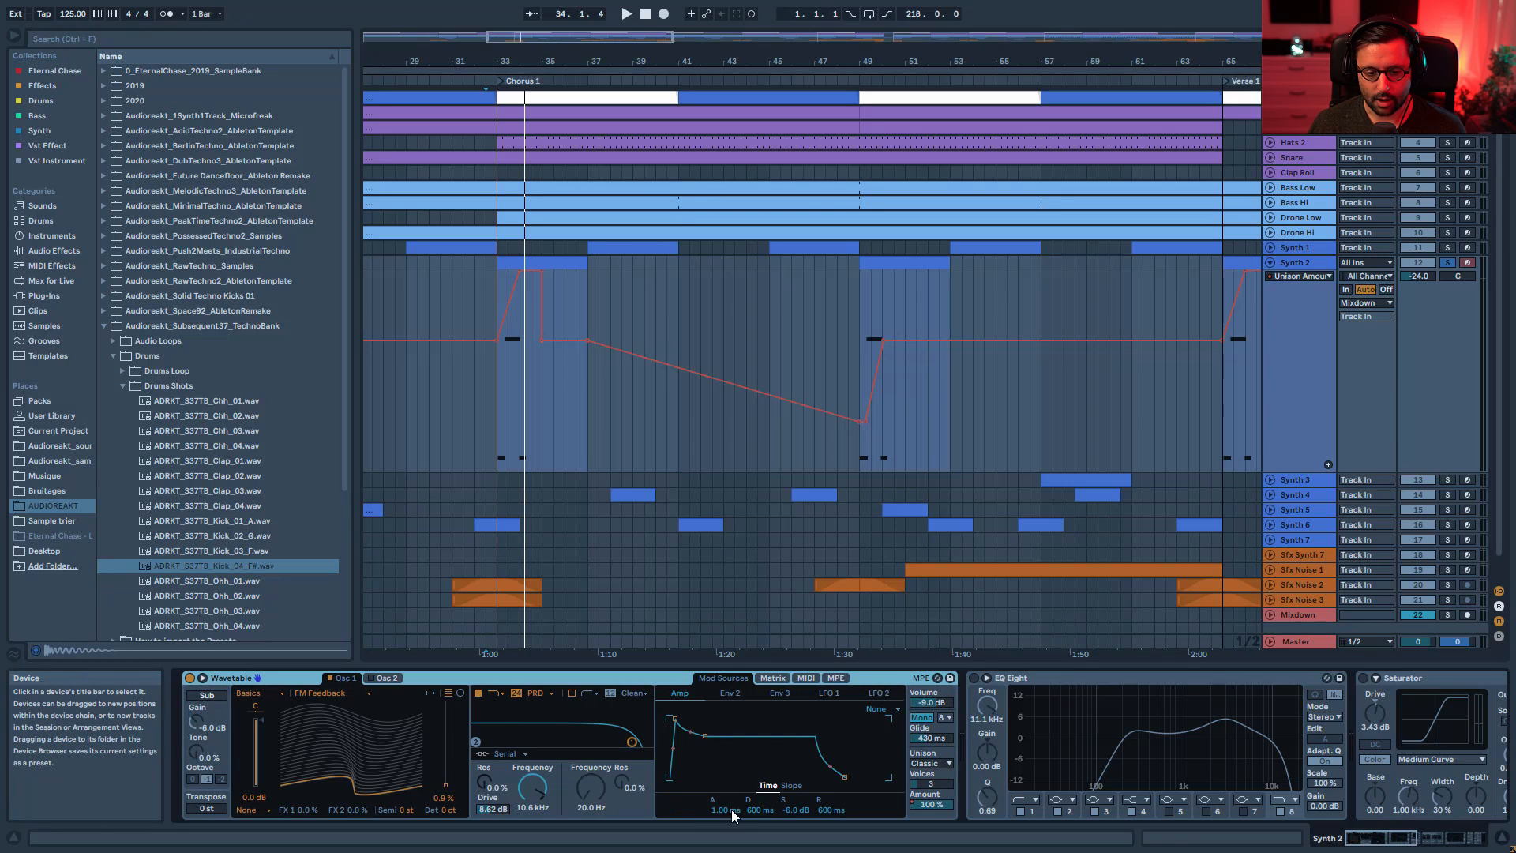
- Select Wavetable's filter Frequency and audition the Synth 2 clip
click(532, 804)
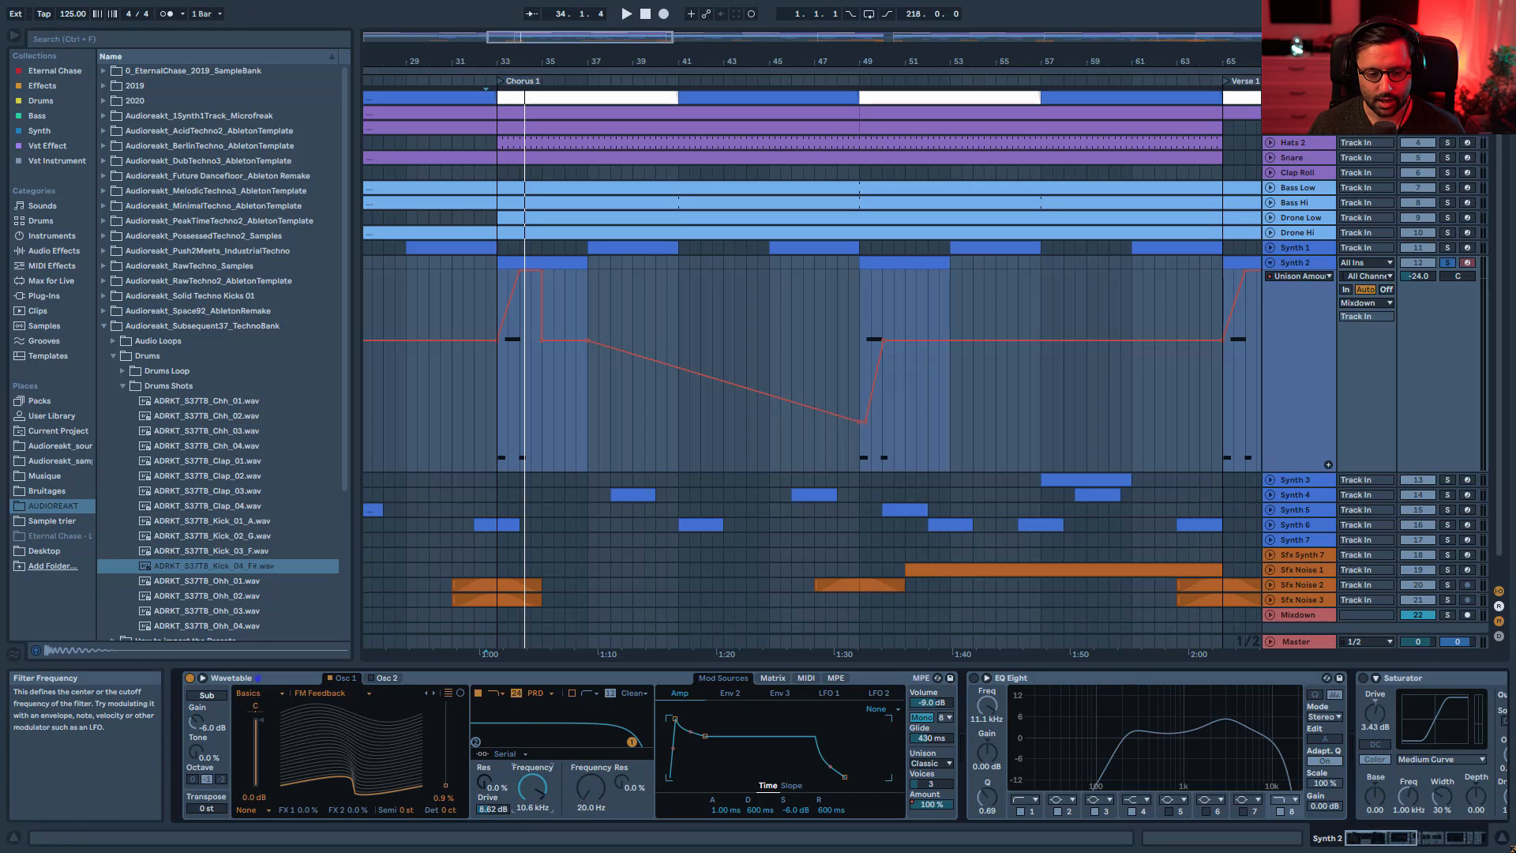
key(space)
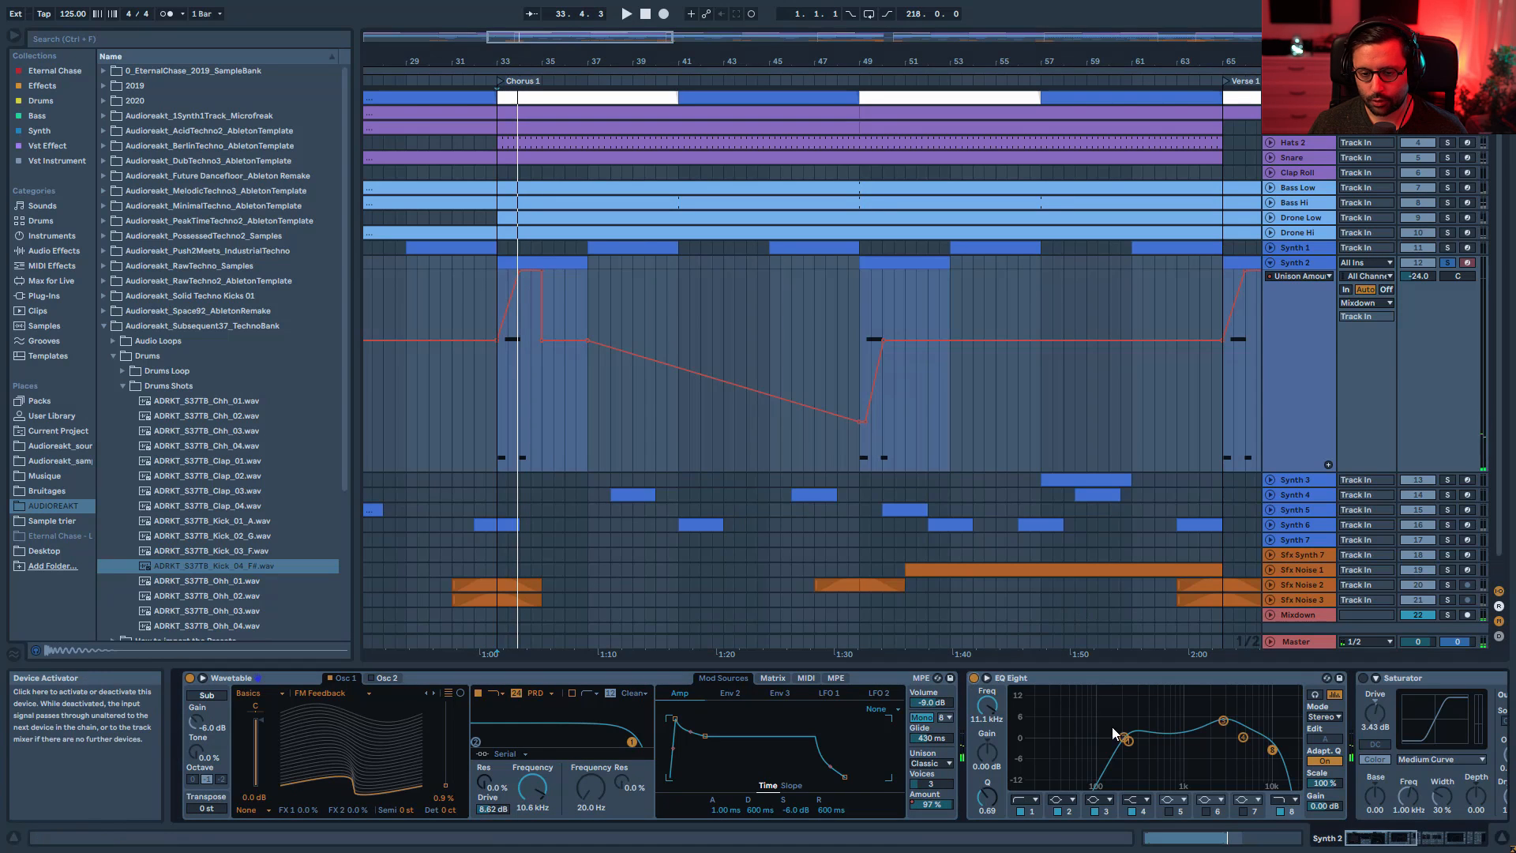
- Select the boosted band near 3 kHz in Synth 2's first EQ Eight and audition the clip
click(1367, 841)
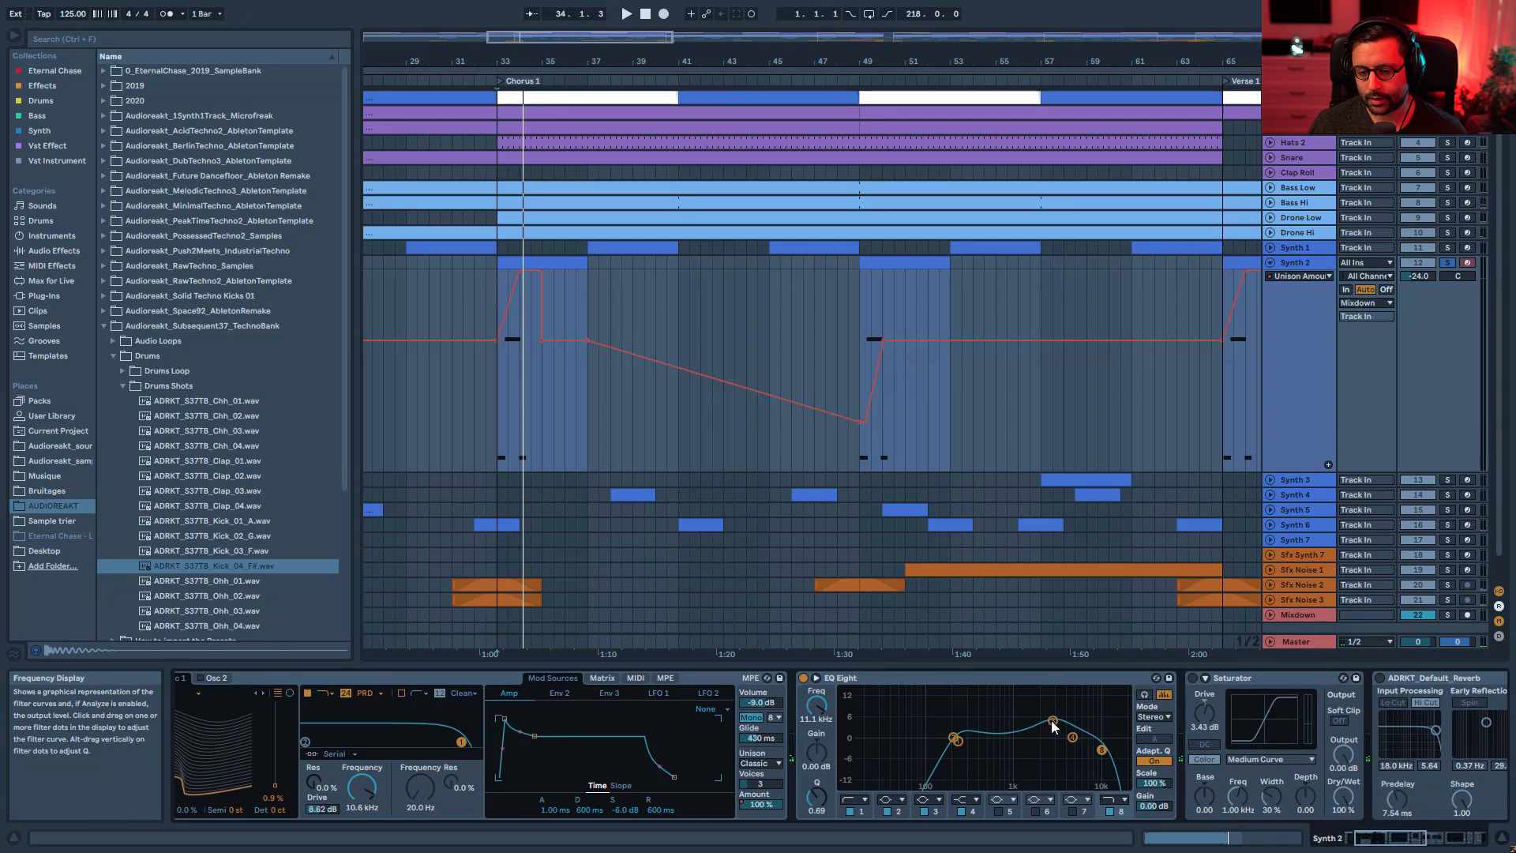
click(1411, 839)
click(668, 721)
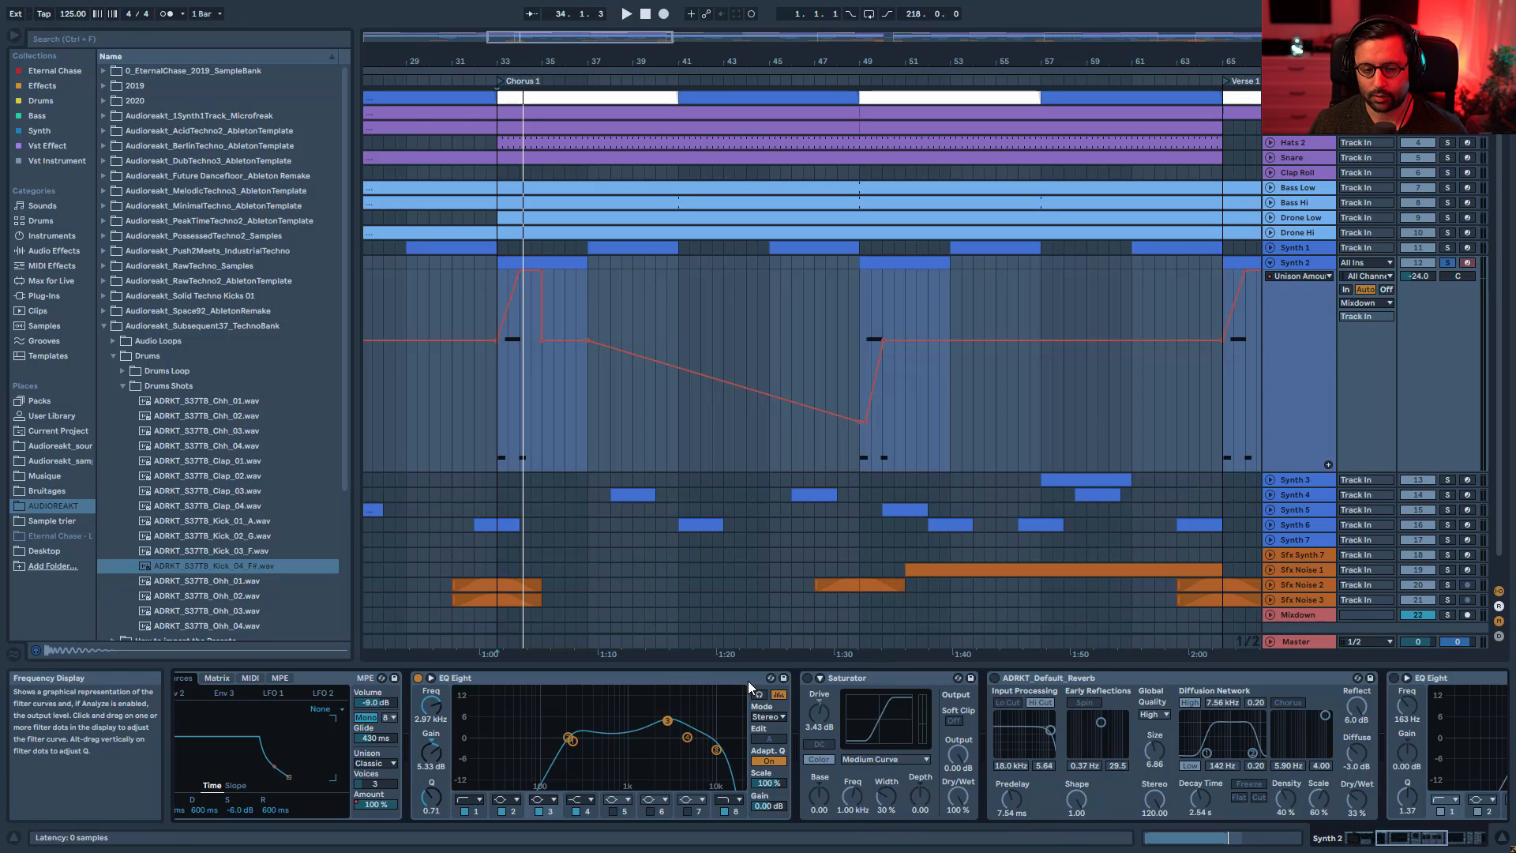
key(space)
- Activate the Saturator and the ADRKT_Default_Reverb on Synth 2 while auditioning the Chorus 1 clip
click(808, 680)
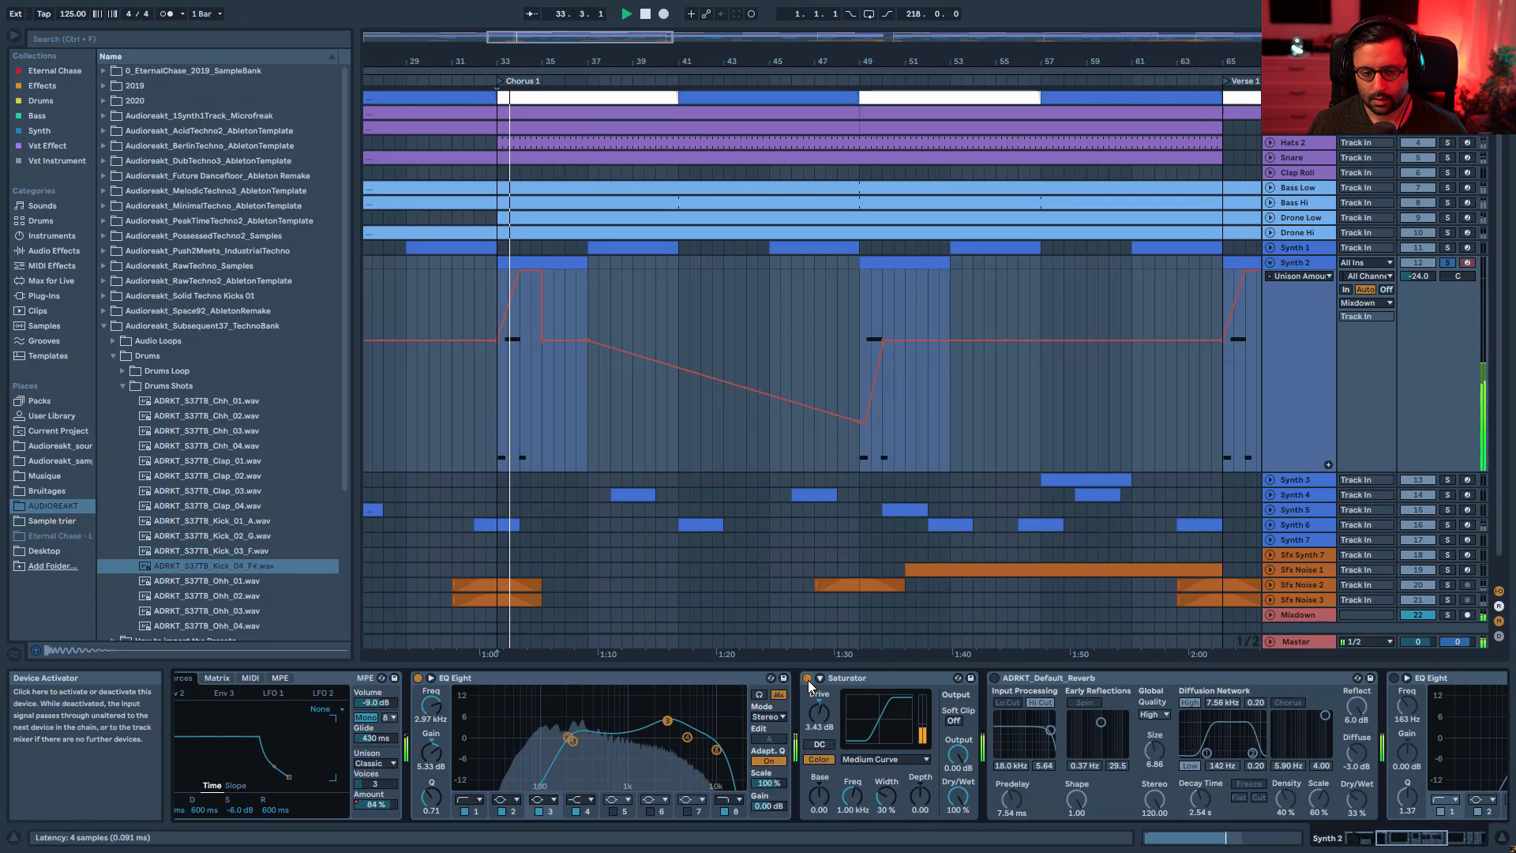
click(894, 680)
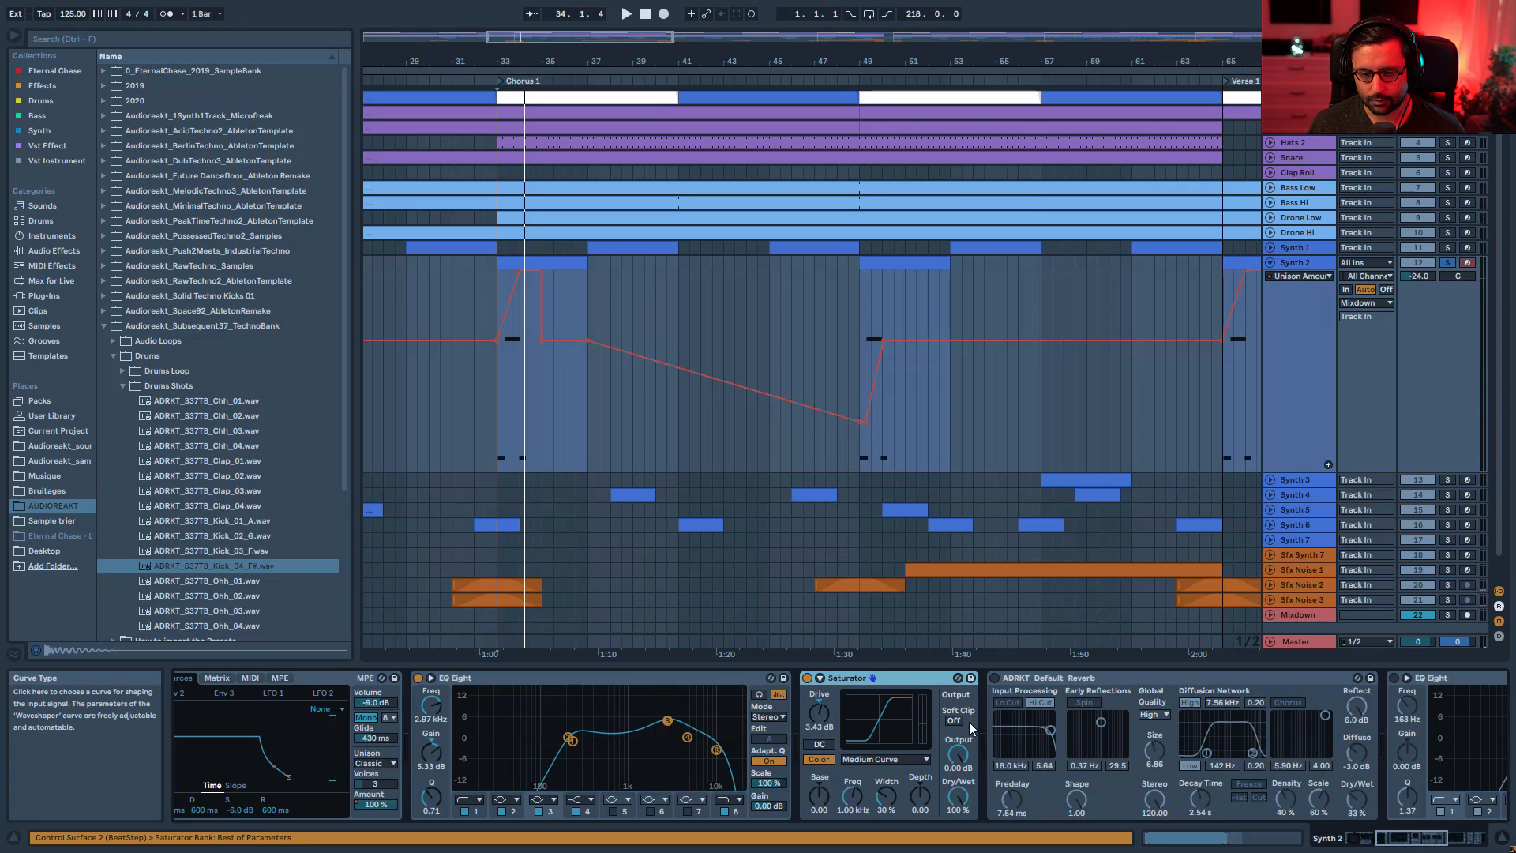
key(space)
click(995, 678)
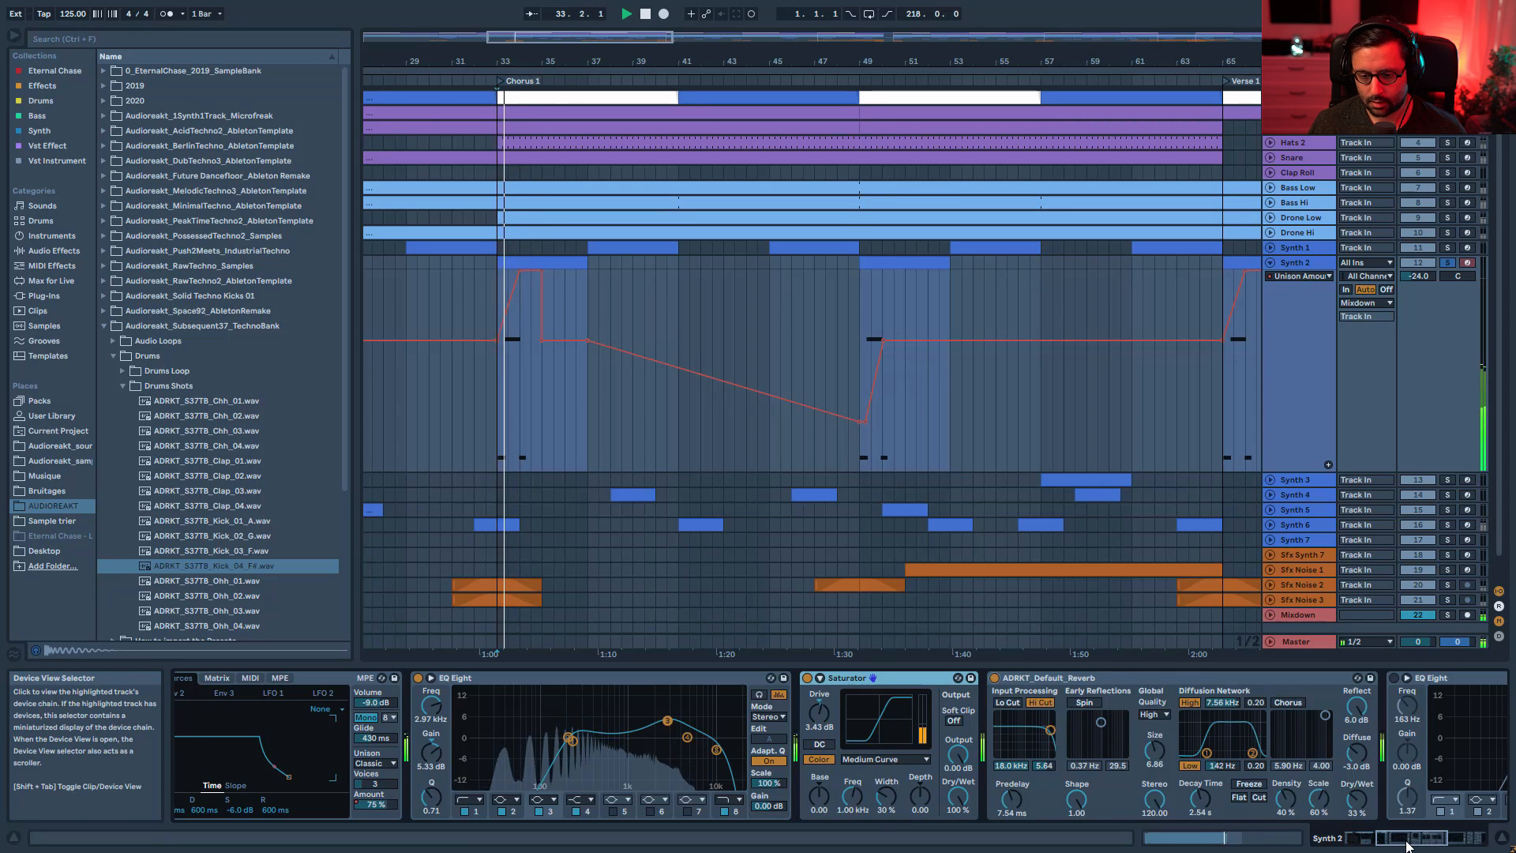
- Activate and select the EQ Eight after the reverb on Synth 2, auditioning the clip through it
click(1408, 845)
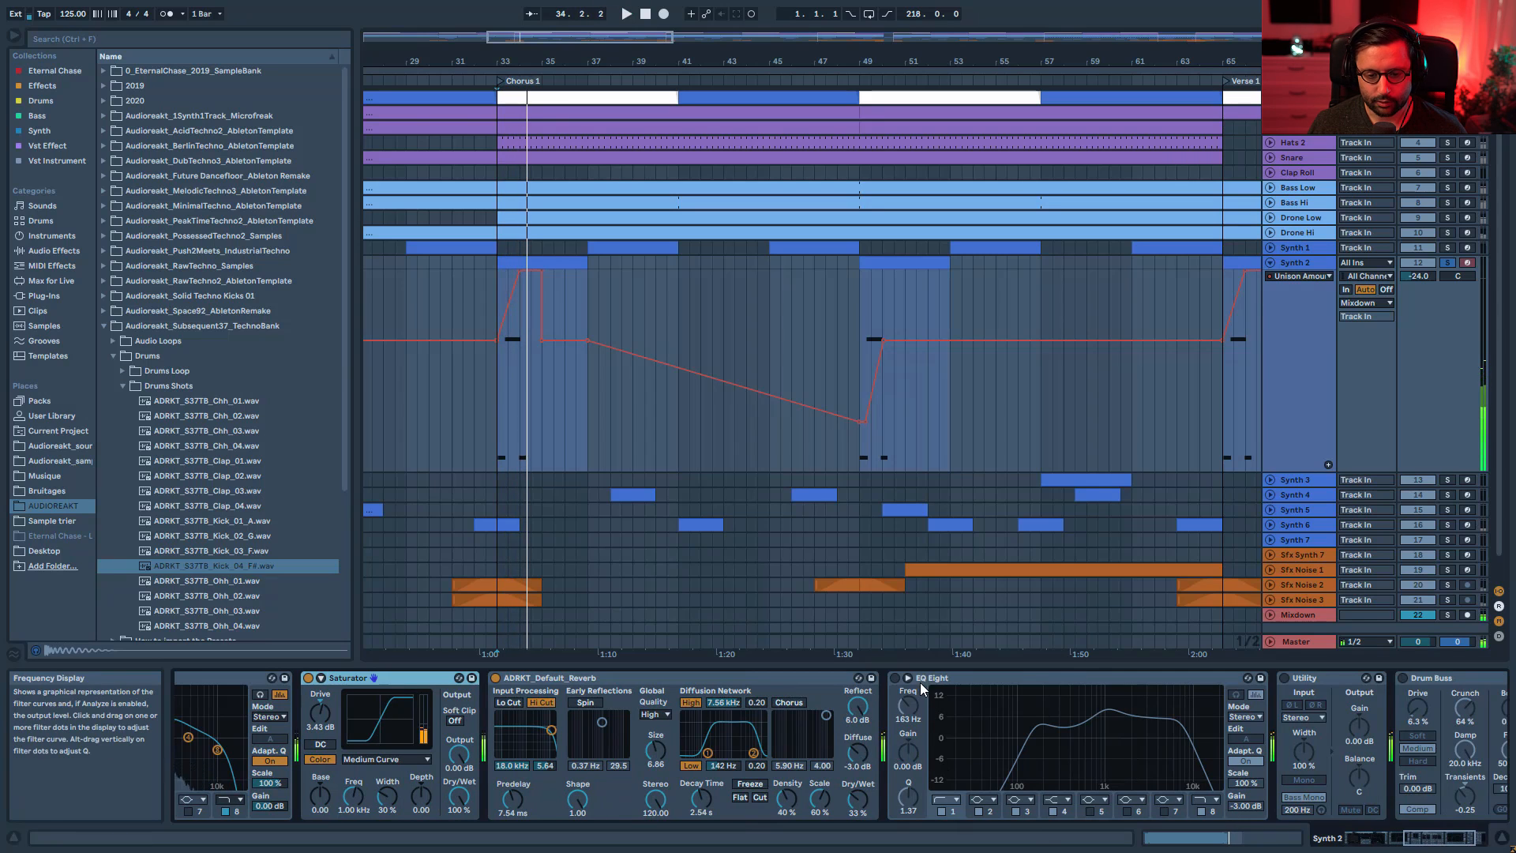
click(895, 678)
key(space)
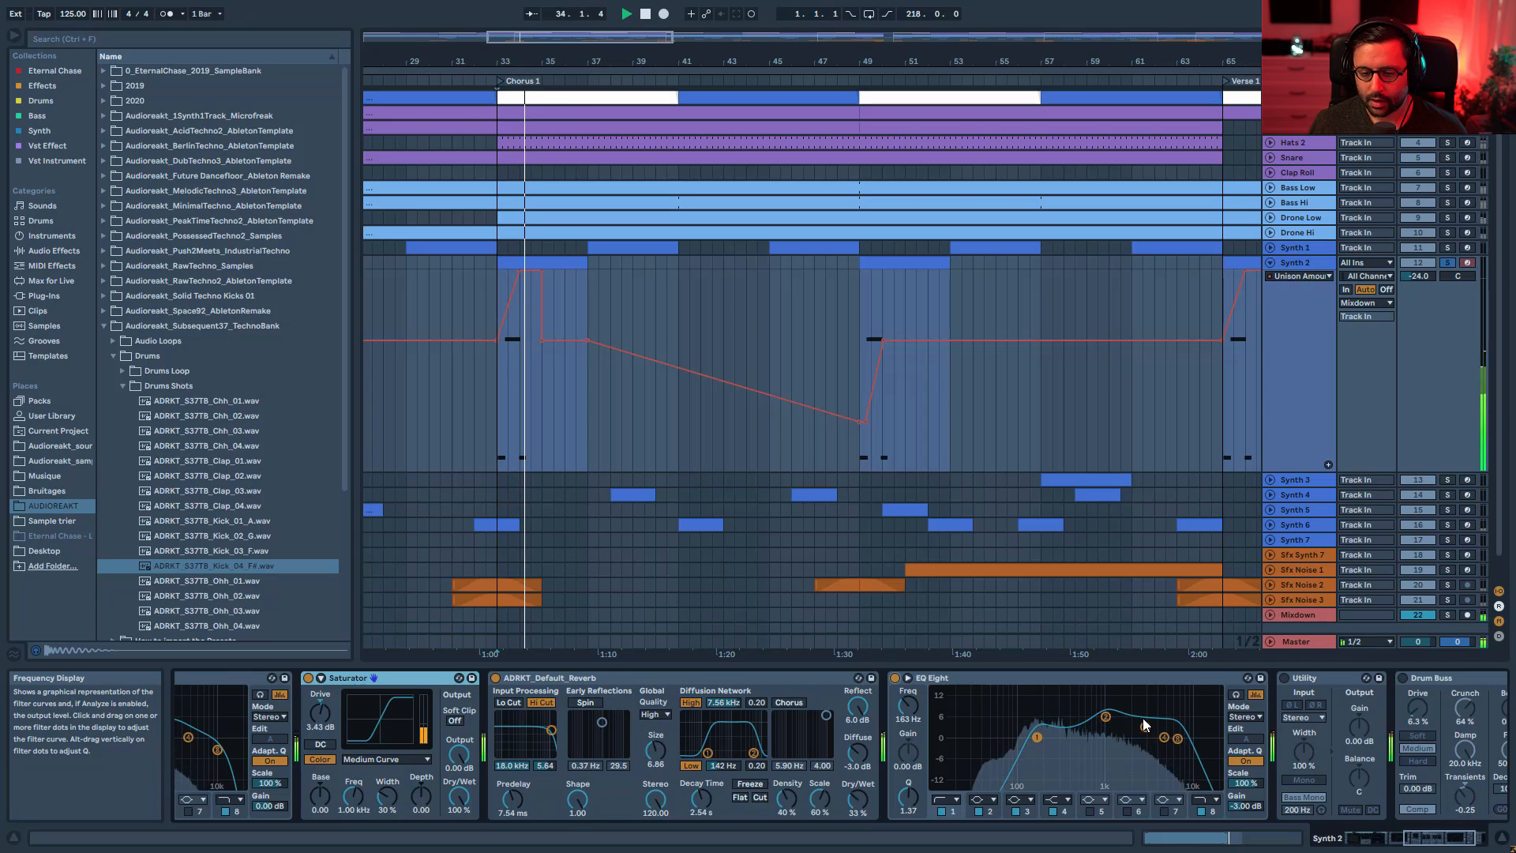
key(space)
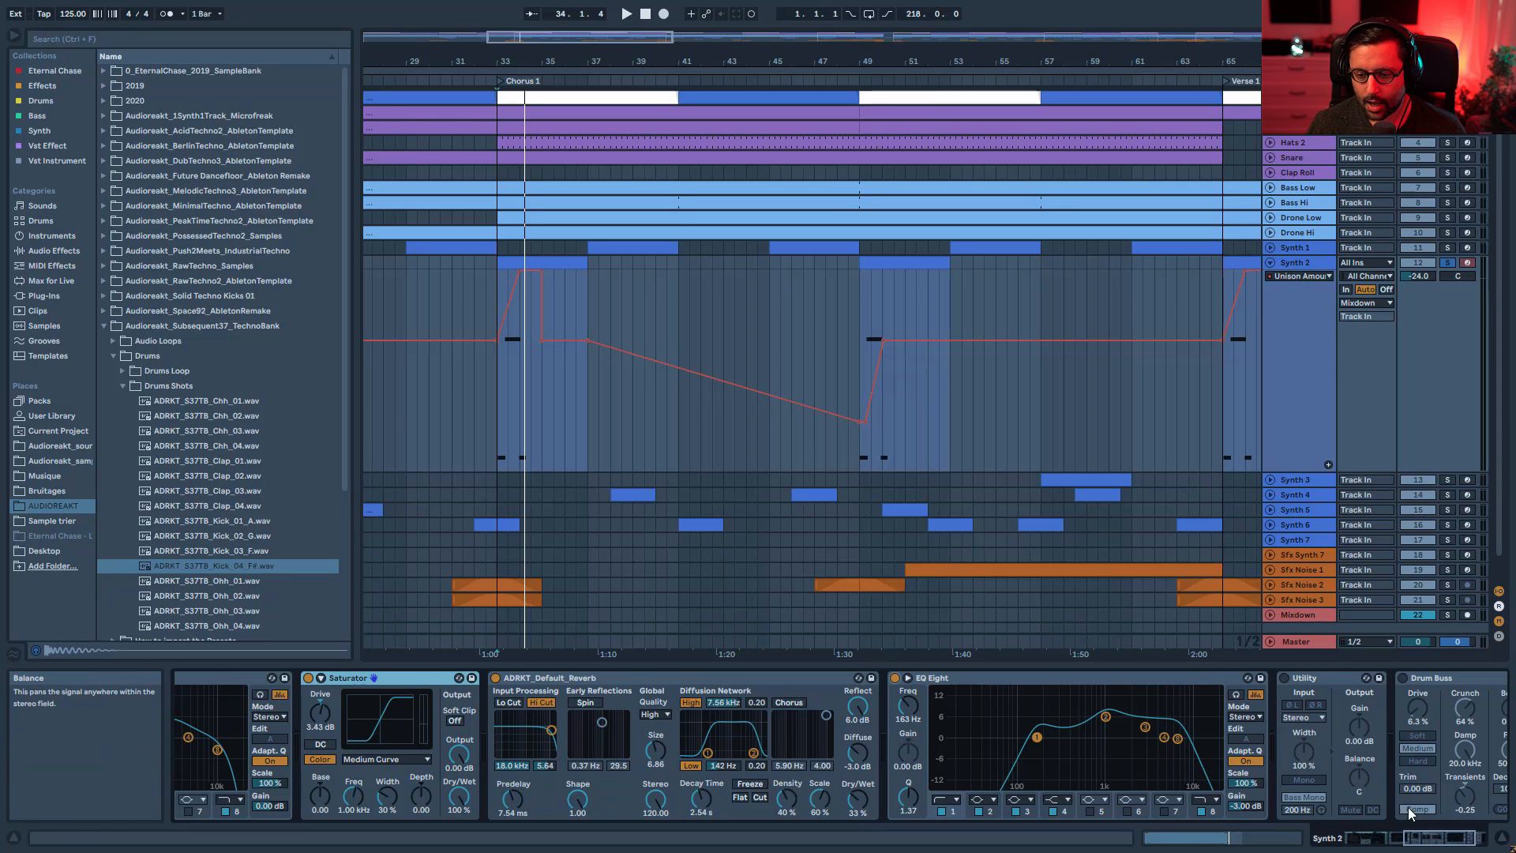
click(1442, 843)
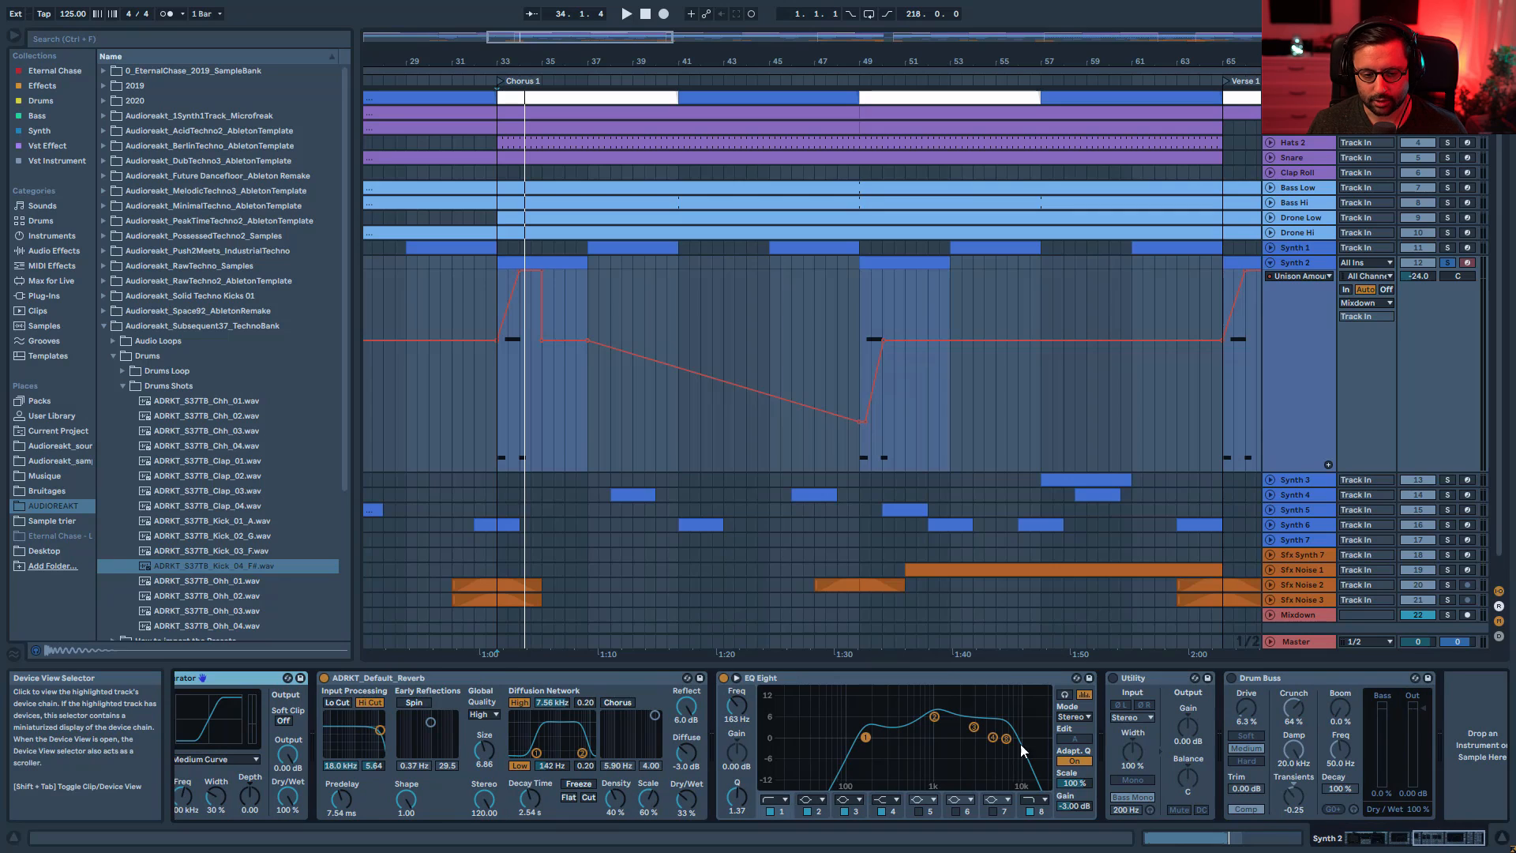
click(880, 681)
key(space)
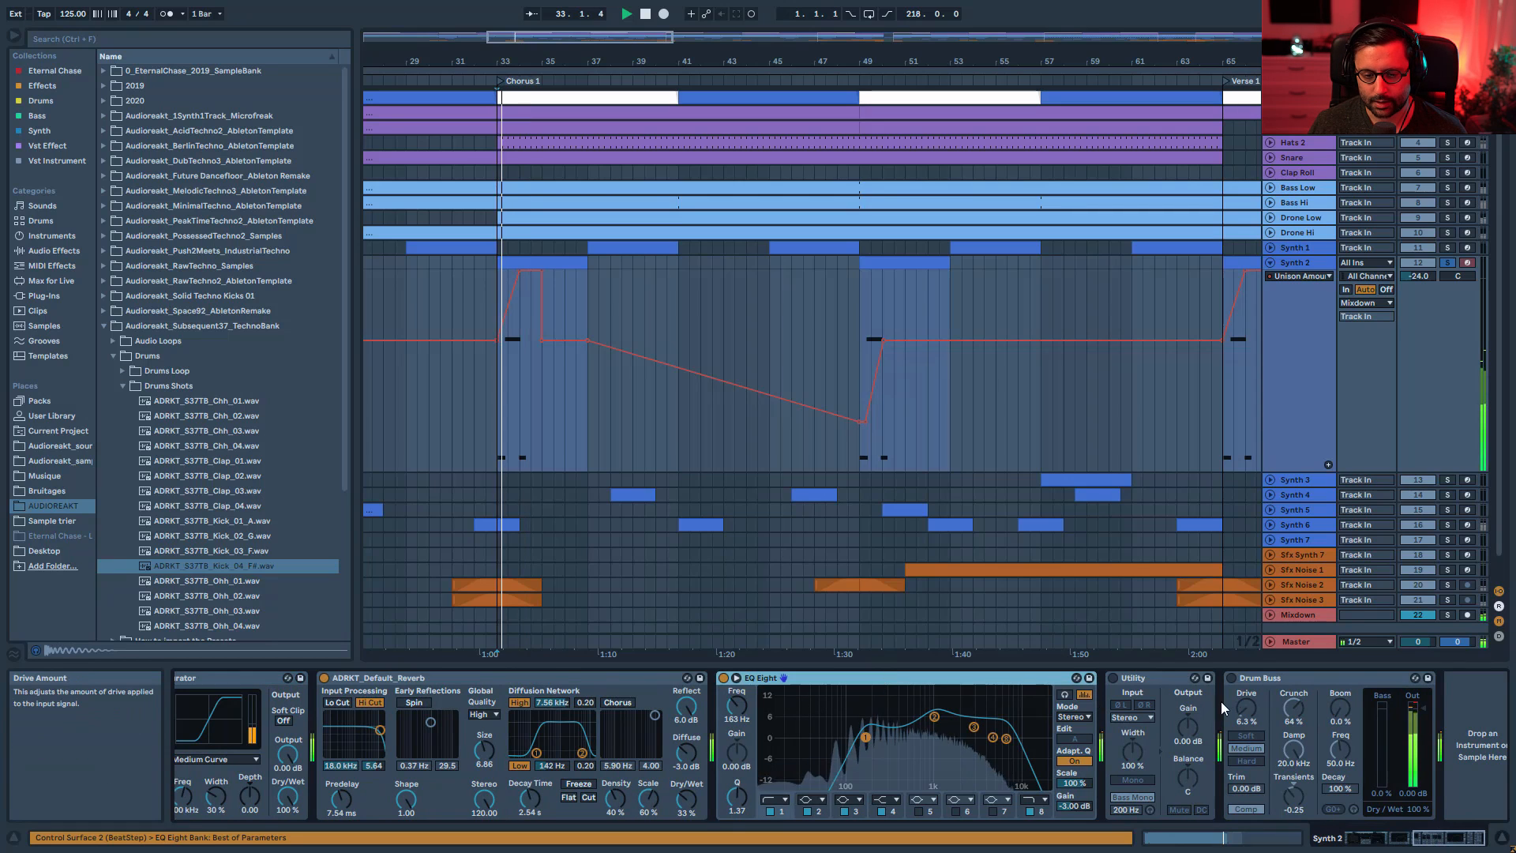
- Activate the Utility device on Synth 2 and replay the clip
click(1113, 678)
key(space)
click(1469, 841)
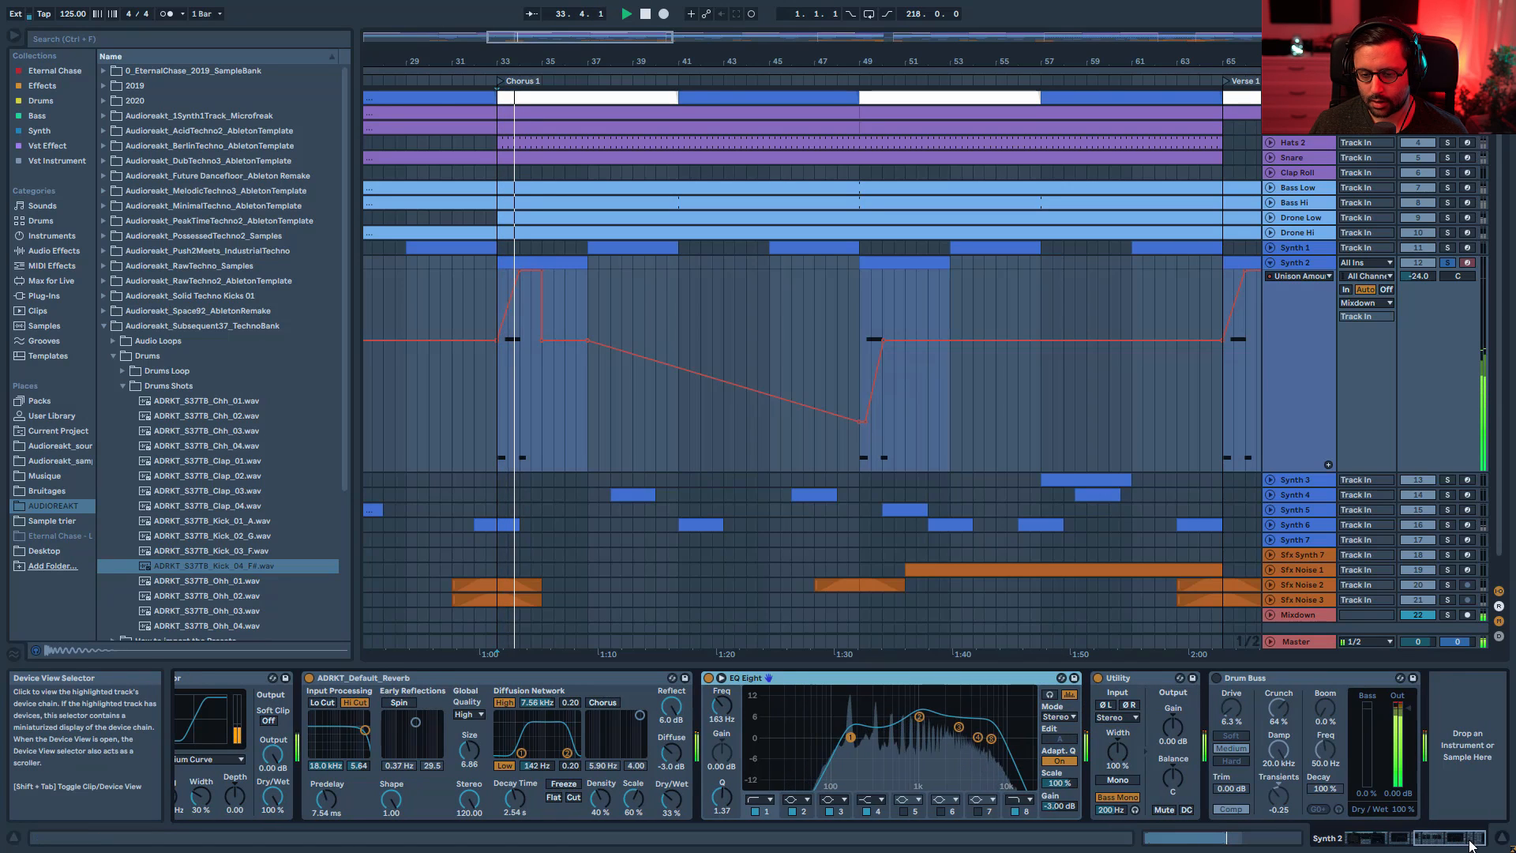
- Activate the Drum Buss at the end of Synth 2's device chain and audition the clip
click(1239, 684)
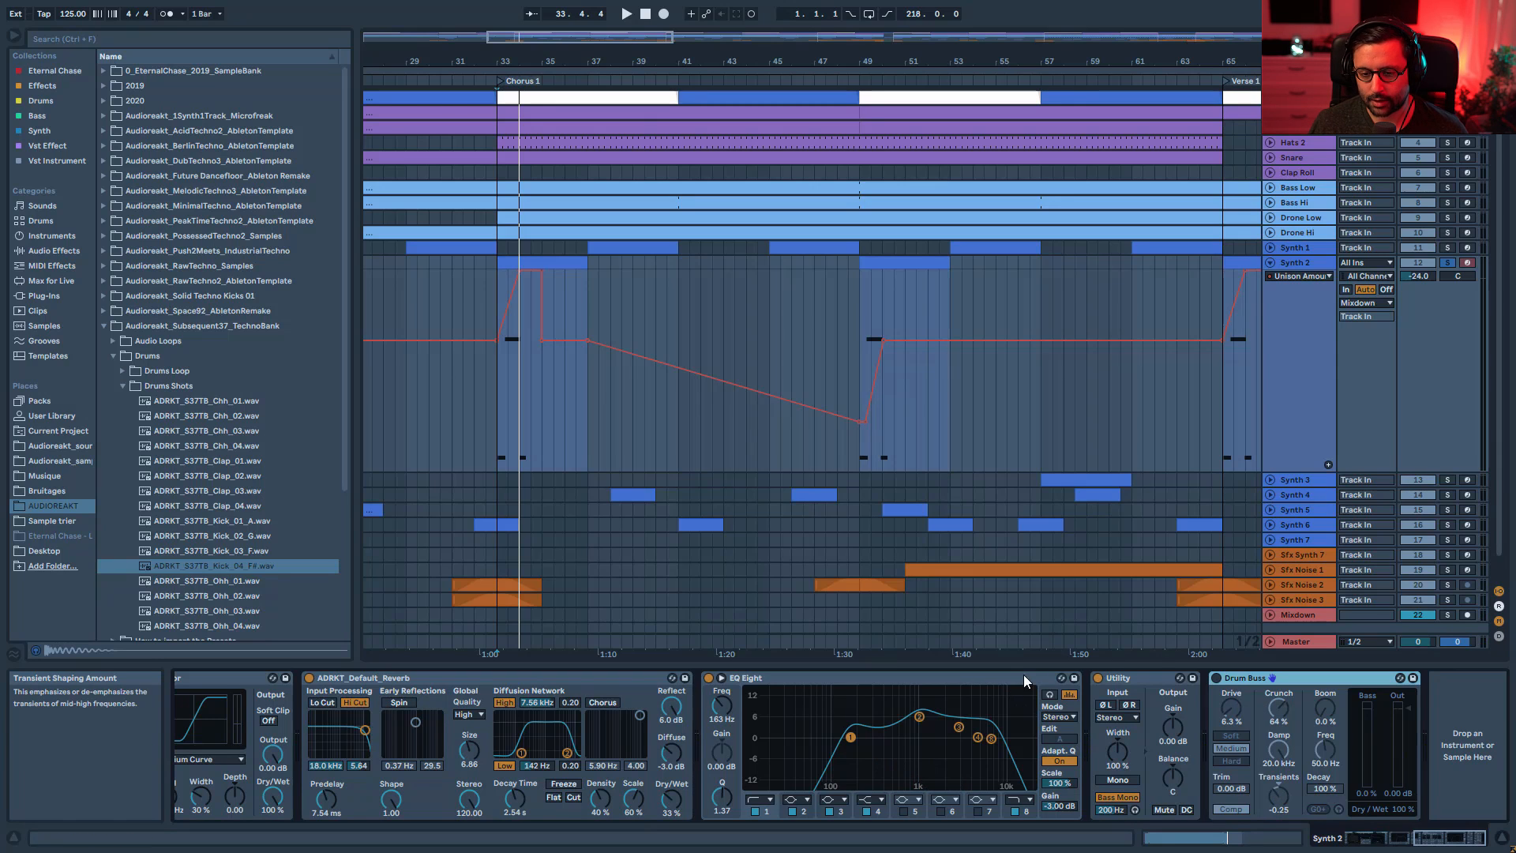
key(space)
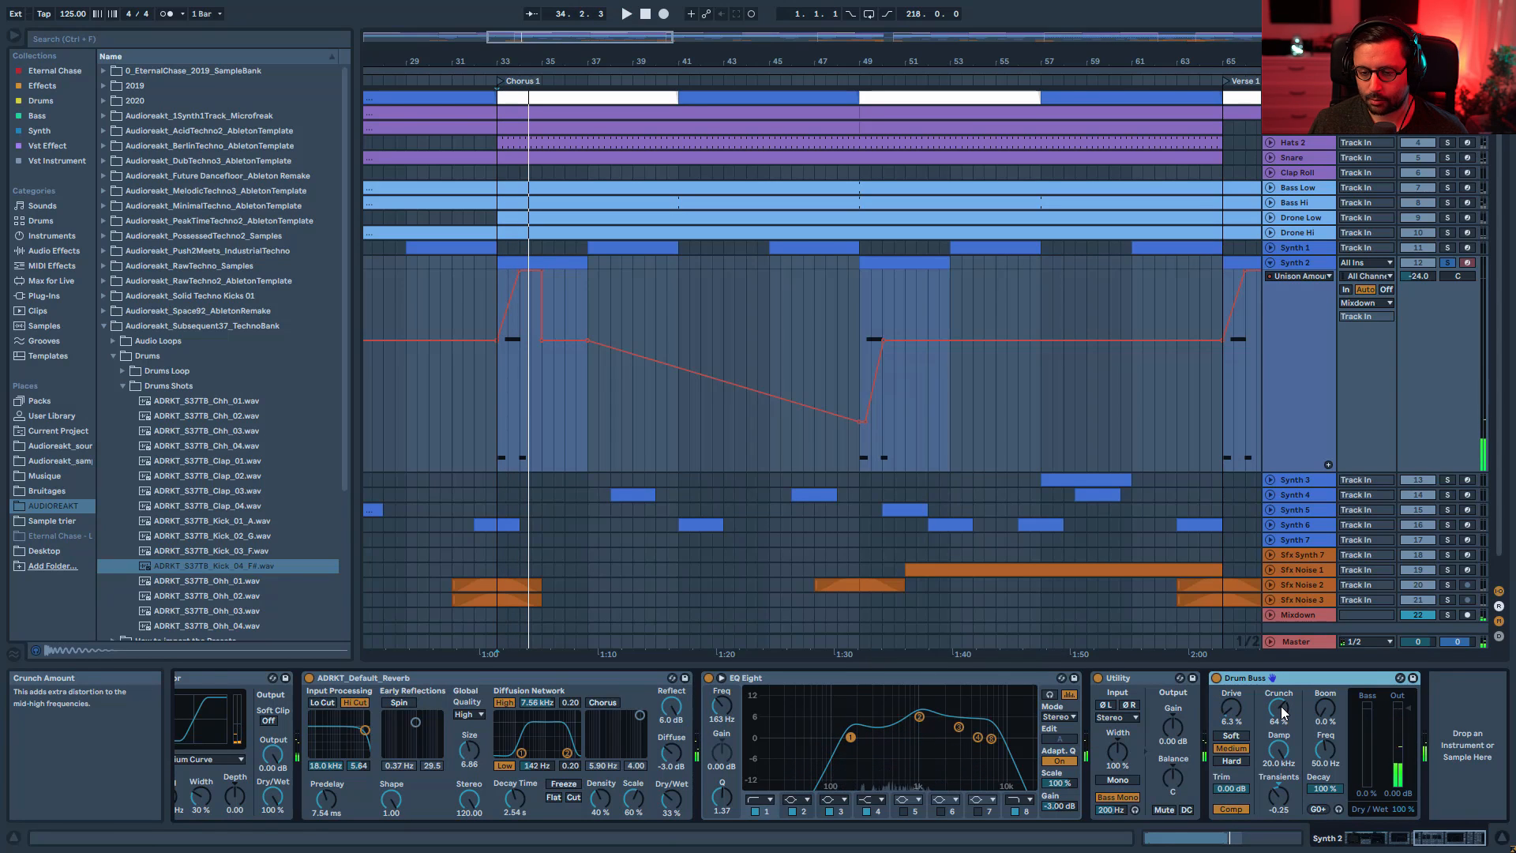
key(space)
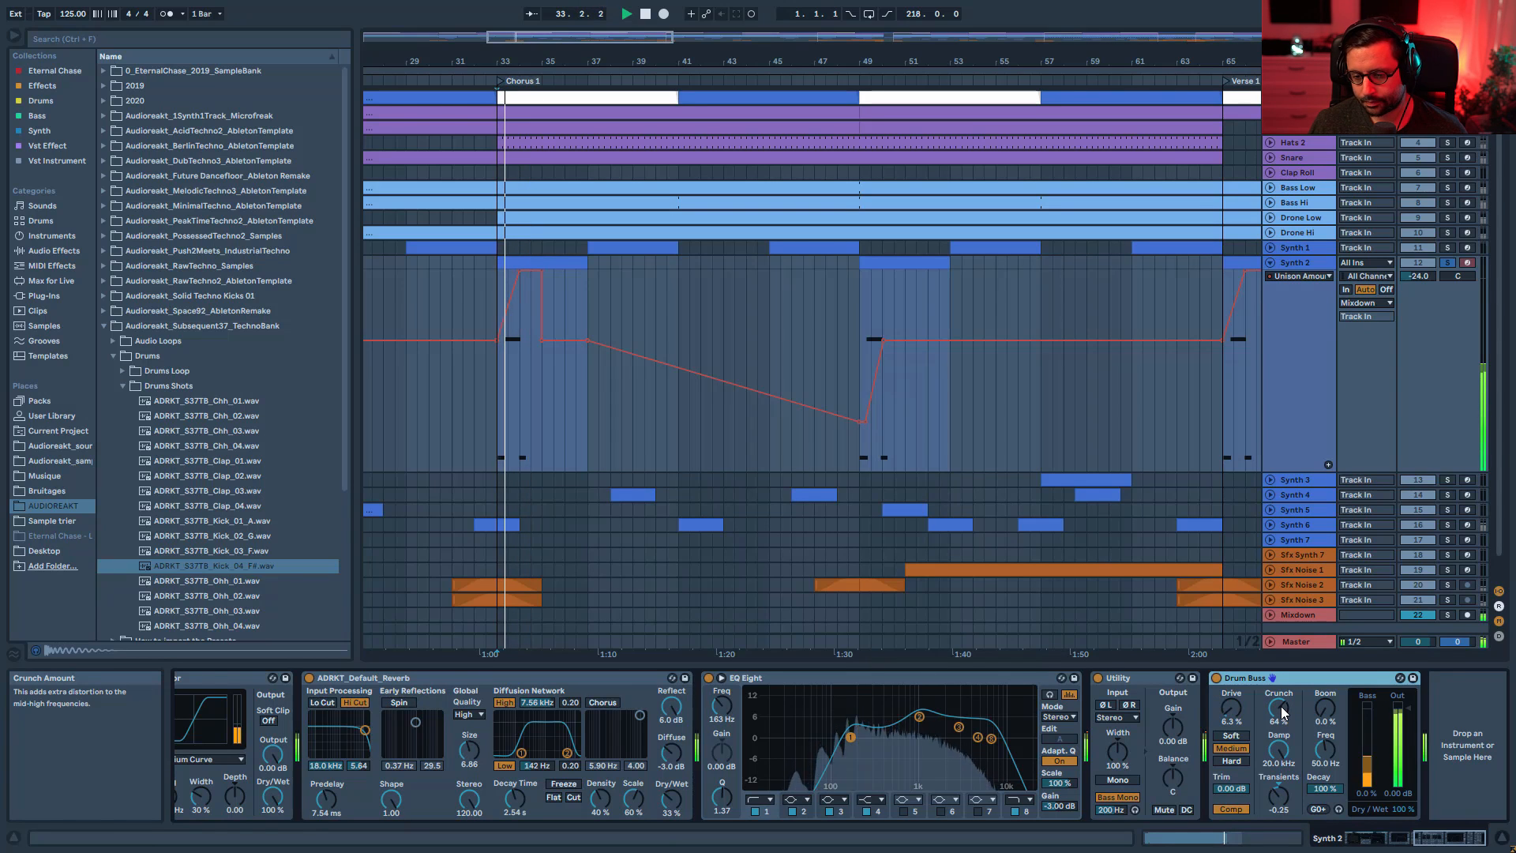
- Bypass the Drum Buss, audition Synth 2 without it, and reactivate it to compare the sound
click(1217, 679)
key(space)
key(space)
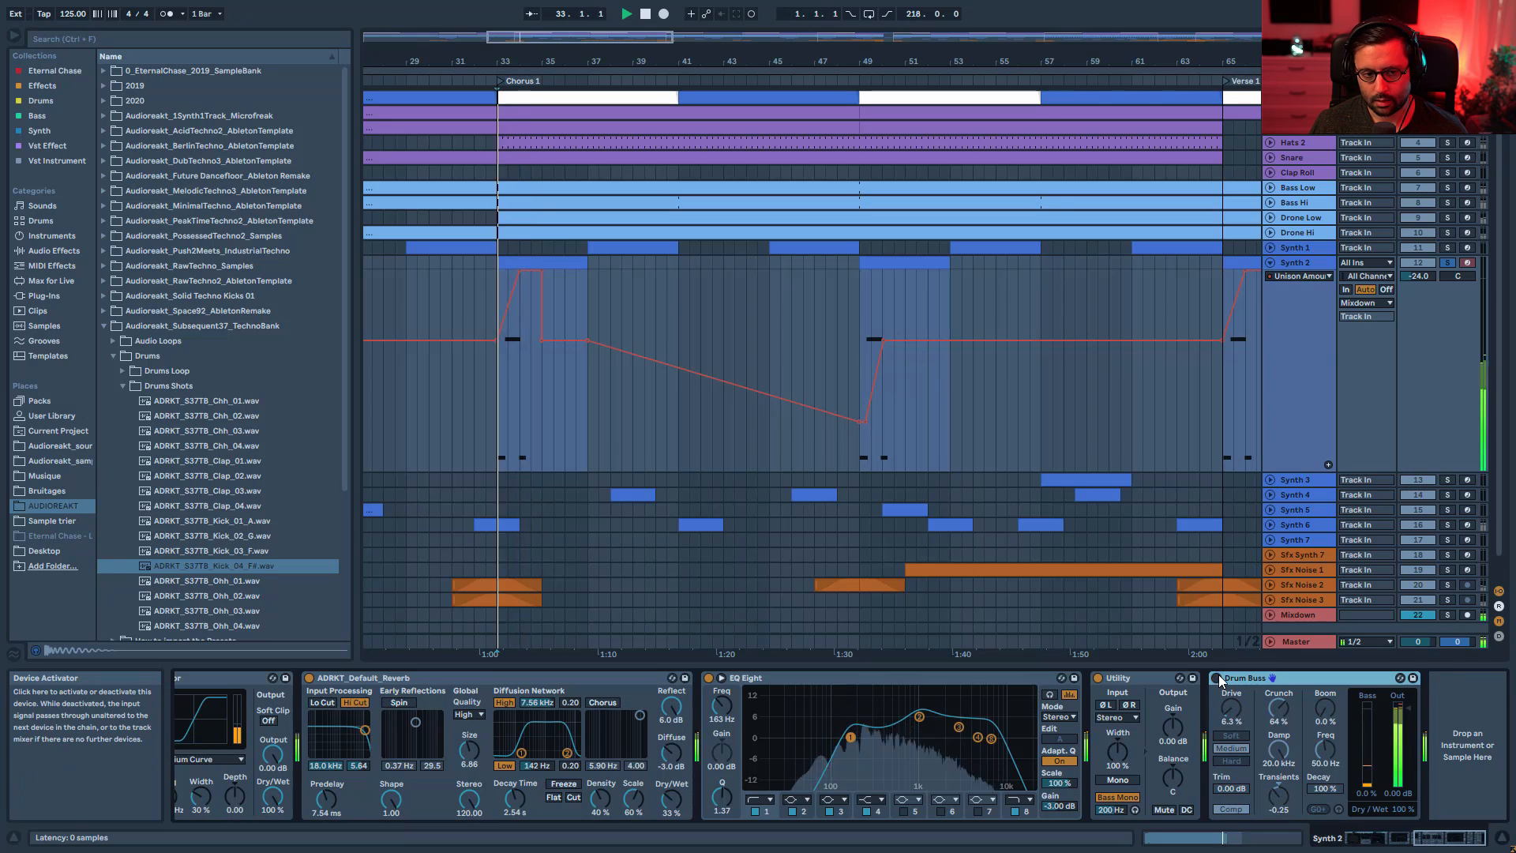
click(1217, 679)
key(space)
key(space)
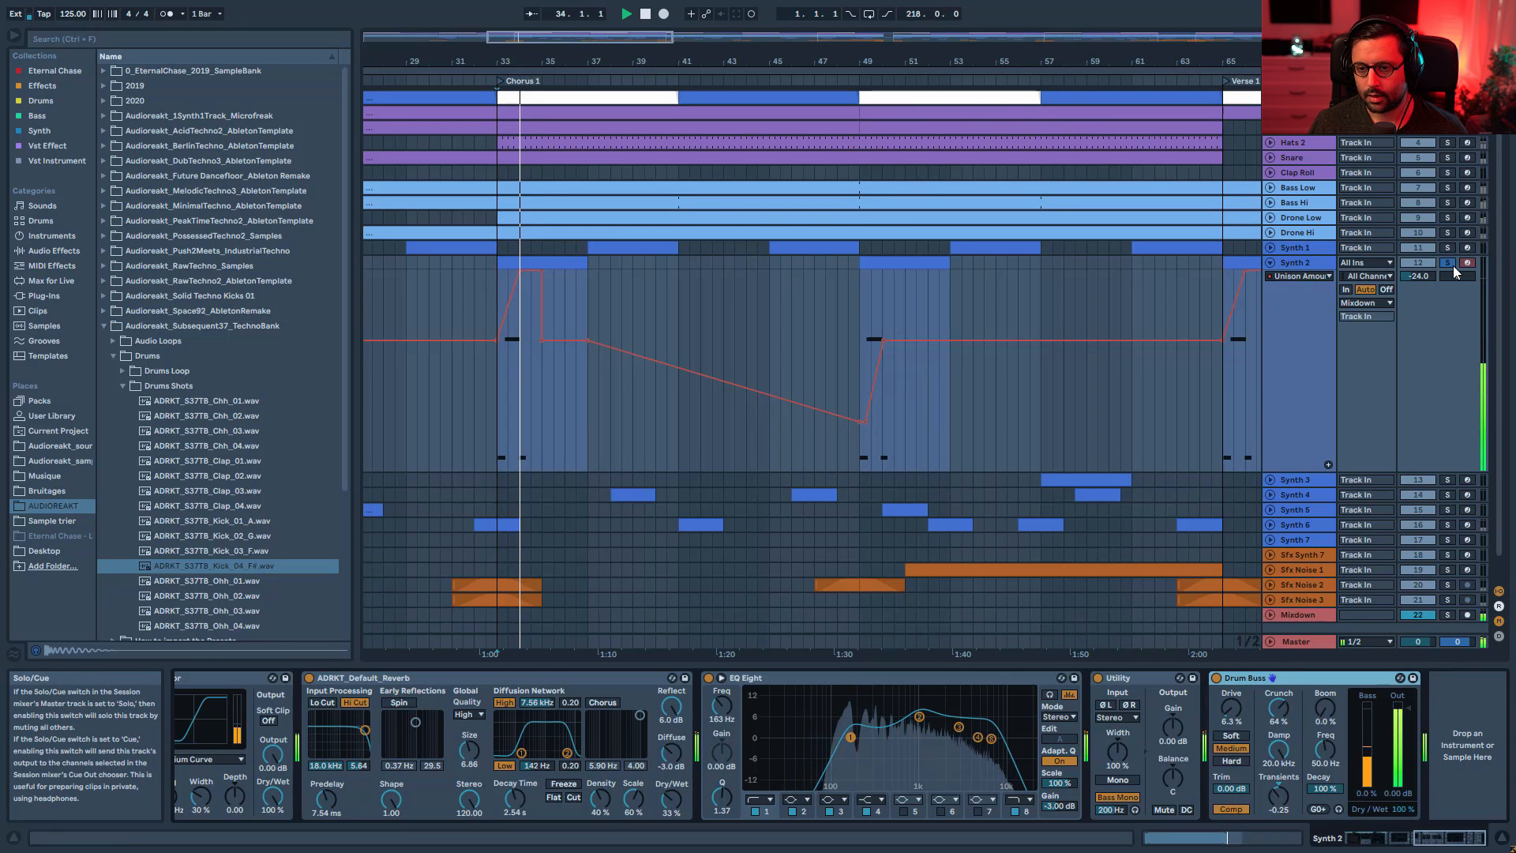
- Unsolo Synth 2 and play the start of Chorus 1 in the full mix
click(1453, 266)
key(space)
key(space)
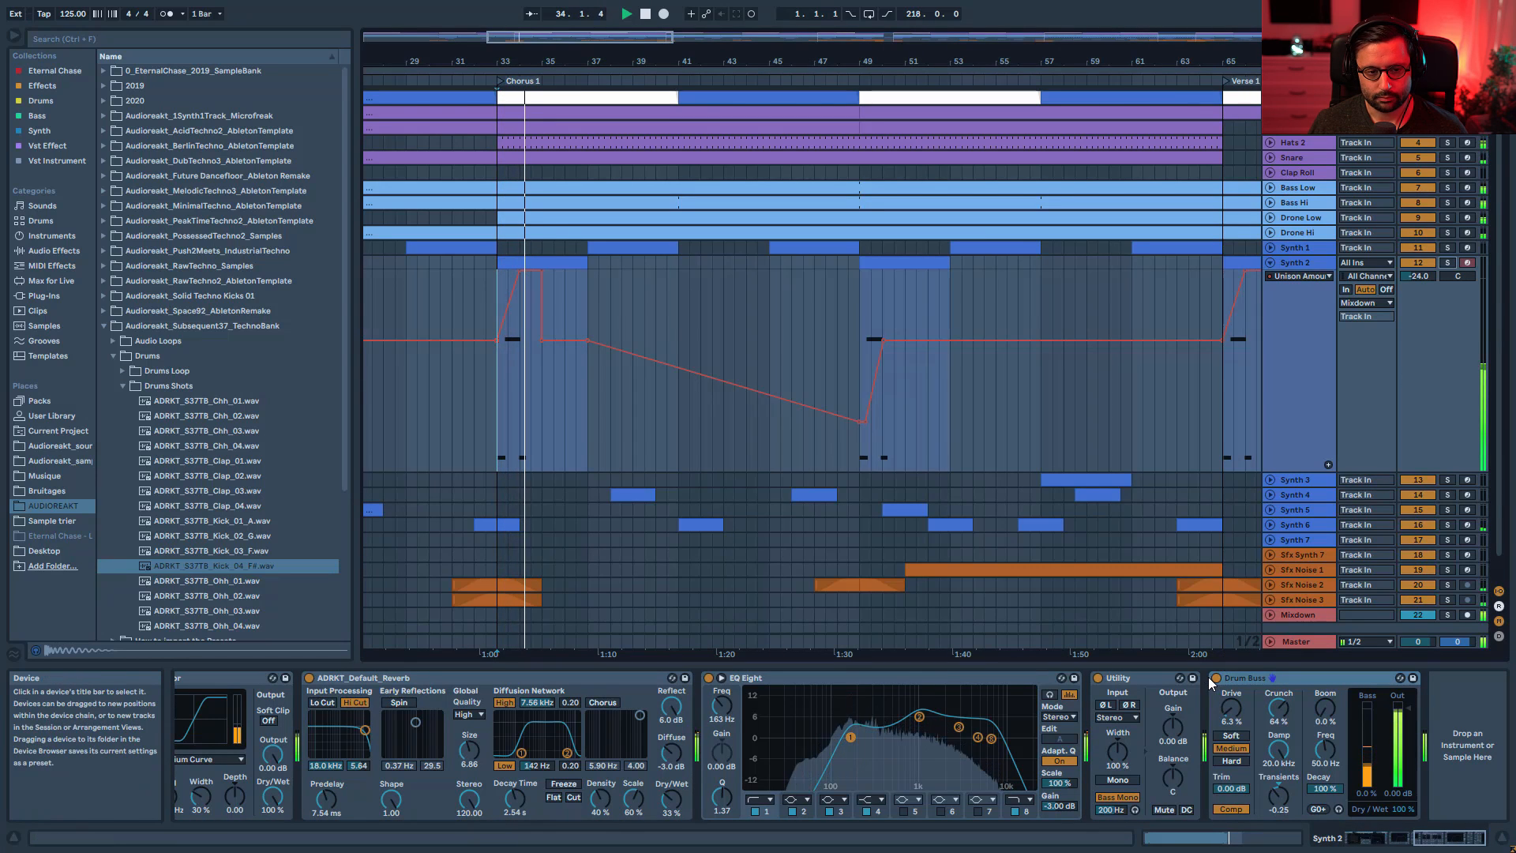
- Fold Synth 2, expand Synth 3 into a taller lane, and audition its soloed Chorus 1 clip
click(1269, 262)
click(1300, 280)
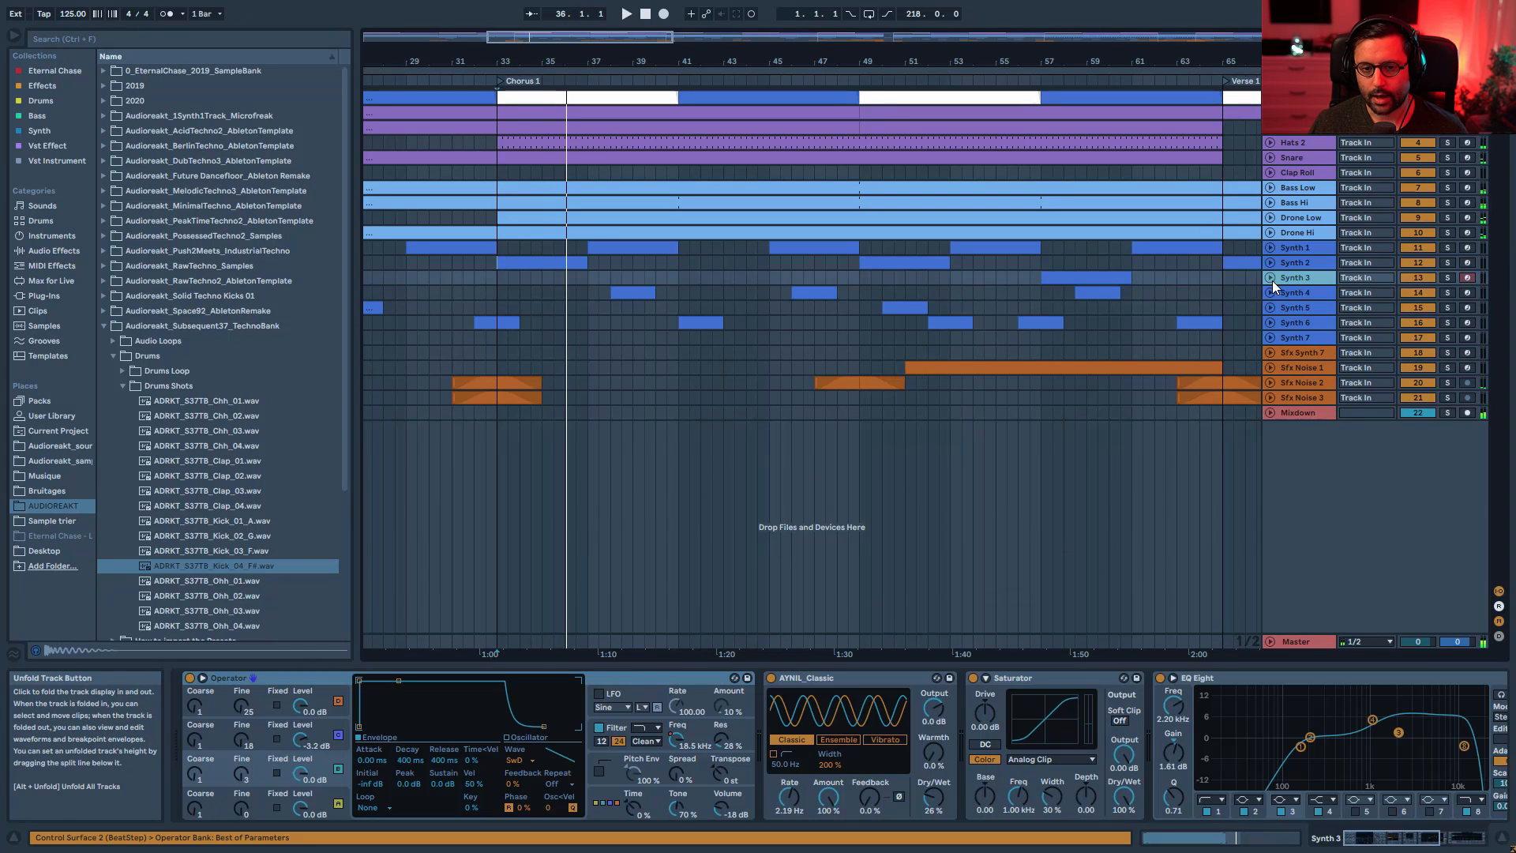
click(1271, 278)
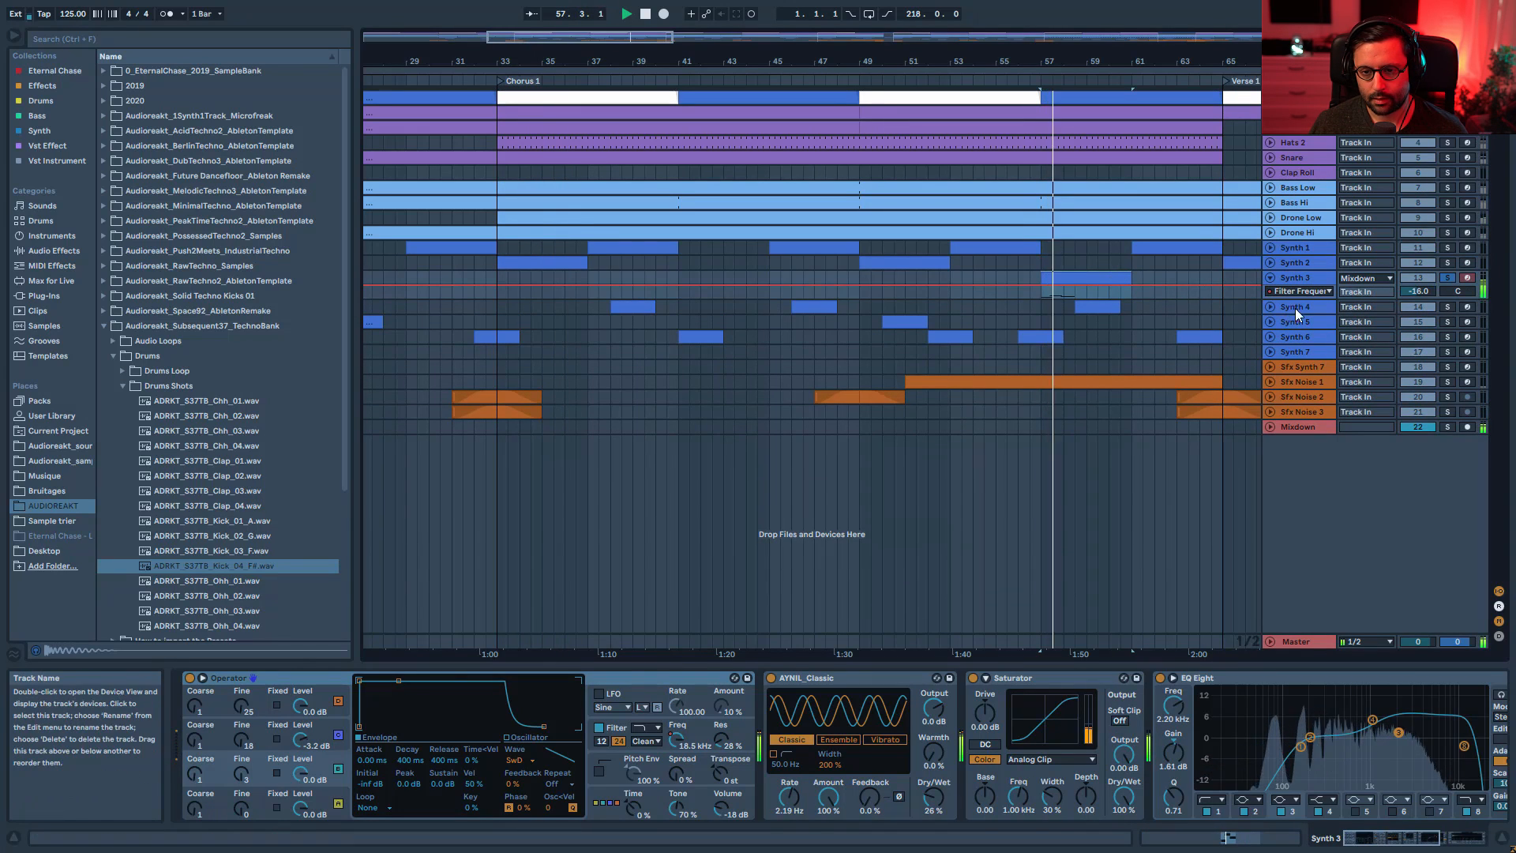
drag(1295, 299, 1295, 379)
drag(1062, 61, 806, 32)
key(space)
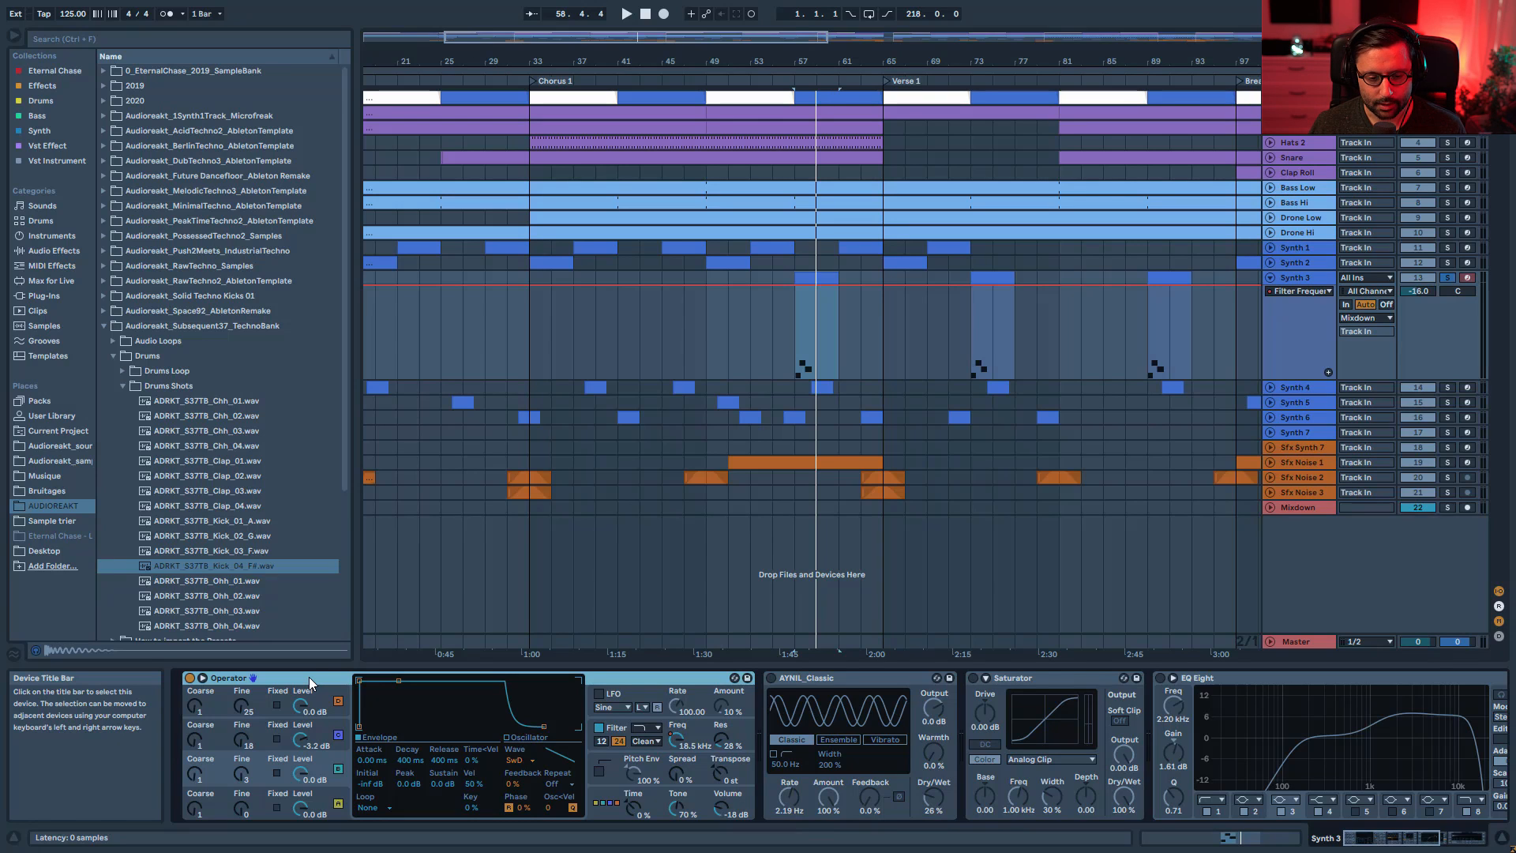
- Examine Operator's oscillators, voice settings and pitch envelope on Synth 3, and audition the clip
click(318, 805)
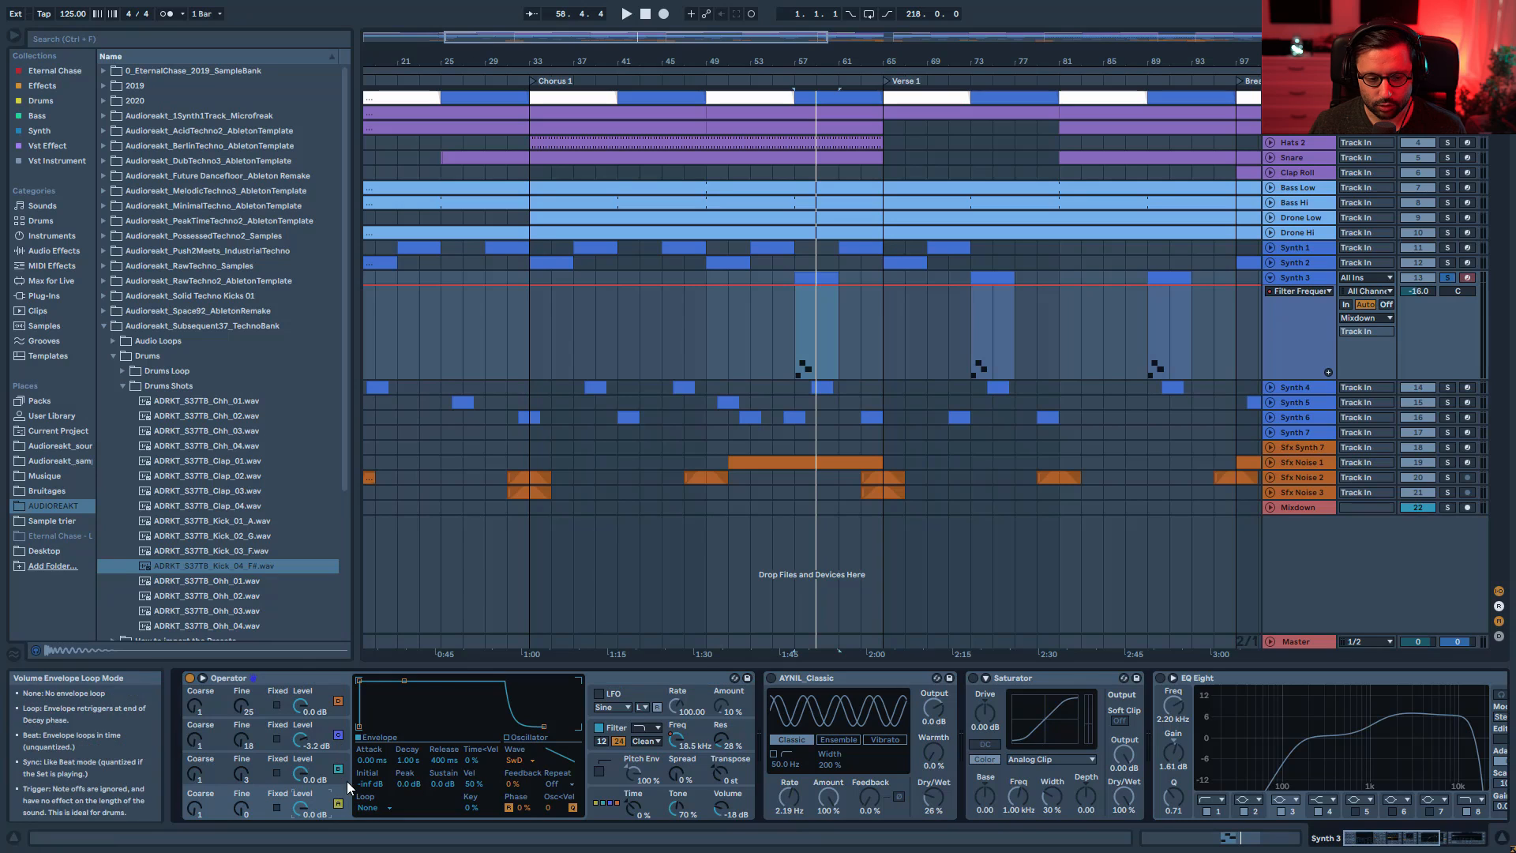
click(337, 770)
click(325, 738)
click(314, 697)
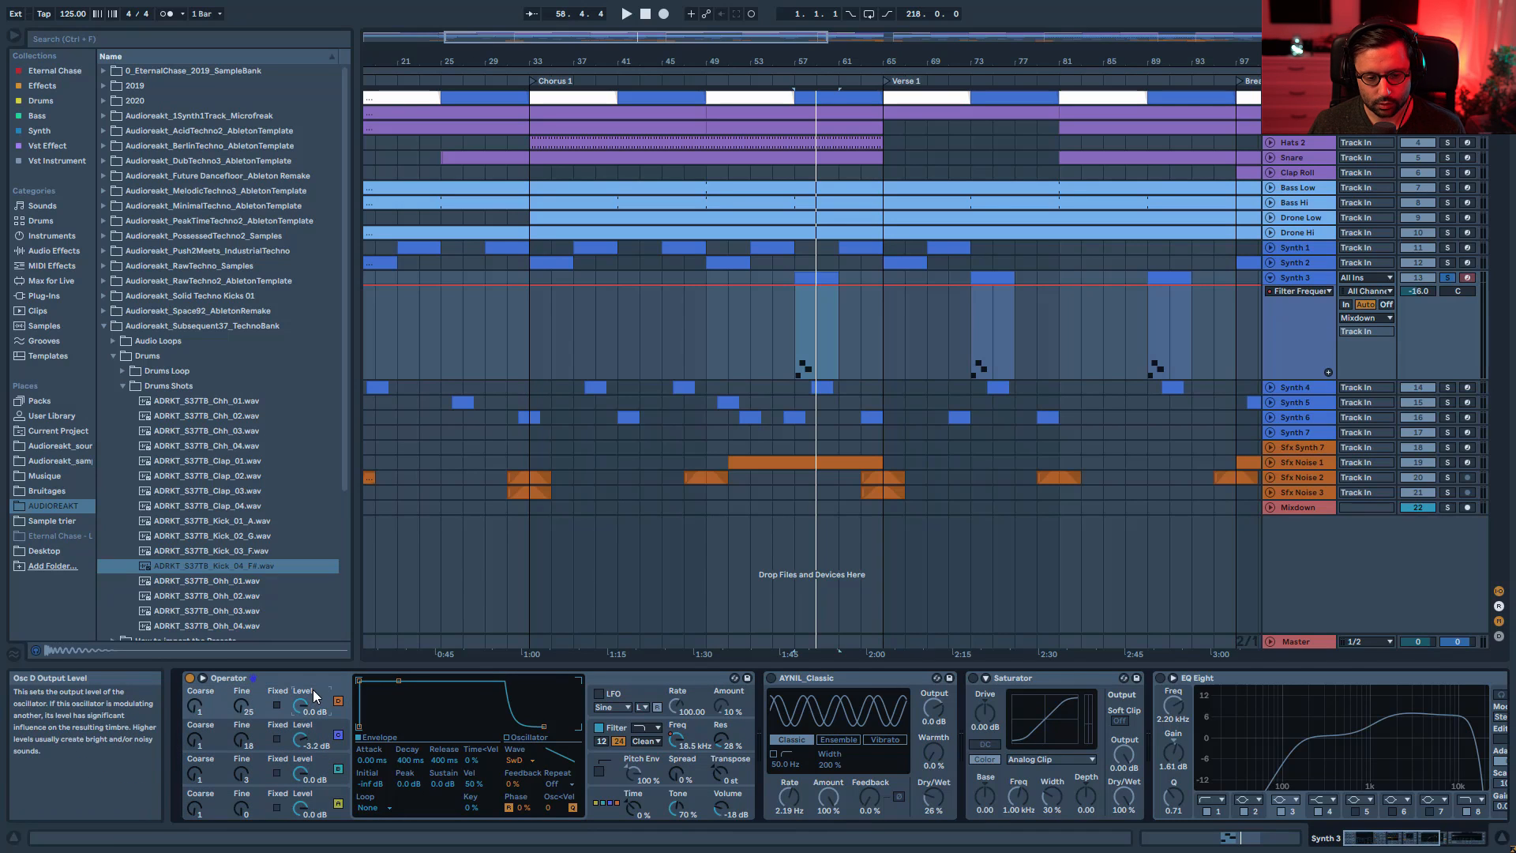
click(595, 805)
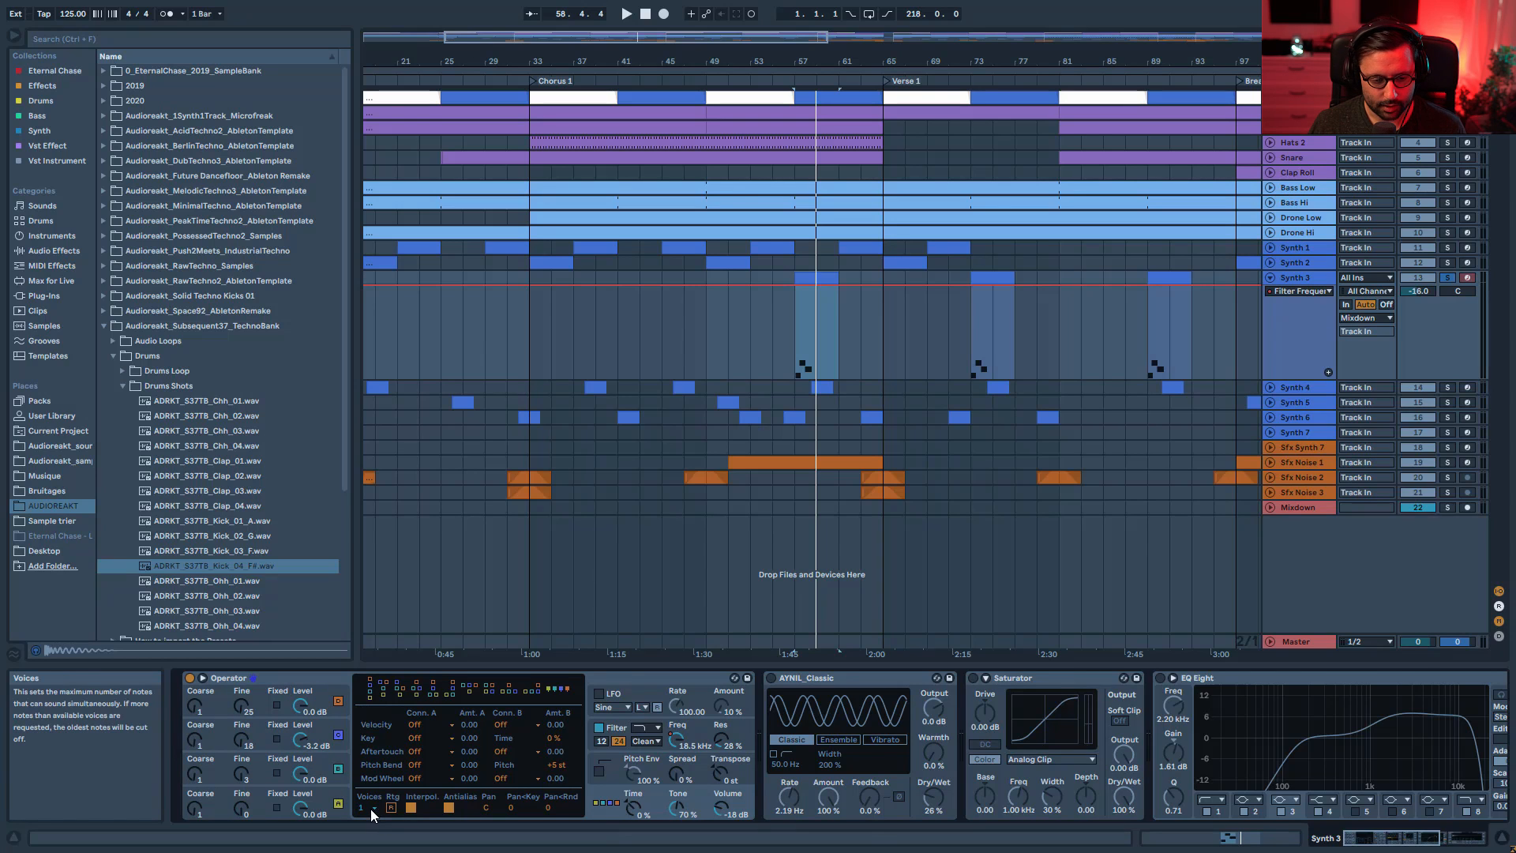
click(623, 774)
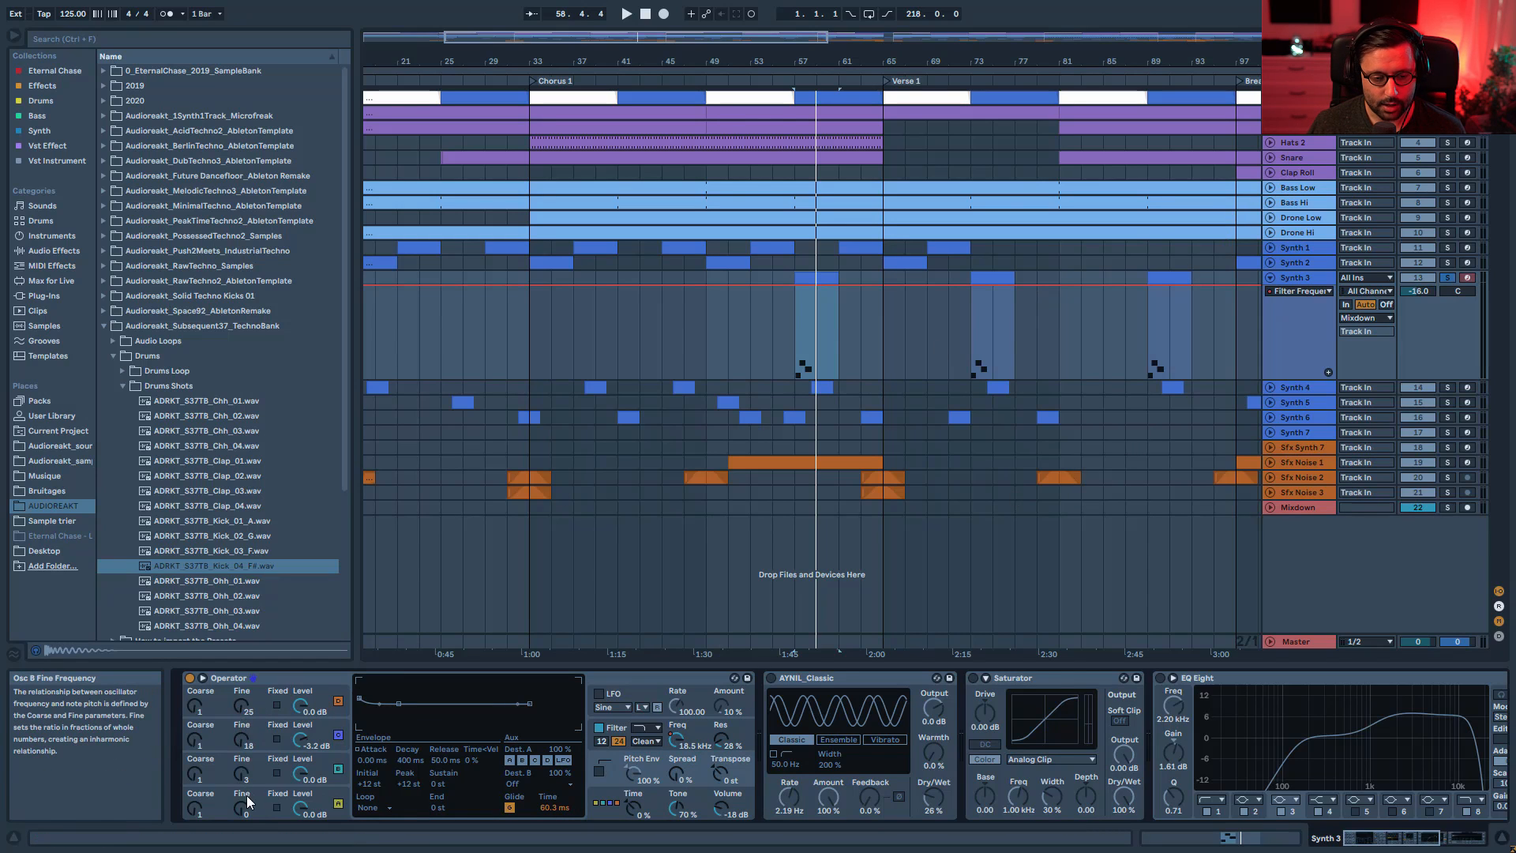
key(space)
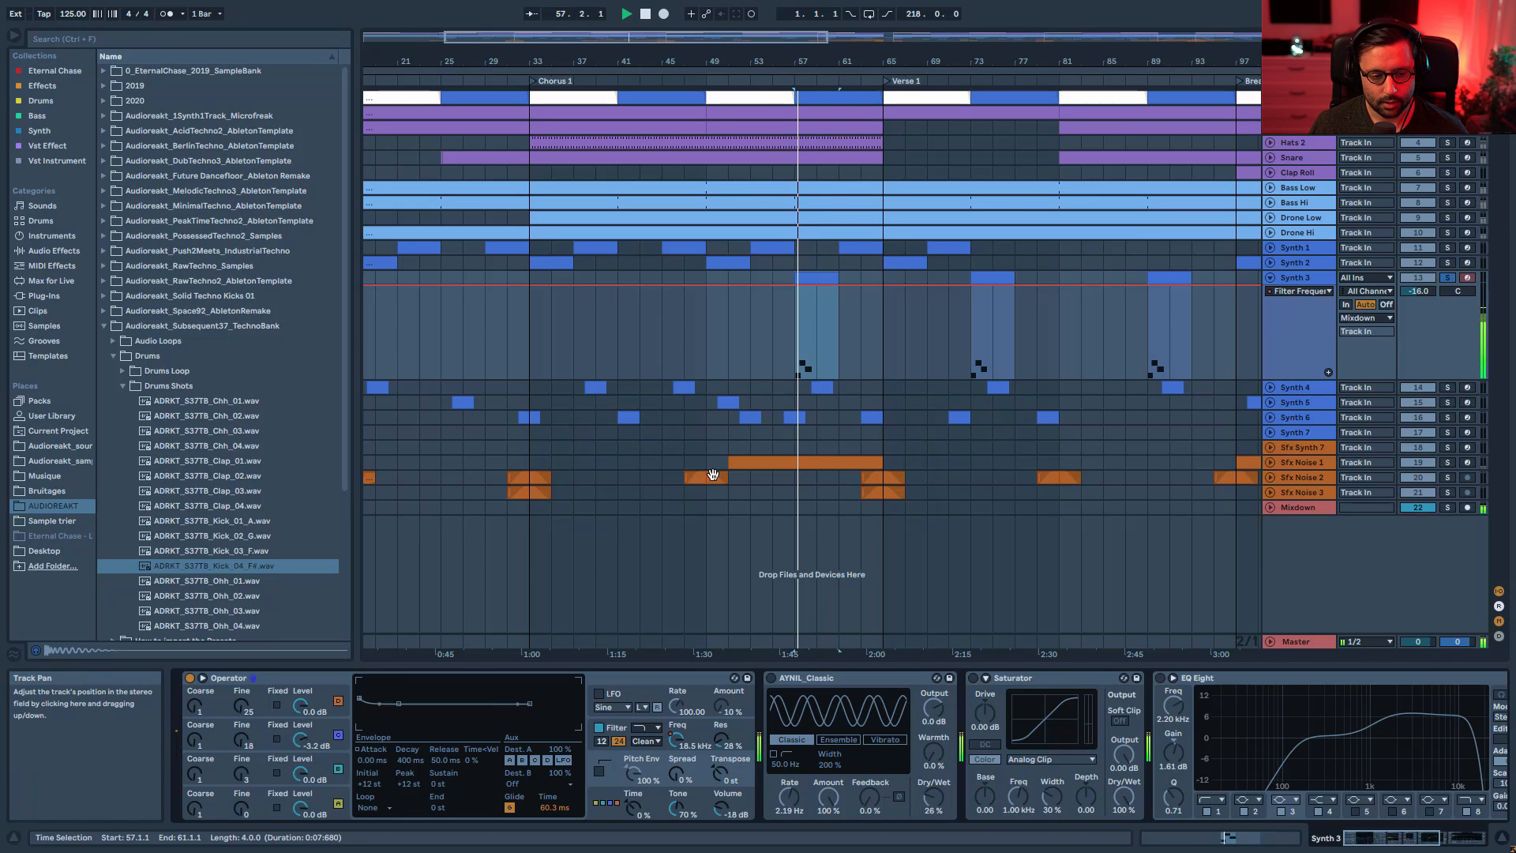
key(space)
- Check the Fine tuning of Operator's oscillators and audition the Synth 3 clip repeatedly
double_click(246, 717)
click(243, 774)
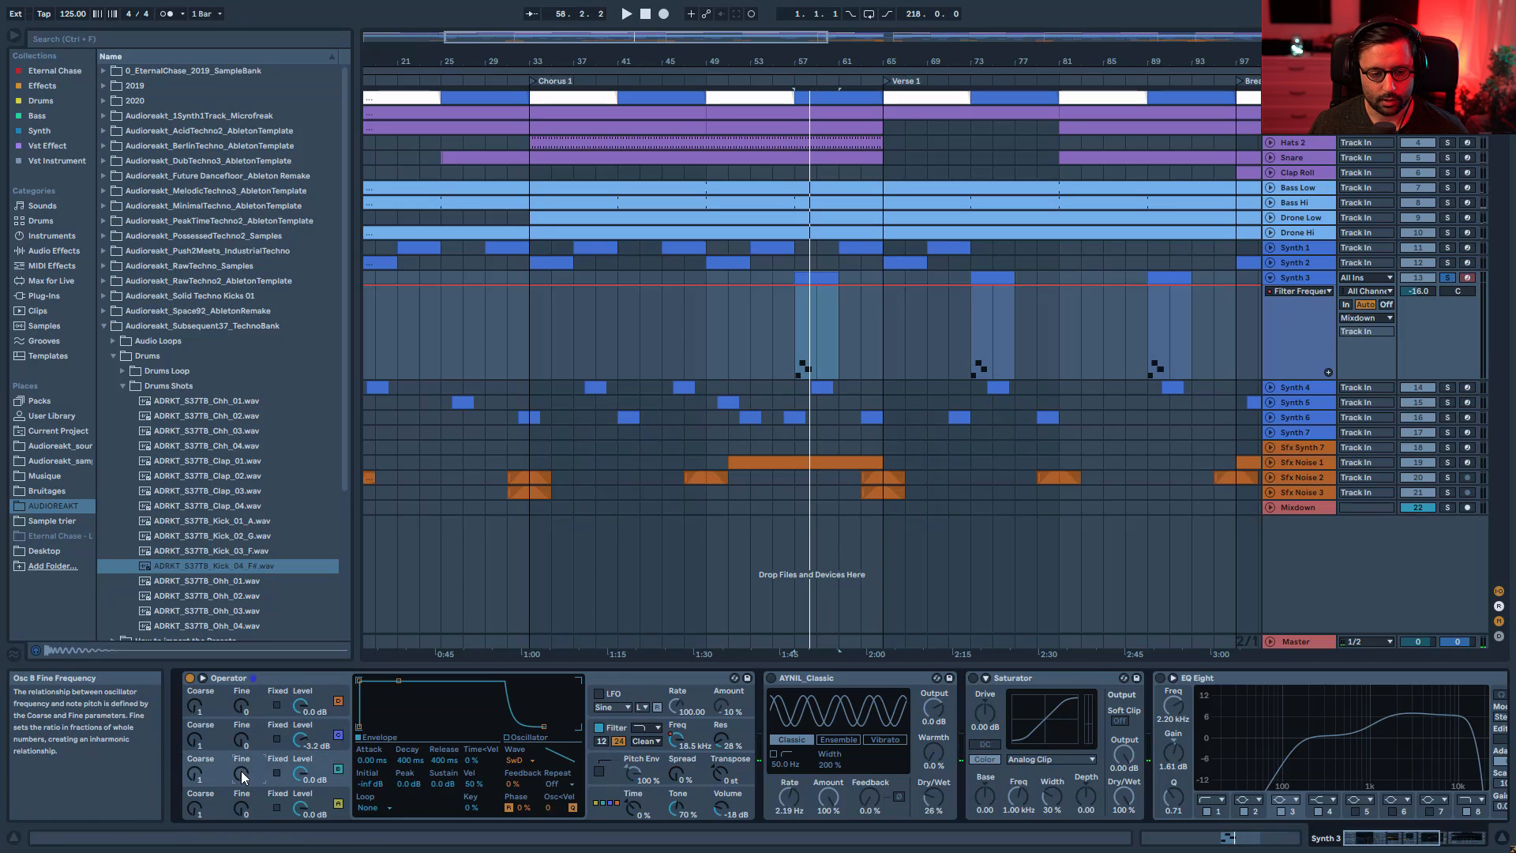
key(space)
key(space)
key(space)
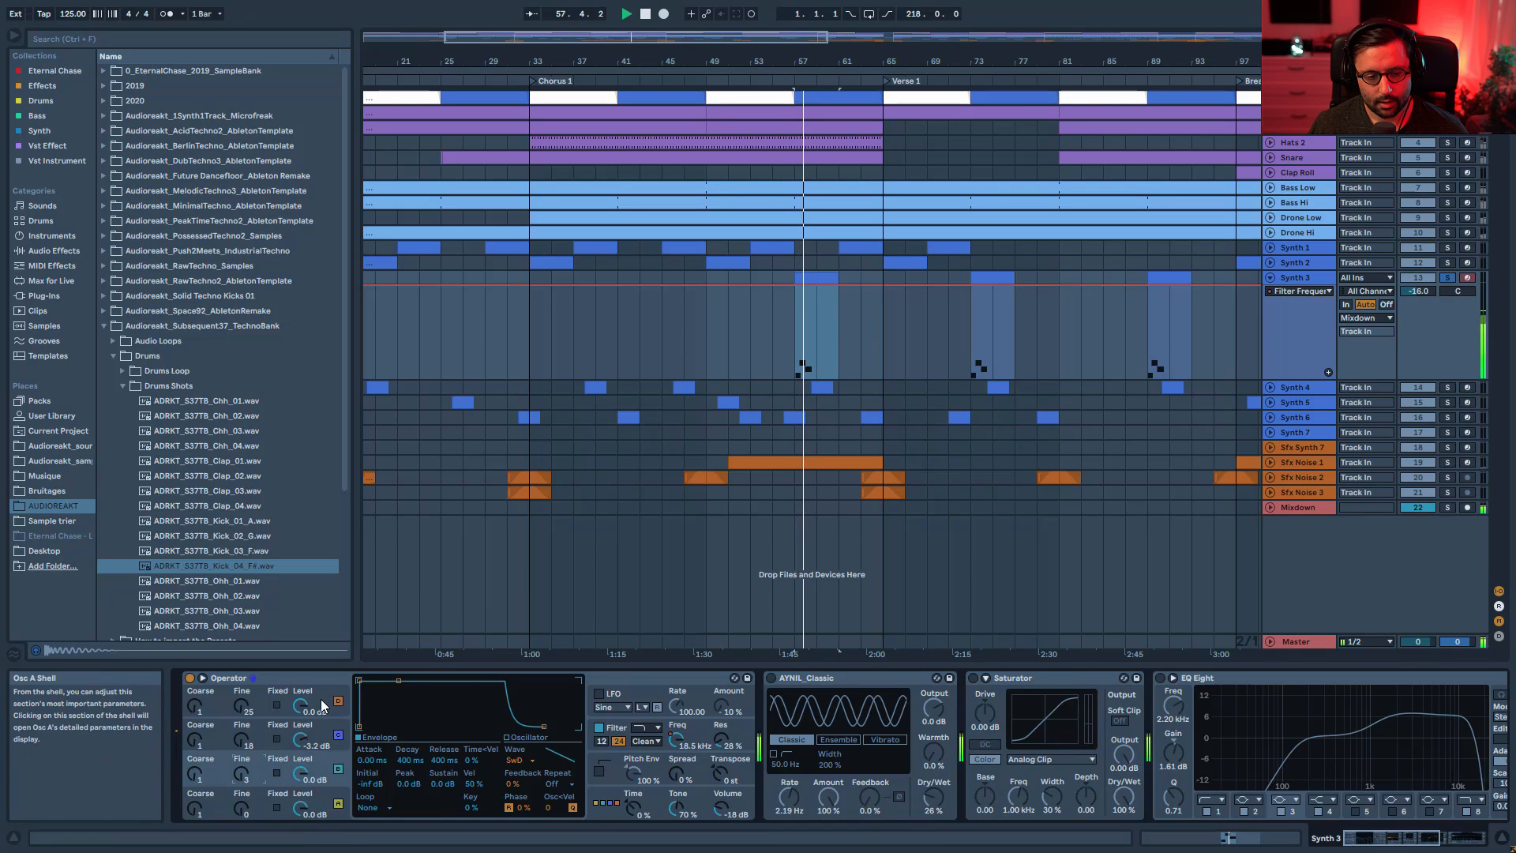
key(space)
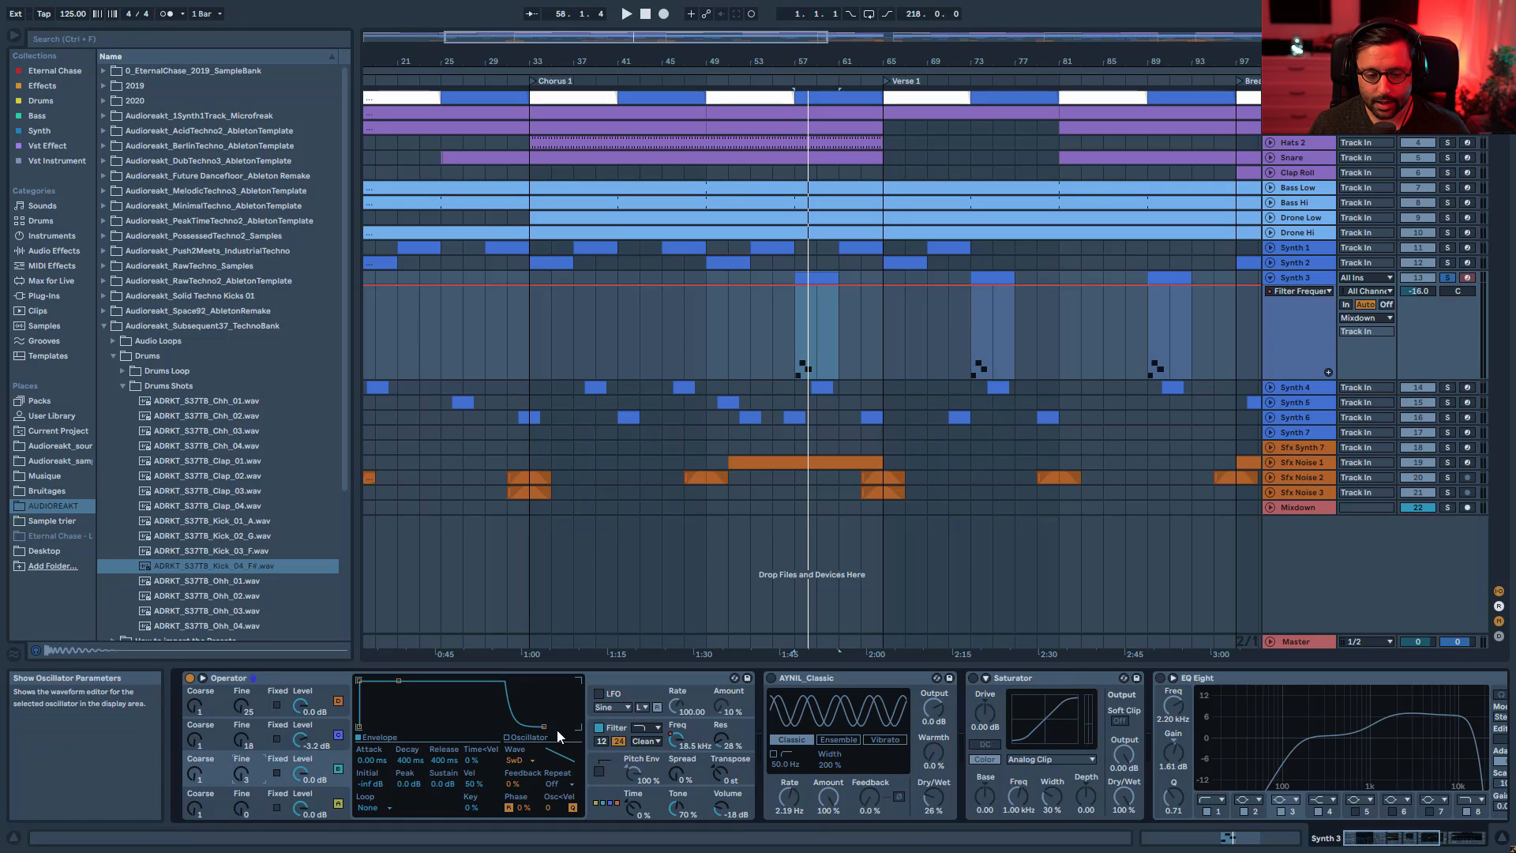
- Show Operator's filter envelope and check its Clean circuit type
click(614, 729)
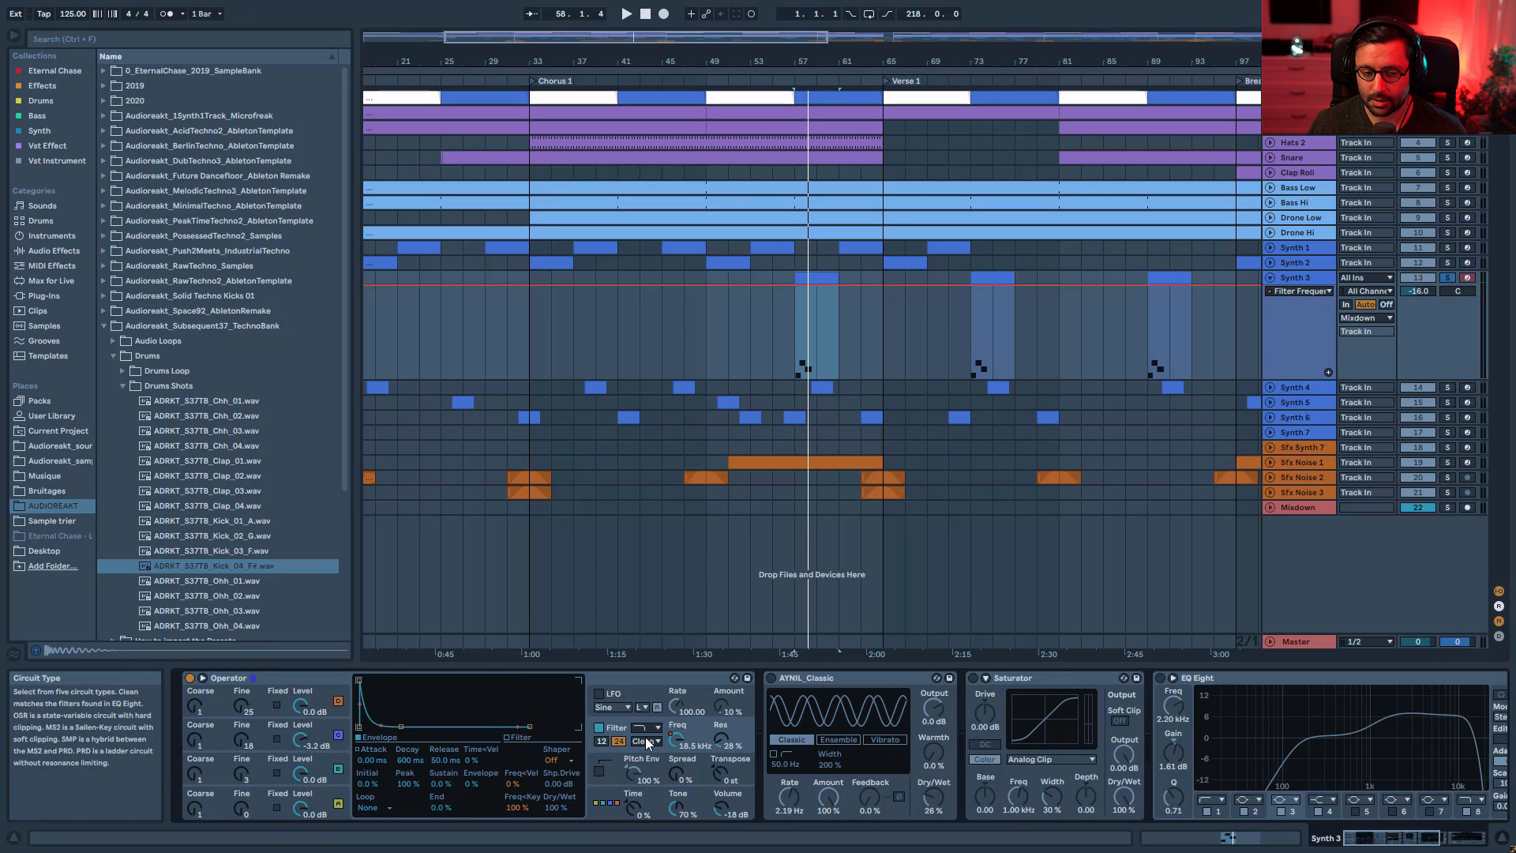
click(646, 742)
click(646, 742)
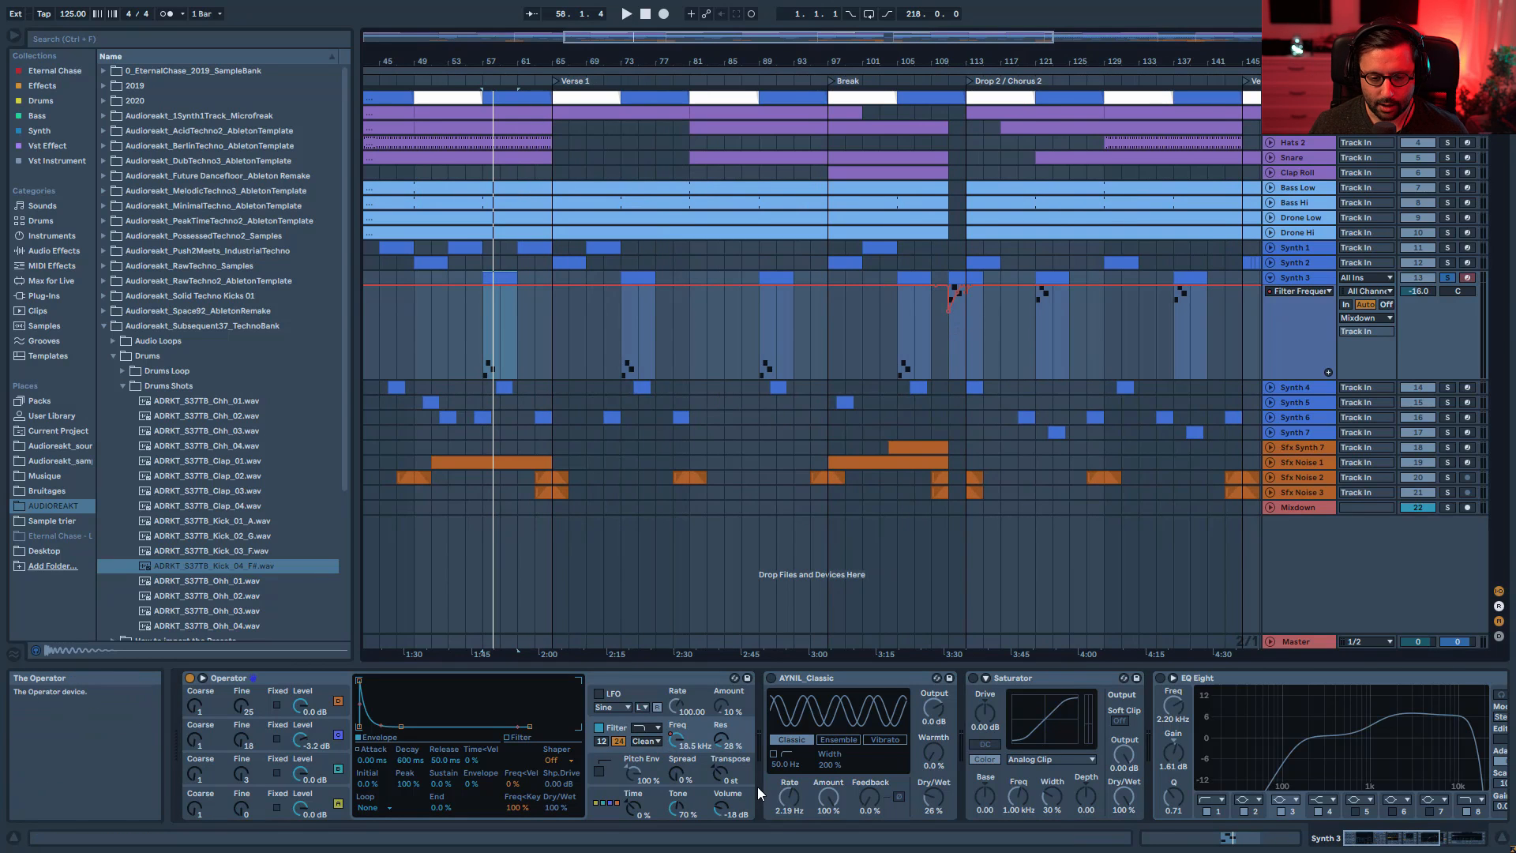
- Activate the AYNIL_Classic chorus and the Saturator on Synth 3, auditioning the clip with each
click(799, 678)
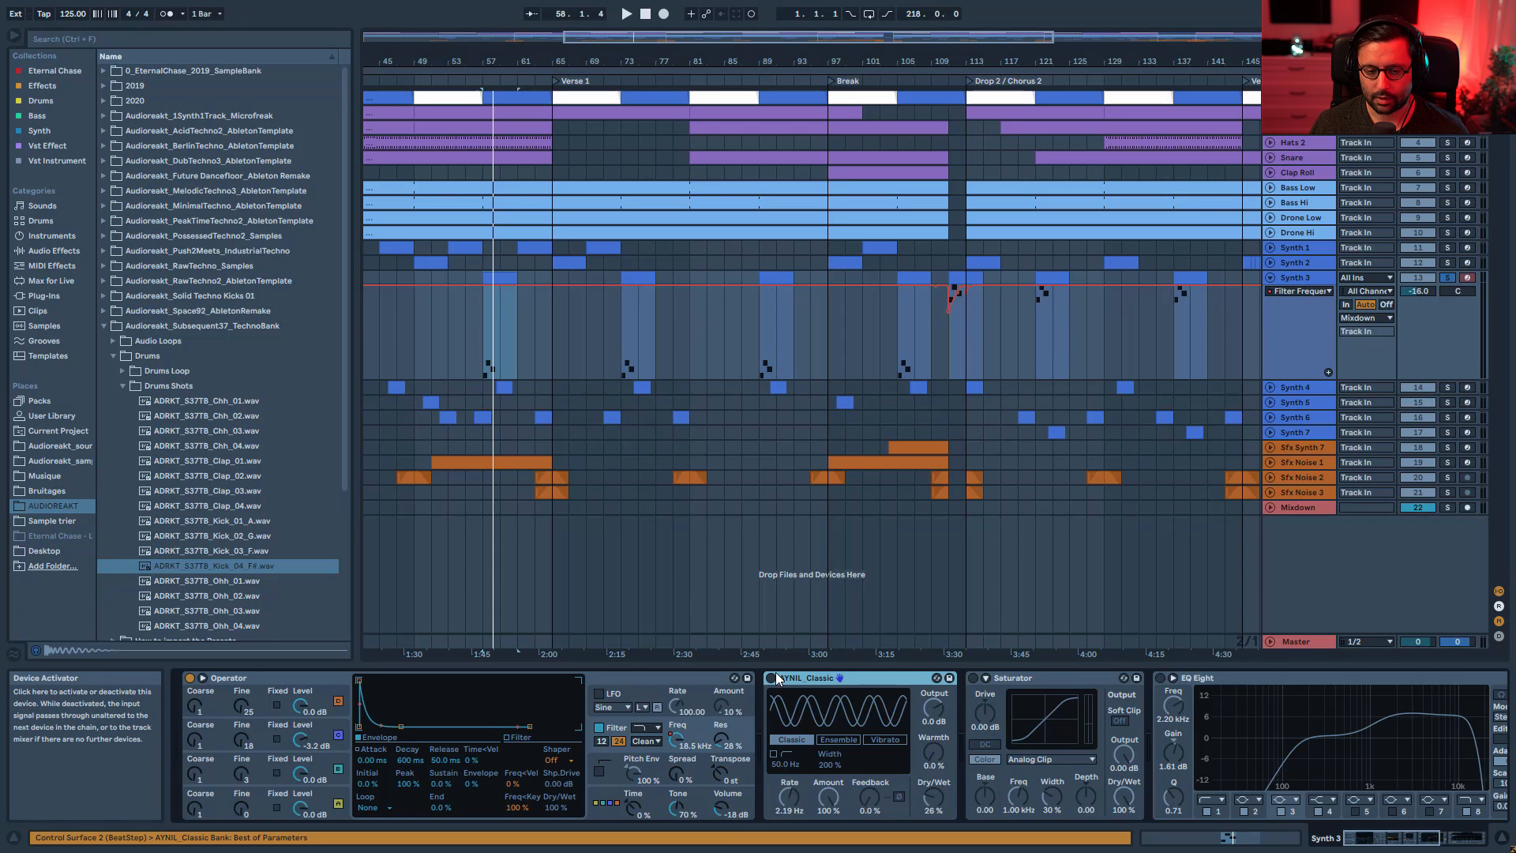
key(space)
click(771, 679)
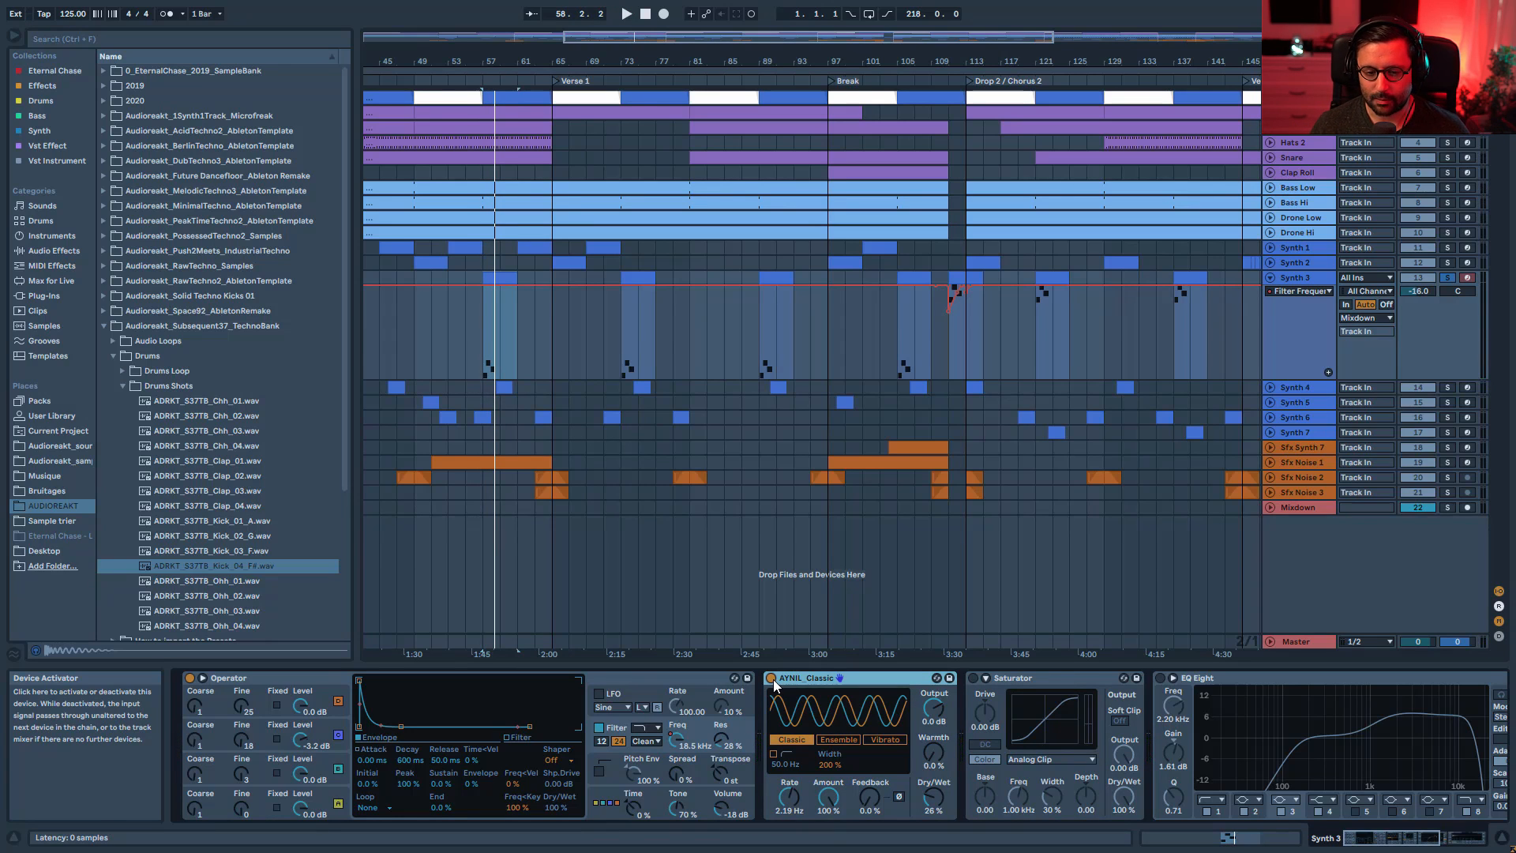
key(space)
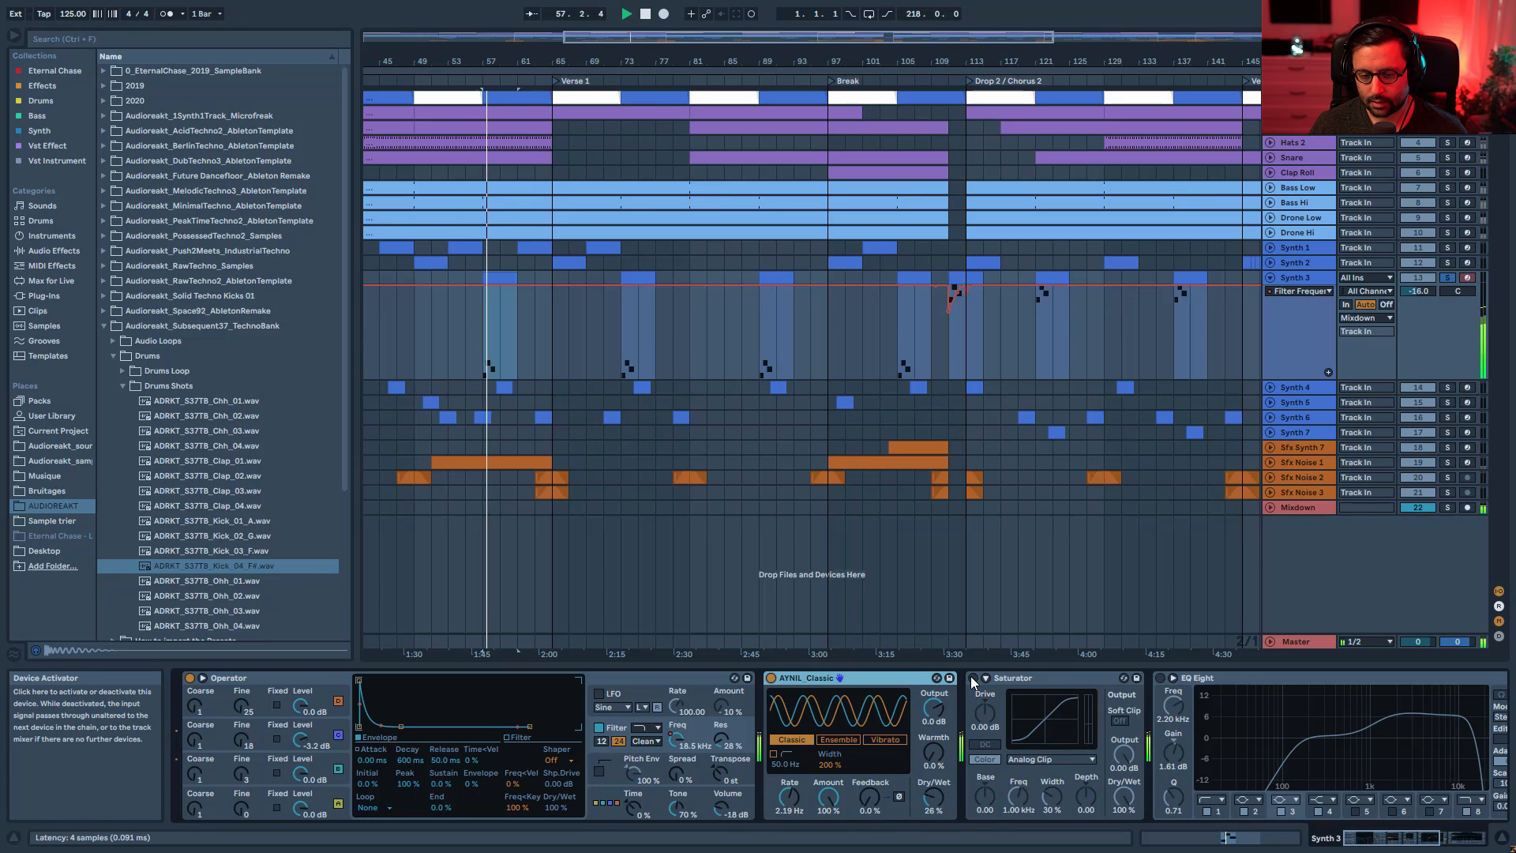
click(975, 679)
key(space)
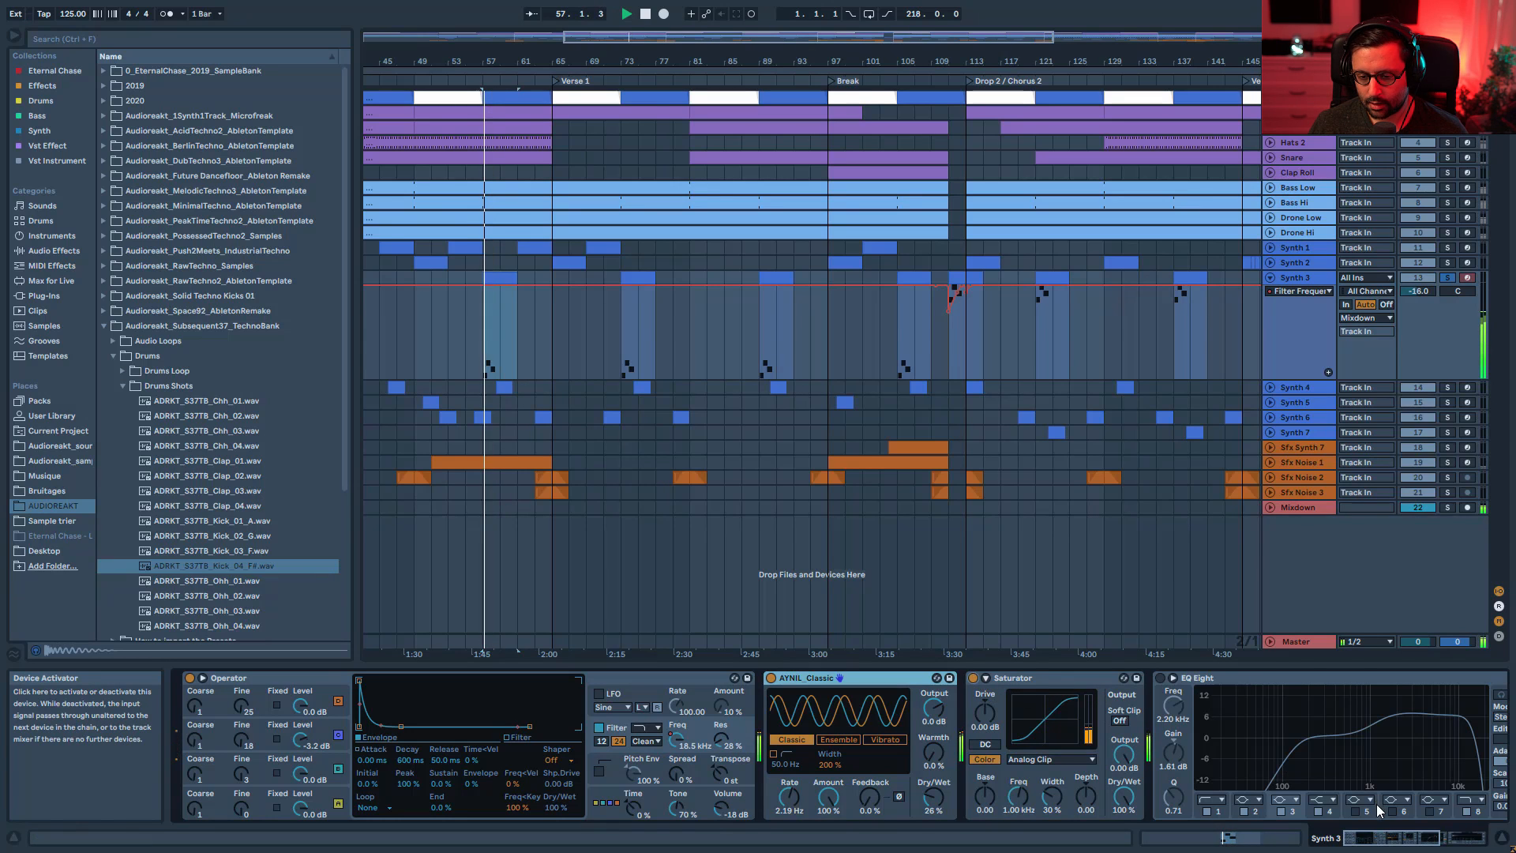
- Activate the EQ Eight after the Saturator on Synth 3 and audition the clip
drag(1404, 837, 1431, 837)
key(space)
click(799, 678)
key(space)
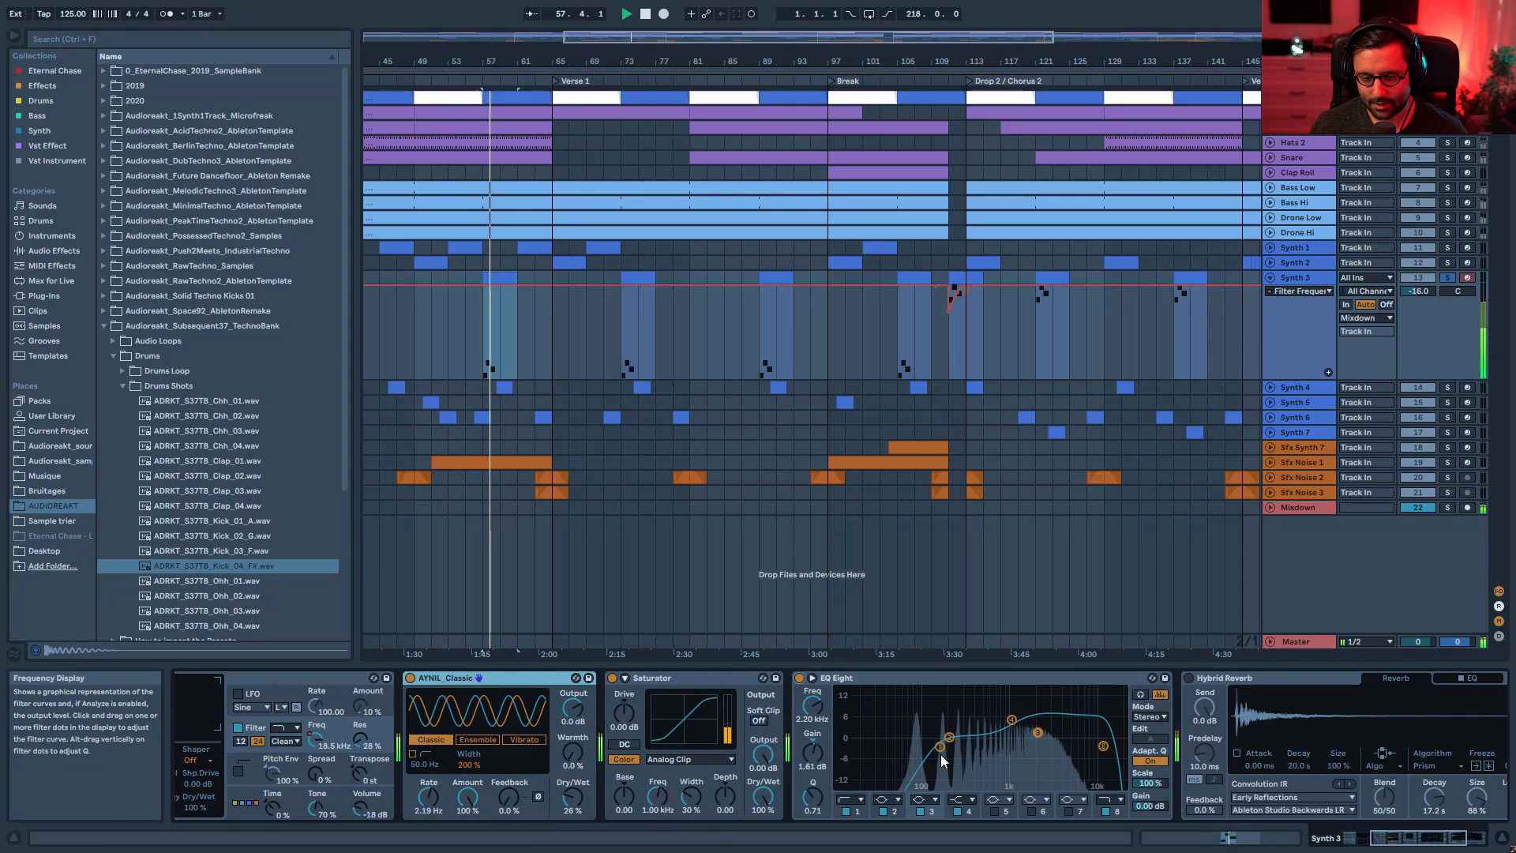
- Activate the Hybrid Reverb at the end of Synth 3's device chain and audition the clip with it
key(space)
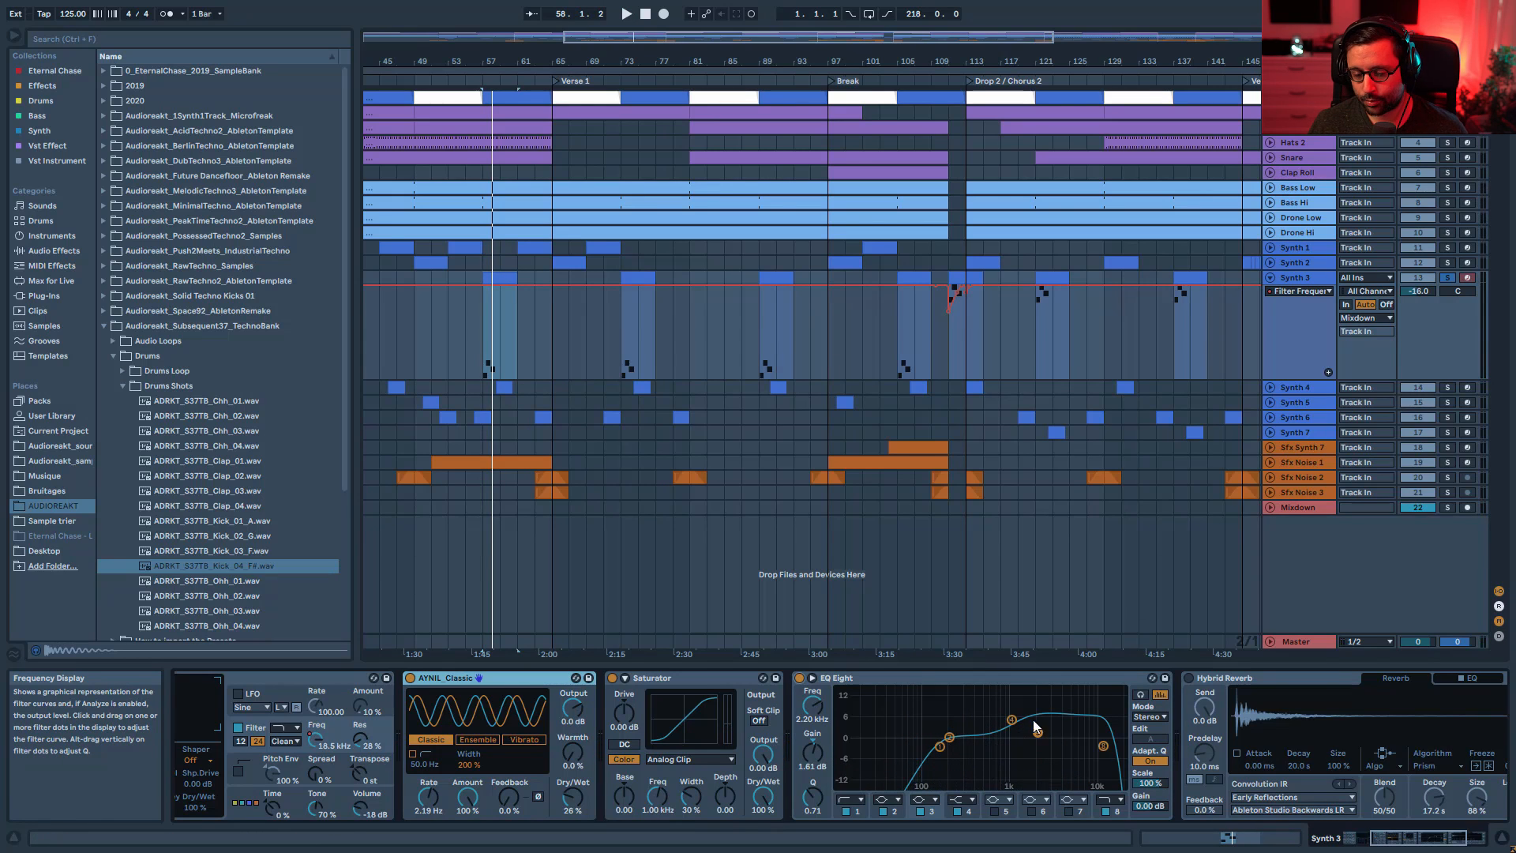
click(1407, 838)
drag(1406, 838, 1463, 841)
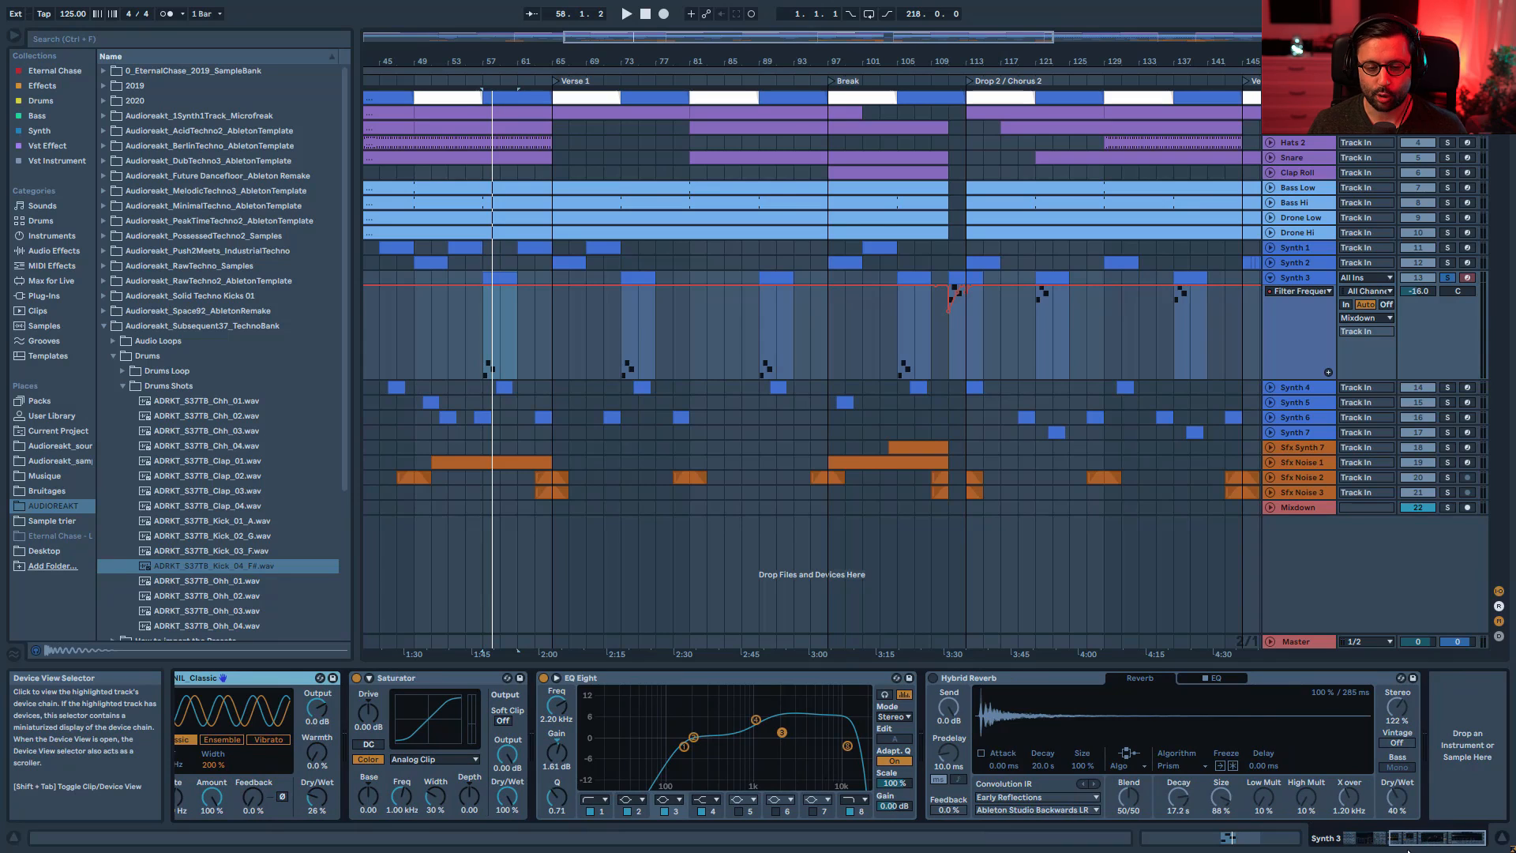
key(space)
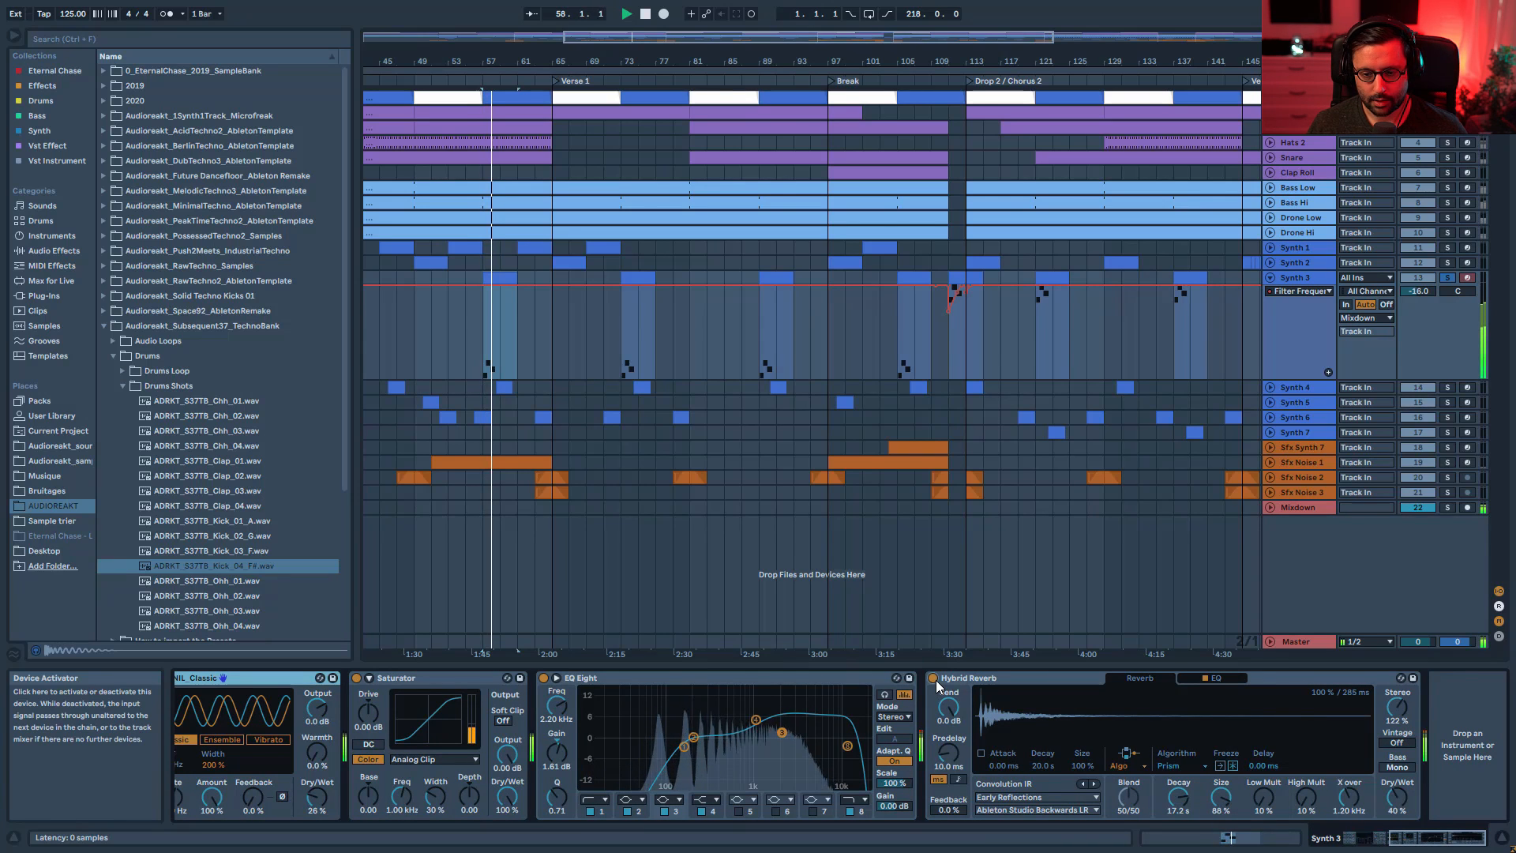
key(space)
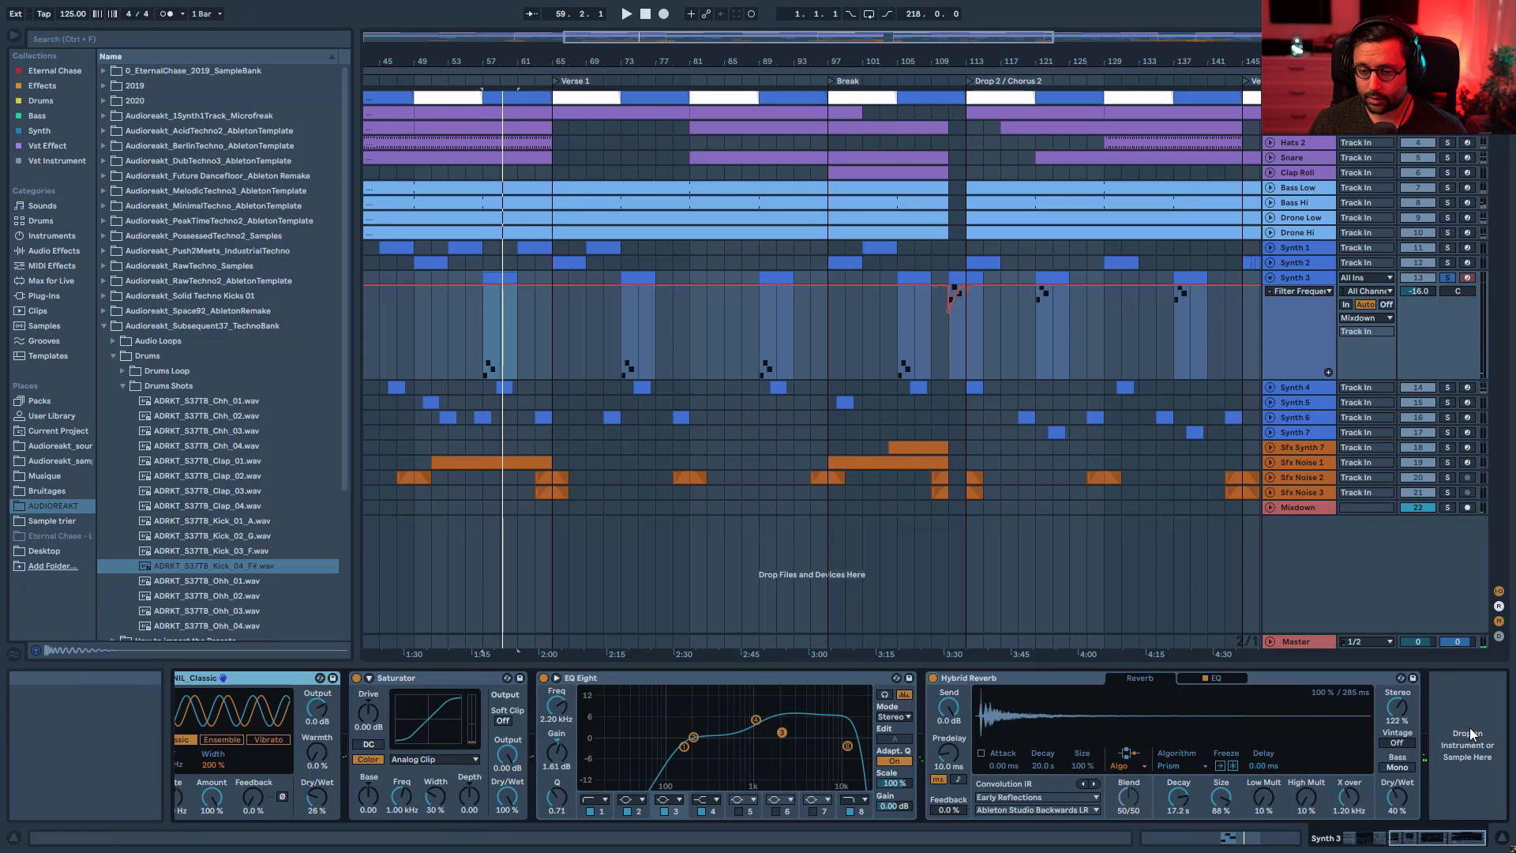
click(1487, 732)
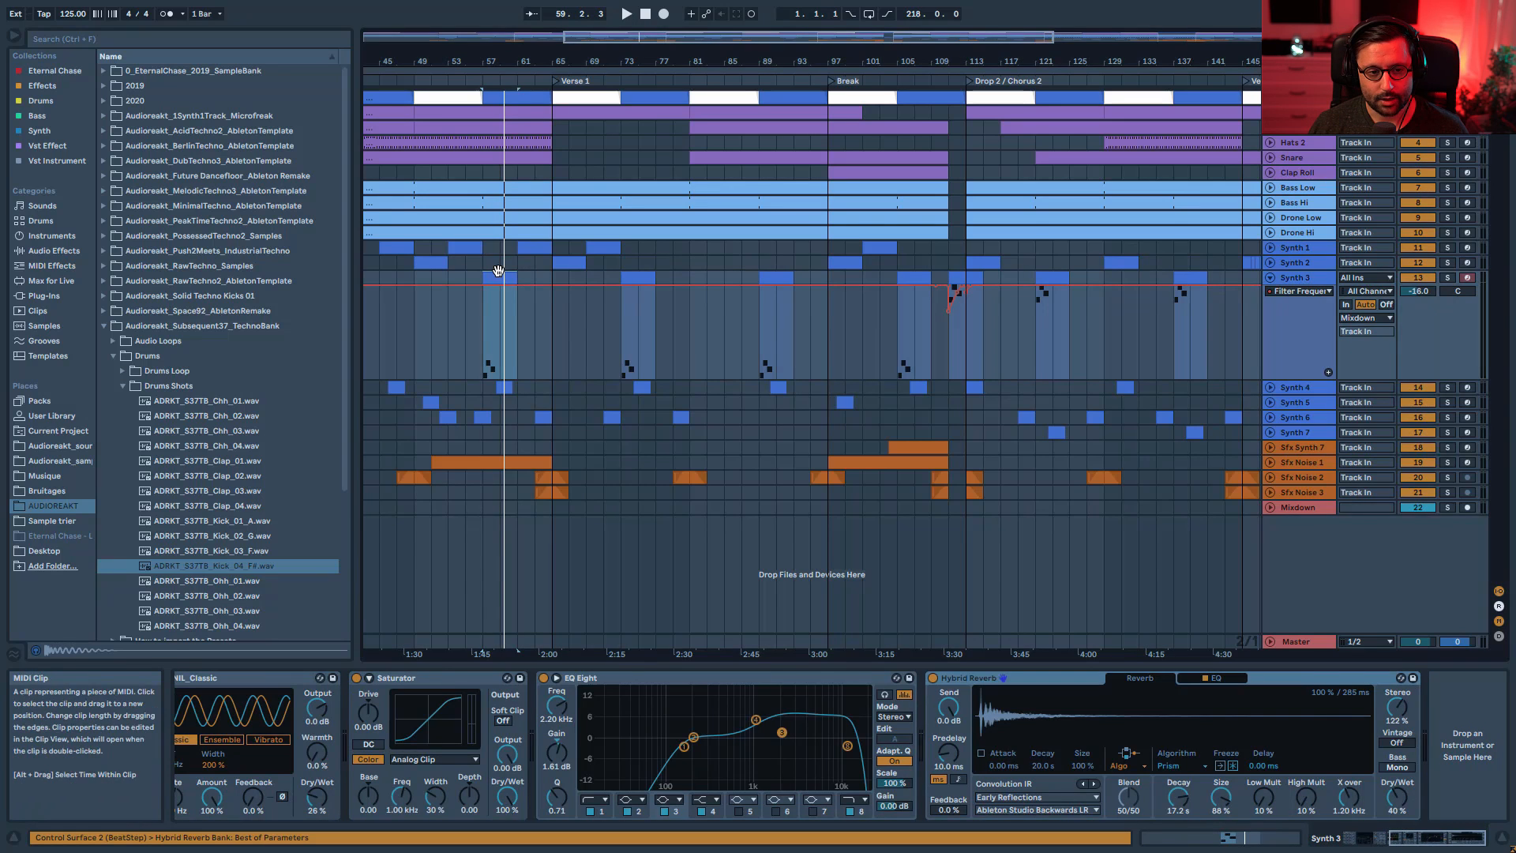
- Open the Synth 3 clip at bar 57 to view its MIDI notes and audition it with the full mix
double_click(498, 277)
click(575, 557)
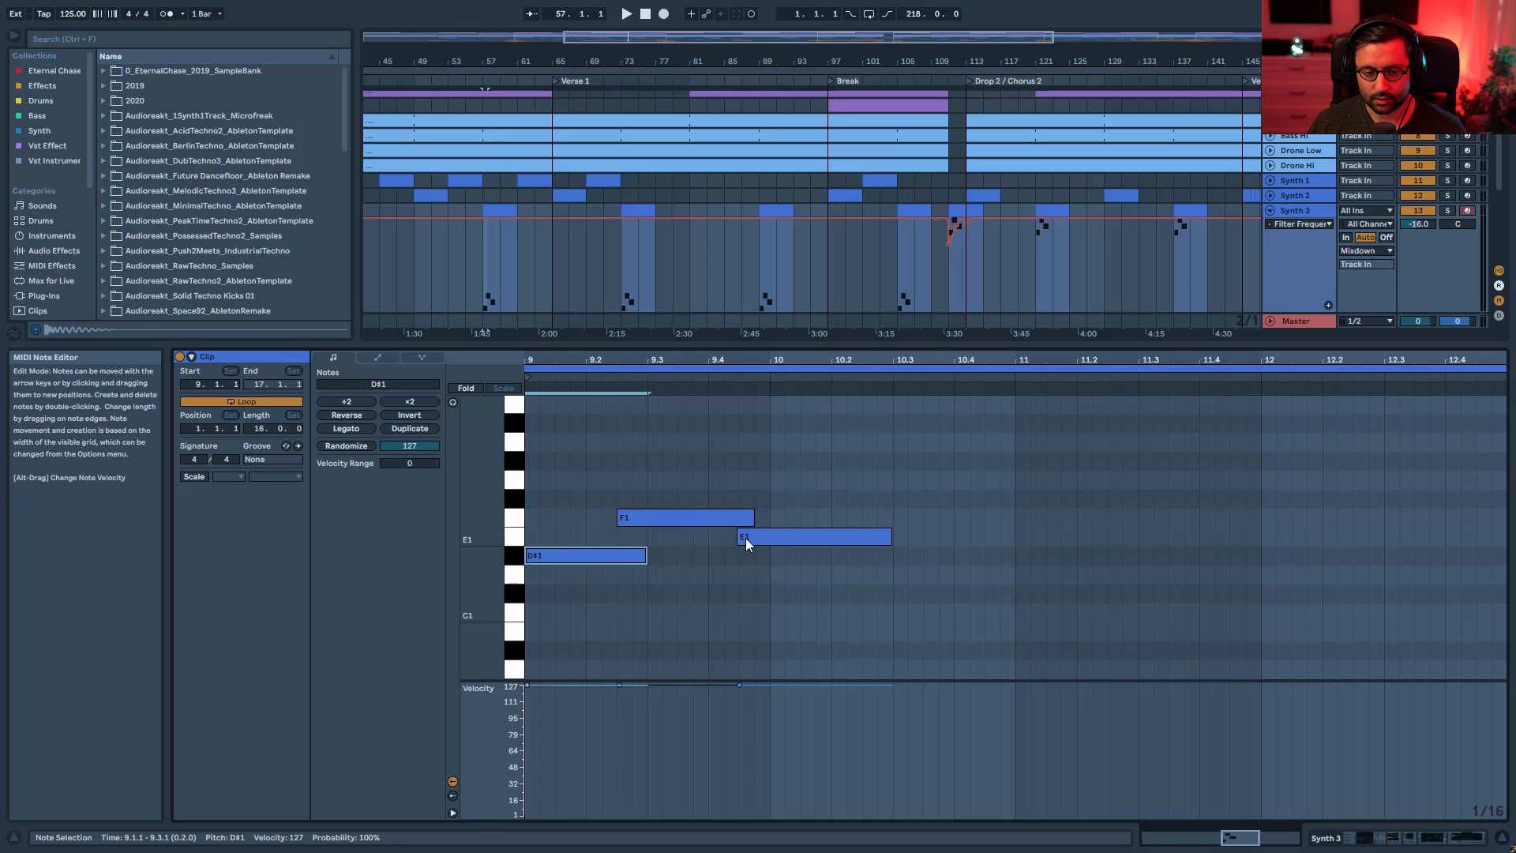
key(space)
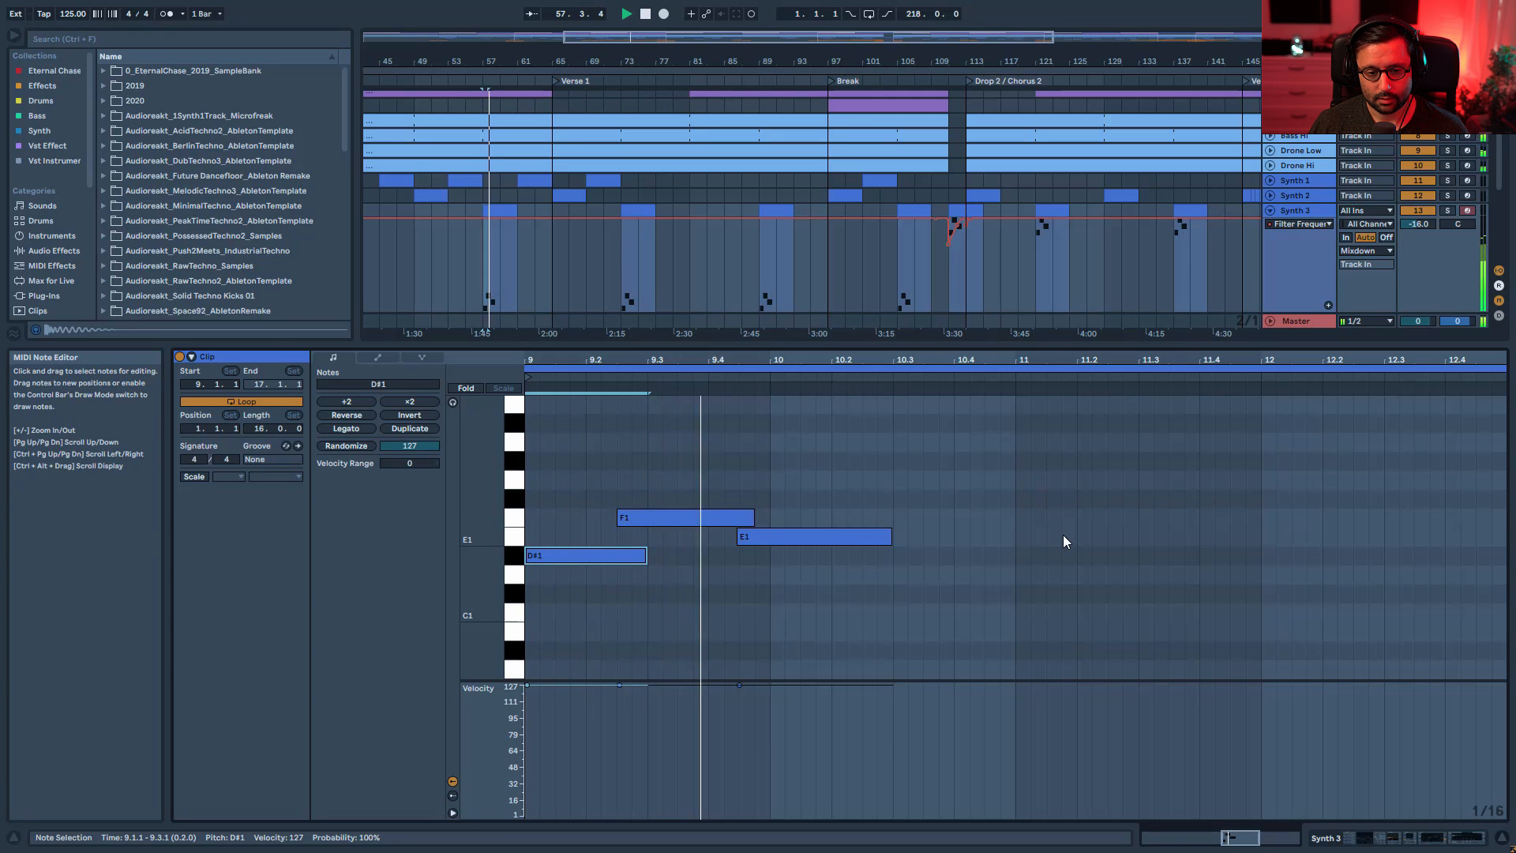
key(space)
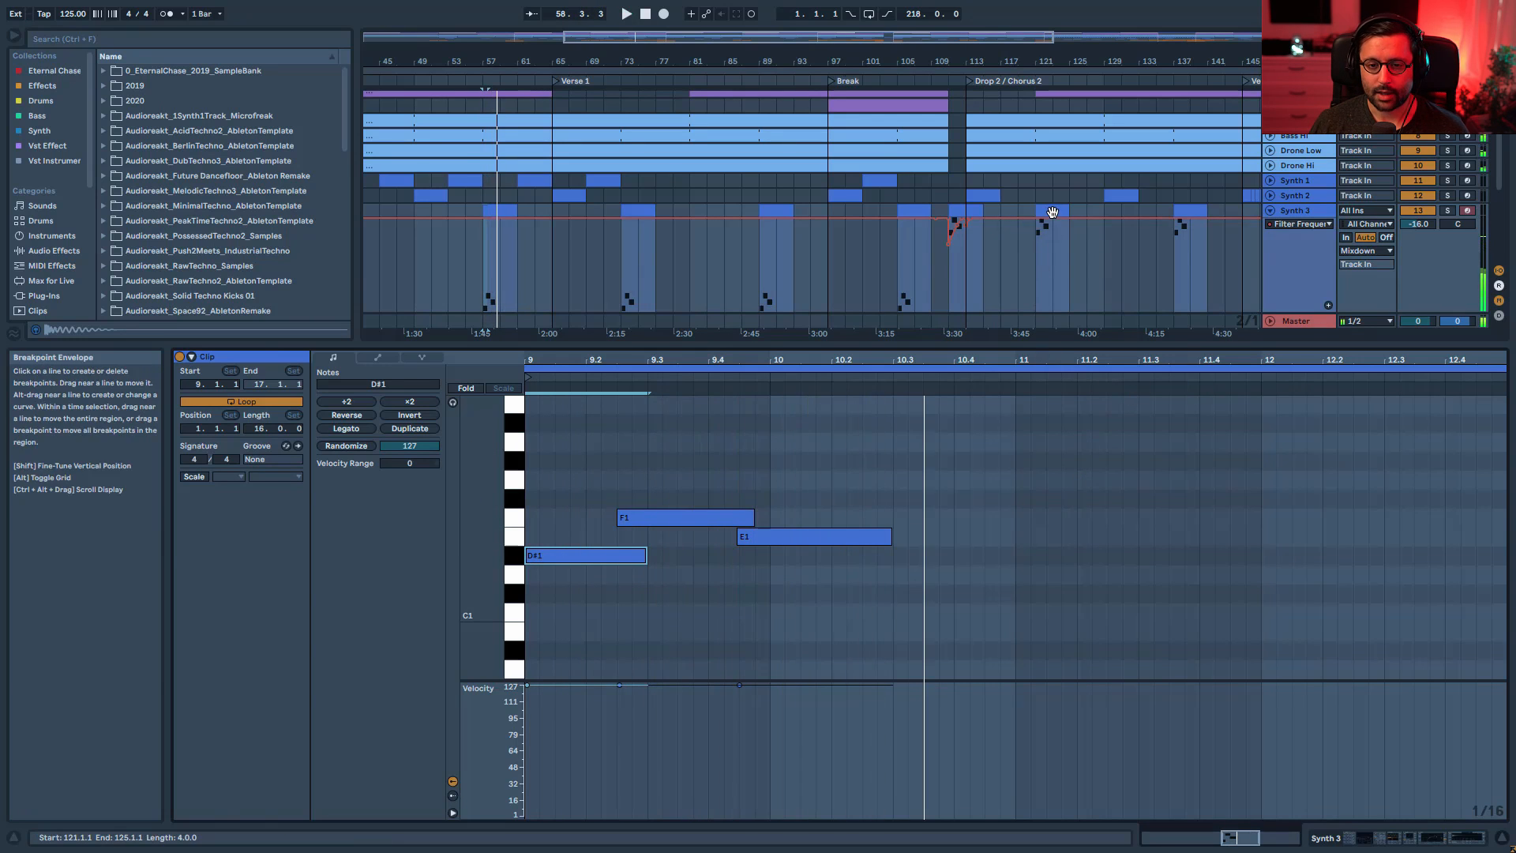
- Open the Synth 3 clip at bar 121 and audition its notes, then collapse the Synth 3 track lane
key(ctrl+a)
key(shift+Up)
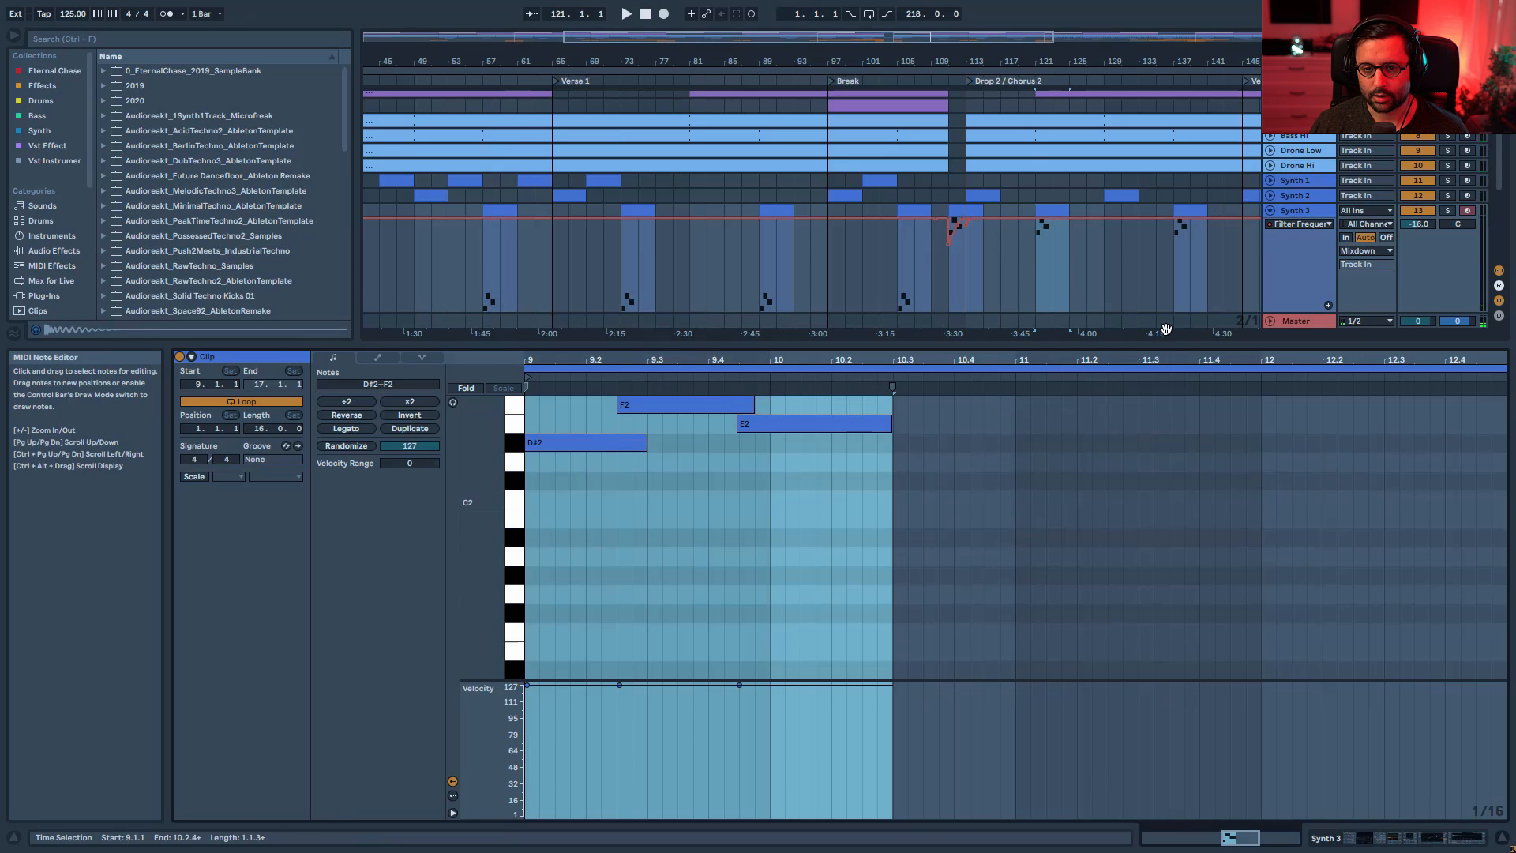
click(1052, 261)
key(space)
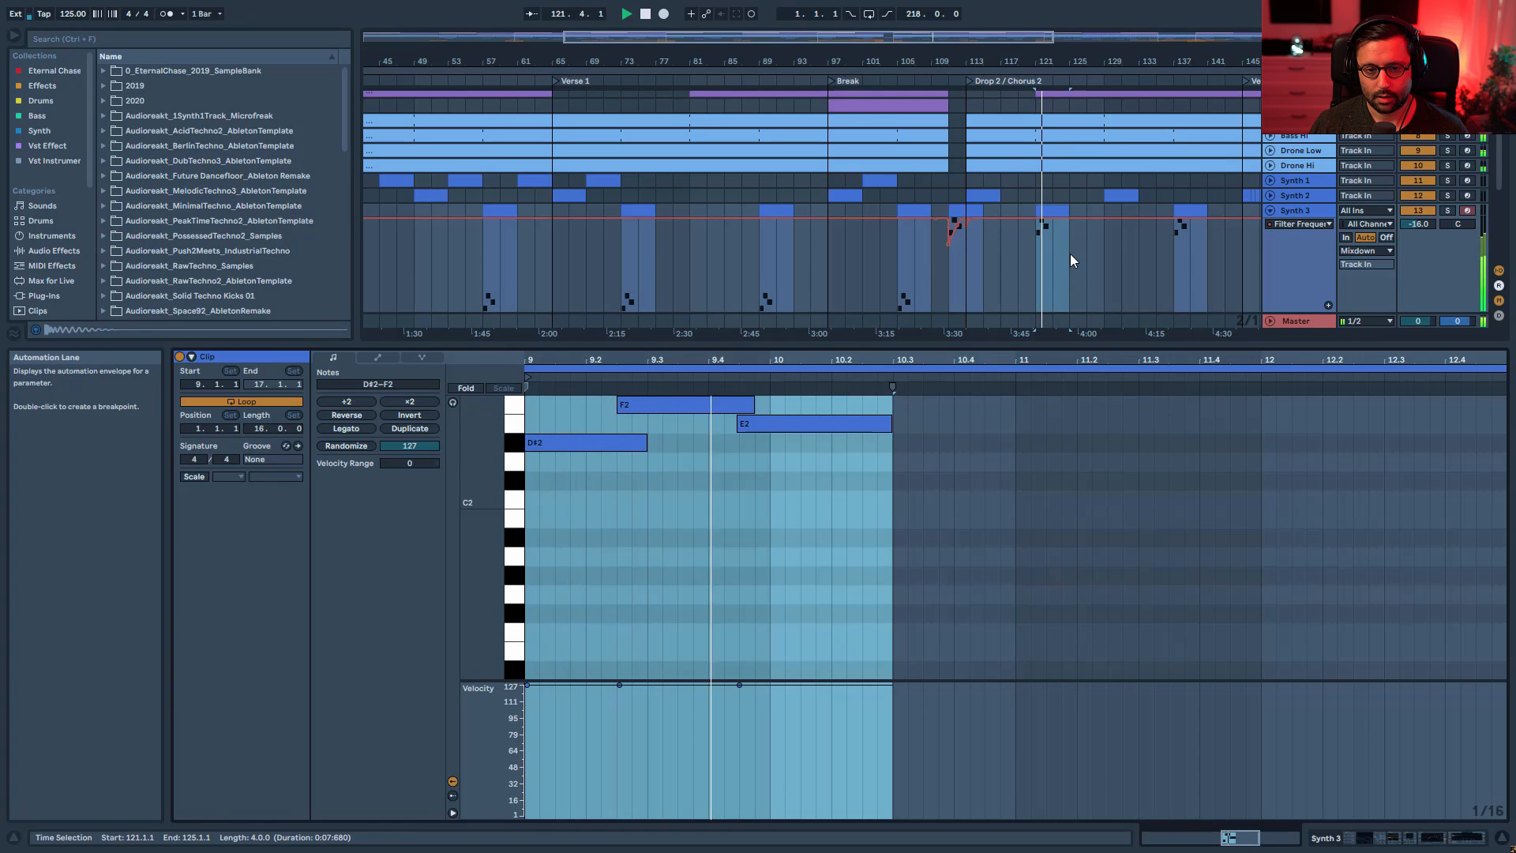
key(space)
scroll(954, 225, down, 2)
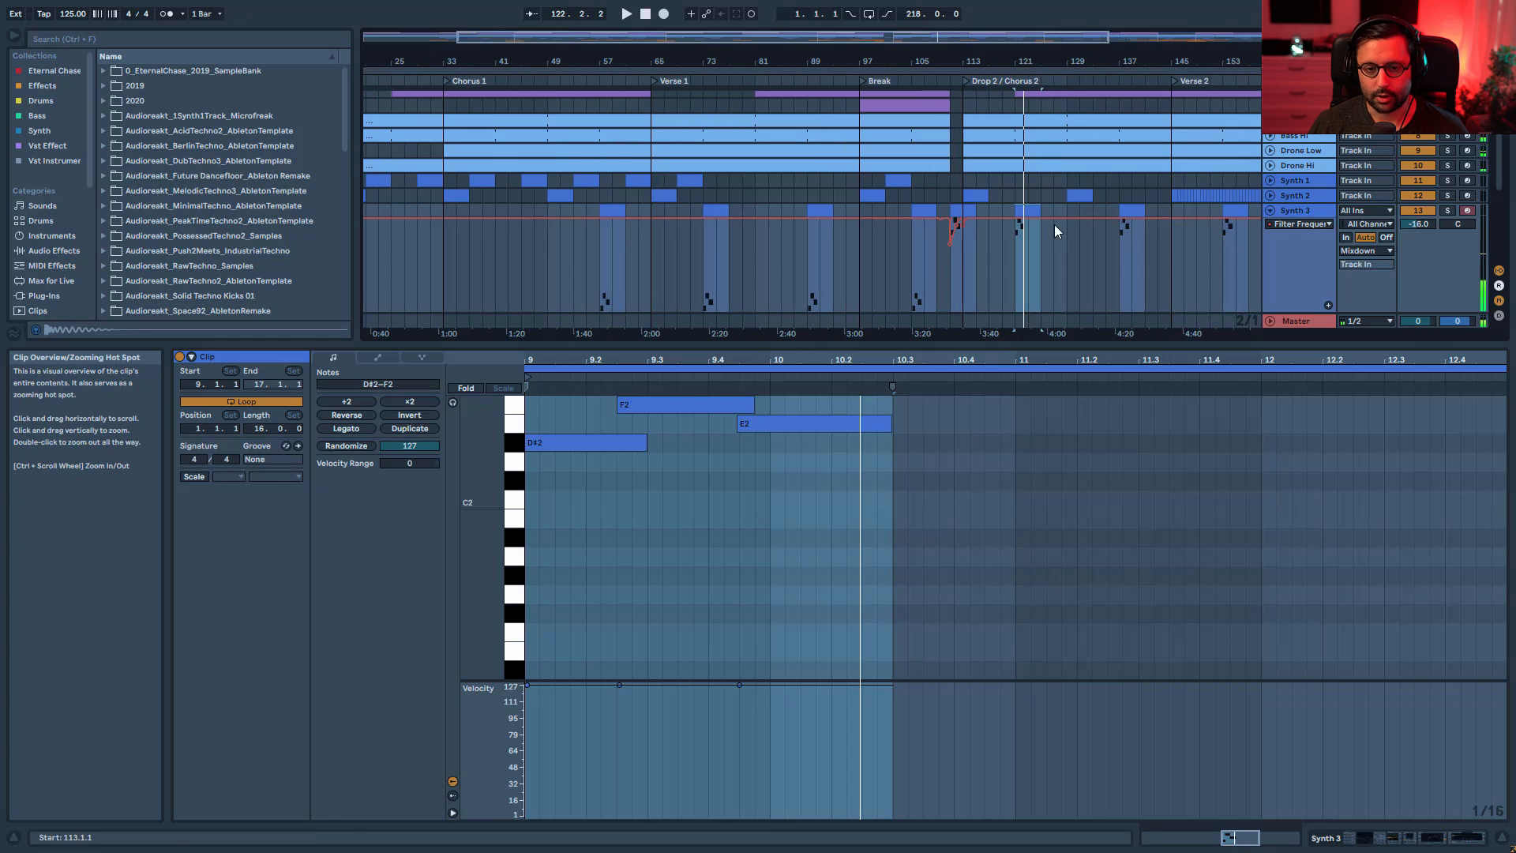
click(1270, 211)
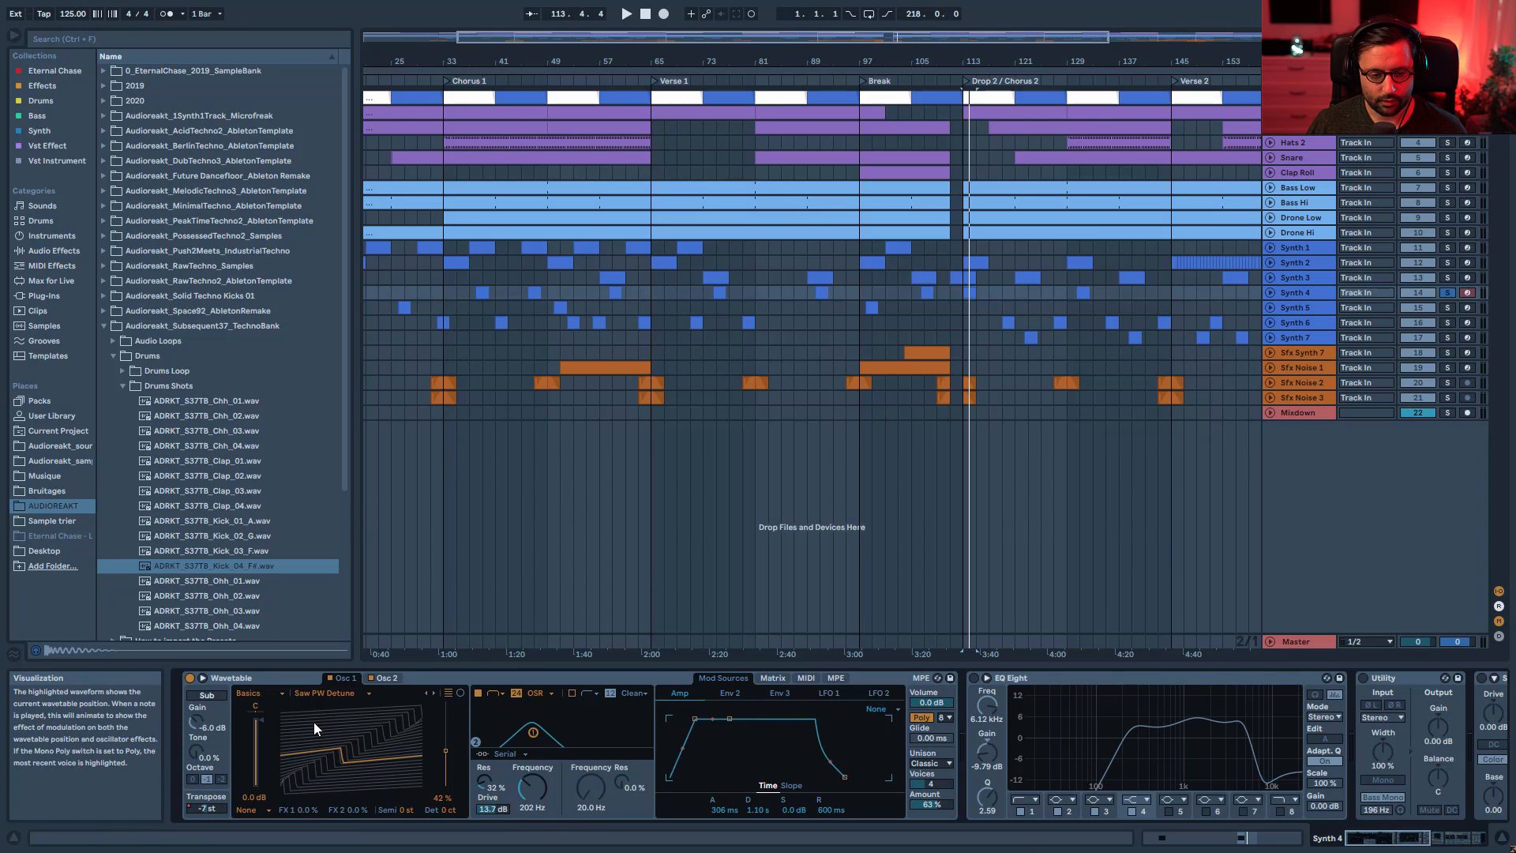
- Inspect both oscillators and the unison settings of Synth 4's Wavetable and audition the clip at bar 113
click(386, 679)
click(347, 678)
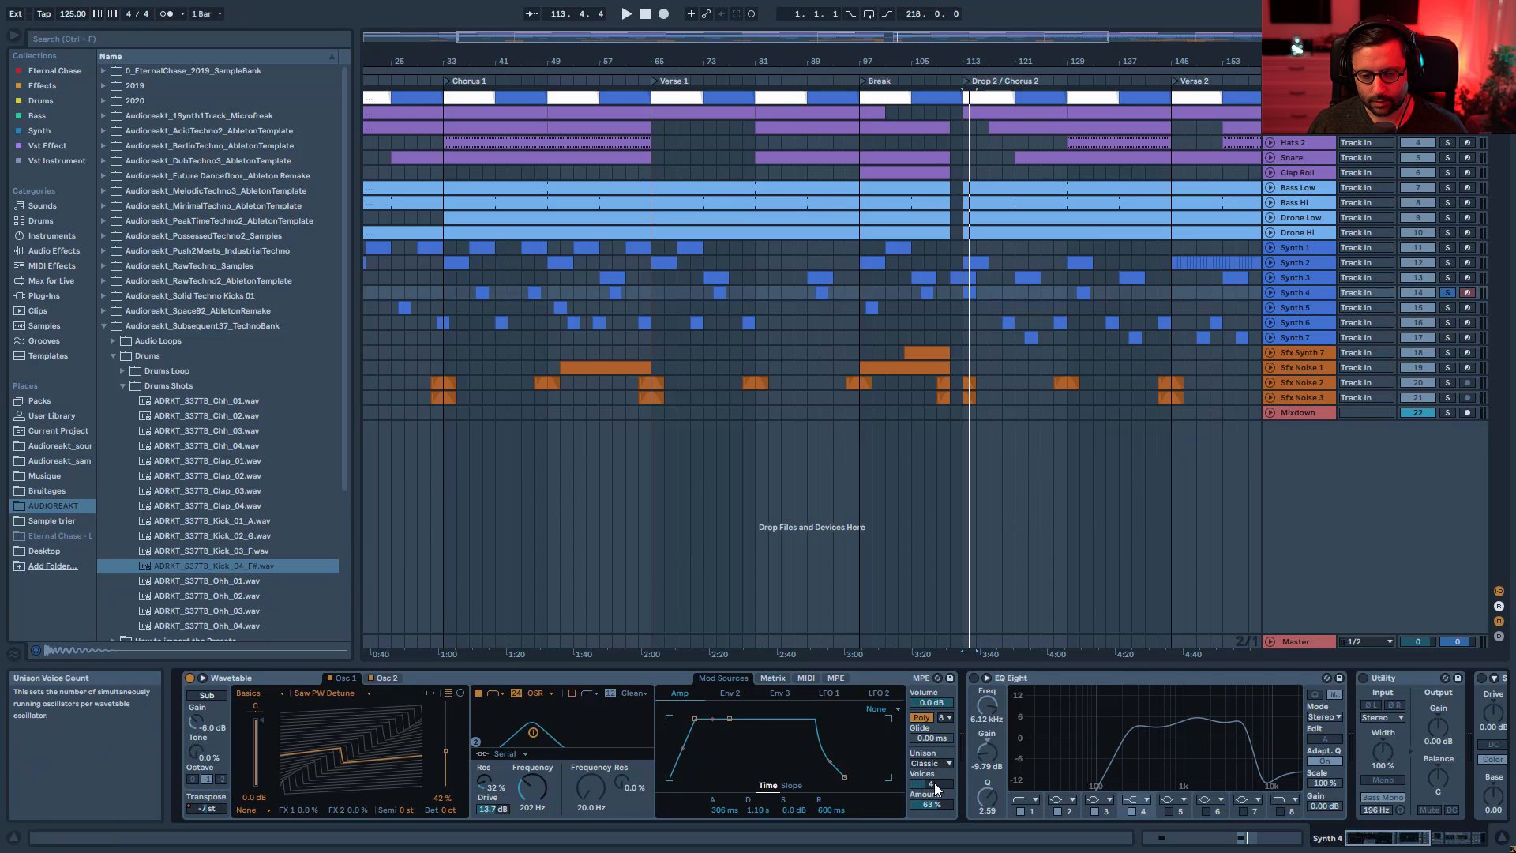
key(space)
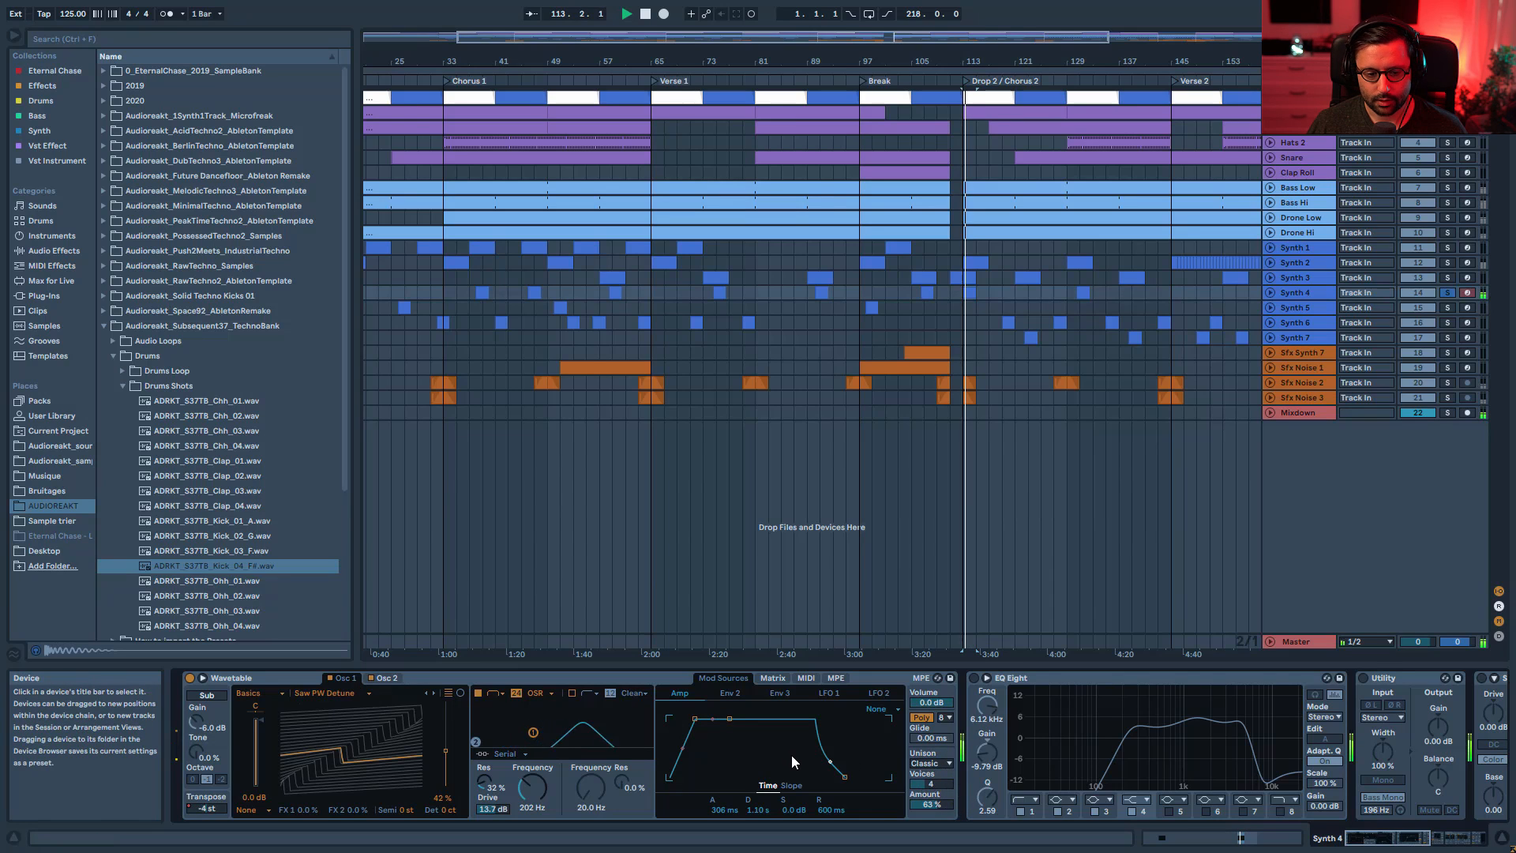
key(space)
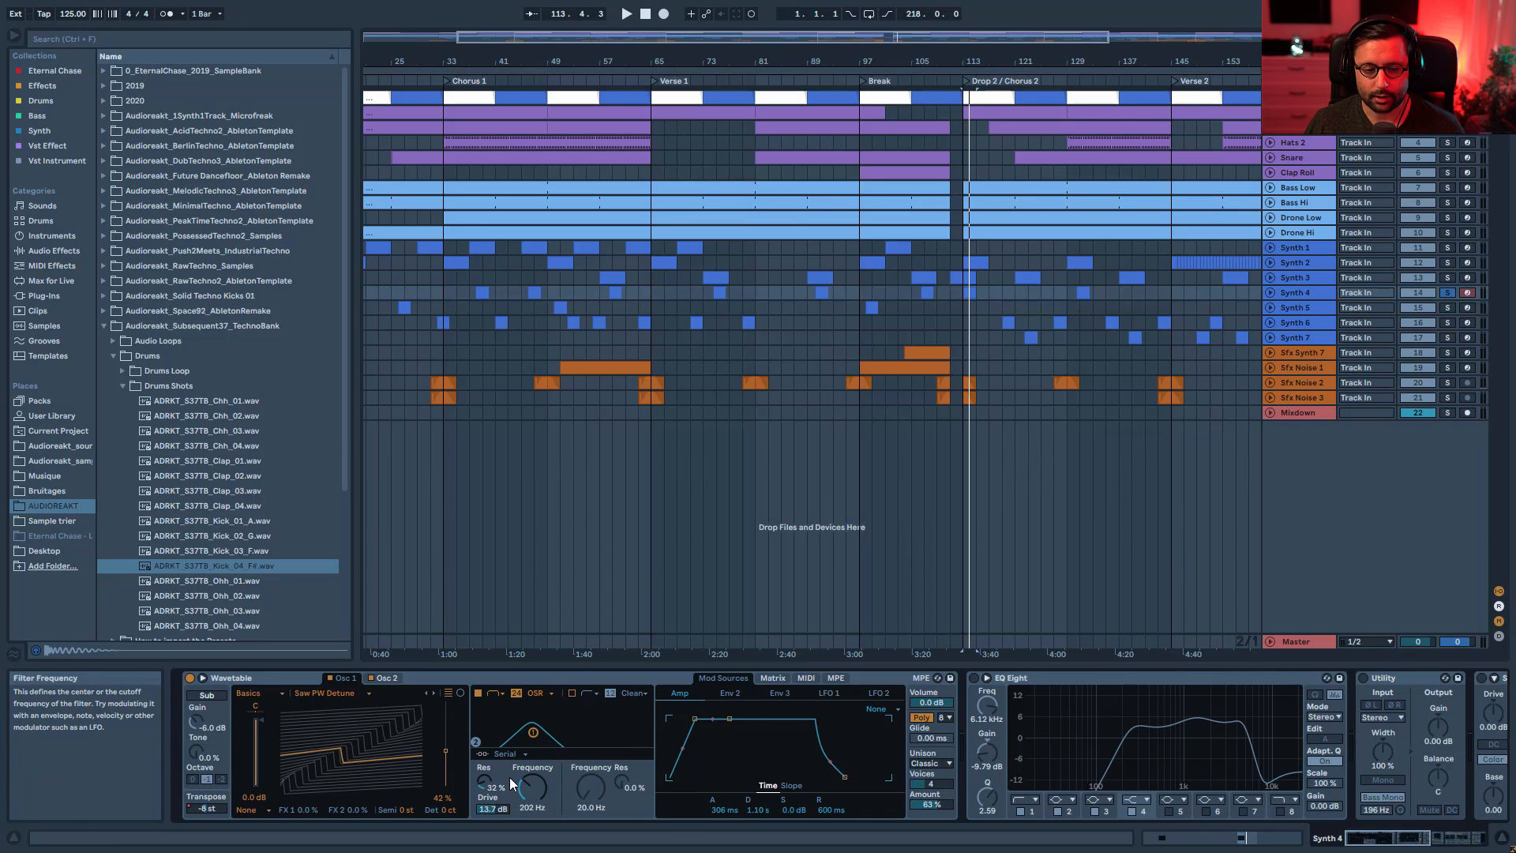
- Try the Clean circuit on Wavetable's first filter, undo it back to OSR, and audition Synth 4 with each
click(478, 694)
click(505, 708)
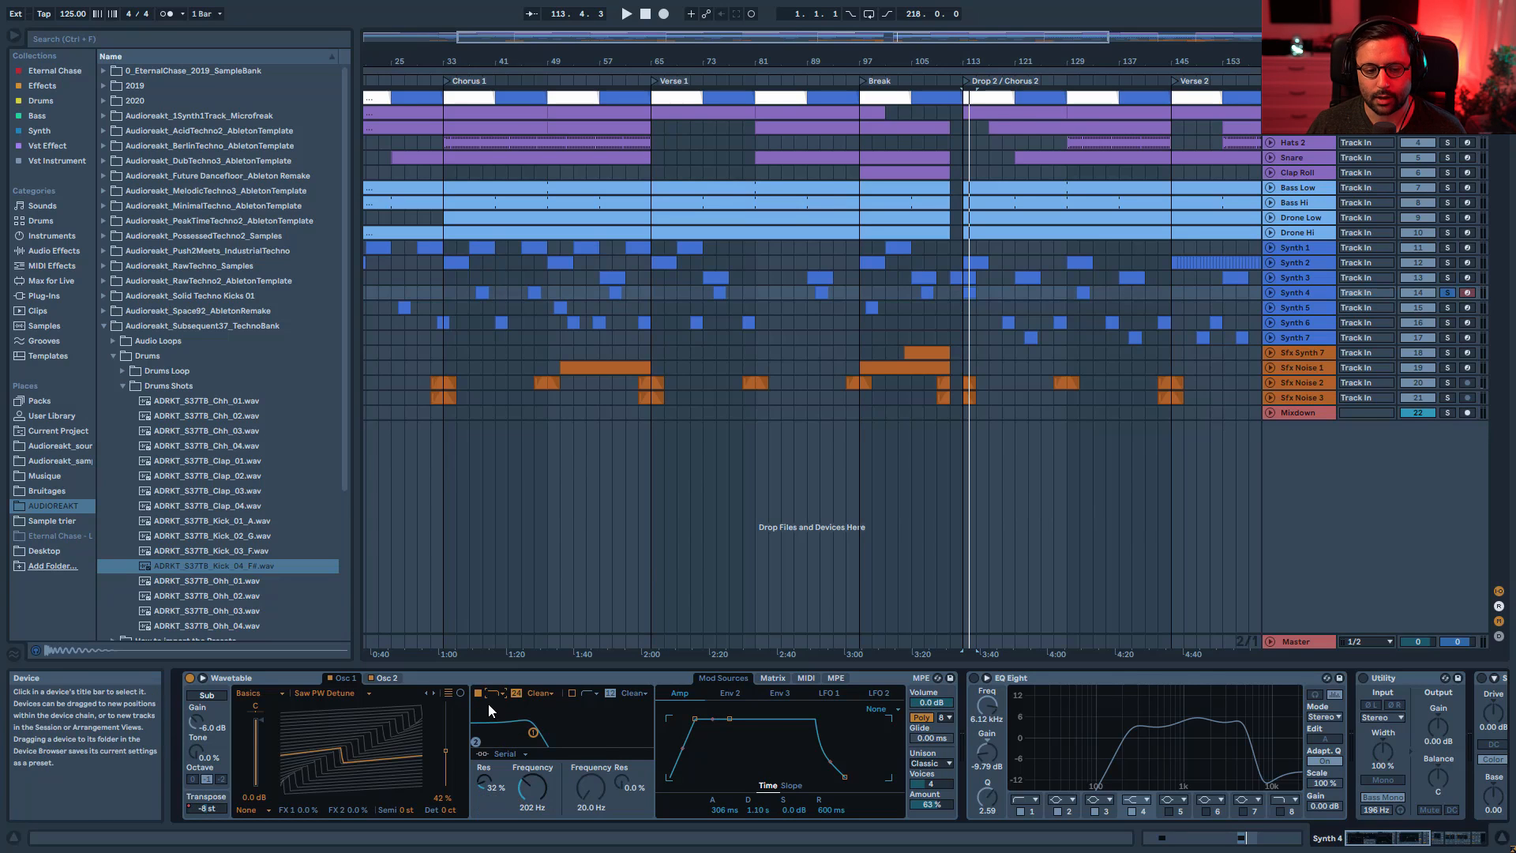
key(space)
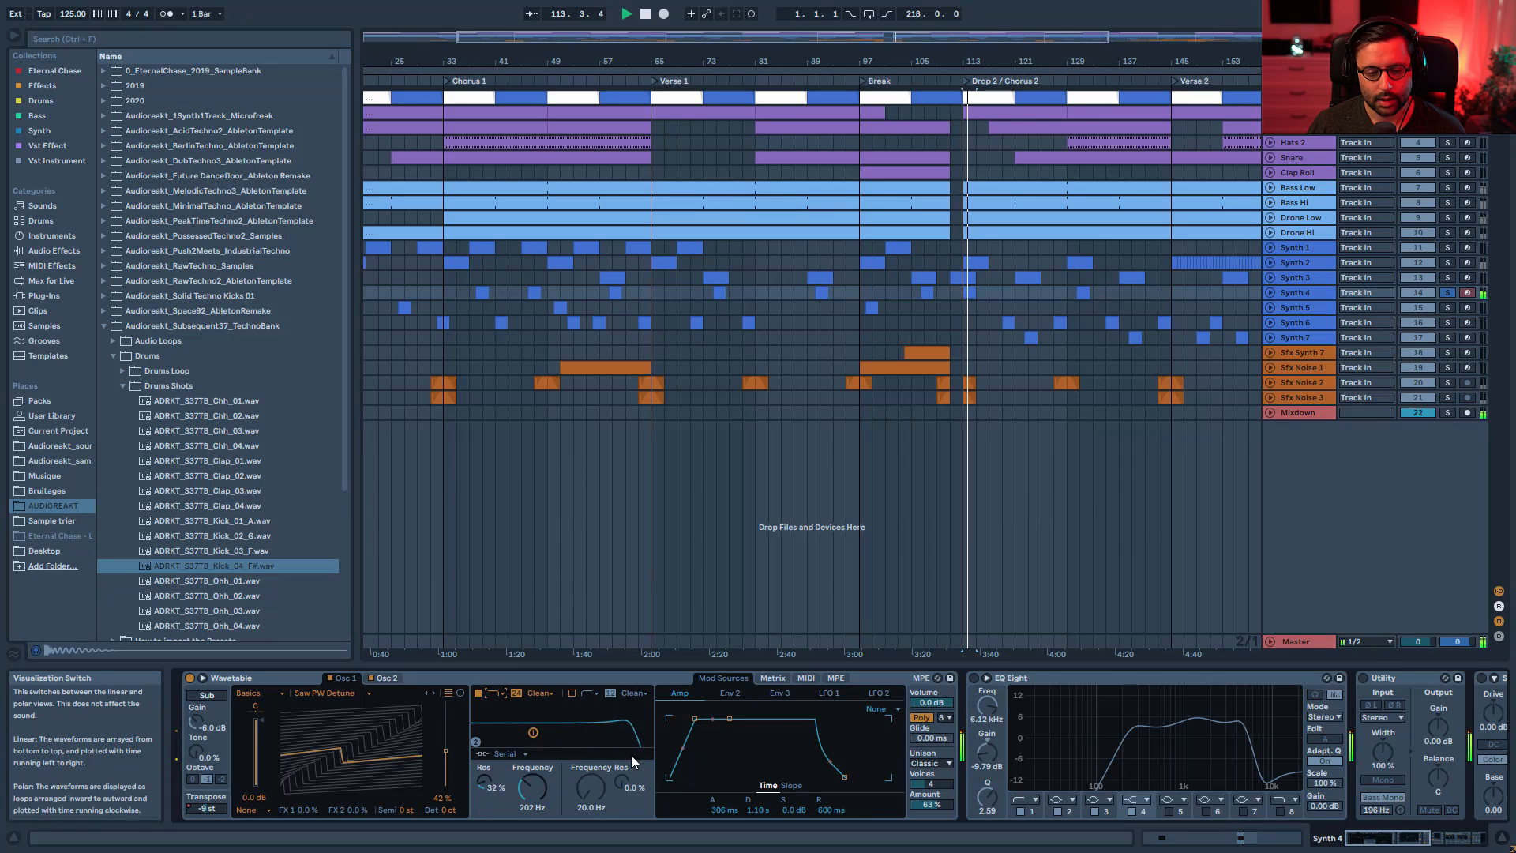
key(ctrl+z)
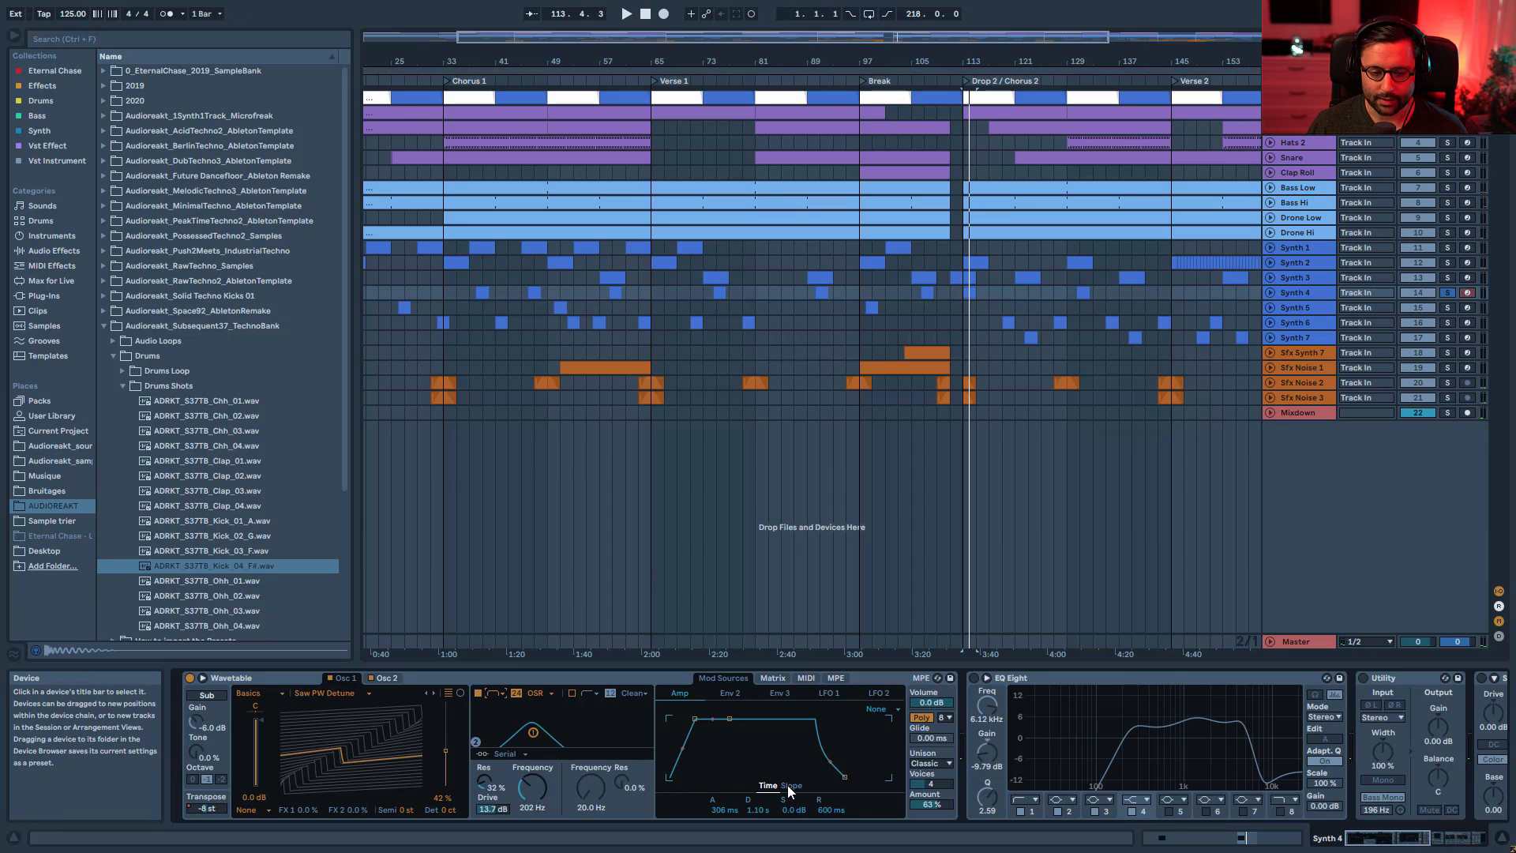
key(space)
key(space)
- Check the Env 2 modulation of Filter 1 Freq in Wavetable's matrix and audition Synth 4 with the Env 2 envelope shown
click(774, 679)
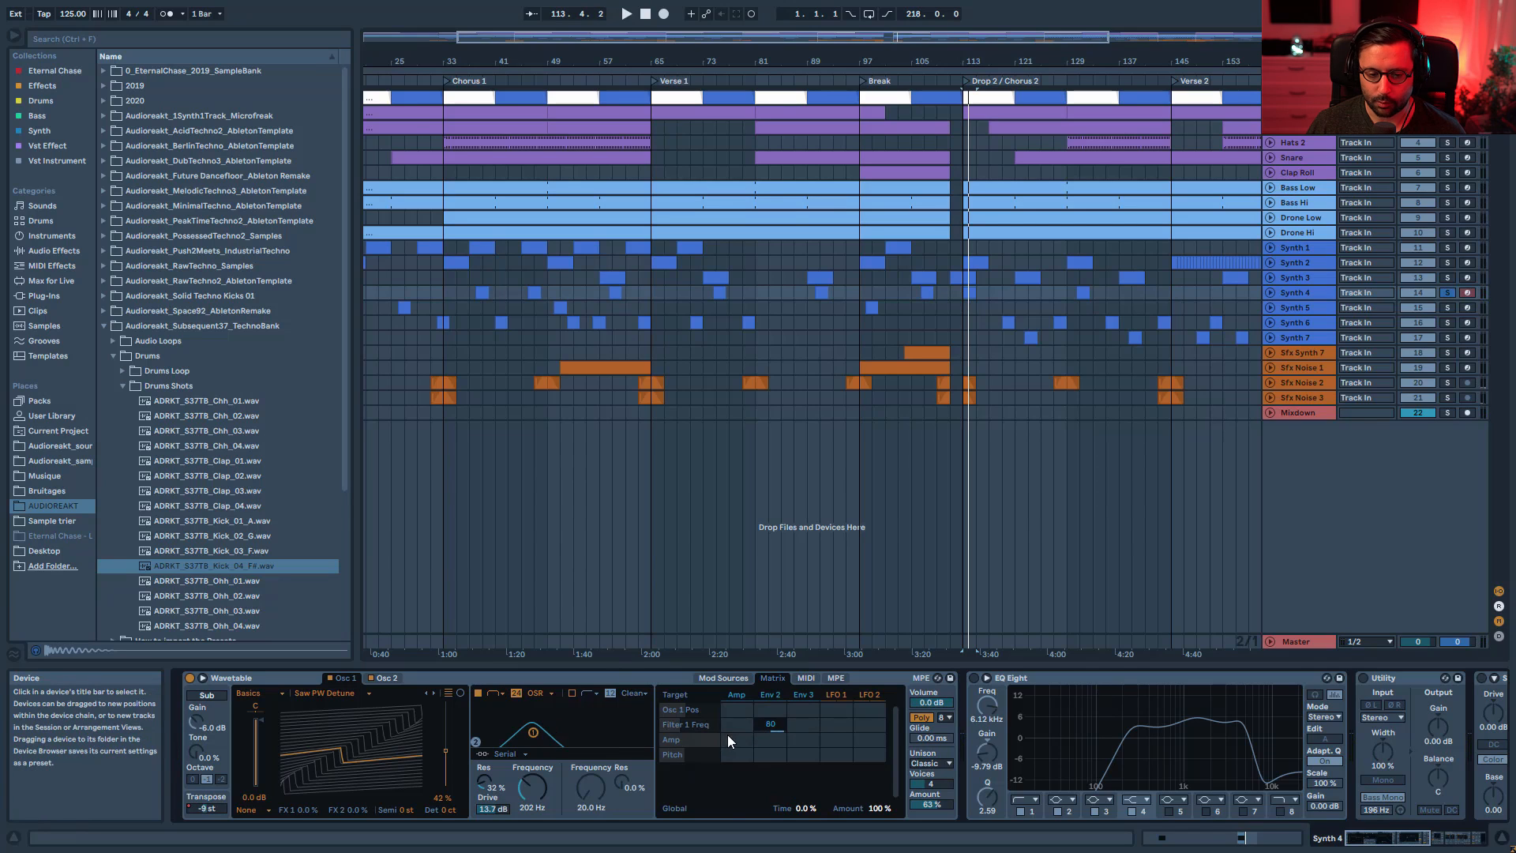
click(769, 695)
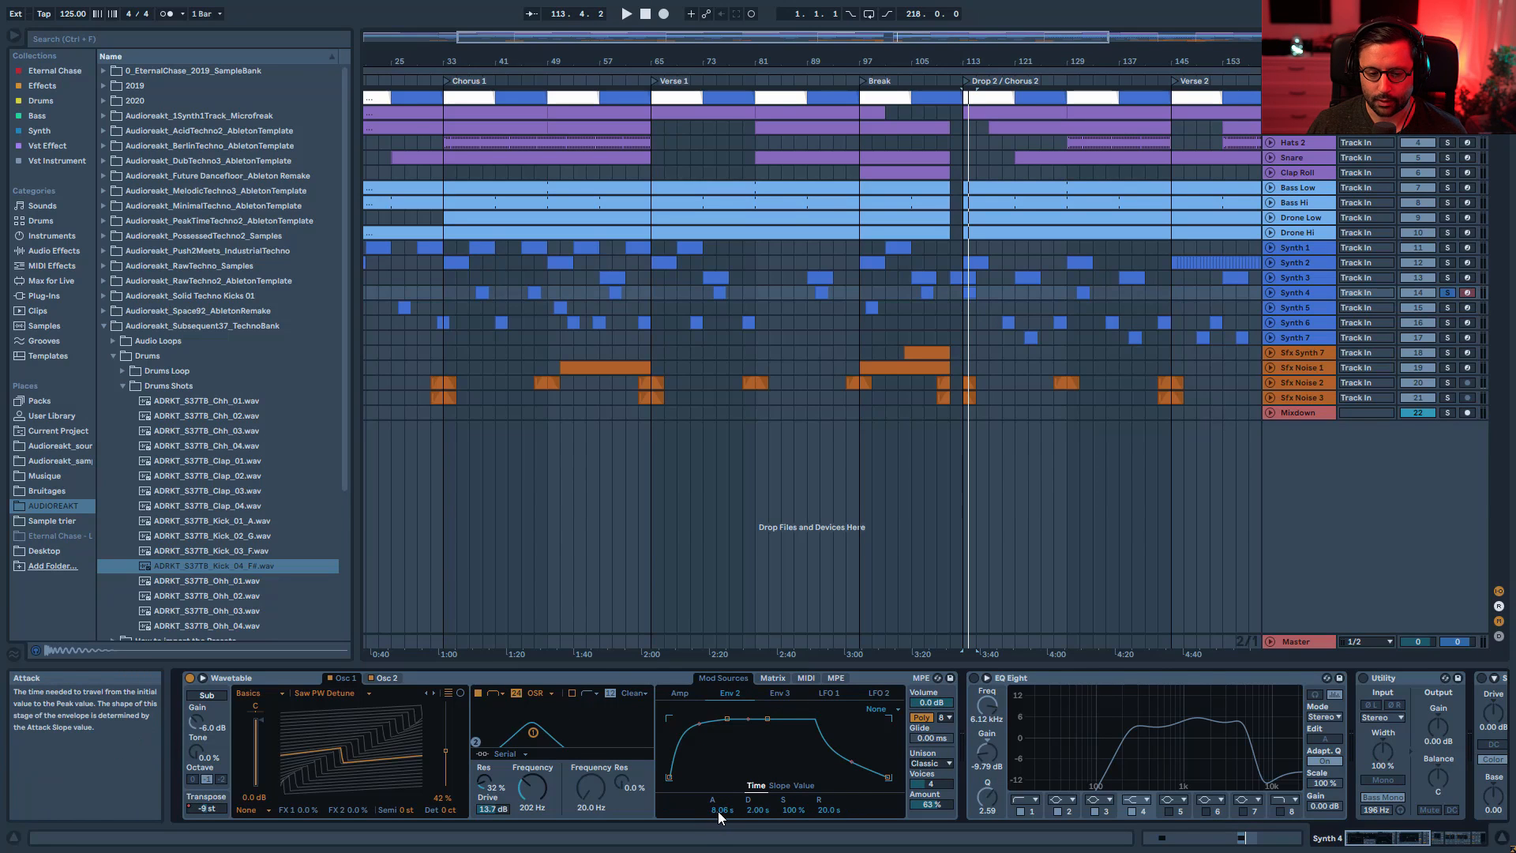
key(space)
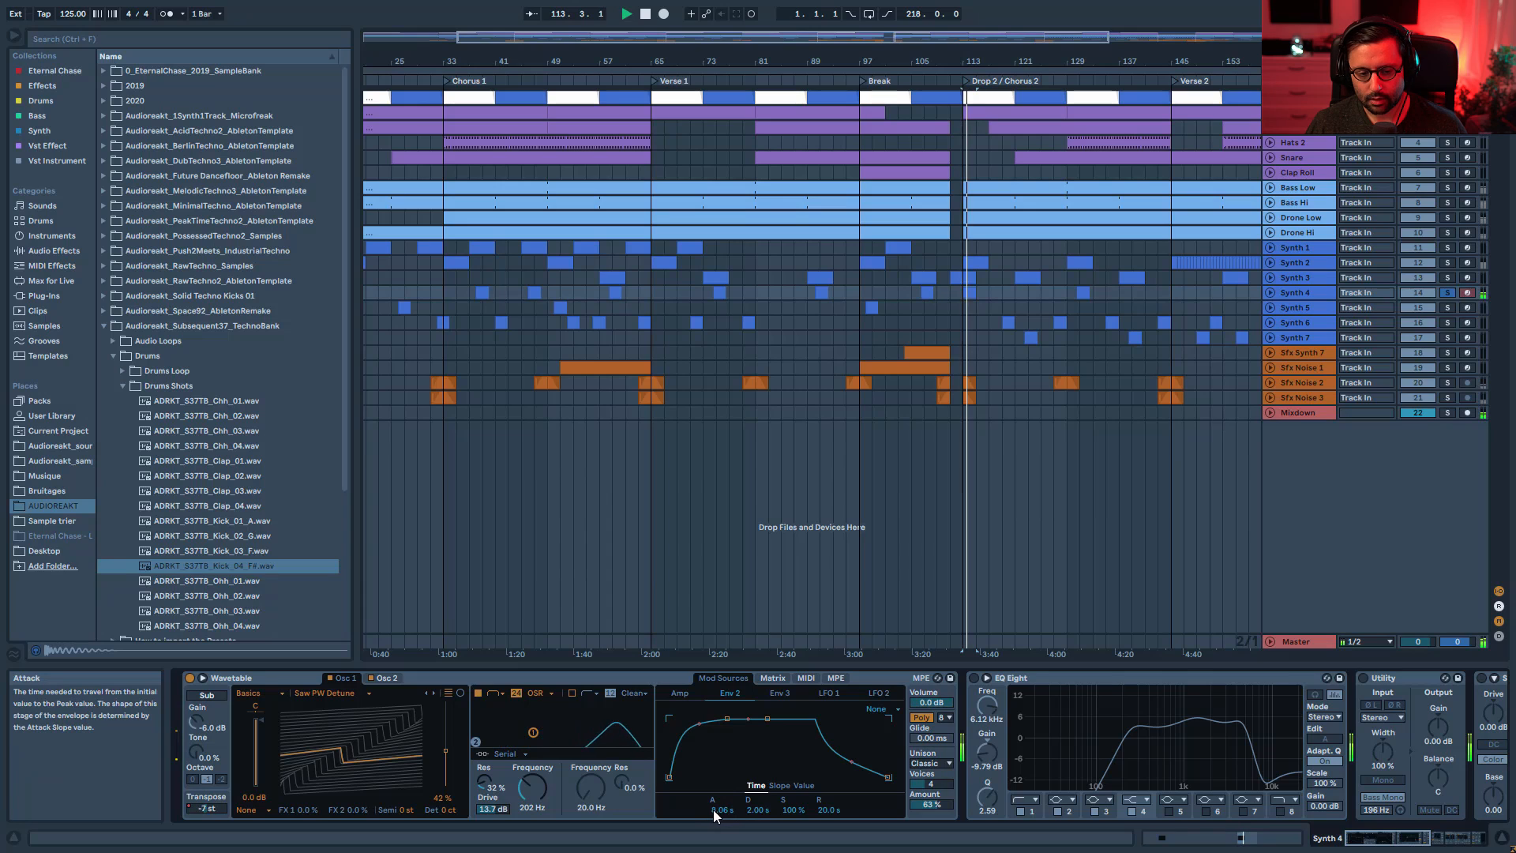
key(space)
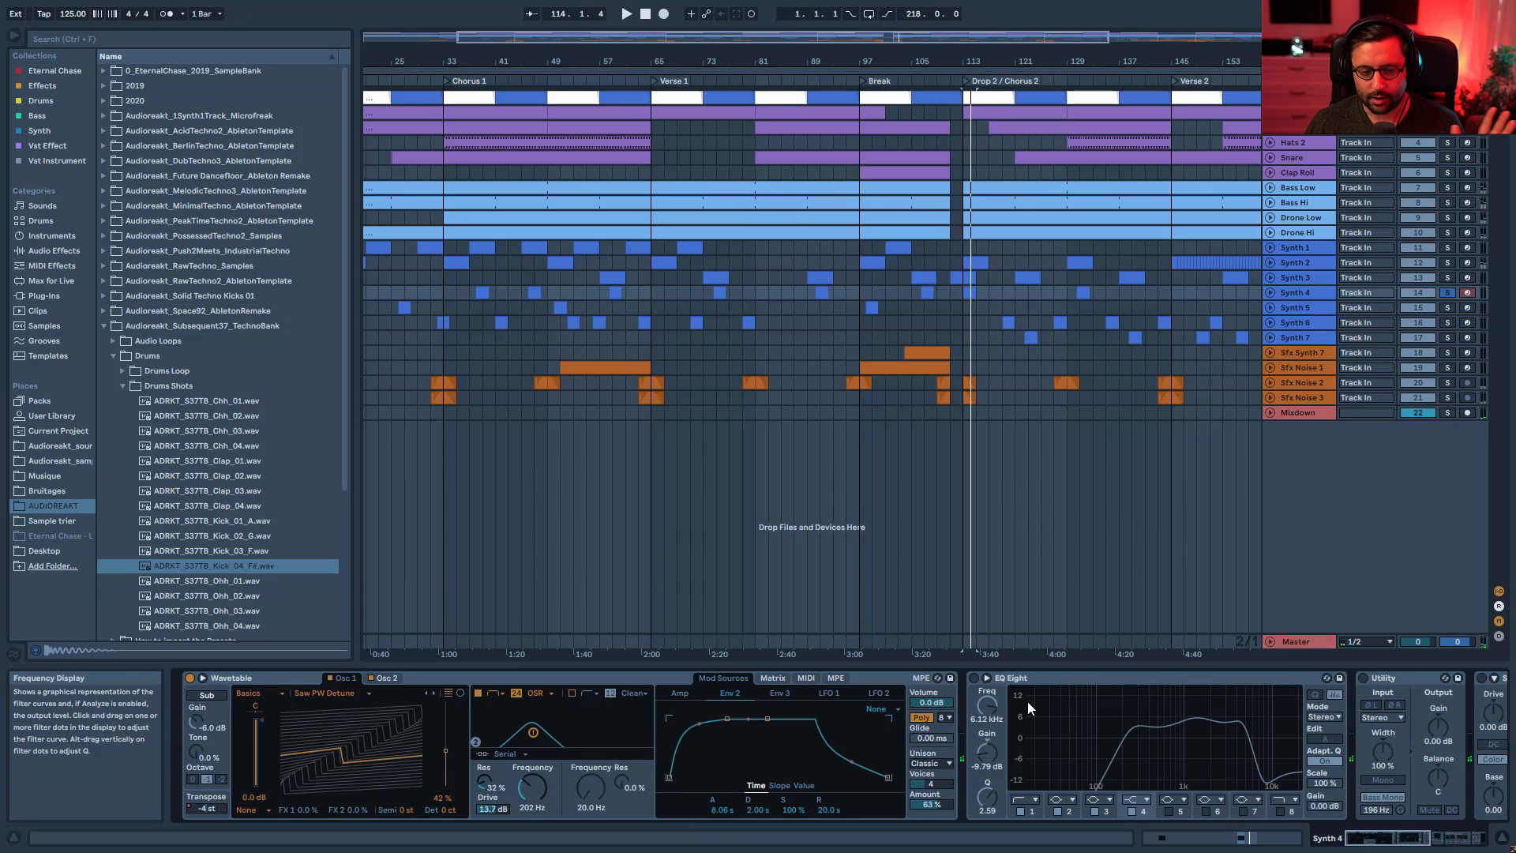
- Audition Synth 4 with Wavetable's Amp envelope shown, and check the note in its clip at bar 113
click(679, 692)
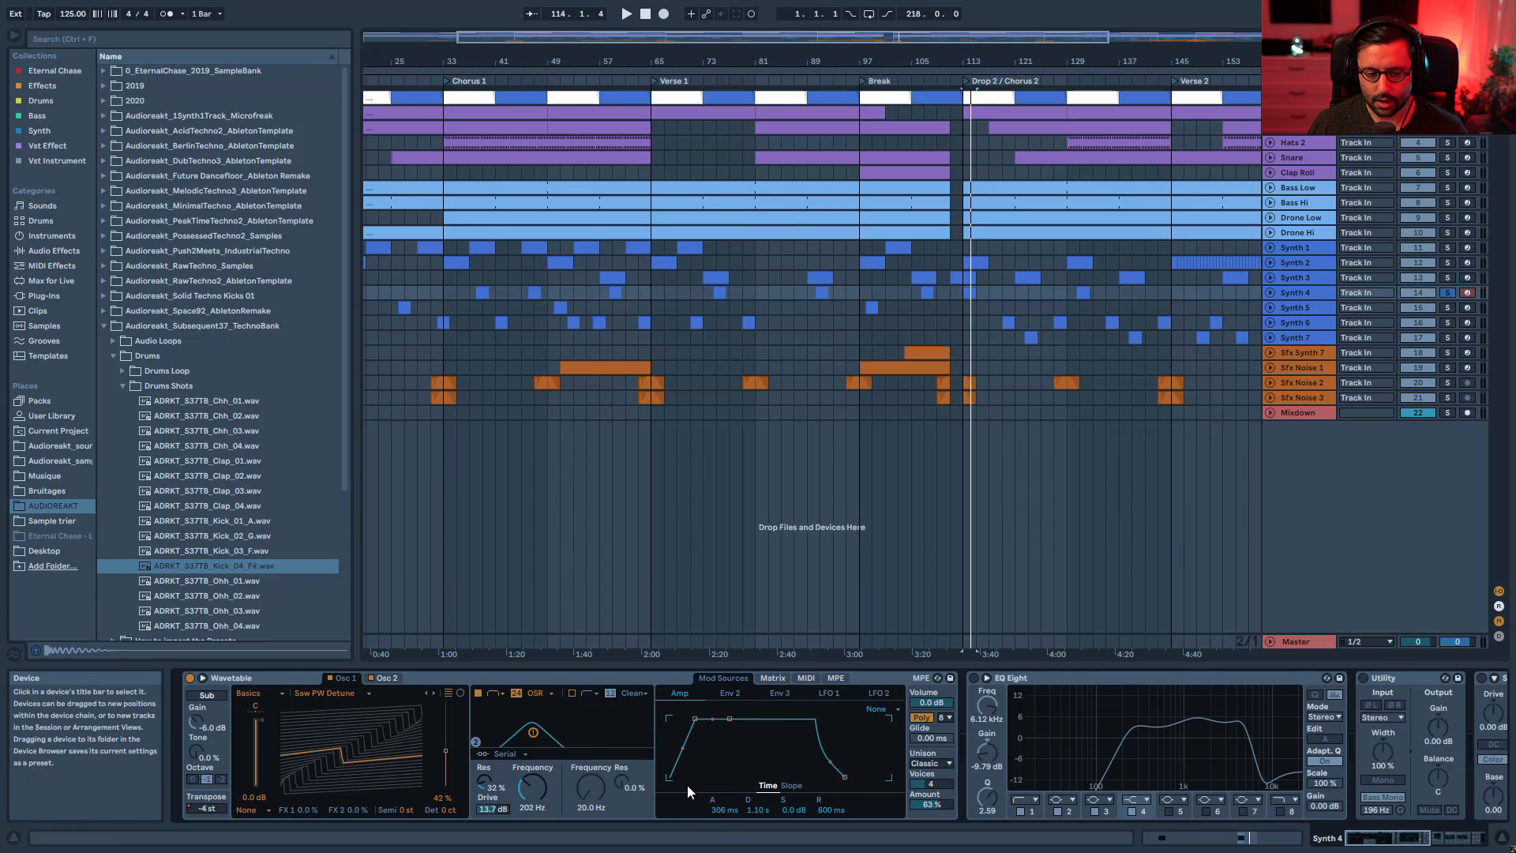
key(space)
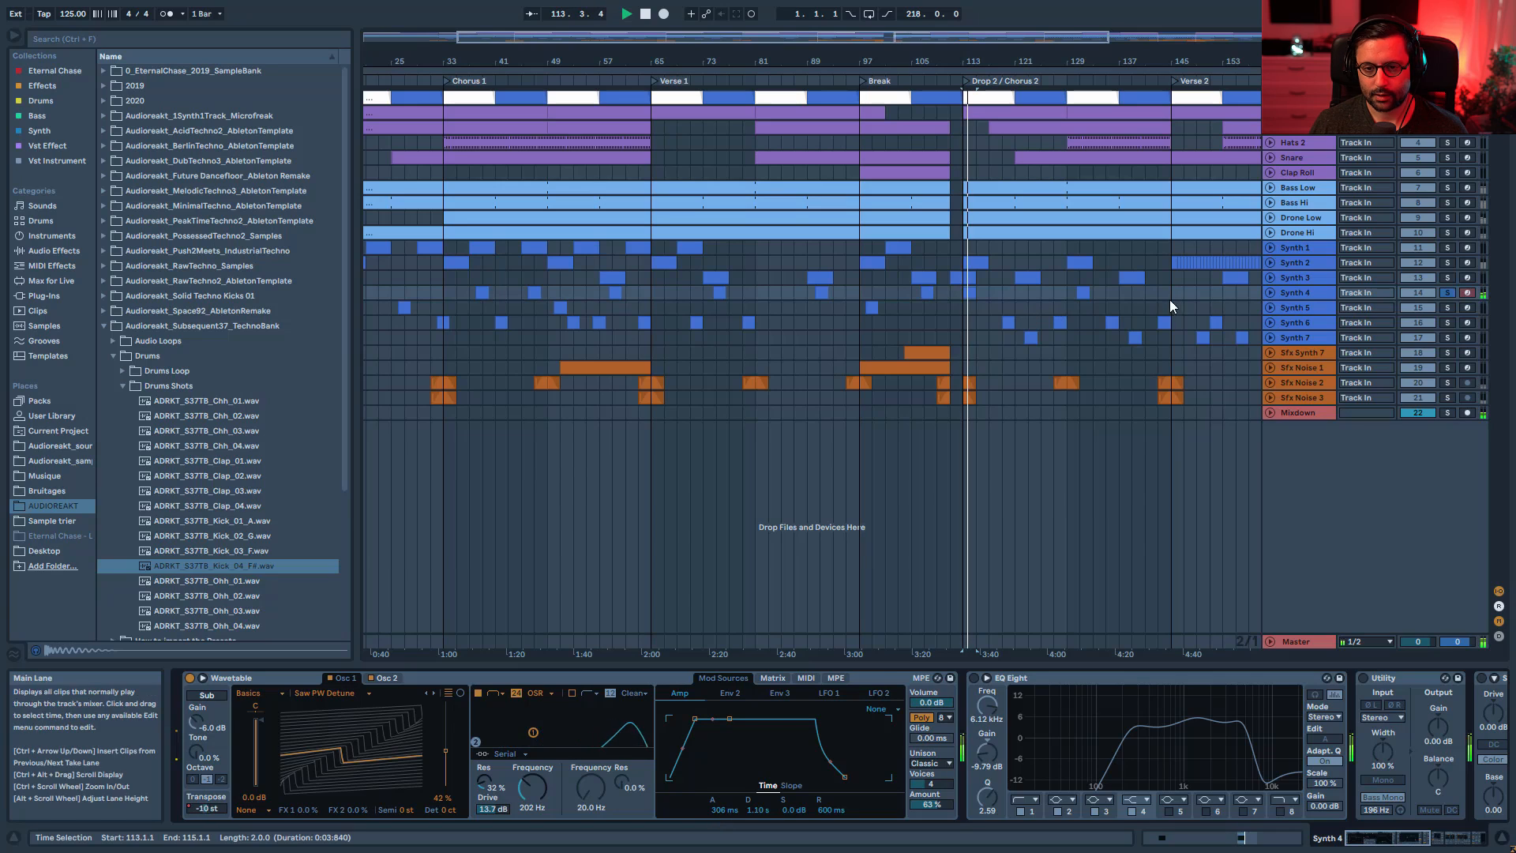
key(space)
double_click(969, 291)
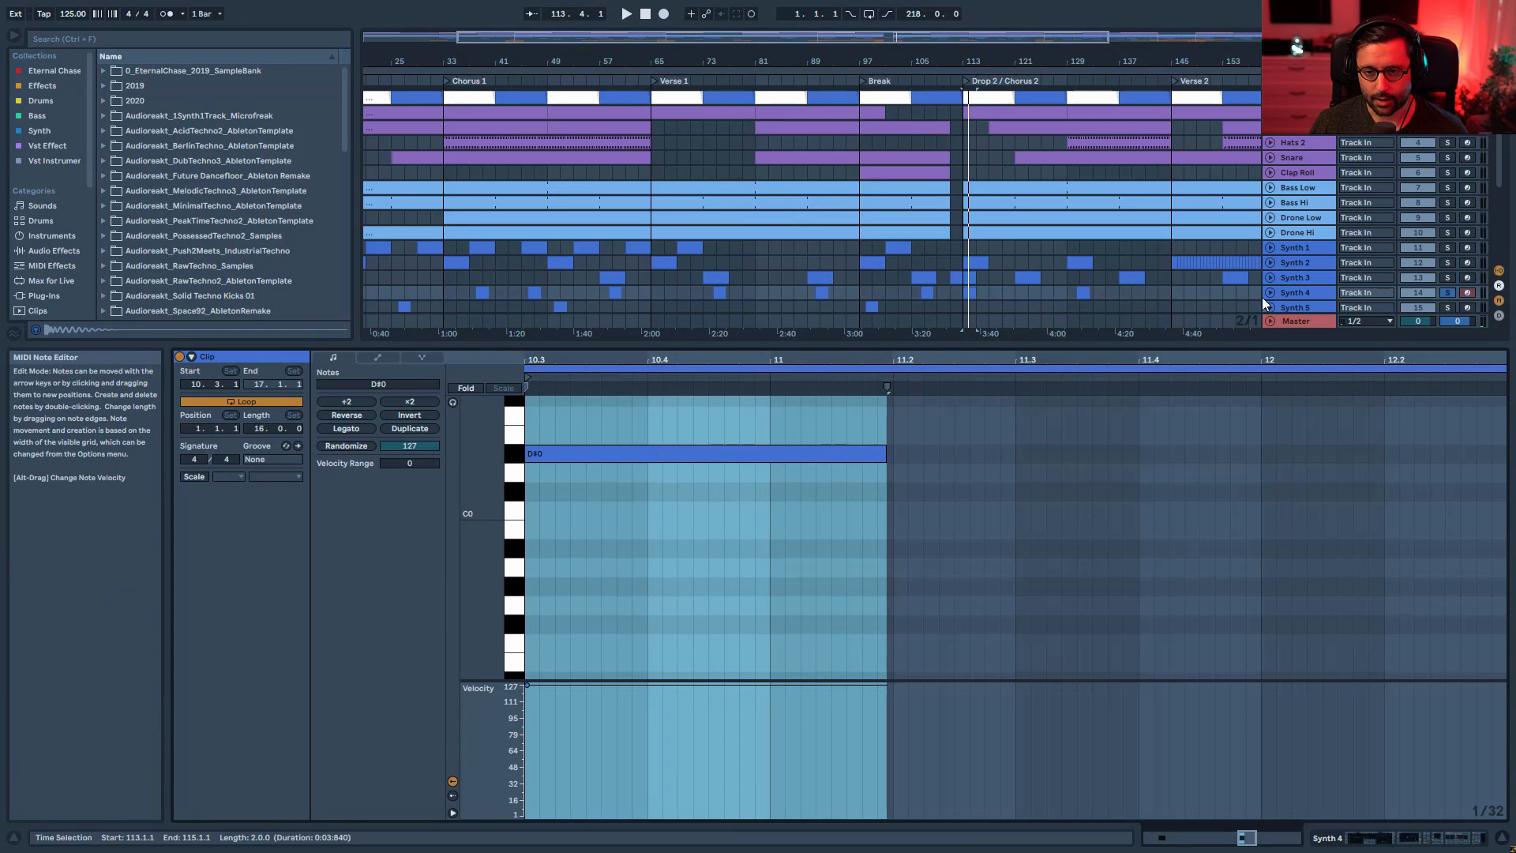
double_click(1295, 293)
- Activate the EQ Eight, Utility and Saturator on Synth 4 while auditioning the clip
key(space)
click(974, 678)
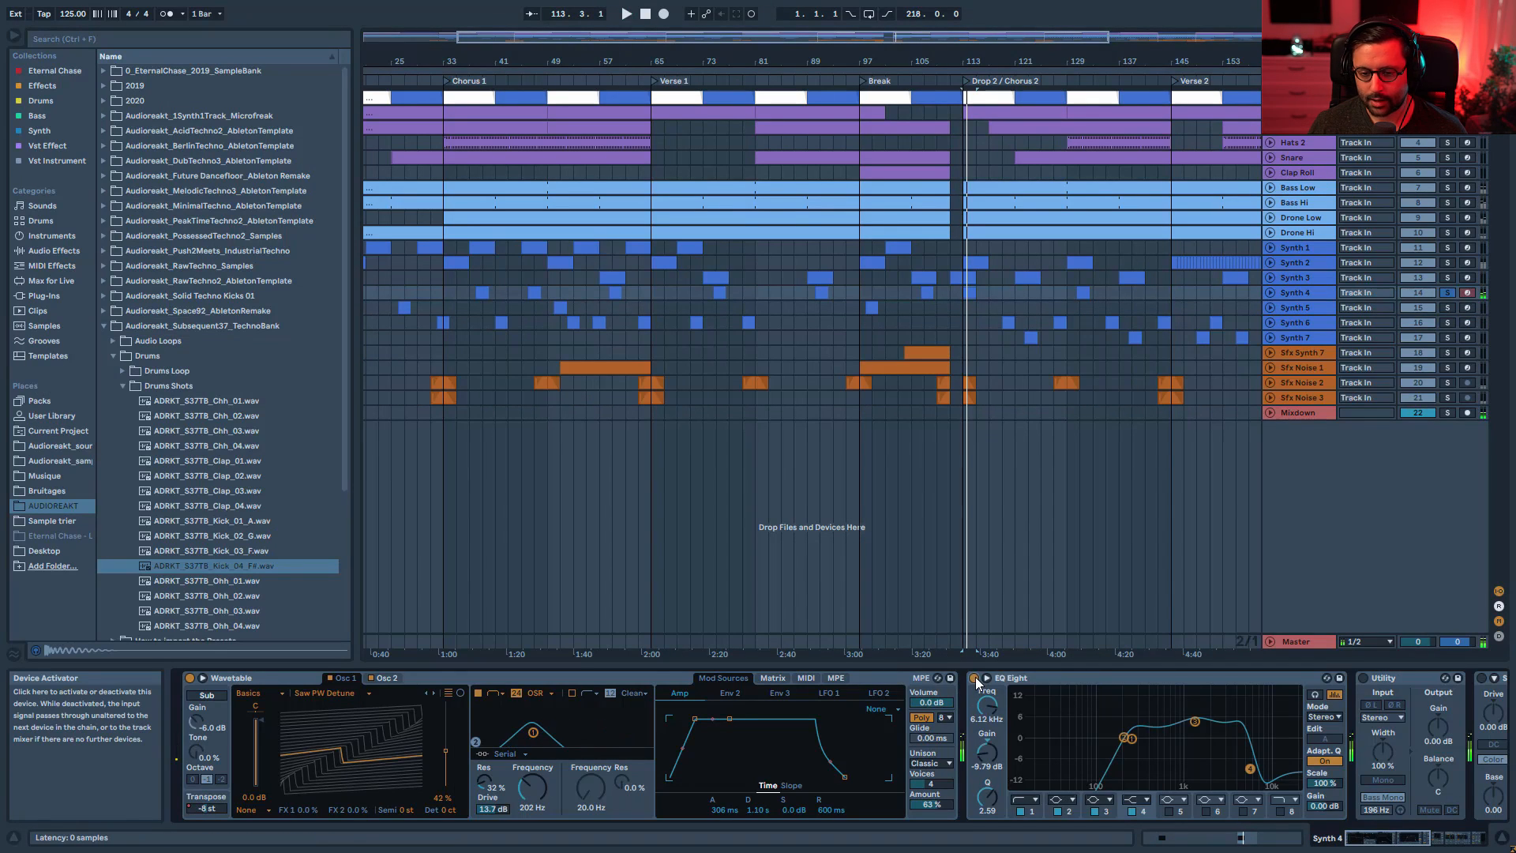
drag(1376, 839, 1413, 840)
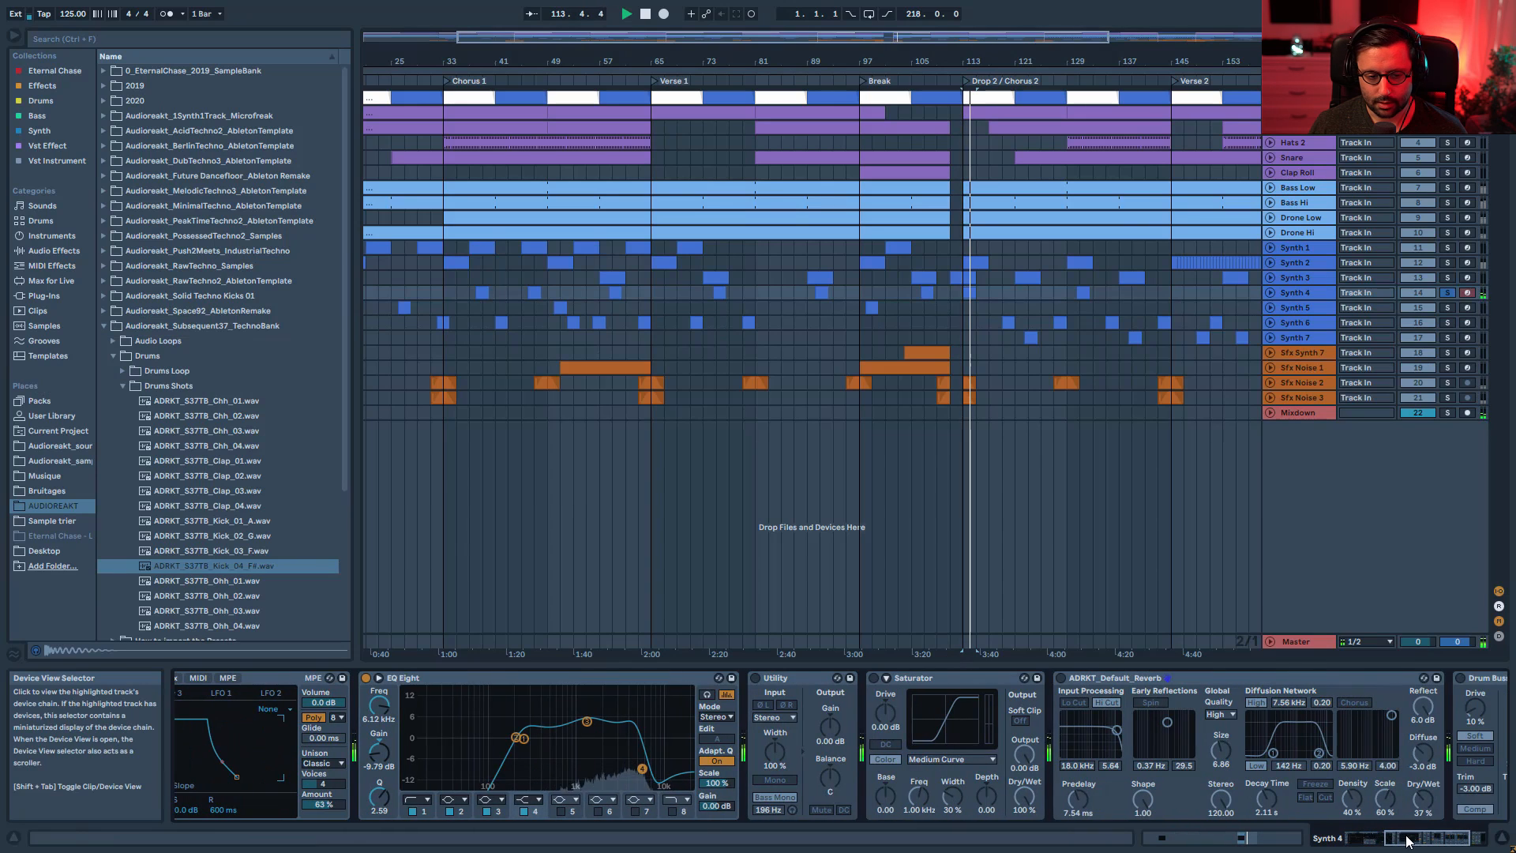
click(754, 678)
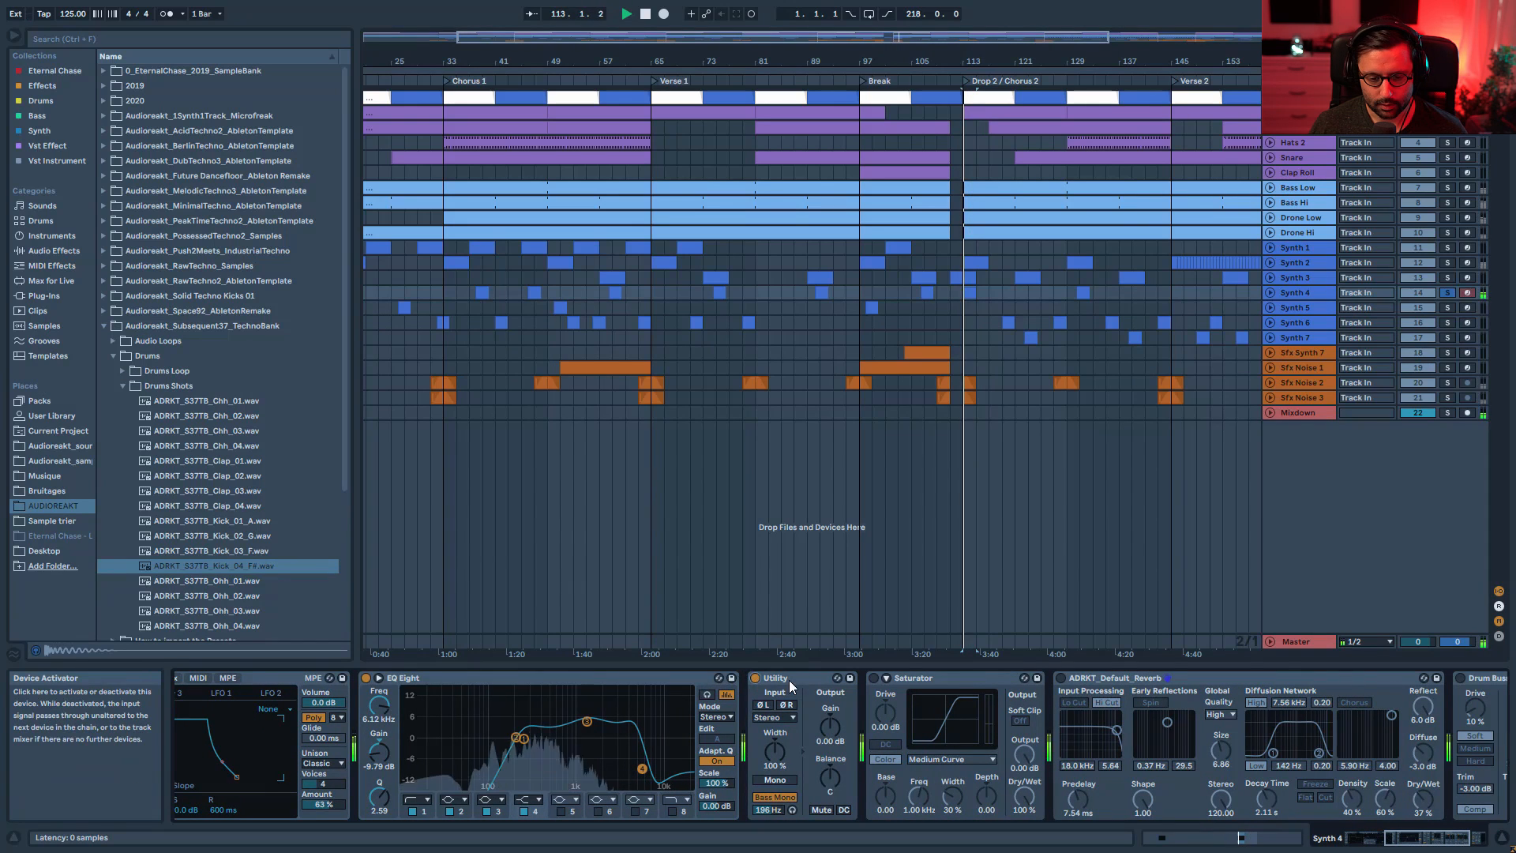
click(873, 678)
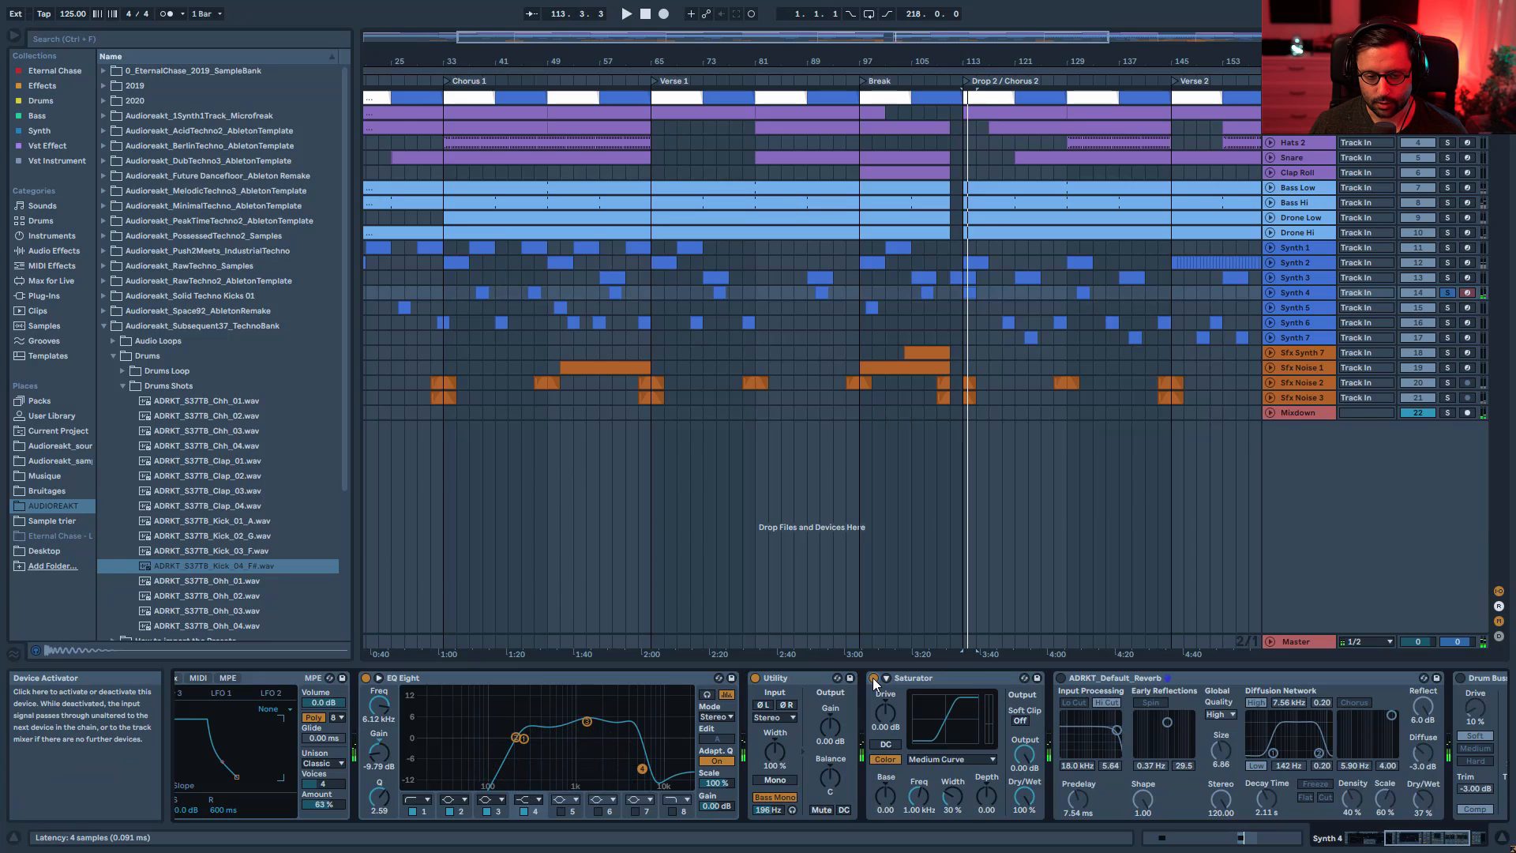
key(space)
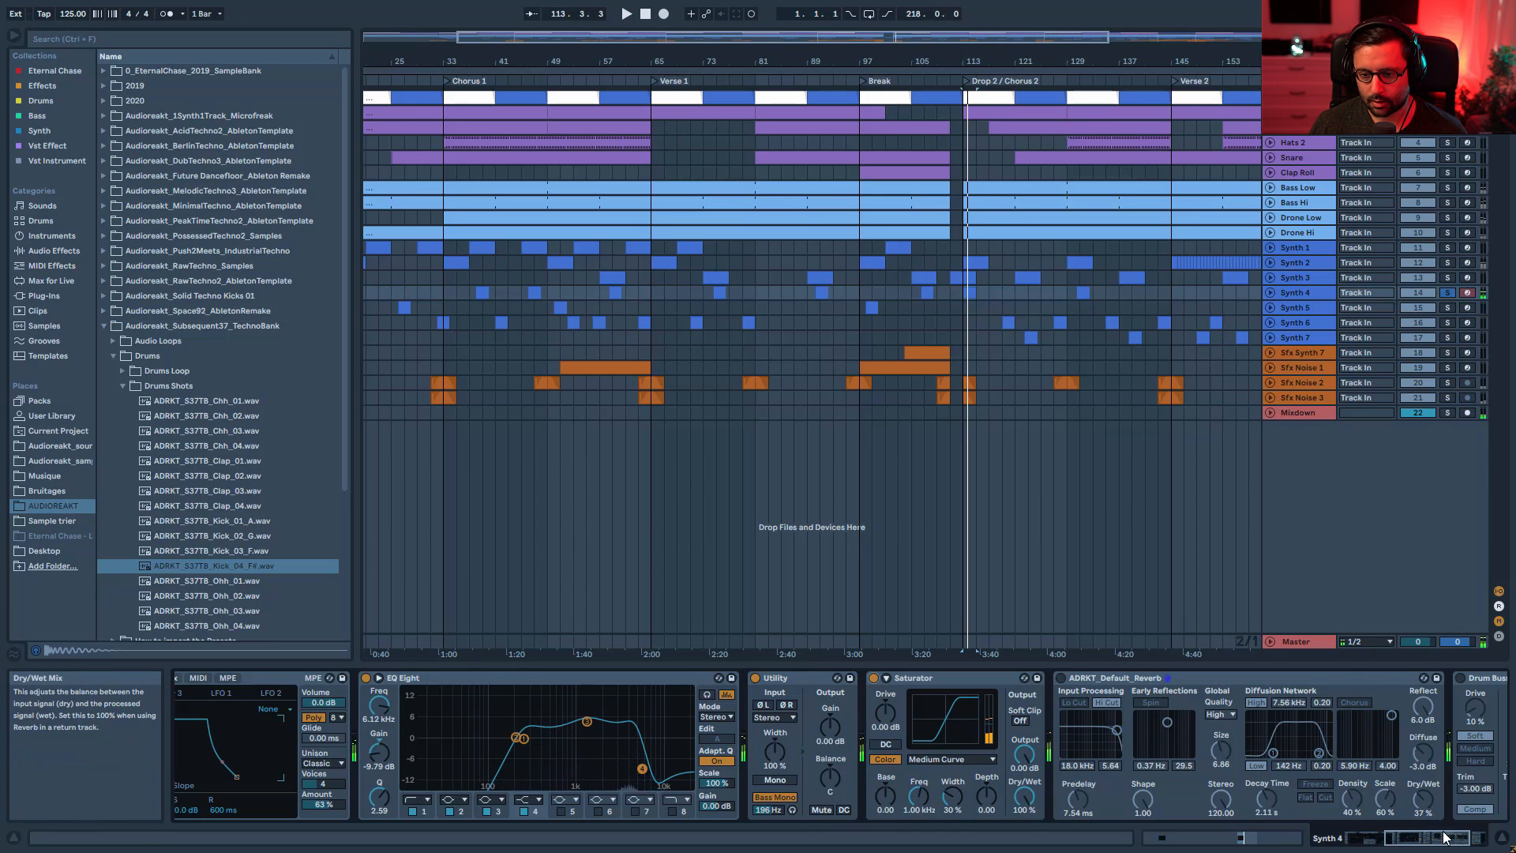
- Activate the ADRKT_Default_Reverb and the Drum Buss on Synth 4, auditioning the clip with each
drag(1432, 838, 1456, 838)
click(818, 679)
key(space)
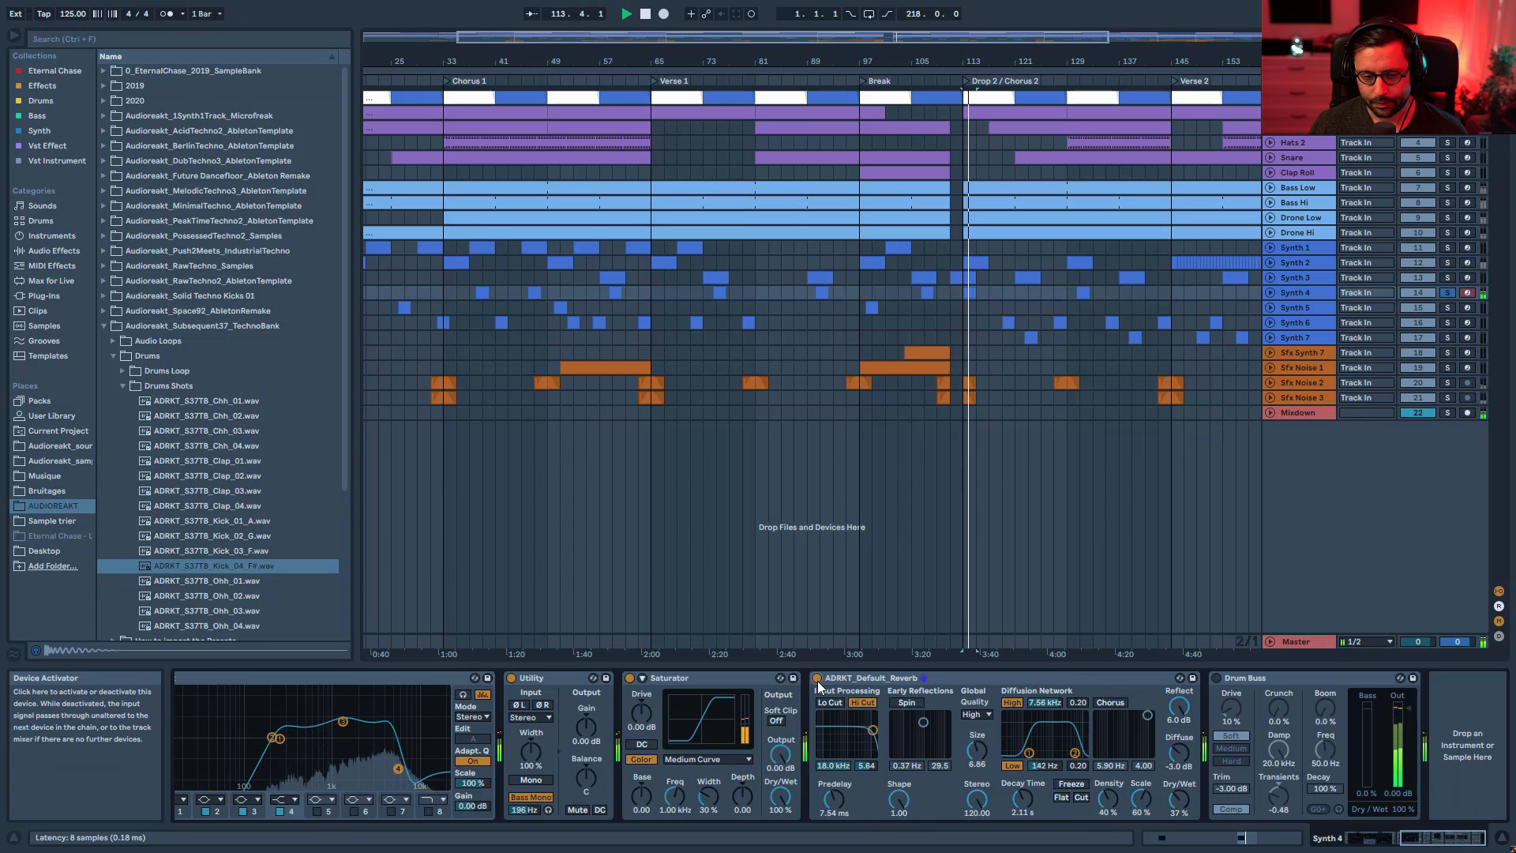
click(1216, 677)
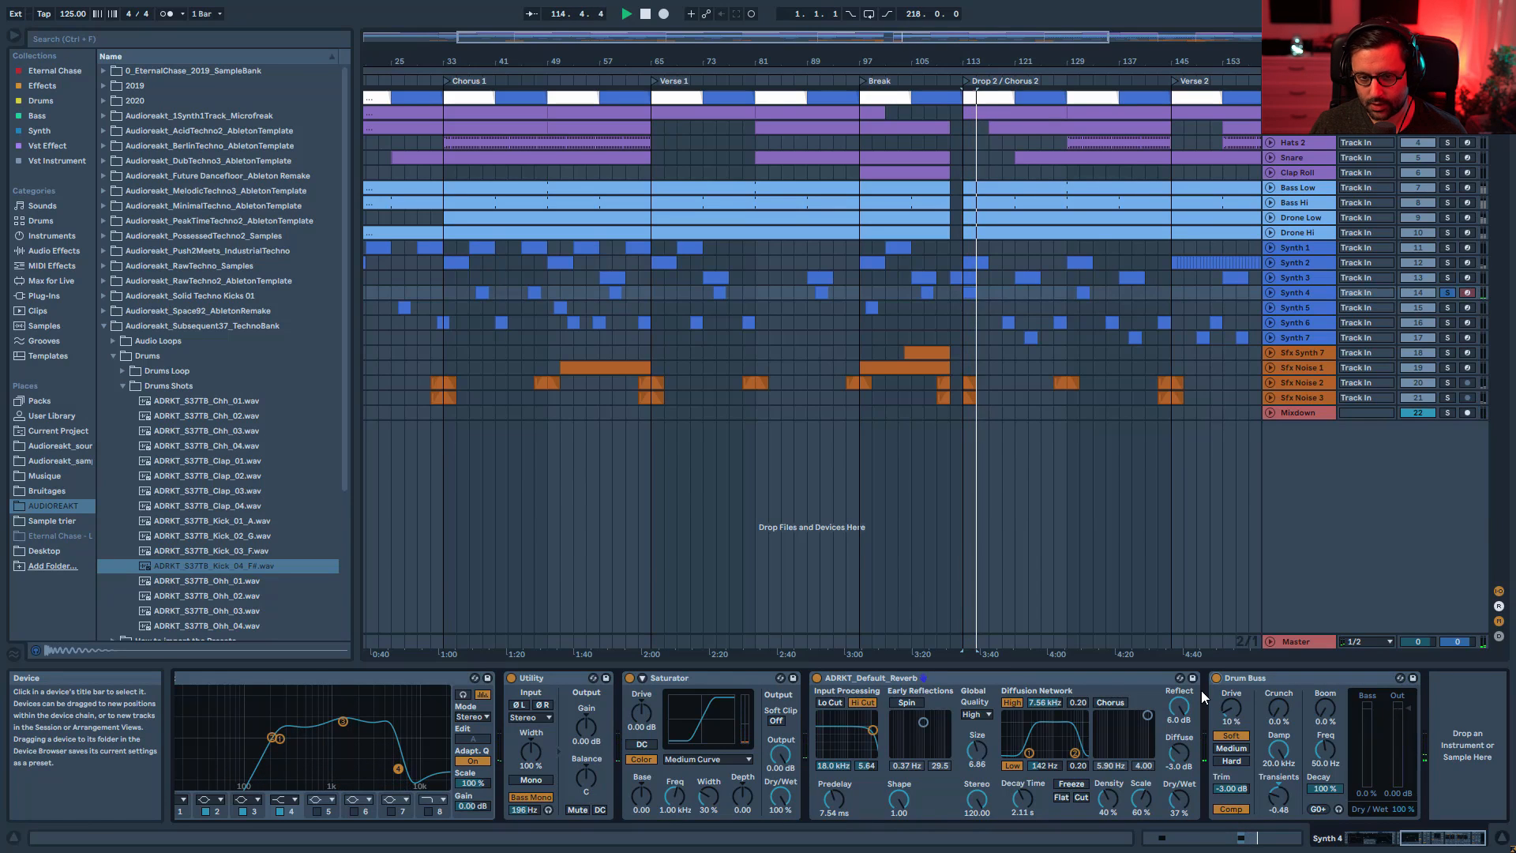
- Unsolo Synth 4, solo Synth 5, and audition the Synth 5 clip at bar 98 in the Break
click(1448, 293)
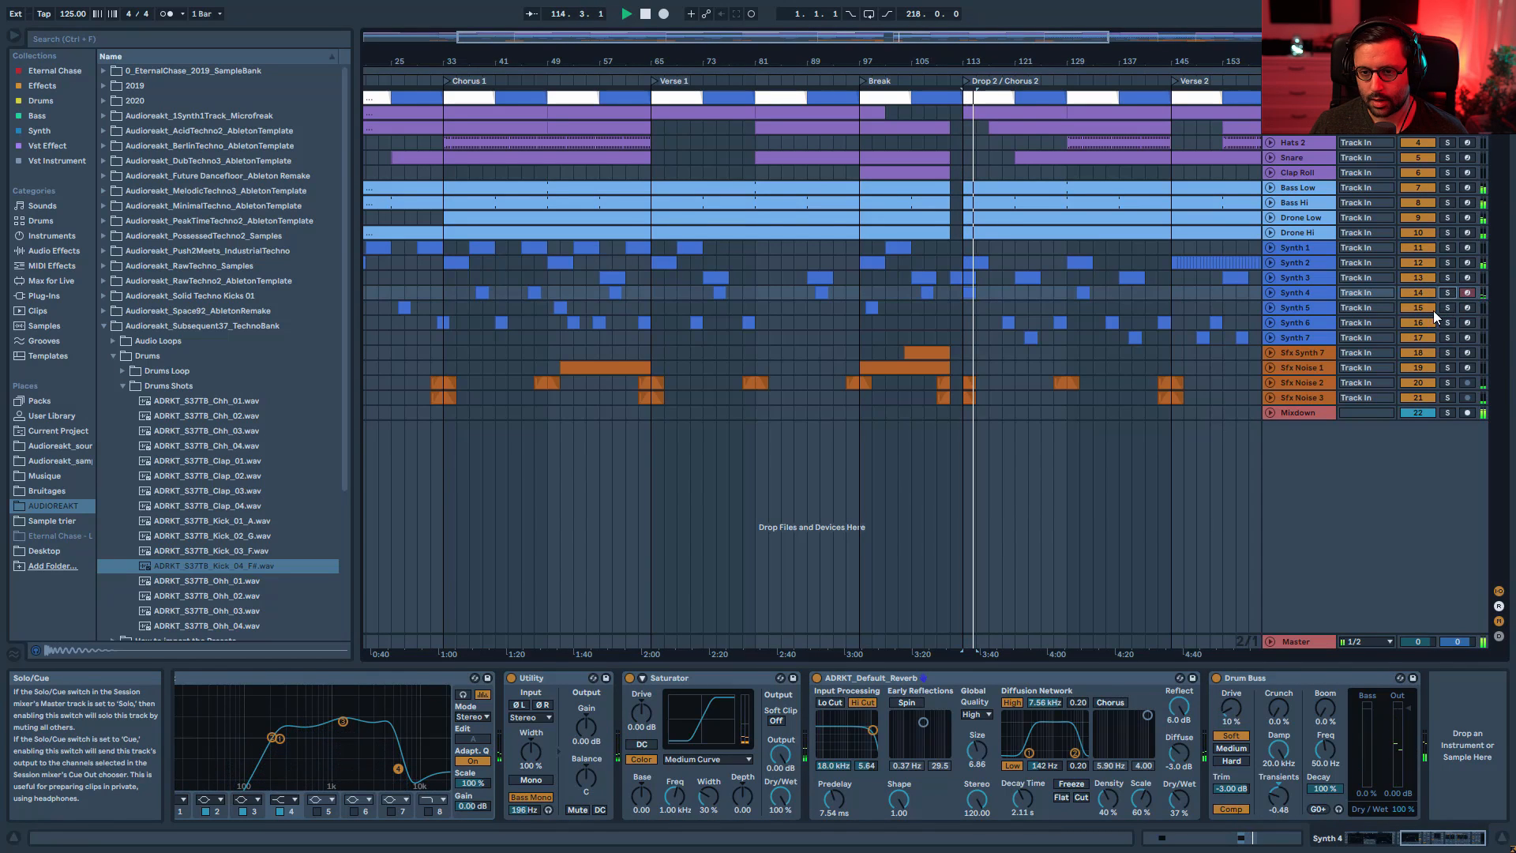
click(1299, 307)
click(1448, 307)
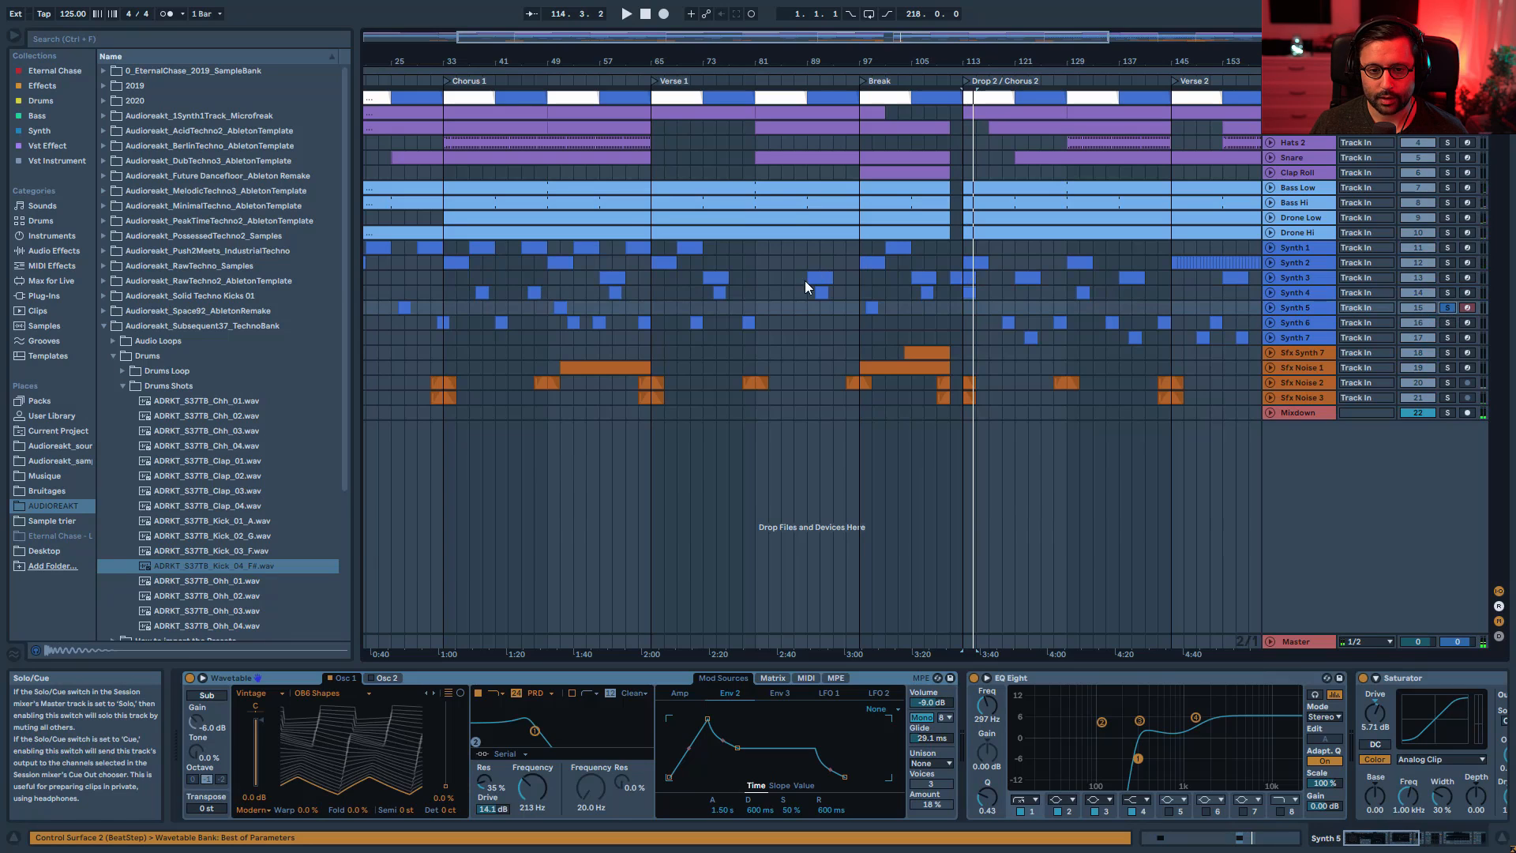
click(872, 308)
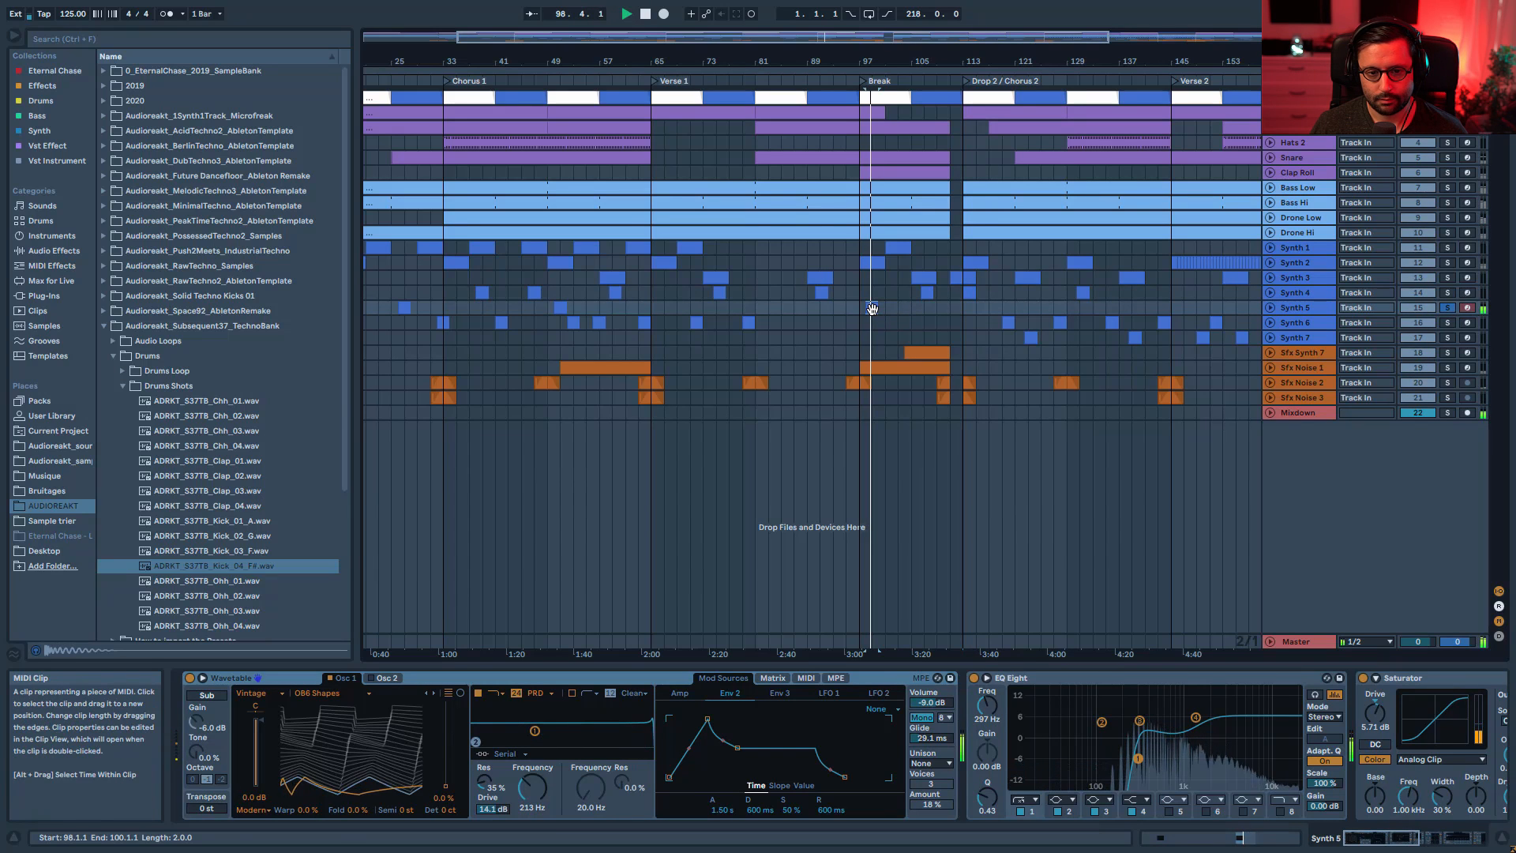
- Unfold the Synth 5 and Synth 4 tracks in the arrangement to examine their clips and automation
click(1271, 306)
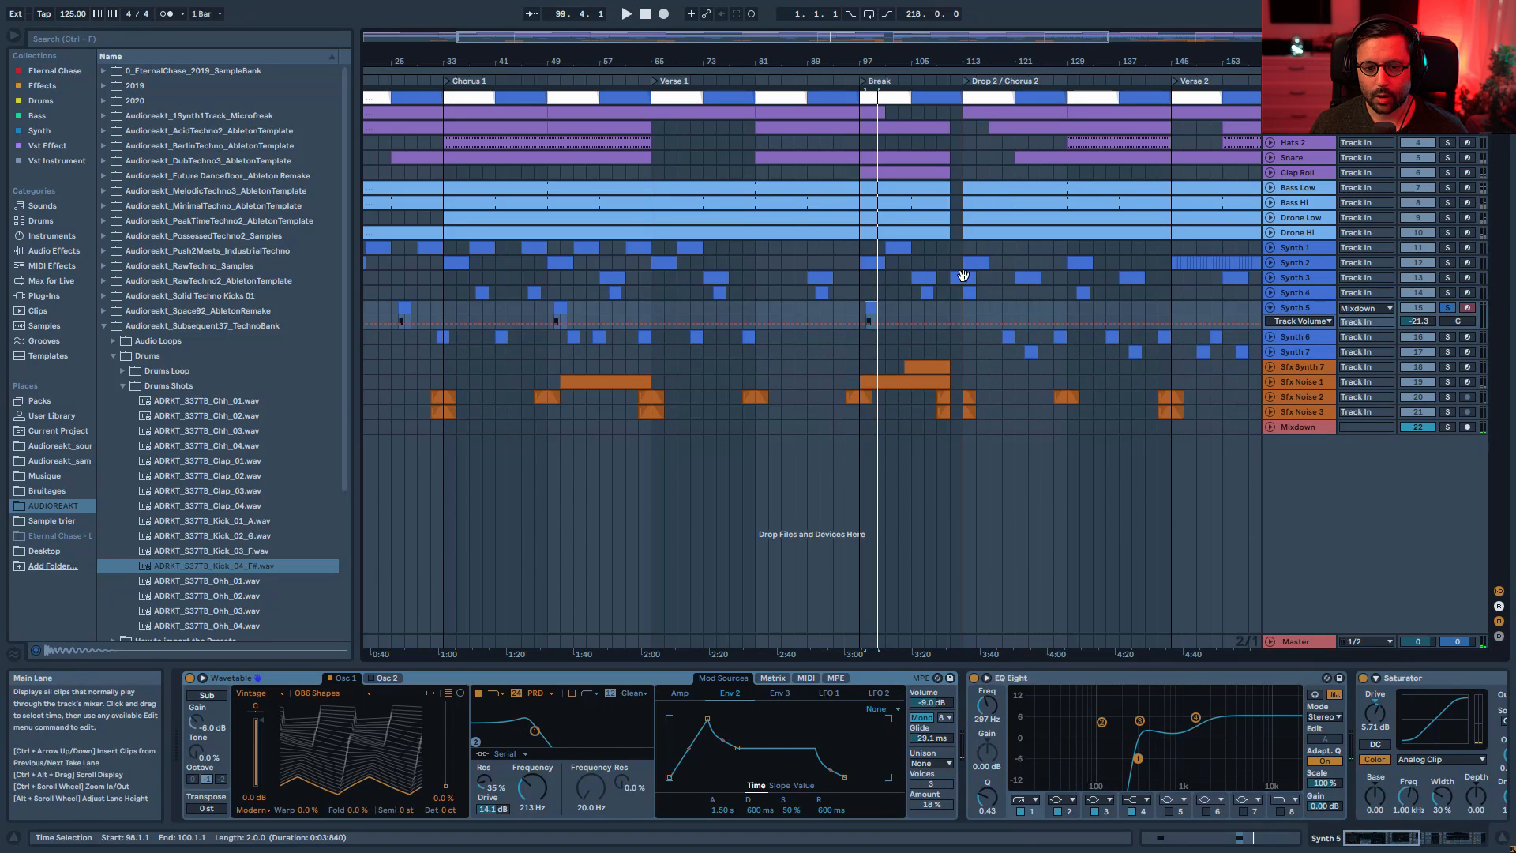
click(1269, 293)
click(717, 297)
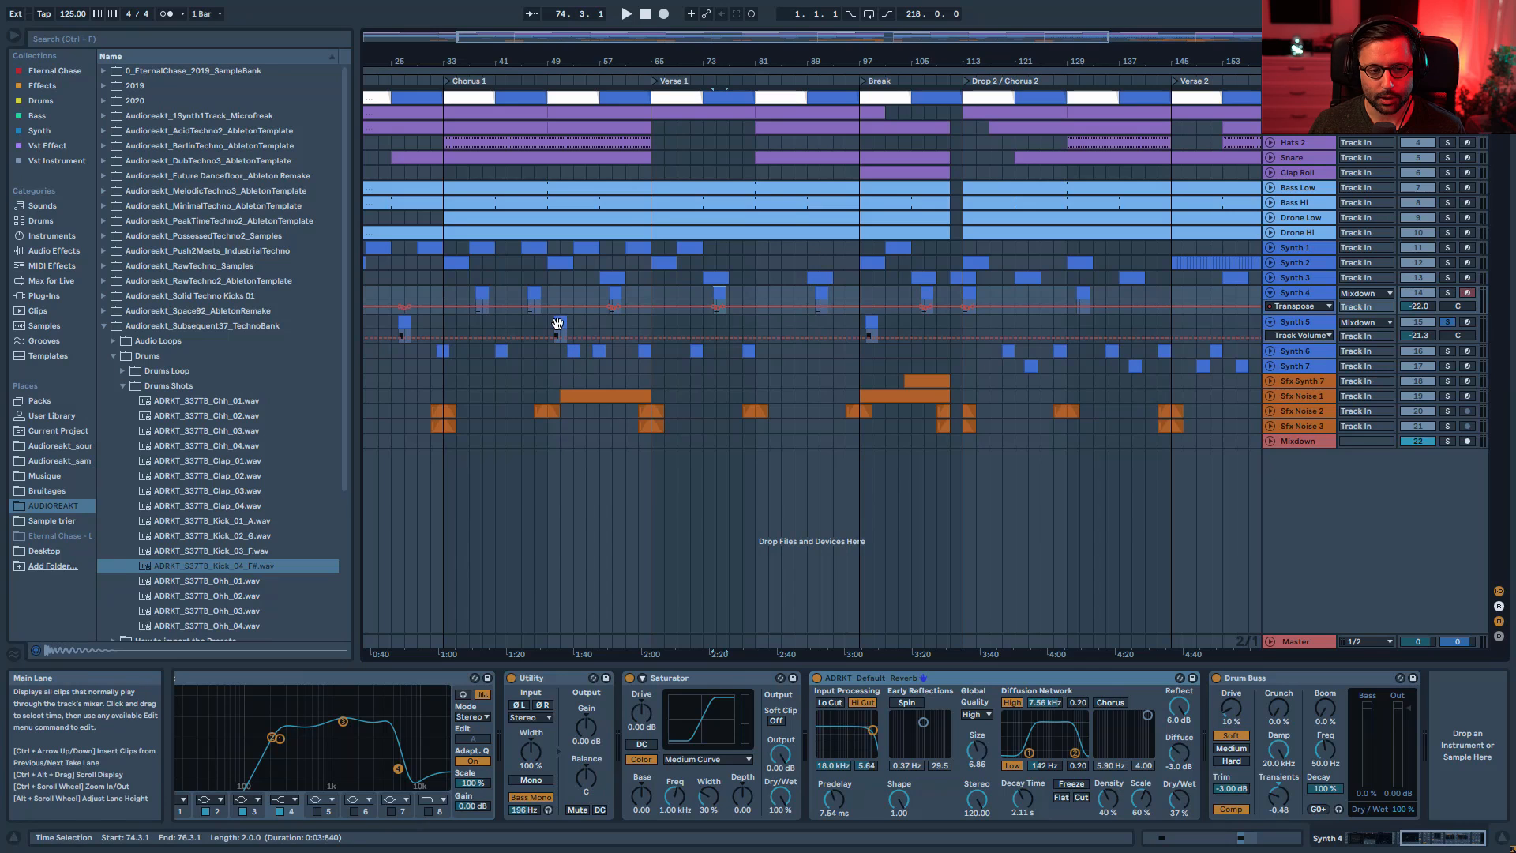
- Try moving the three Synth 5 clips up onto the Synth 4 track, and undo the move
click(868, 324)
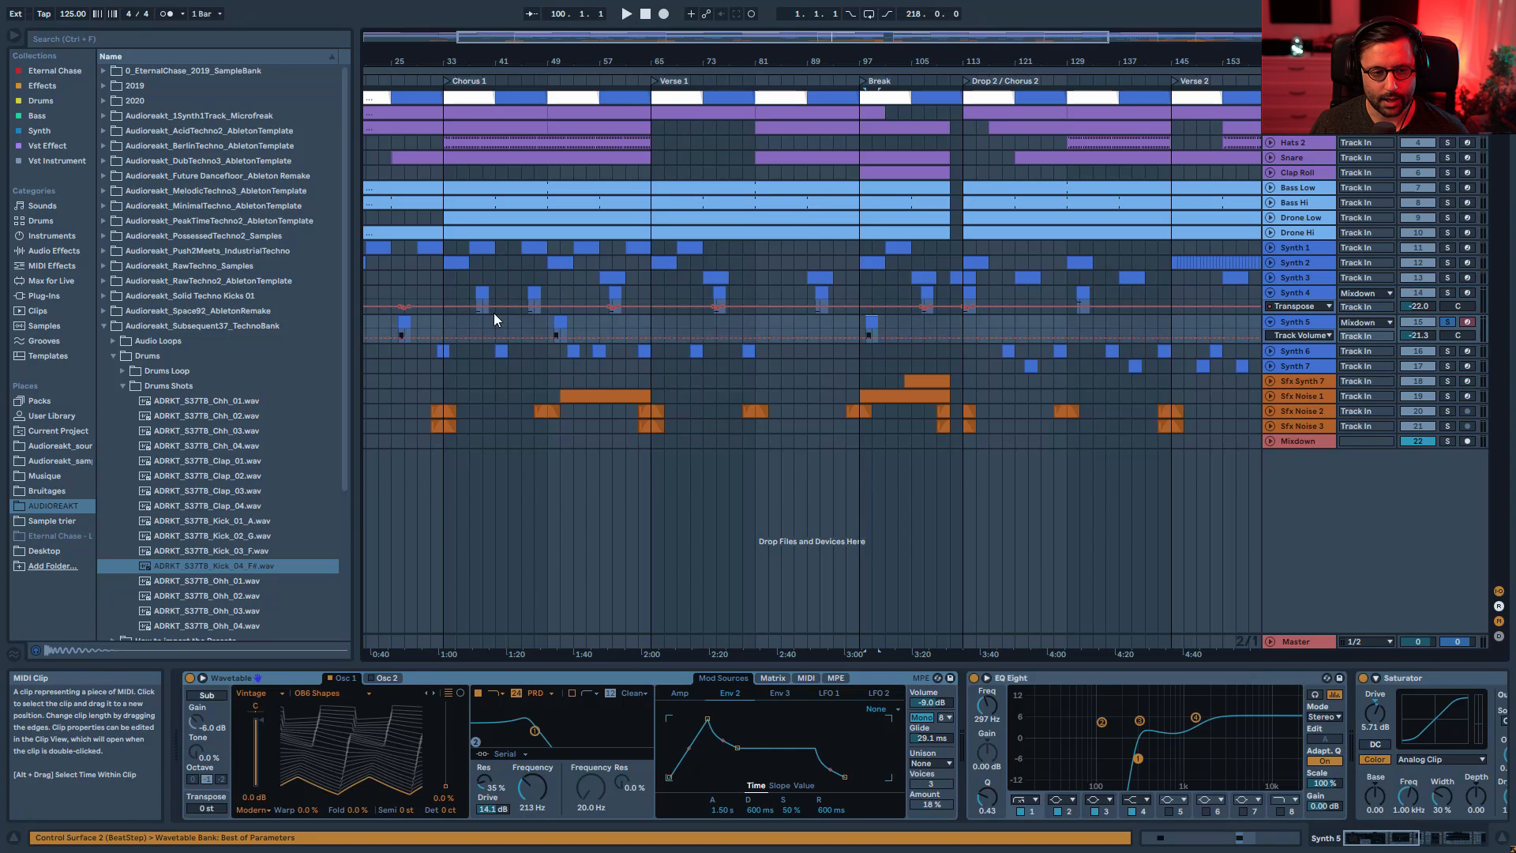
shift+click(406, 321)
drag(407, 321, 409, 294)
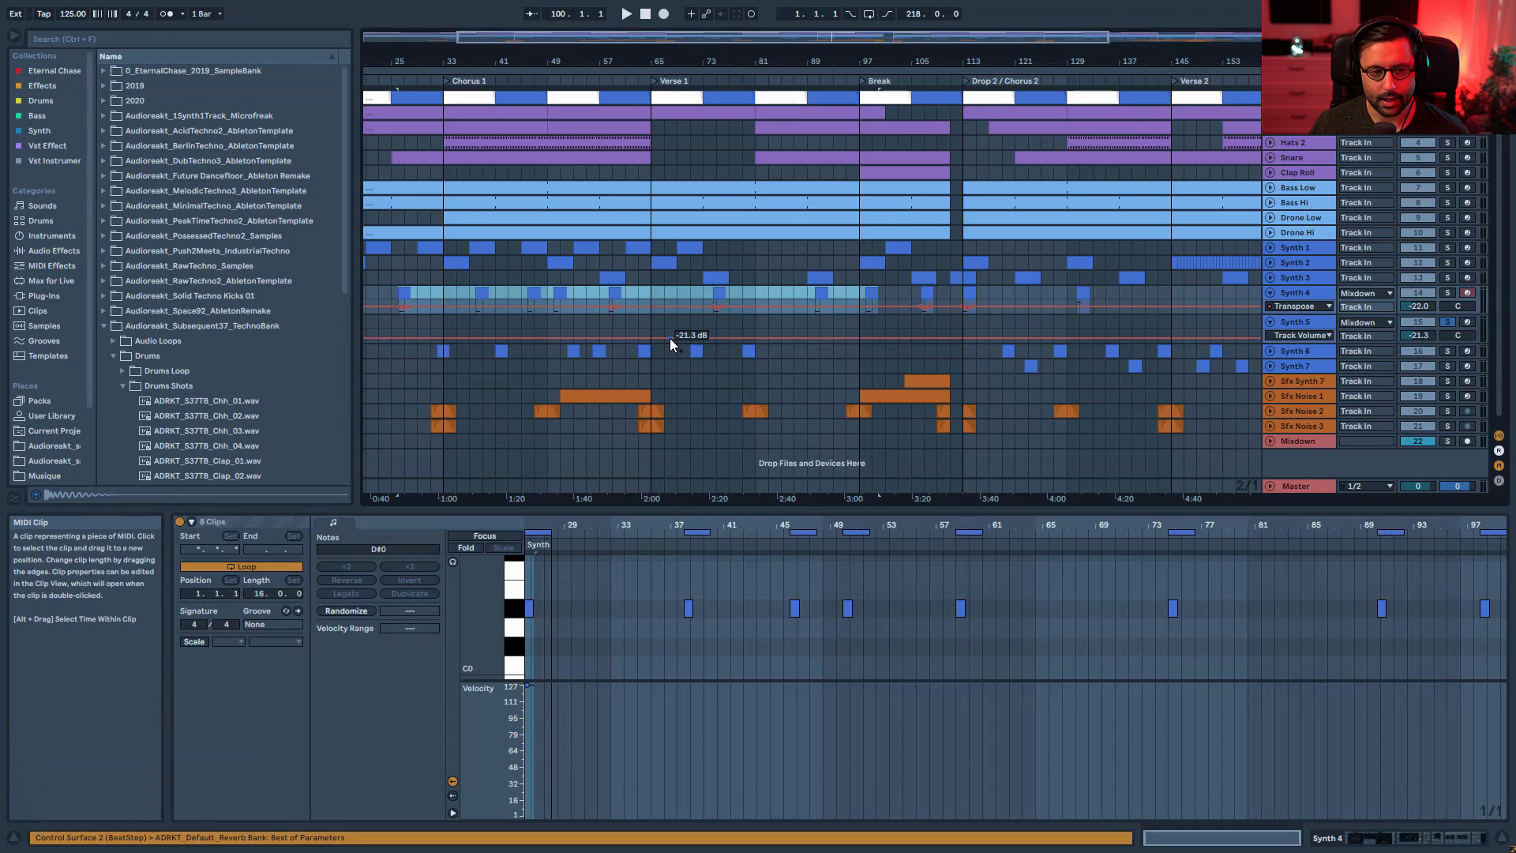
key(ctrl+z)
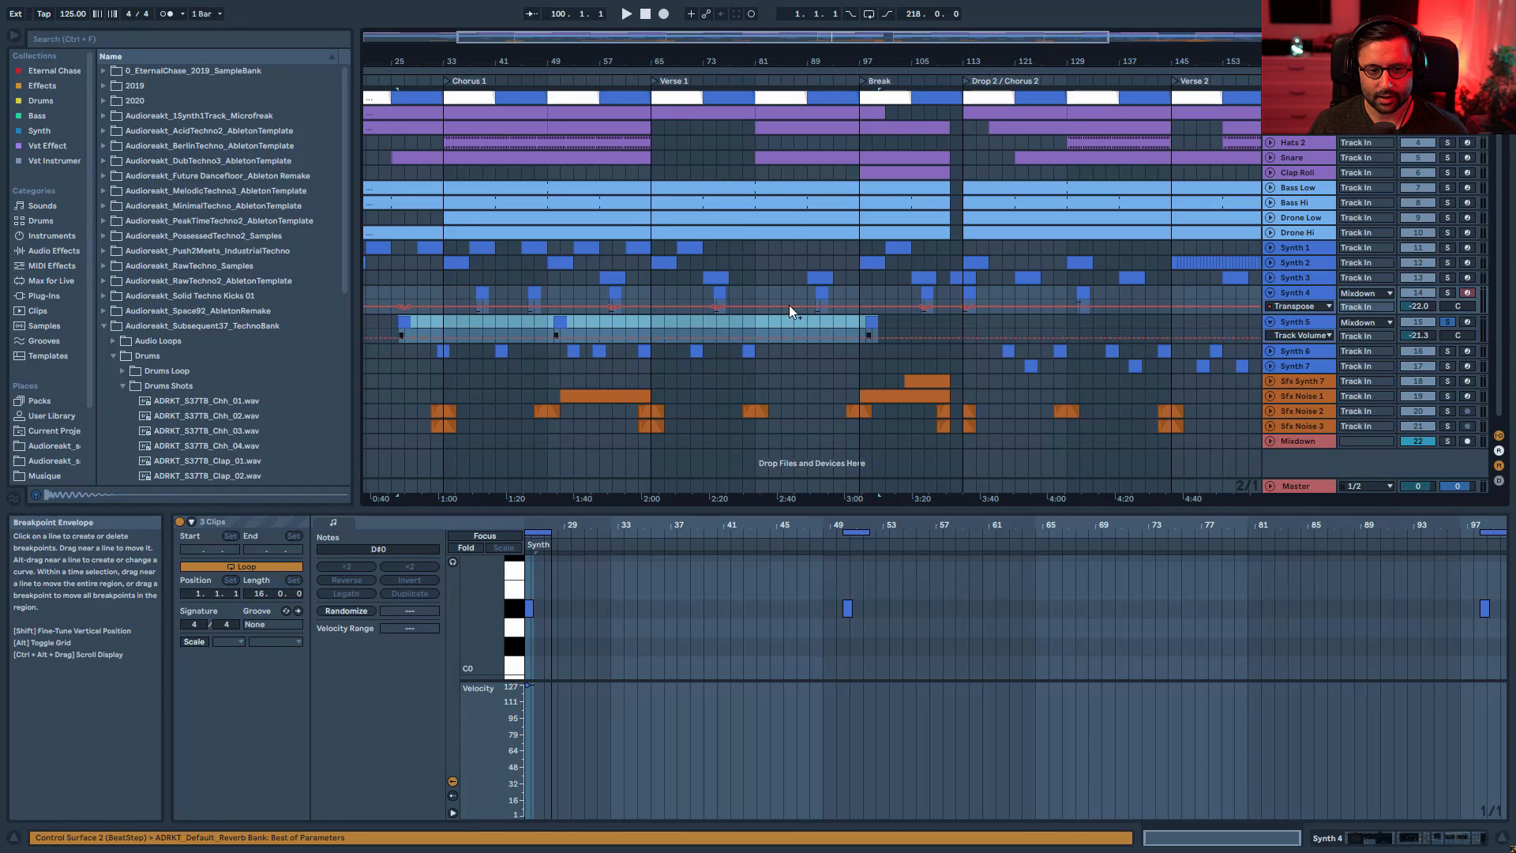
- Audition the first Synth 5 clip at bar 26 with Wavetable's Env 2 envelope shown
click(1299, 326)
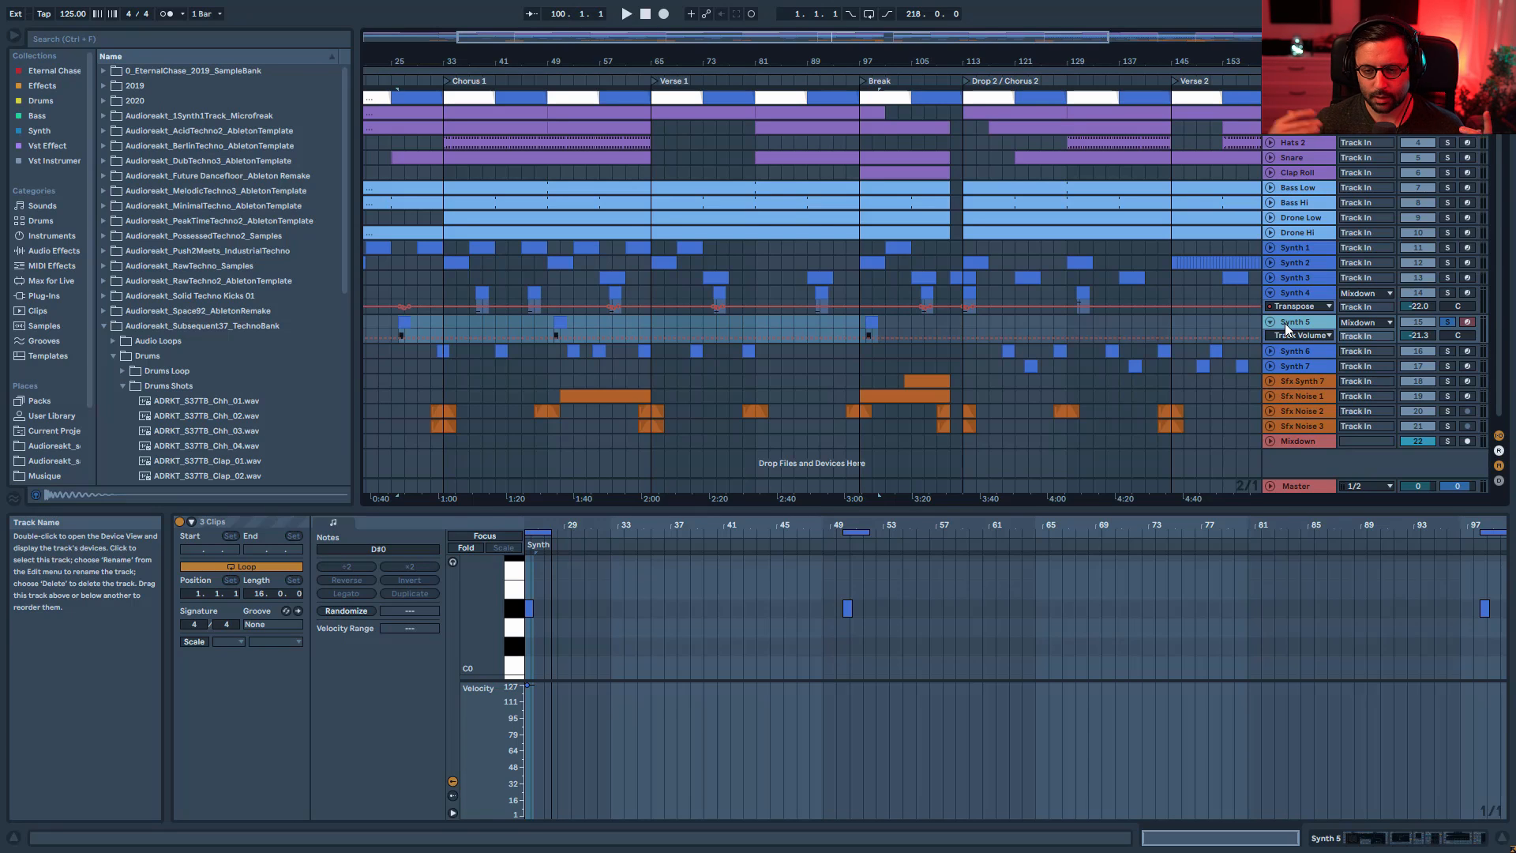
key(space)
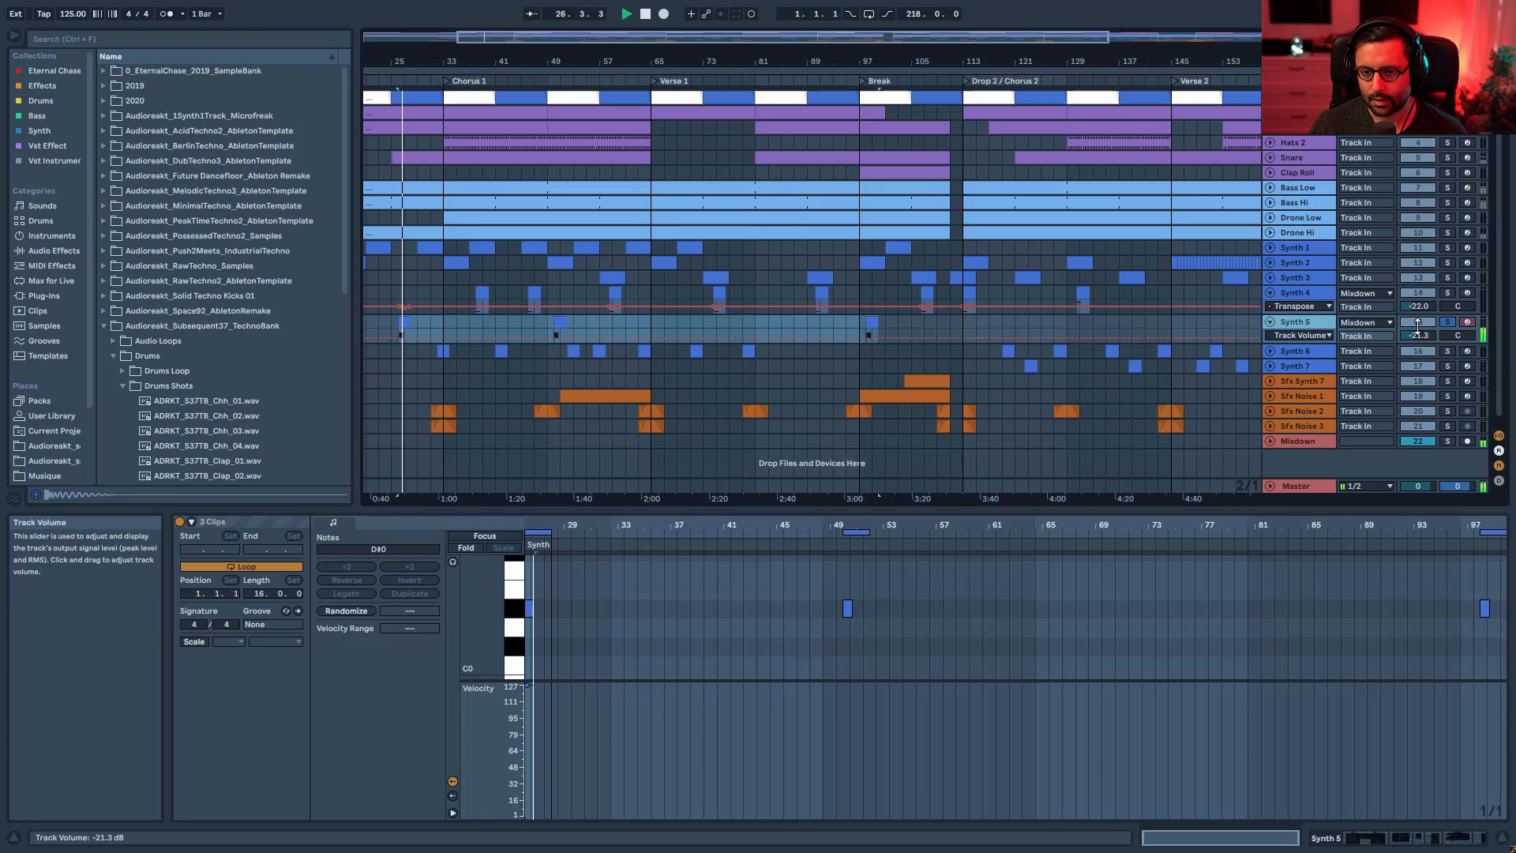
double_click(1306, 316)
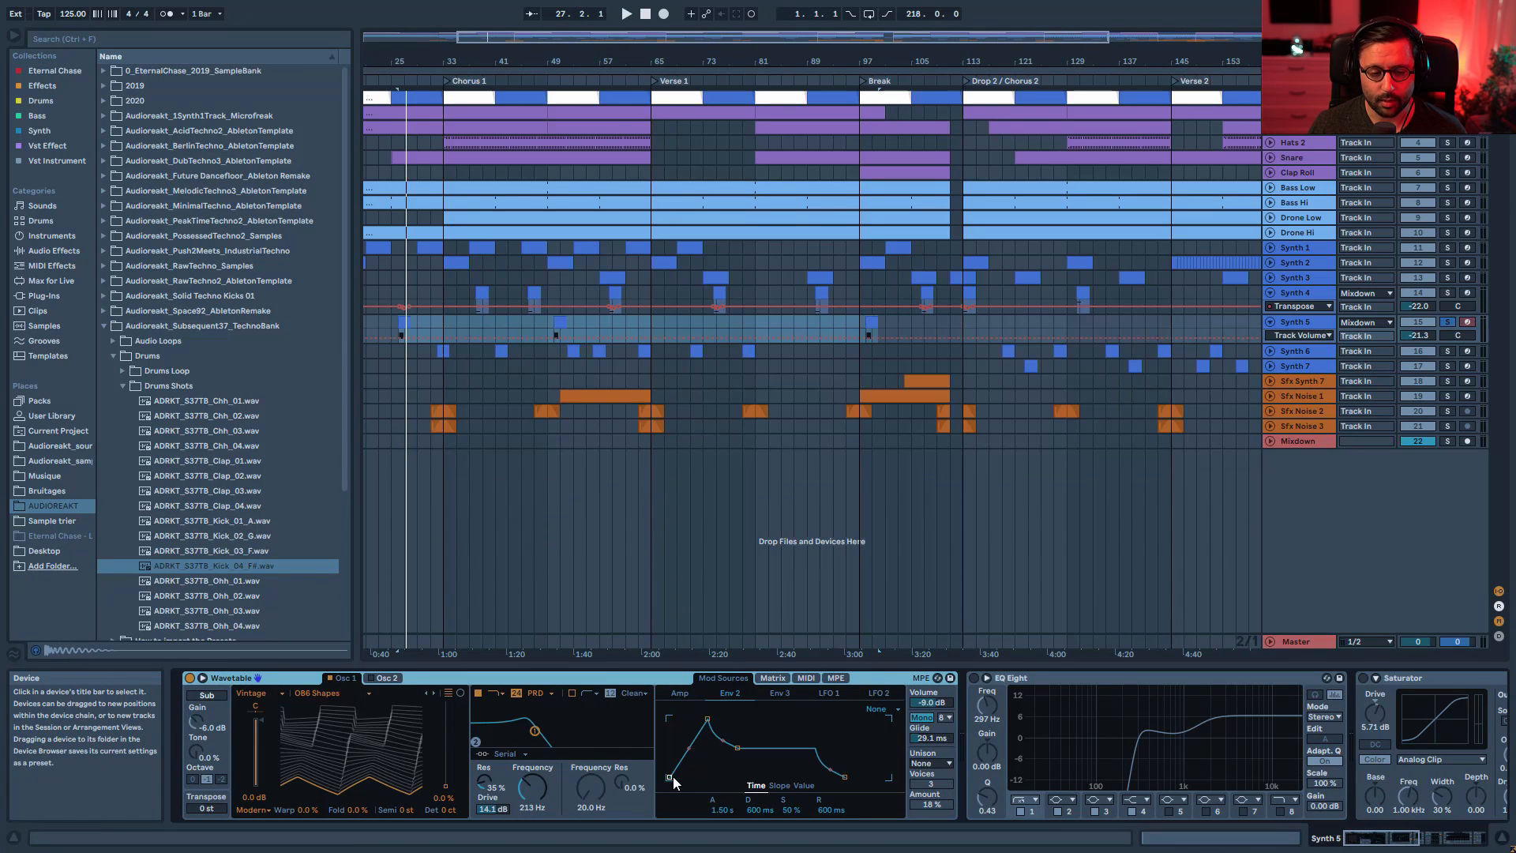
key(space)
key(space)
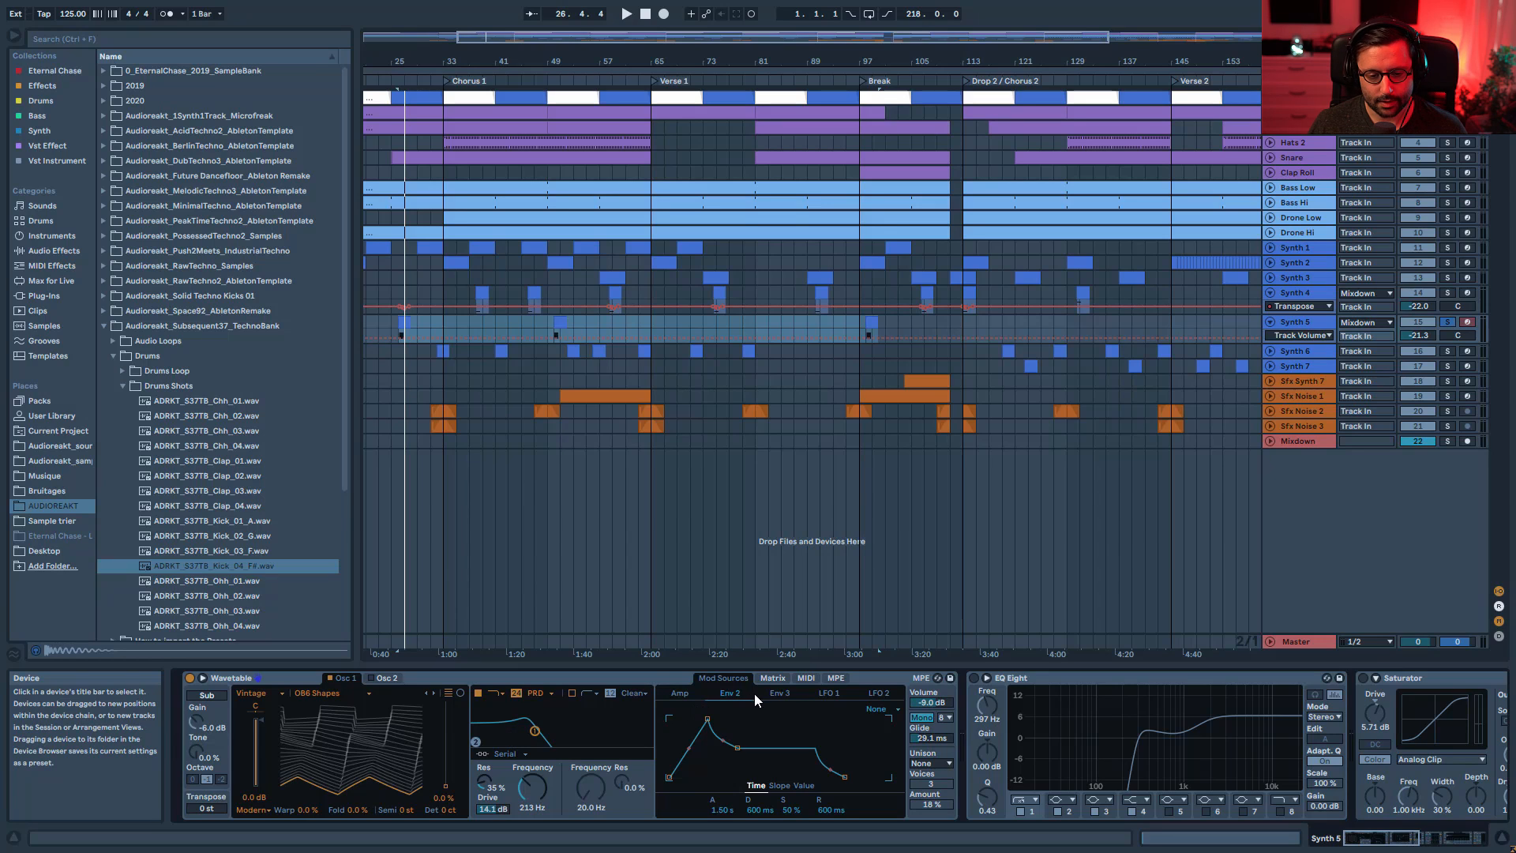
- Show Wavetable's modulation matrix on Synth 5 and audition how Env 3 modulates Osc 1 Warp
click(770, 679)
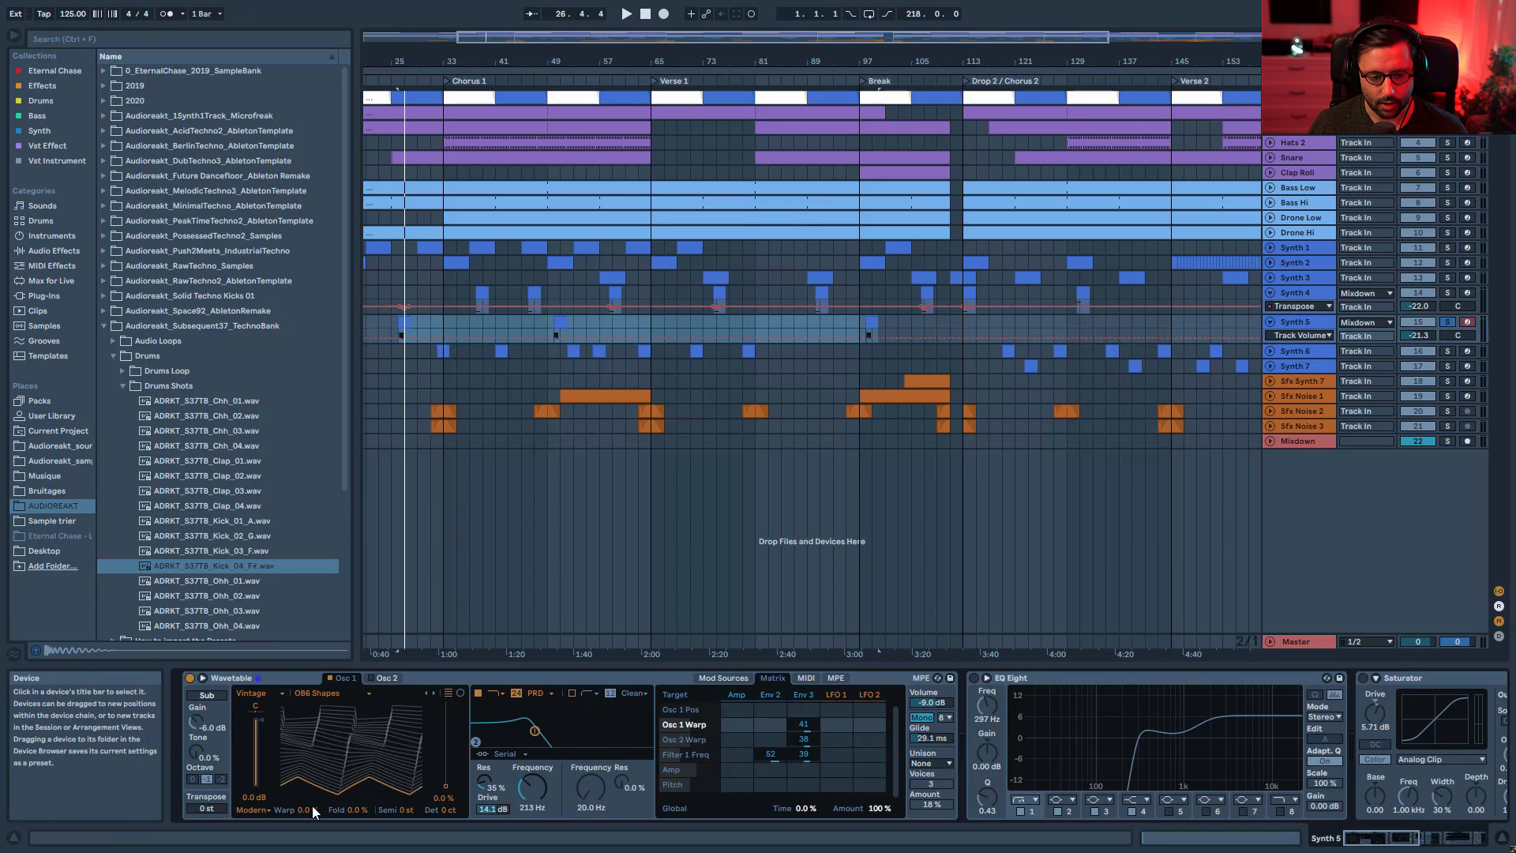
key(space)
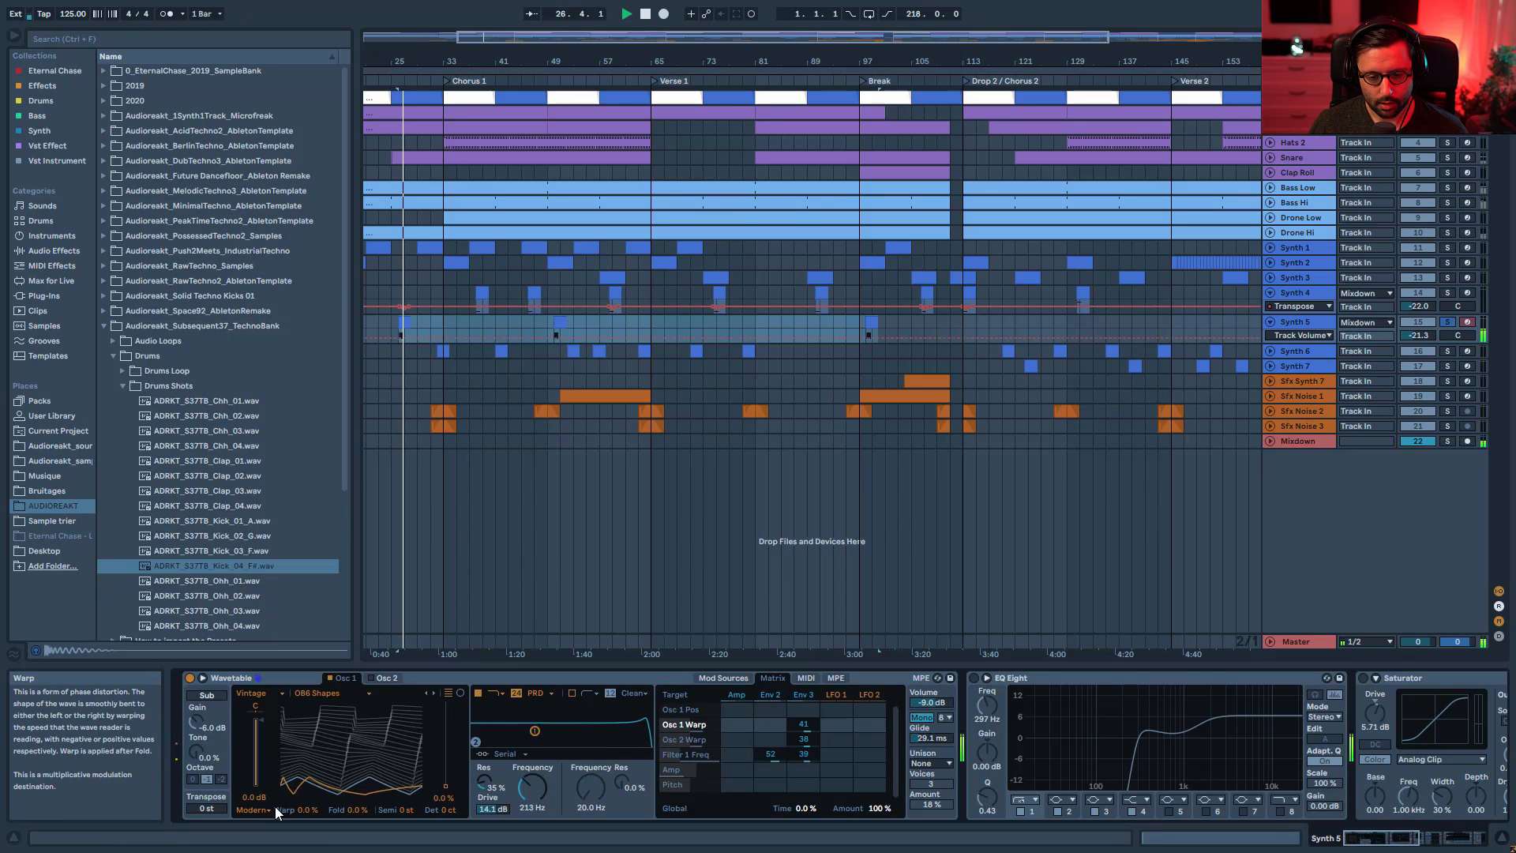
double_click(804, 724)
key(space)
key(space)
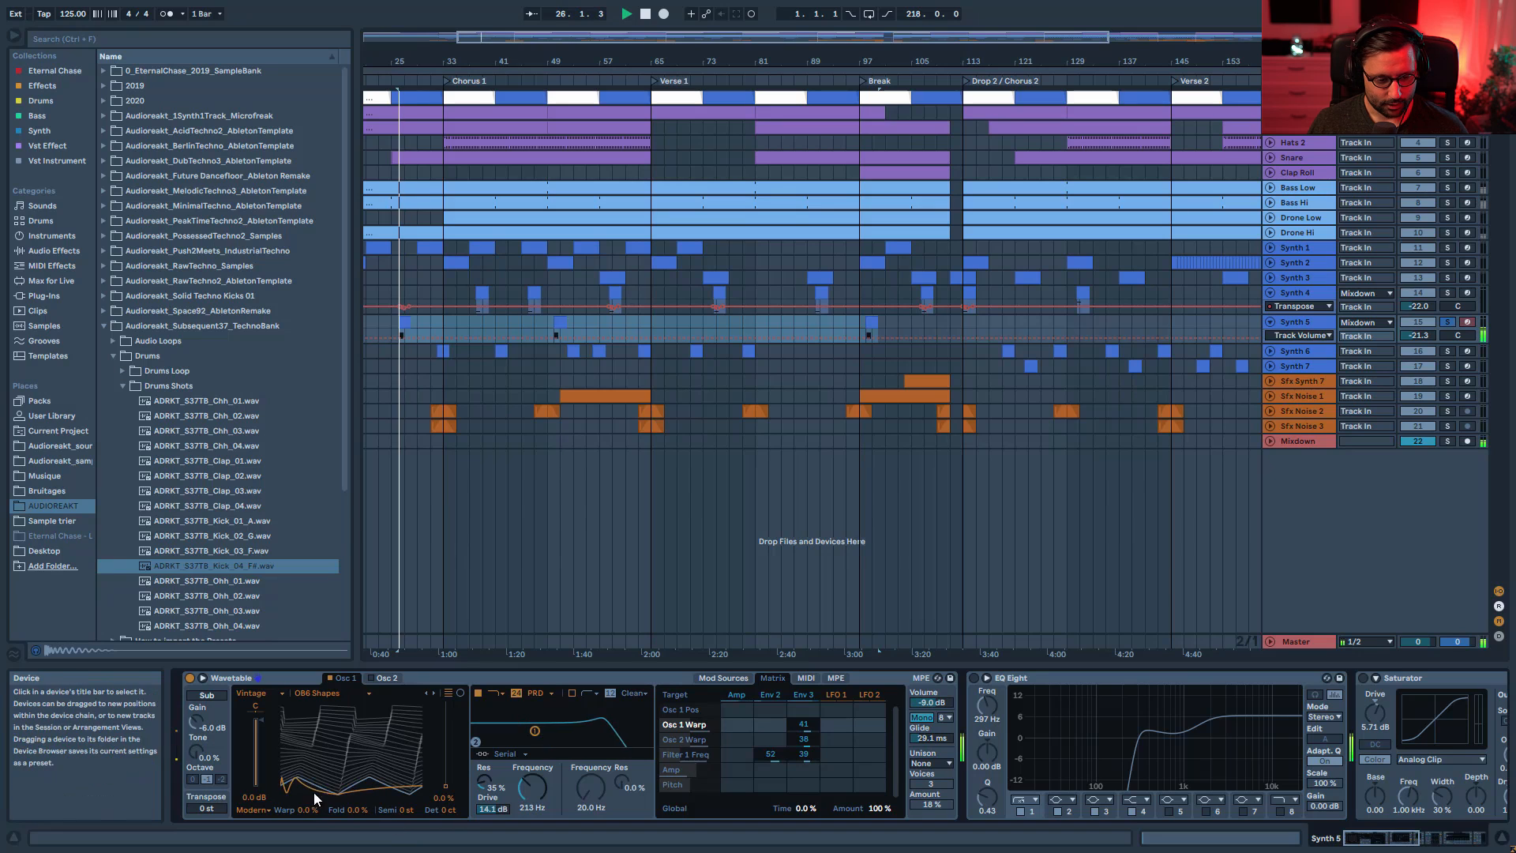
- Compare Wavetable's Env 3 and Env 2 shapes with their warp and Filter 1 Freq assignments in the matrix while auditioning Synth 5
click(815, 701)
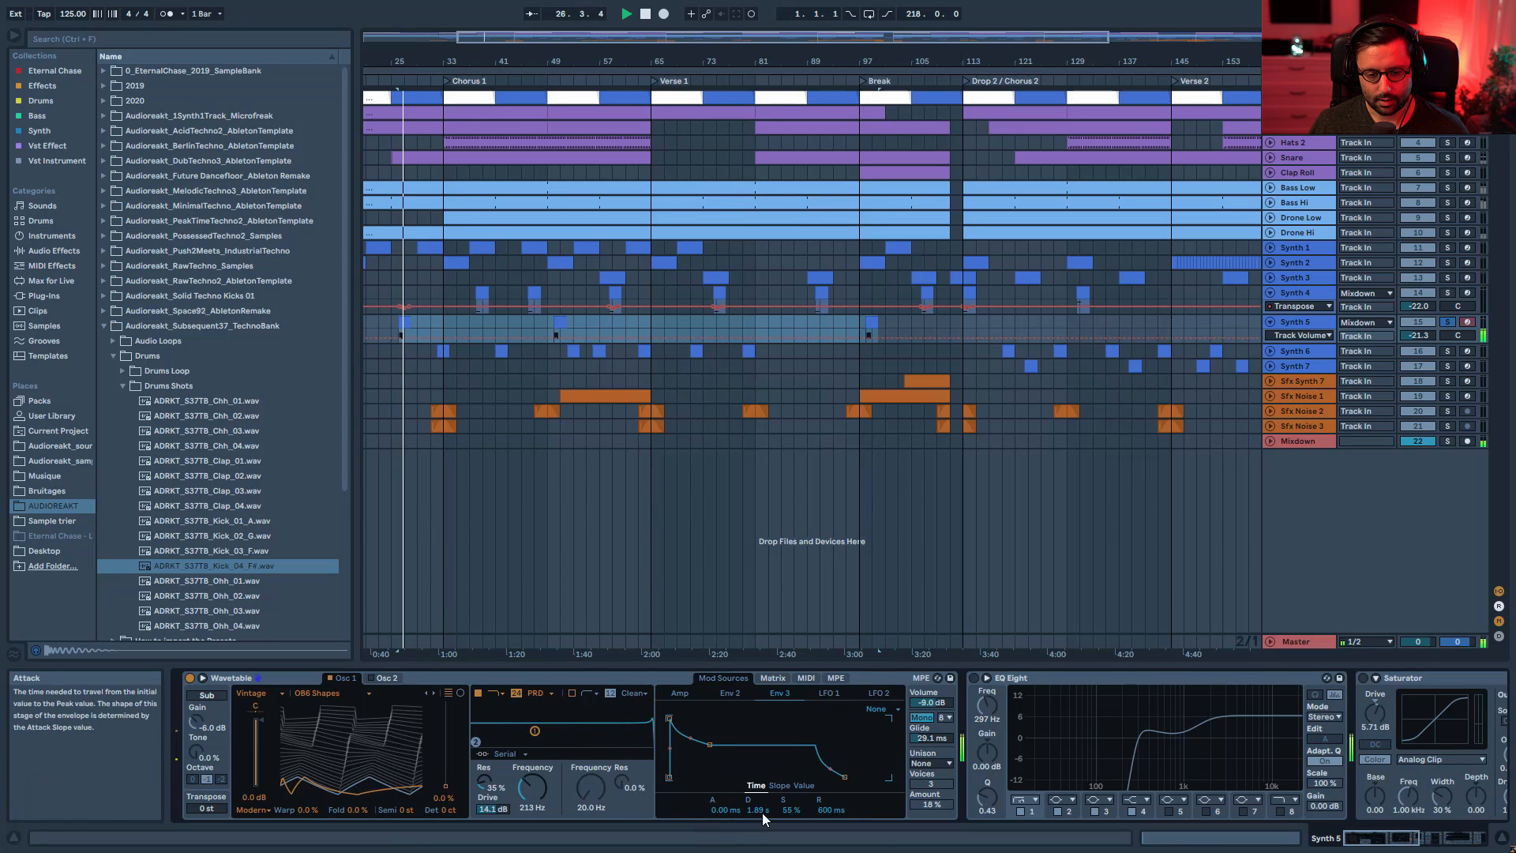
click(777, 677)
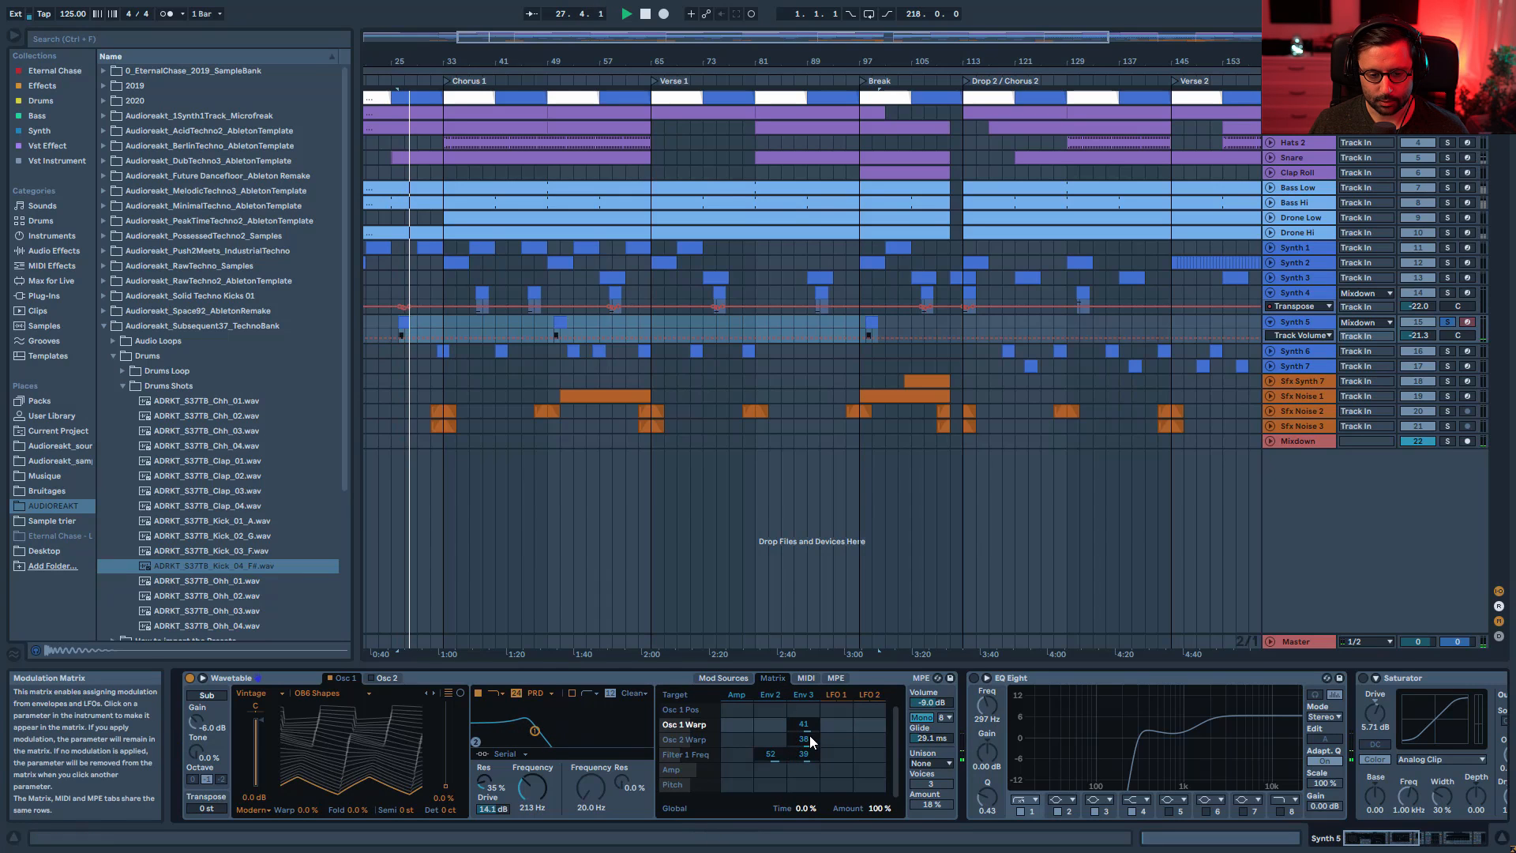
click(781, 693)
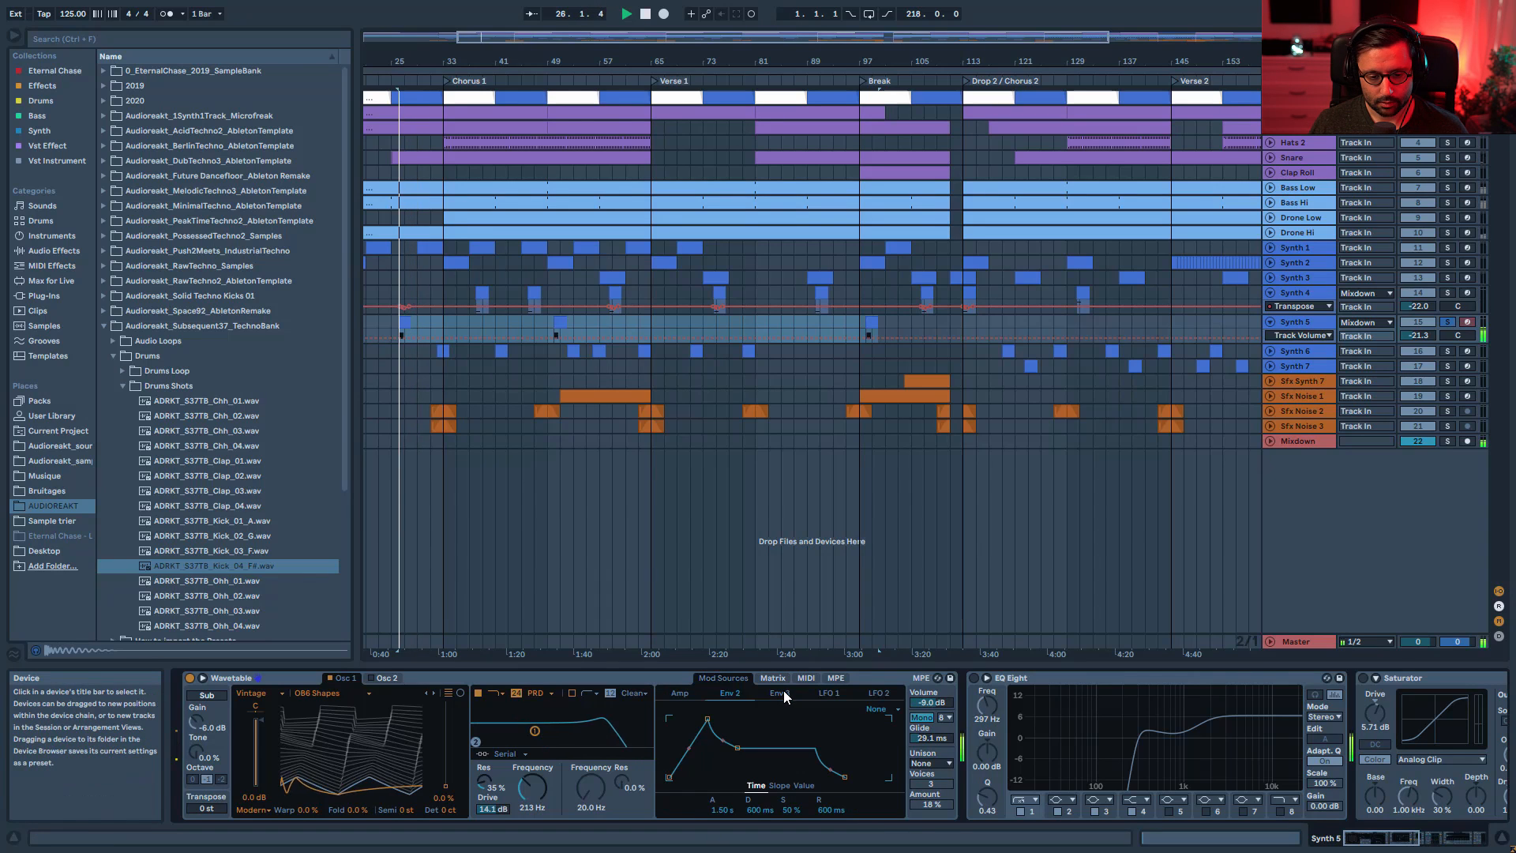
click(774, 677)
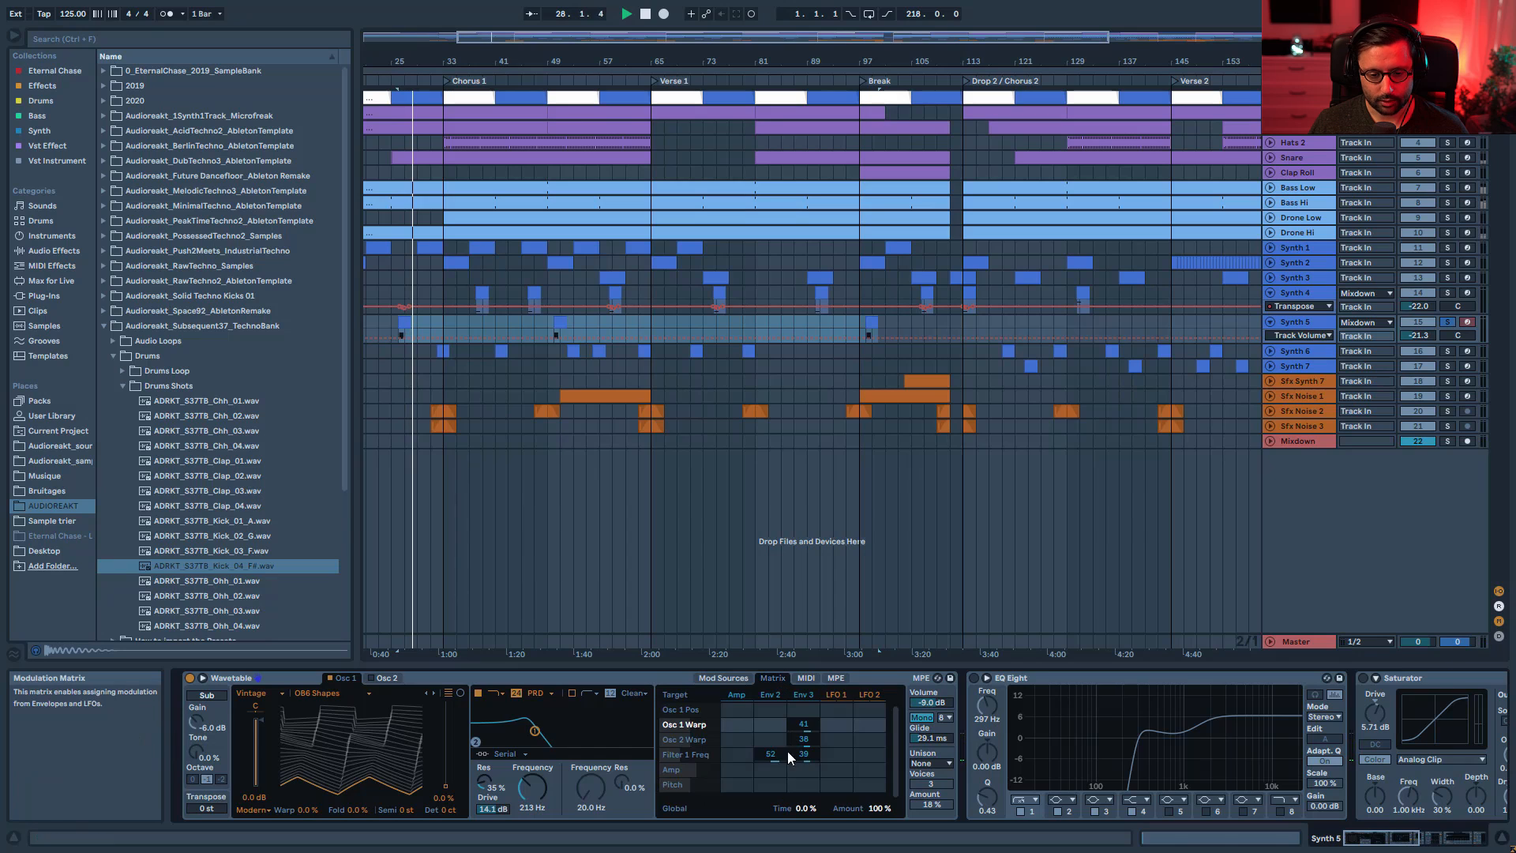
drag(771, 760, 803, 738)
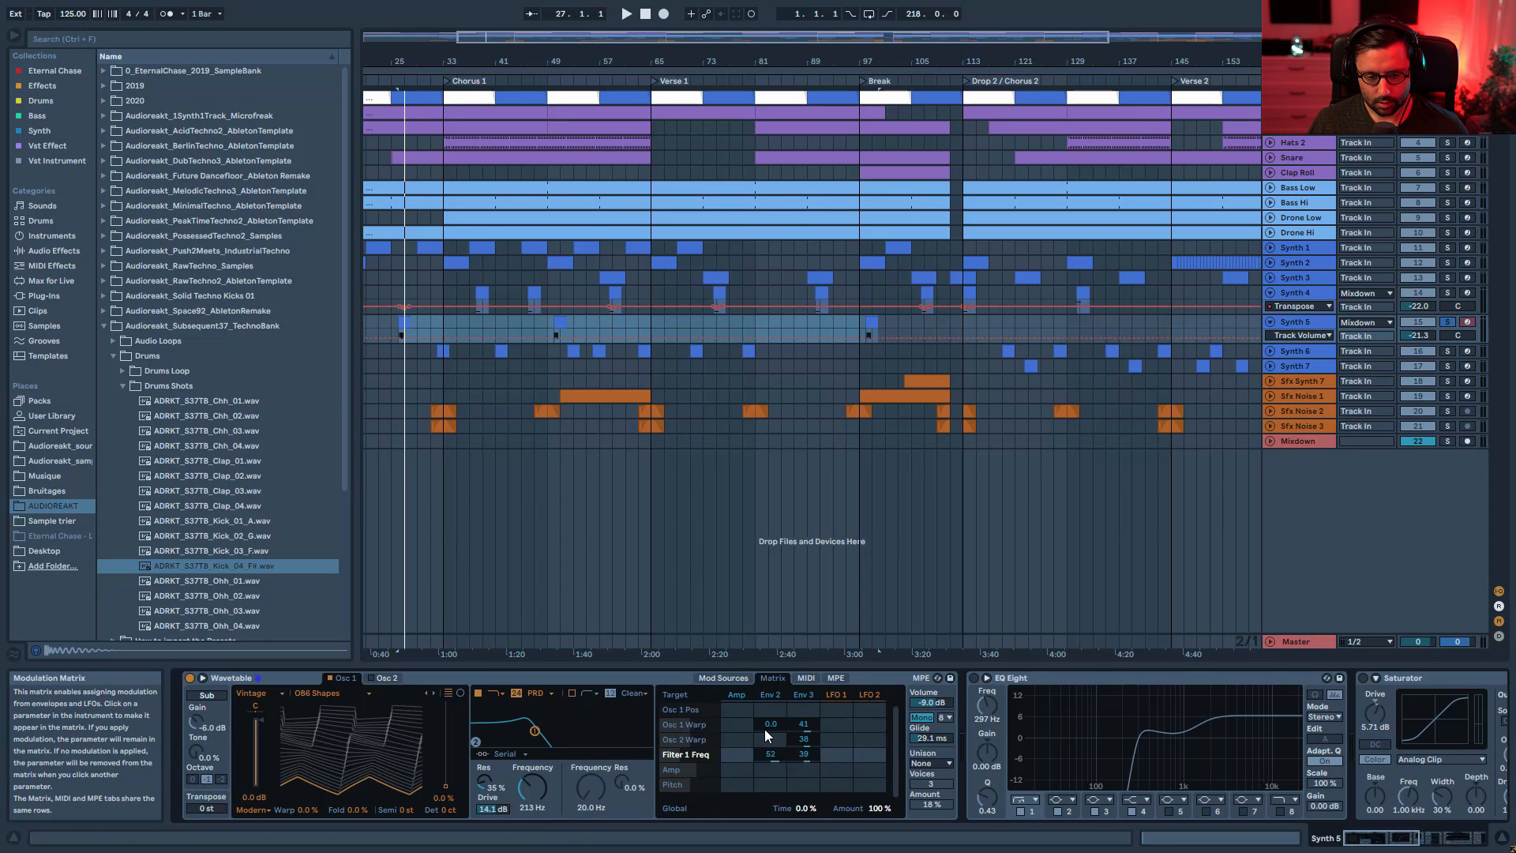
click(769, 698)
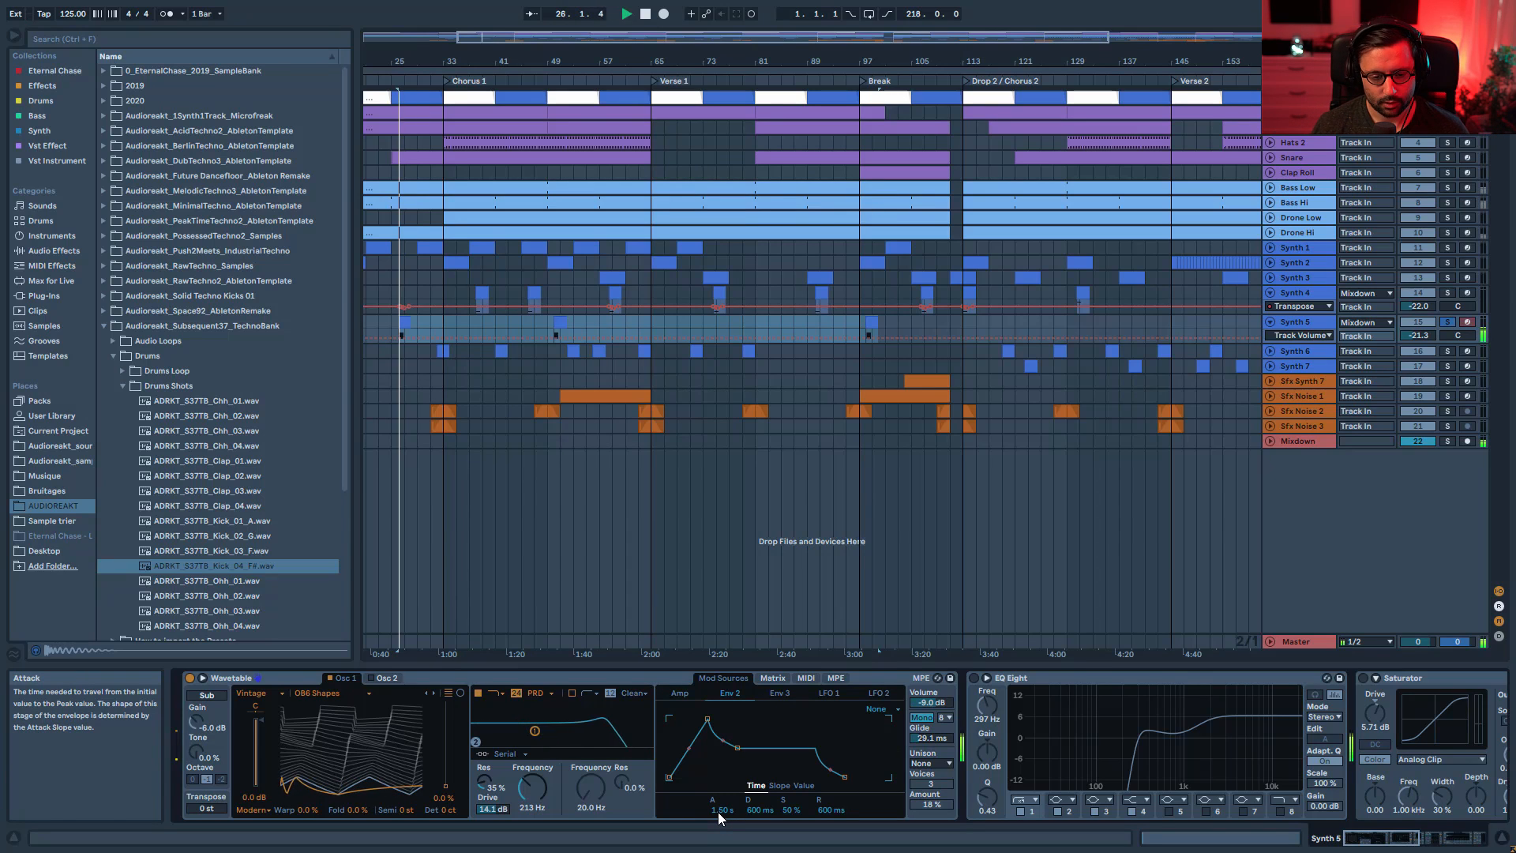
- Activate the EQ Eight on Synth 5 and try its low-cut point at 163 Hz while auditioning the clip
click(975, 677)
drag(1391, 839, 1404, 838)
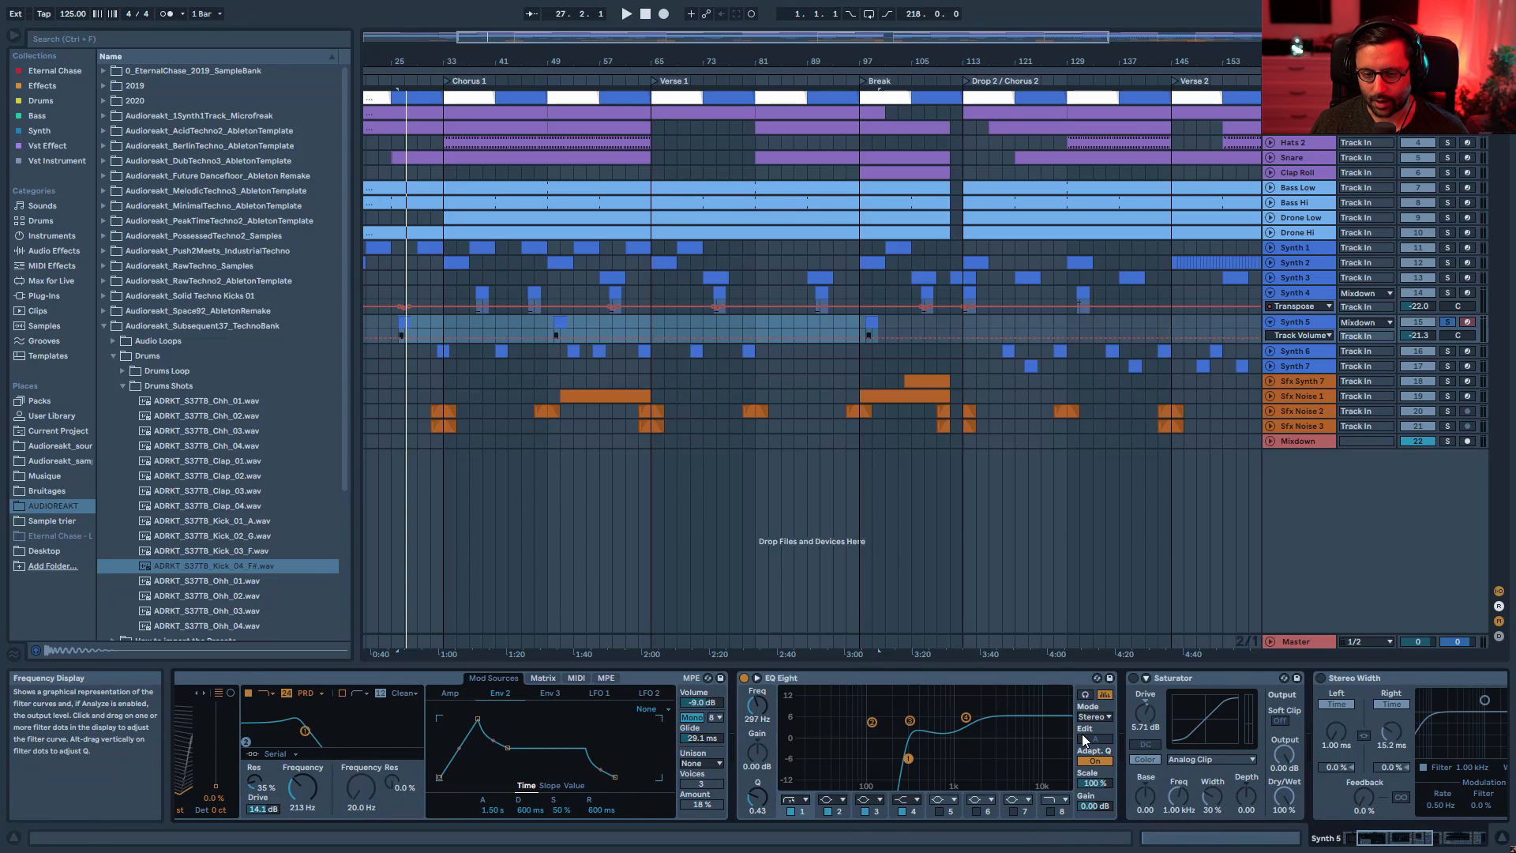
key(space)
key(space)
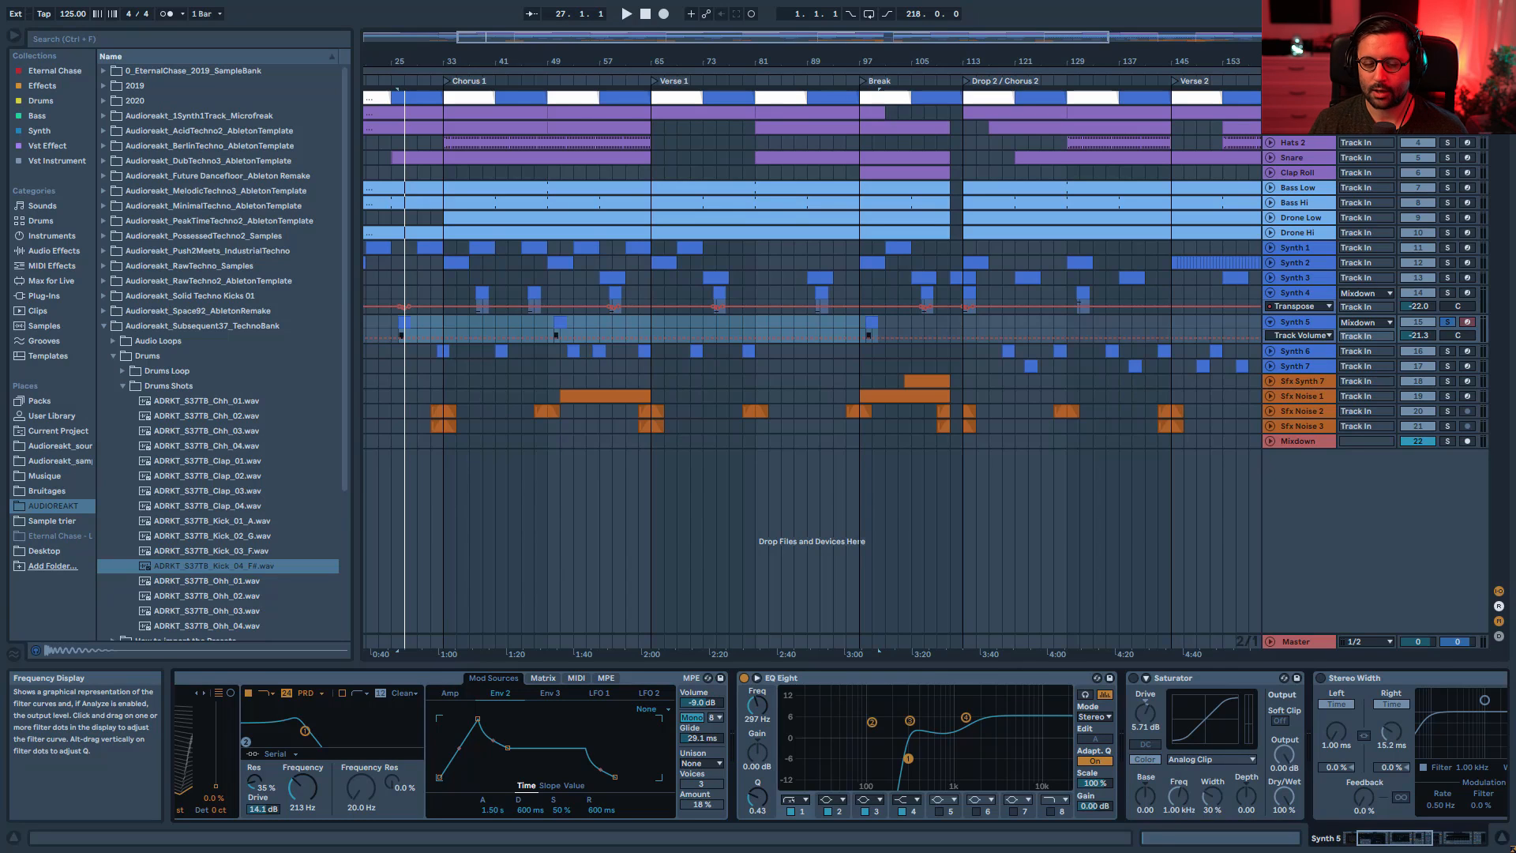
key(space)
mouse_move(908, 758)
mouse_down()
mouse_move(854, 755)
mouse_move(893, 756)
mouse_move(921, 734)
mouse_move(889, 749)
mouse_up()
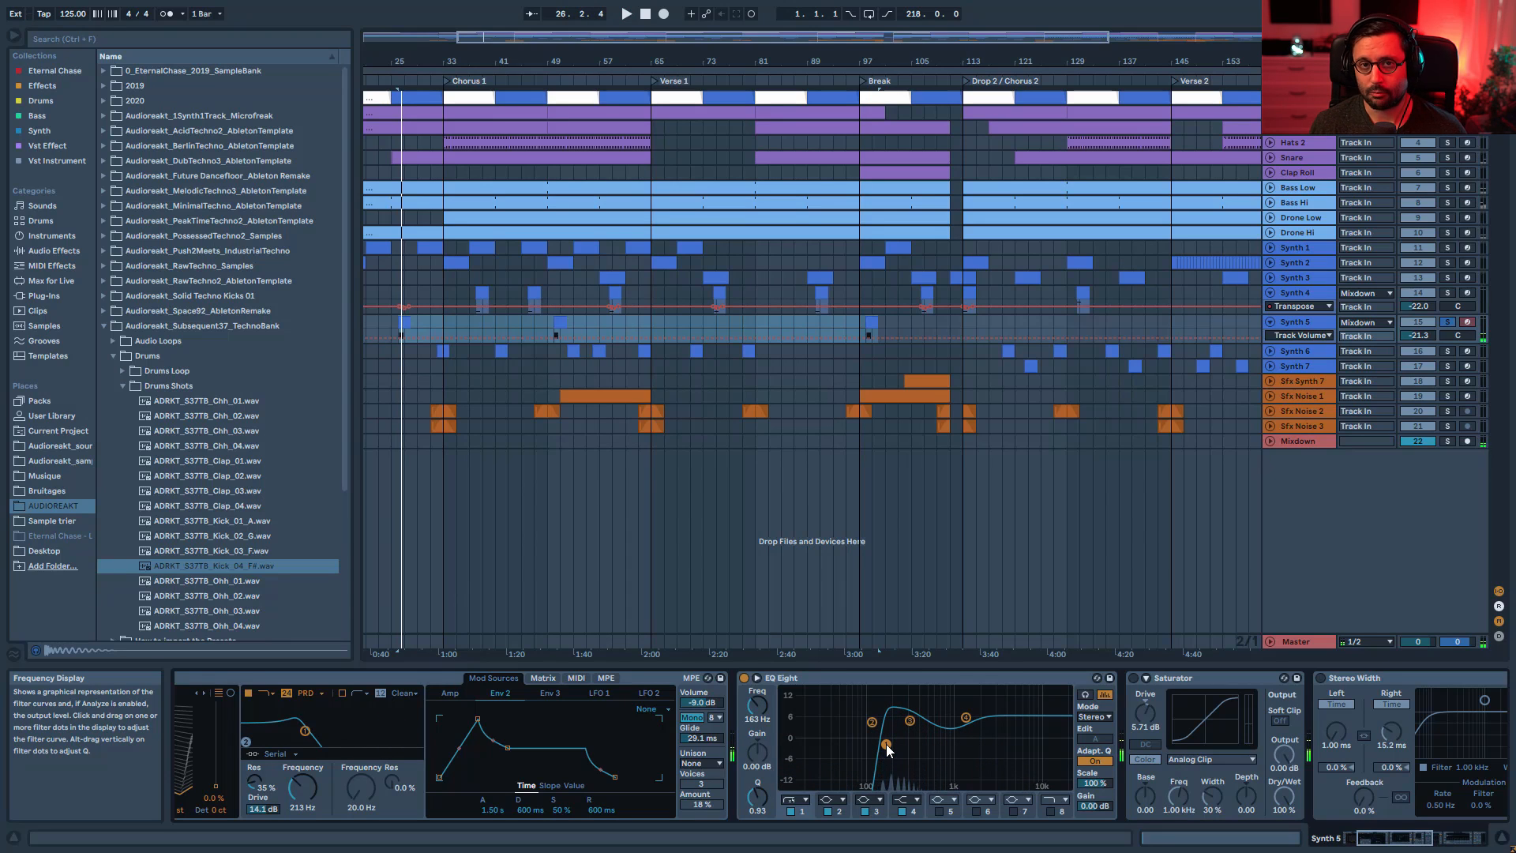
- Activate the Saturator and the Stereo Width delay on Synth 5, auditioning the clip with each
key(space)
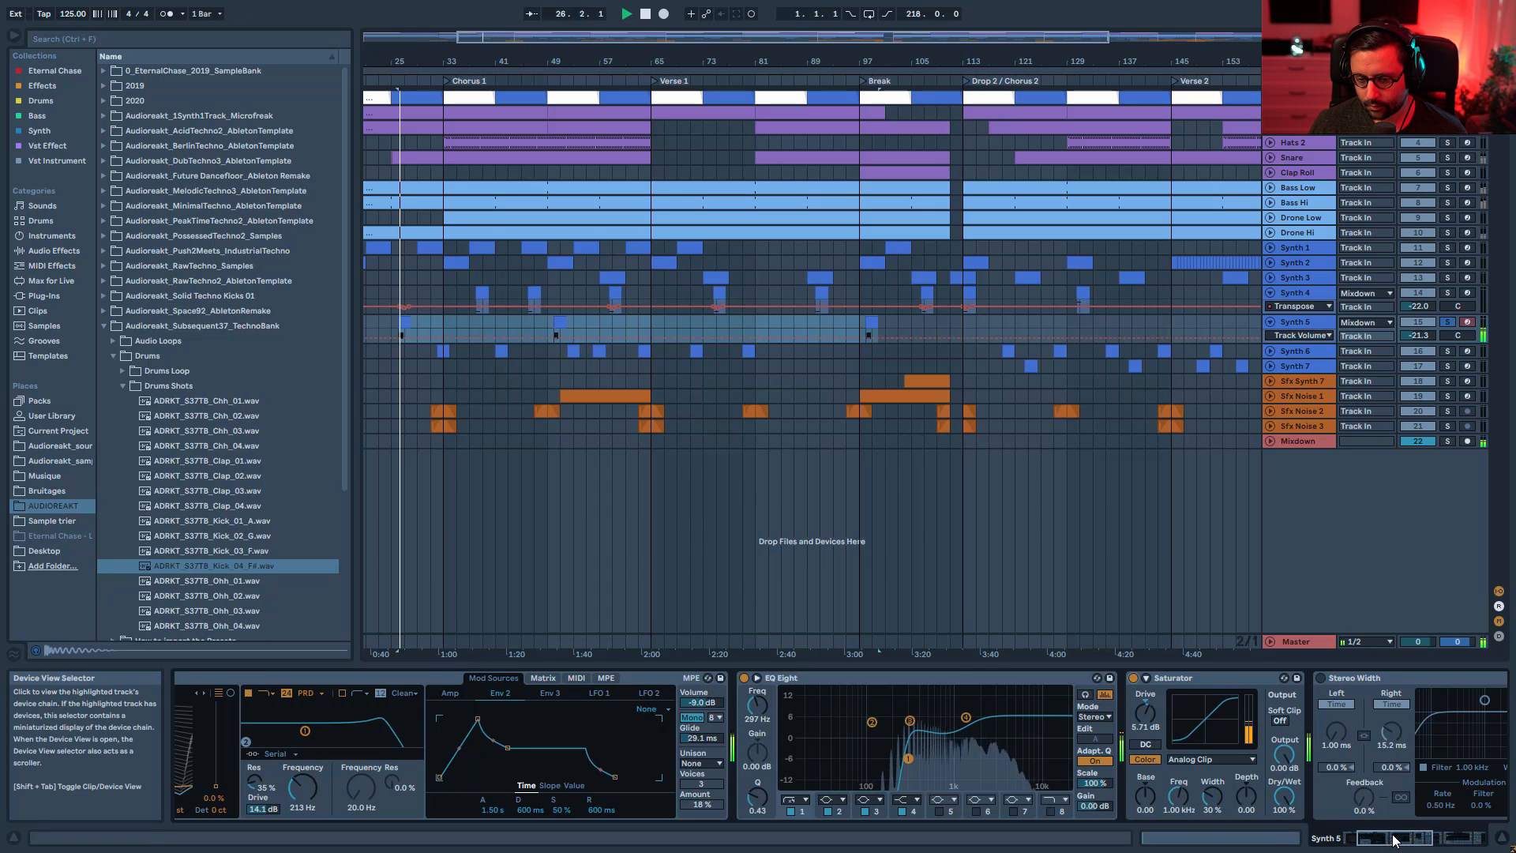
scroll(632, 699, right, 5)
click(642, 679)
key(space)
key(space)
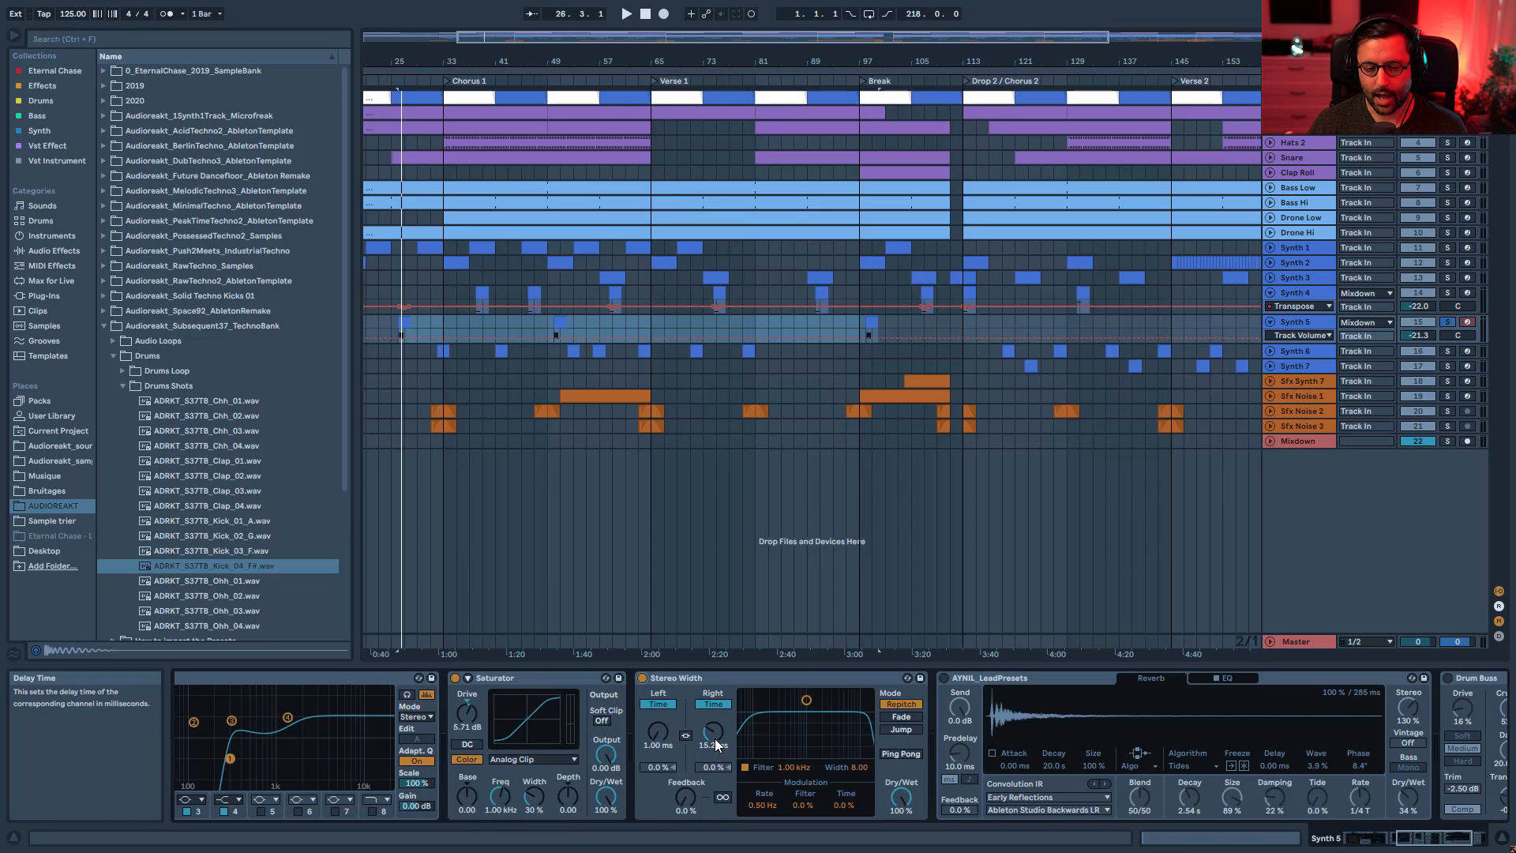
- Activate the AYNIL_LeadPresets reverb and the Drum Buss on Synth 5 while auditioning the clip
drag(1406, 833, 1424, 835)
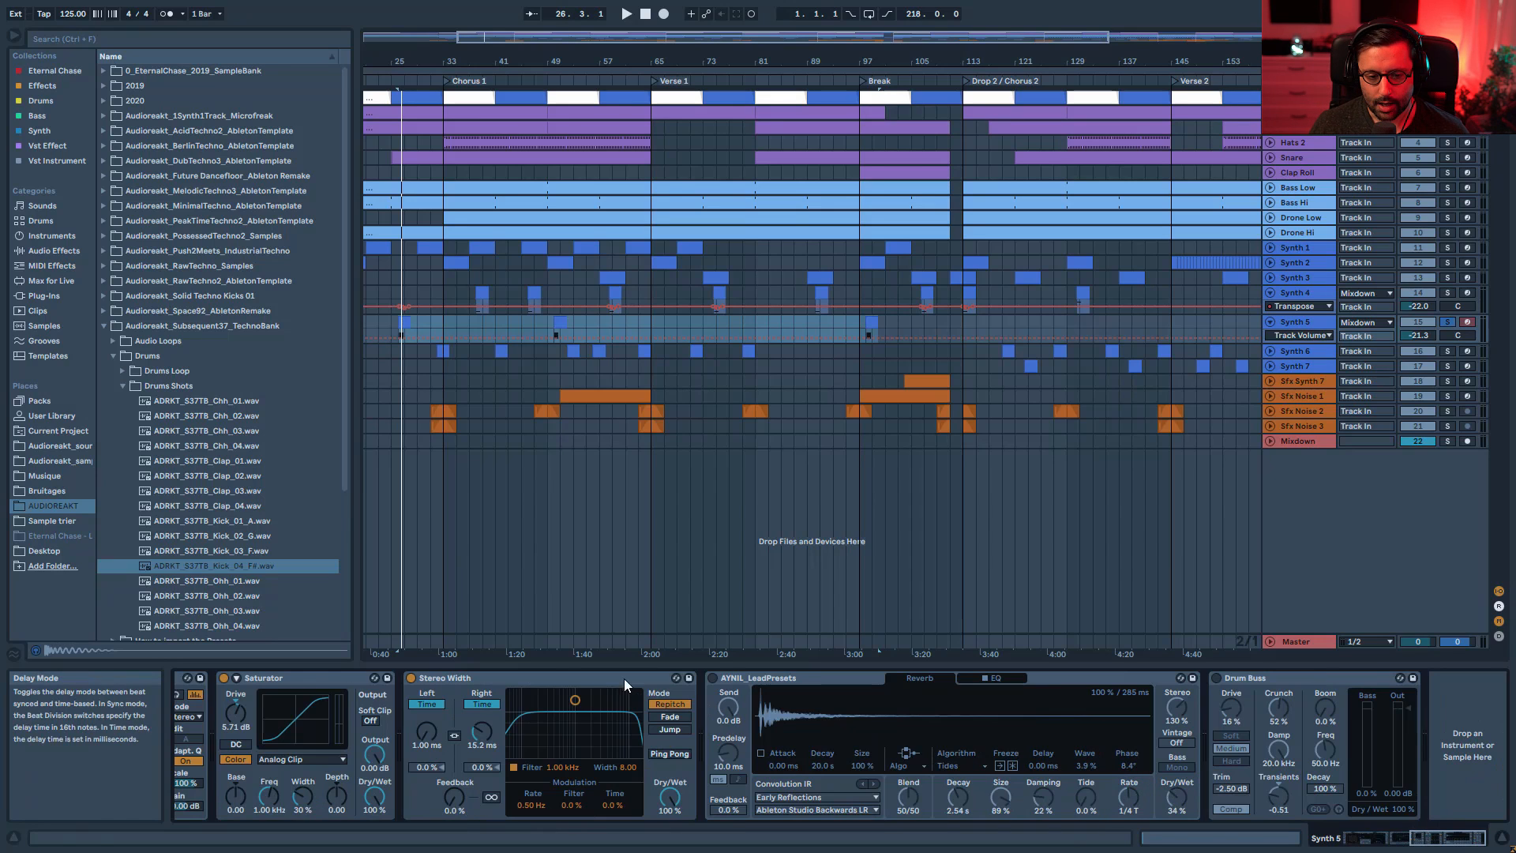
click(713, 678)
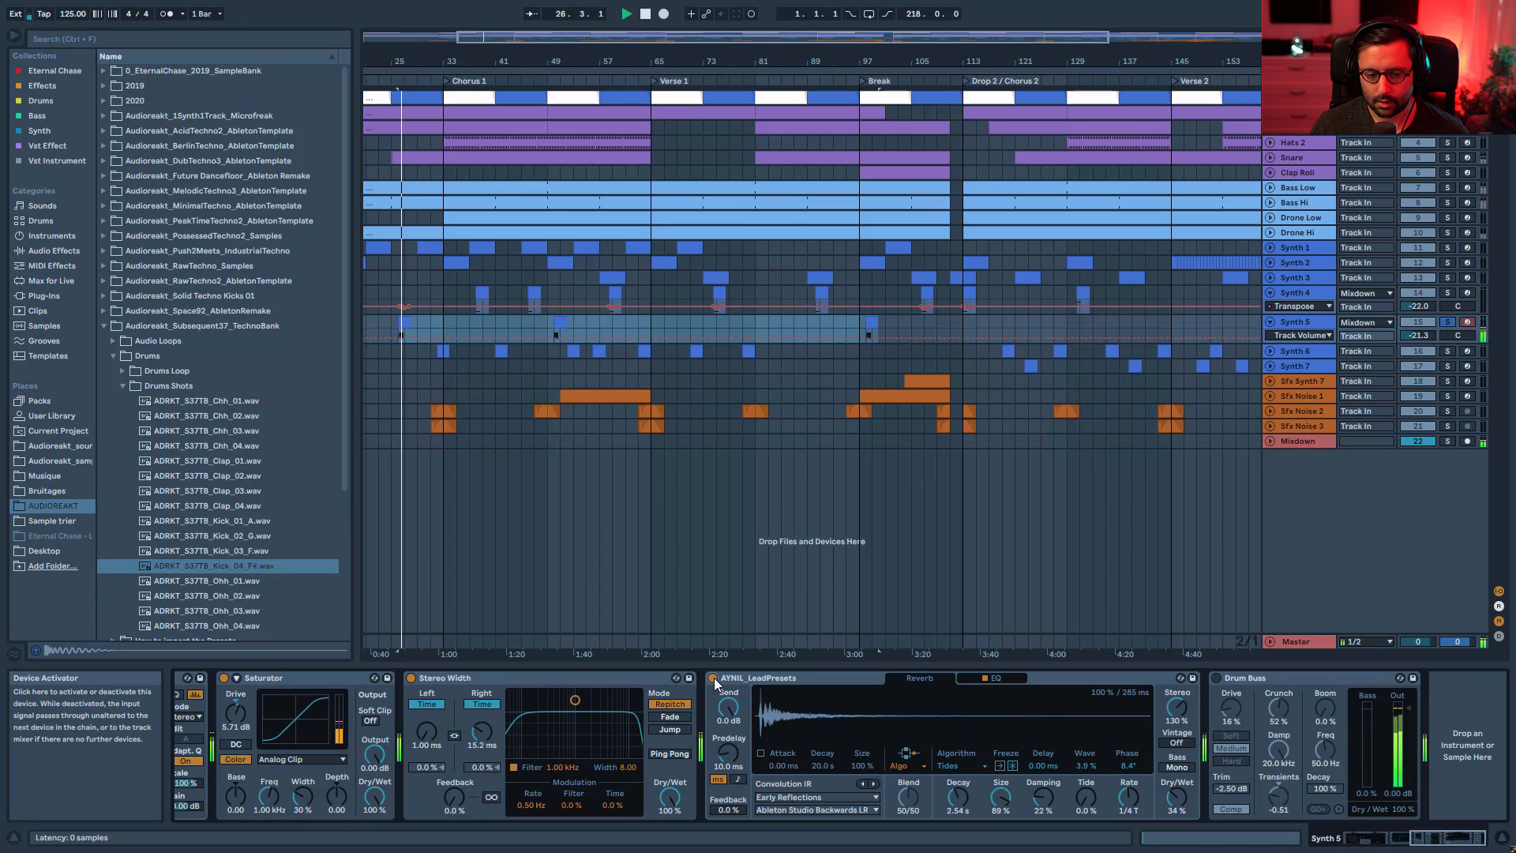
click(1217, 679)
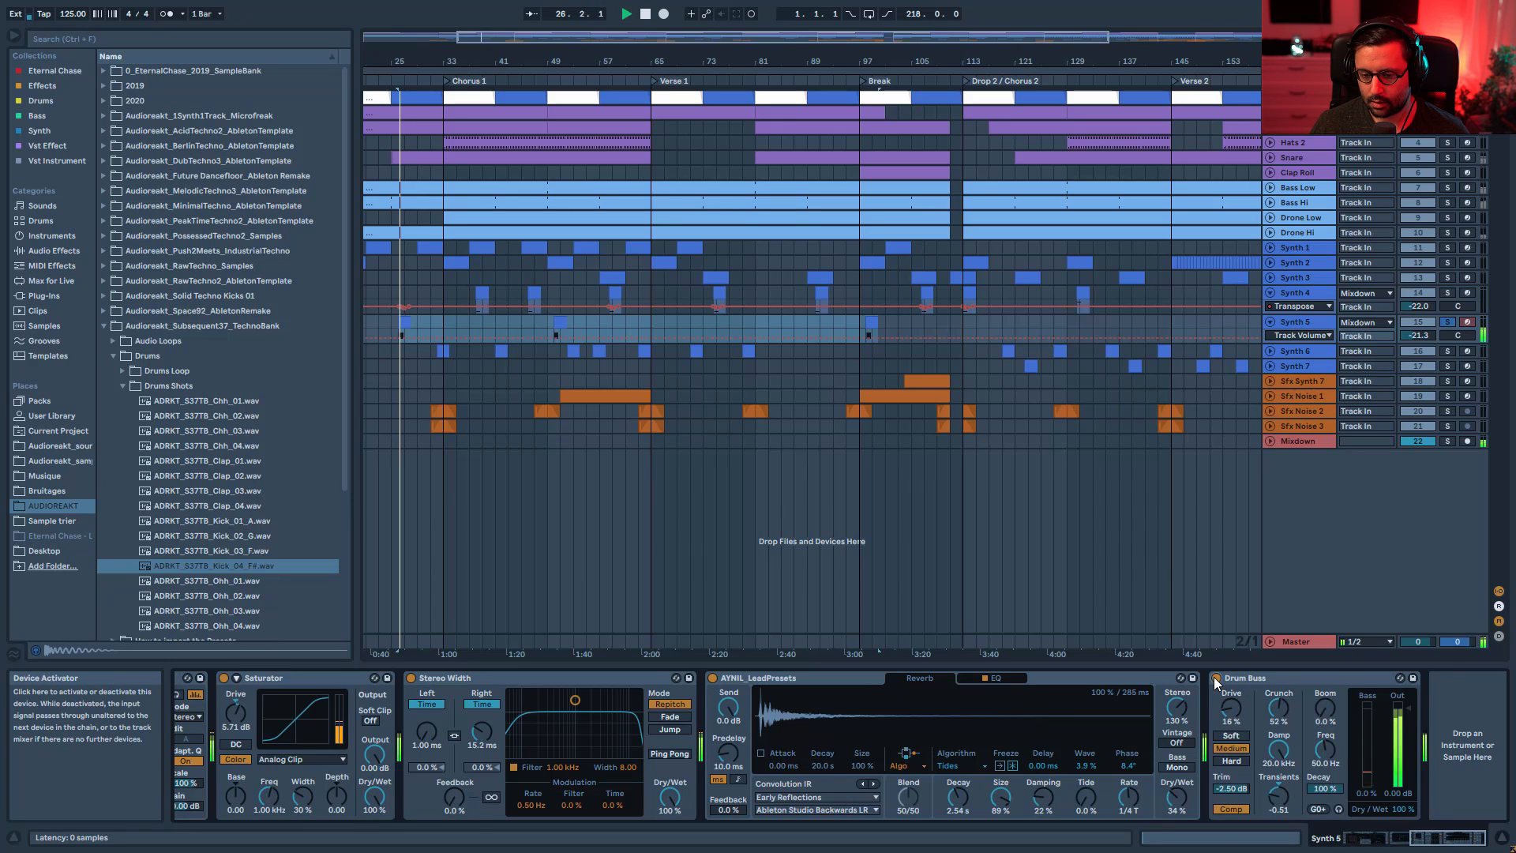
key(space)
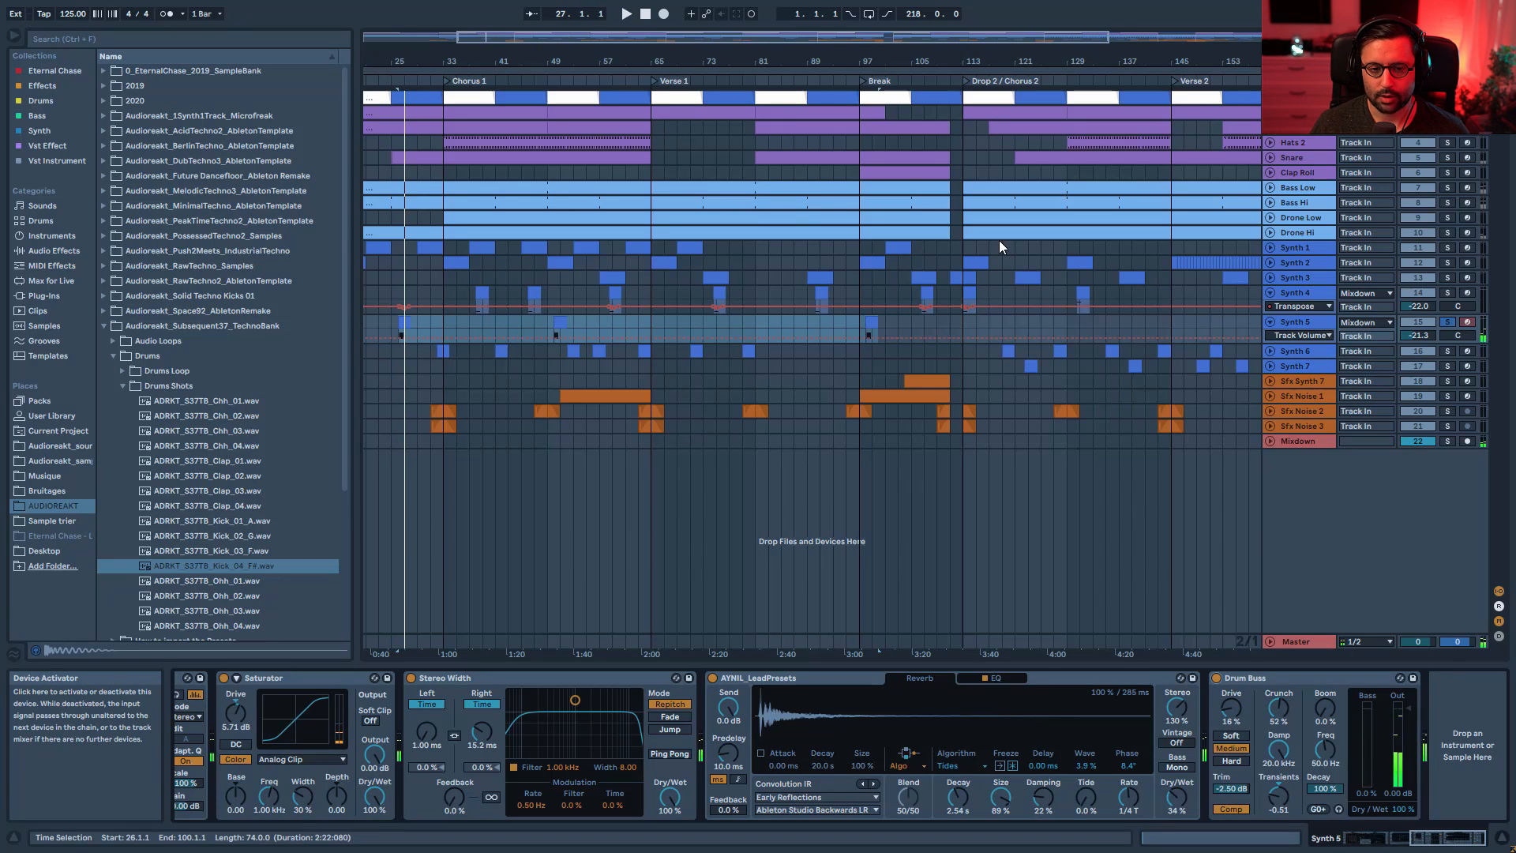
- Unsolo Synth 5, solo Synth 6, audition its clip at bar 32 and unfold the track
click(1300, 353)
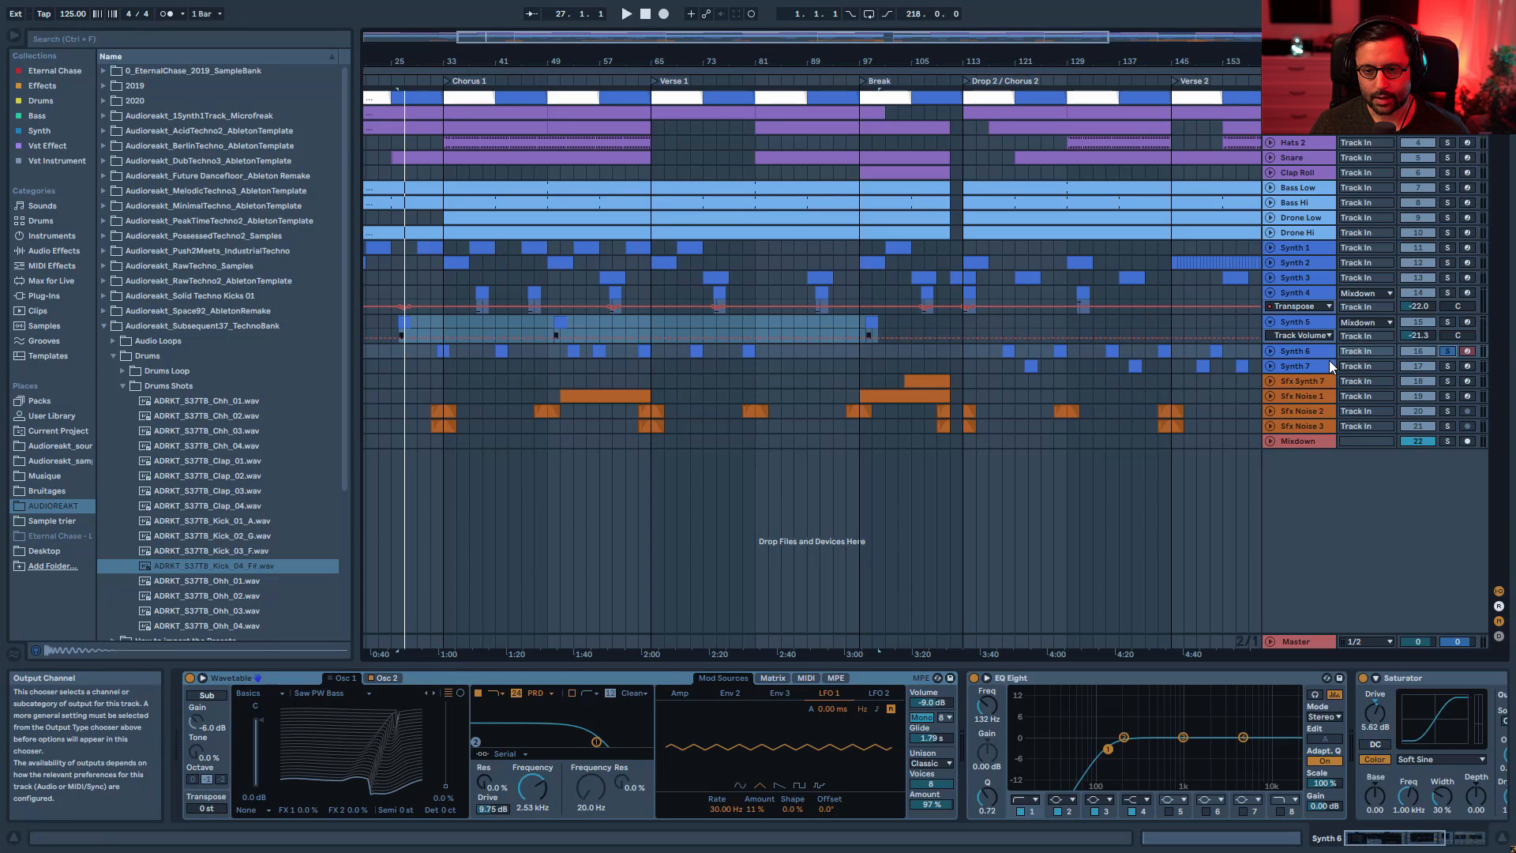
click(444, 347)
key(space)
click(1271, 353)
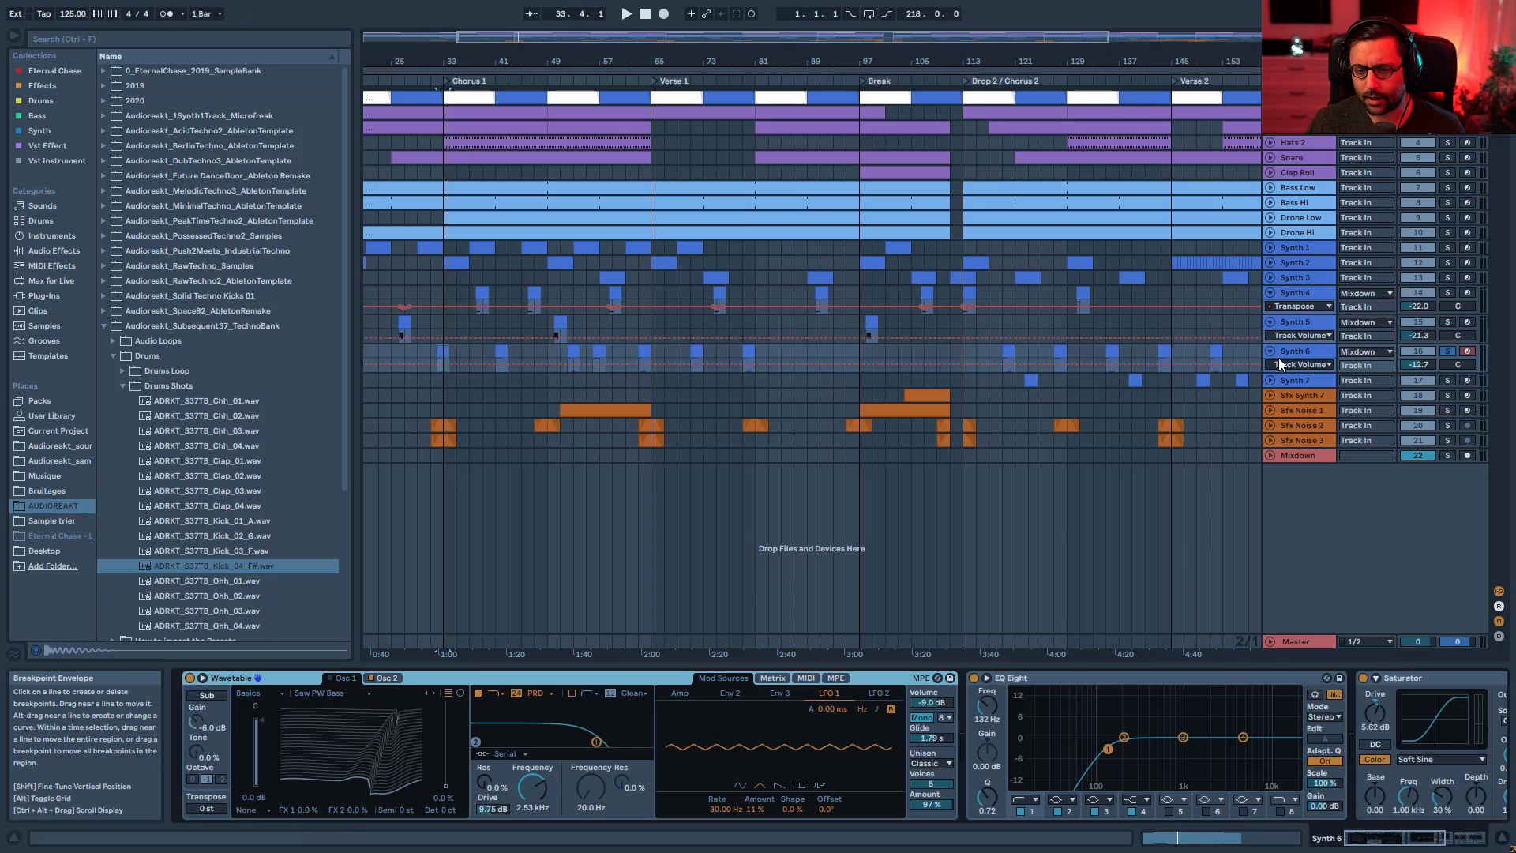
- Look through Synth 6's device chain and examine Osc 2 in its Wavetable
click(1295, 351)
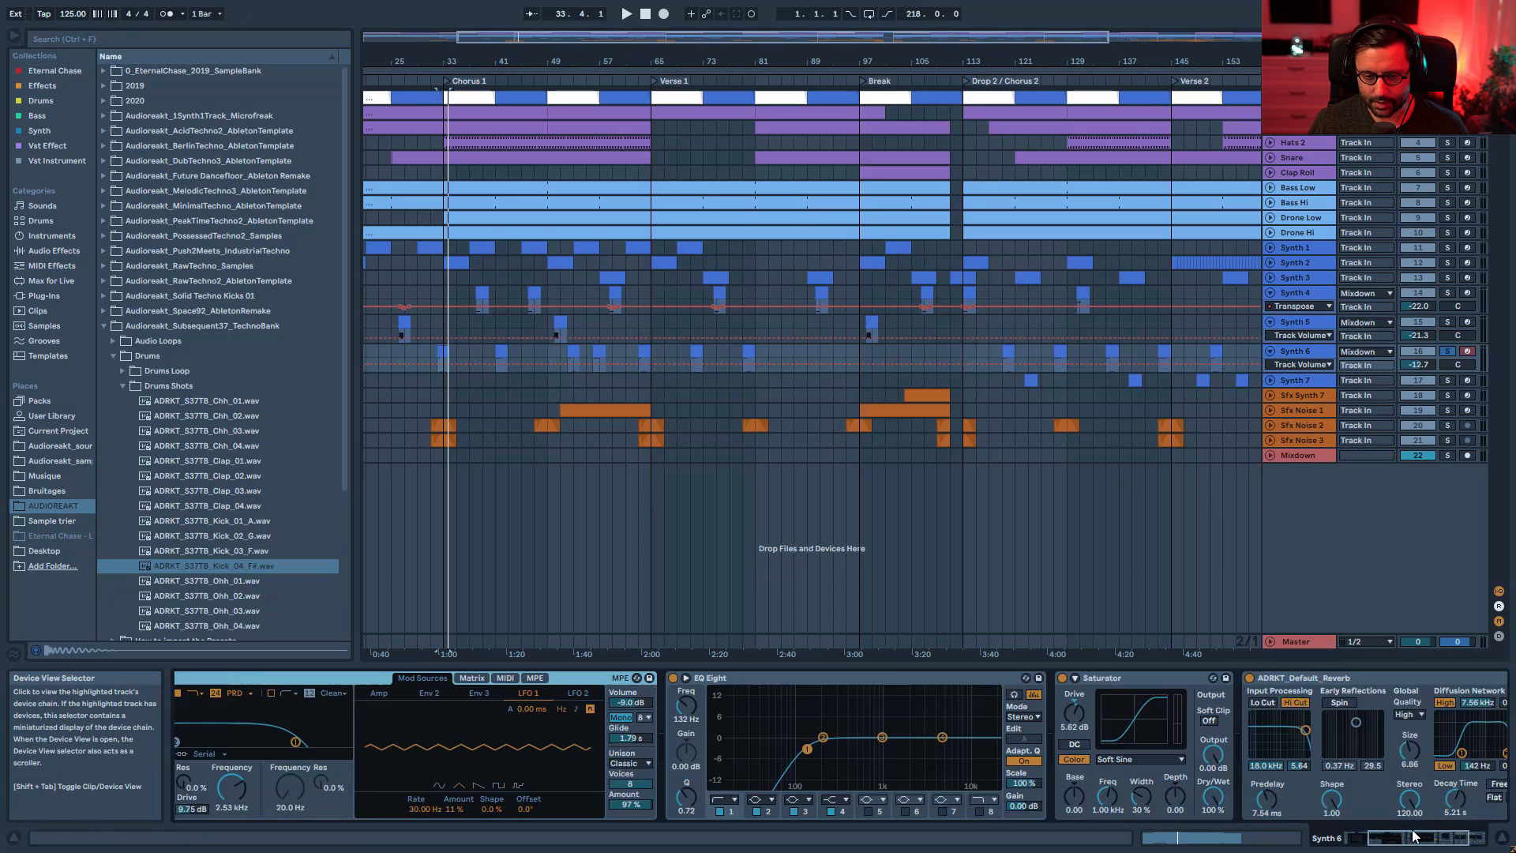
scroll(711, 742, right, 5)
scroll(1040, 687, left, 5)
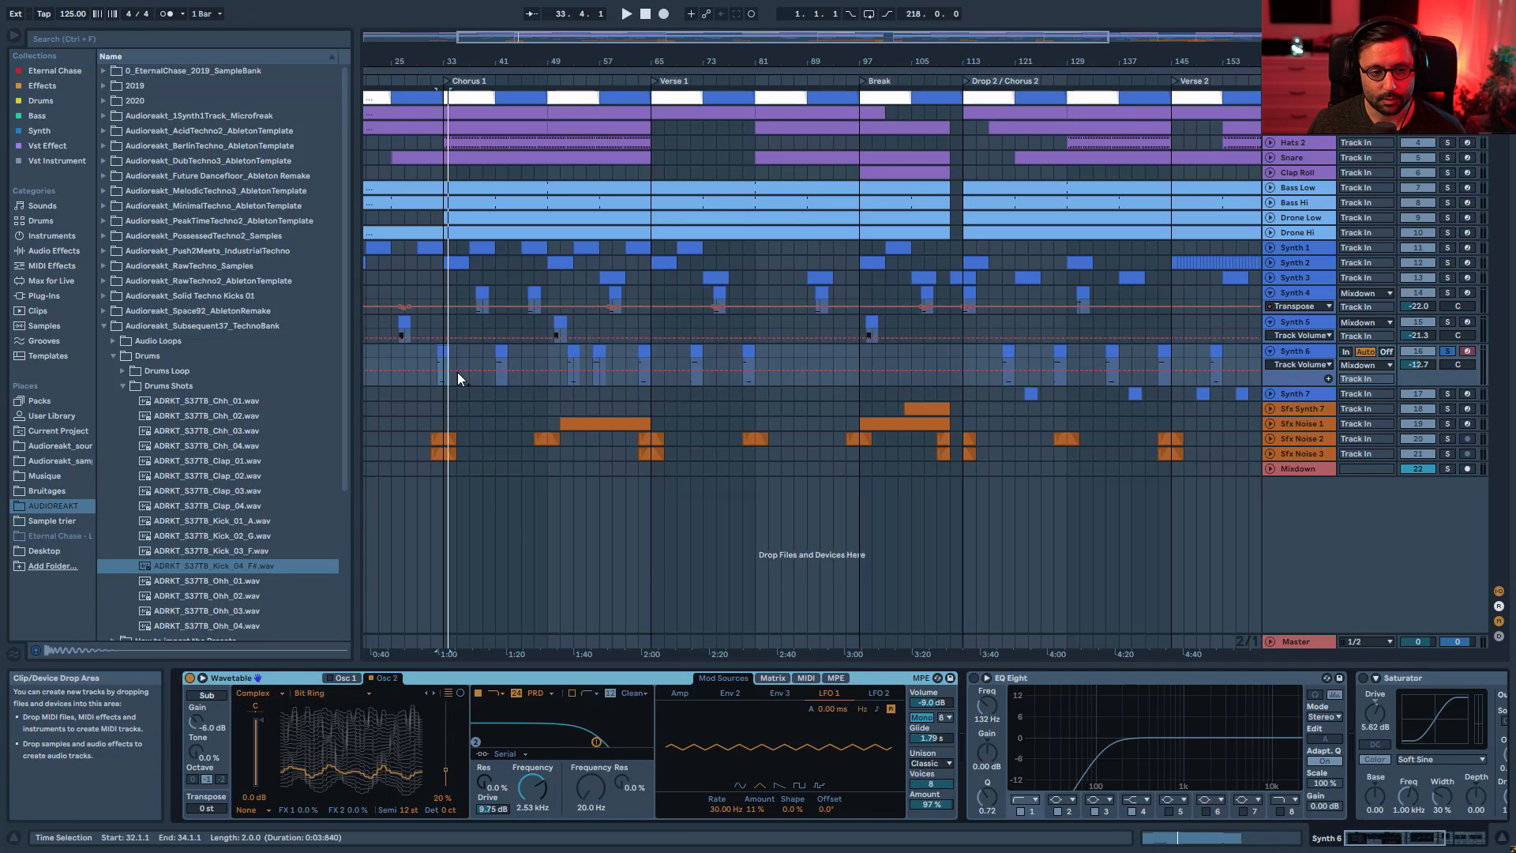
- Fold the note view of Synth 6's clip at bar 32 to its used notes, audition it, and return to the track's devices
key(shift+Tab)
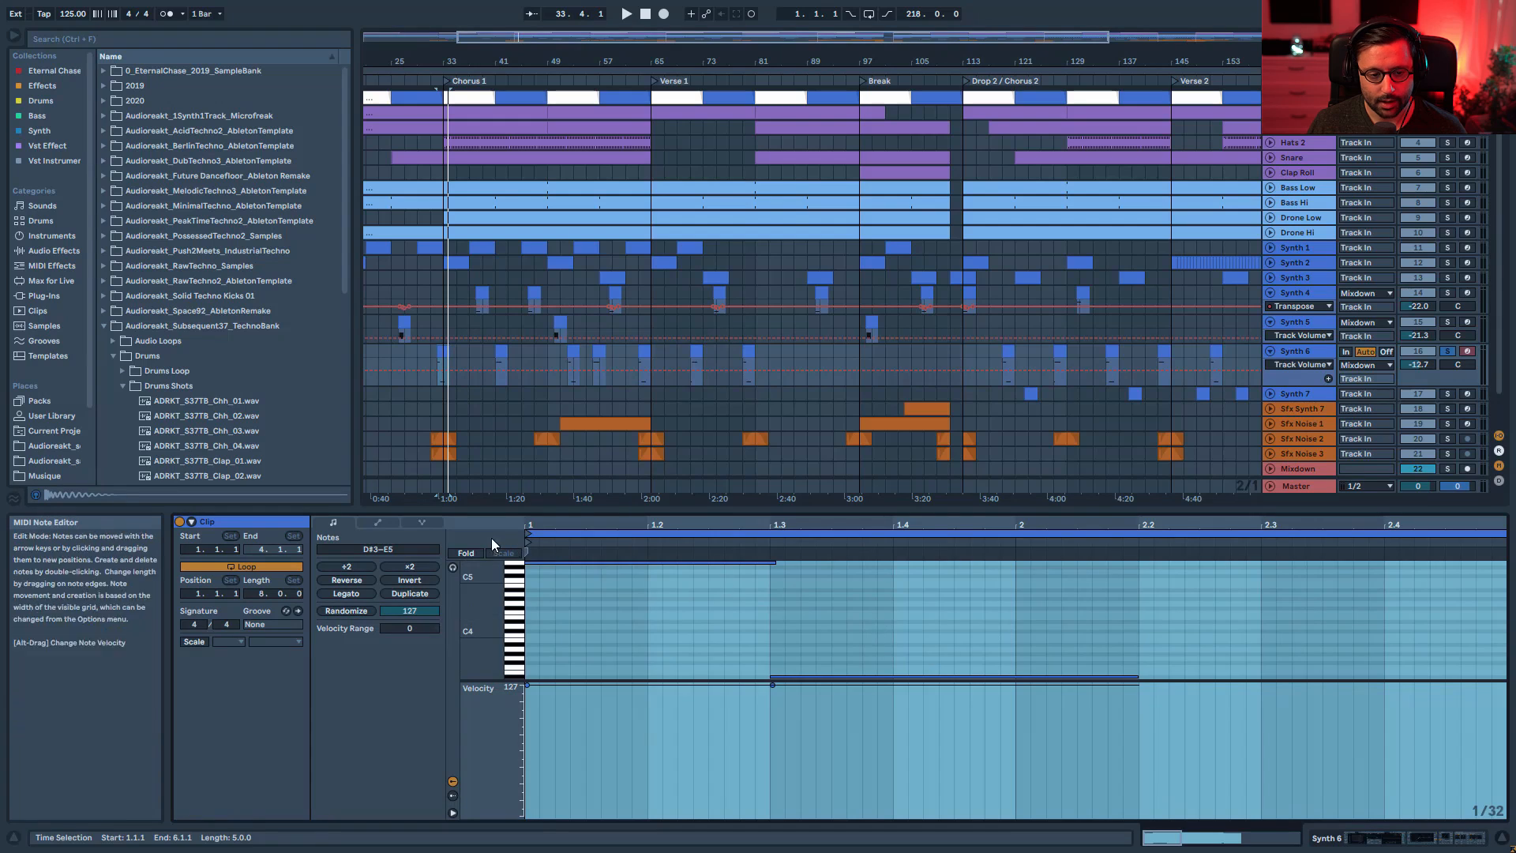
click(467, 553)
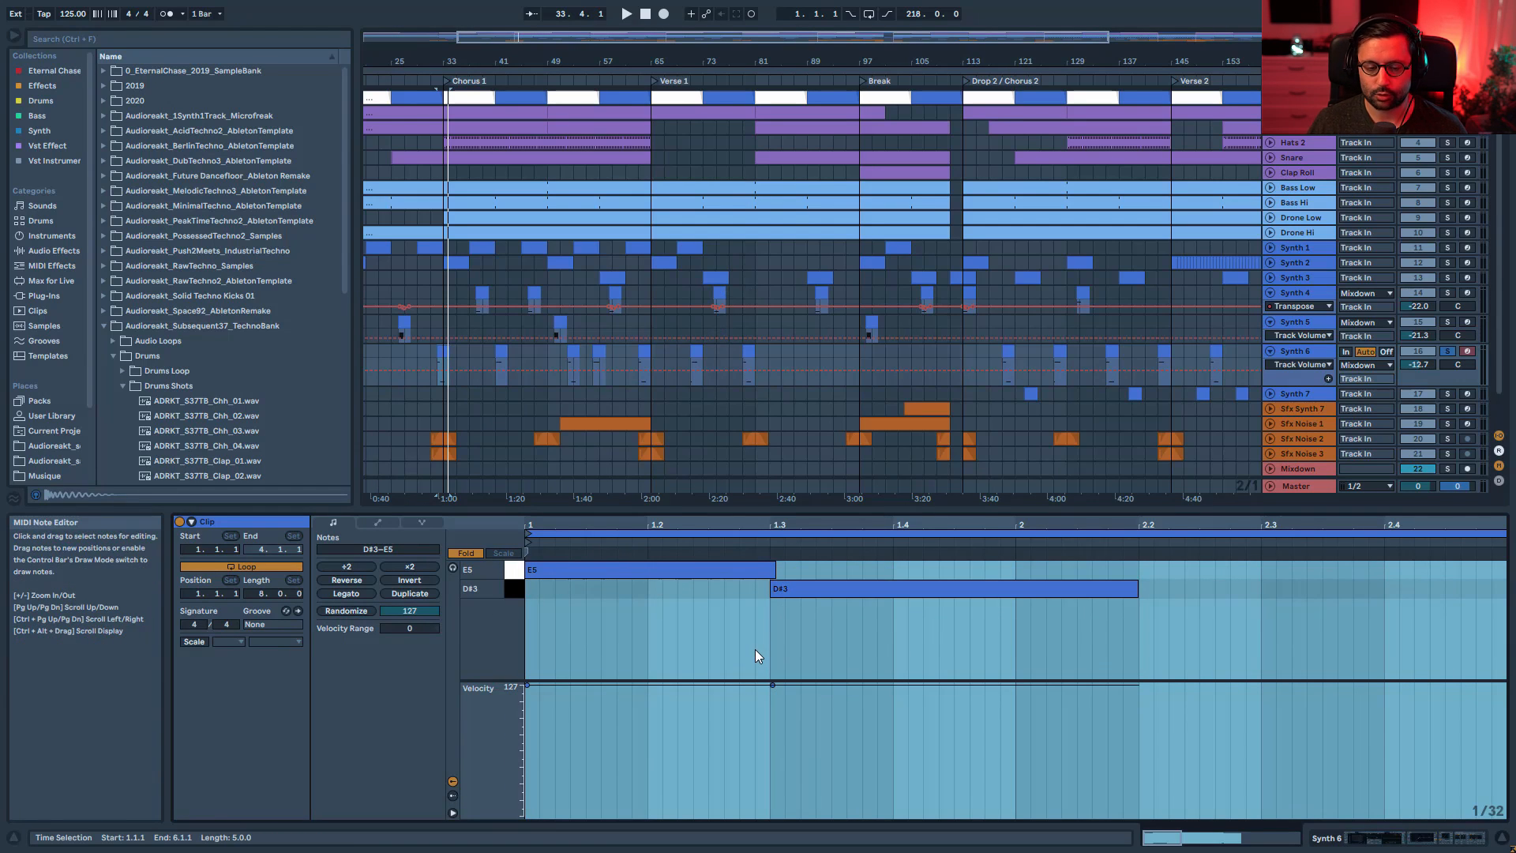
key(space)
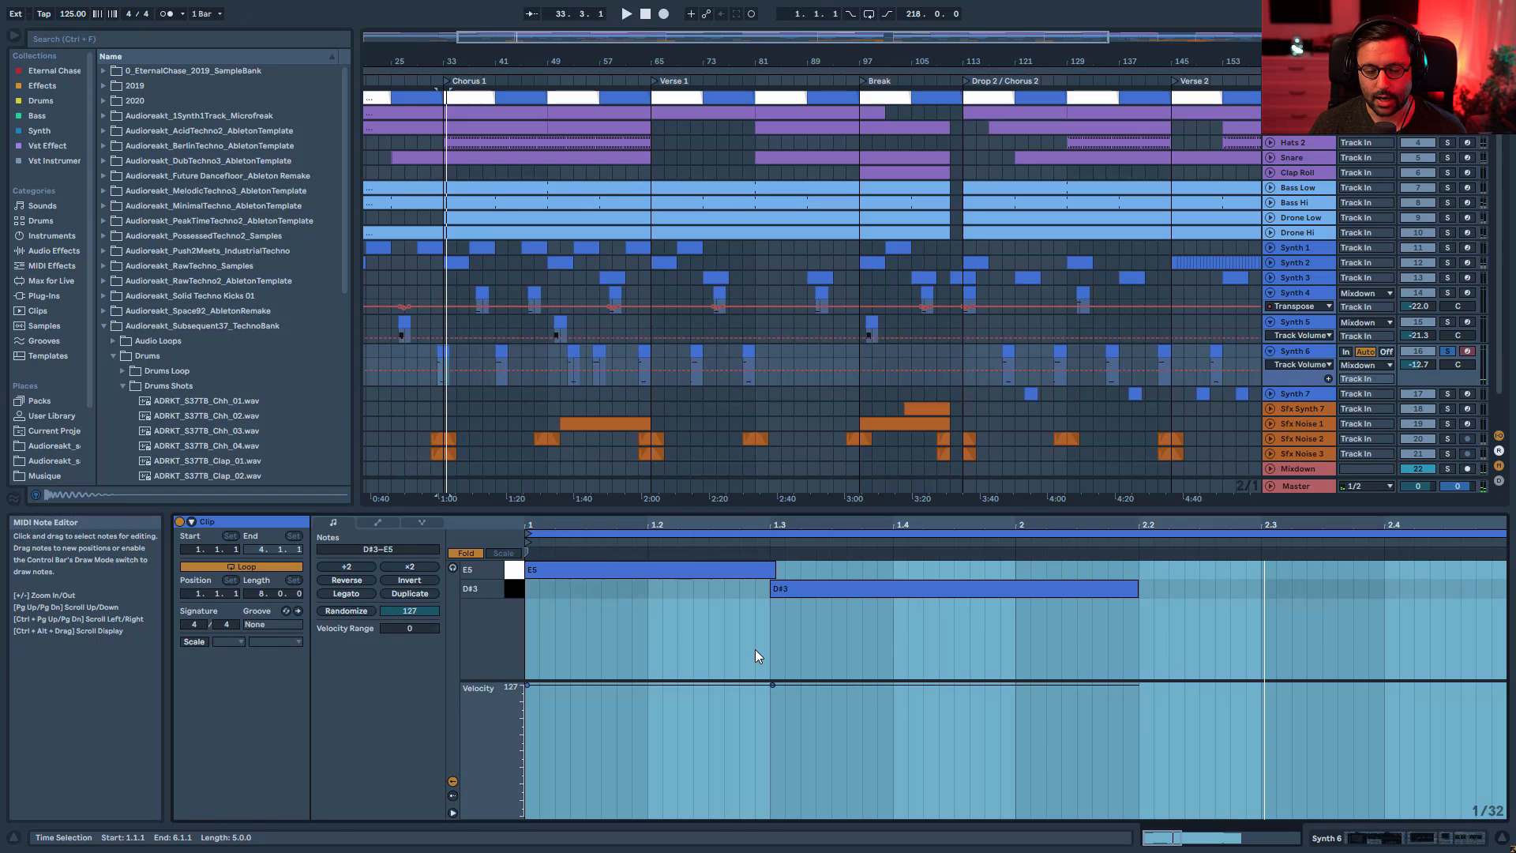
double_click(1294, 352)
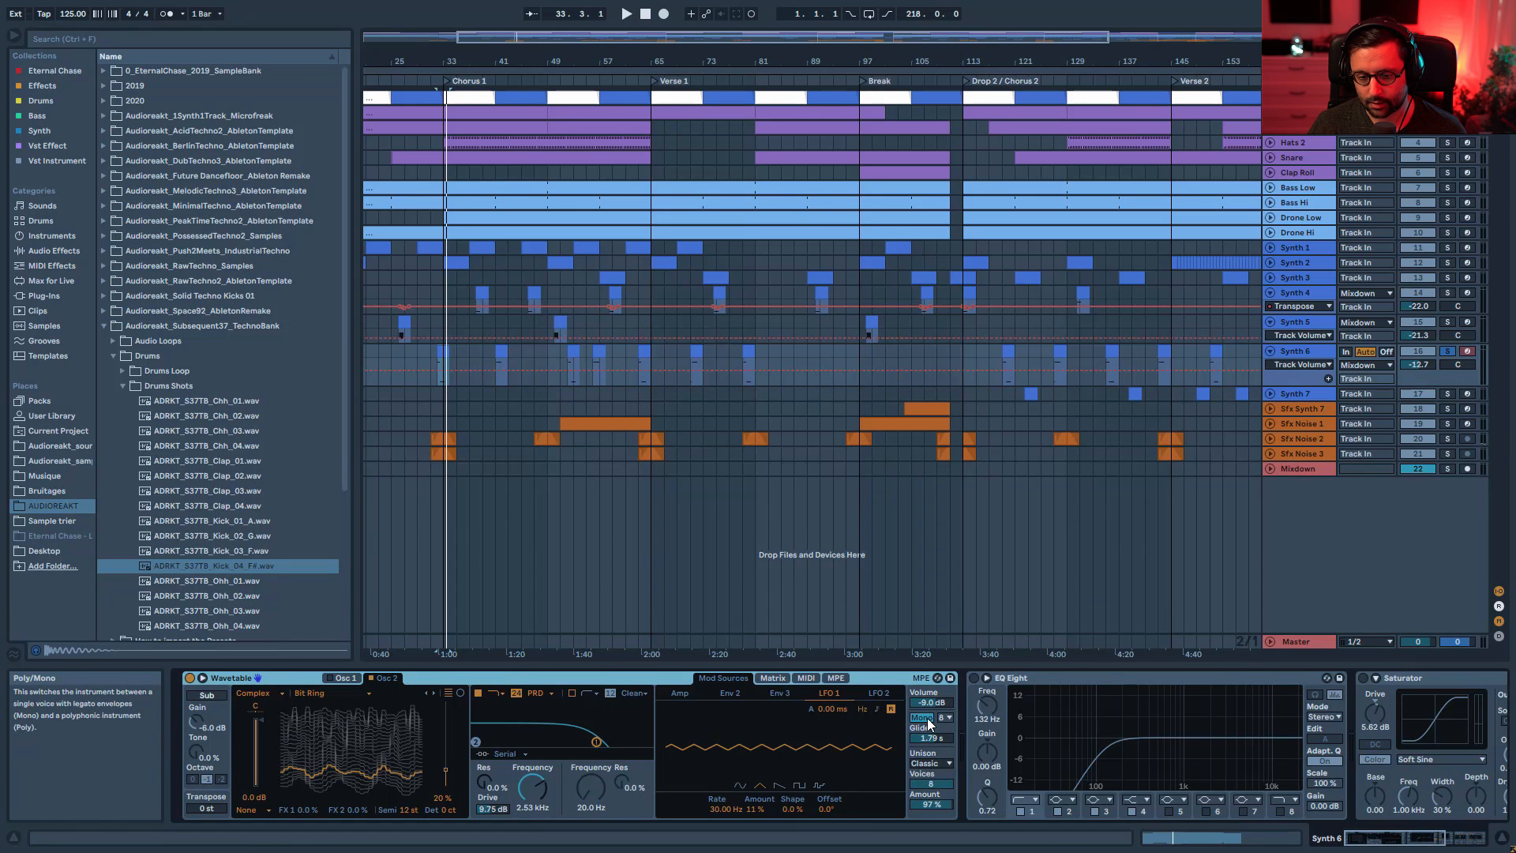
- Try Wavetable's glide at 0.00 ms and its unison mode at None while auditioning Synth 6, and undo the changes
drag(932, 739, 932, 797)
key(space)
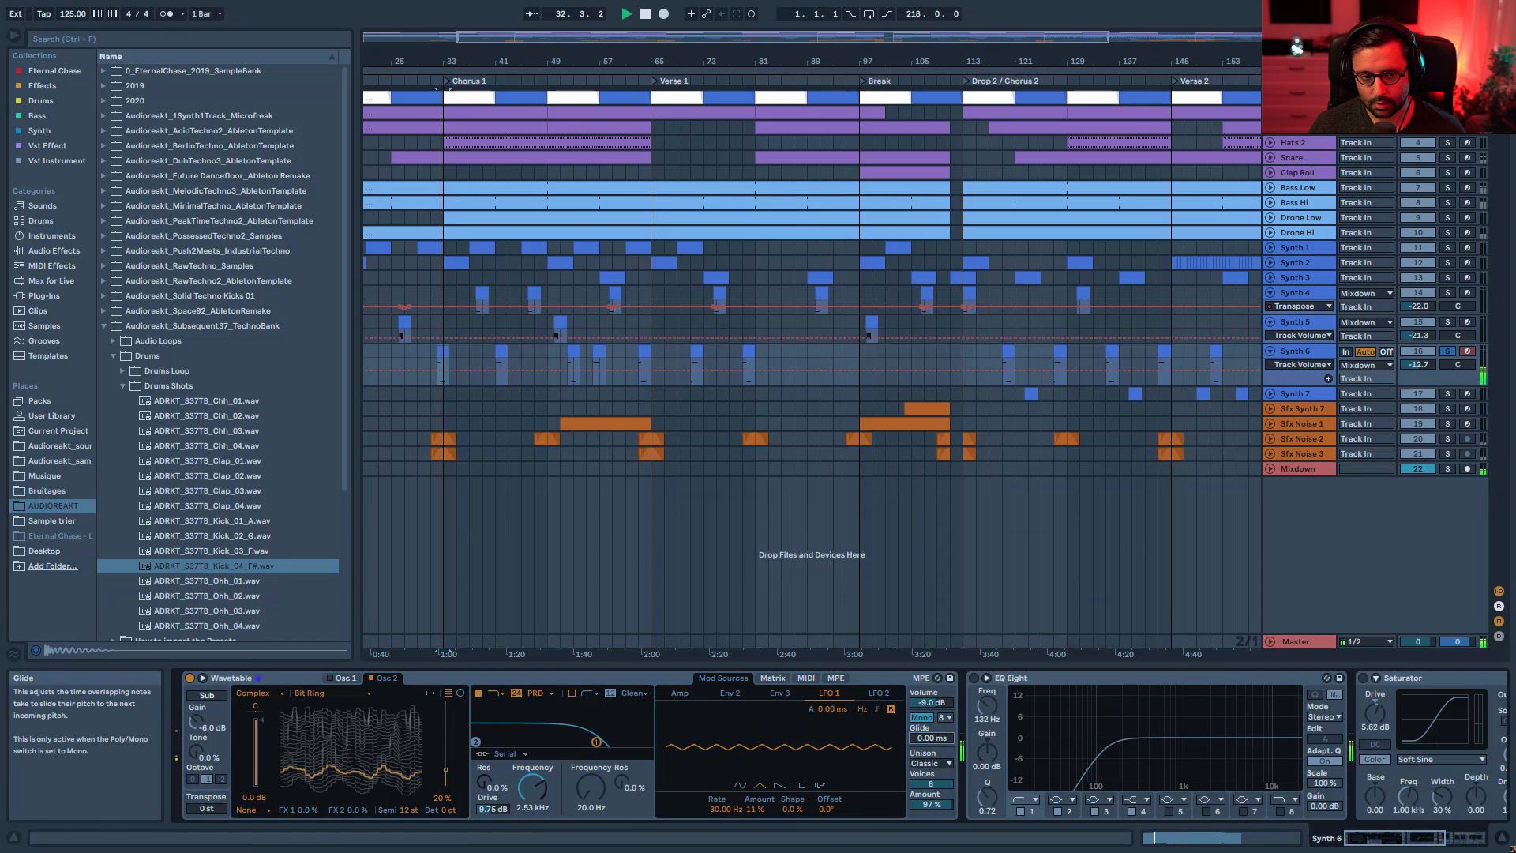
click(930, 764)
click(939, 684)
key(space)
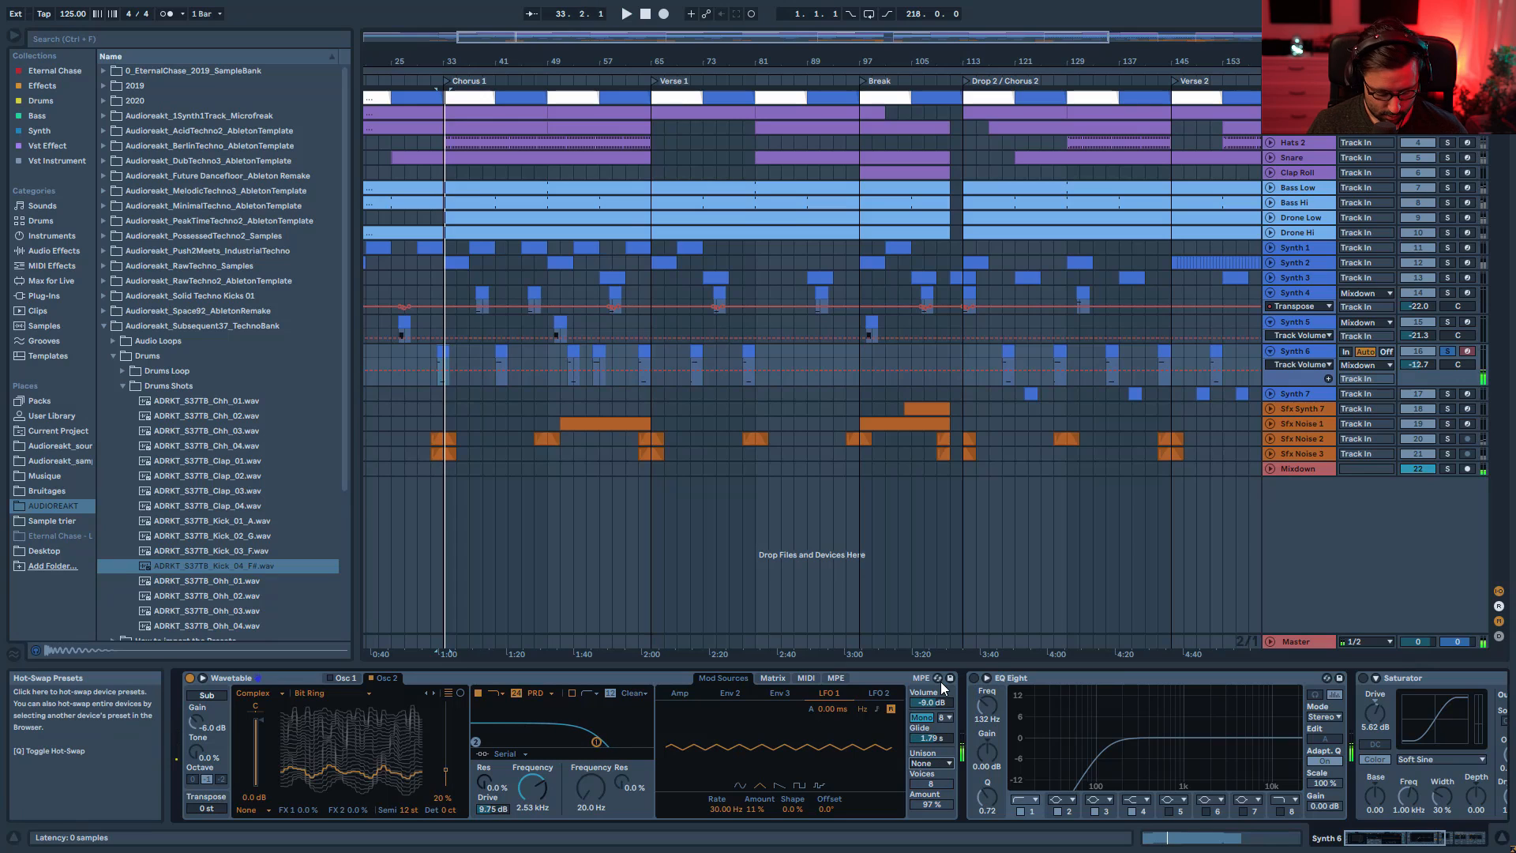
key(ctrl+z)
key(space)
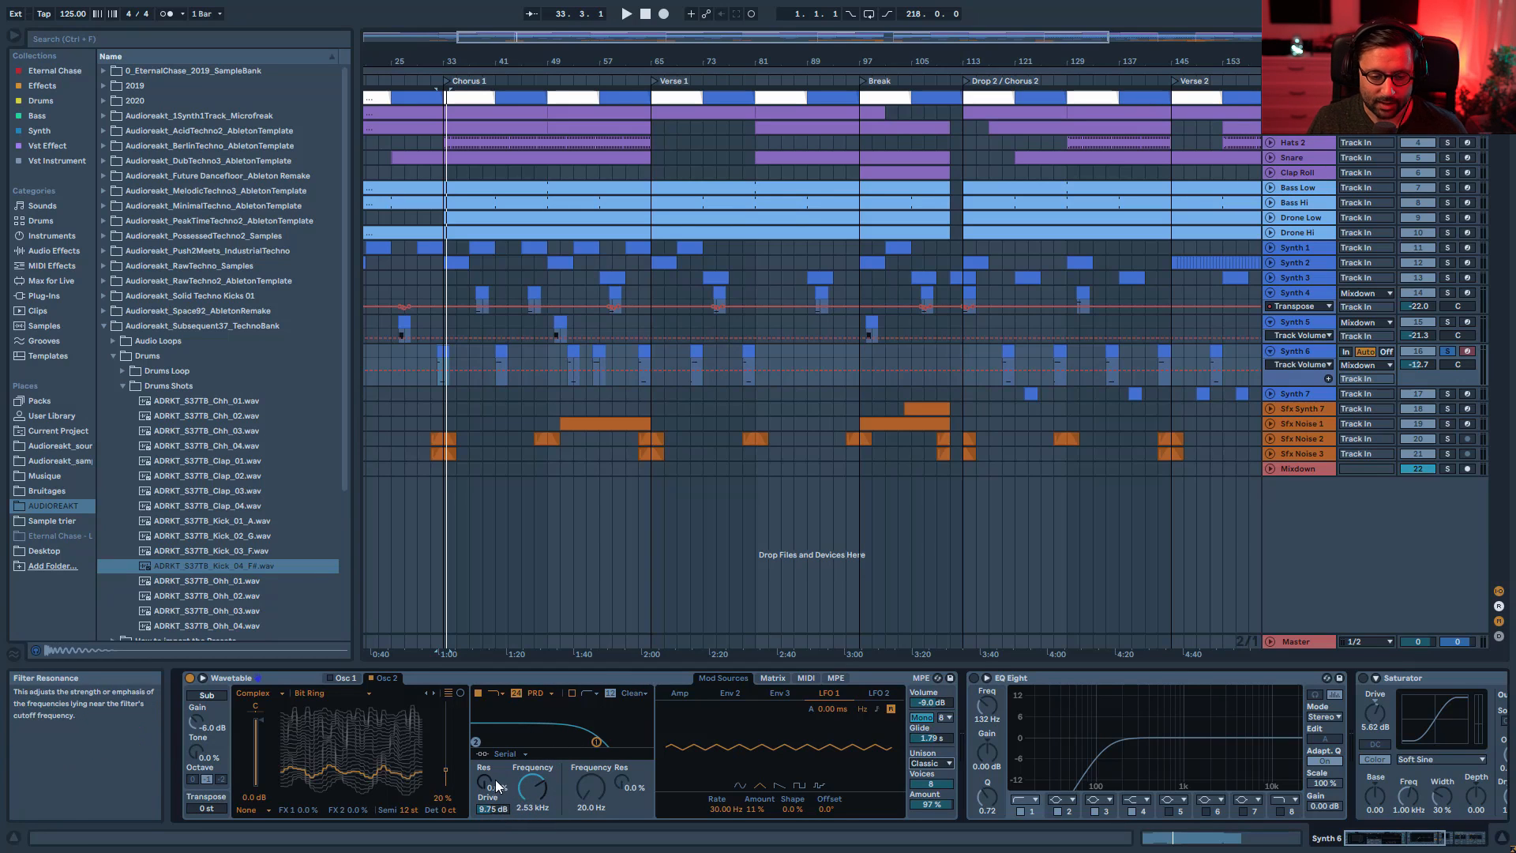
- Audition Synth 6, check LFO 1's targets in Wavetable's modulation matrix and show LFO 1's settings
key(space)
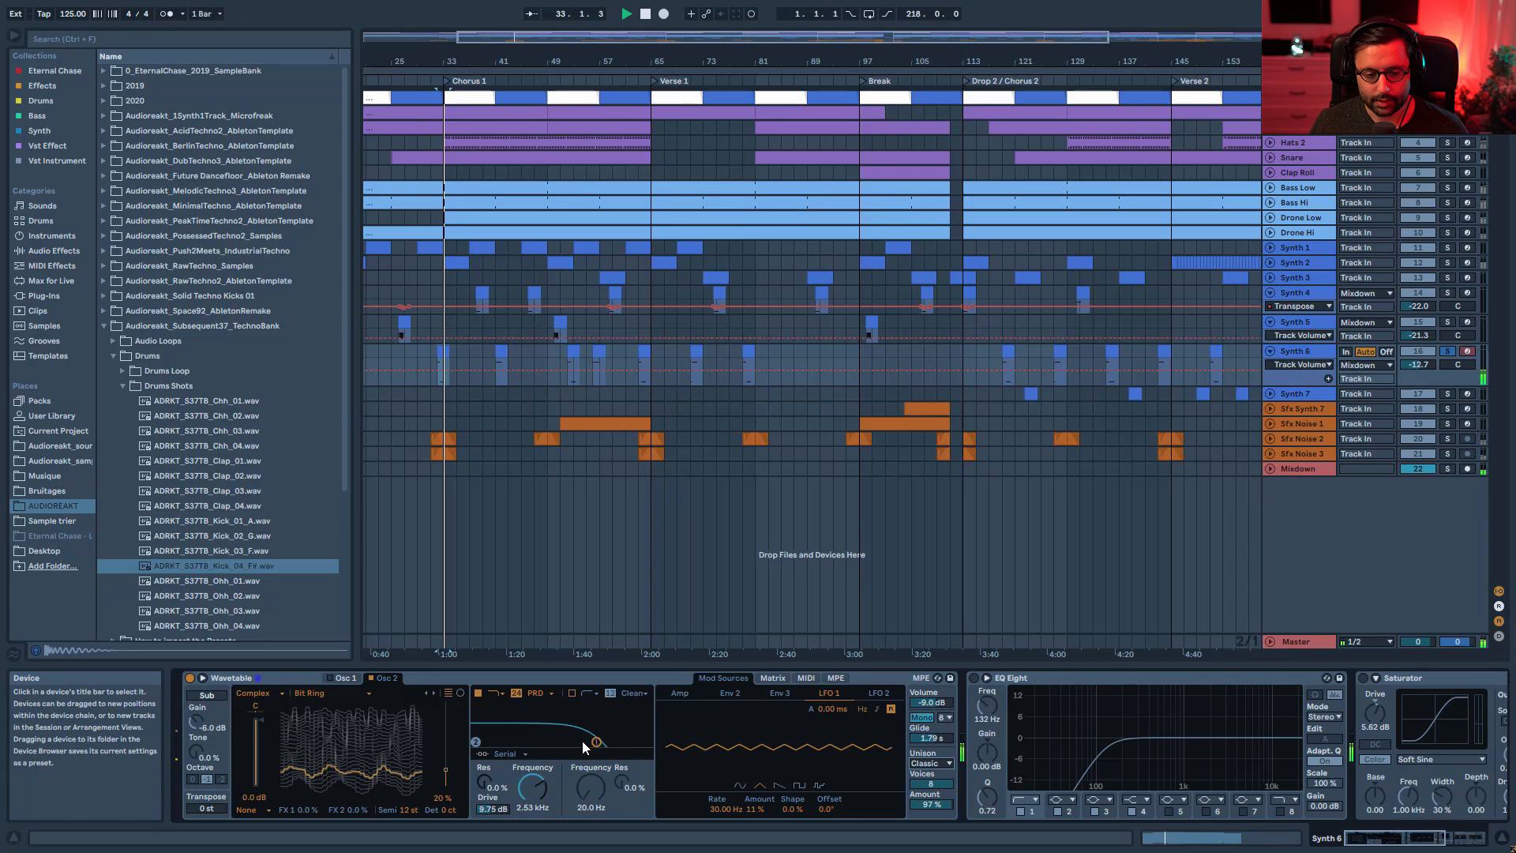
click(762, 682)
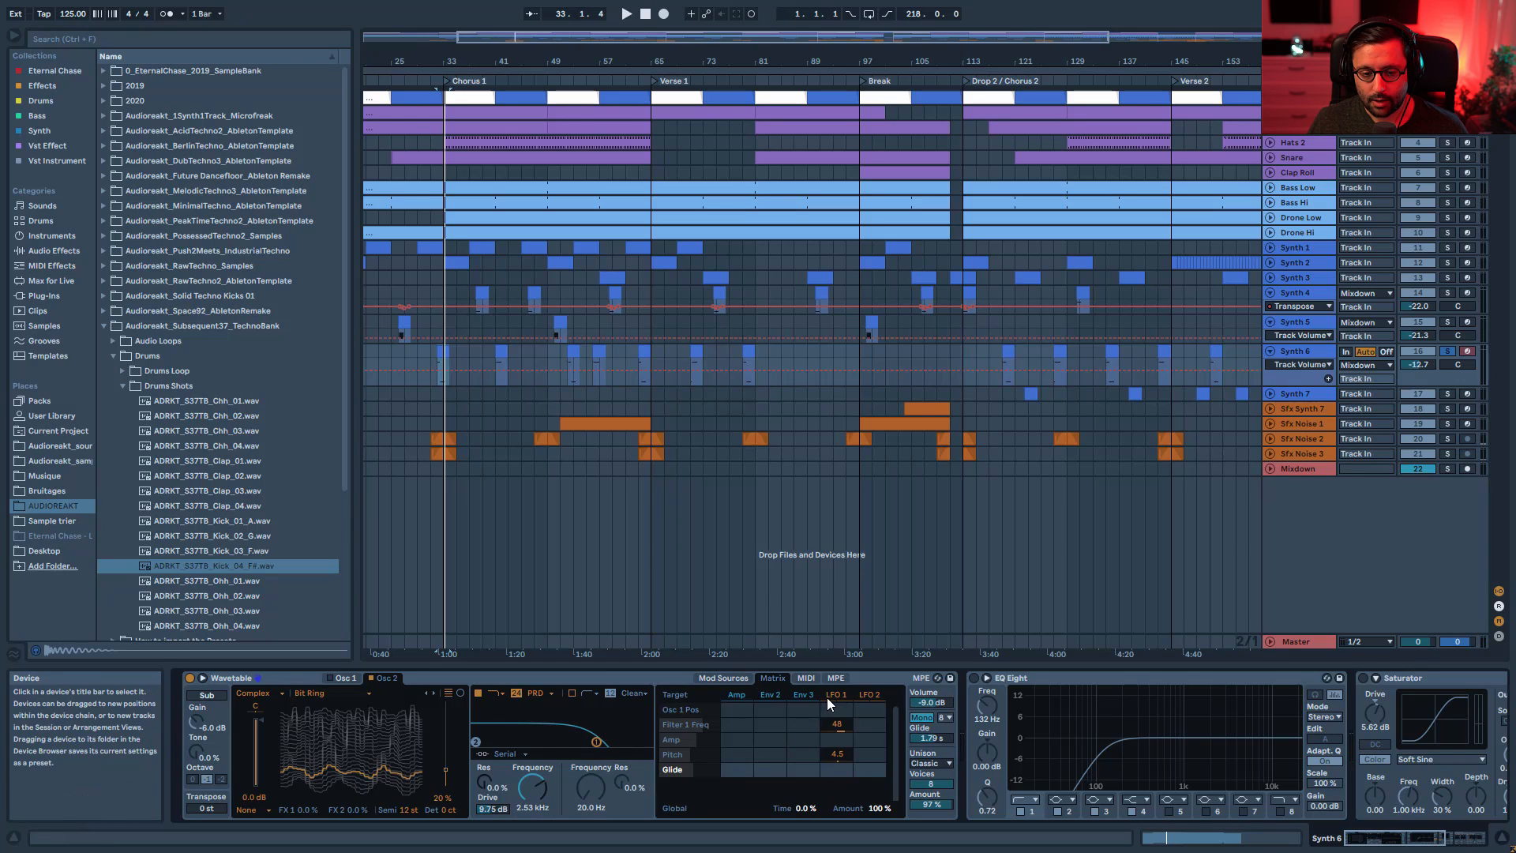
click(847, 693)
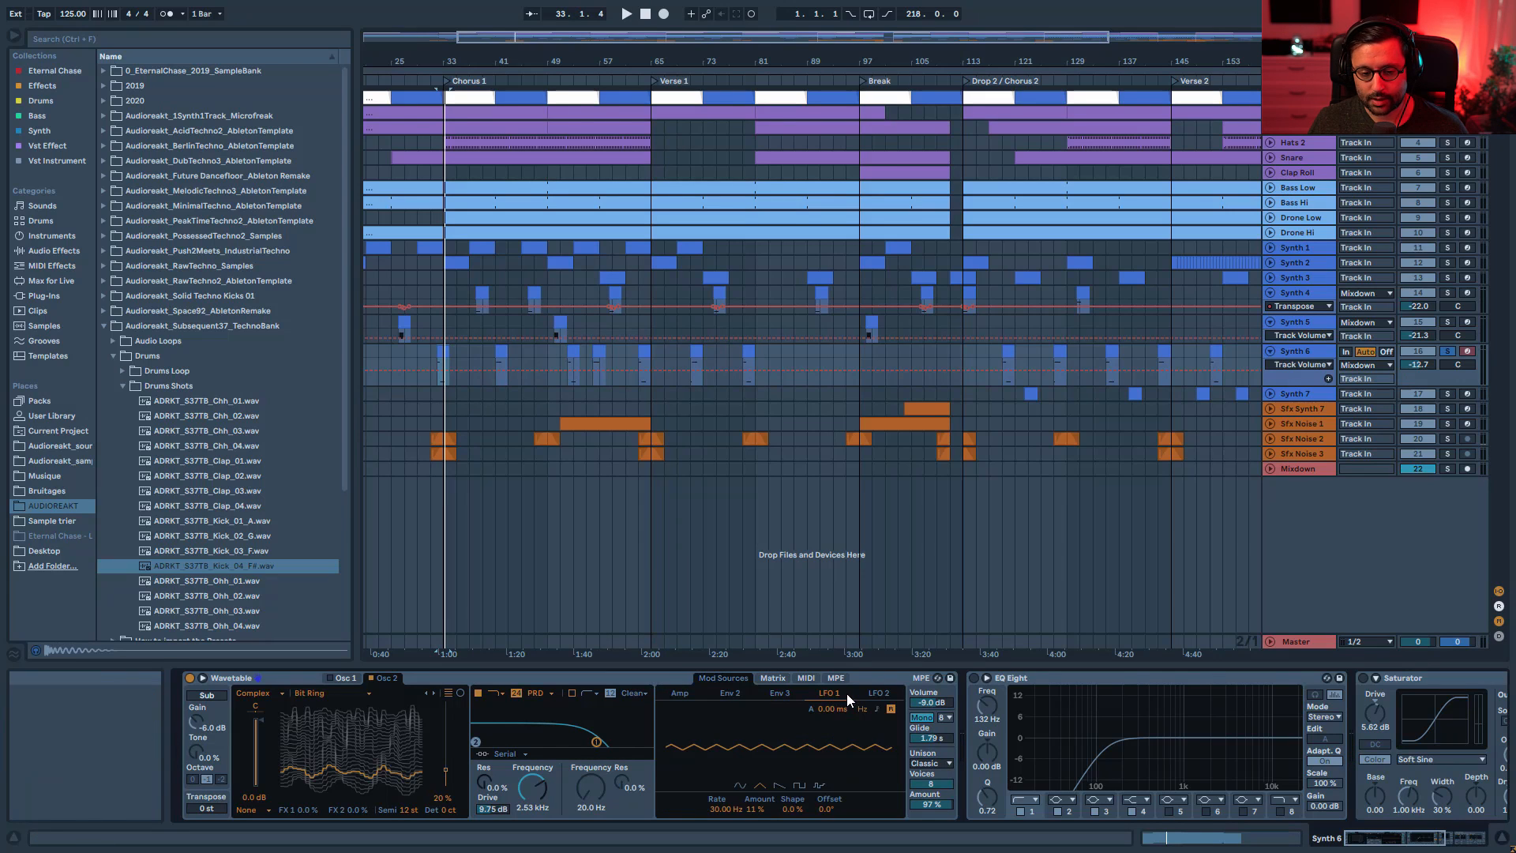
- Audition Synth 6 with LFO 1's amount at 0.0 %, then restore the amount to 11 % and listen again
drag(761, 807, 761, 813)
key(space)
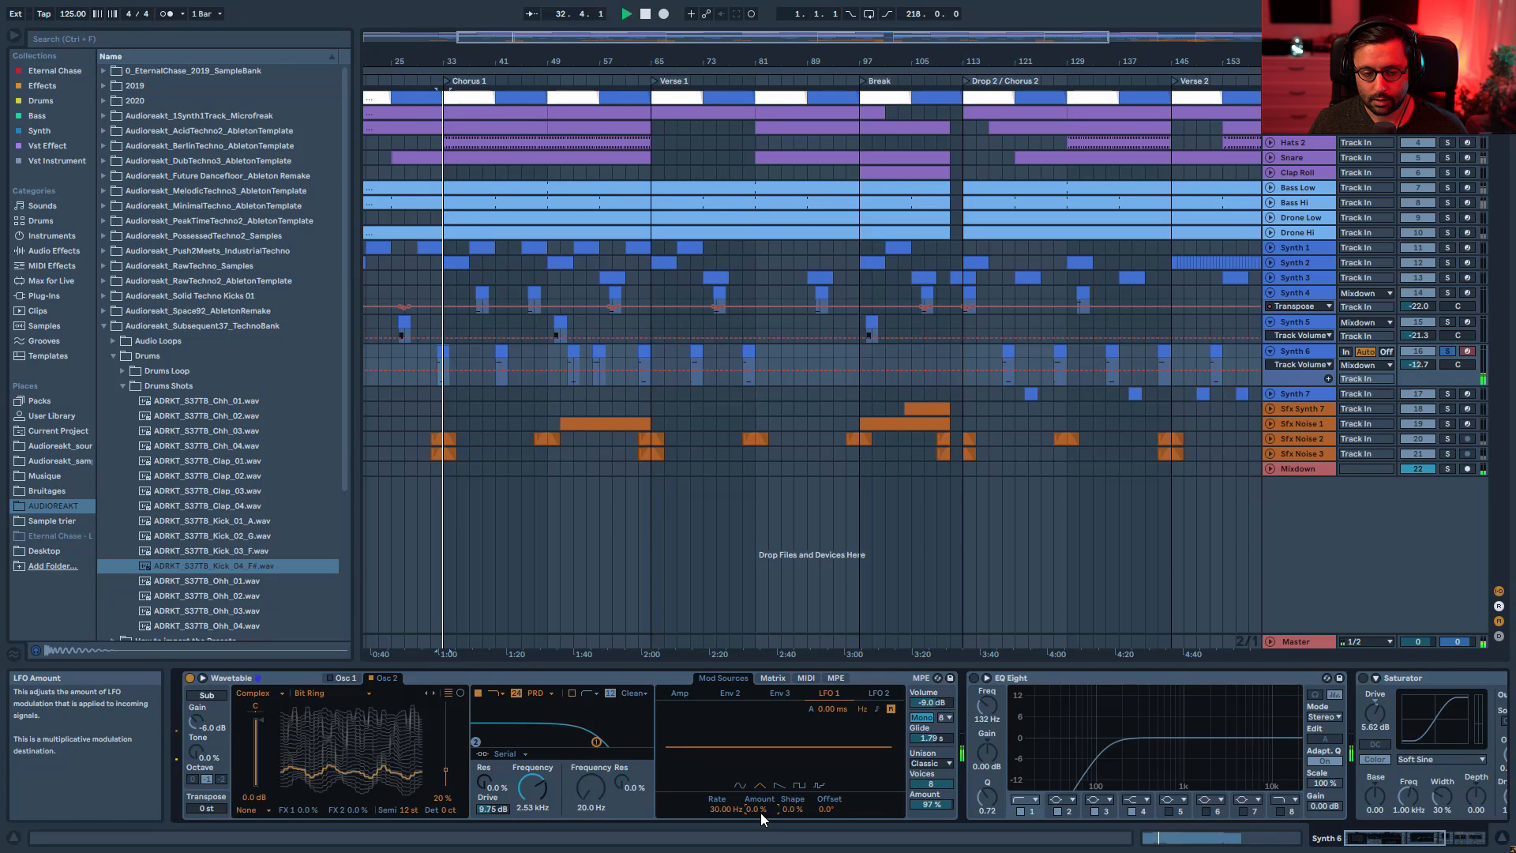
drag(761, 812, 760, 807)
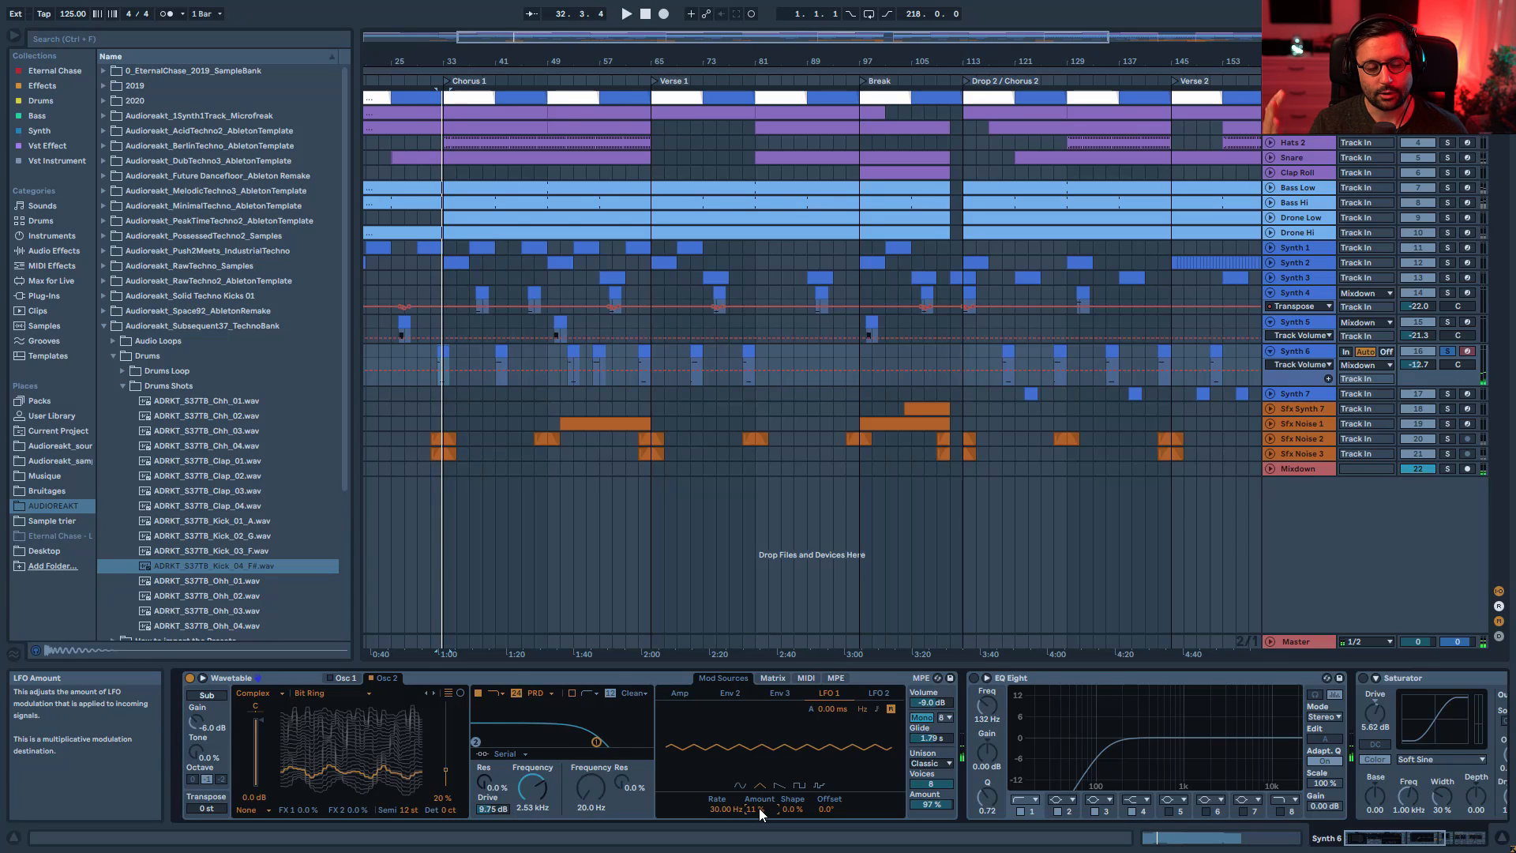
key(space)
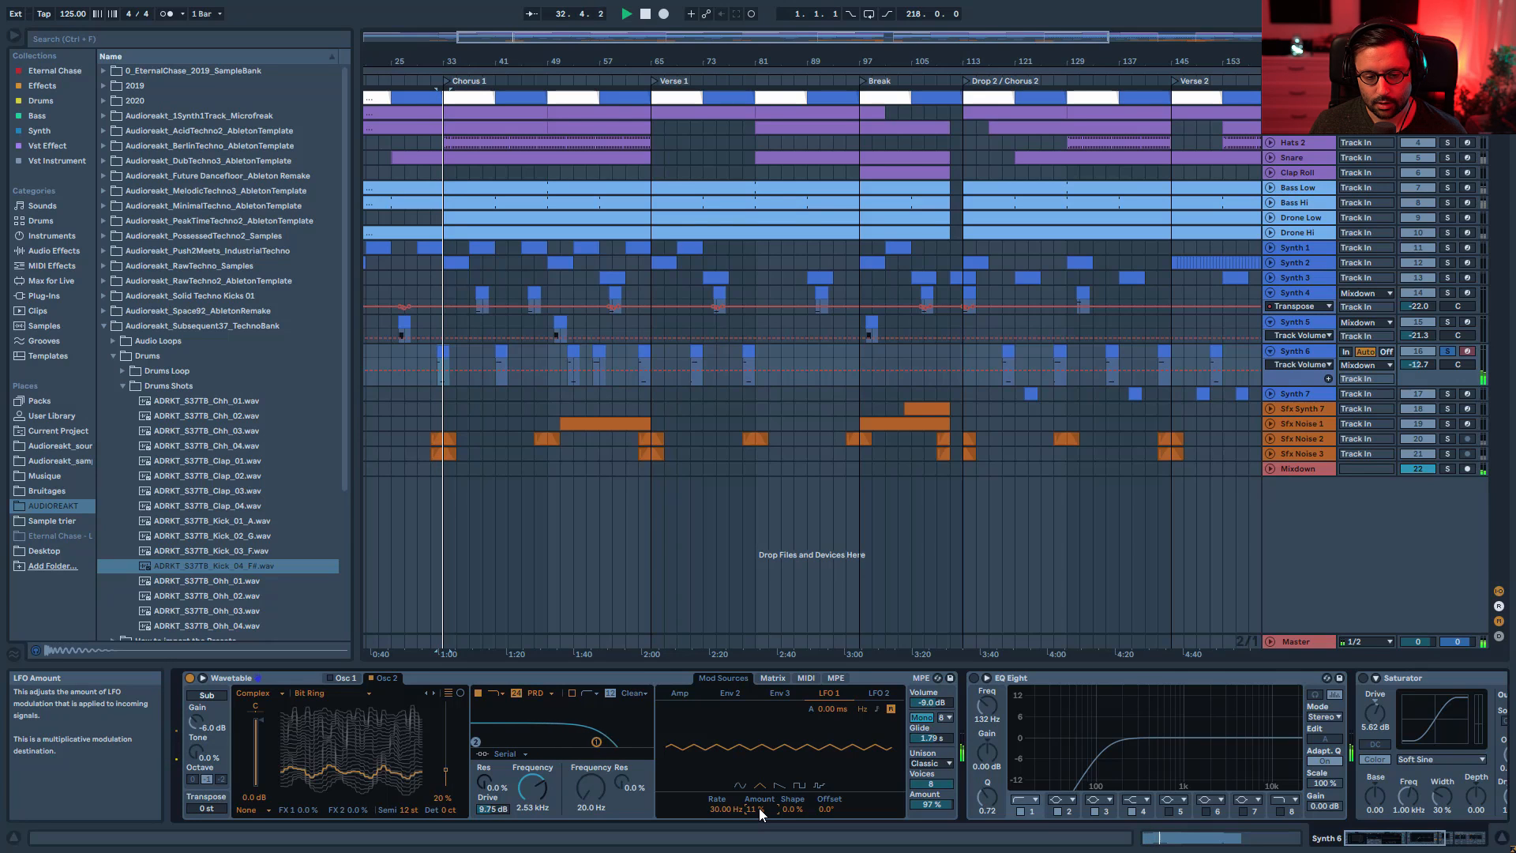
key(space)
- Show Wavetable's modulation matrix while auditioning Synth 6, looking at LFO 1's influence on filter frequency and pitch
click(771, 678)
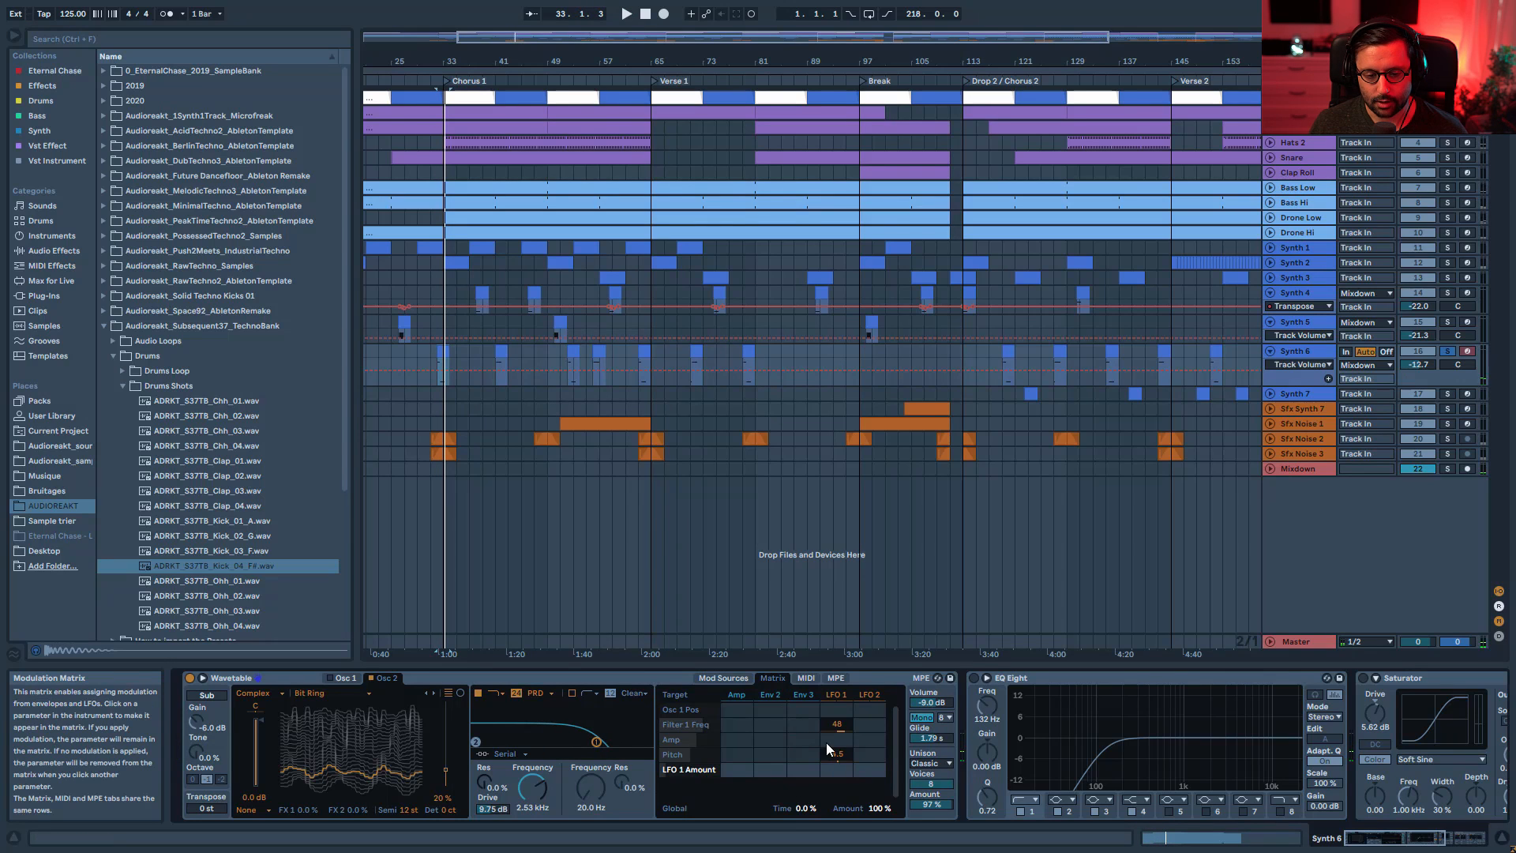
key(space)
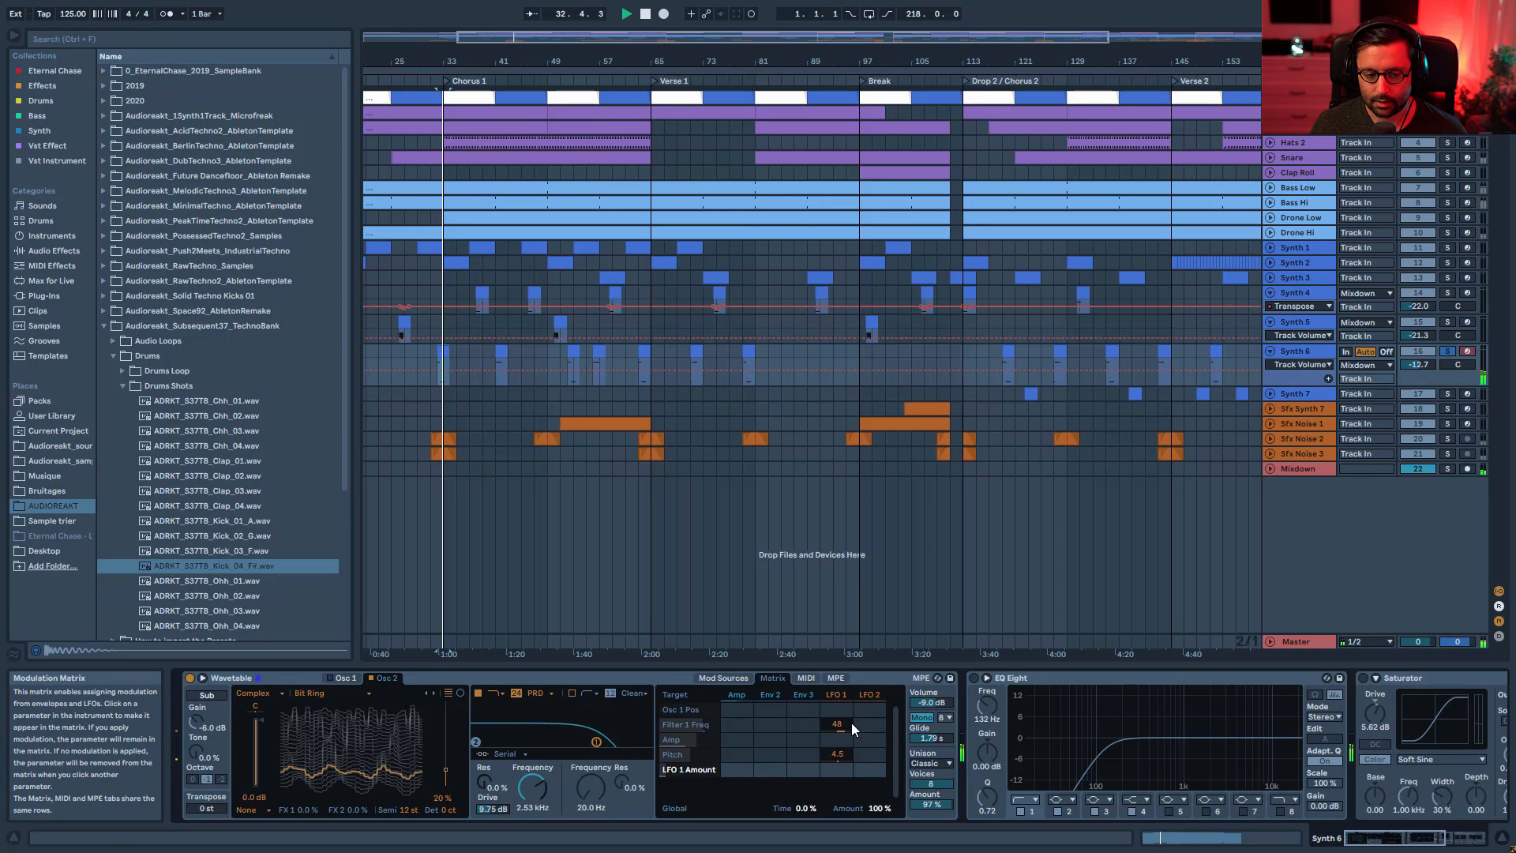
drag(1381, 841, 1386, 841)
key(space)
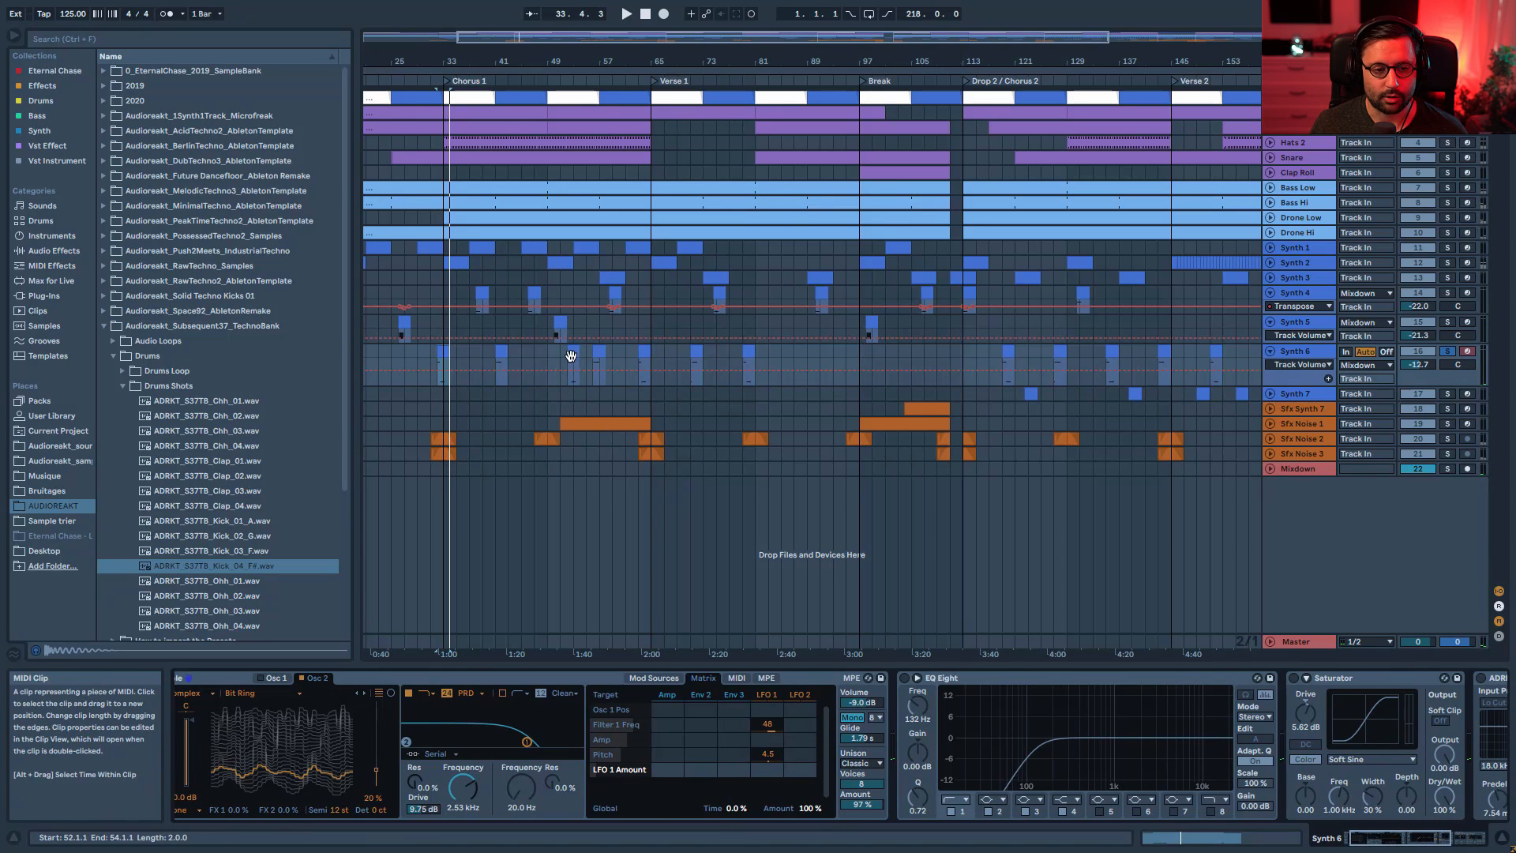
- View the notes of Synth 6's clip at bar 41 while auditioning it, and return to the track's devices
double_click(501, 358)
key(space)
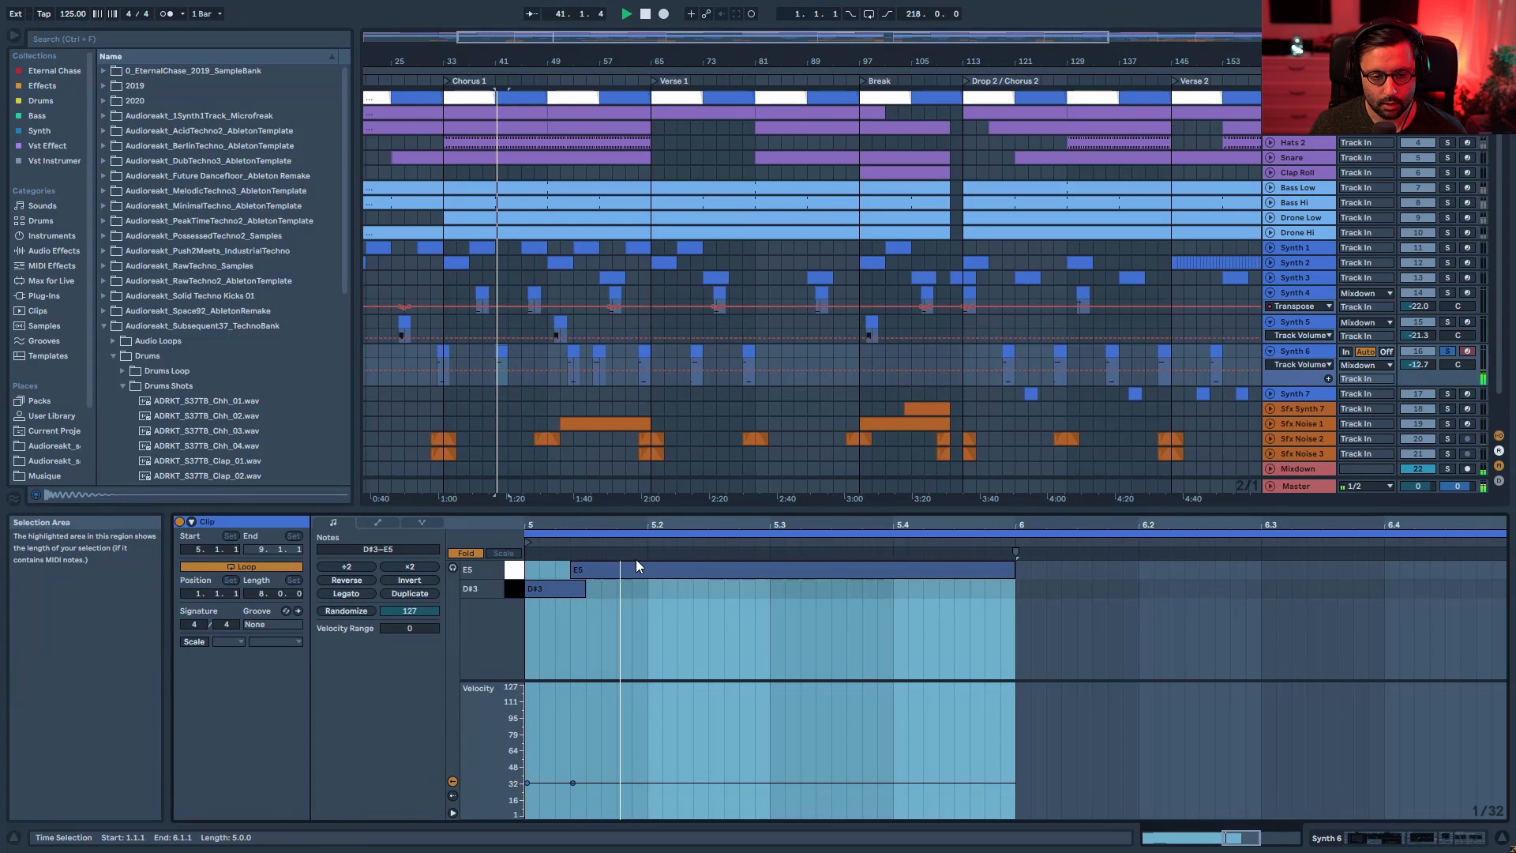
double_click(1311, 352)
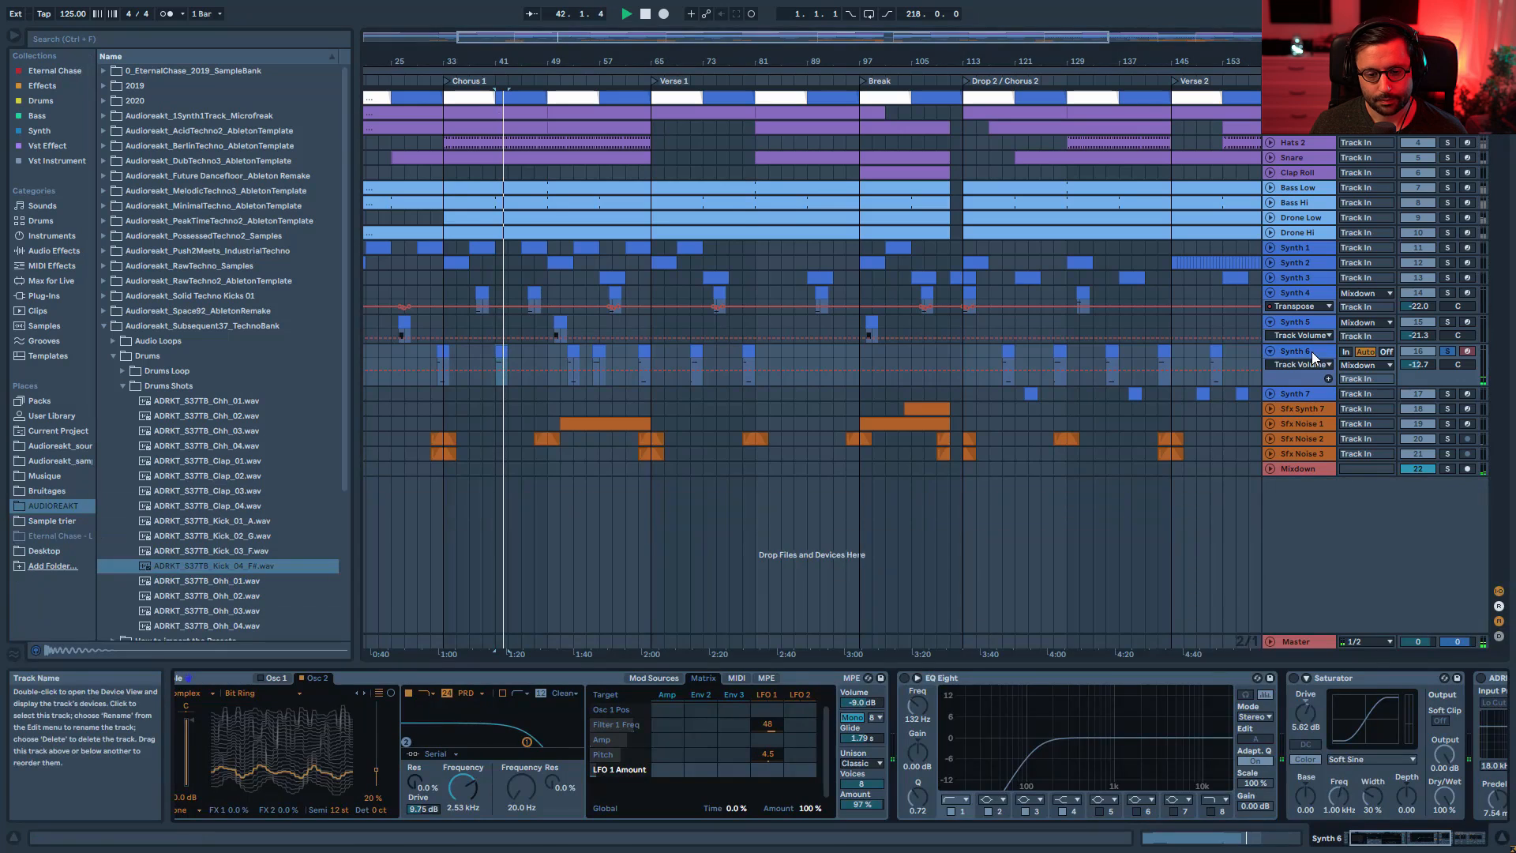
- Activate the Saturator and the ADRKT_Default_Reverb on Synth 6 while auditioning the clip at bar 41
click(1289, 835)
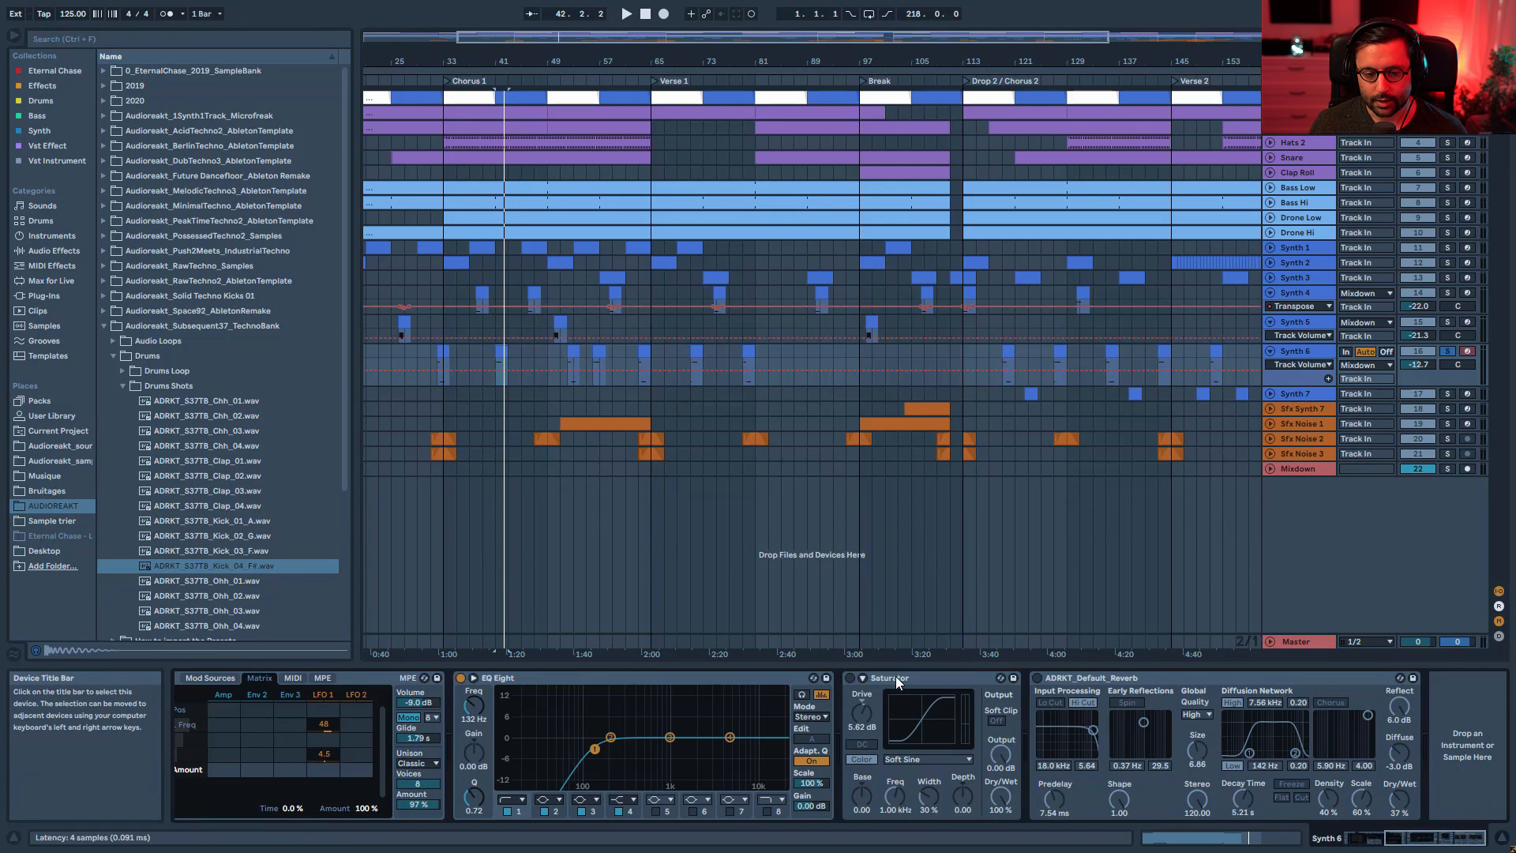
click(848, 676)
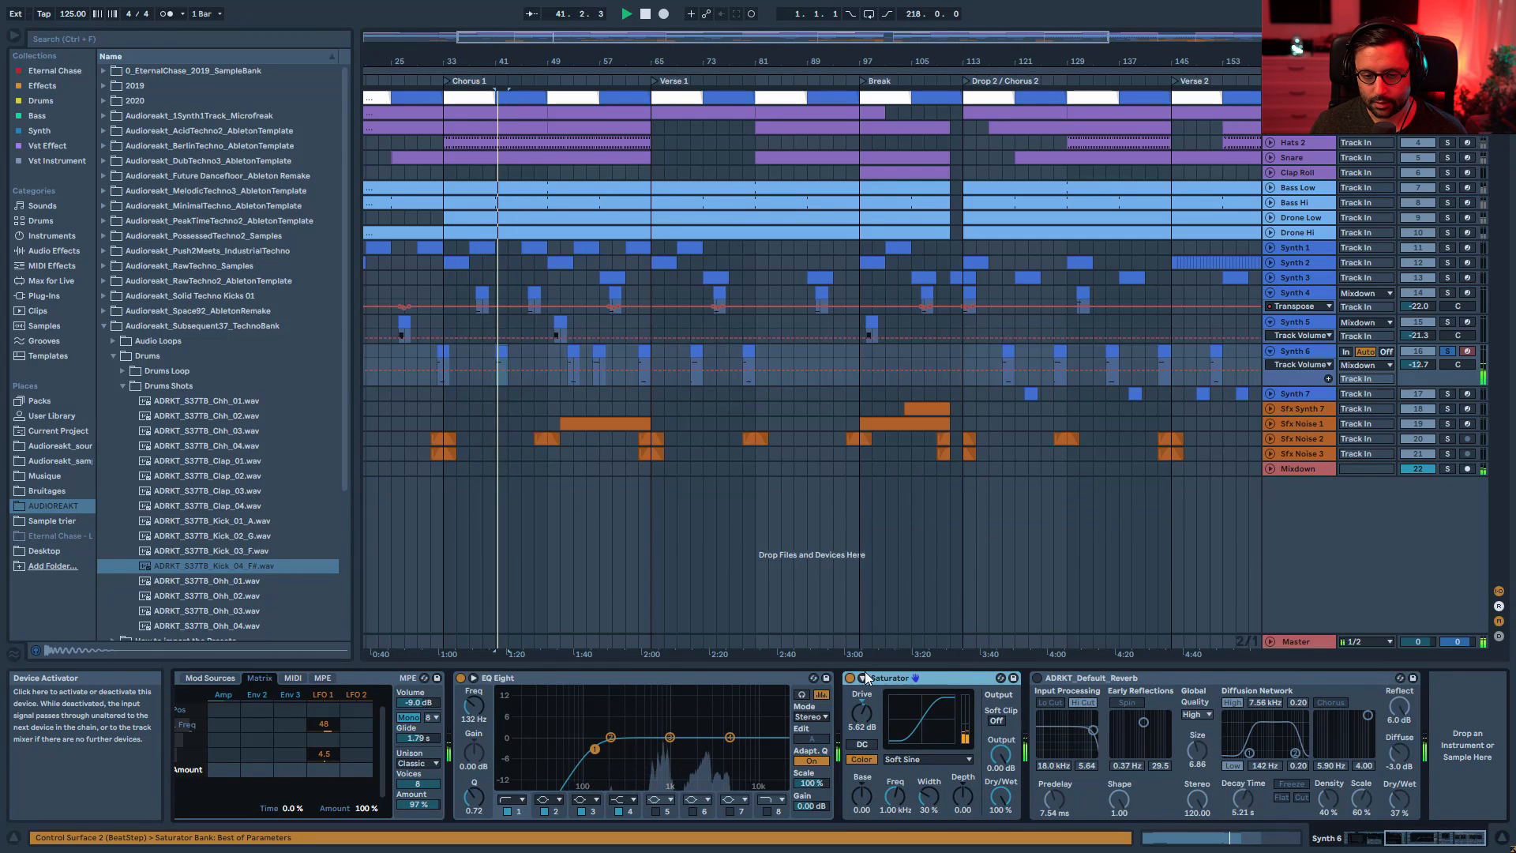
click(1036, 678)
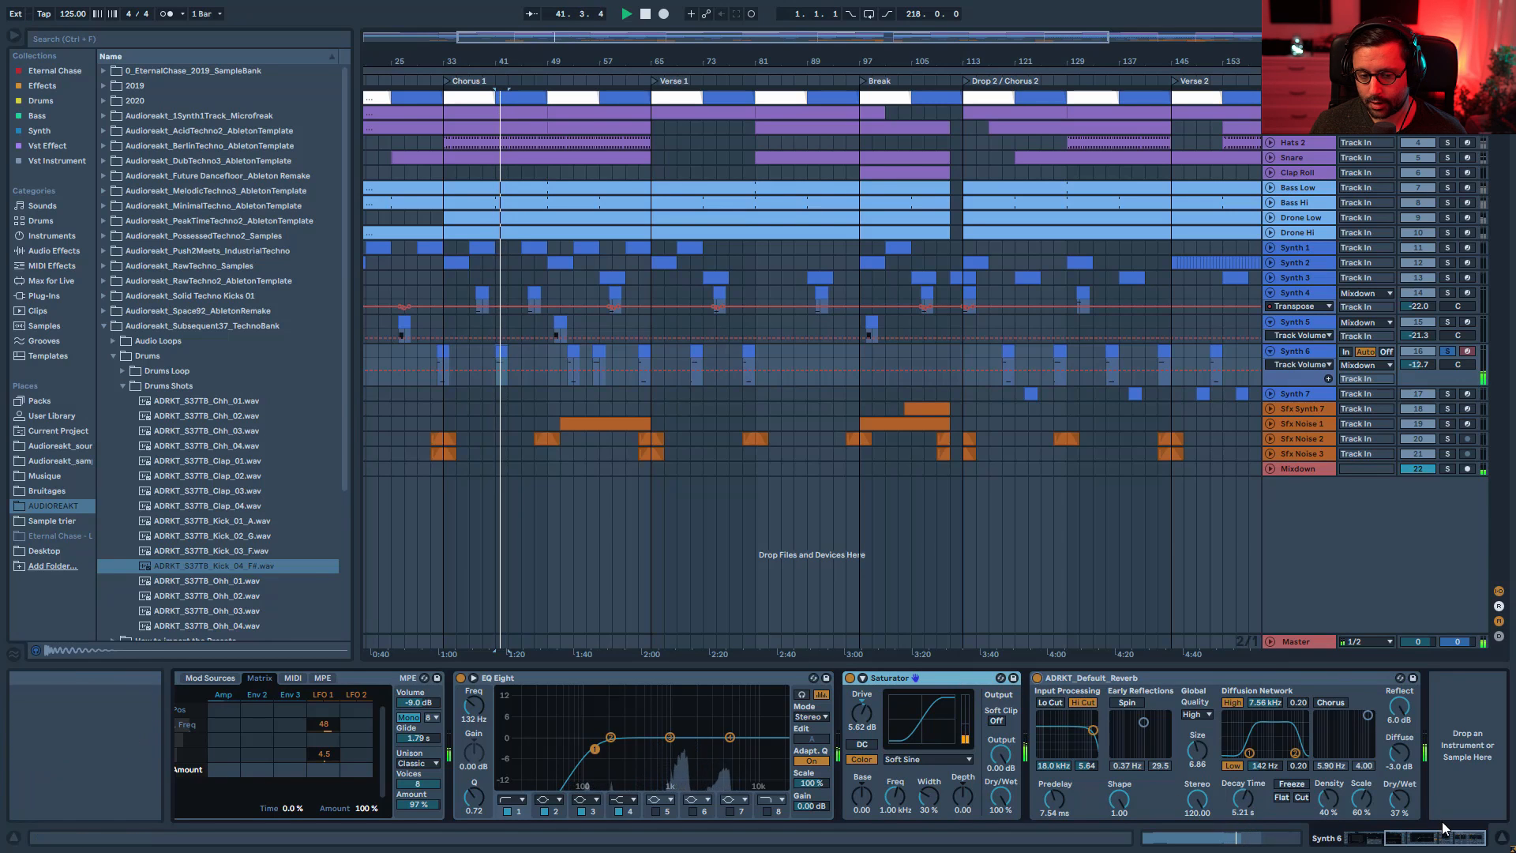
- Solo Synth 7, audition its first clip at bar 122 and unfold the track
click(1068, 397)
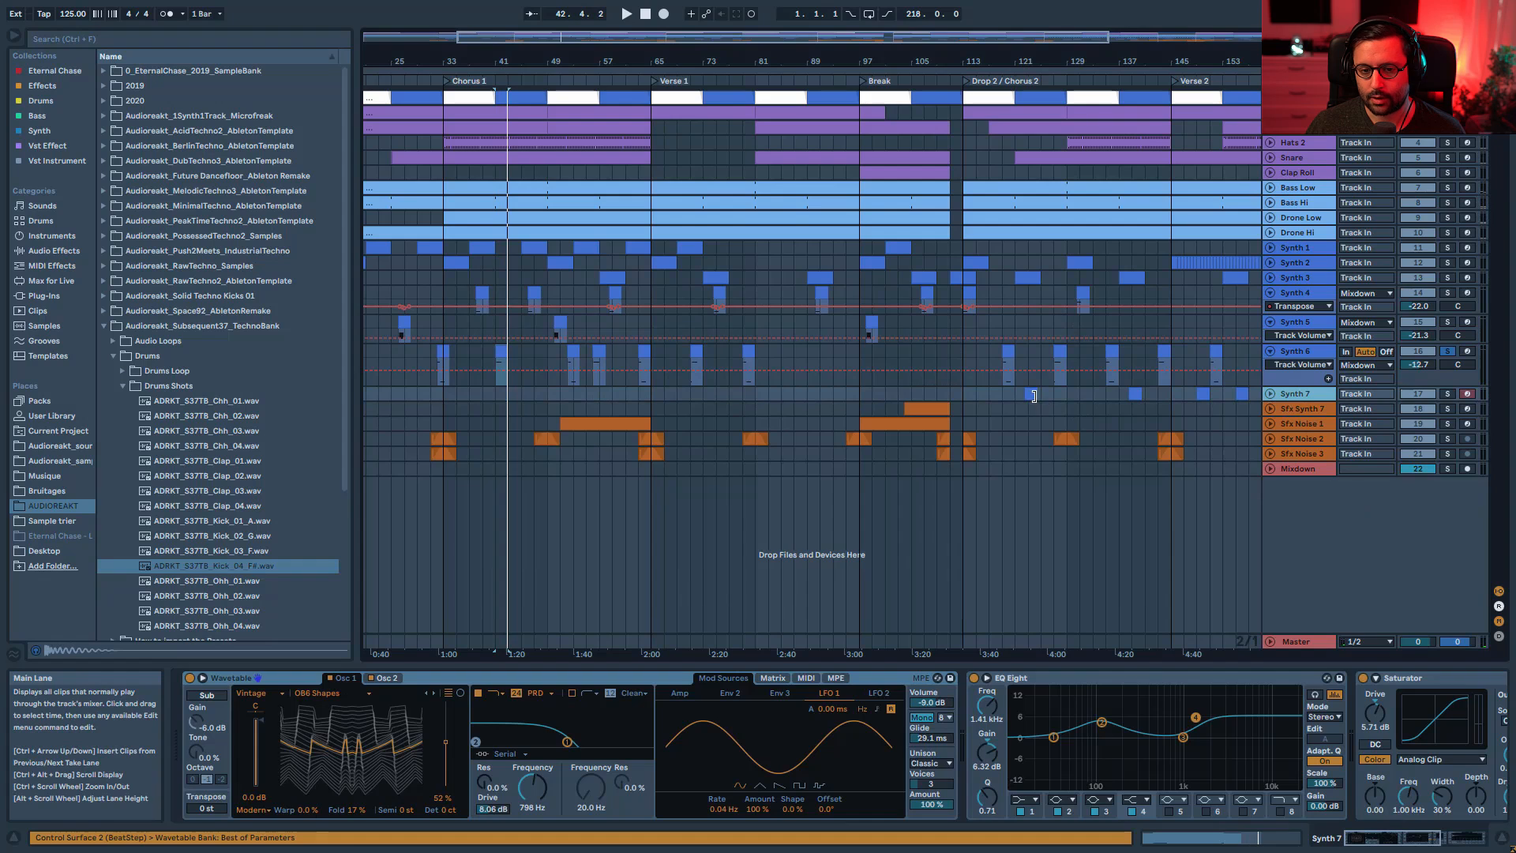
click(1034, 394)
key(space)
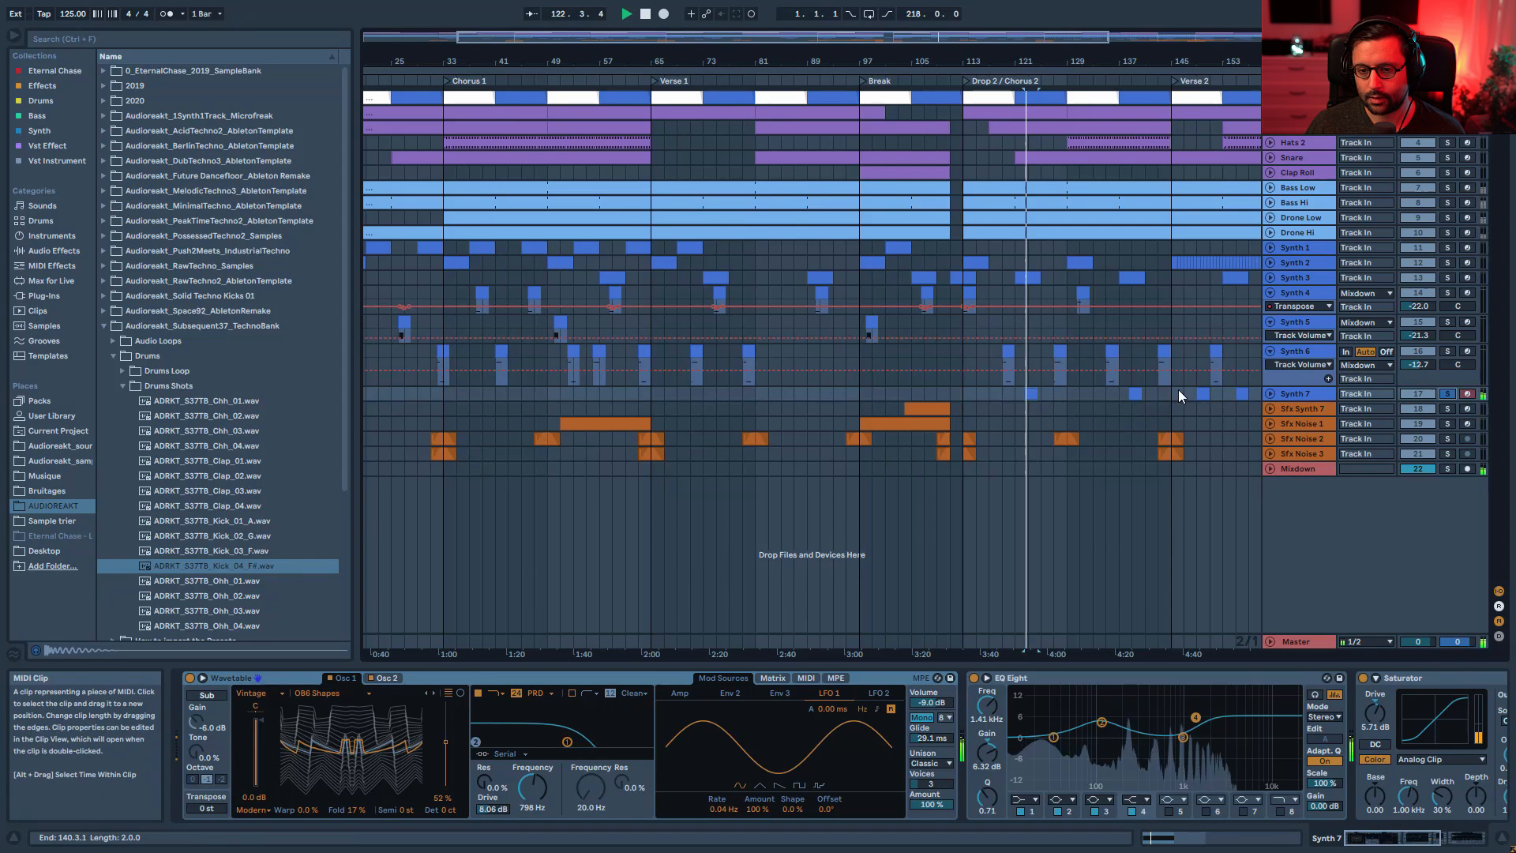
click(1271, 393)
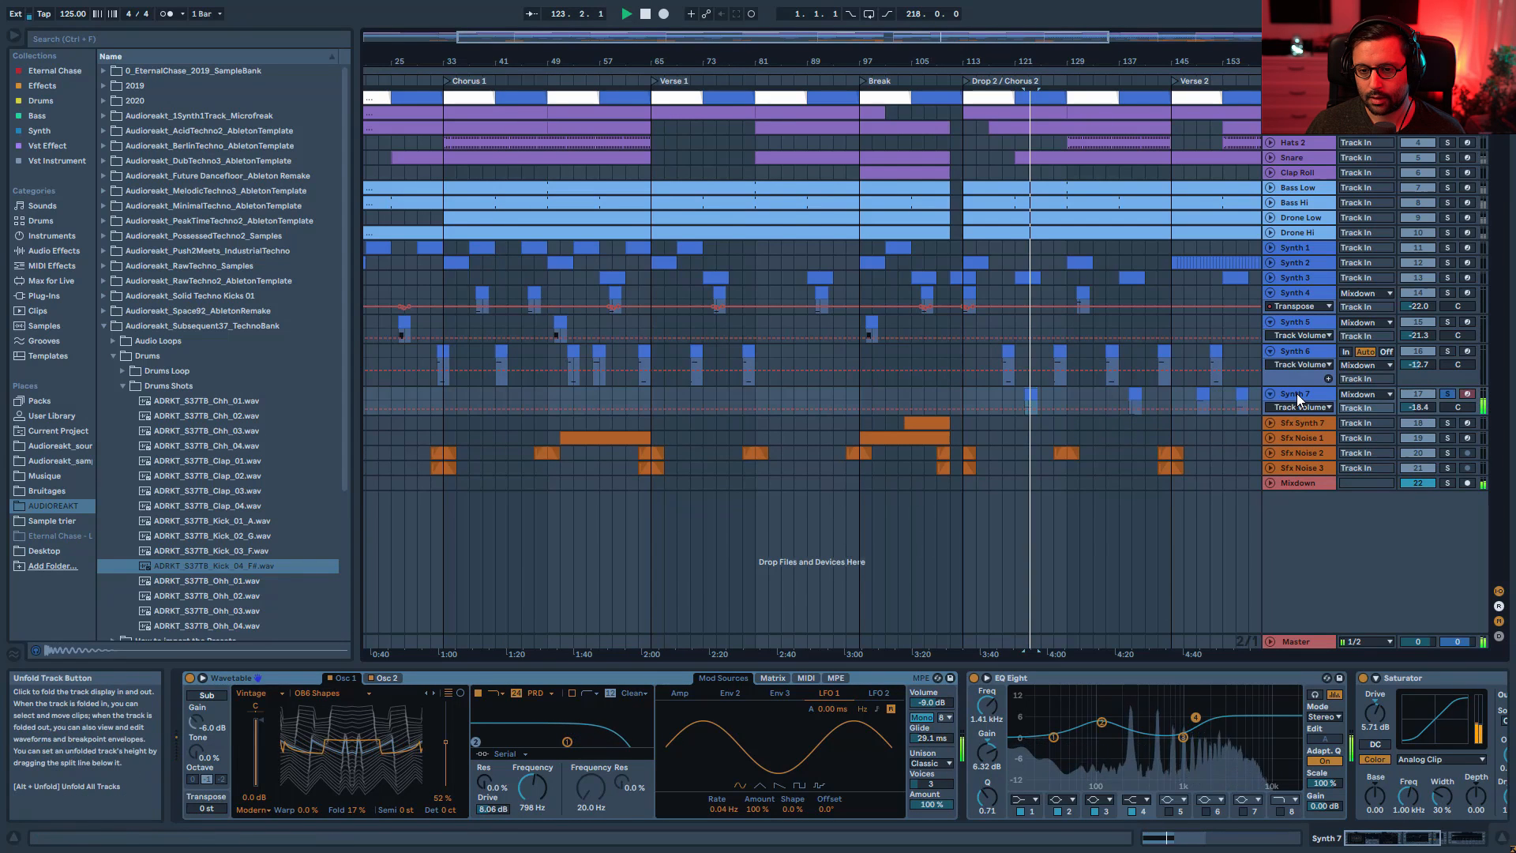
key(space)
- Check the notes of Synth 7's clip at bar 122, return to the track's devices and audition the clip
double_click(1031, 394)
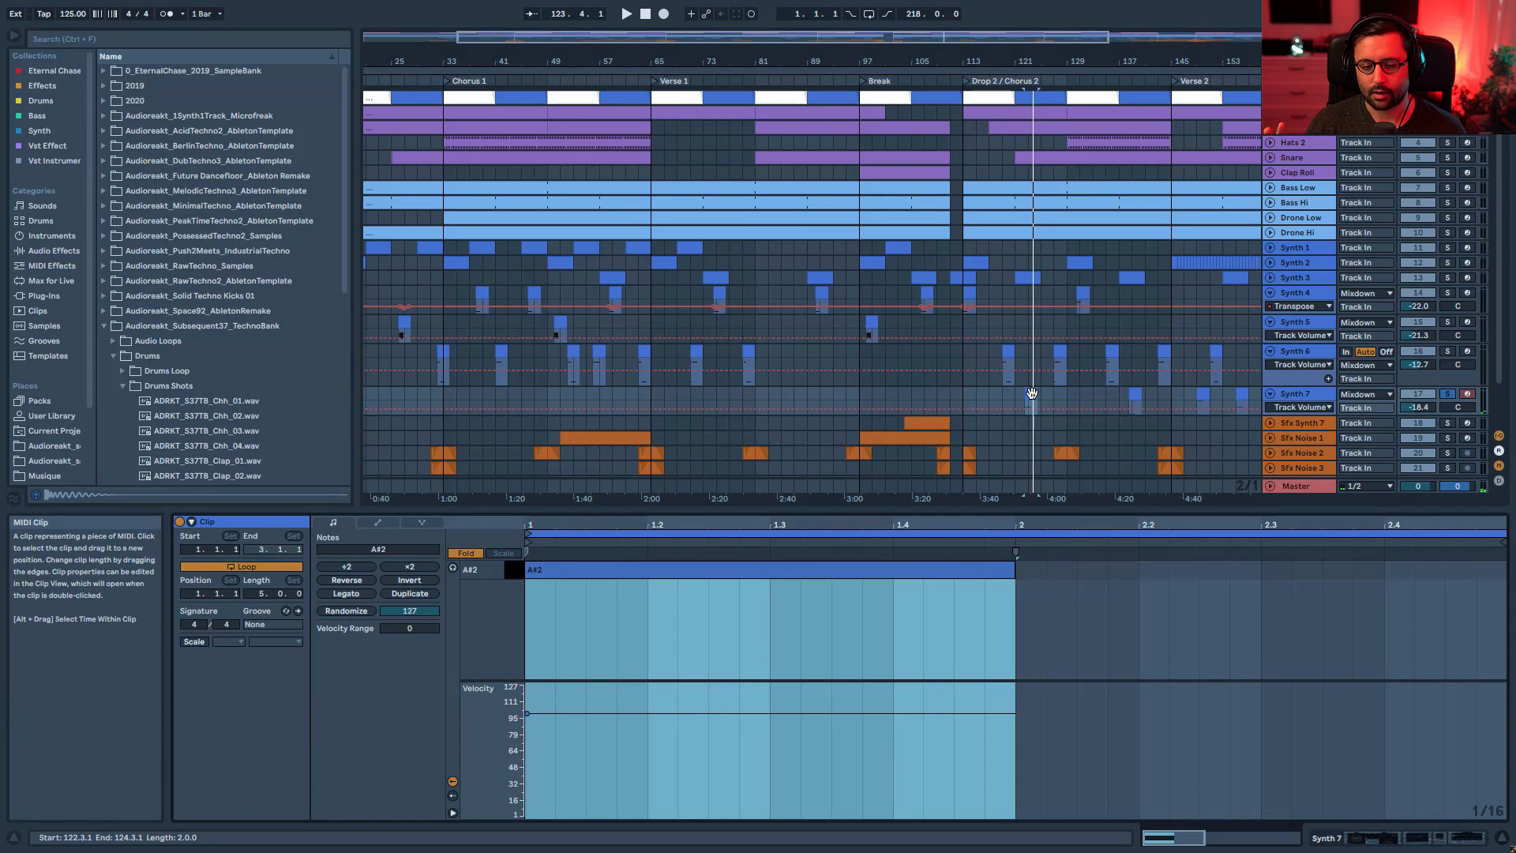
key(shift+Tab)
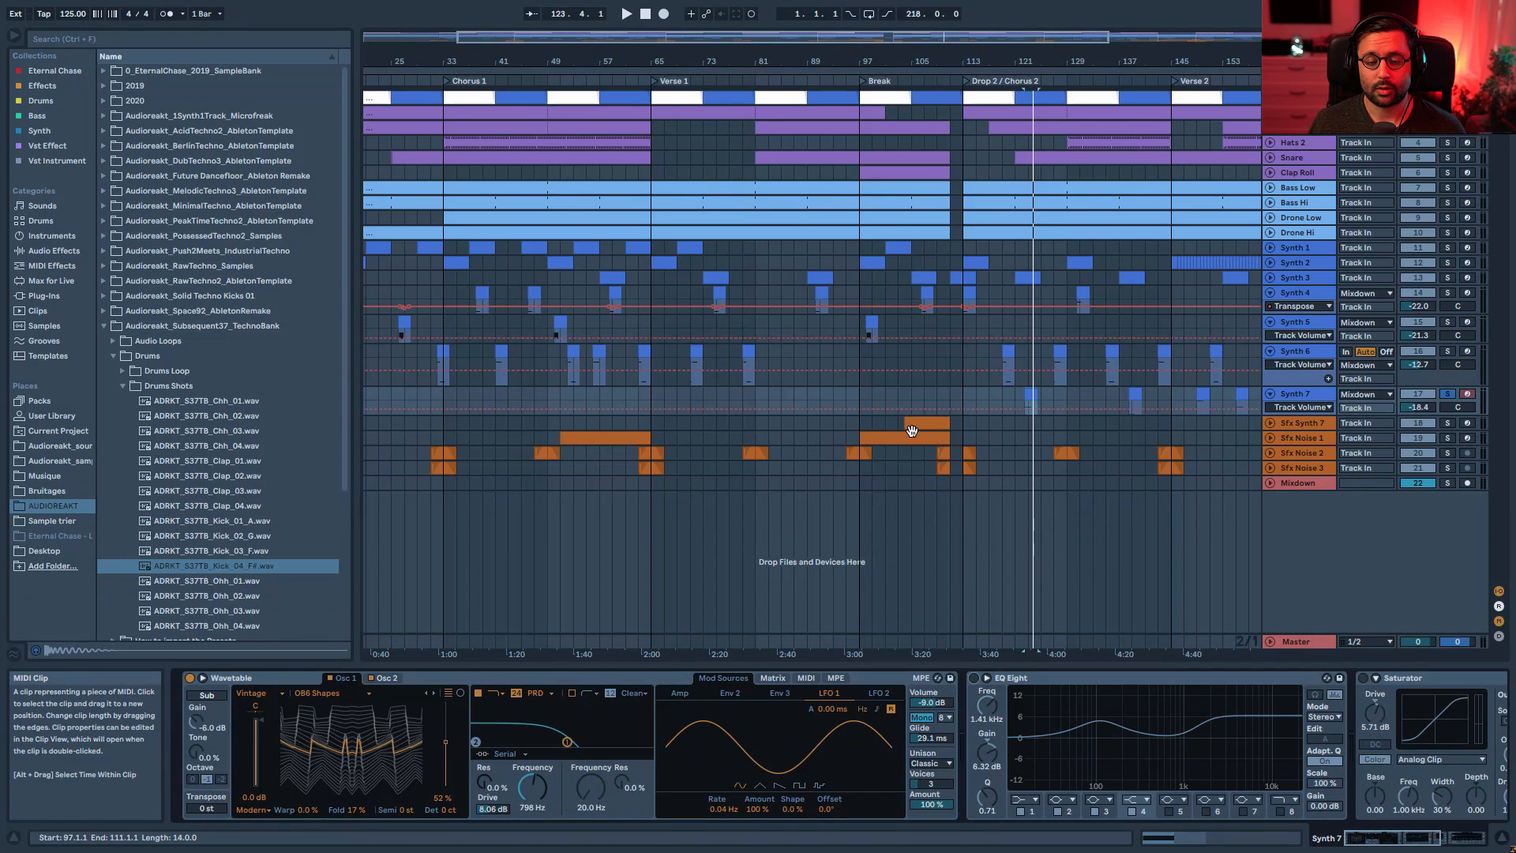
key(space)
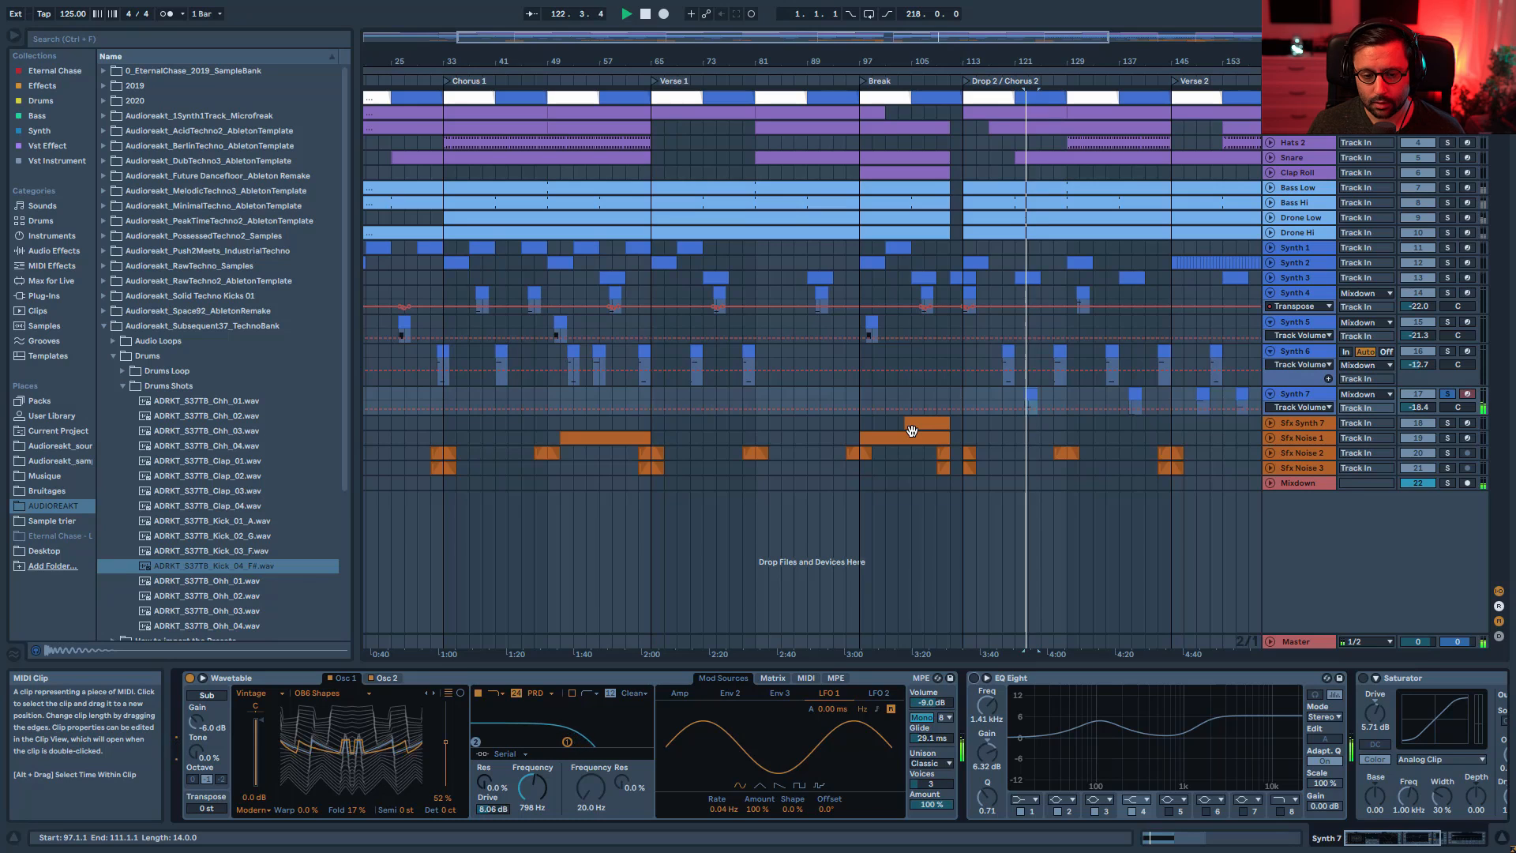
key(space)
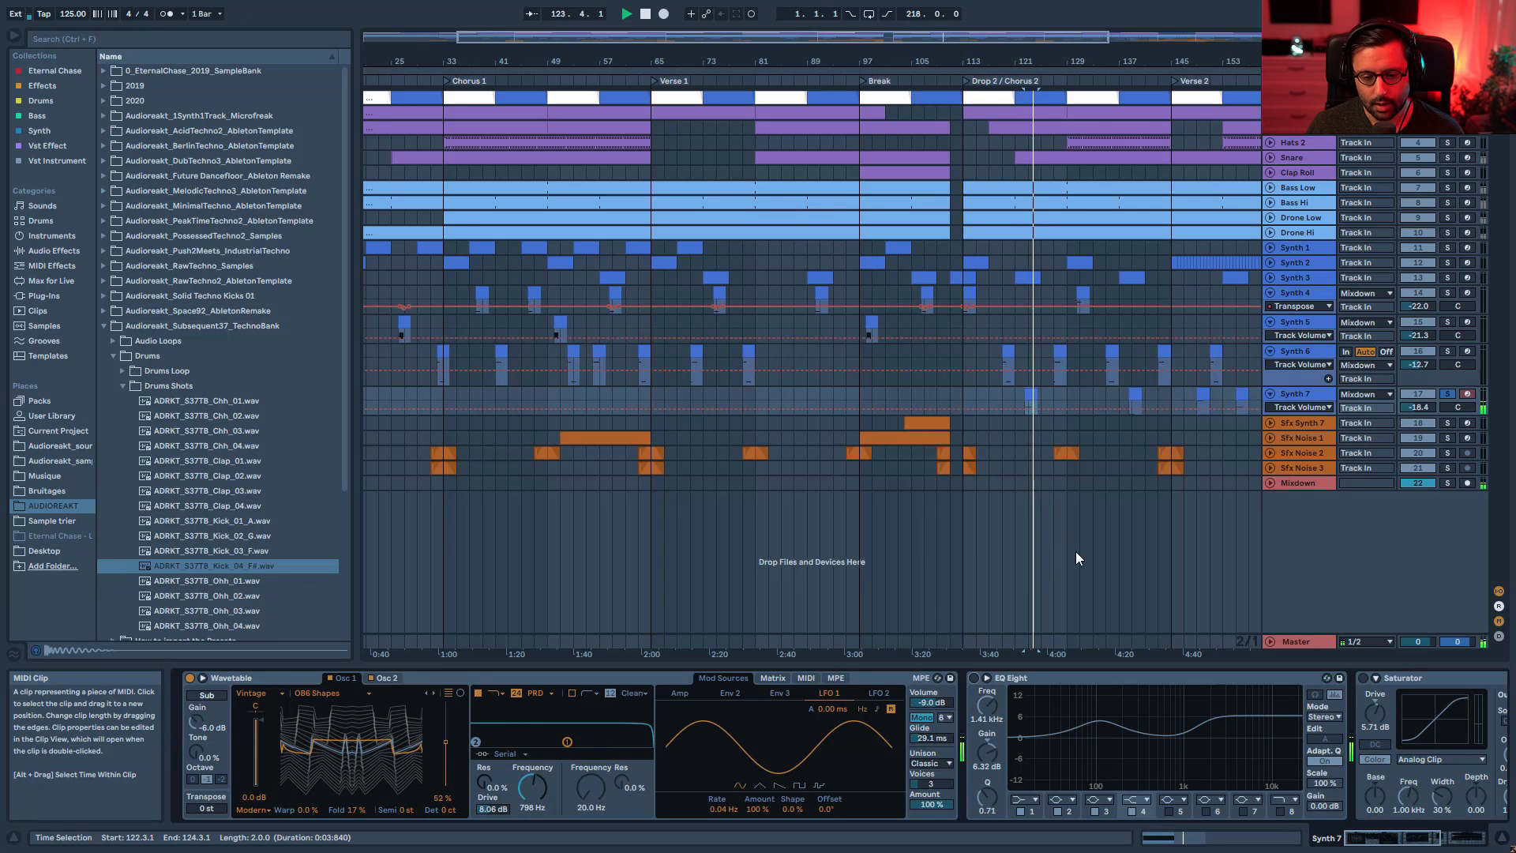
- Audition Synth 7's Wavetable and look at its Osc 2
click(505, 677)
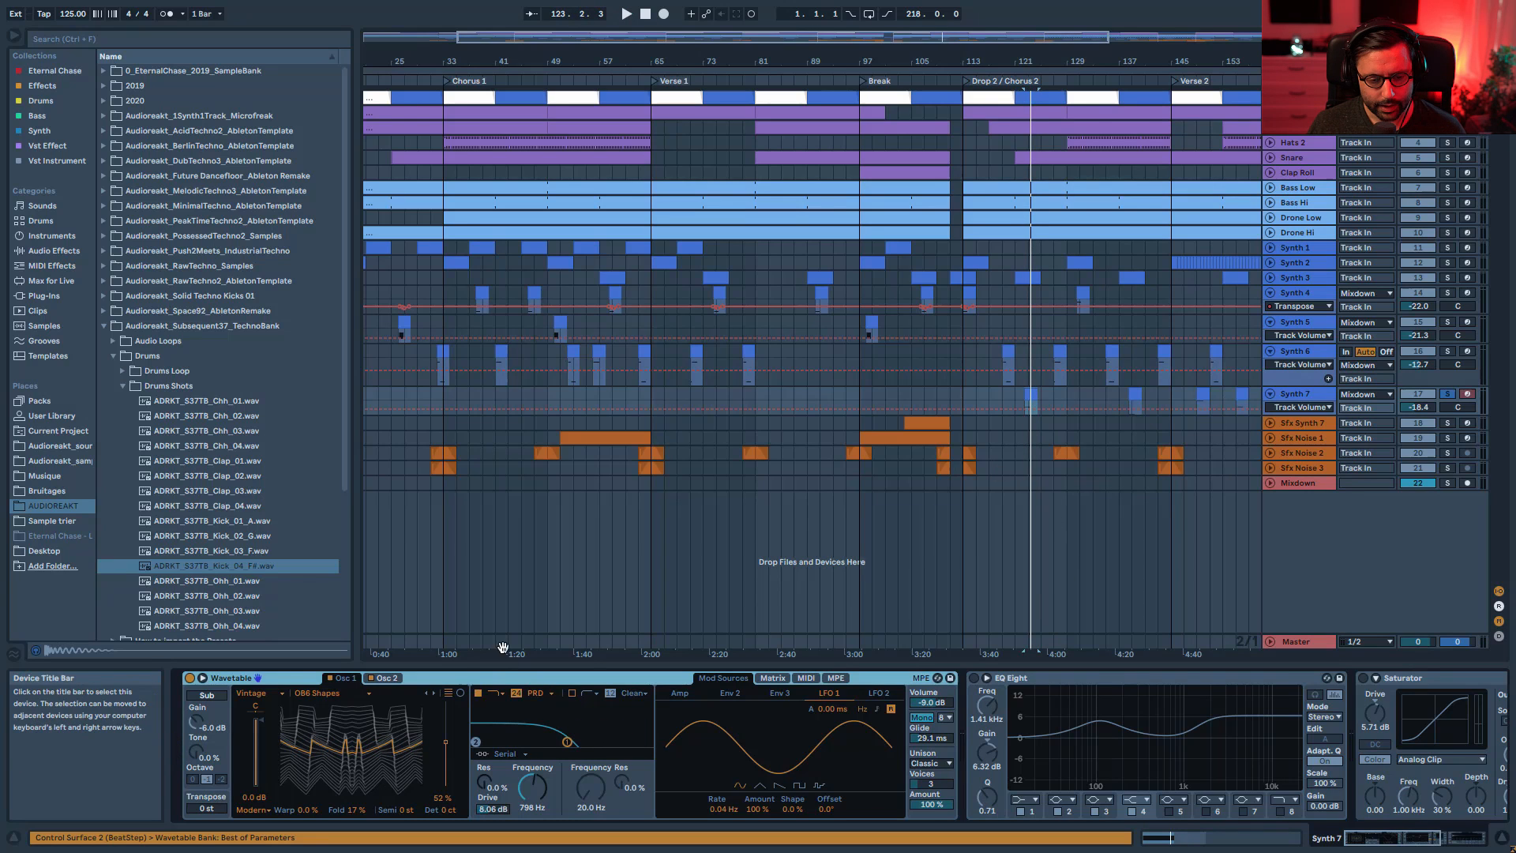
key(space)
click(396, 677)
key(space)
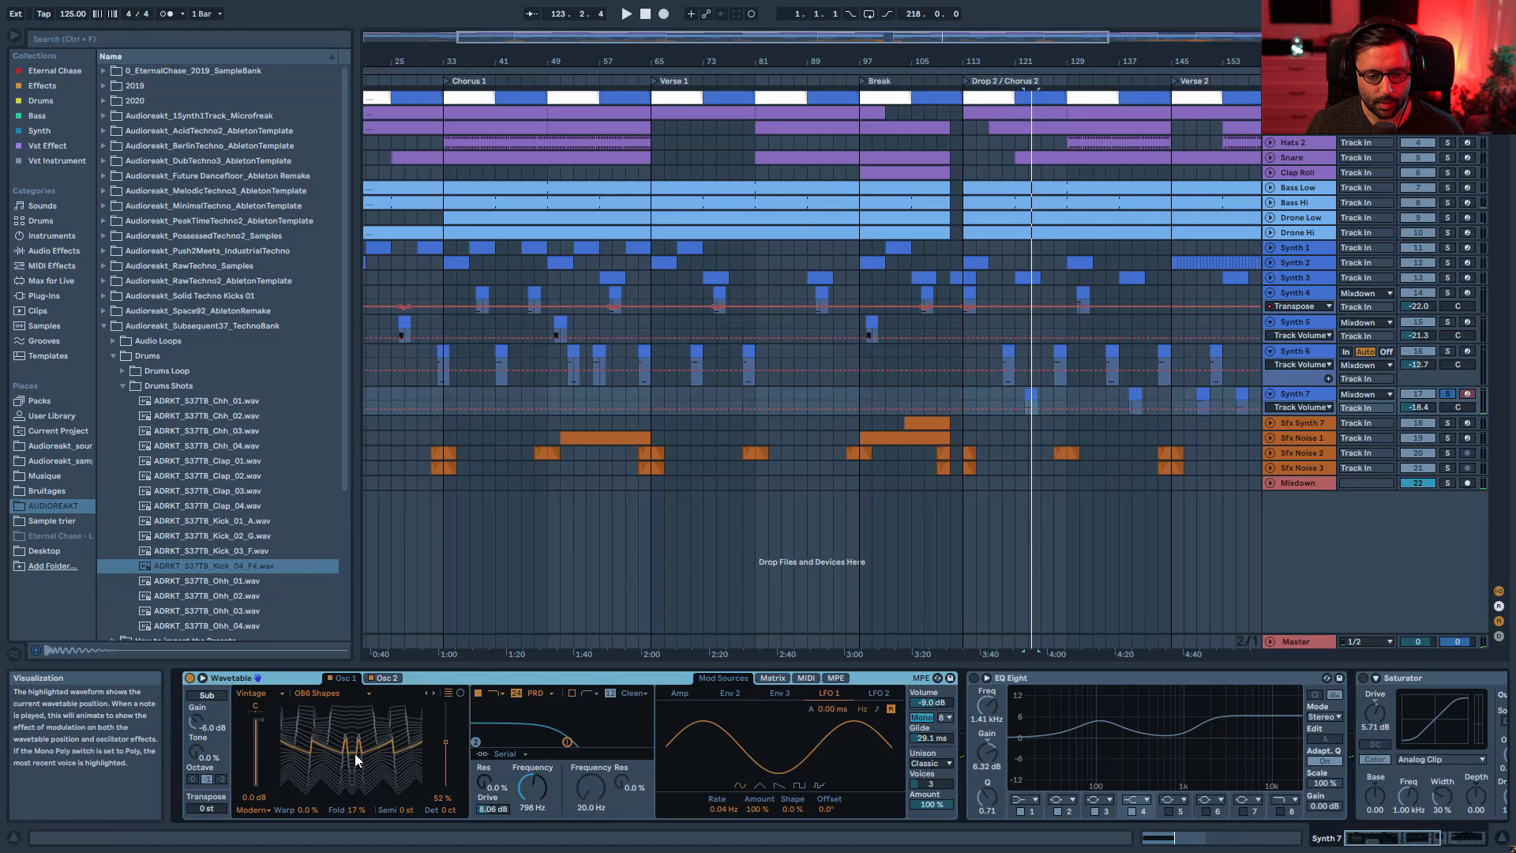
- Try the oscillator effect mode at None in Synth 7's Wavetable, and undo it
click(267, 811)
click(263, 762)
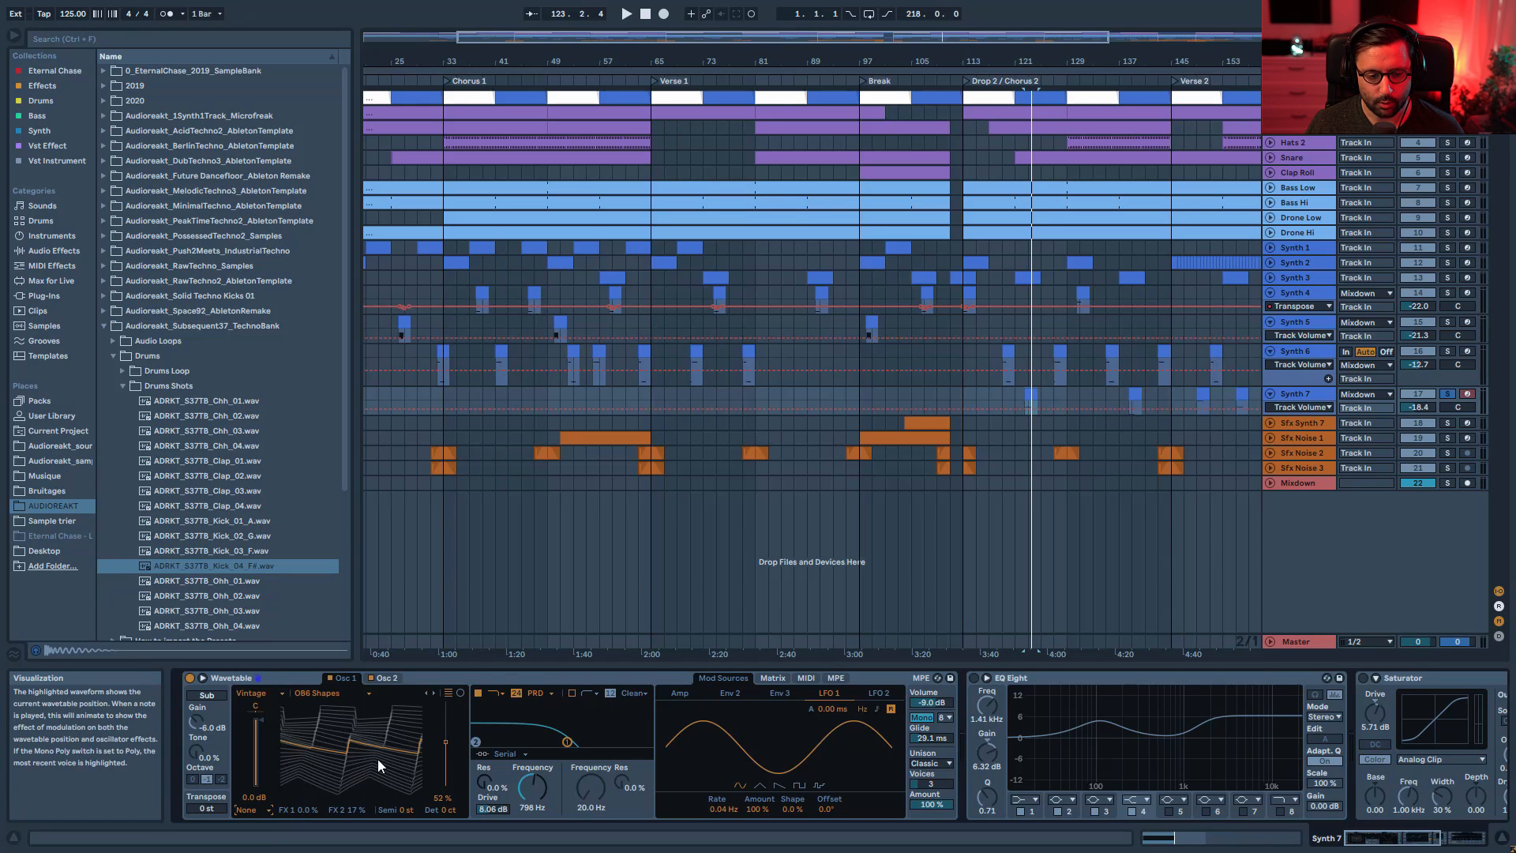
key(ctrl+z)
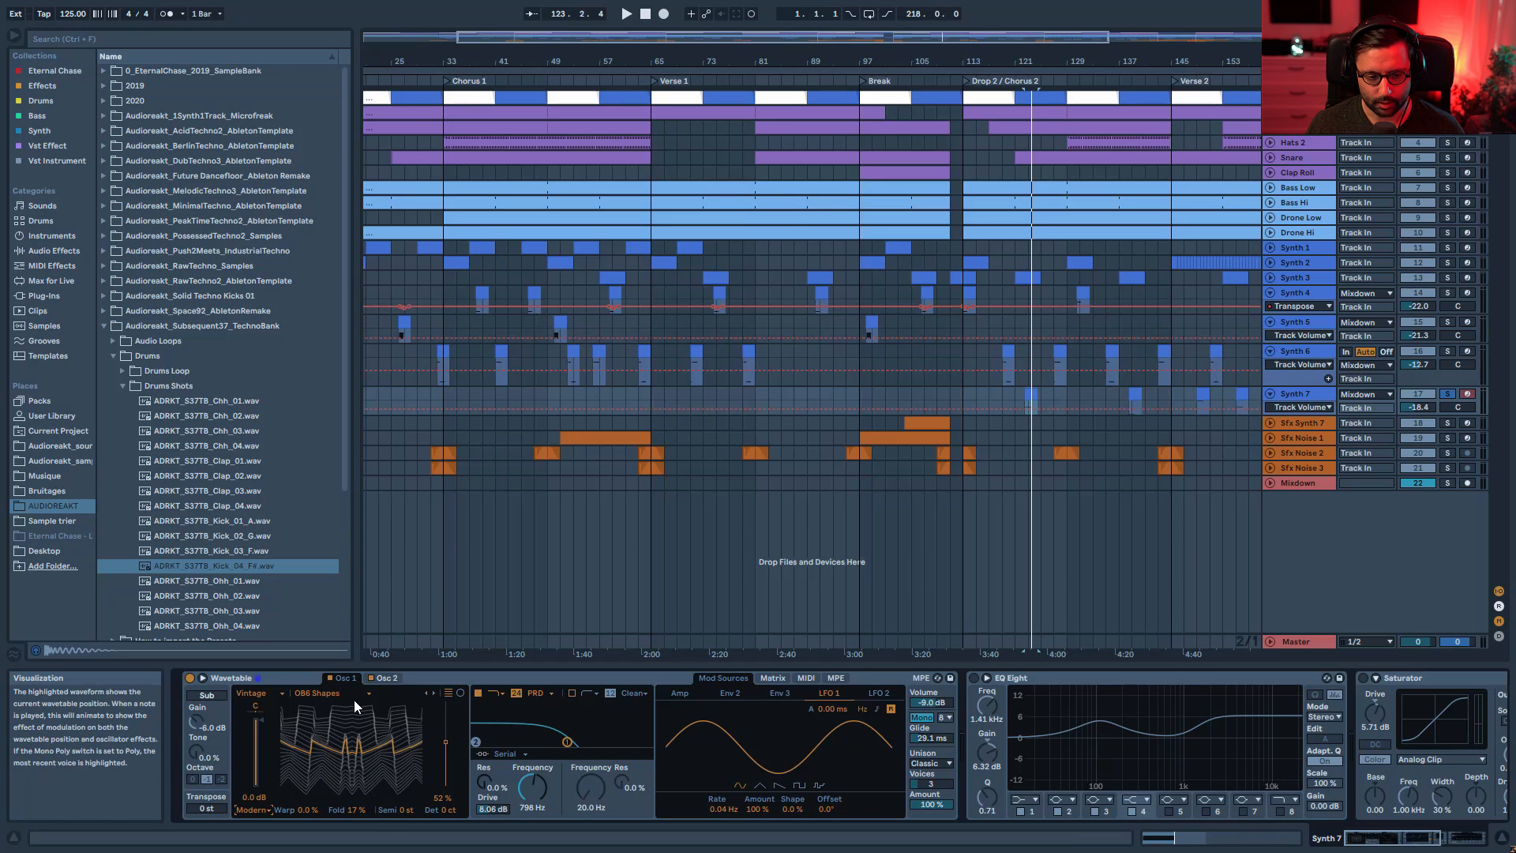
- Examine Synth 7's Osc 2, its modulation matrix targets and LFO 1's settings, and audition the clip
click(386, 680)
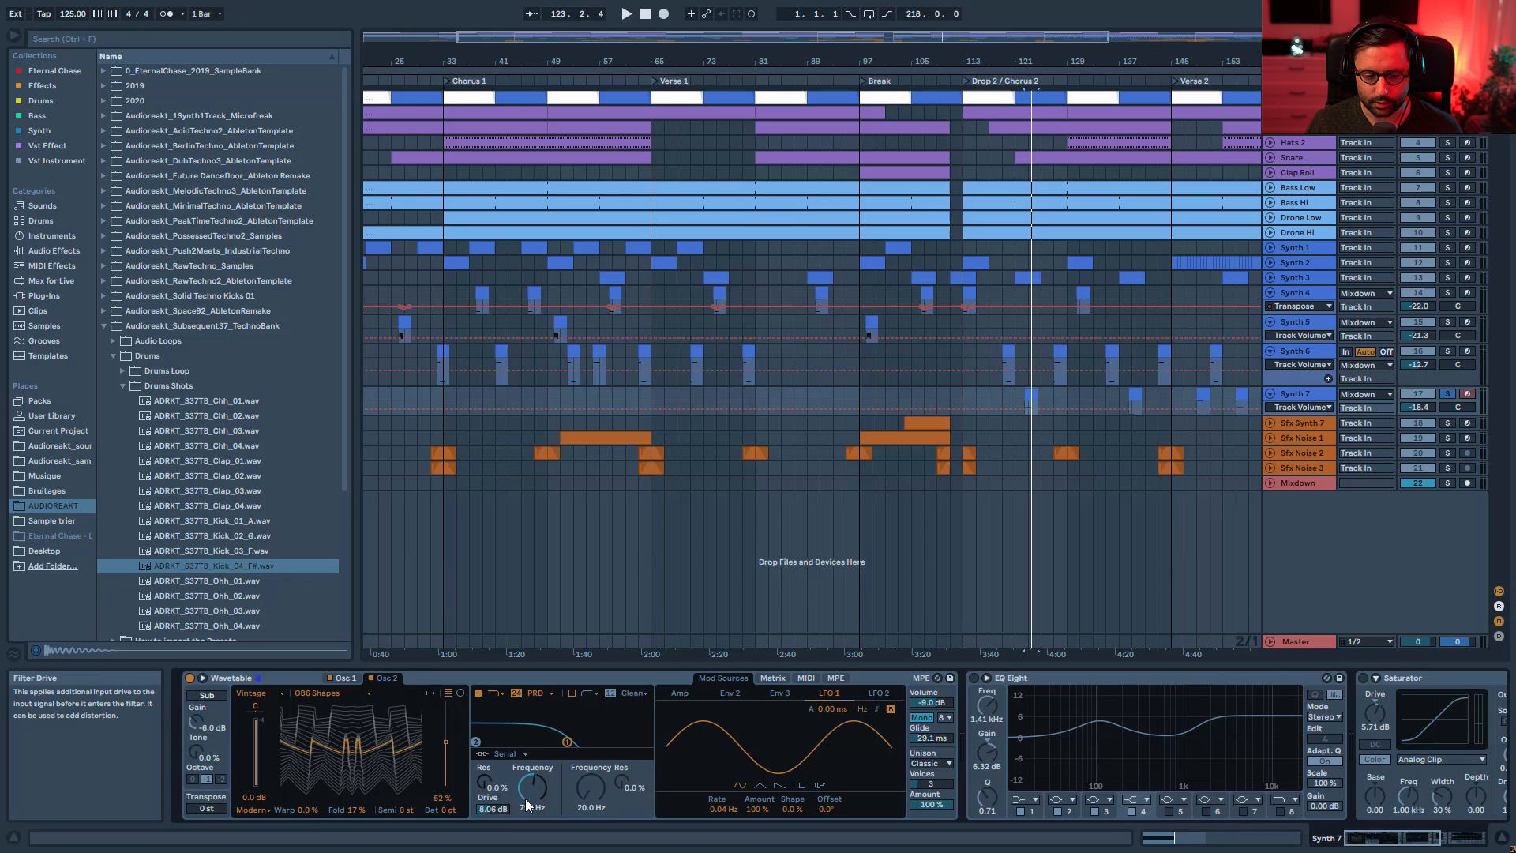
click(773, 678)
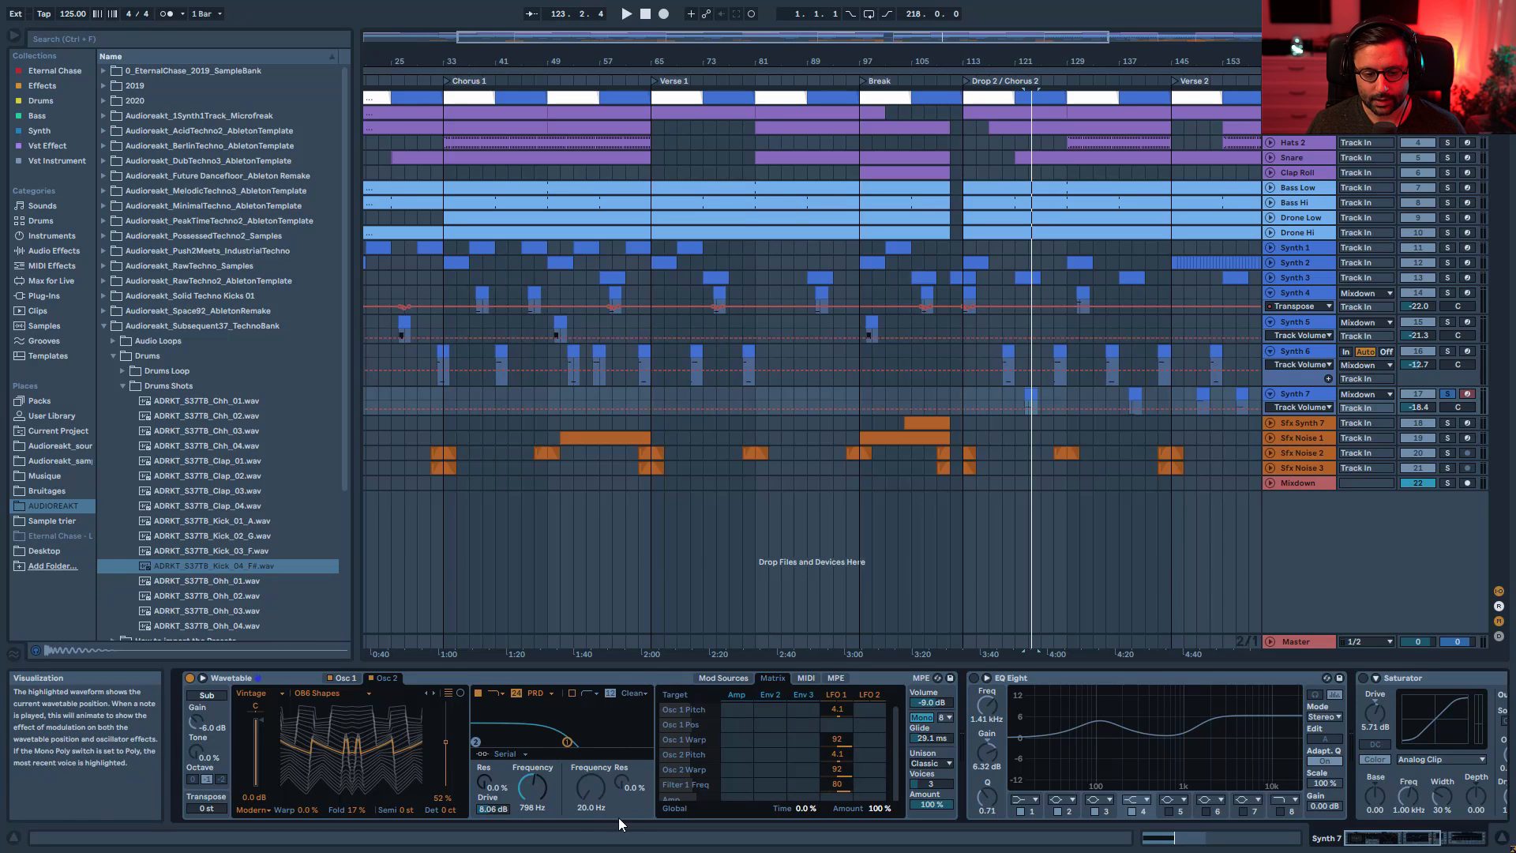
scroll(832, 776, down, 1)
click(836, 694)
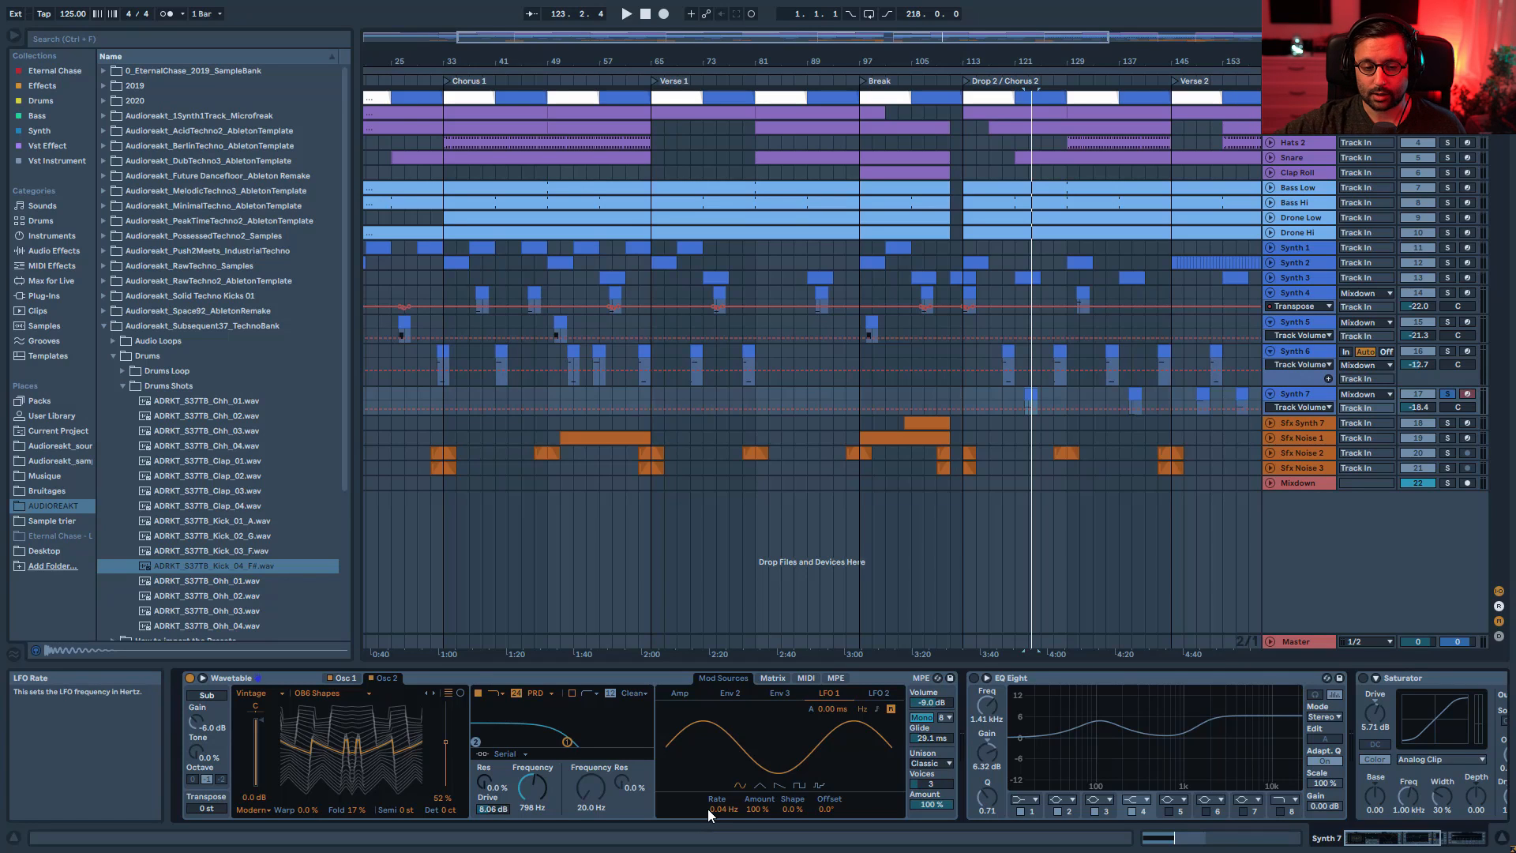
key(space)
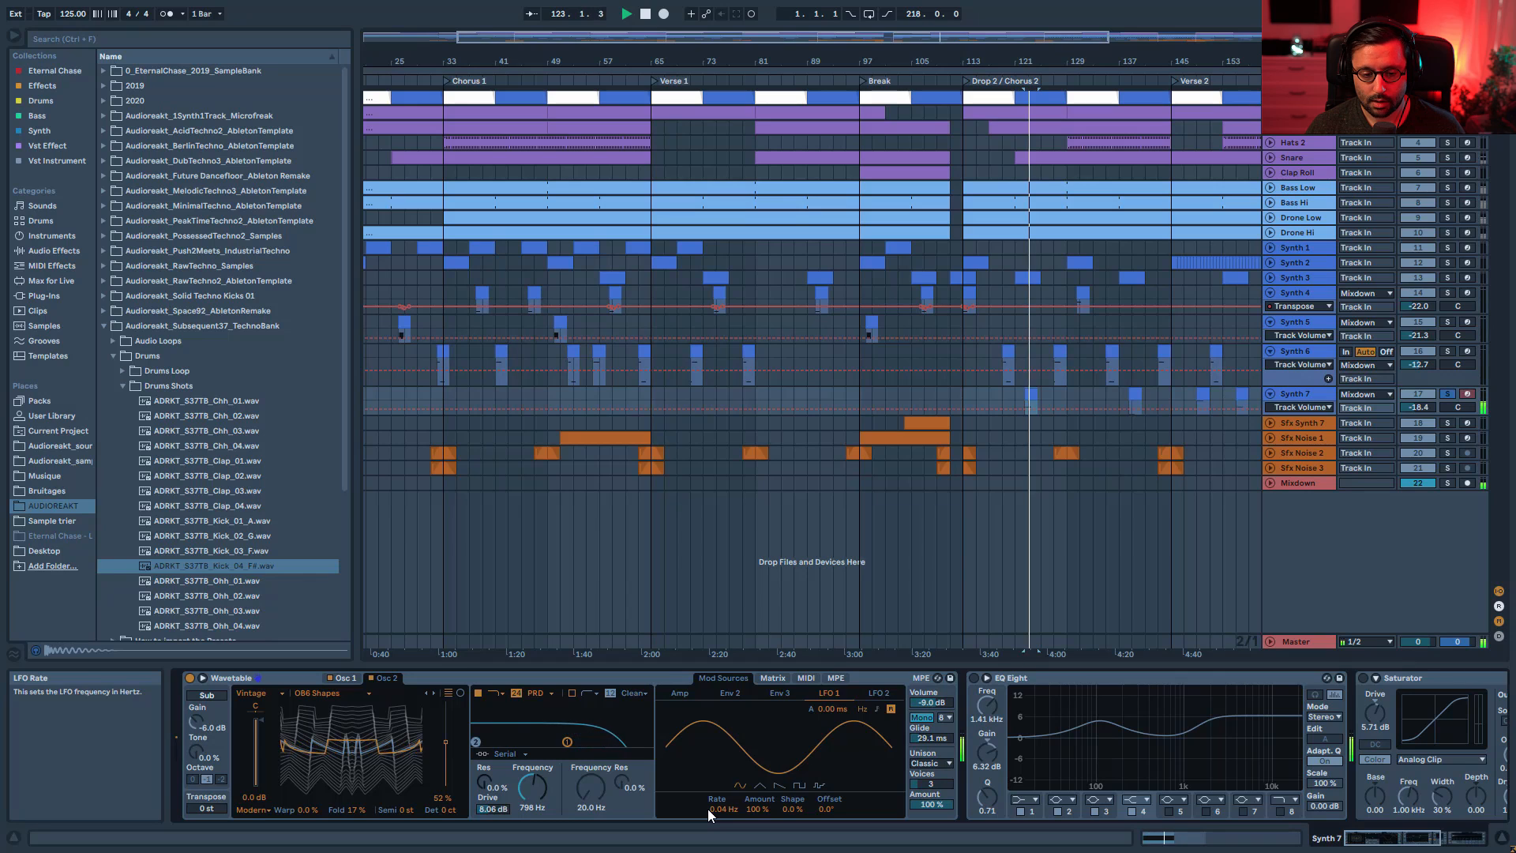
key(space)
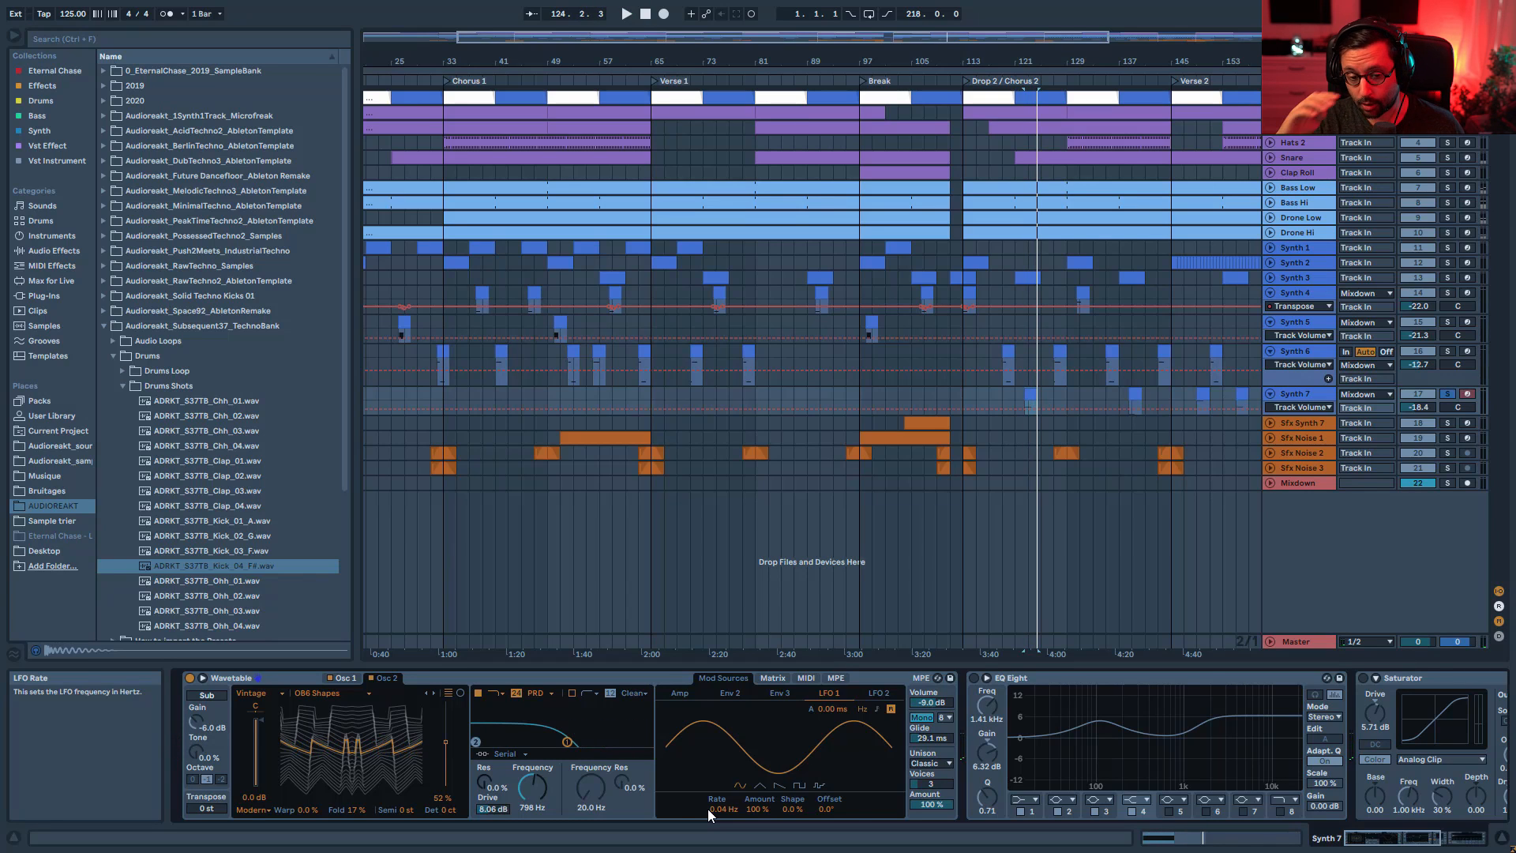
- Clear LFO 1's modulation of the oscillator warps, Osc 2 pitch and Filter 1 frequency in Synth 7's matrix, and audition the pitch modulation alone
click(773, 678)
double_click(839, 740)
double_click(837, 709)
key(space)
key(space)
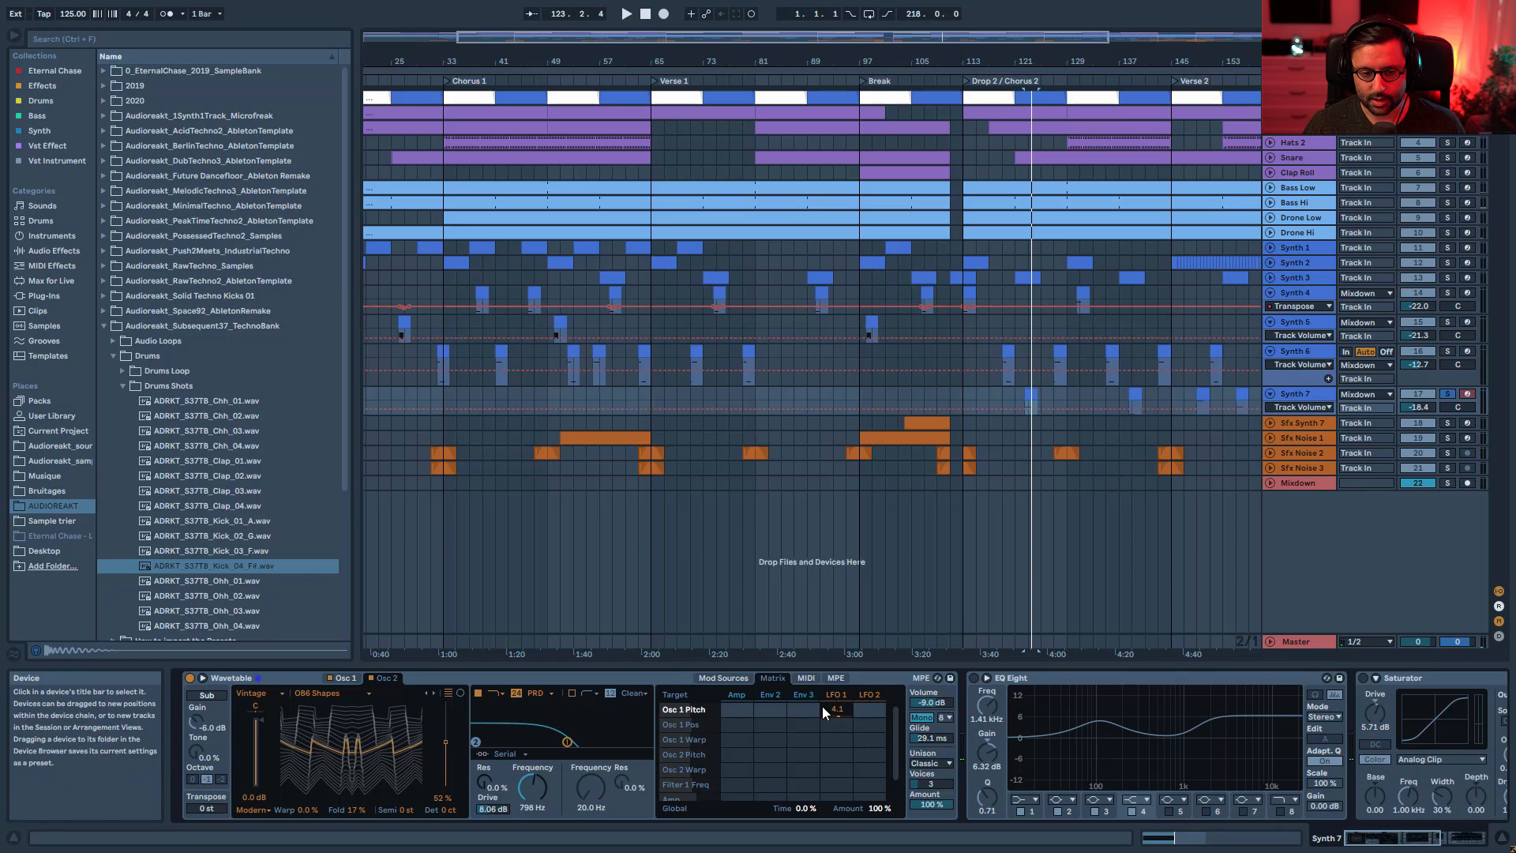
key(space)
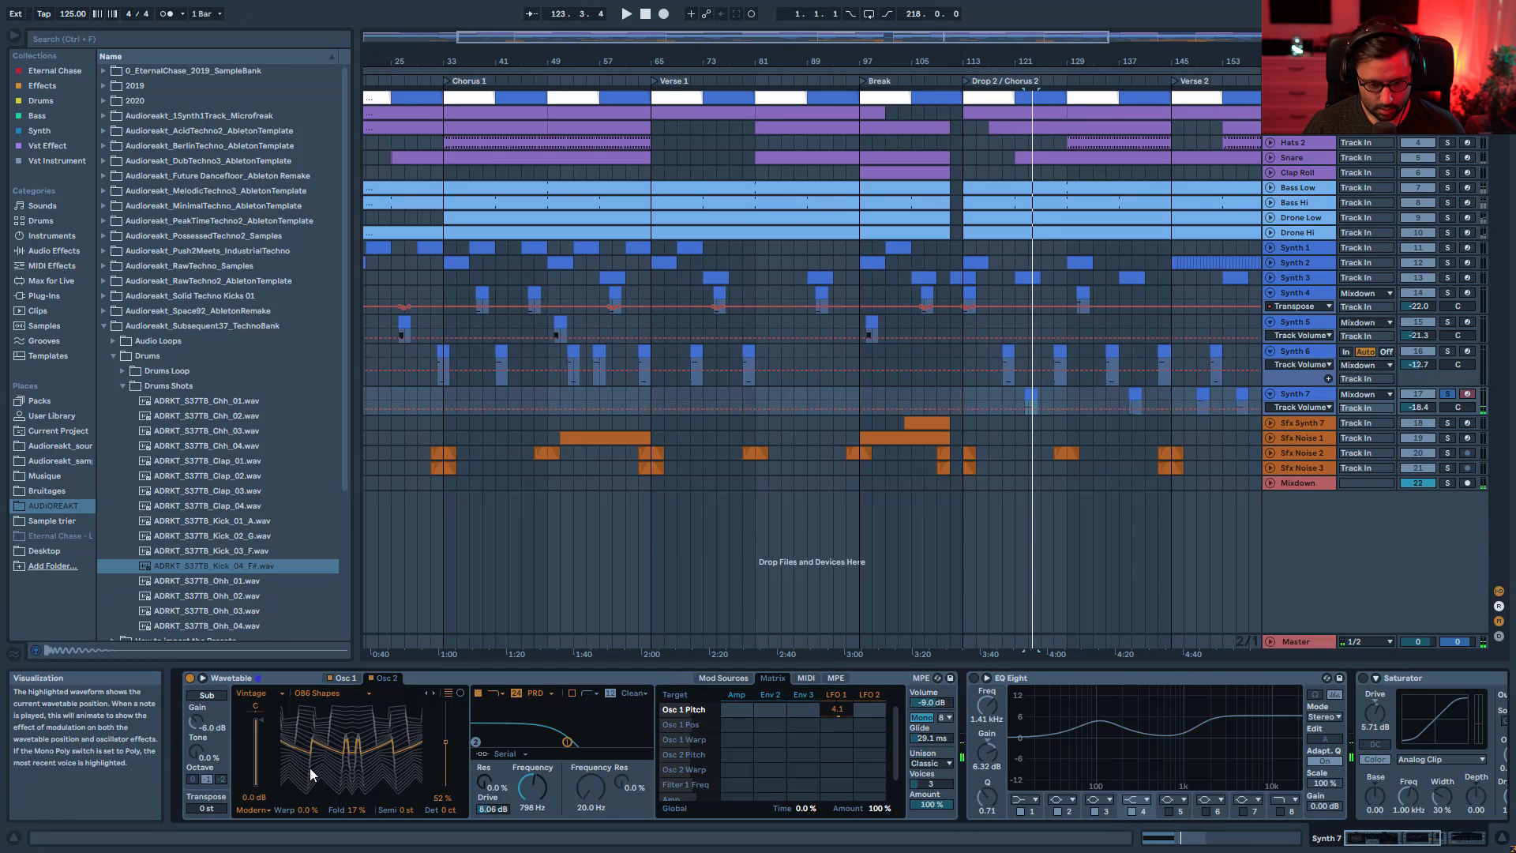
- Restore LFO 1's modulation of Osc 1 Warp to 92 and Osc 2 Pitch to 4.1 in Synth 7's matrix, auditioning each
key(space)
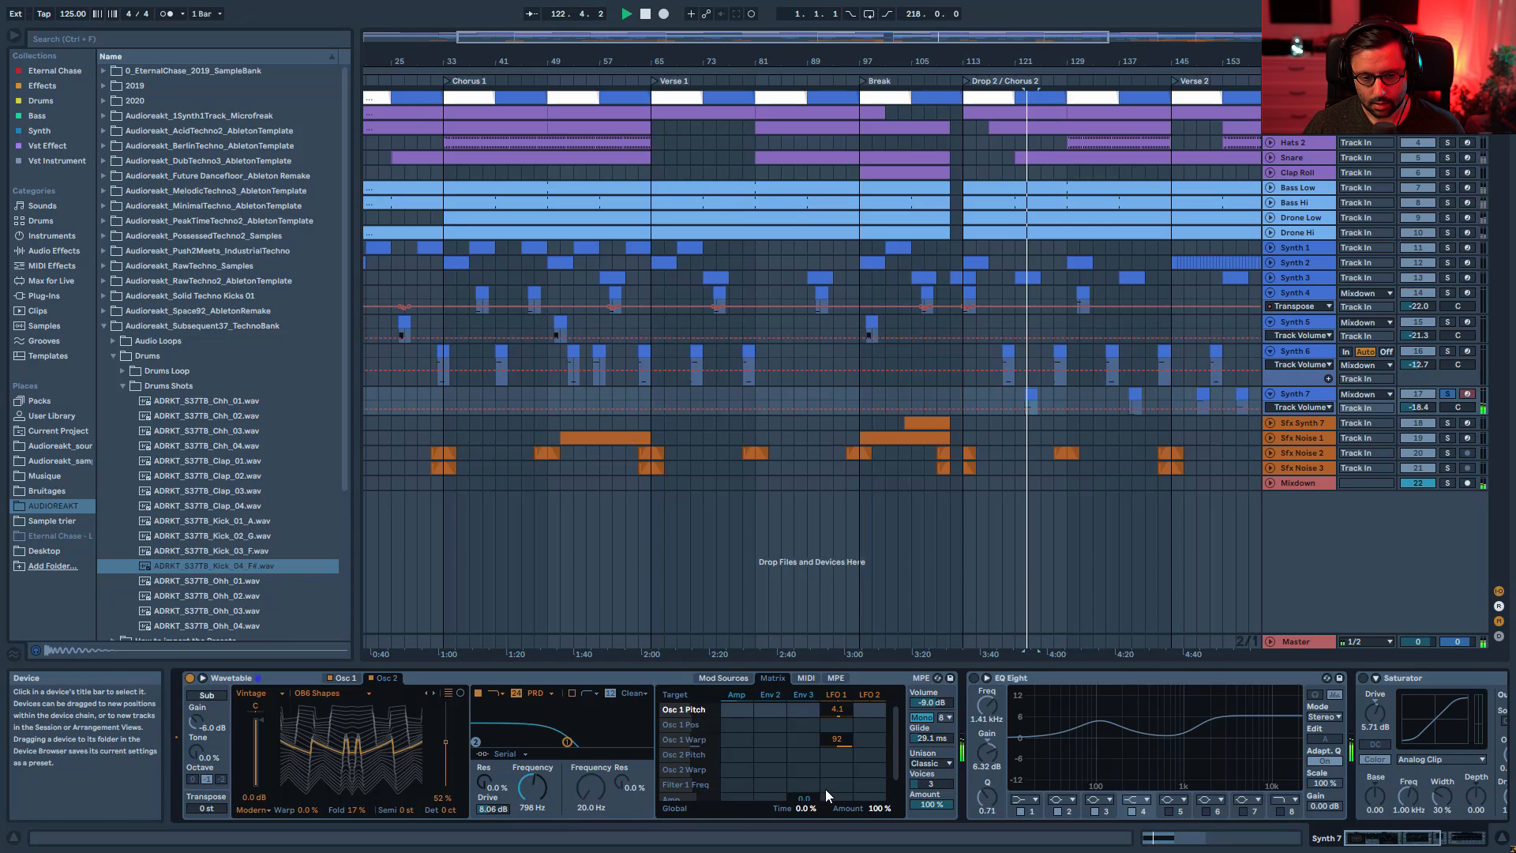
key(space)
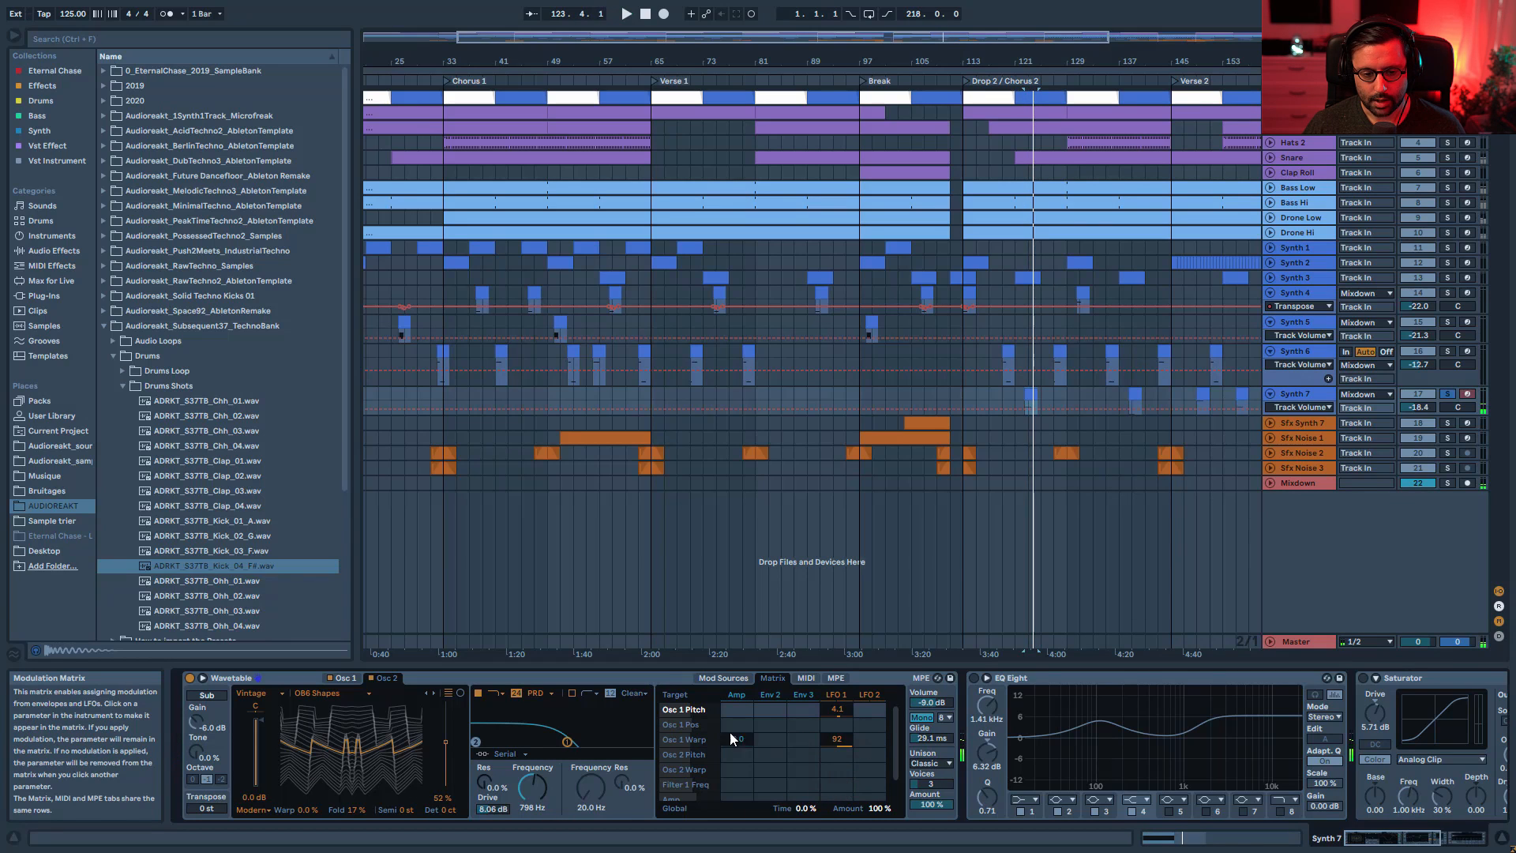
click(340, 671)
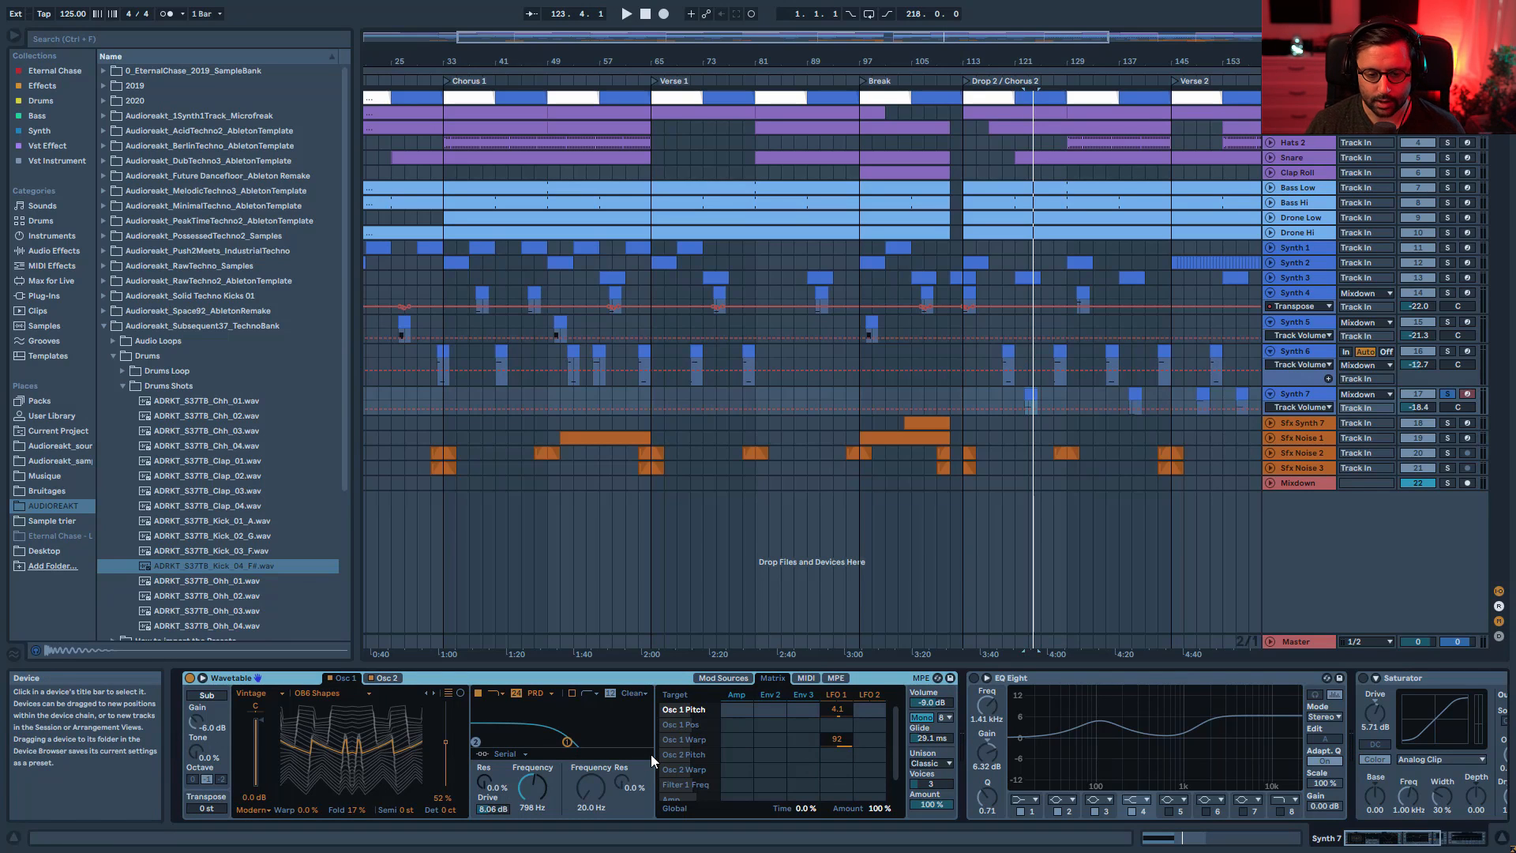
key(ctrl+z)
key(space)
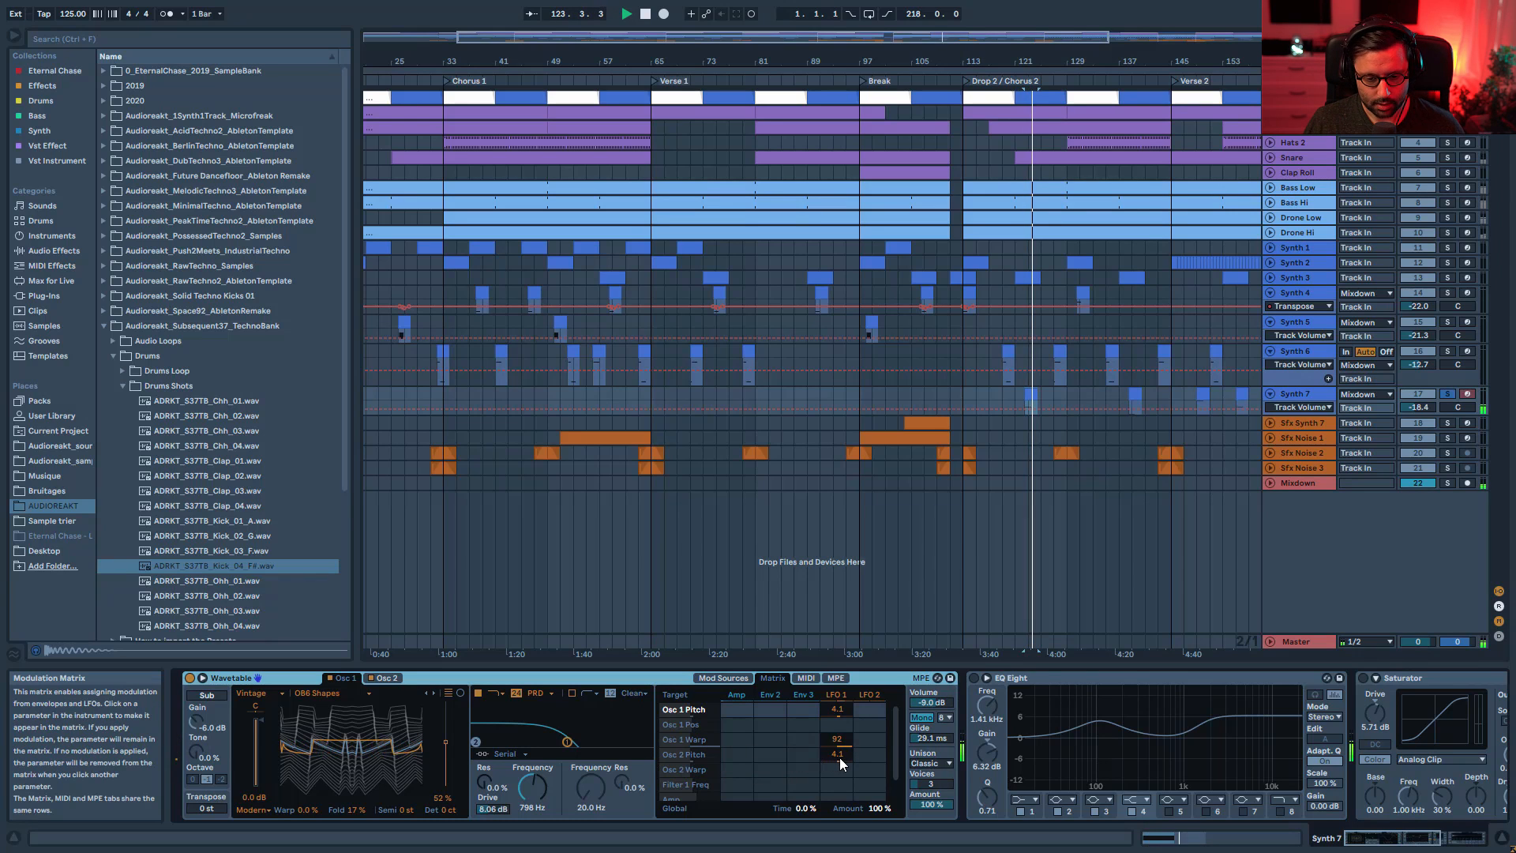
- Restore LFO 1's modulation of Osc 2 Warp to 92 and Filter 1 Freq to 80 in Synth 7's matrix, auditioning each
key(space)
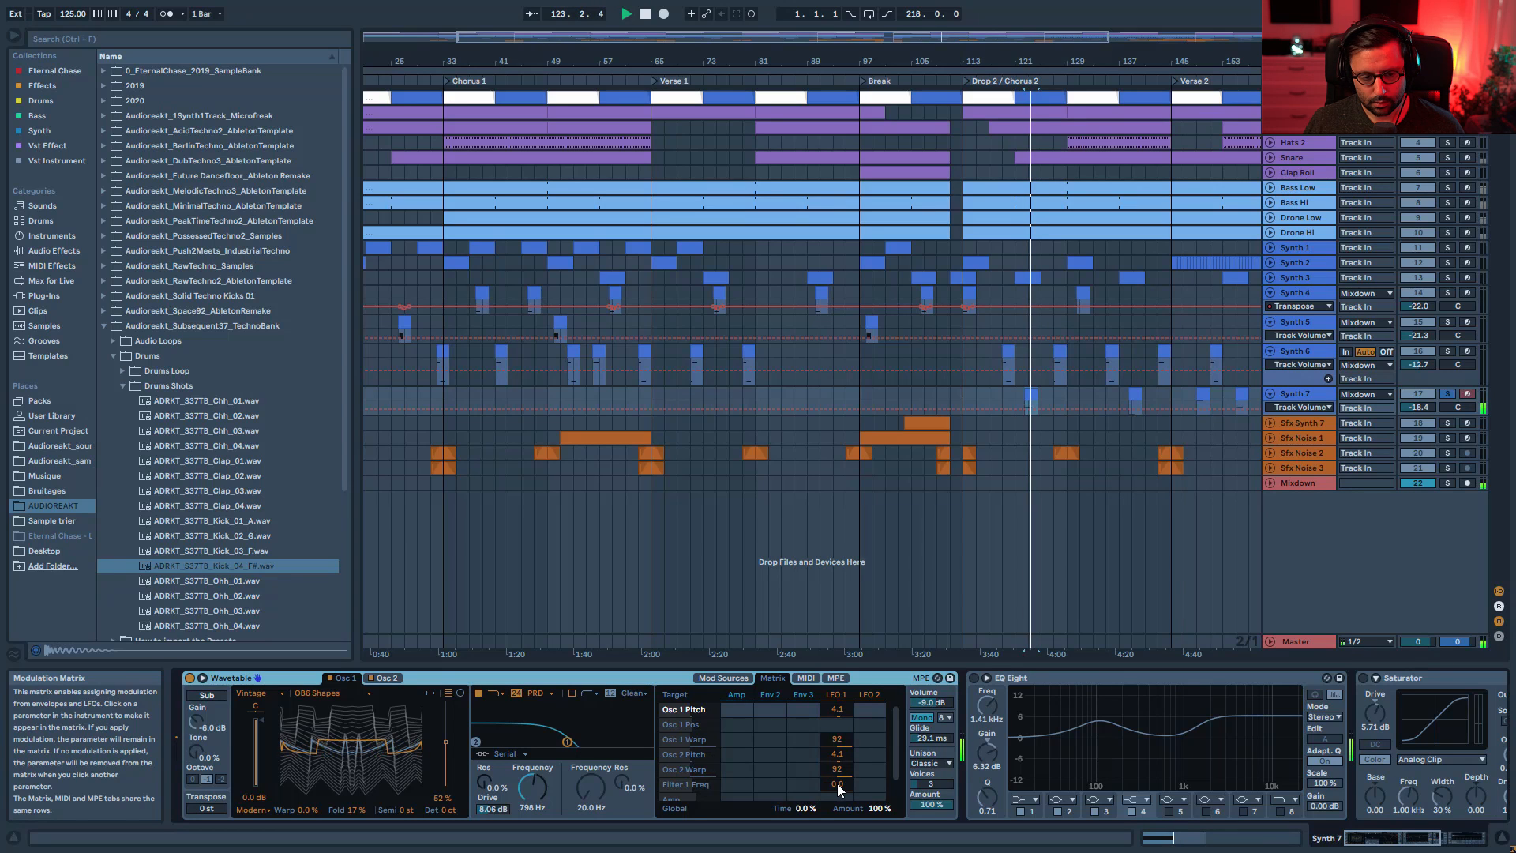
key(space)
drag(837, 785, 837, 721)
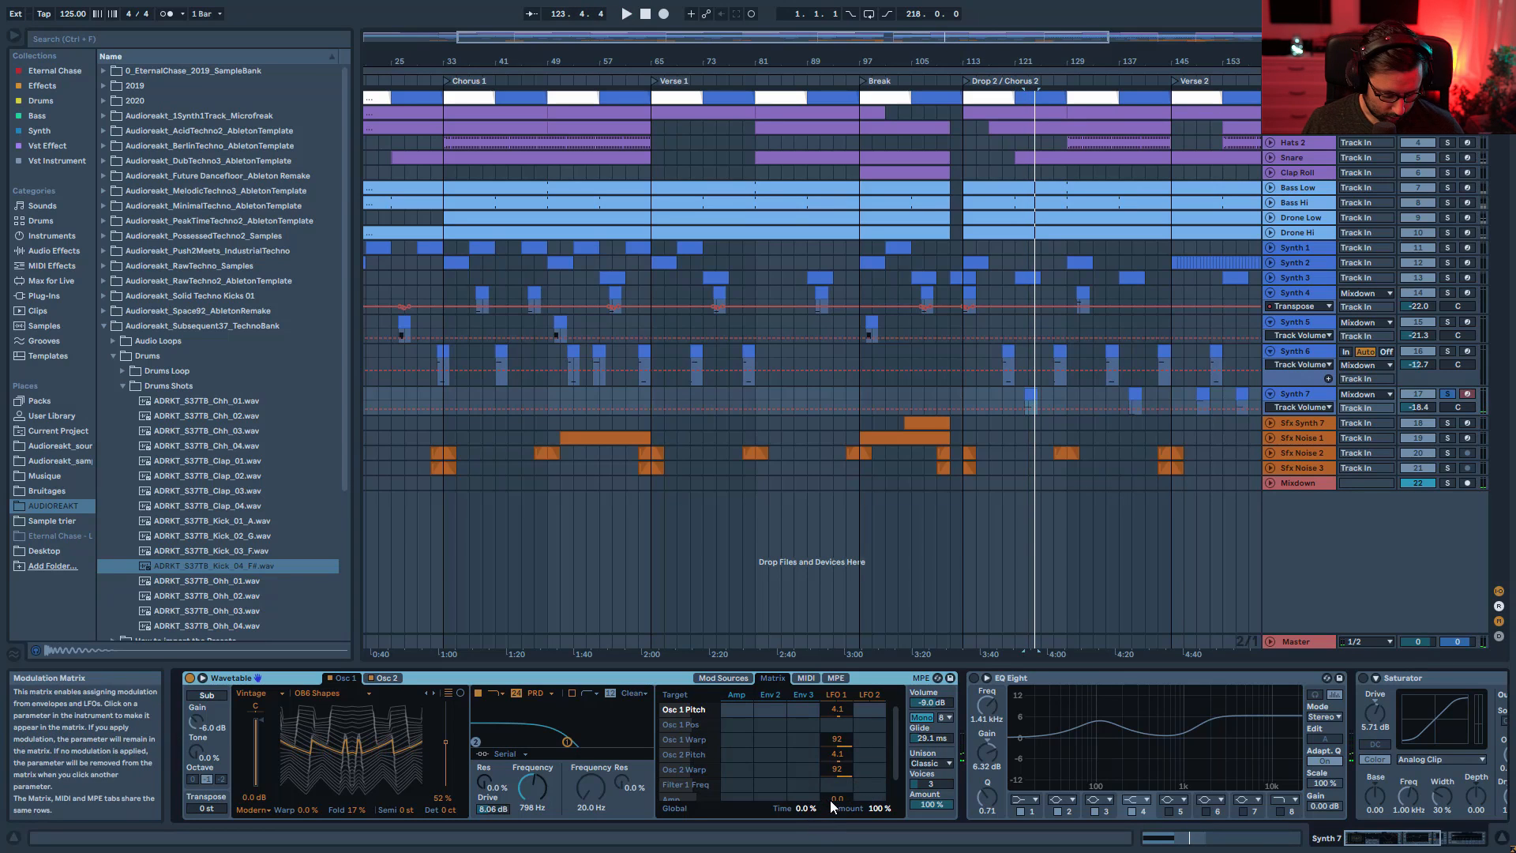
key(space)
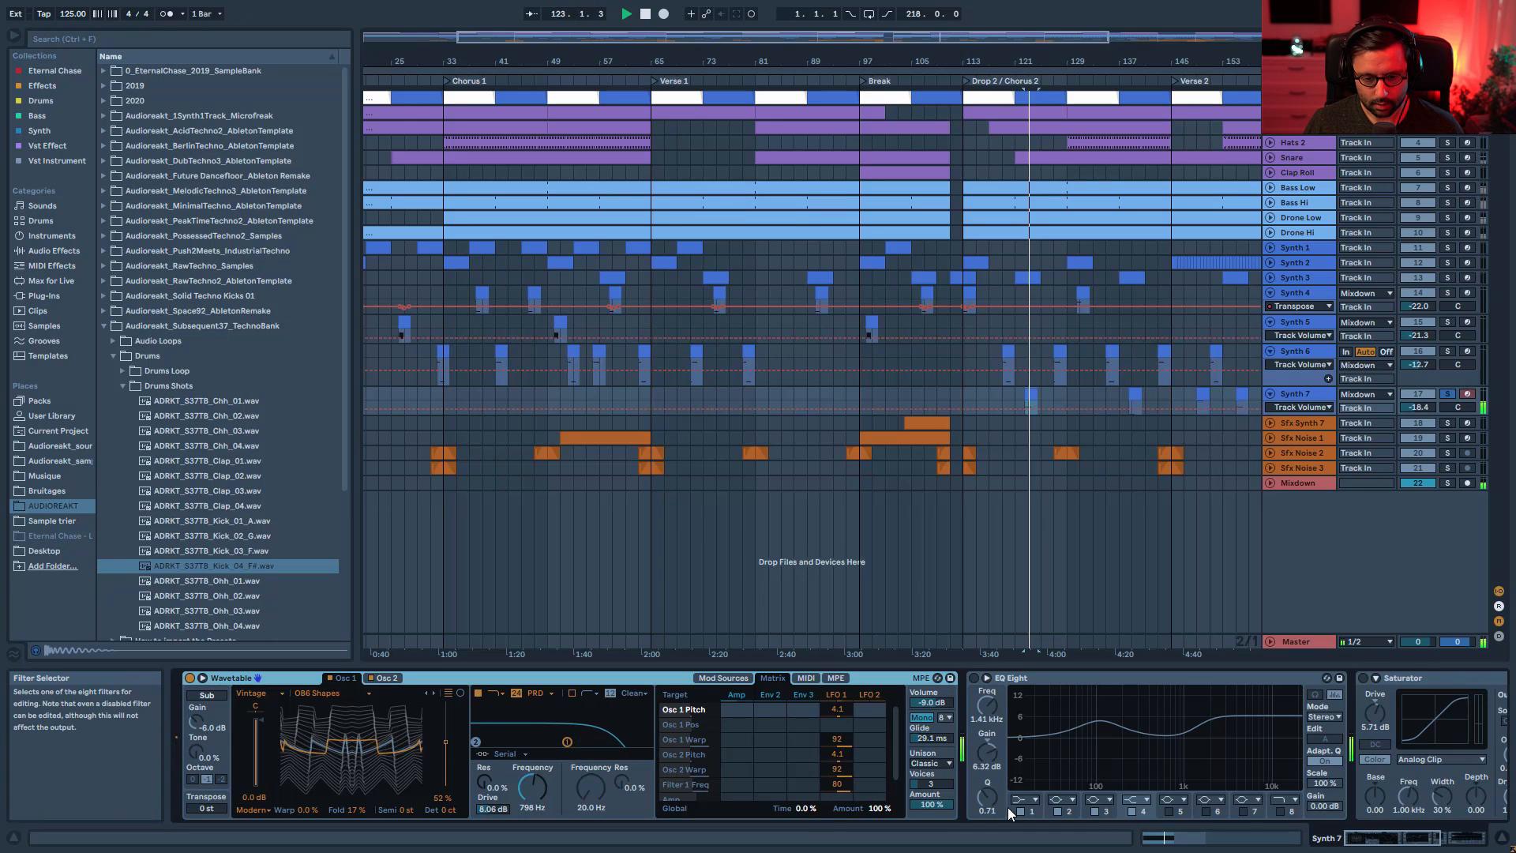
- Reactivate Synth 7's EQ Eight, Saturator and AYNIL_LeadPresets reverb while auditioning the clip
click(1404, 841)
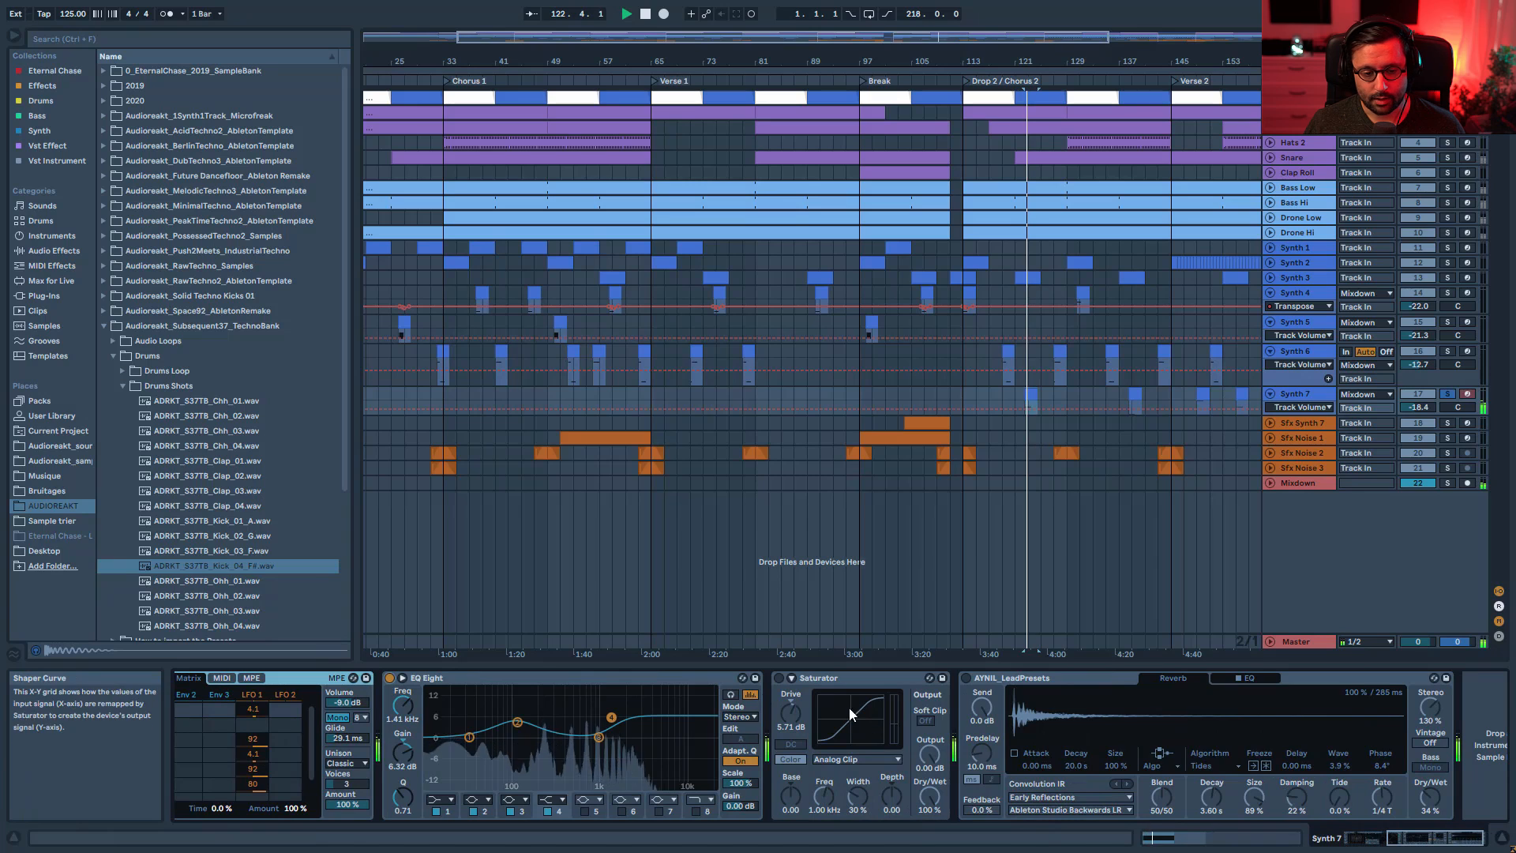
click(779, 678)
click(967, 677)
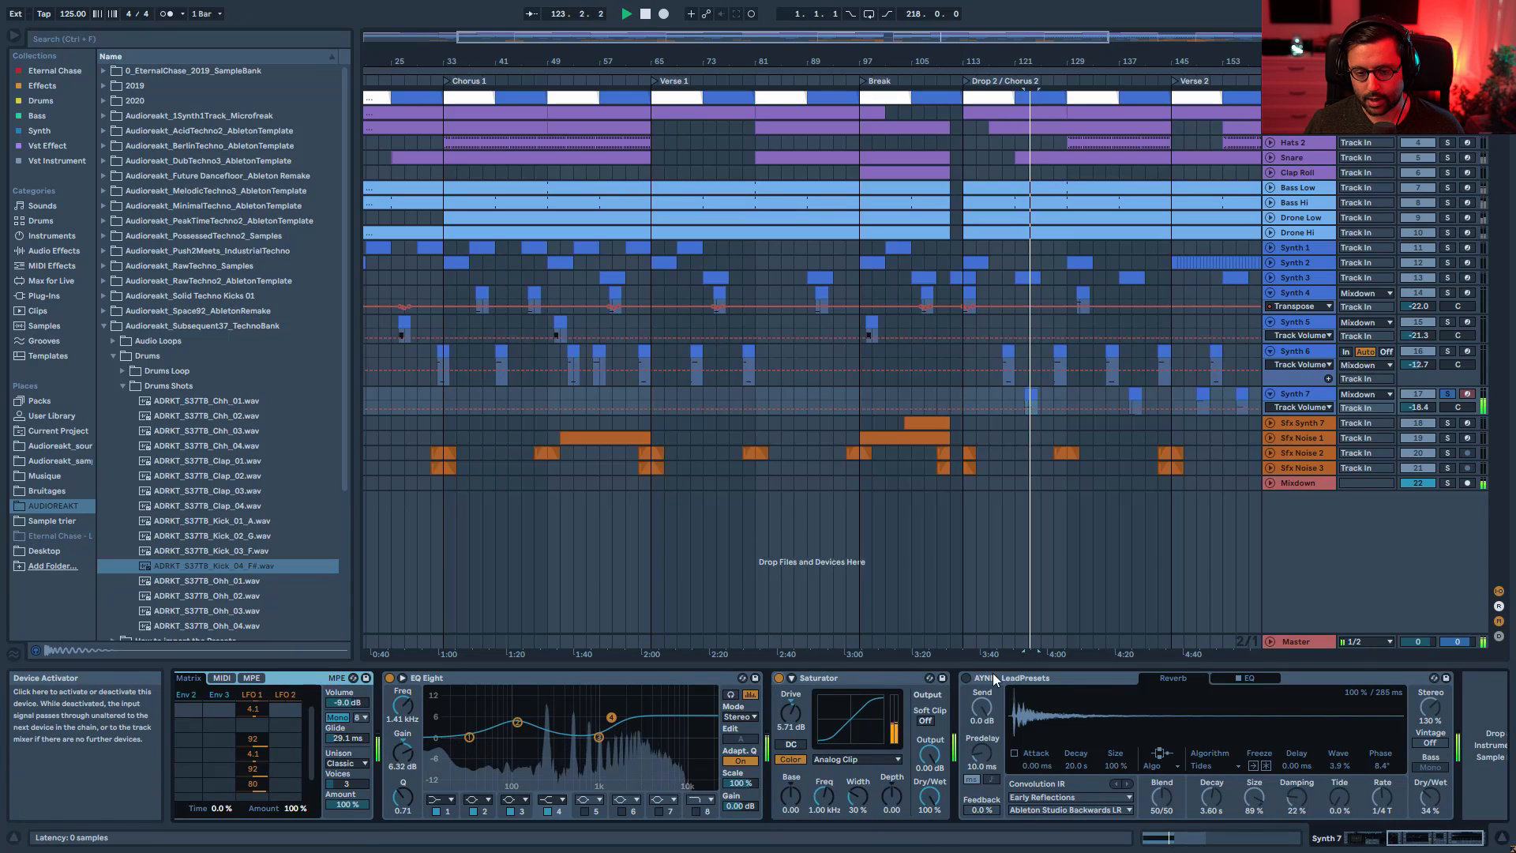
key(space)
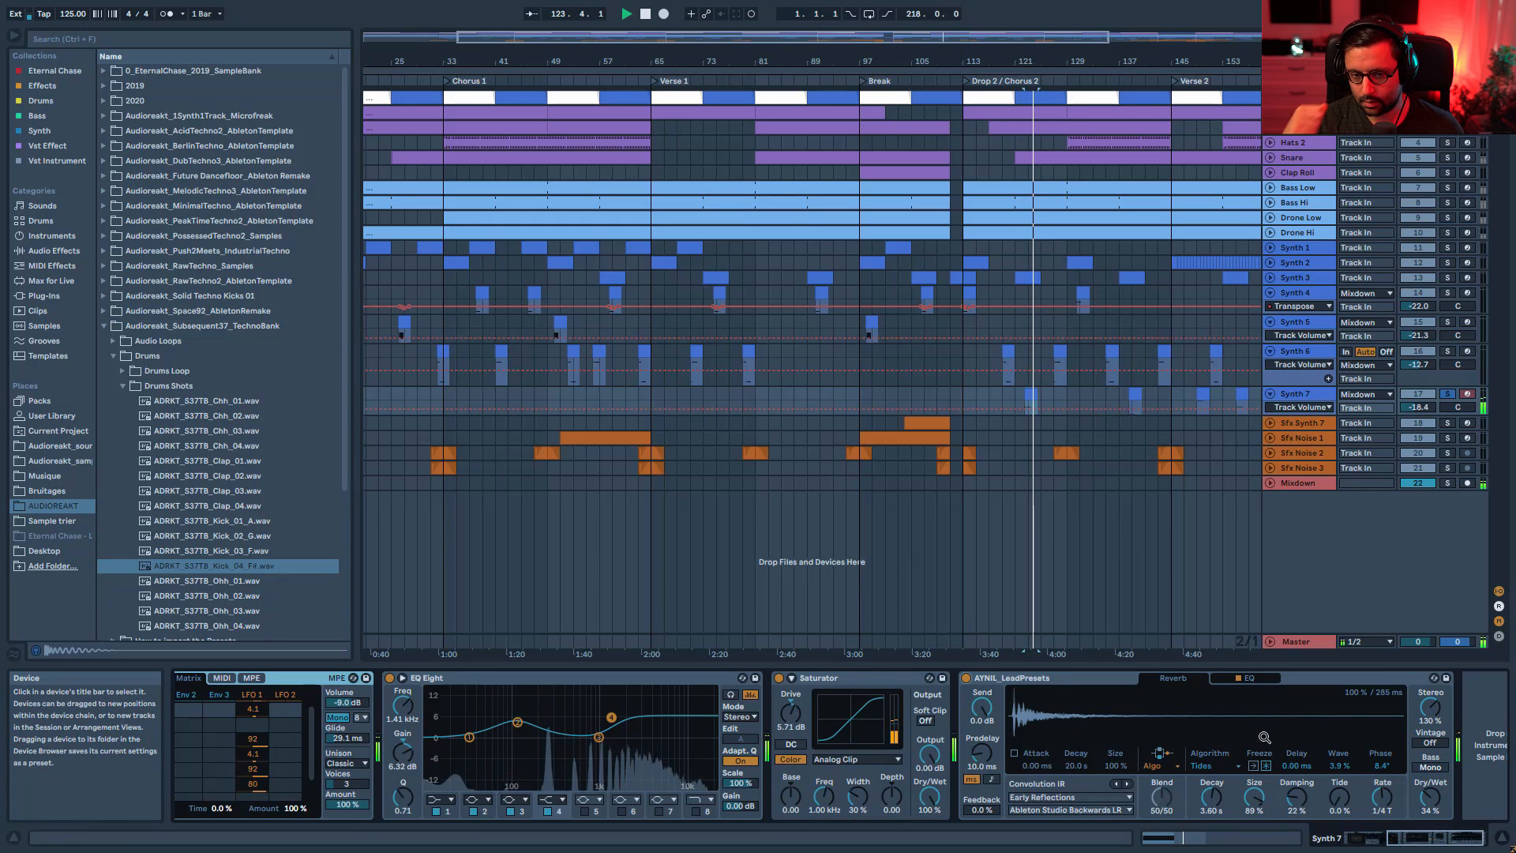
key(space)
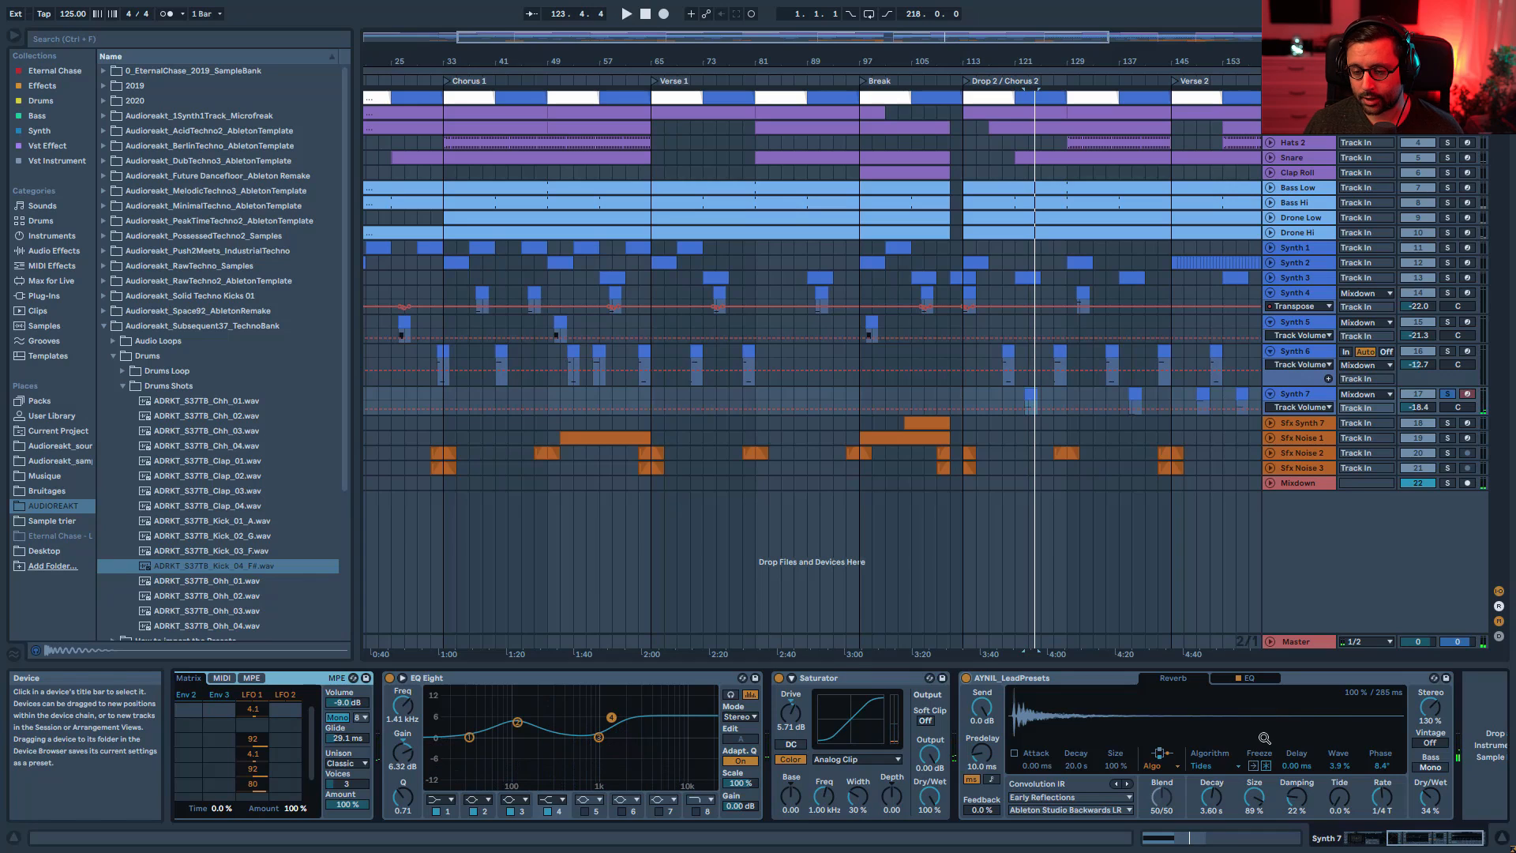
click(1455, 844)
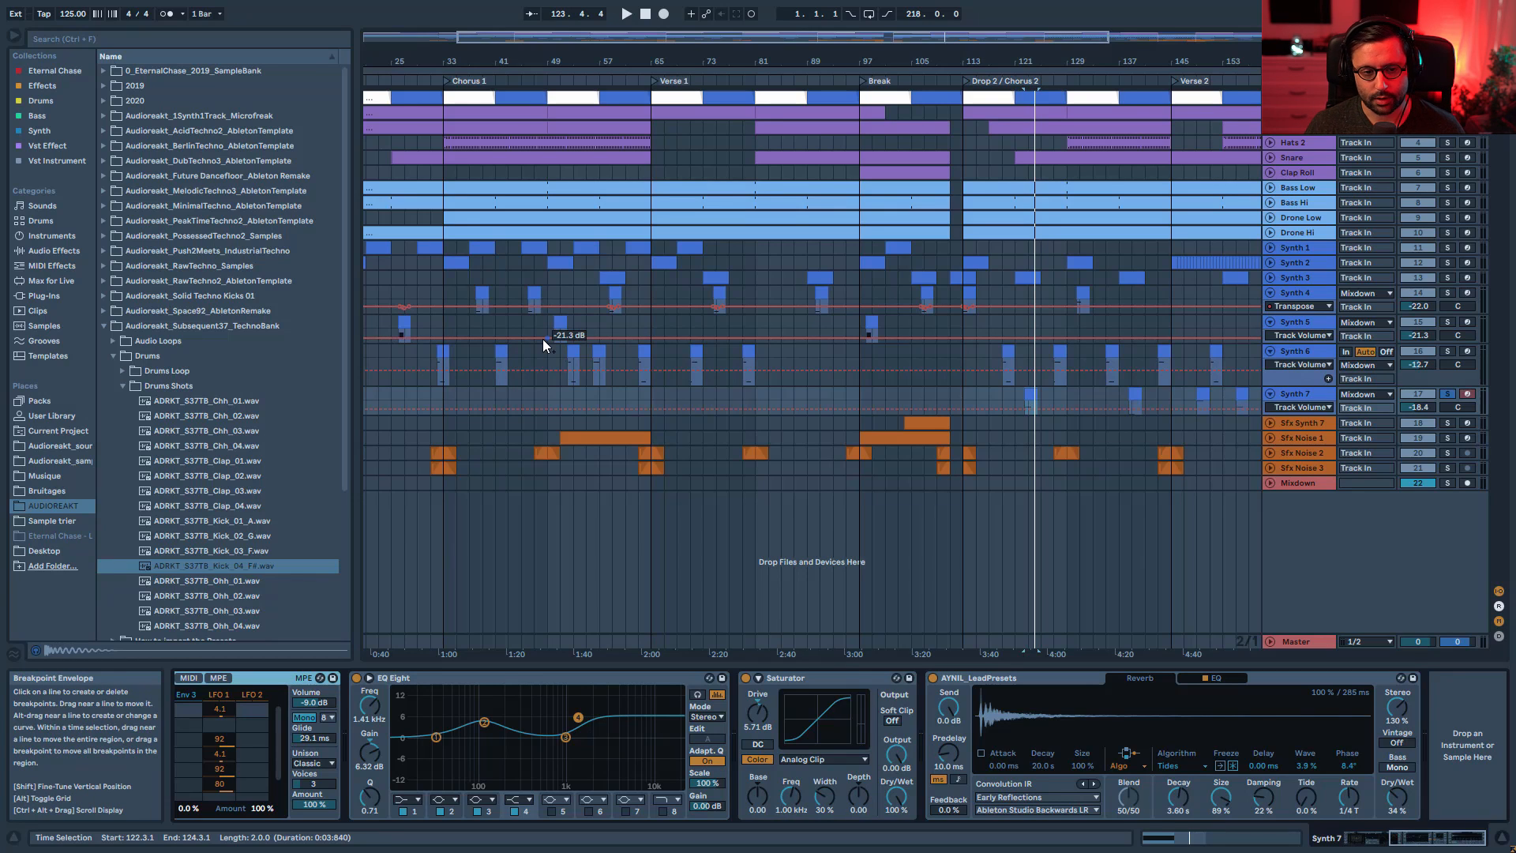
- Turn off Synth 7's solo and play the full arrangement from bar 49 and from Drop 2 / Chorus 2
click(552, 390)
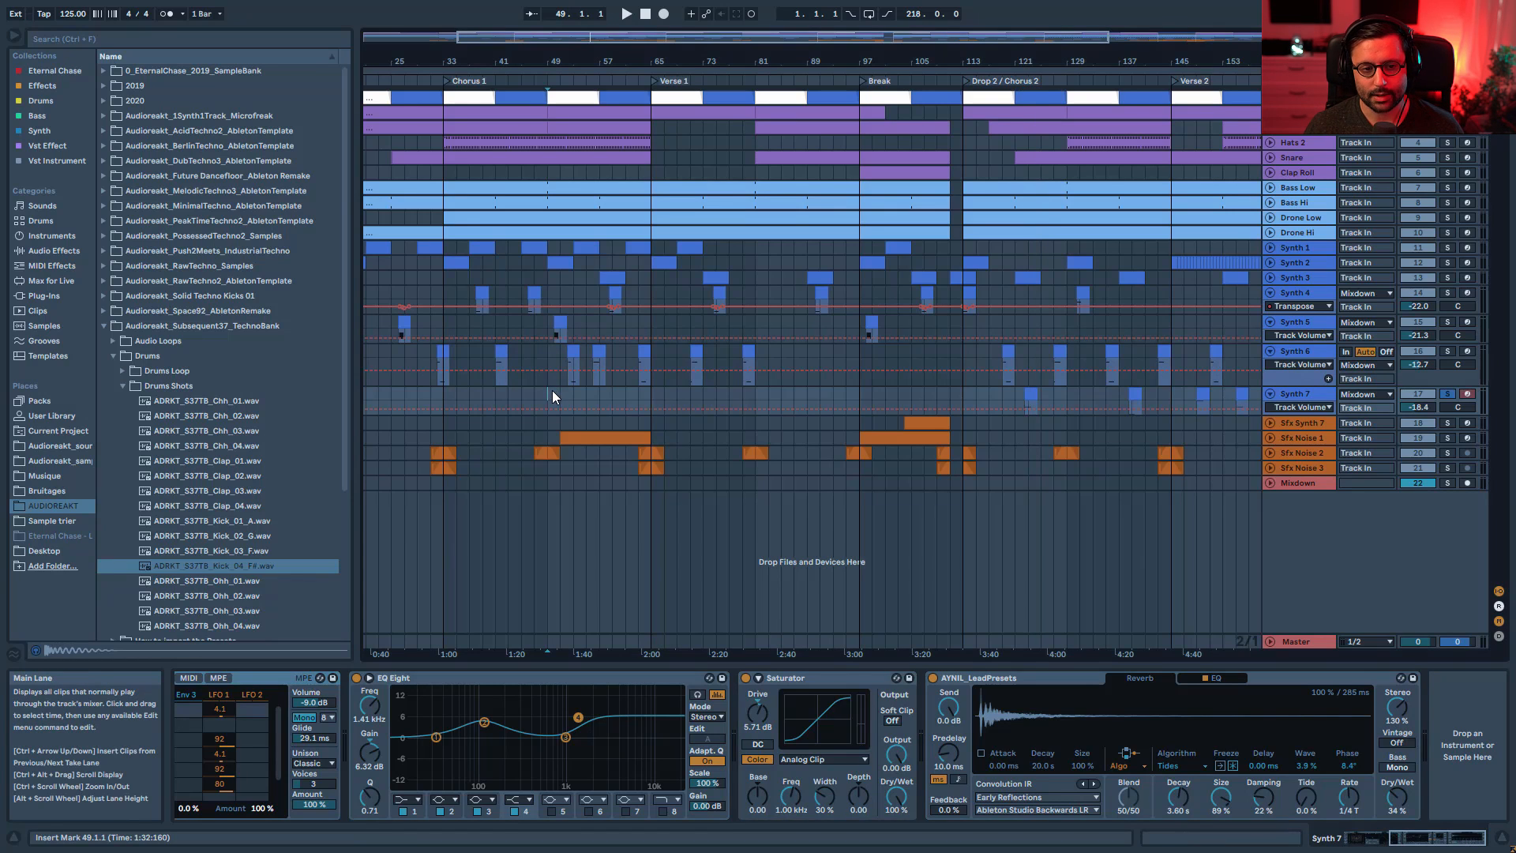
key(space)
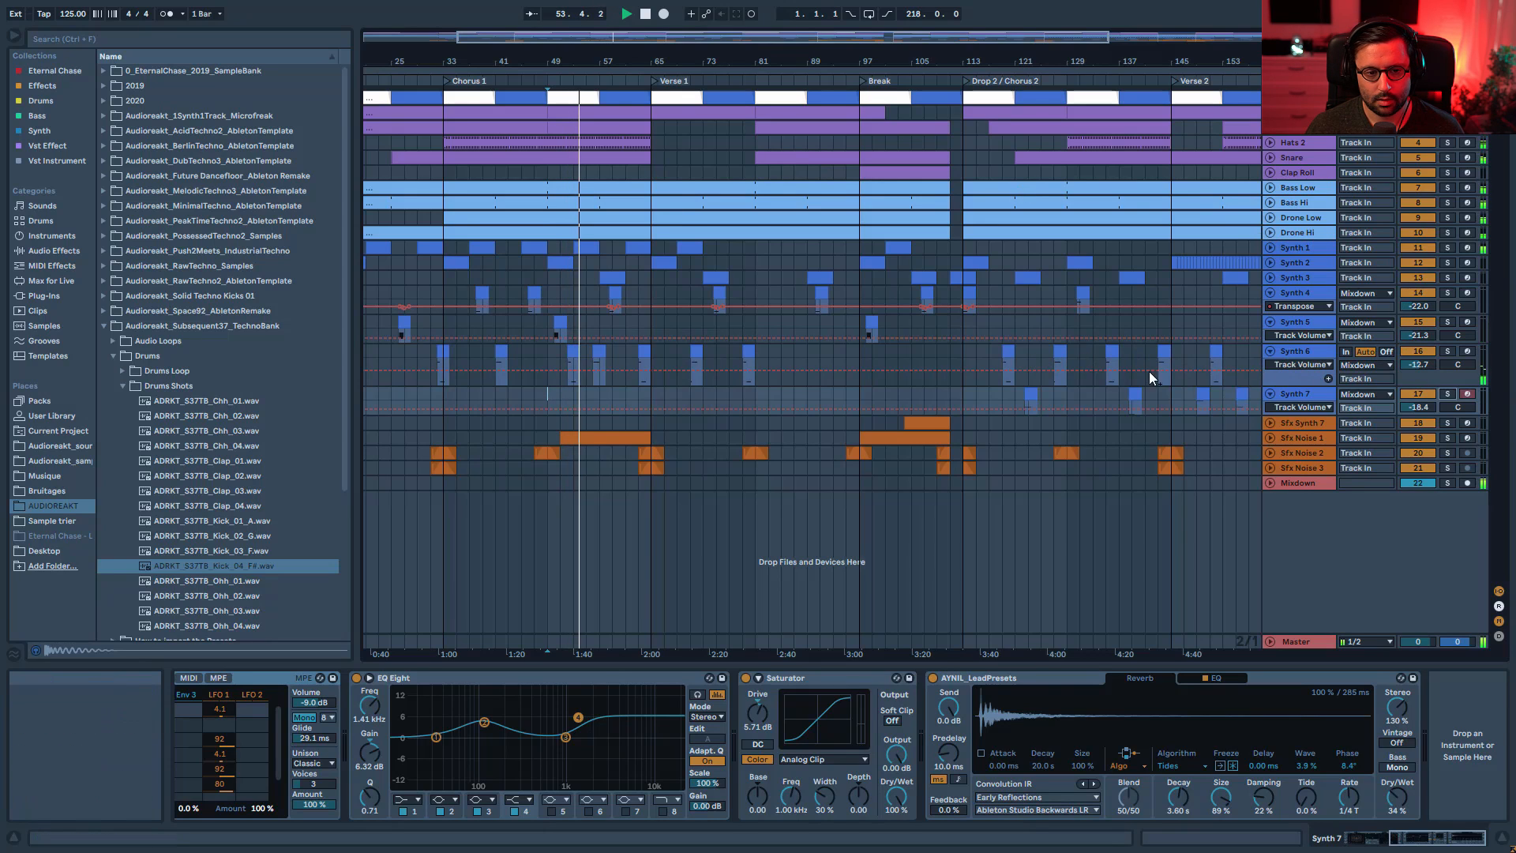
click(1002, 376)
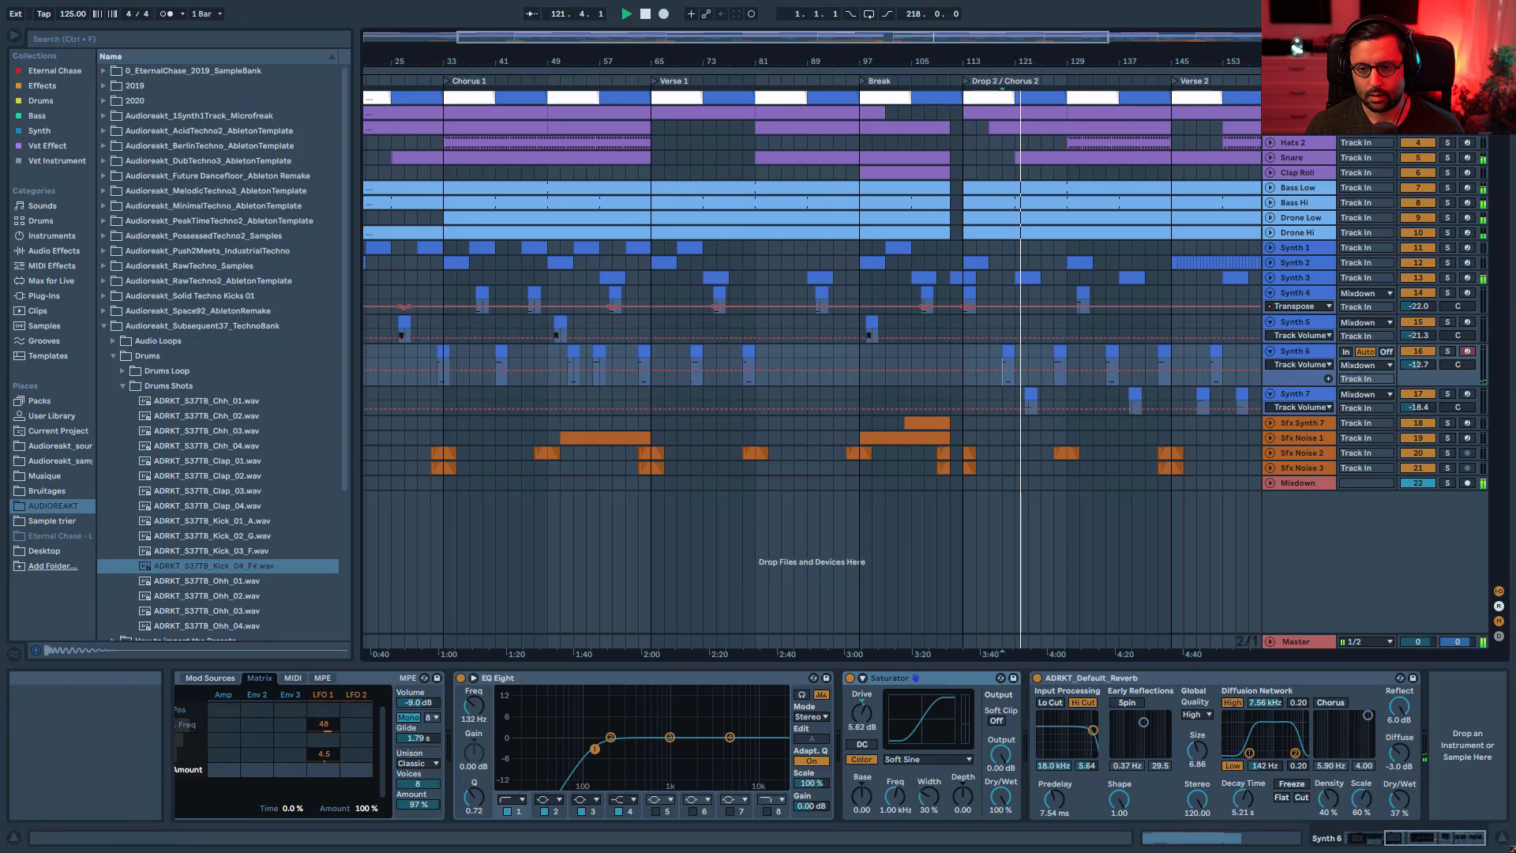
drag(935, 38, 1098, 37)
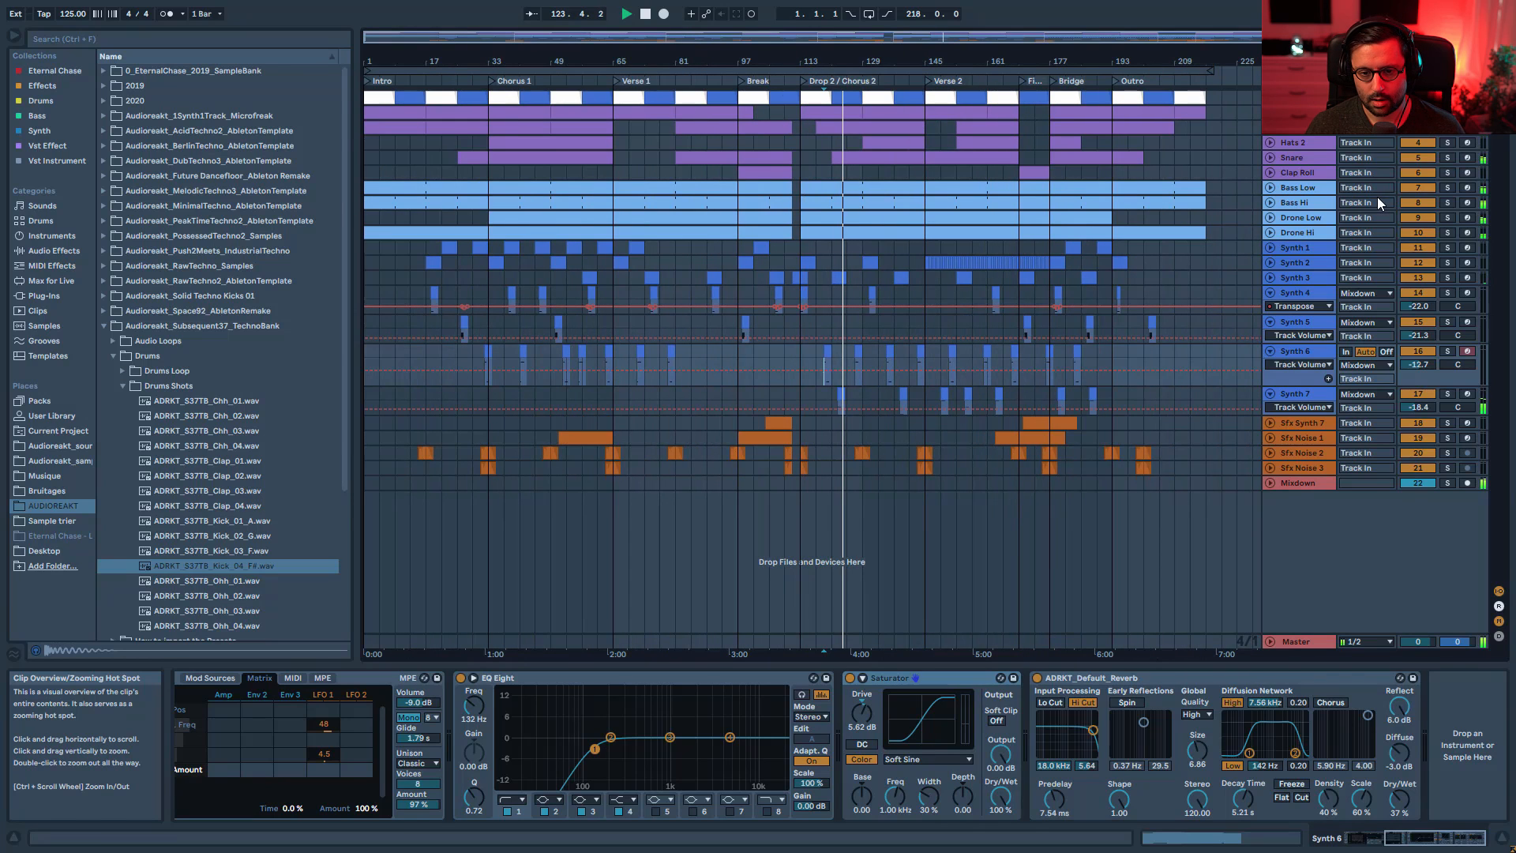
key(space)
- Examine the MIDI notes of Synth 7's clips at bars 122 and 138 with the track enlarged, and audition the second clip
click(842, 397)
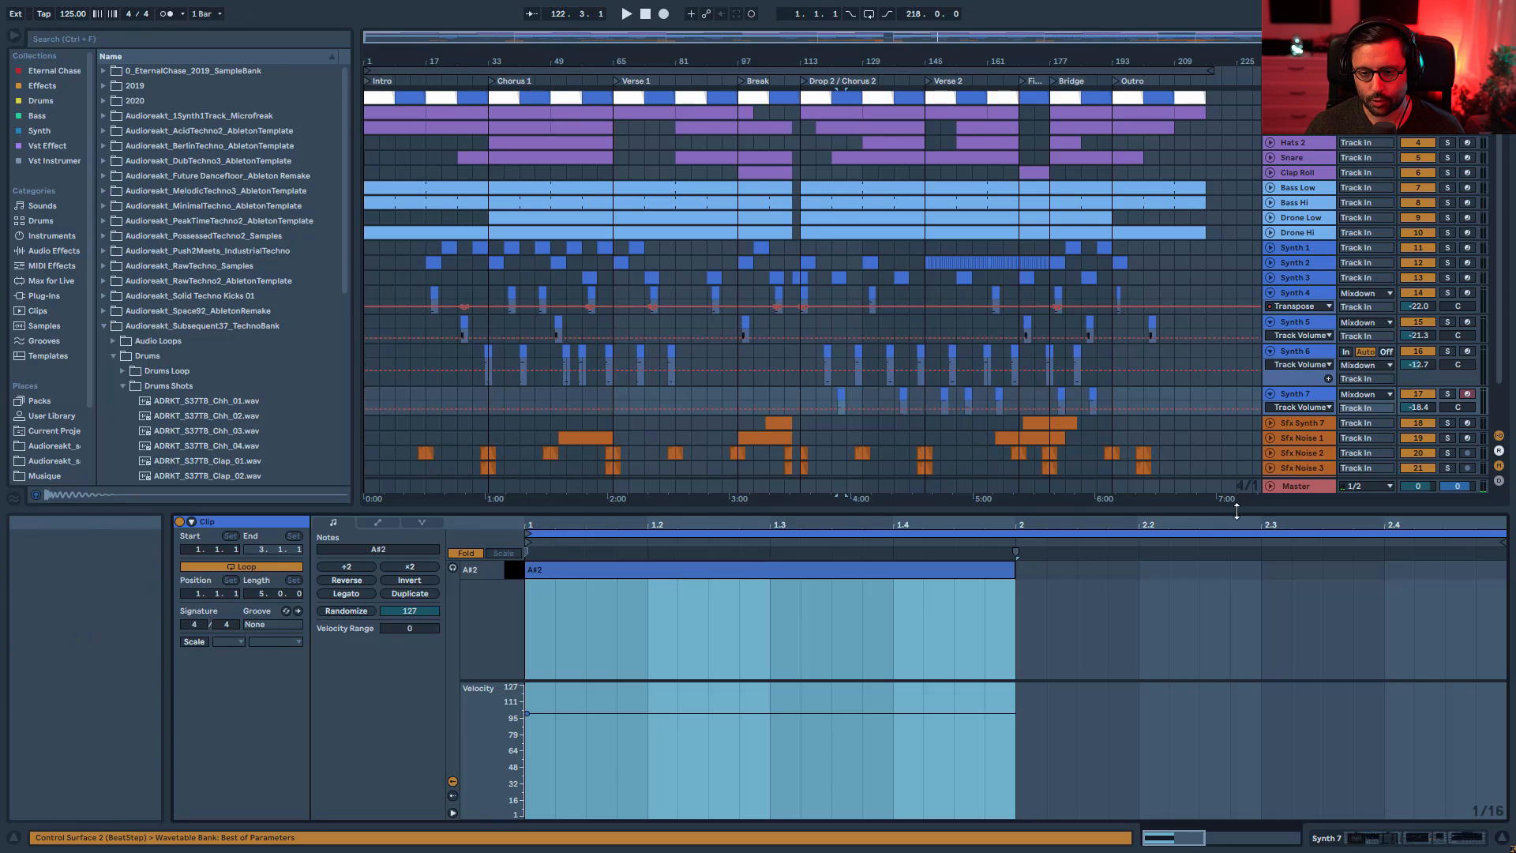
drag(1223, 558, 1199, 630)
drag(1306, 414, 1303, 481)
click(902, 394)
key(space)
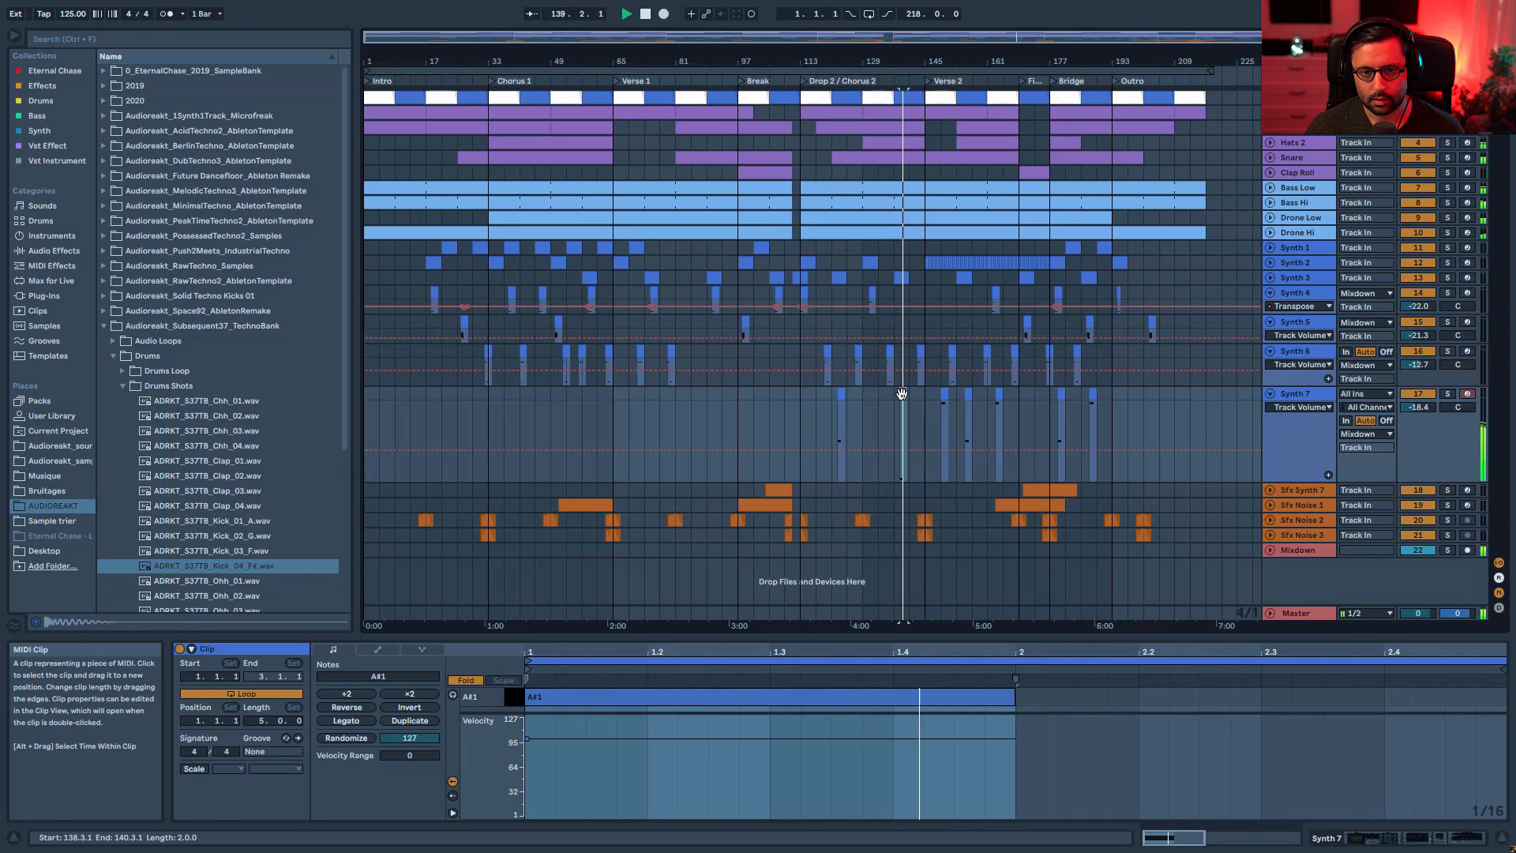
key(space)
- Fold all the tracks, then solo Sfx Synth 7 and unfold only that track
drag(1272, 395, 1271, 296)
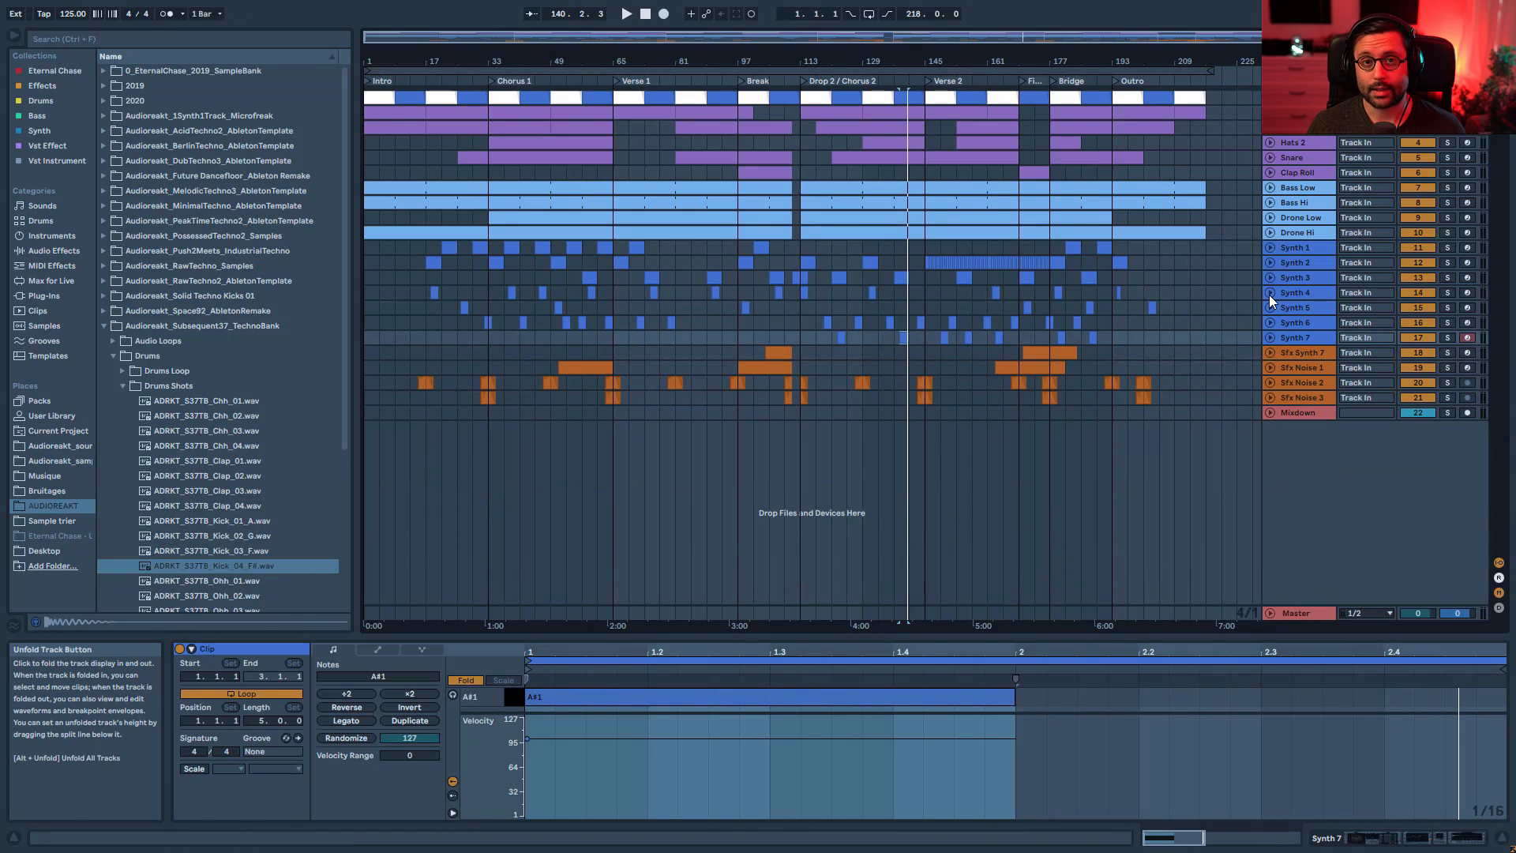
click(1287, 354)
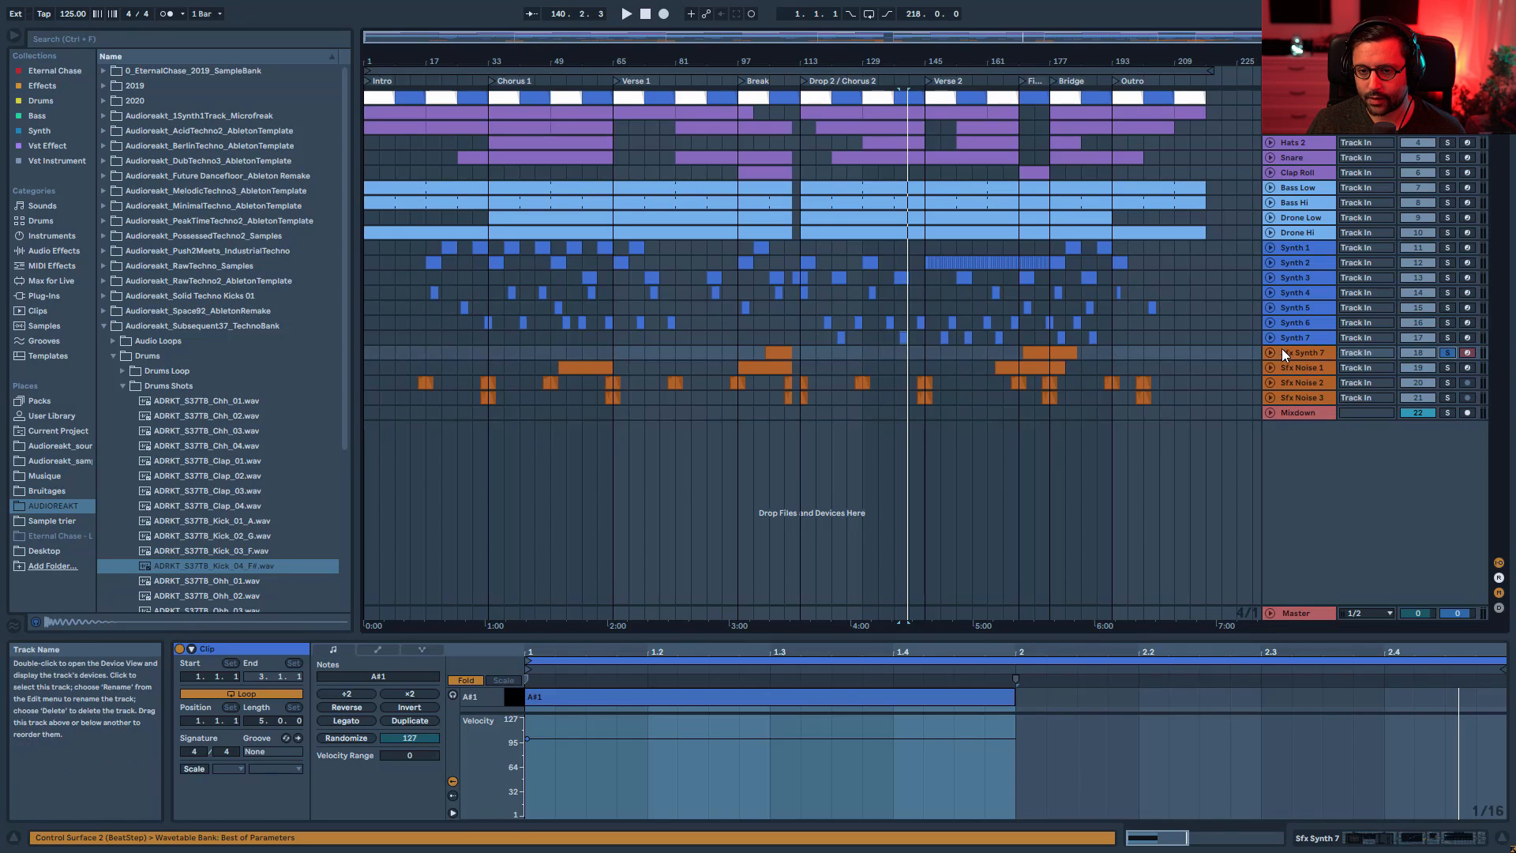
click(1271, 352)
- Compare the Wavetable modulation matrix and LFO 1 rate of Synth 7 with those of Sfx Synth 7
click(1305, 341)
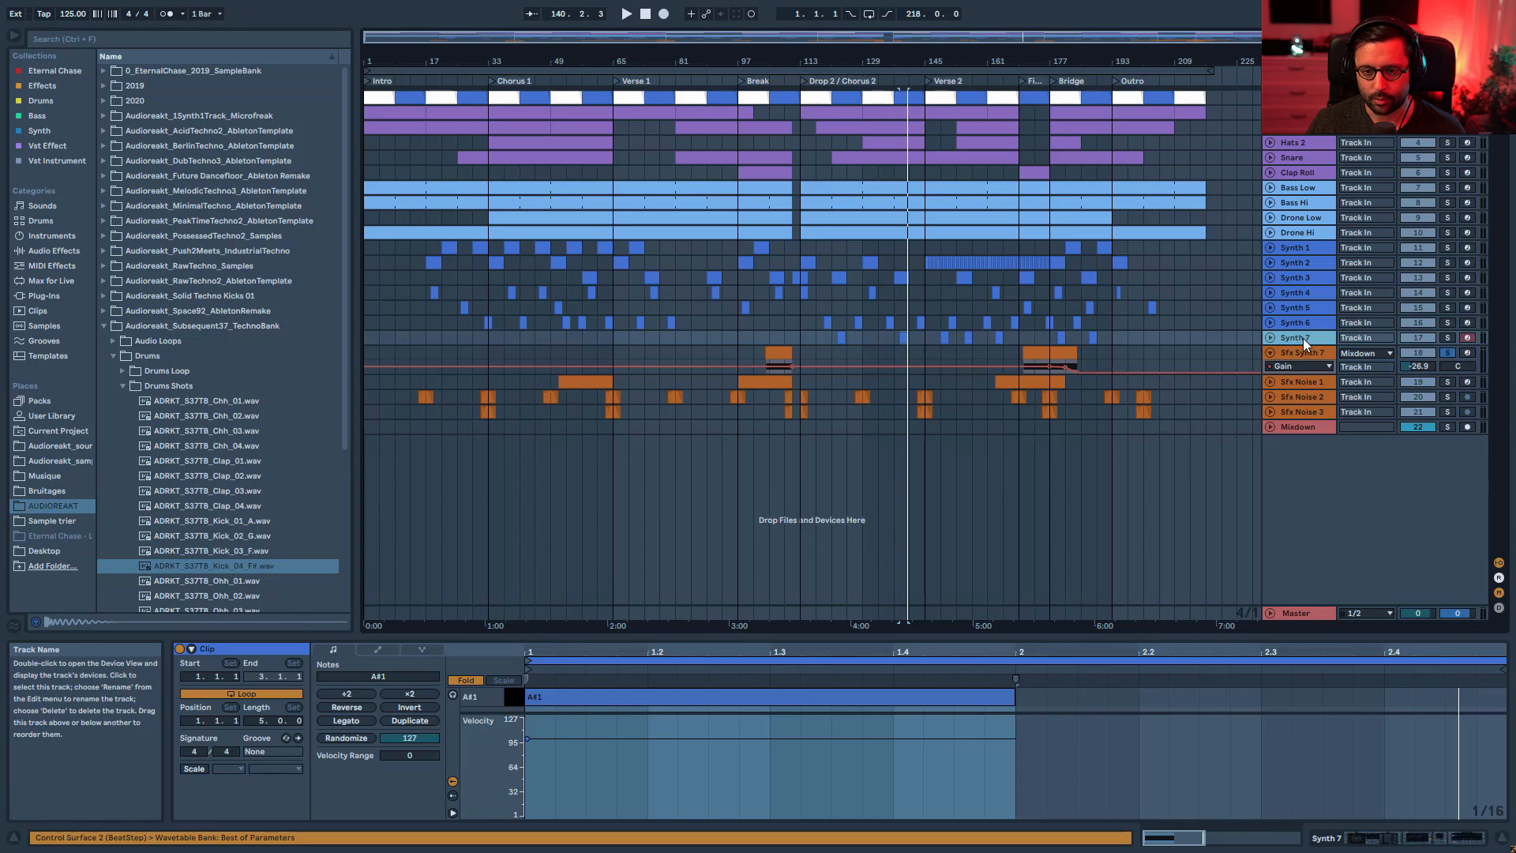
double_click(1304, 342)
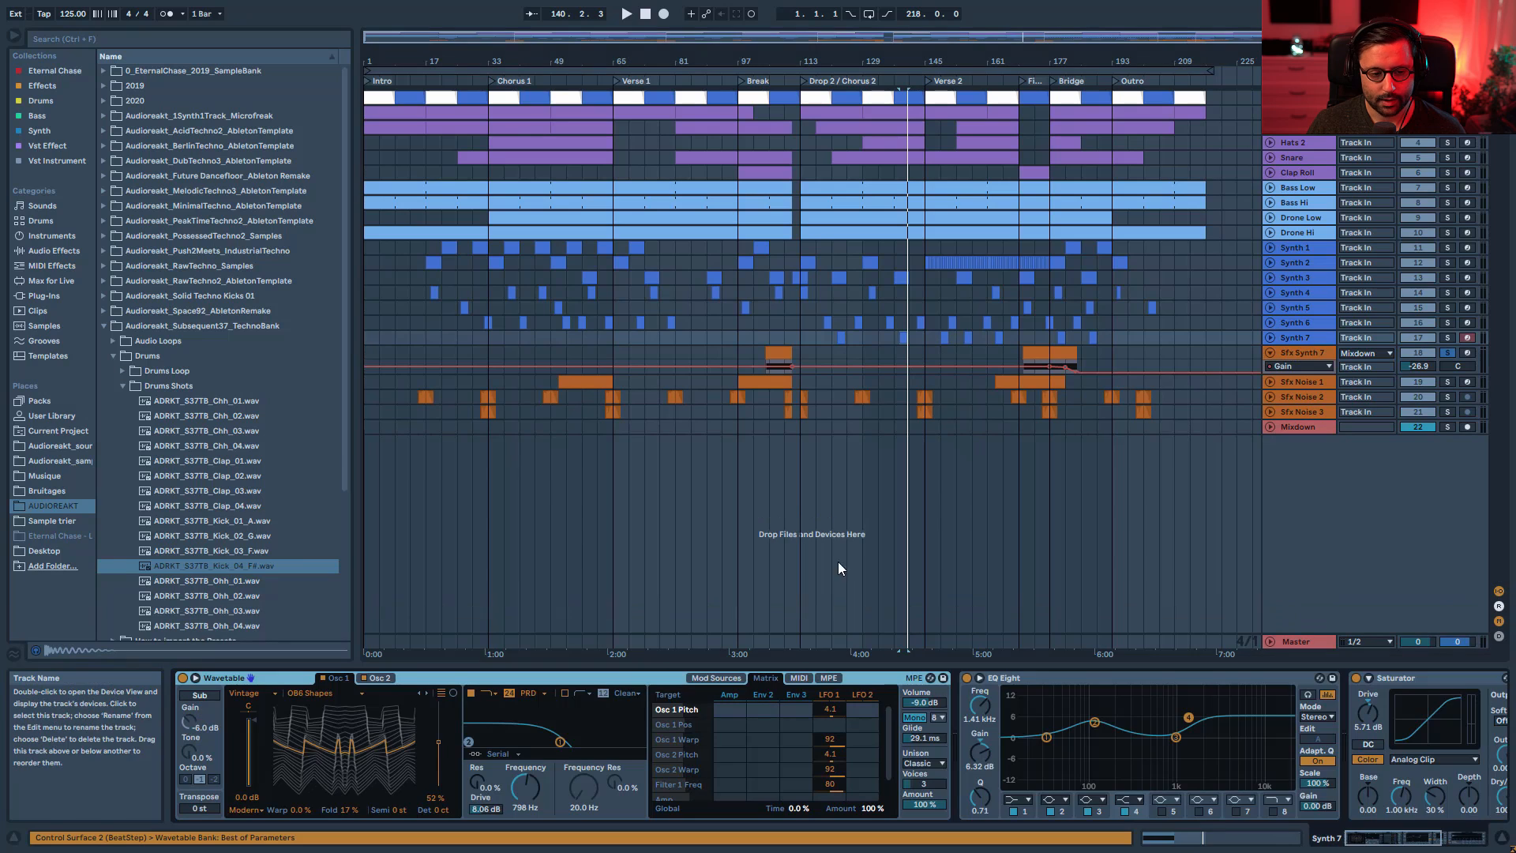
click(1304, 356)
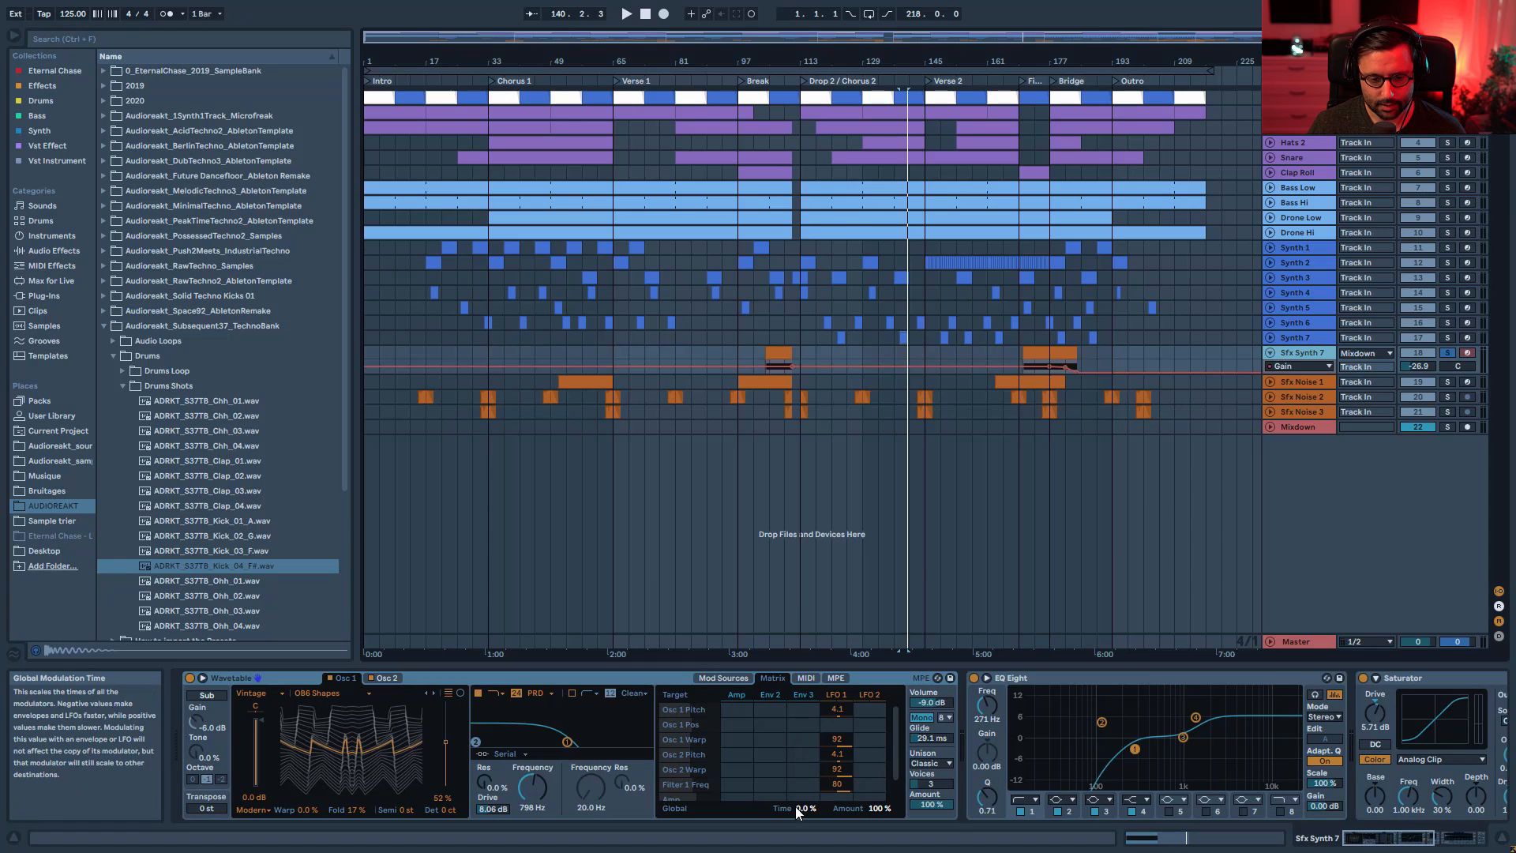
click(836, 694)
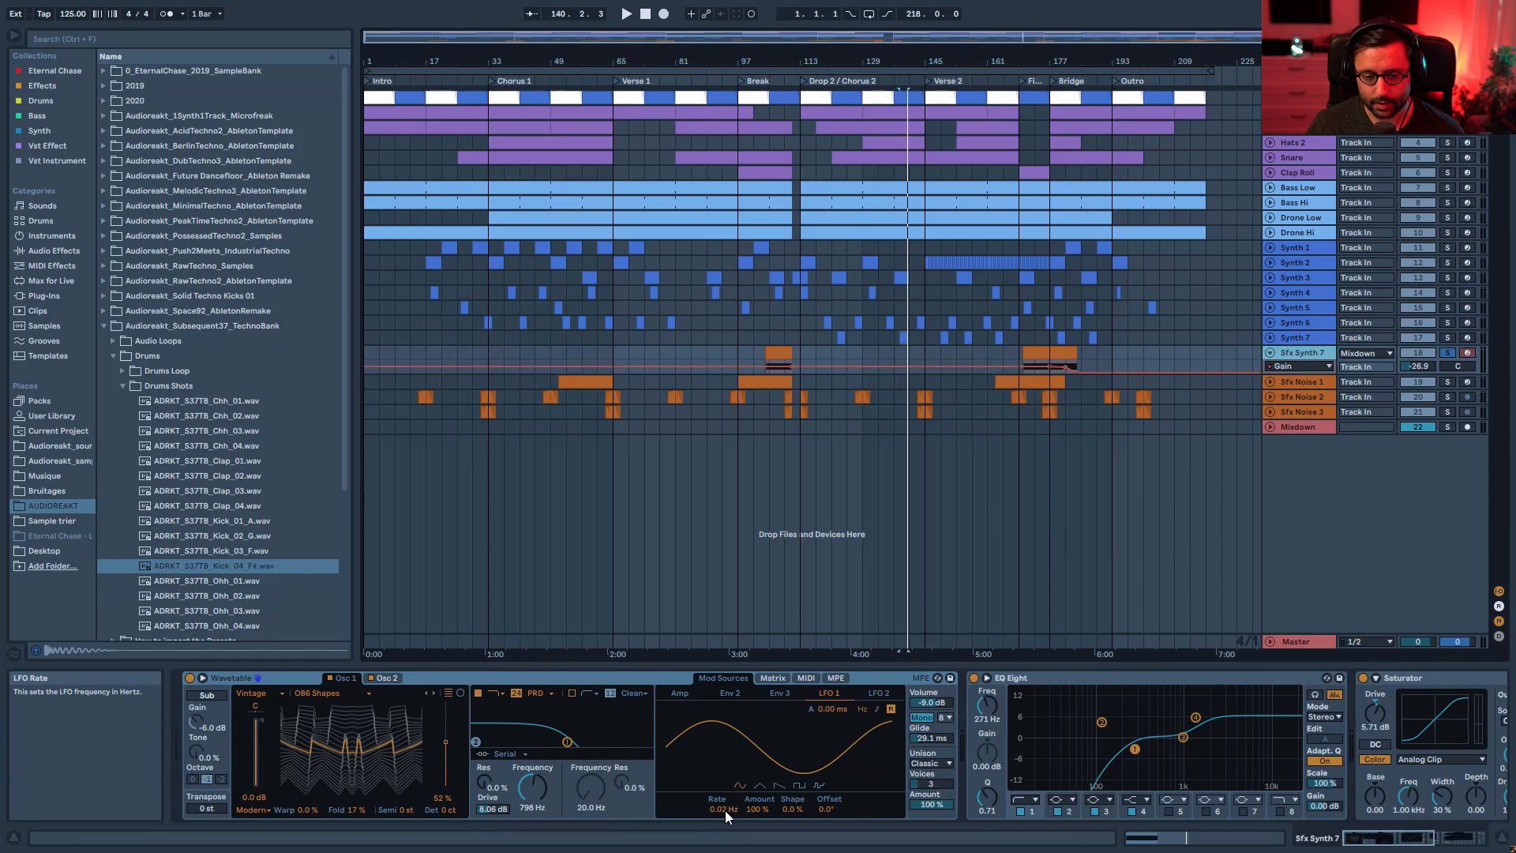
click(1295, 340)
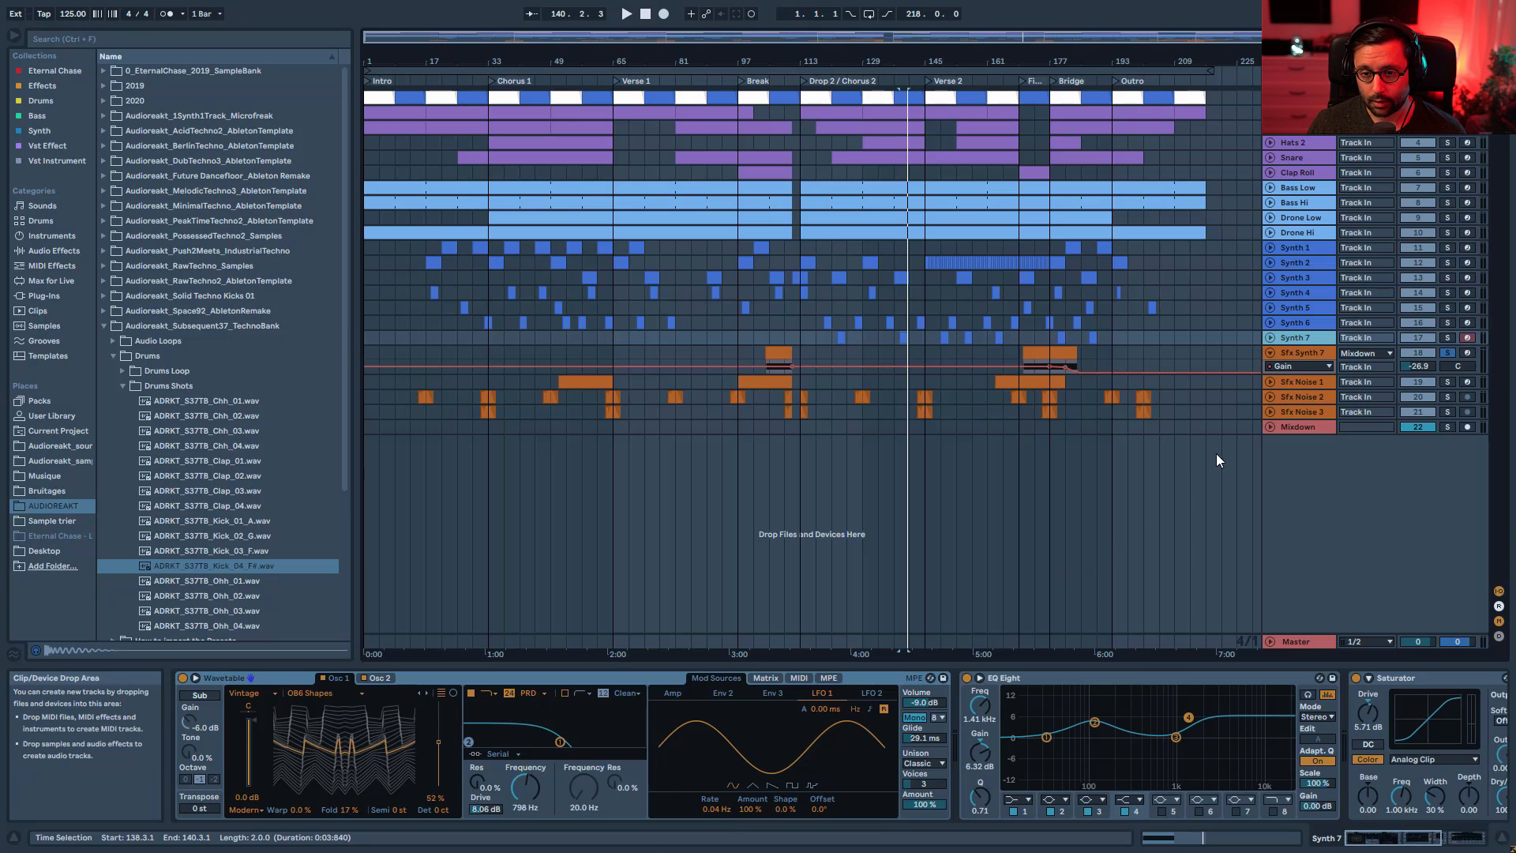
click(1295, 357)
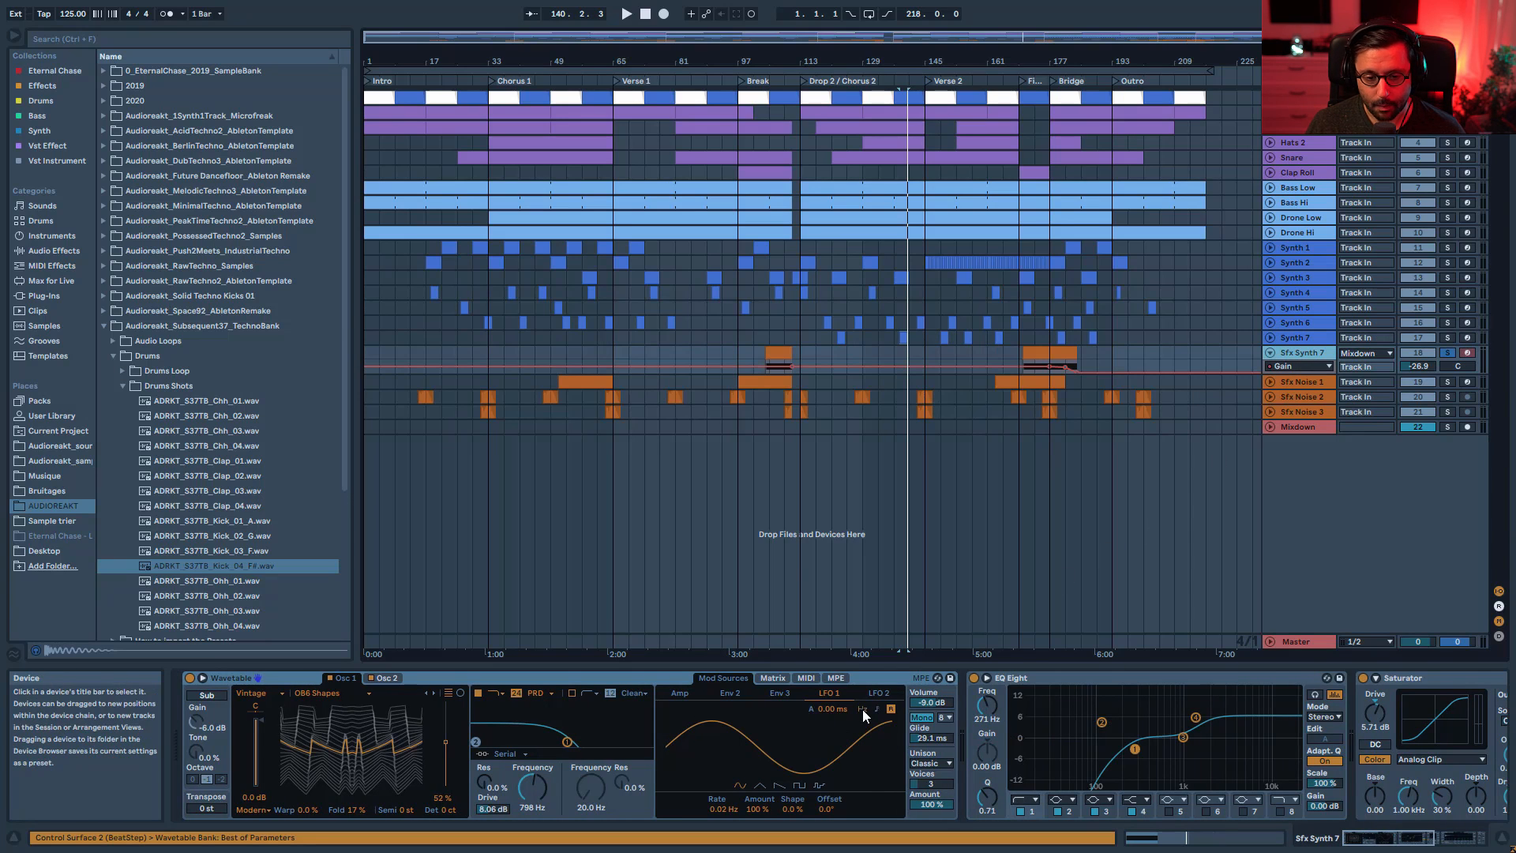
- Enlarge the Sfx Synth 7 track to show its Gain automation, and audition its Final Break clip
drag(1303, 369, 1304, 410)
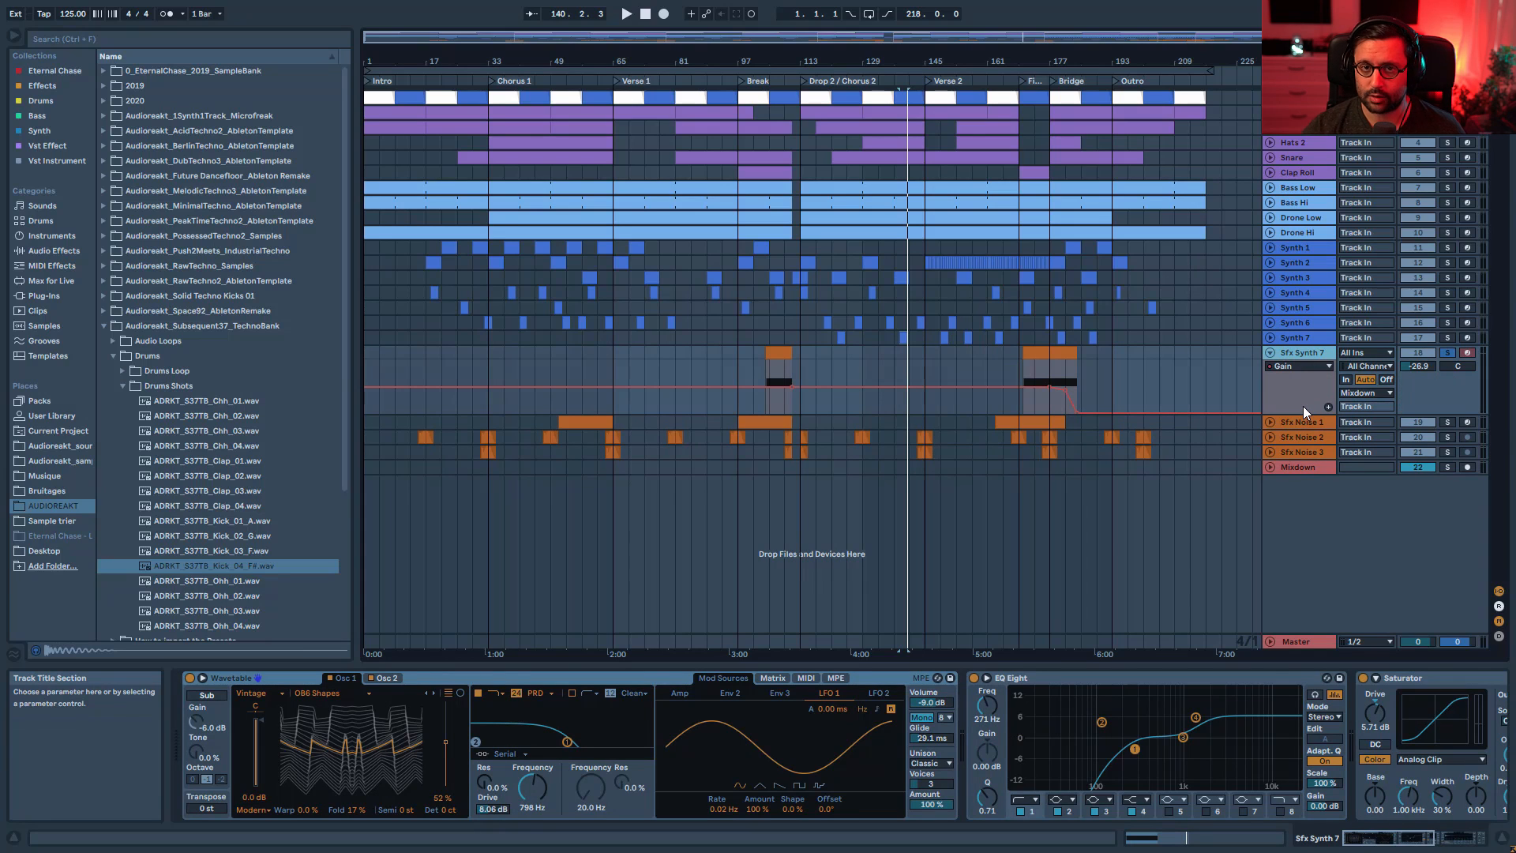
click(1037, 355)
key(space)
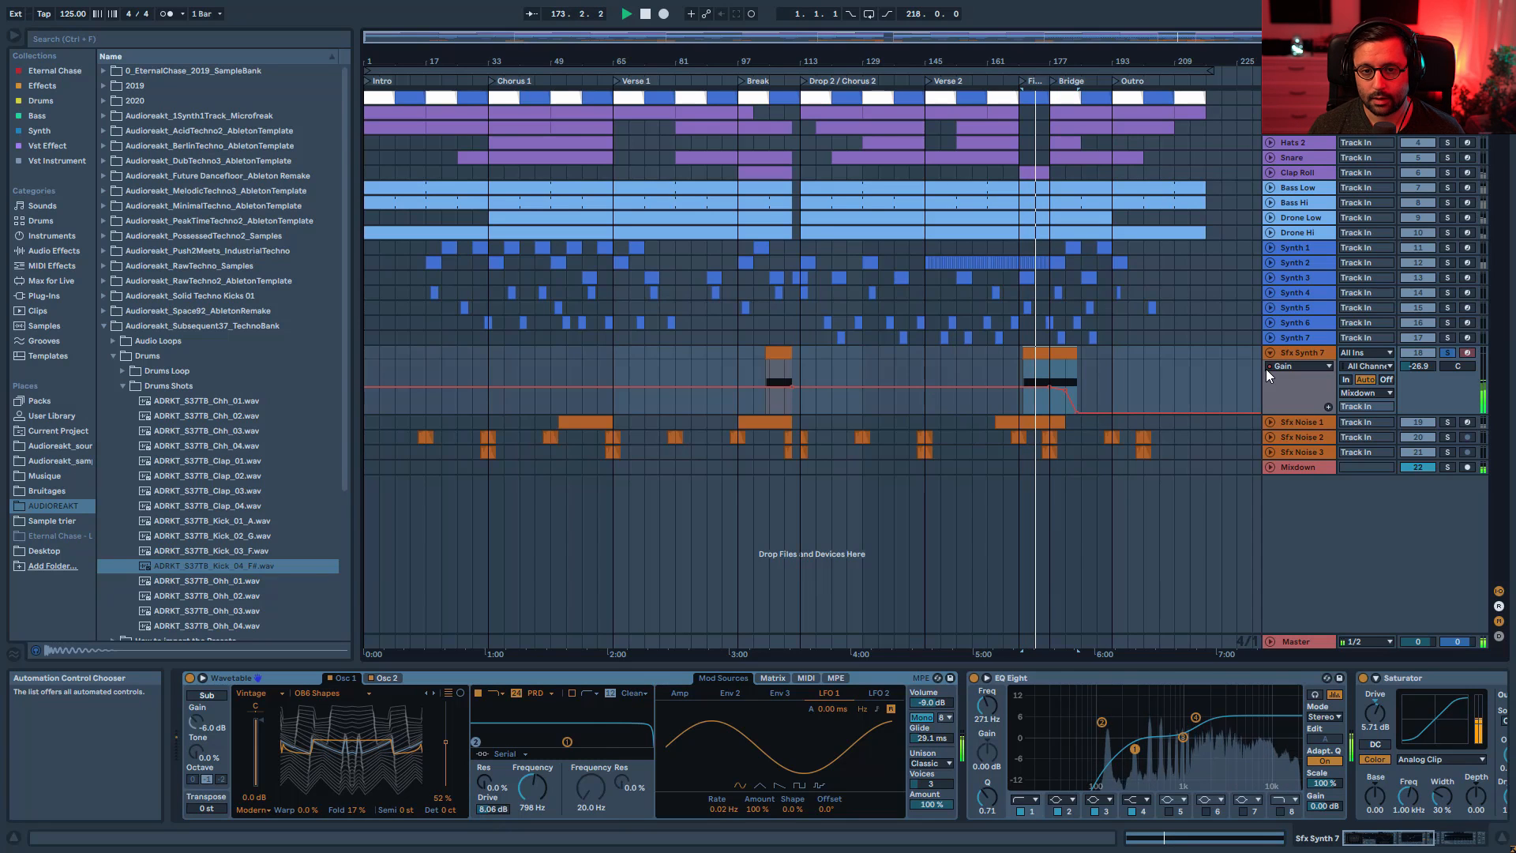
- Try shortening Sfx Synth 7's Final Break clip to end at bar 177, and undo it
drag(964, 37, 1209, 82)
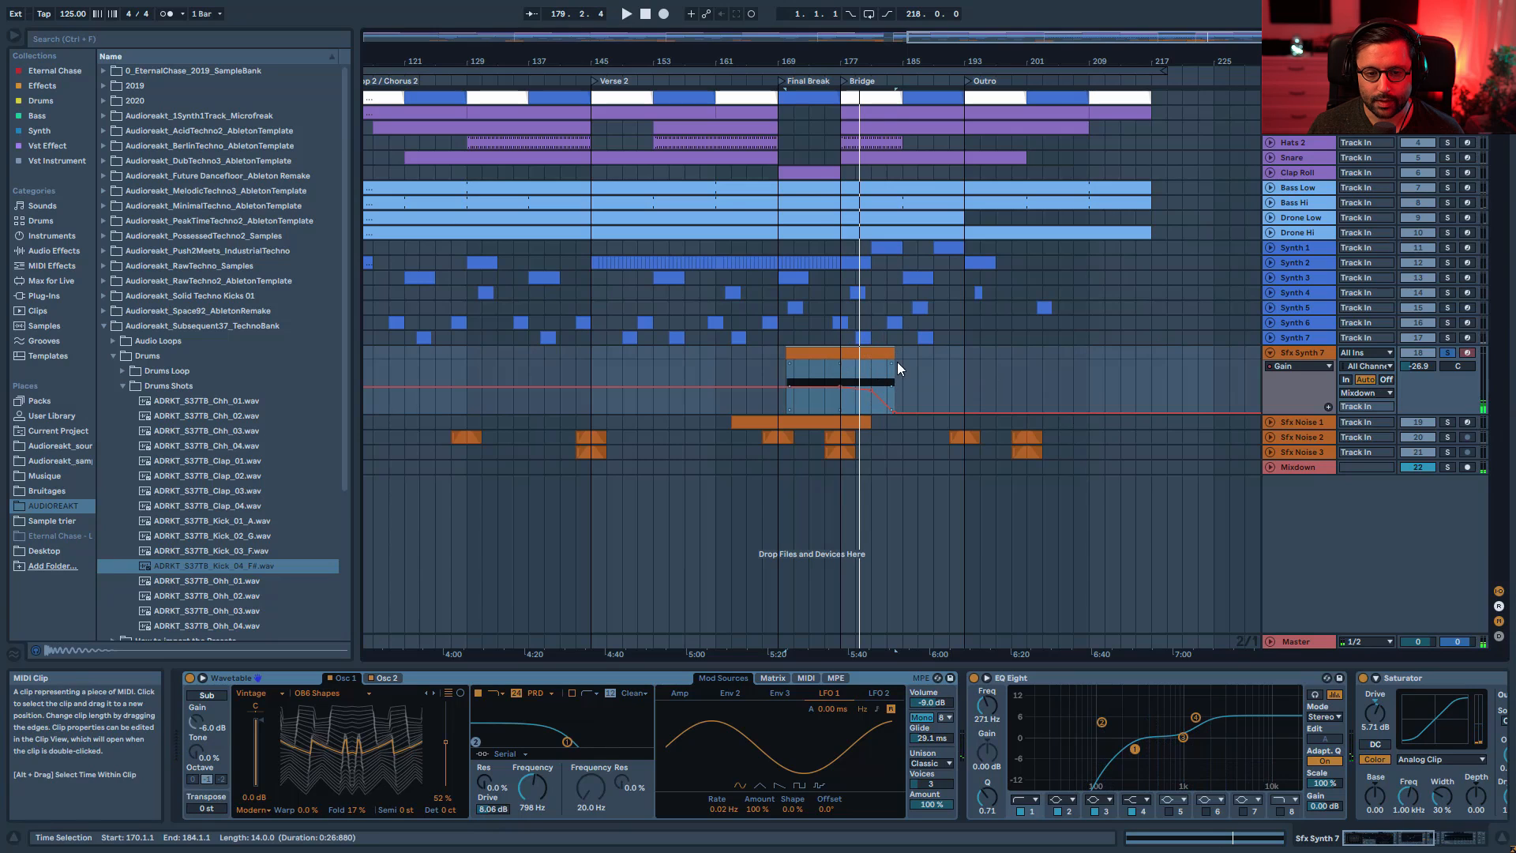
drag(894, 355, 839, 353)
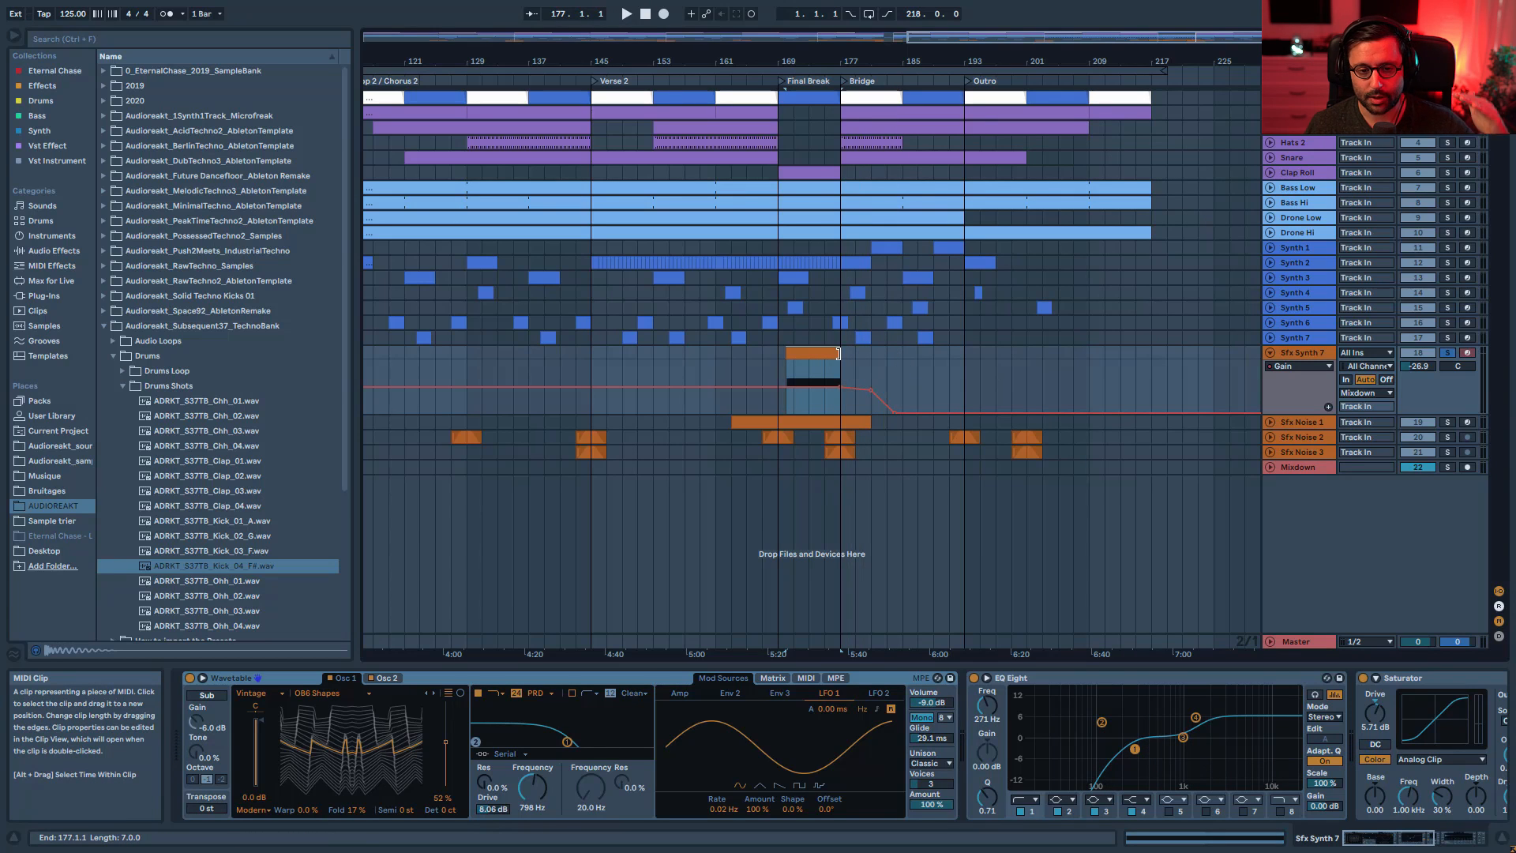
key(ctrl+z)
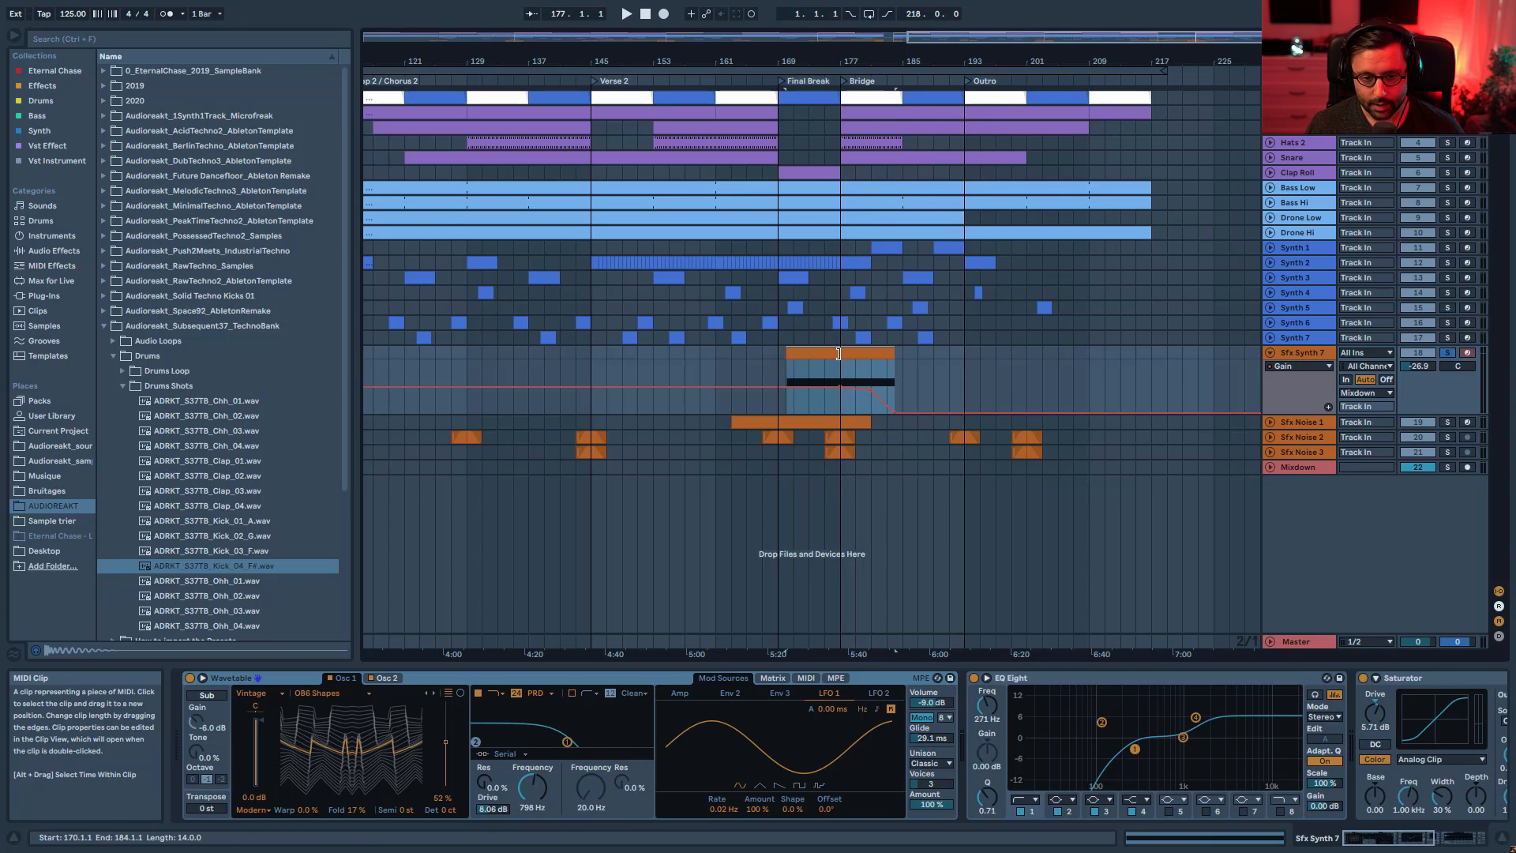
- Audition Sfx Synth 7's clip in the Break section from bar 104
click(824, 371)
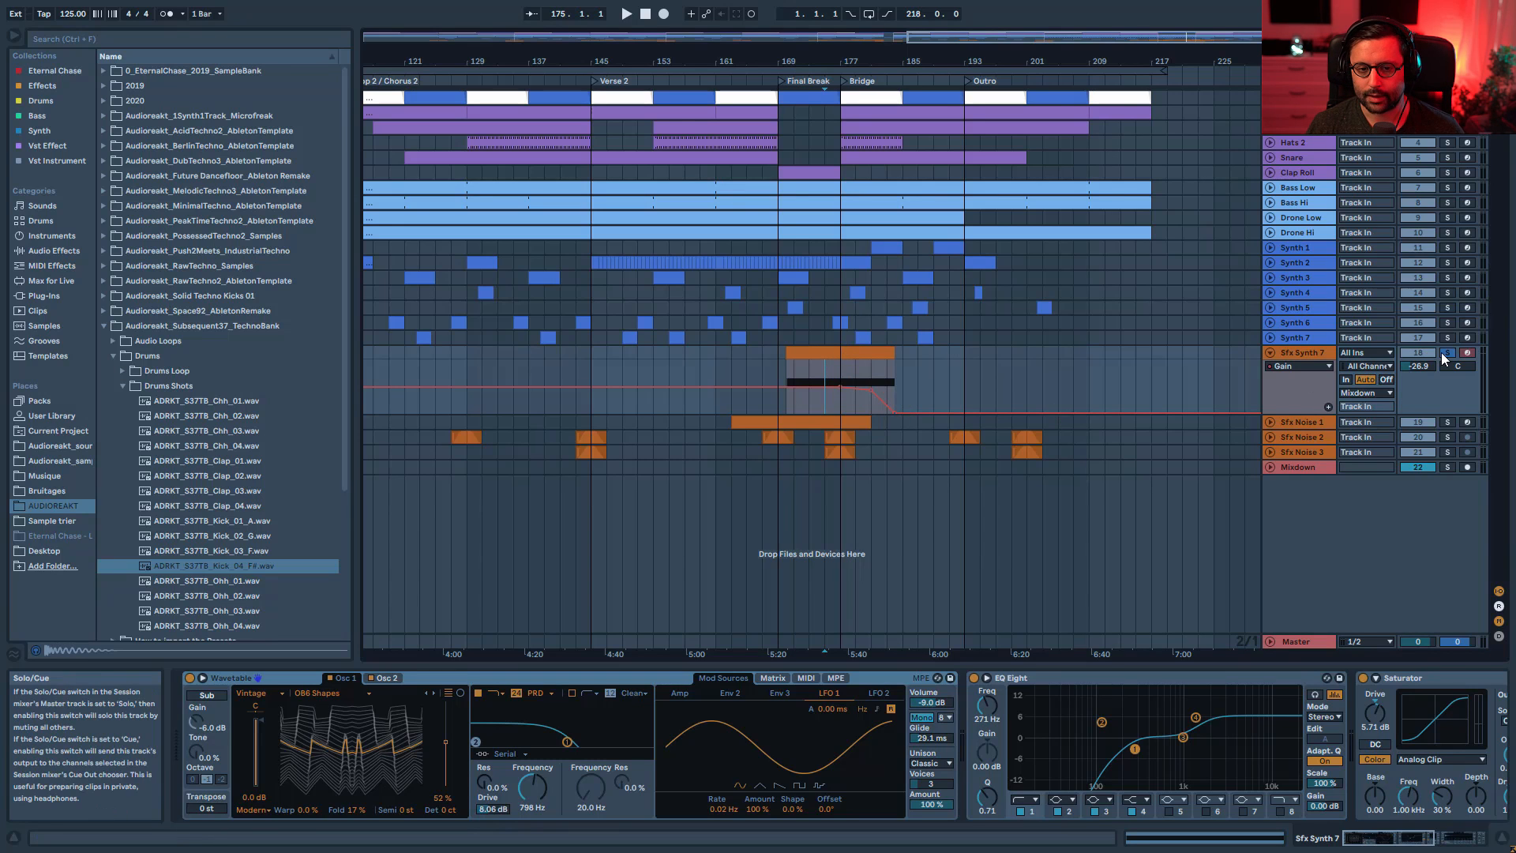
drag(997, 37, 713, 37)
click(663, 351)
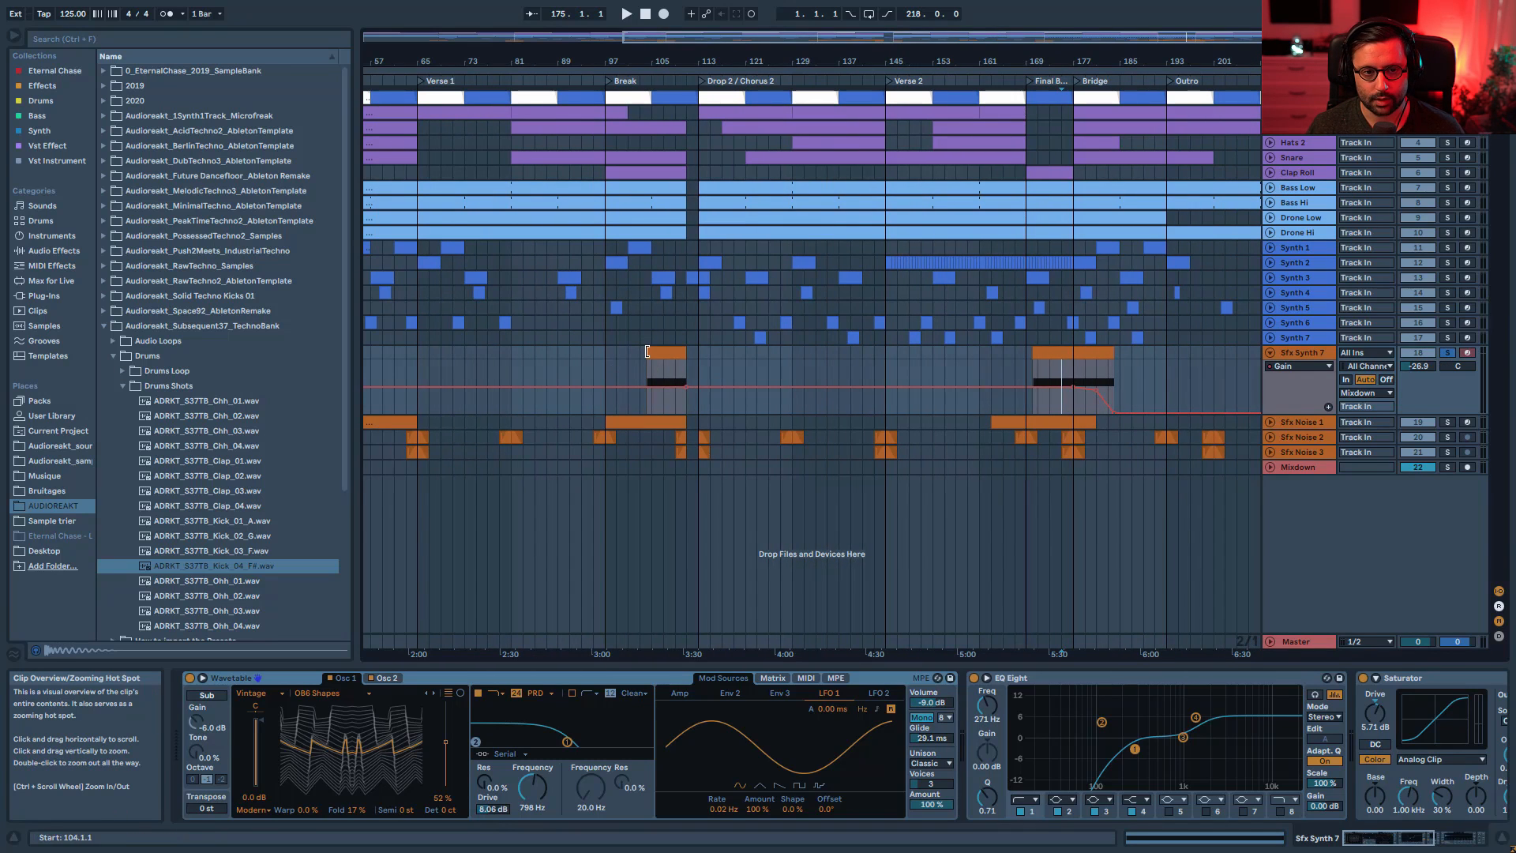
key(space)
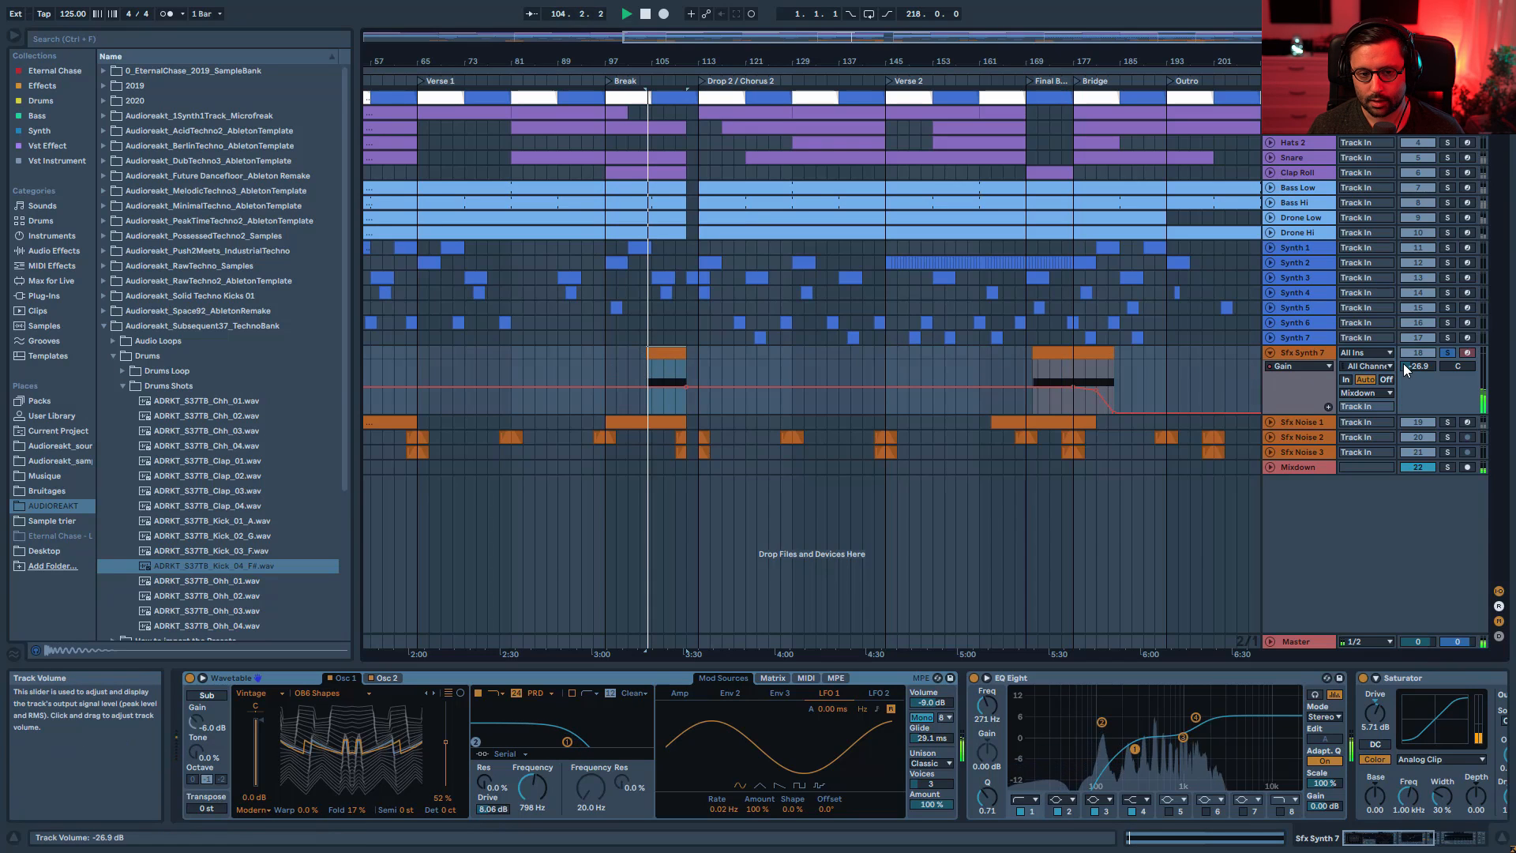
key(space)
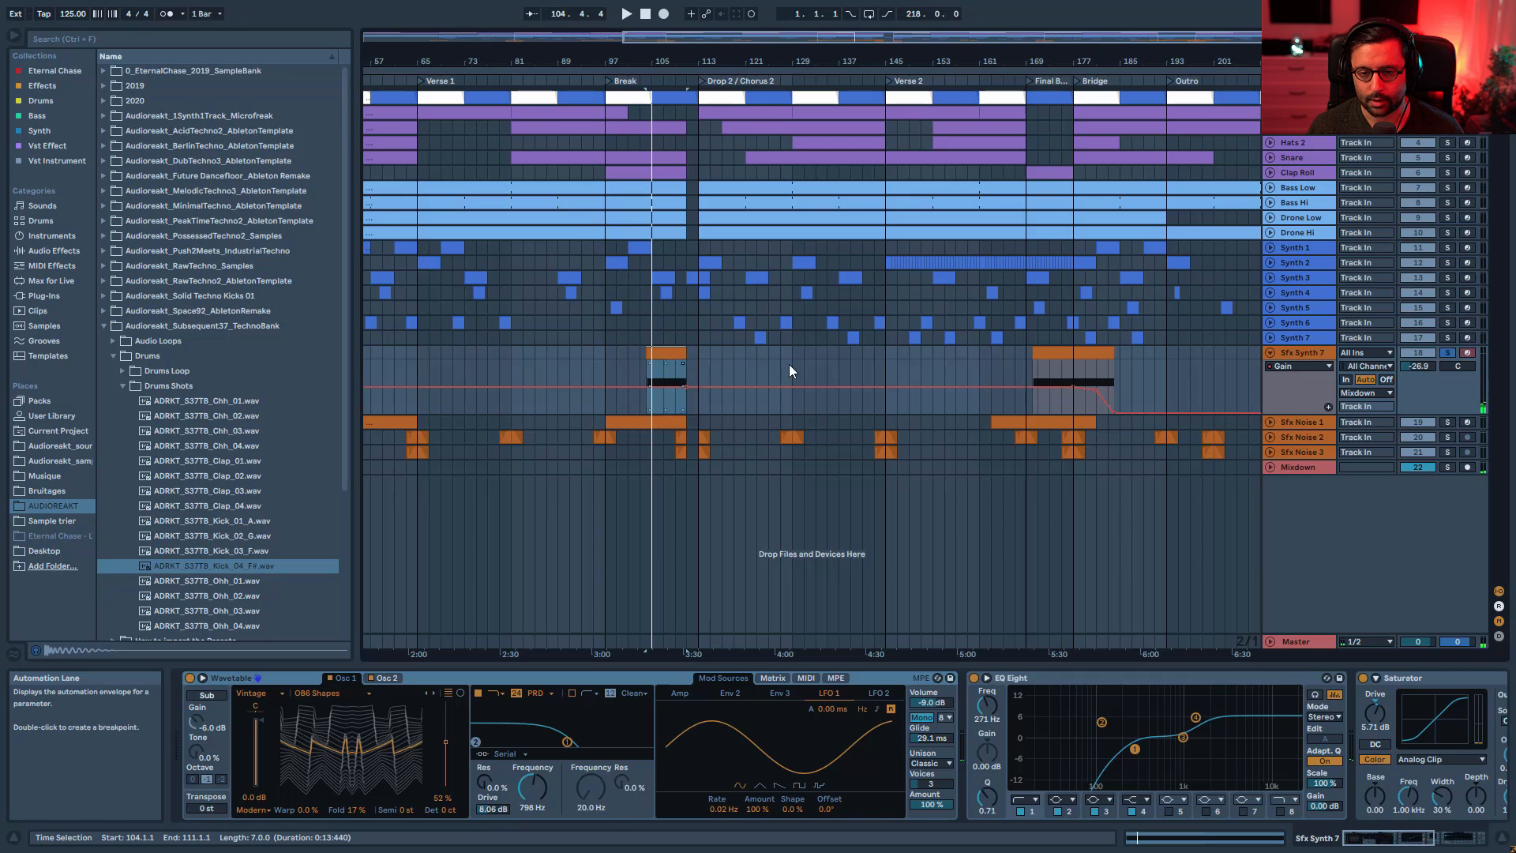
- Review Sfx Synth 7's device chain and audition its Break clip from bar 104, first soloed and then in the full mix
click(1475, 838)
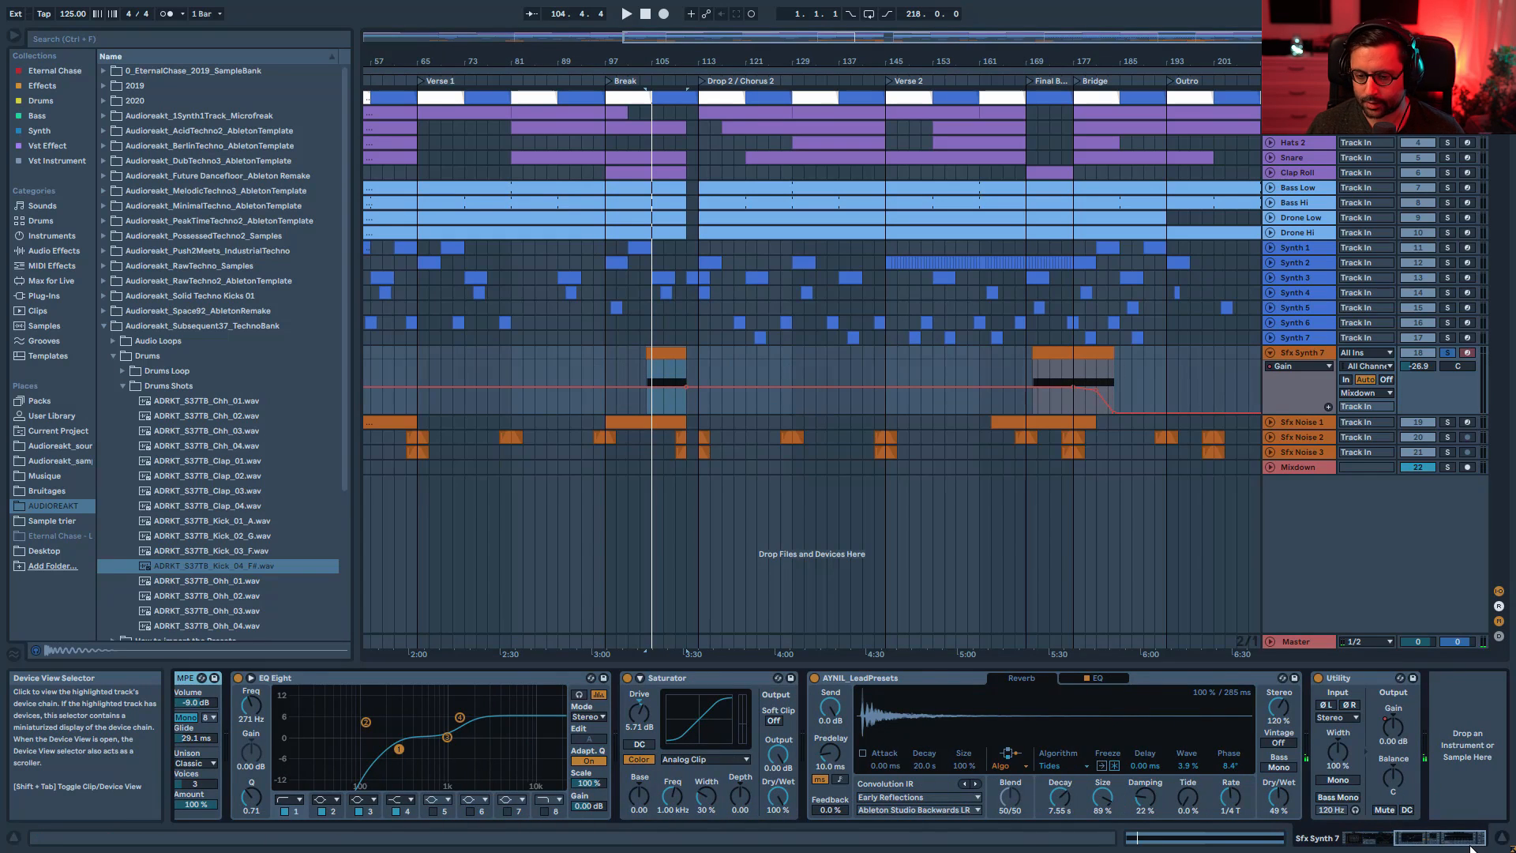
drag(1465, 841, 1381, 841)
click(1394, 847)
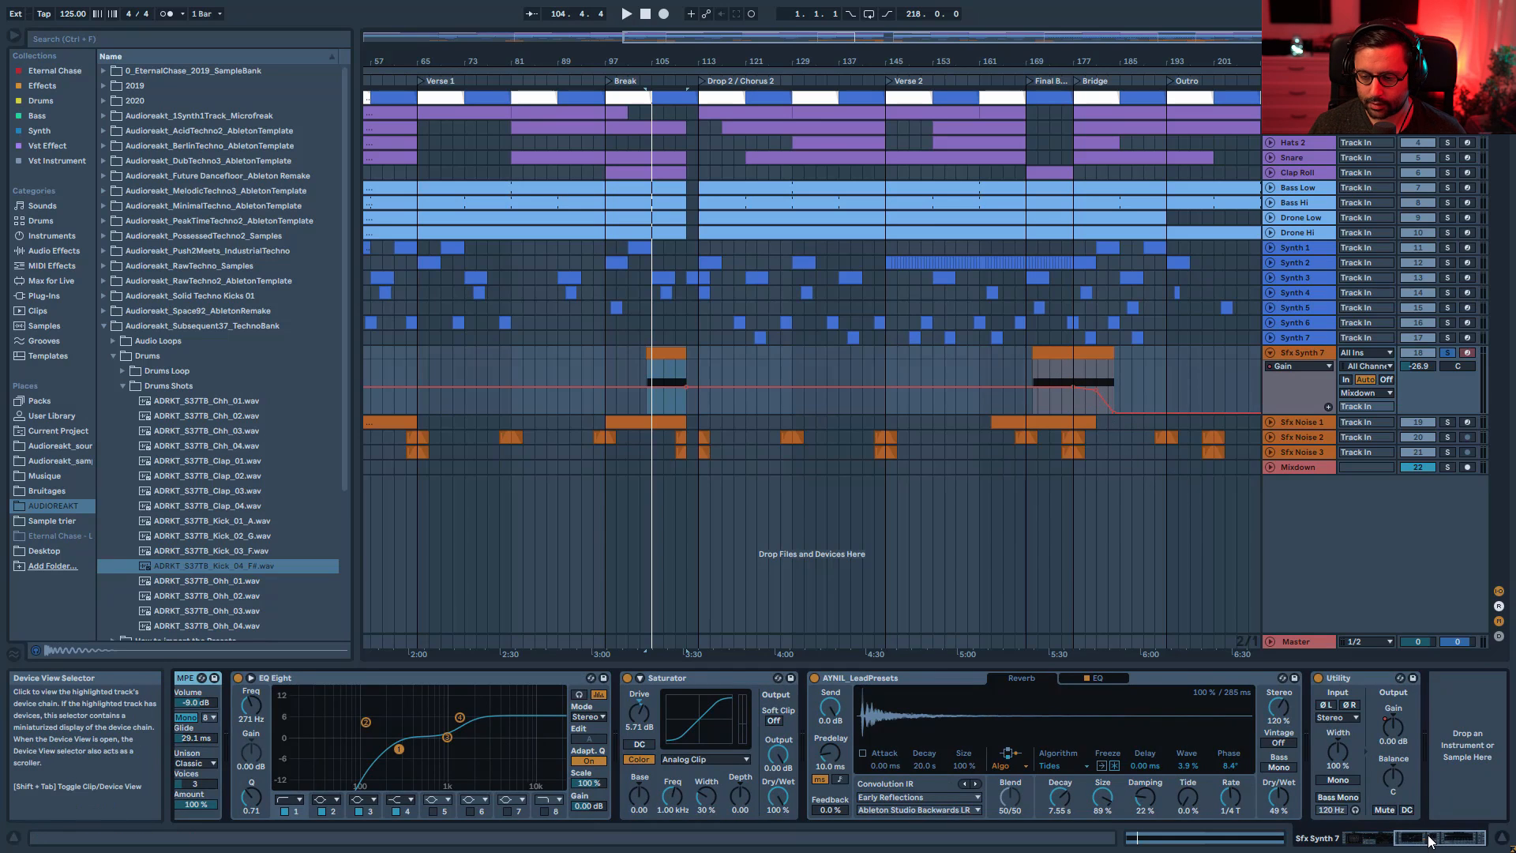
scroll(1486, 746, up, 5)
key(space)
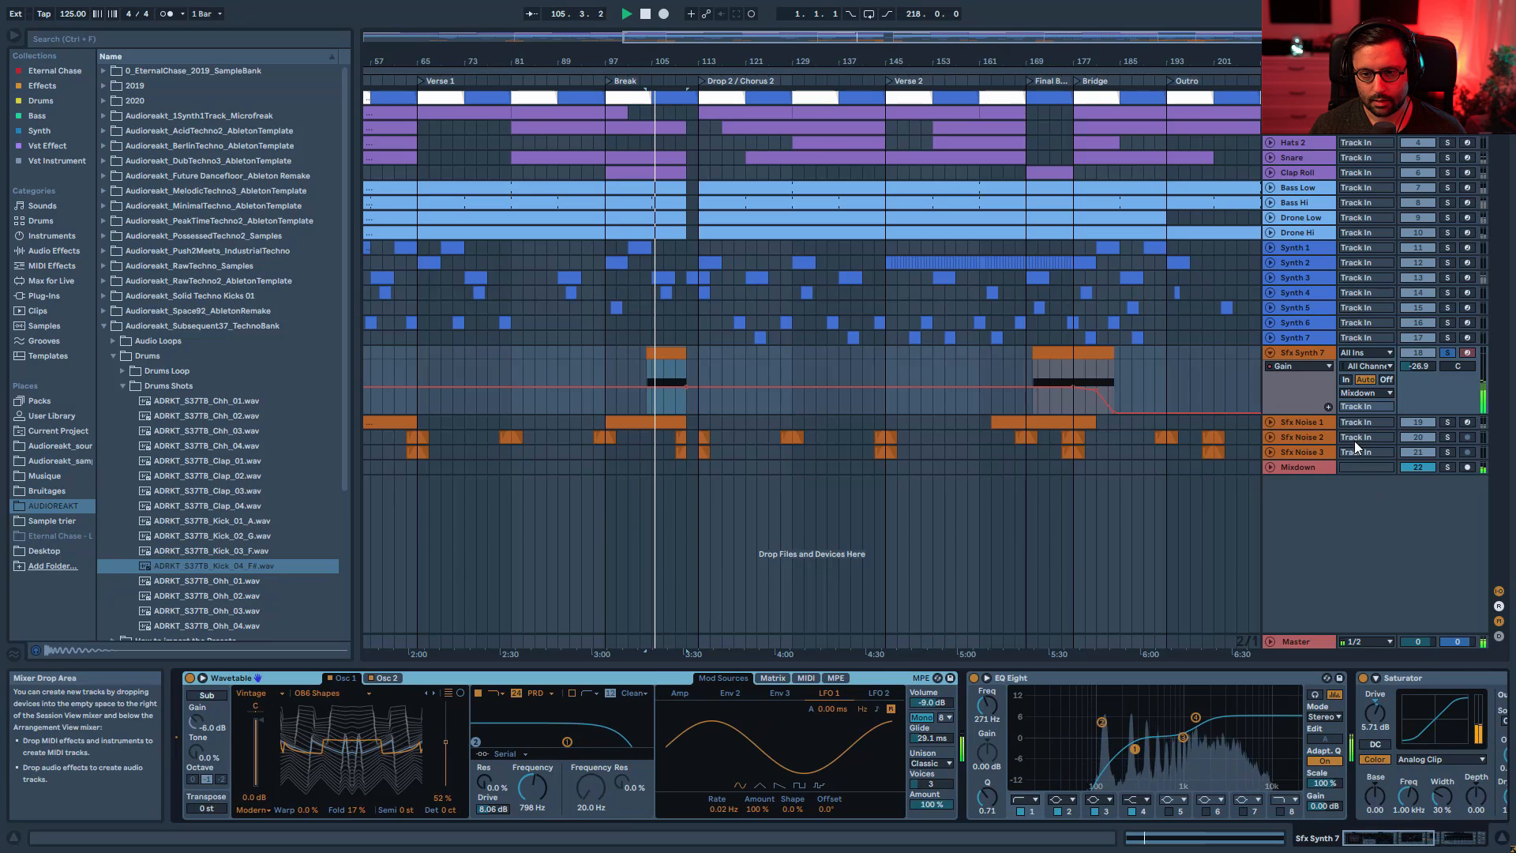
click(1448, 352)
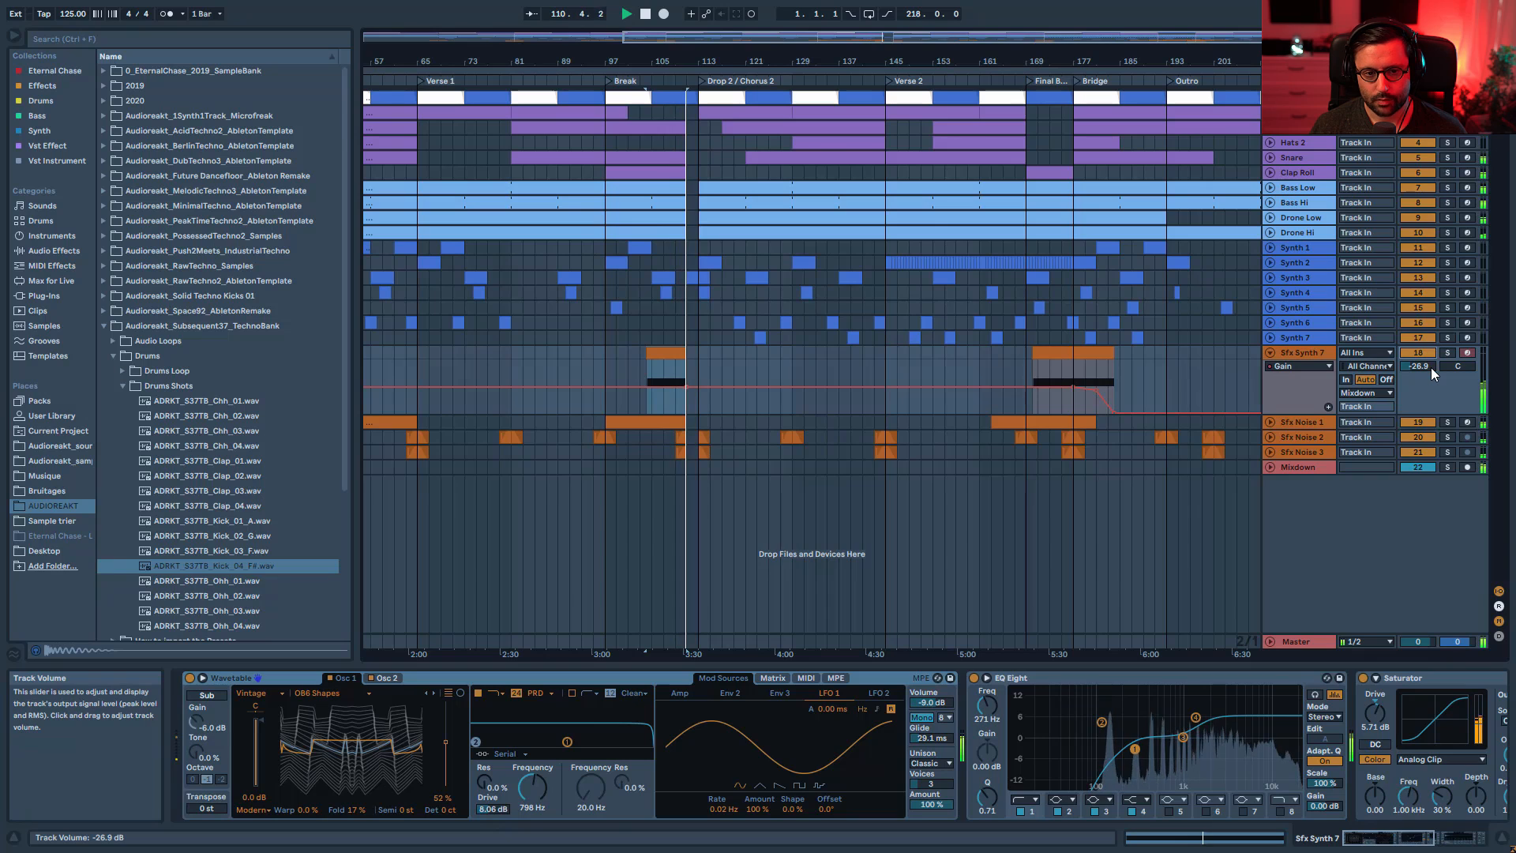
- Compare the device settings of Sfx Synth 7 with those of the Synth 7 track
click(1294, 354)
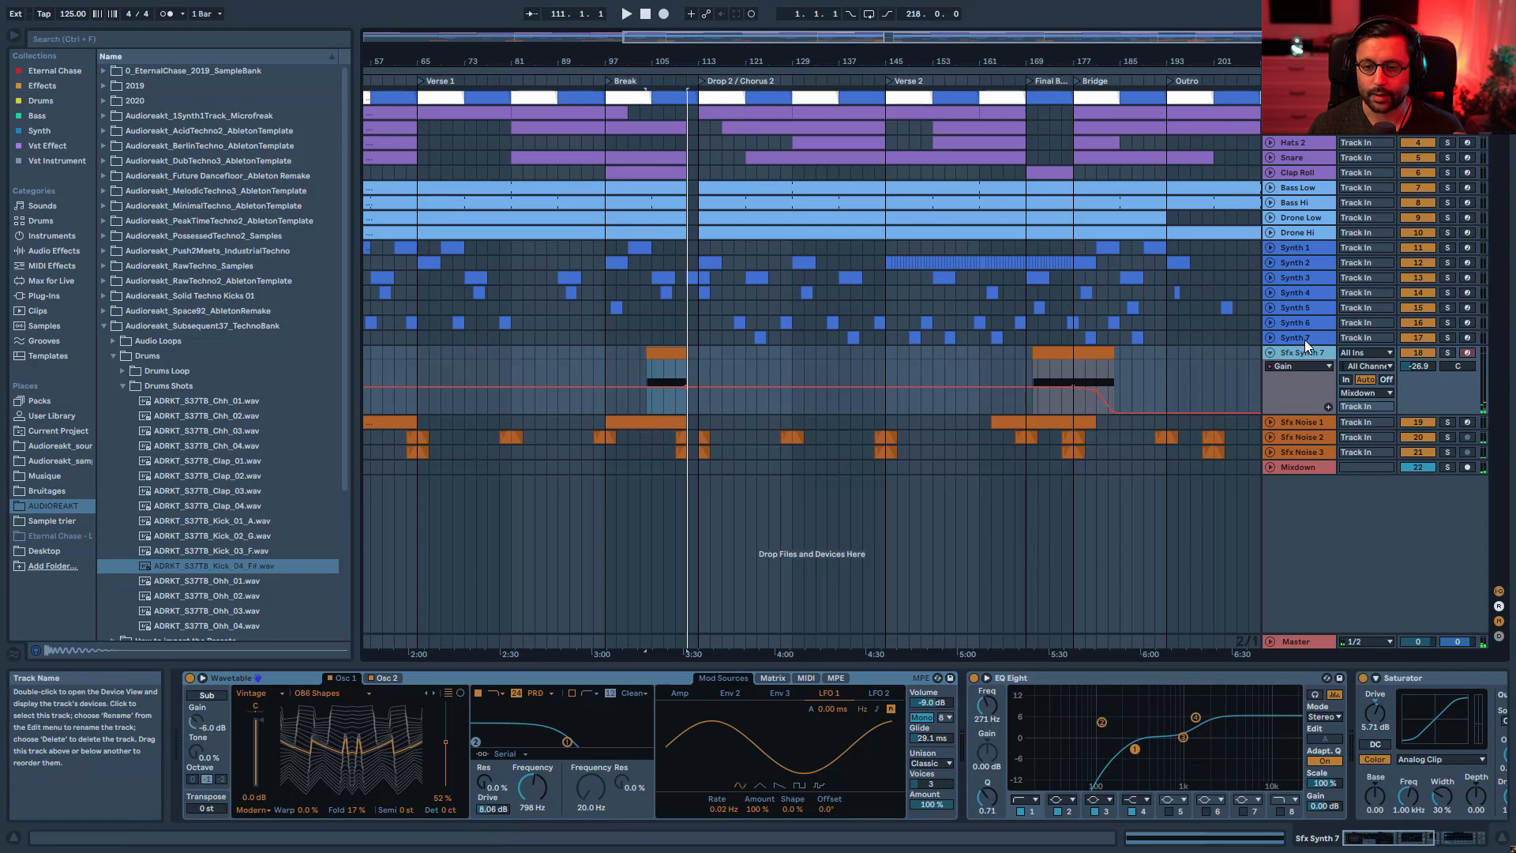
click(1304, 339)
click(1321, 354)
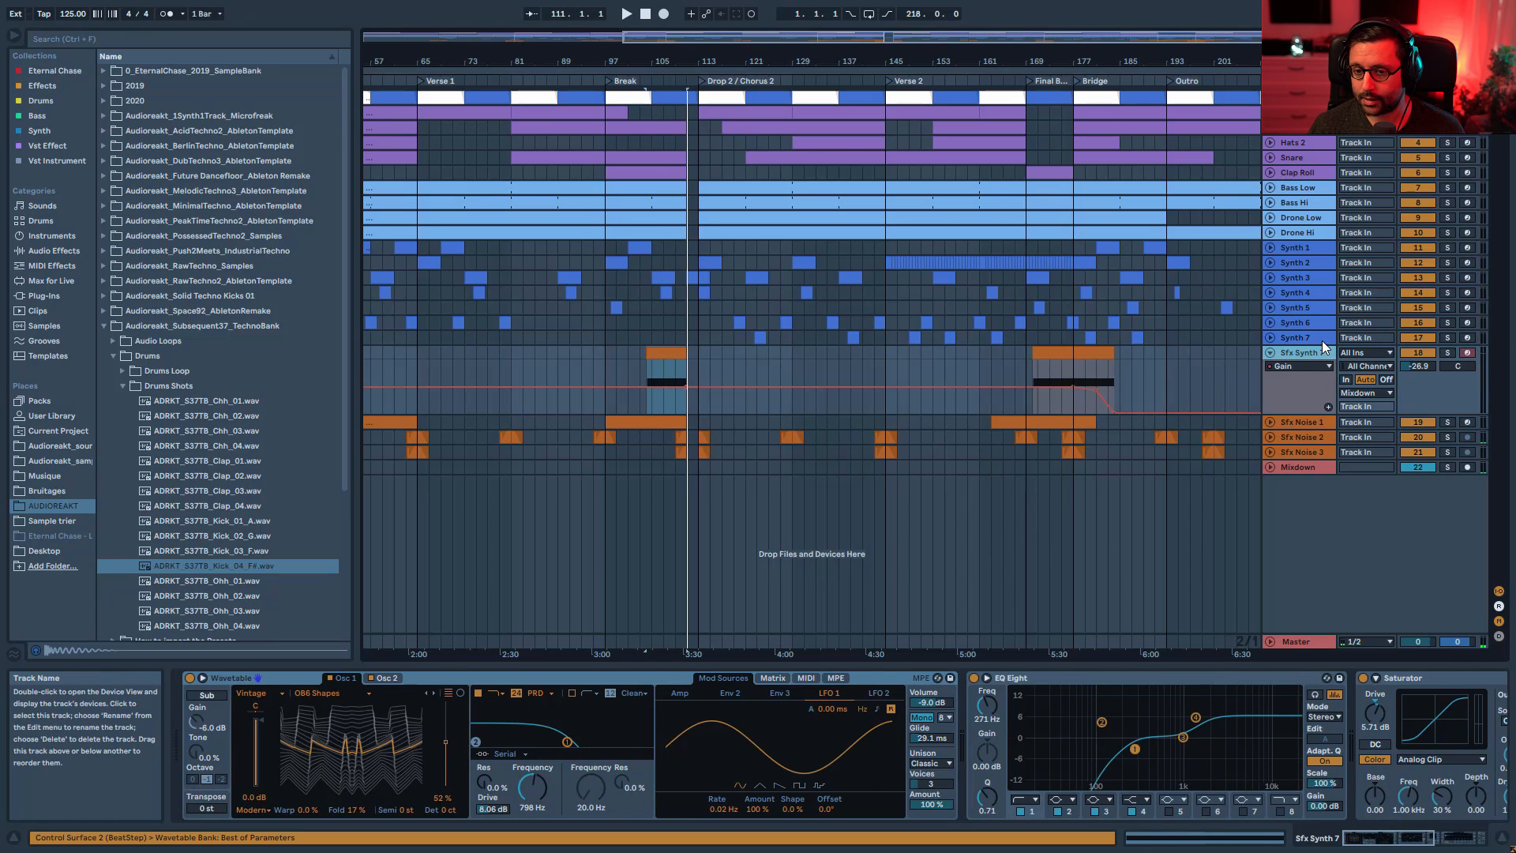
click(1322, 341)
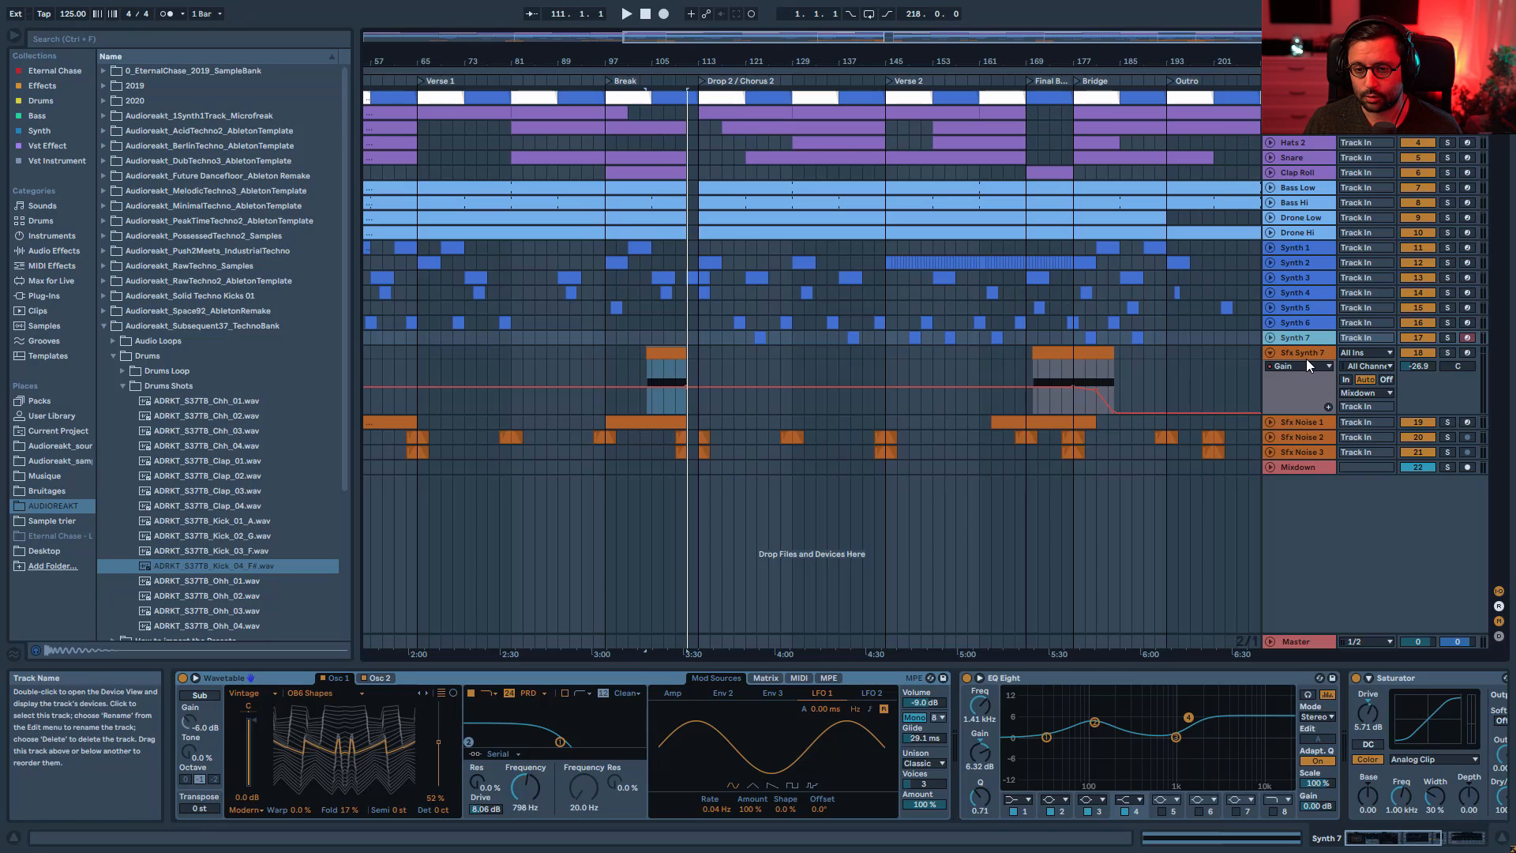
click(1306, 359)
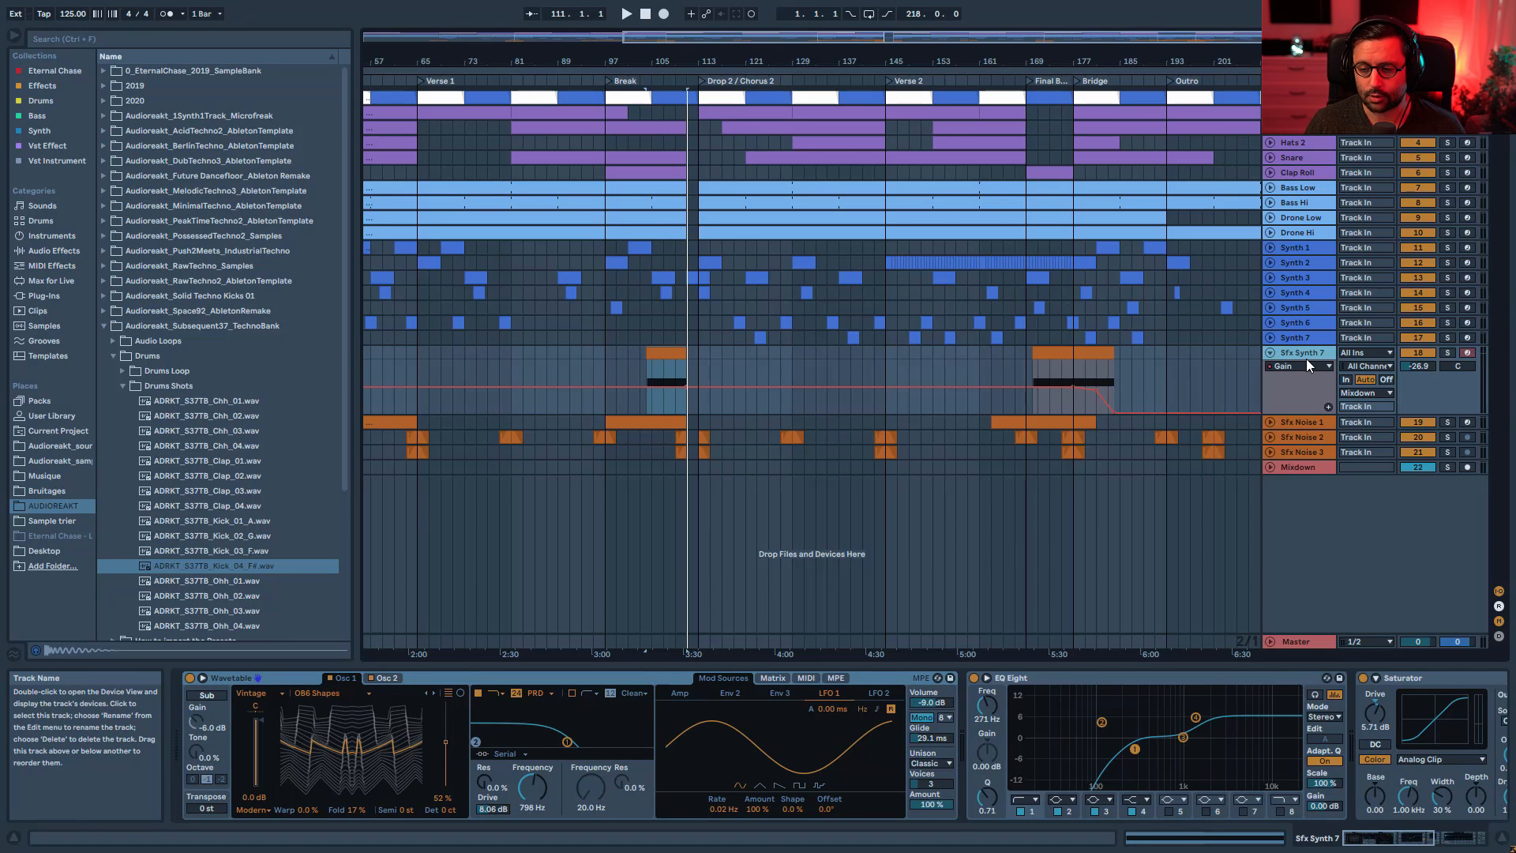
- Unfold Sfx Noise 1, review its device chain and audition its soloed Break clip with only the Operator active
click(1066, 428)
click(1270, 423)
click(655, 420)
key(space)
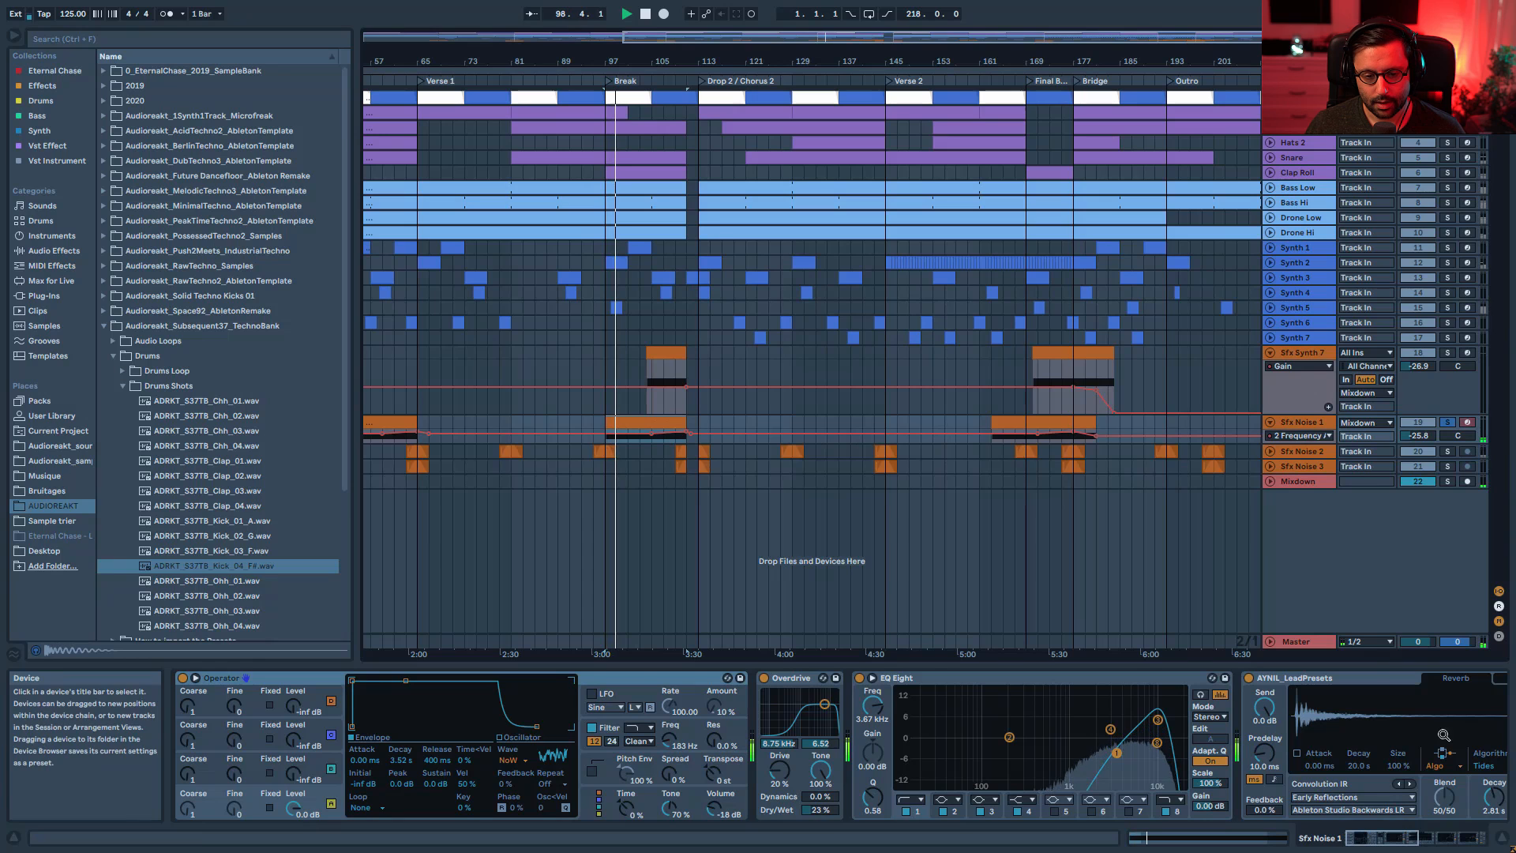
drag(1368, 838, 1442, 838)
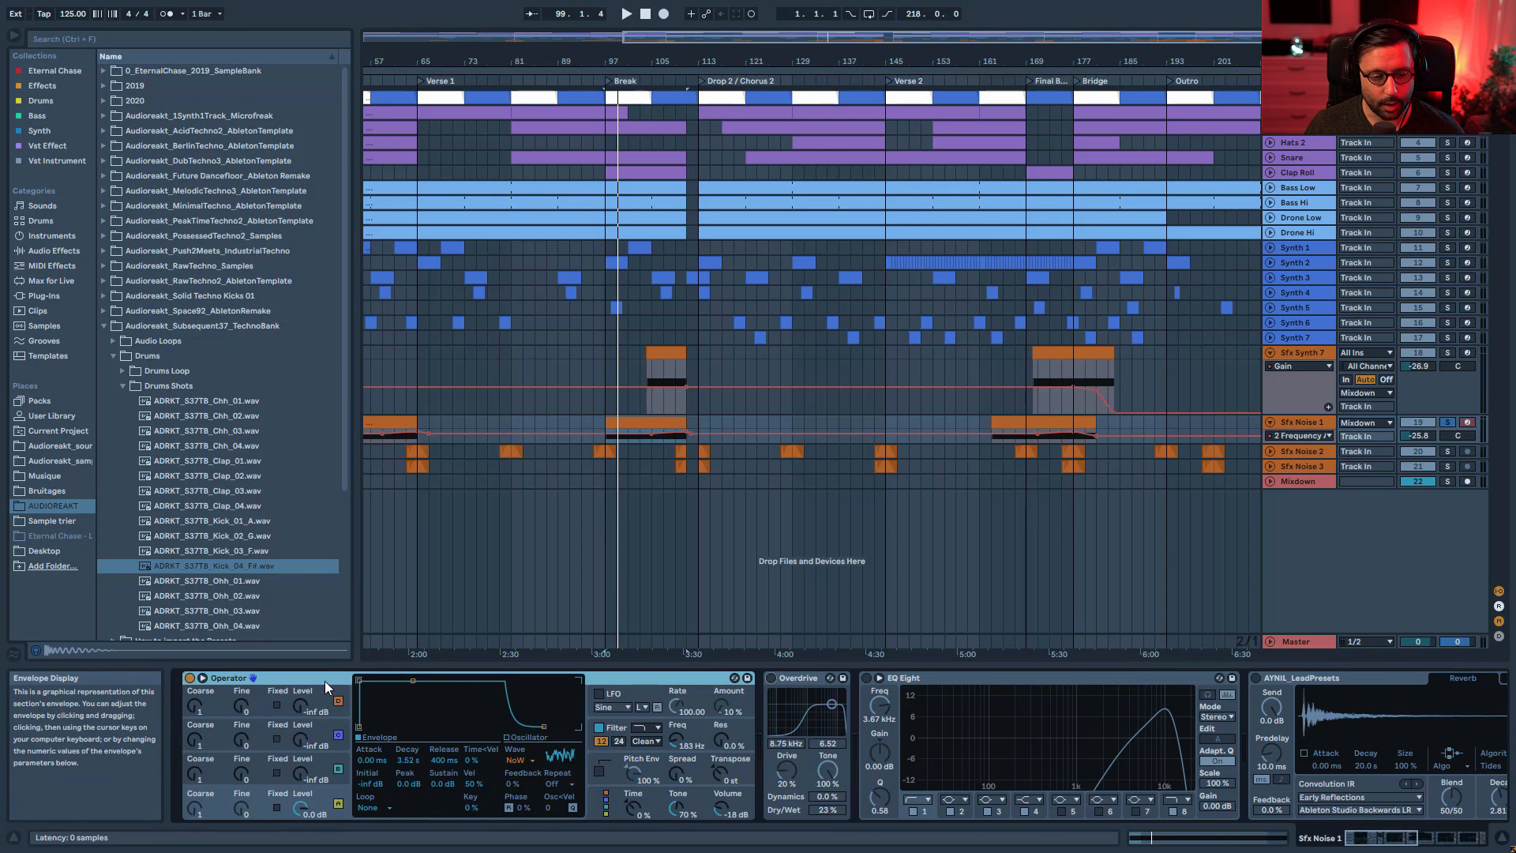
key(space)
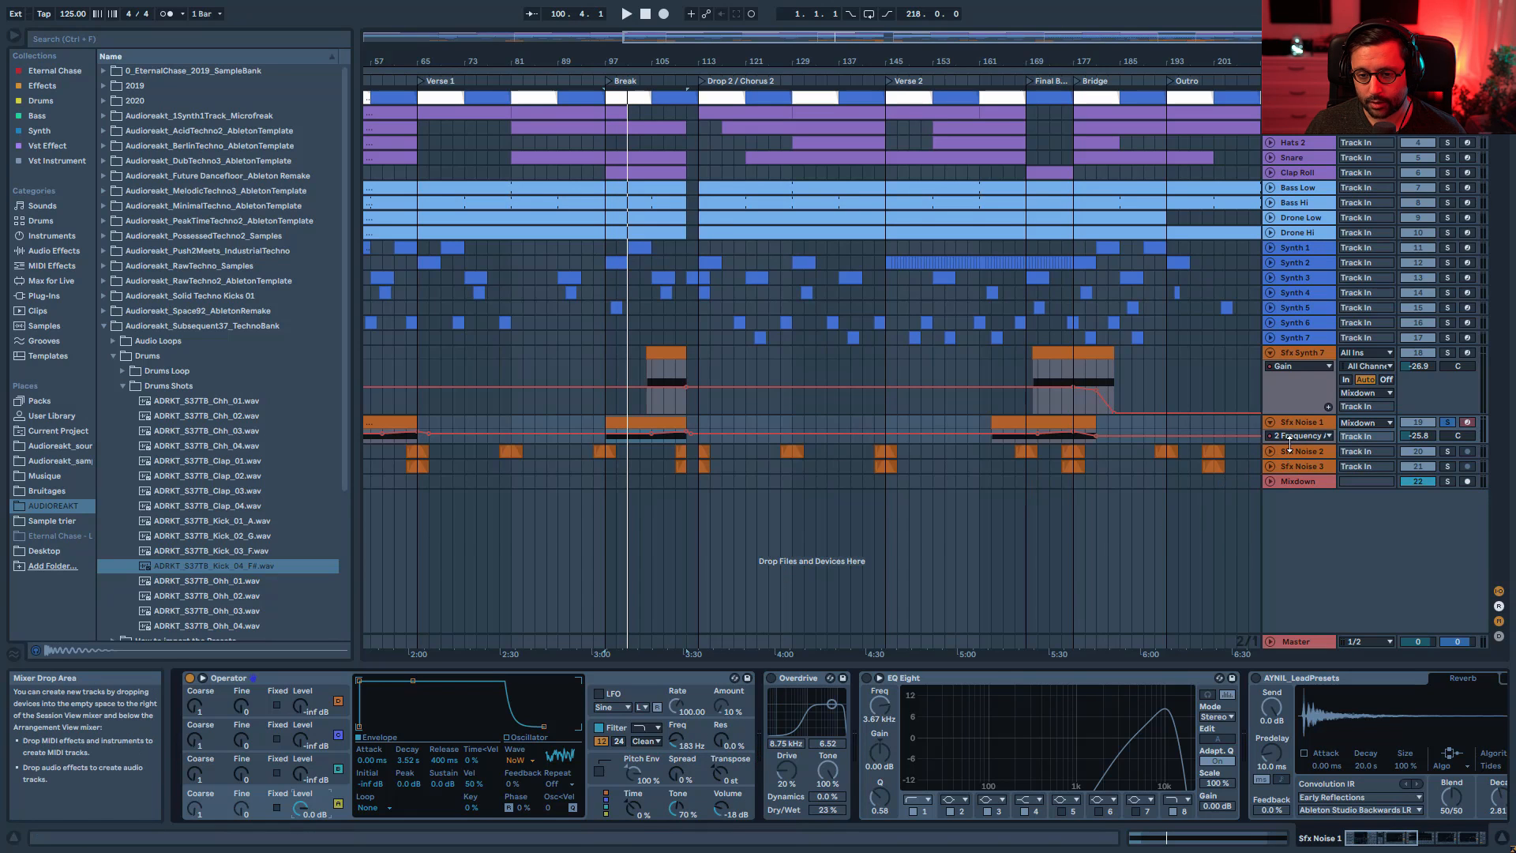
- Enlarge the Sfx Noise 1 track to show its 2 Frequency automation, and audition the Break clip from bar 105
drag(1295, 443, 1296, 491)
drag(758, 37, 781, 71)
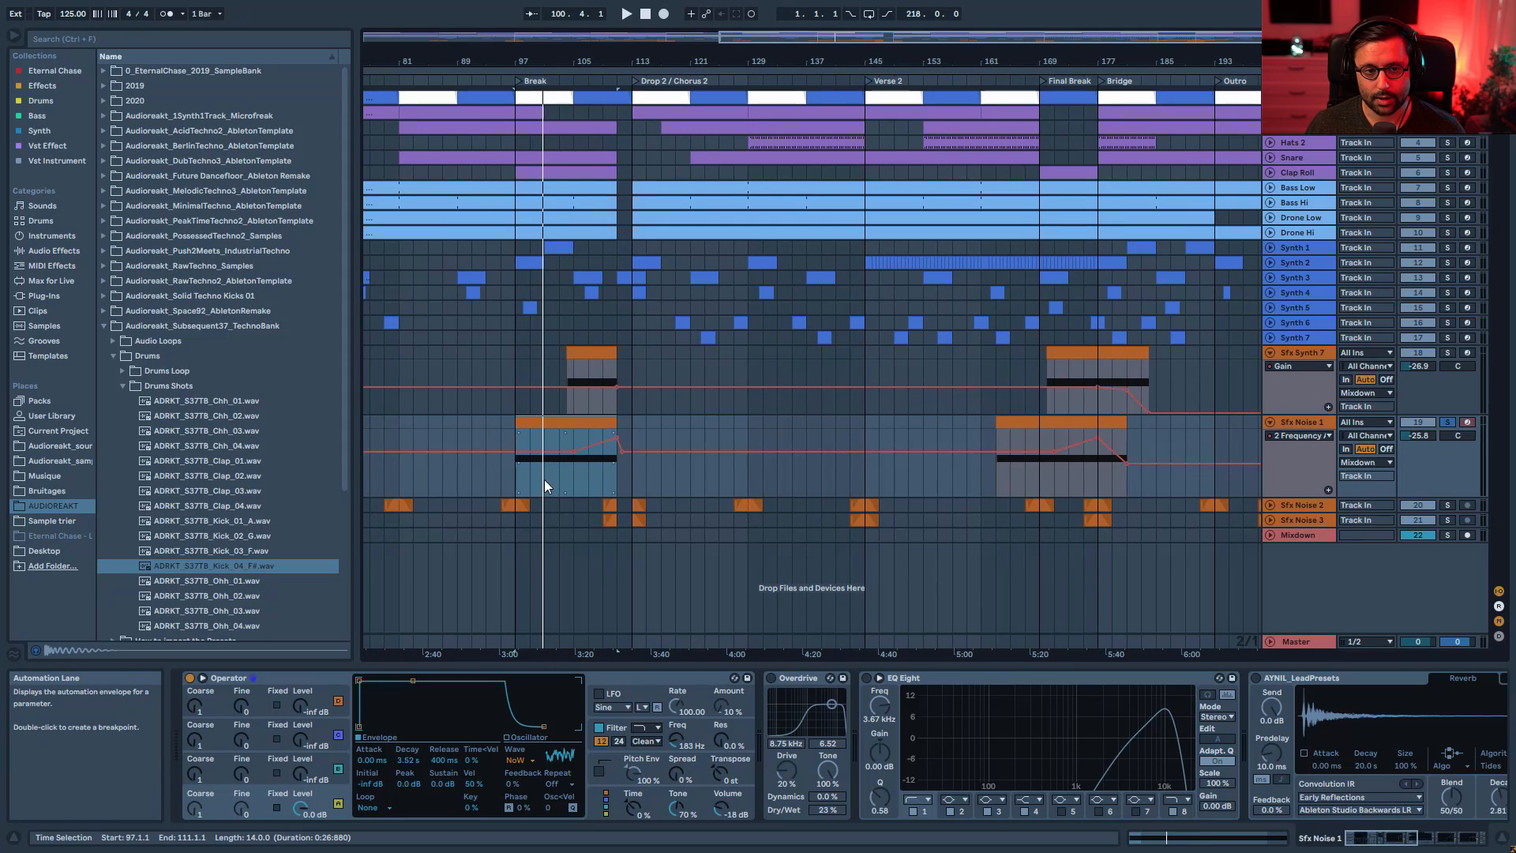
click(575, 483)
key(space)
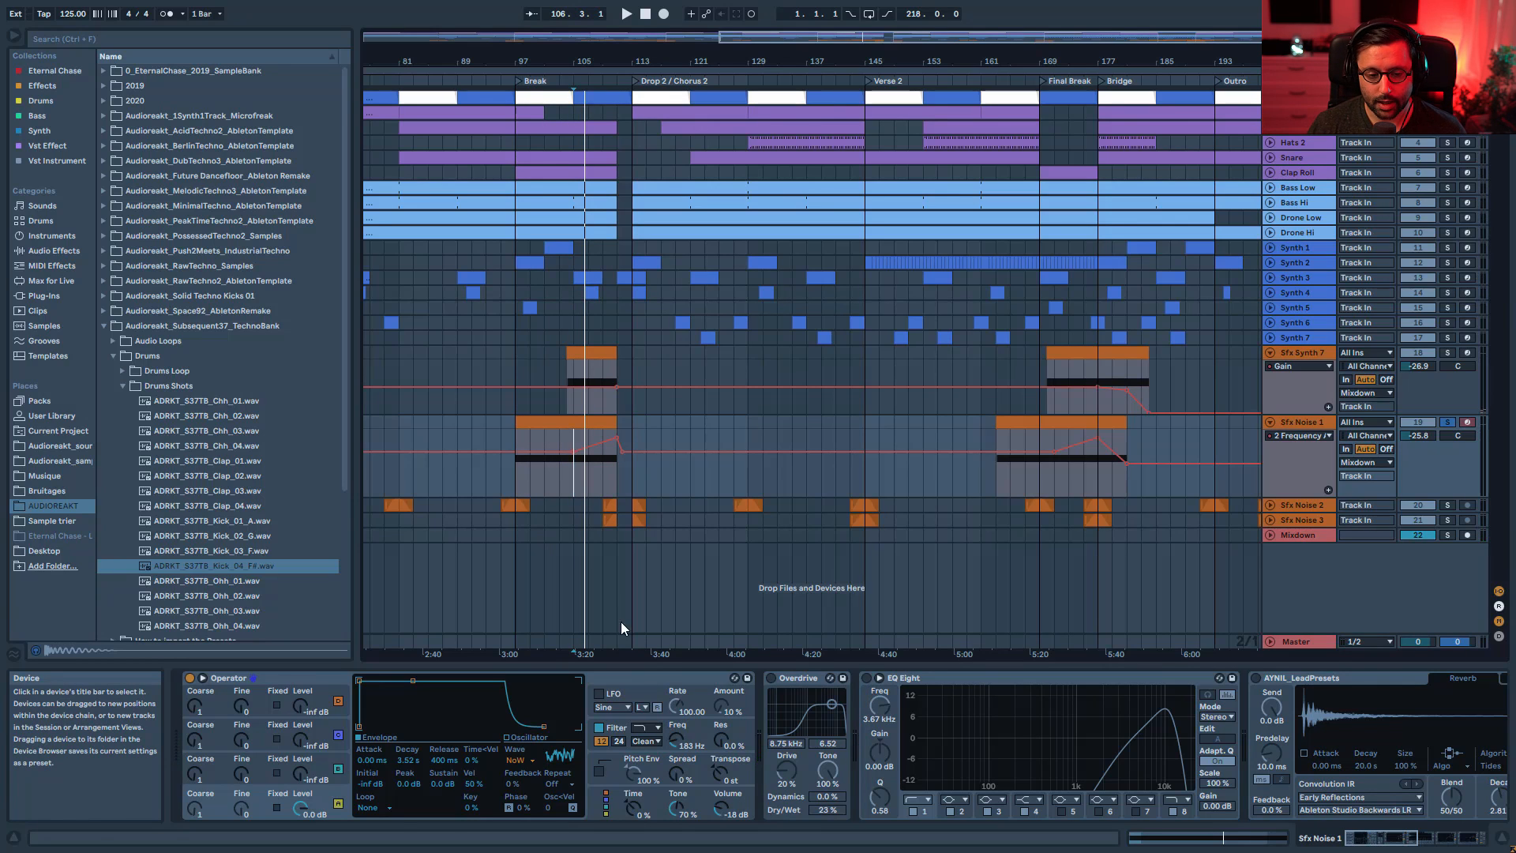
- Reactivate Sfx Noise 1's Overdrive, first EQ Eight and AYNIL_LeadPresets reverb while auditioning the Break clip
click(770, 679)
key(space)
click(868, 678)
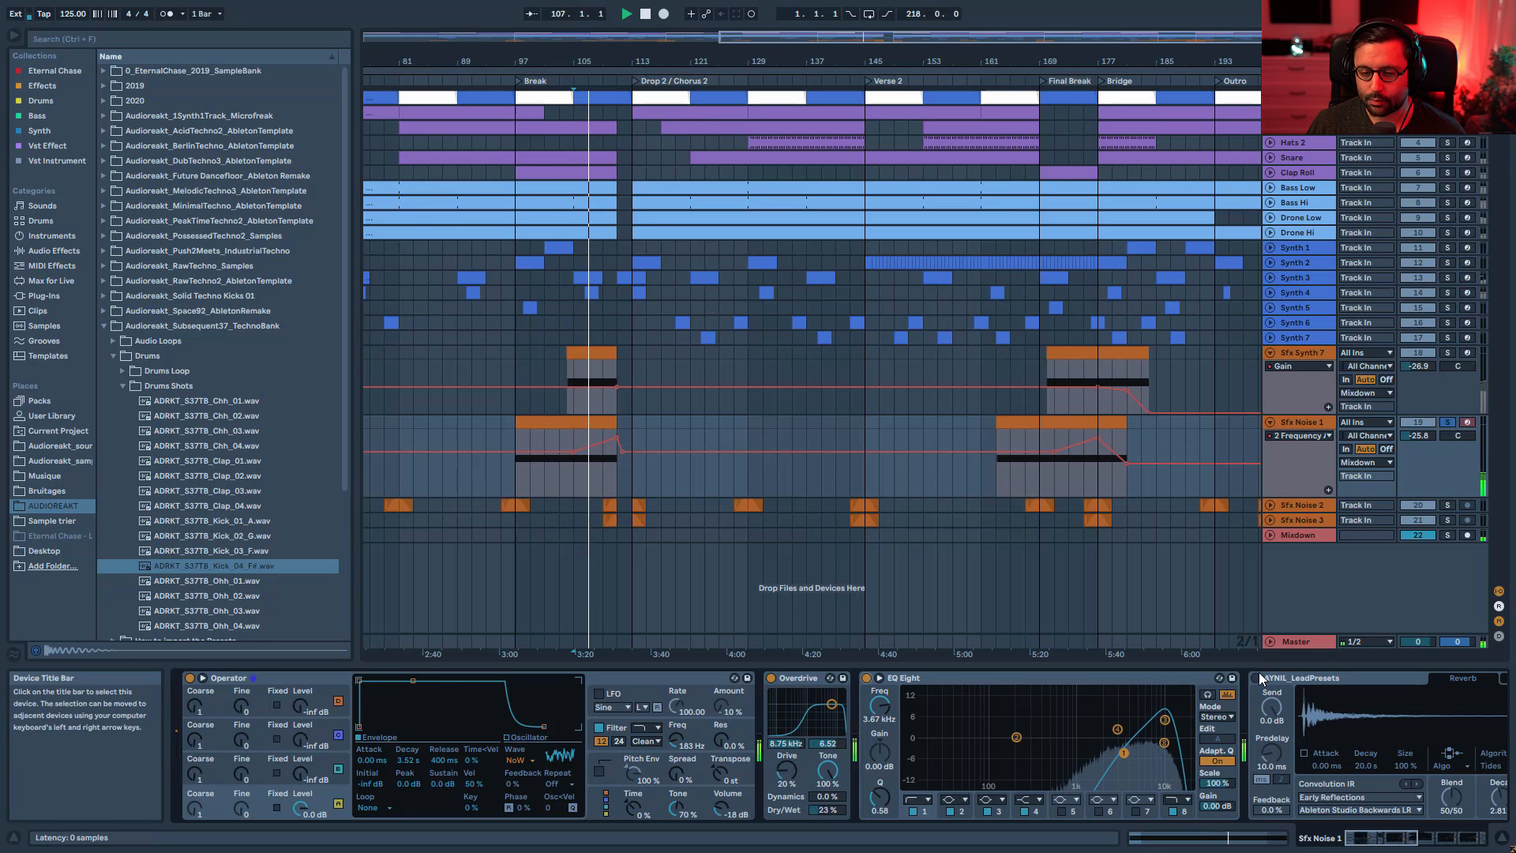
click(1419, 843)
drag(1419, 844, 1439, 844)
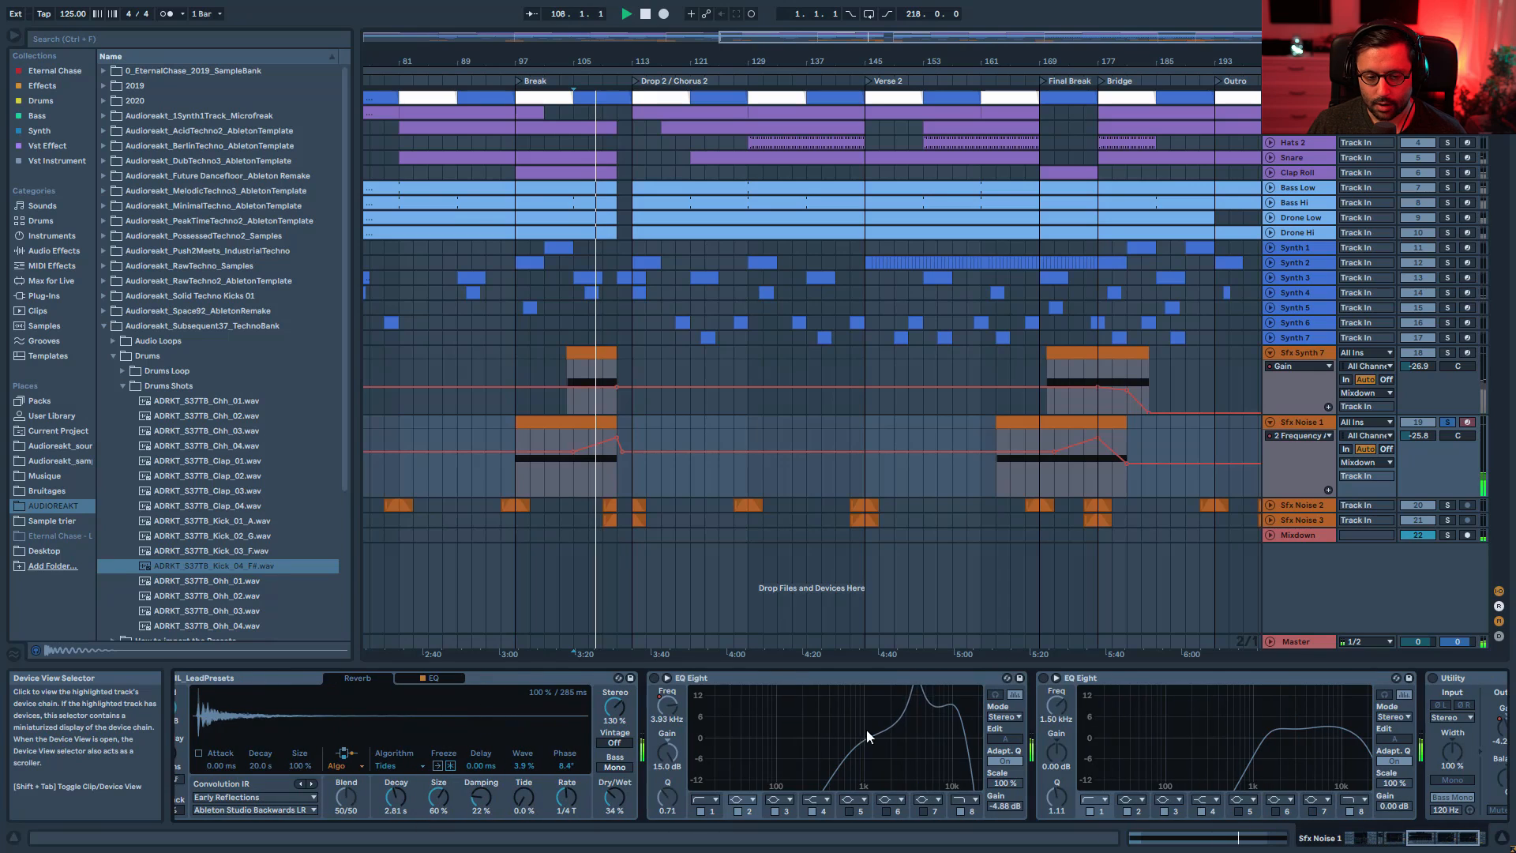
- Reactivate Sfx Noise 1's Utility and the two EQ Eights after the reverb, and audition the automated filter sweep
key(space)
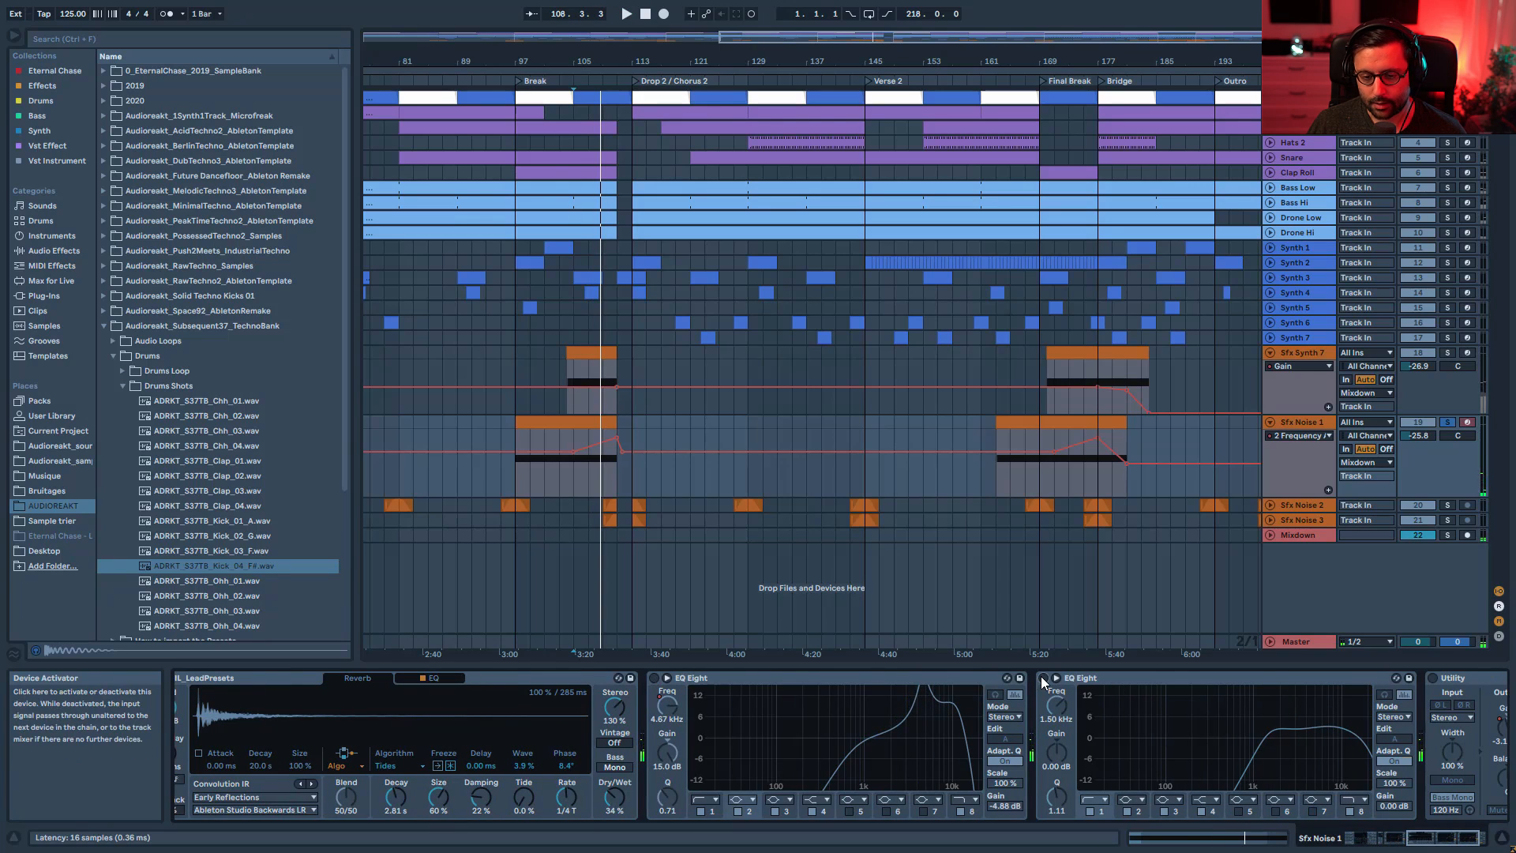
click(1043, 678)
key(space)
drag(1455, 838, 1464, 839)
click(1318, 677)
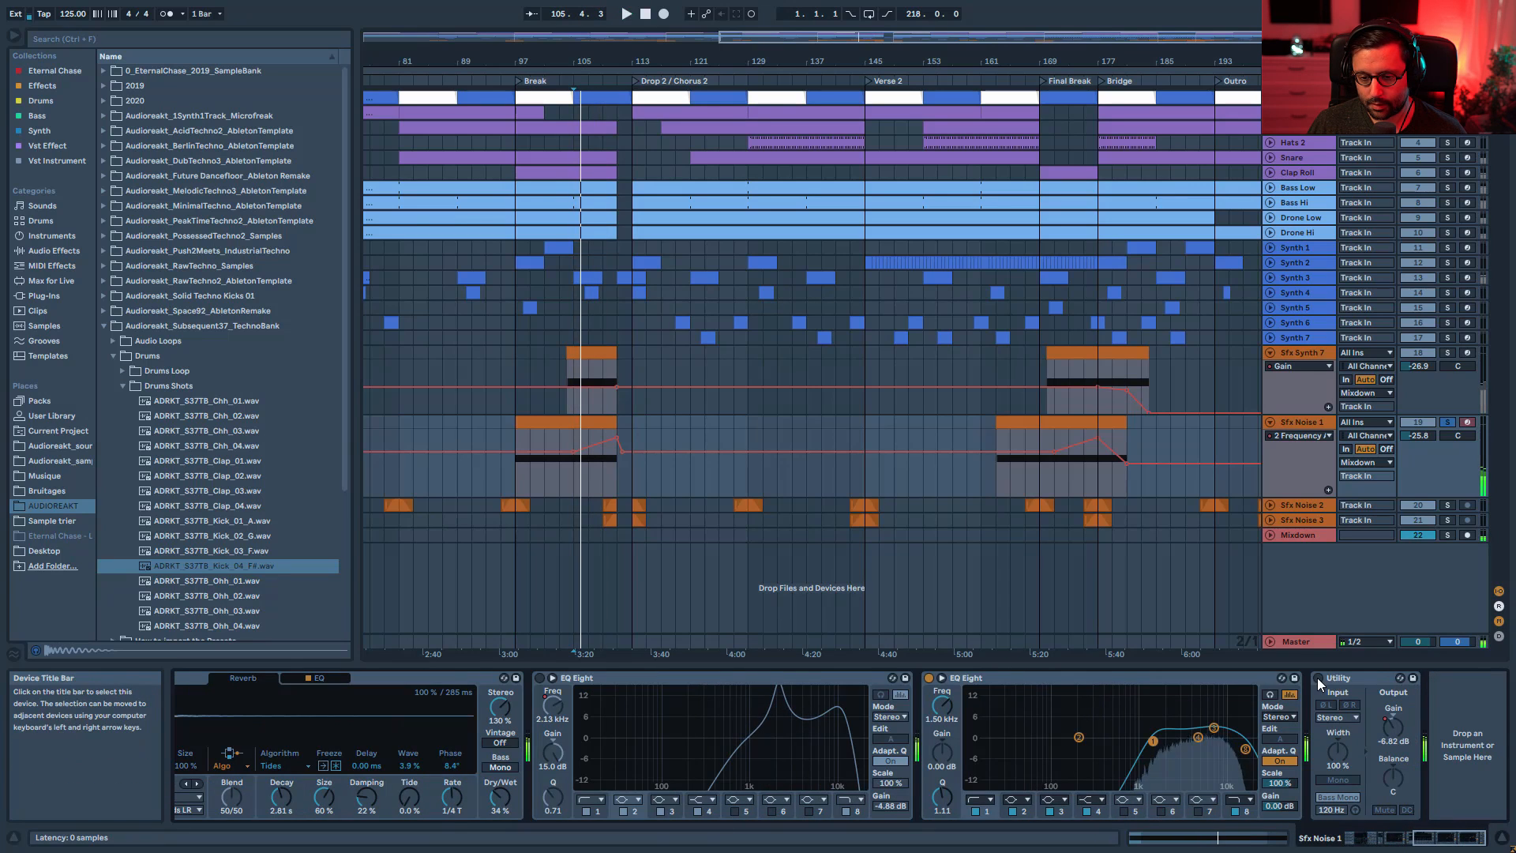
key(space)
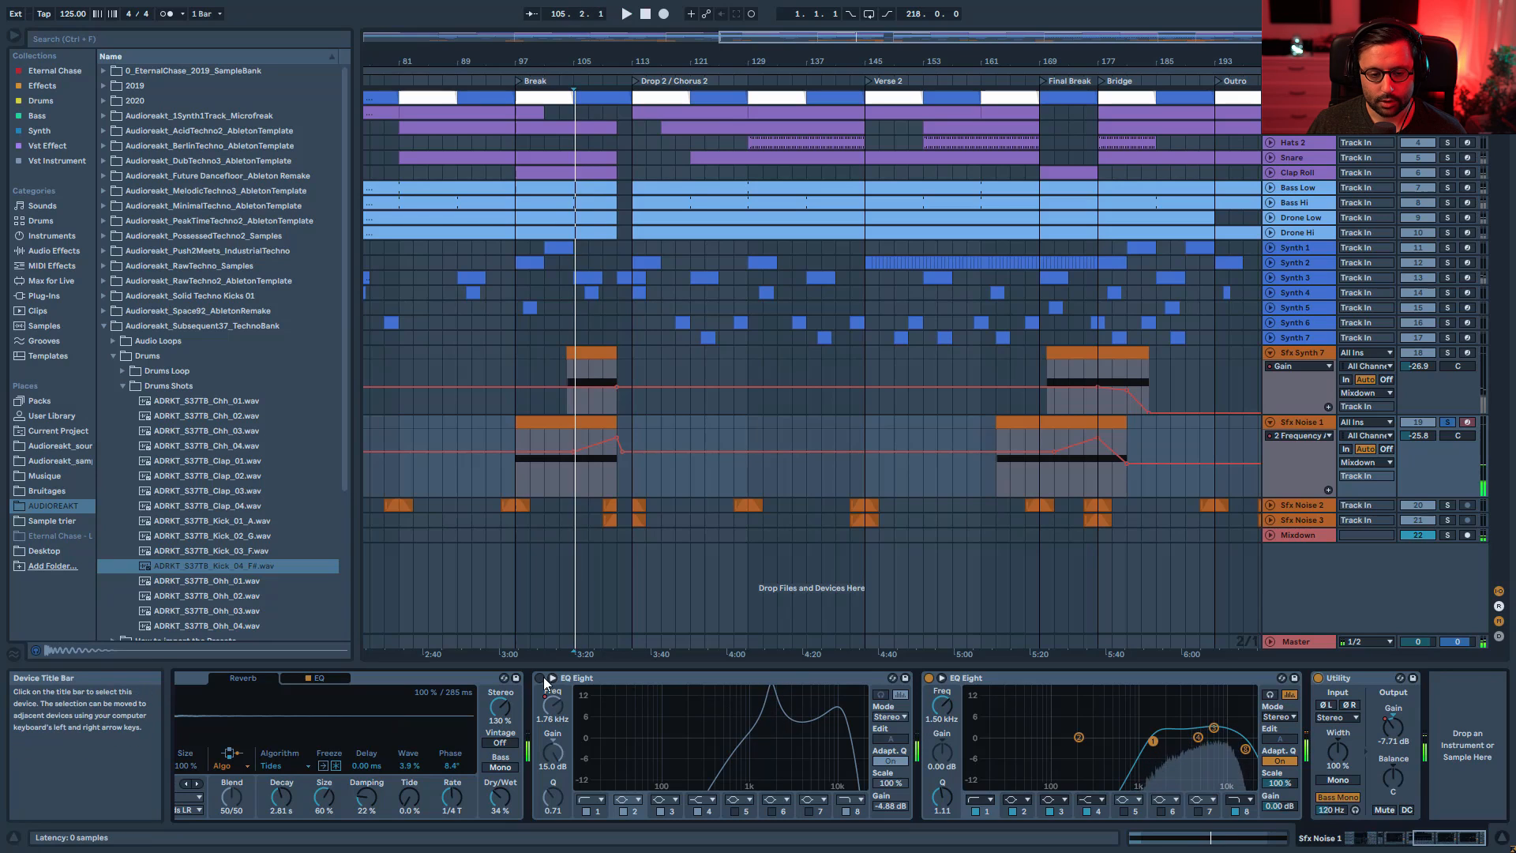
click(540, 678)
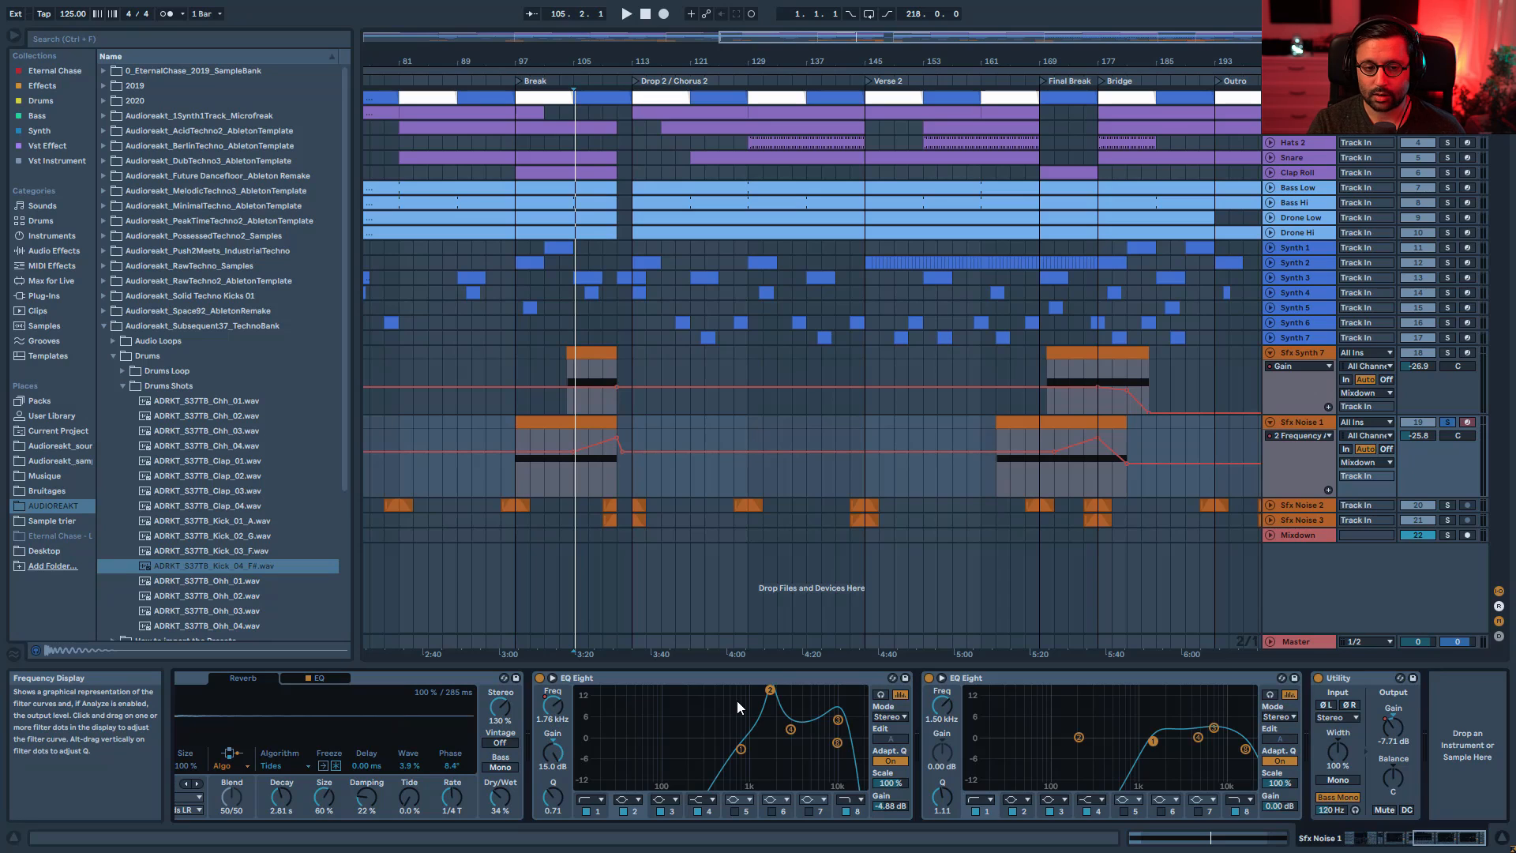
key(space)
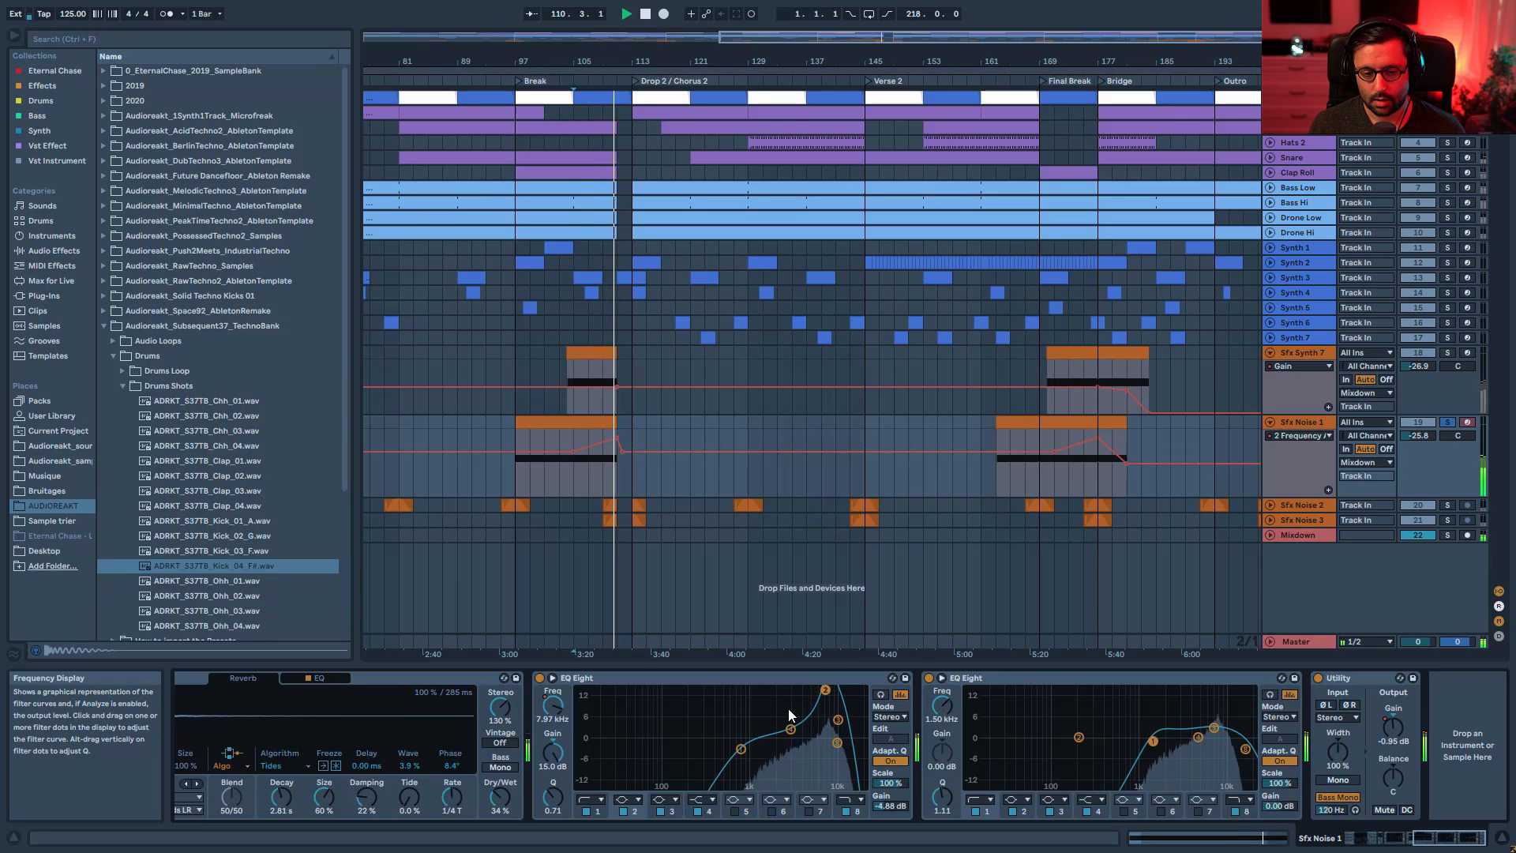
- Try raising band 1 of the EQ Eight after Sfx Noise 1's reverb to 6.81 kHz, and undo it
drag(741, 751, 777, 740)
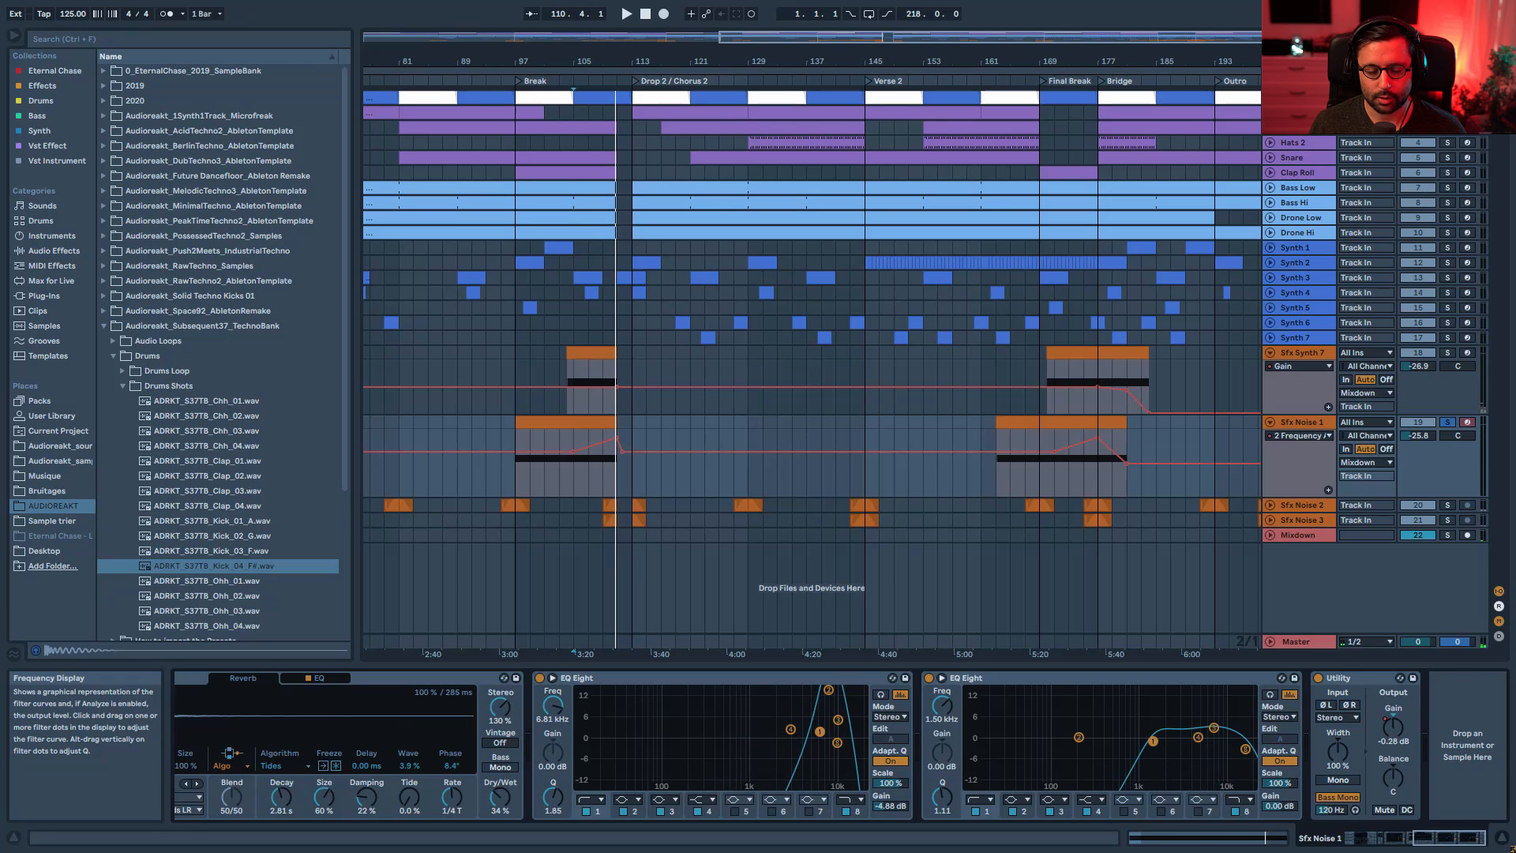
key(ctrl+z)
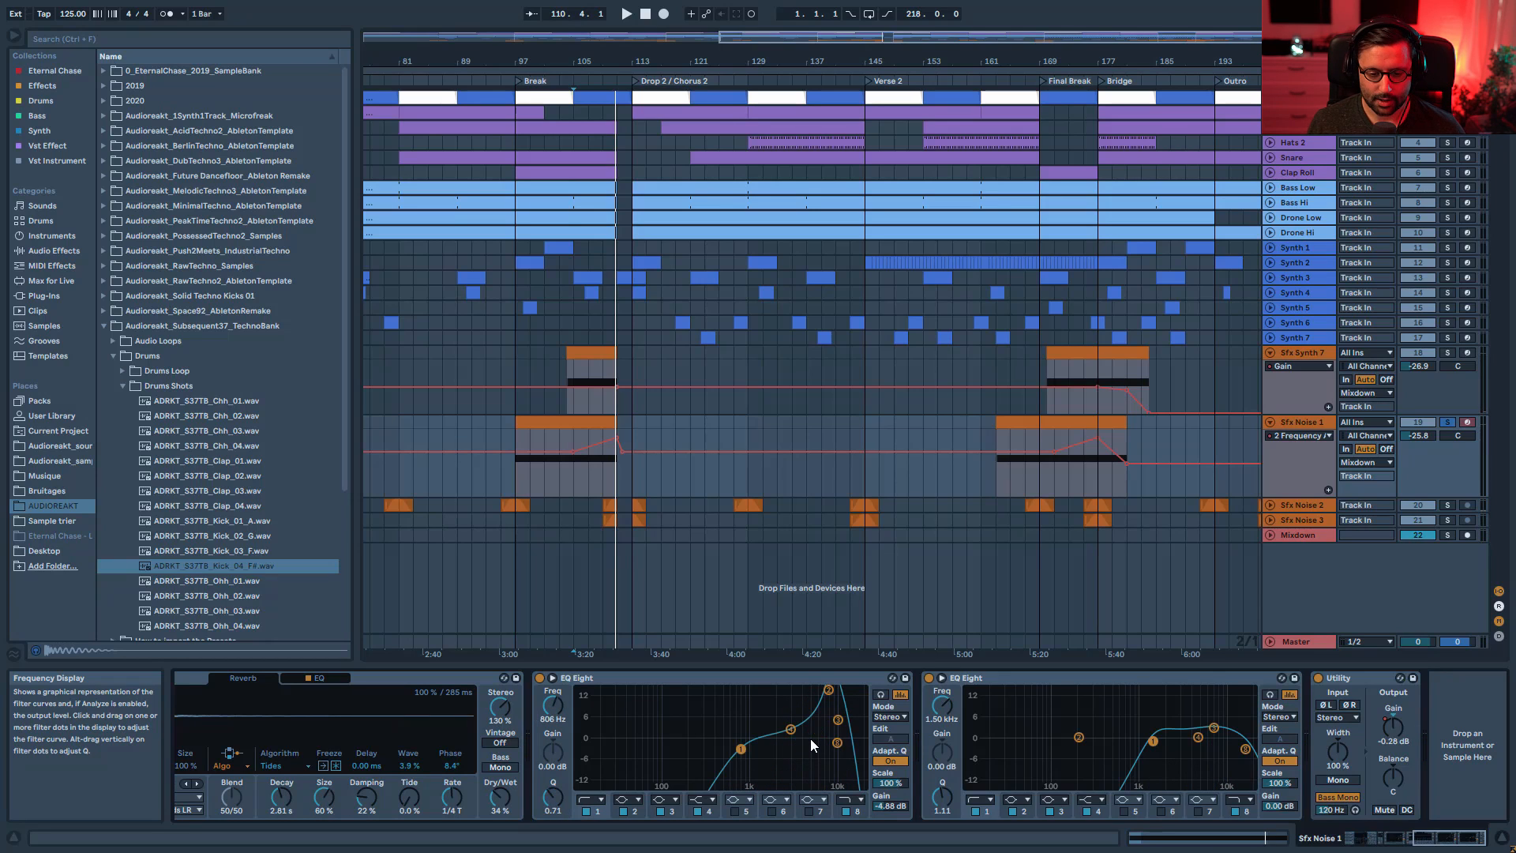
drag(828, 690, 776, 690)
- Audition Sfx Noise 1's Break clip from bar 105 soloed, and take it out of solo to hear the full mix
key(space)
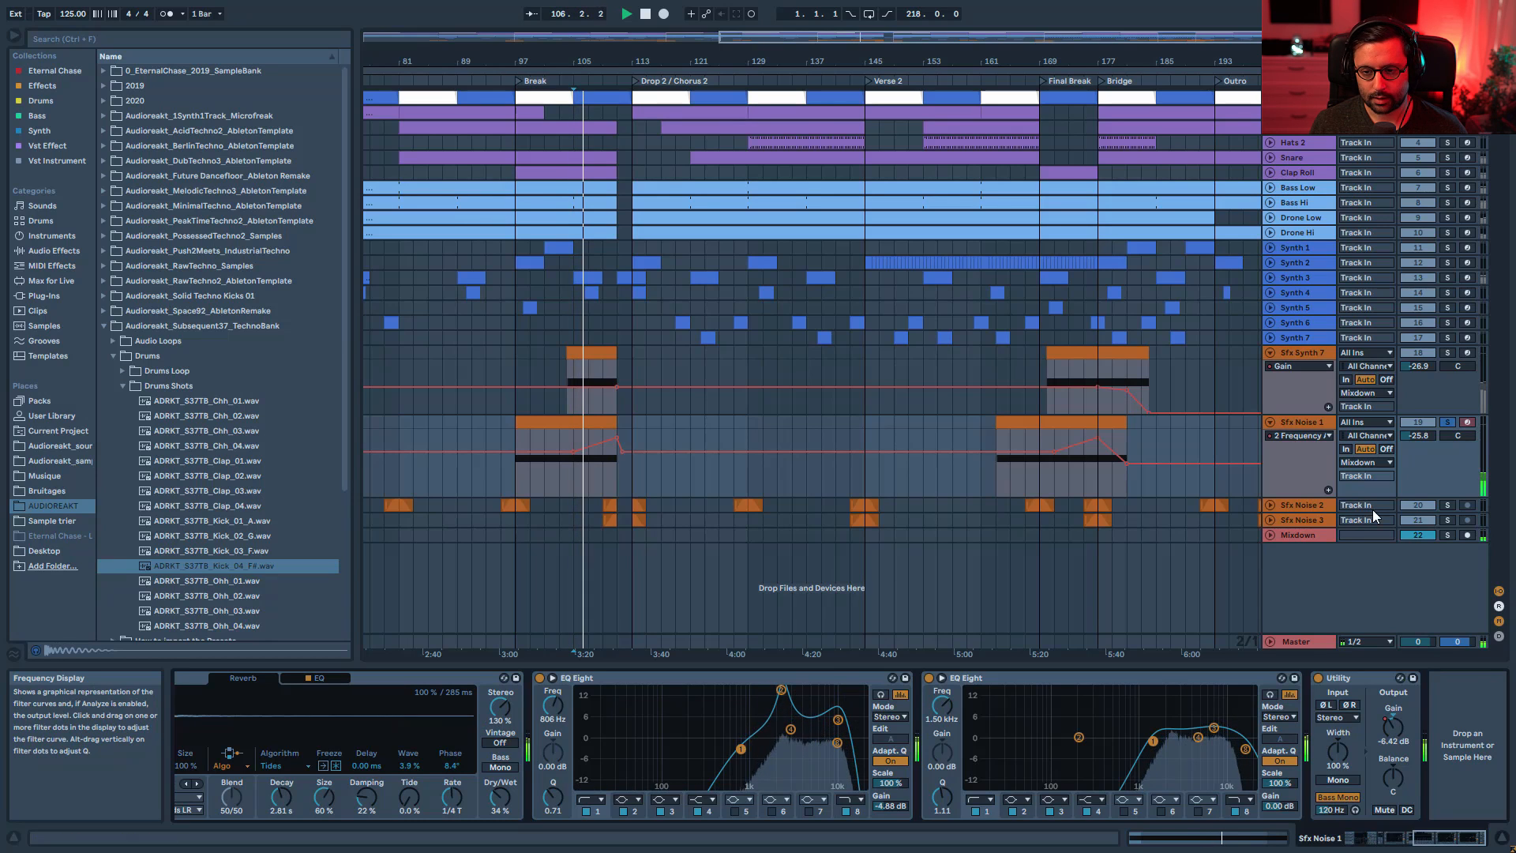
click(1447, 422)
click(1426, 424)
click(1426, 424)
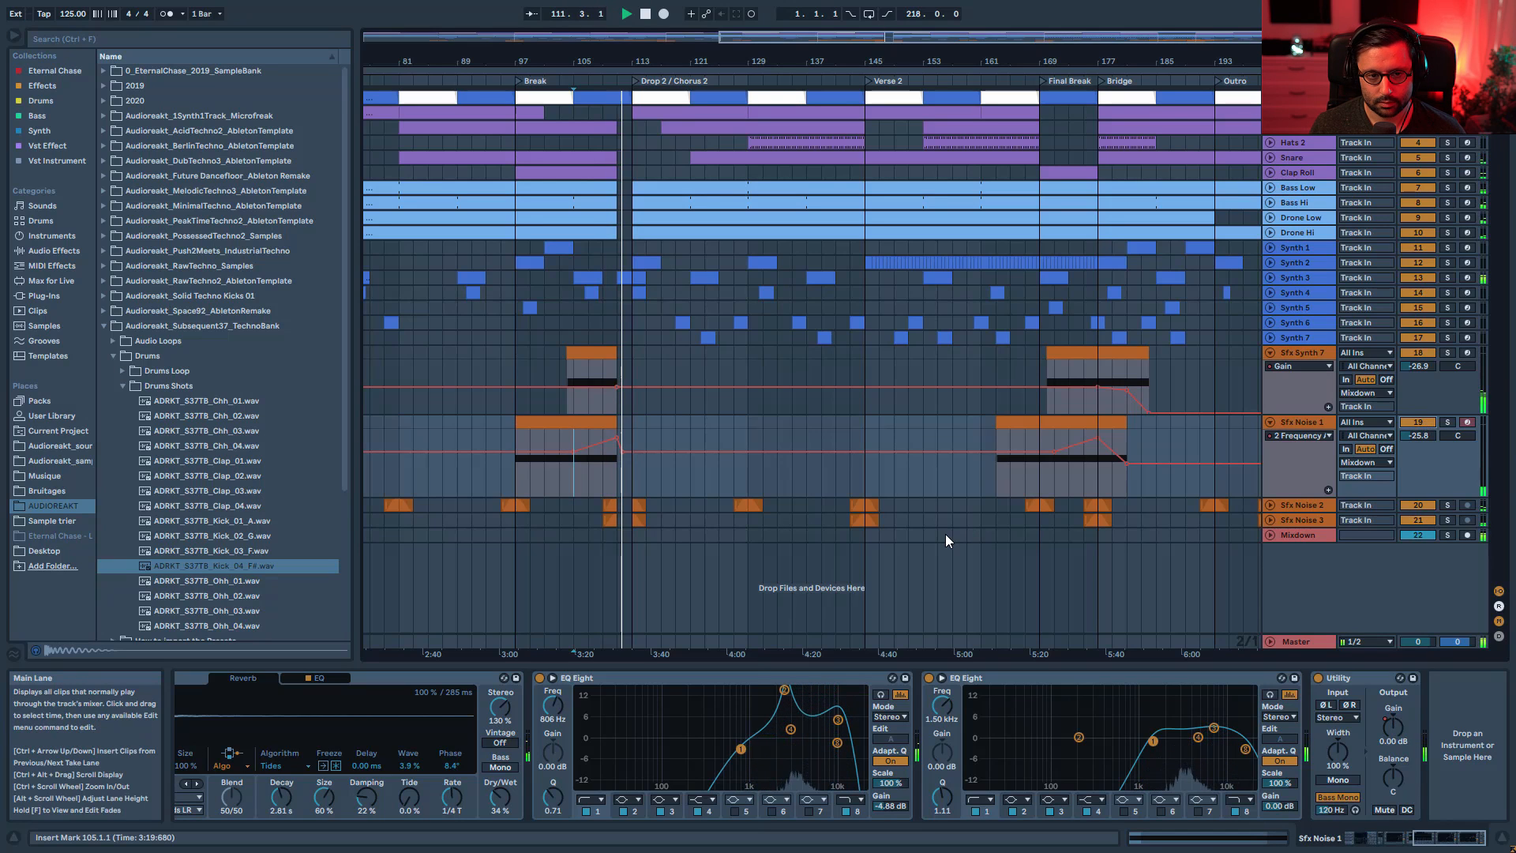
key(space)
- Audition Sfx Noise 1's frequency sweep from bar 175 in the Final Break, and fold all tracks
click(1080, 481)
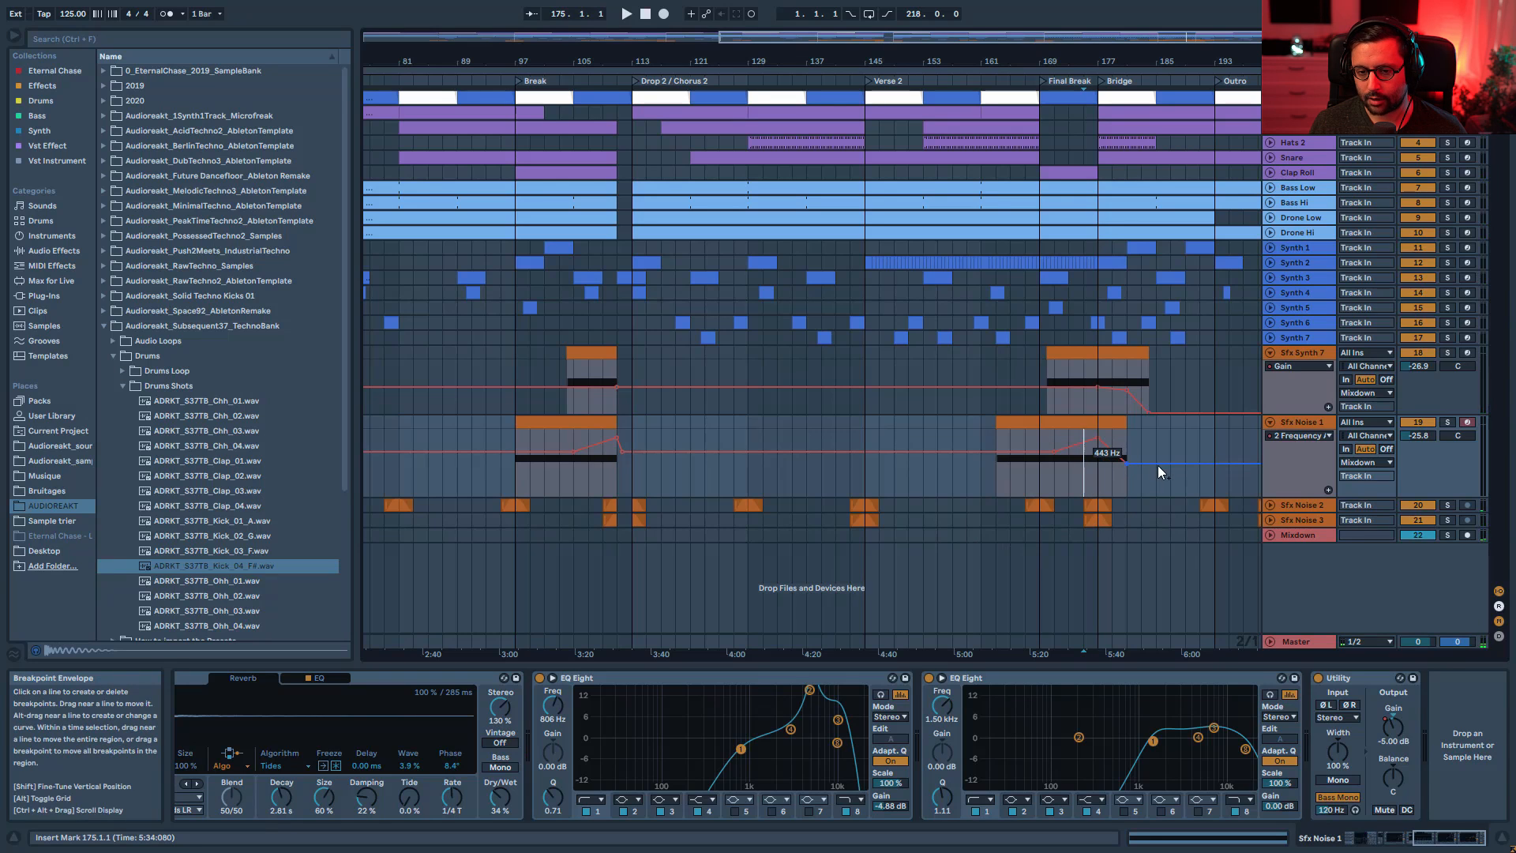
key(space)
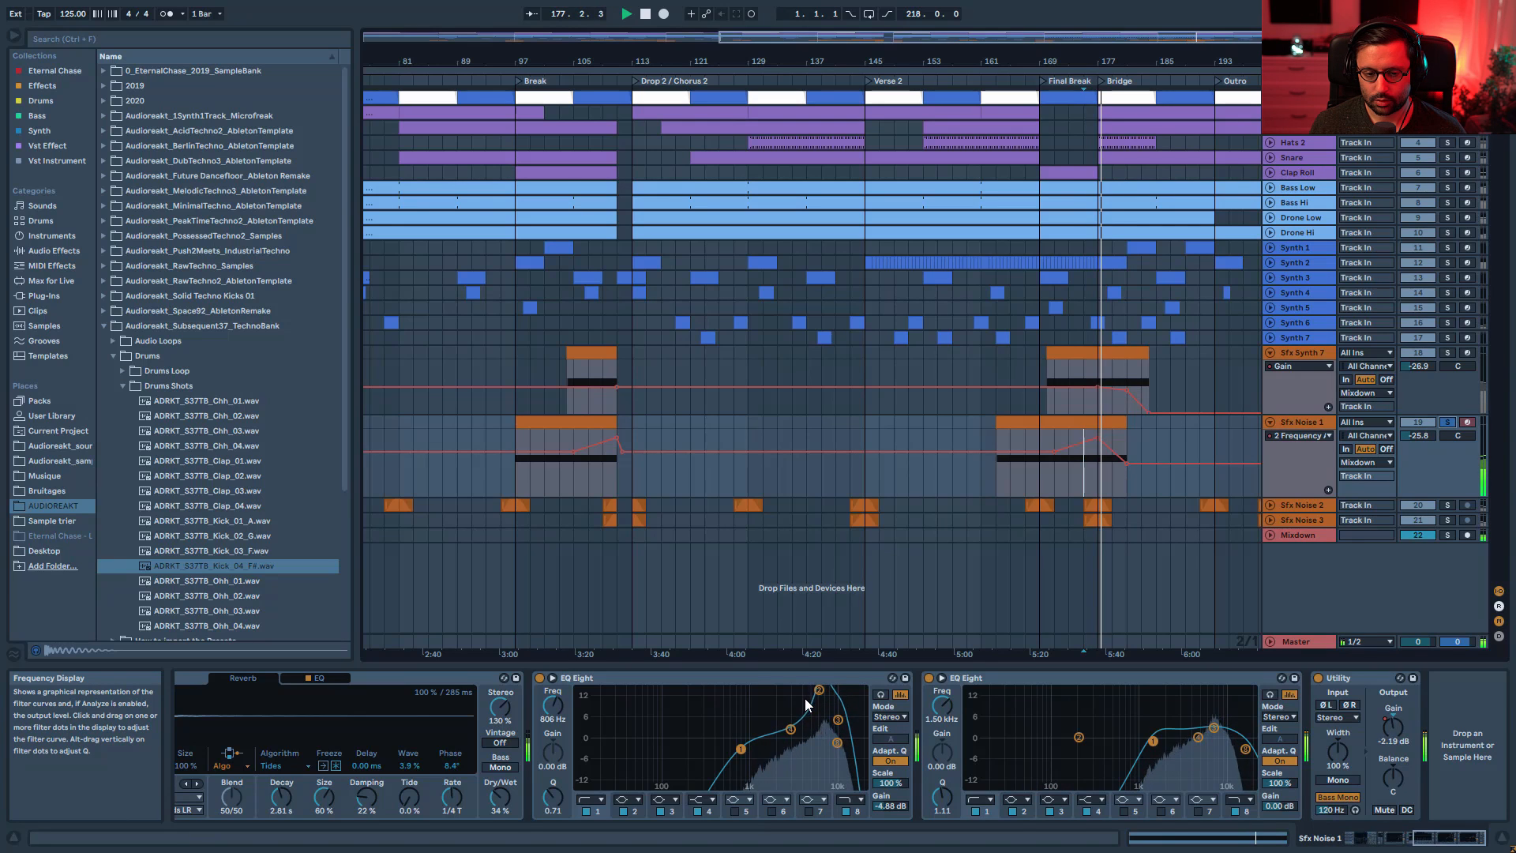
alt+click(1269, 353)
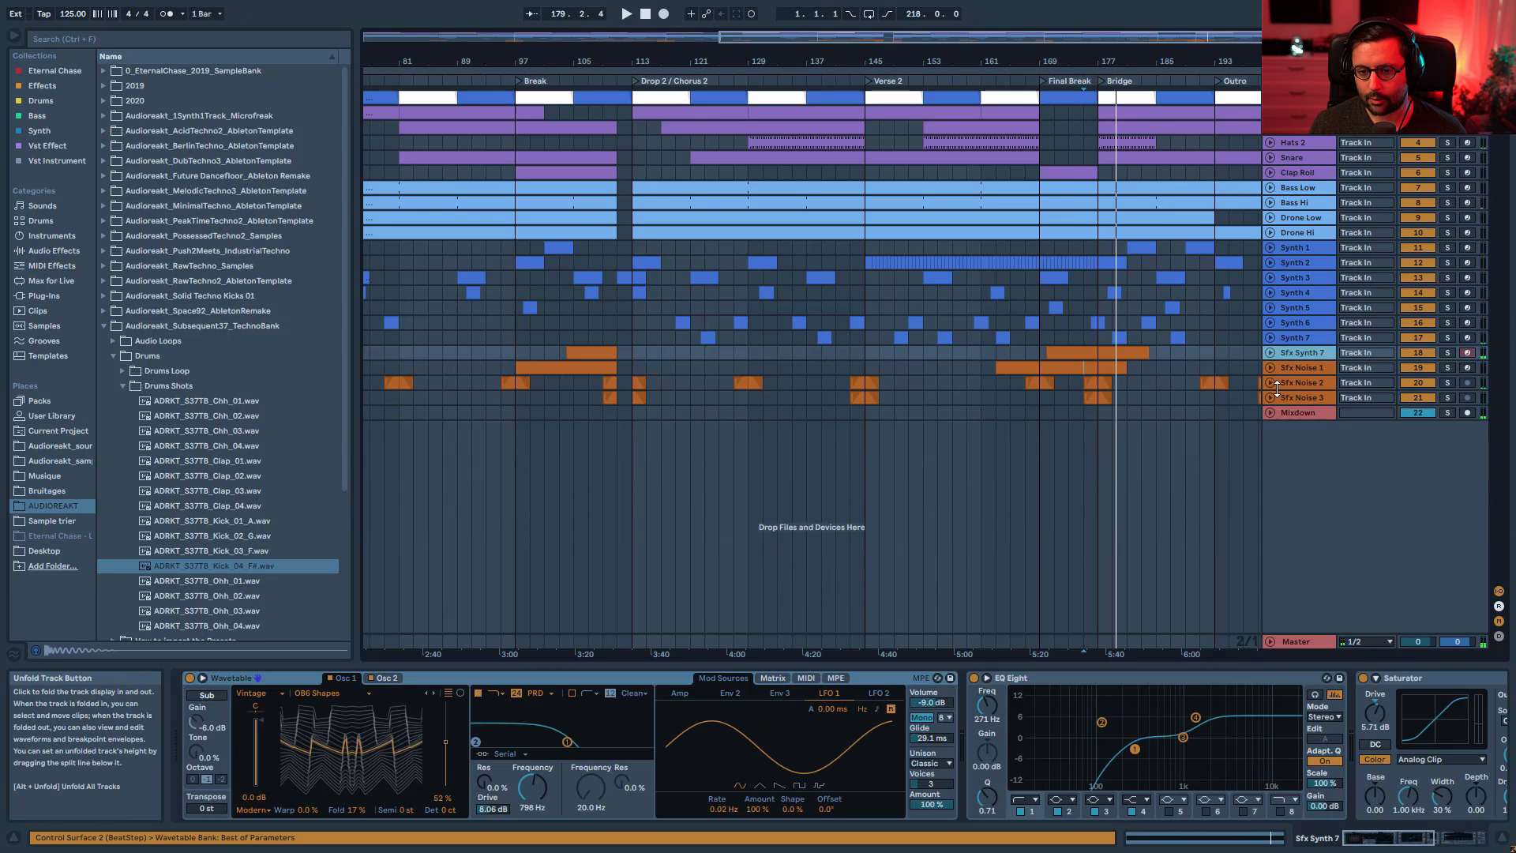
- Unfold and enlarge the Sfx Noise 2 and Sfx Noise 3 tracks to show their clips around the Break
click(1272, 383)
click(1271, 413)
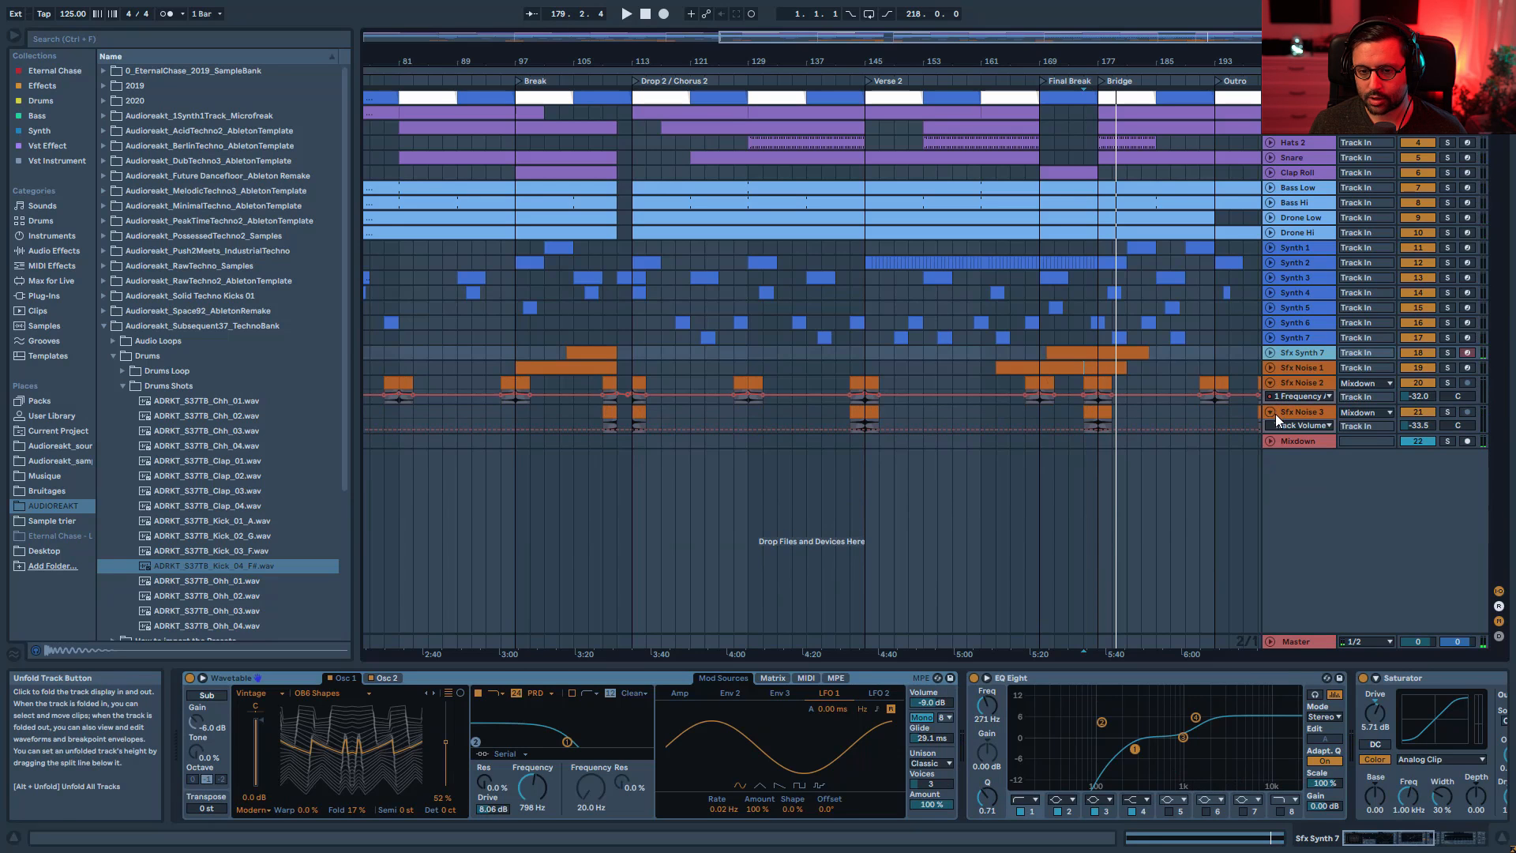
drag(777, 37, 818, 123)
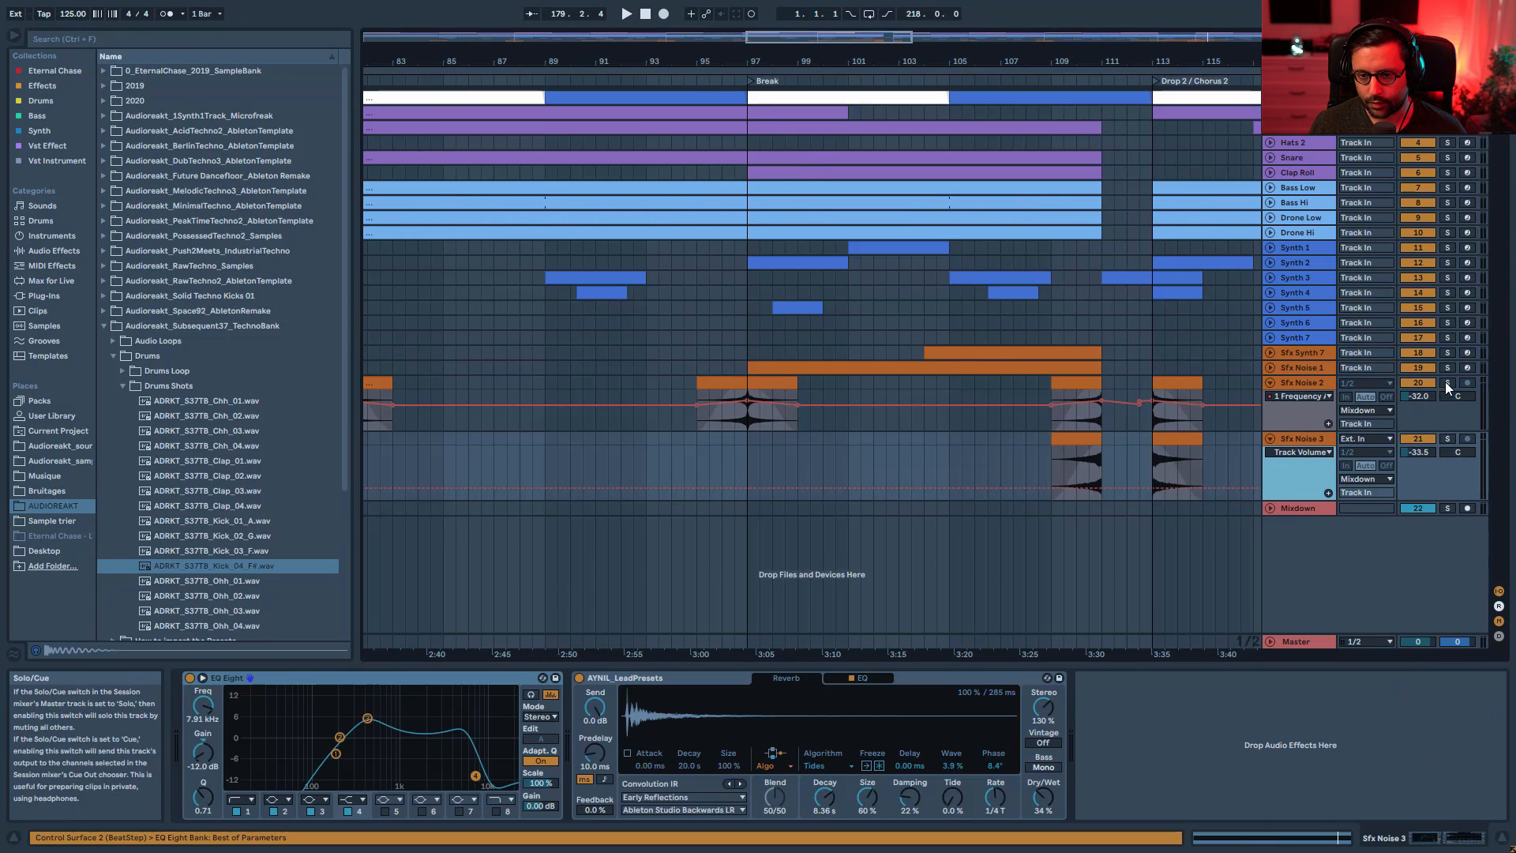
- Solo Sfx Noise 2 and audition its clip leading into the Break from bar 96
click(1447, 384)
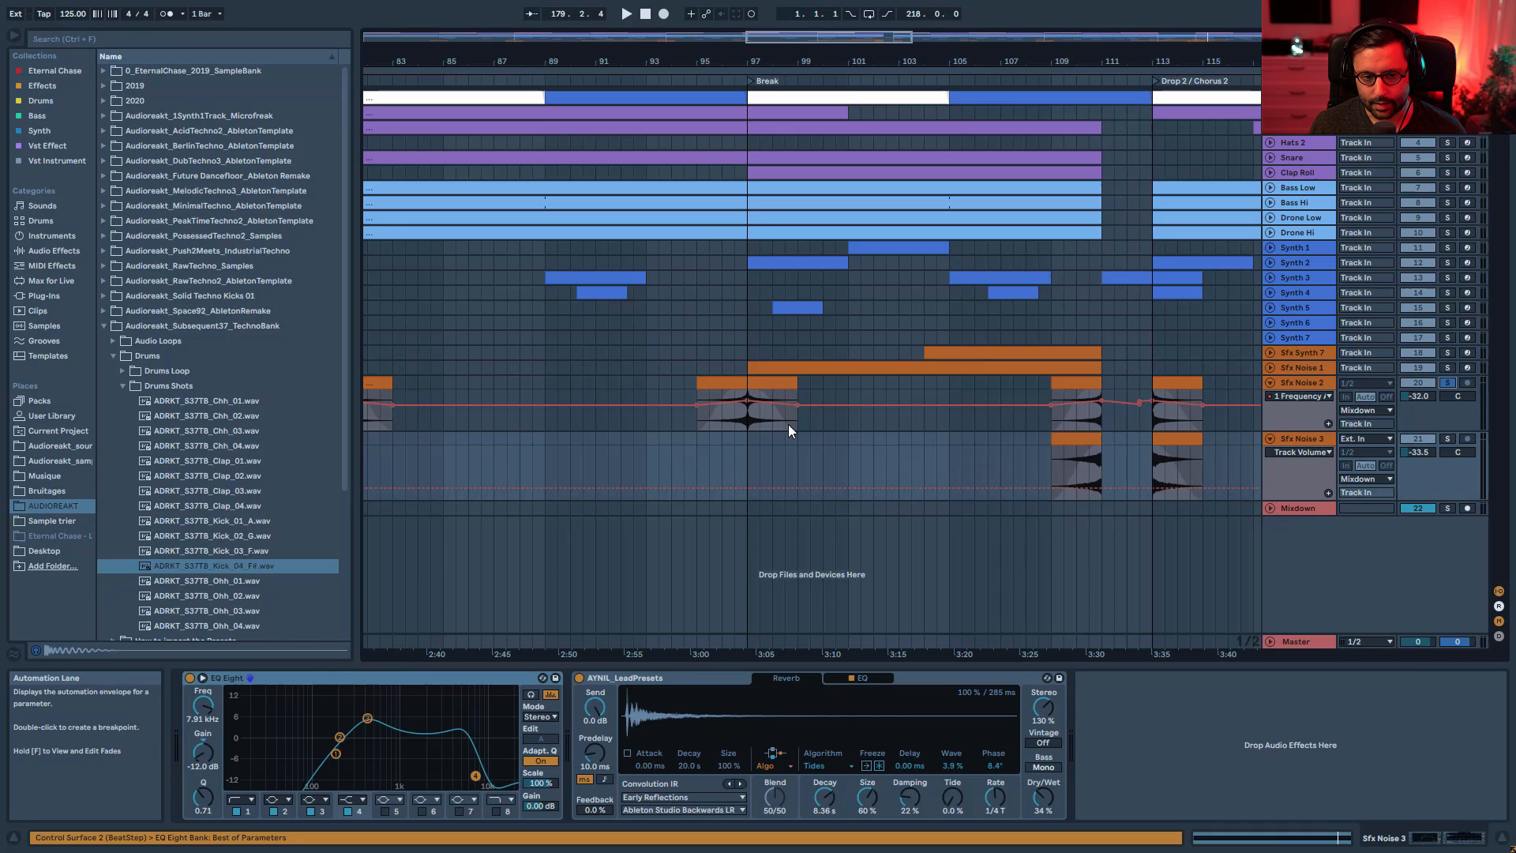
click(725, 422)
key(space)
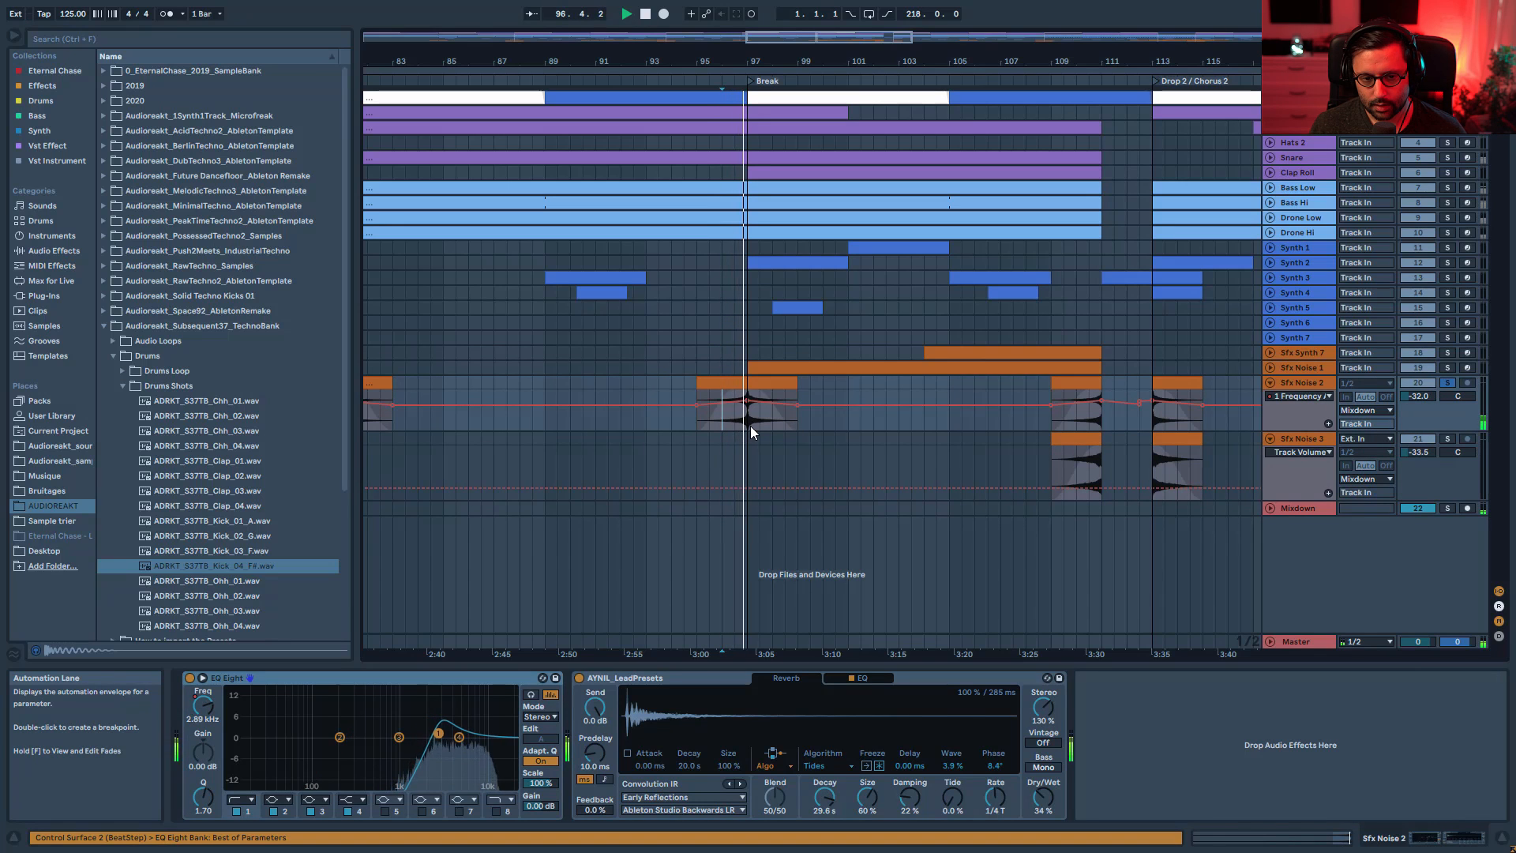
- Solo Sfx Noise 3 and audition its clip leading into Verse 1 from bar 63
click(1094, 467)
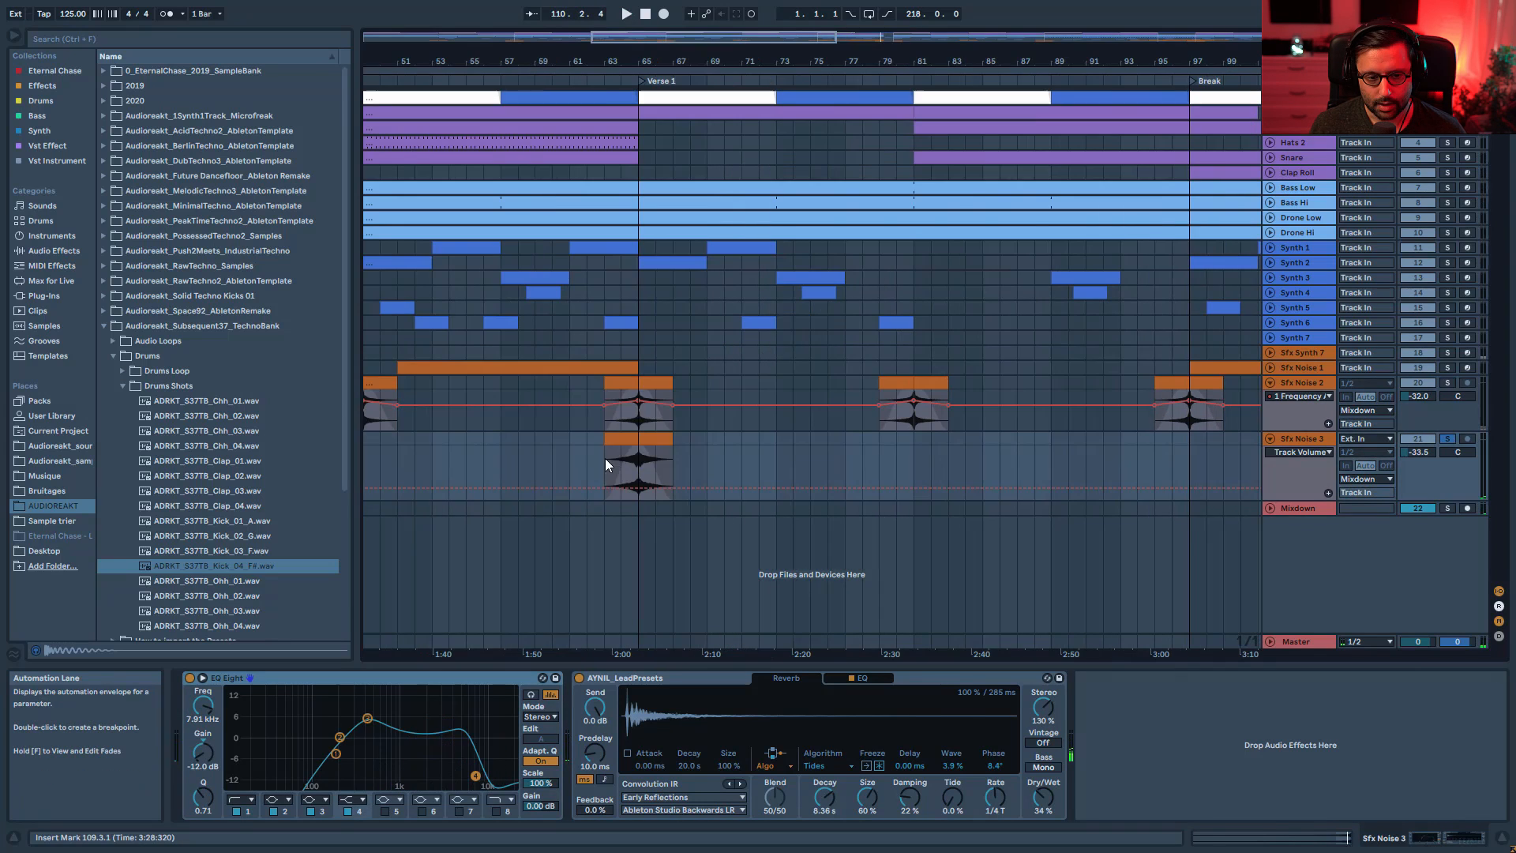
click(605, 458)
key(space)
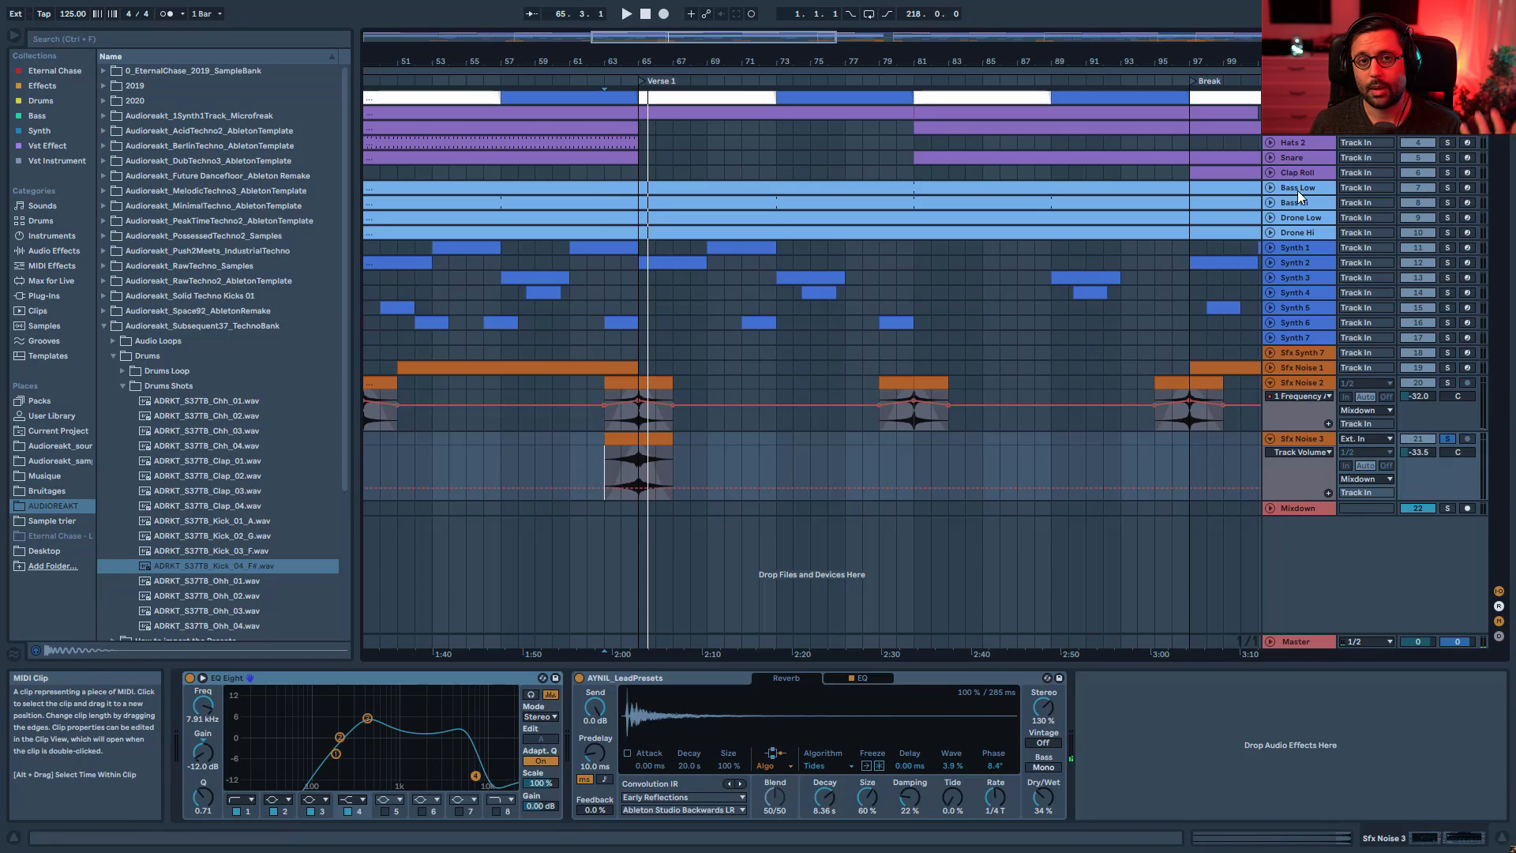
- Audition the Sfx Noise 3 track's noise clip from the start of Verse 1 at bar 65
click(1311, 443)
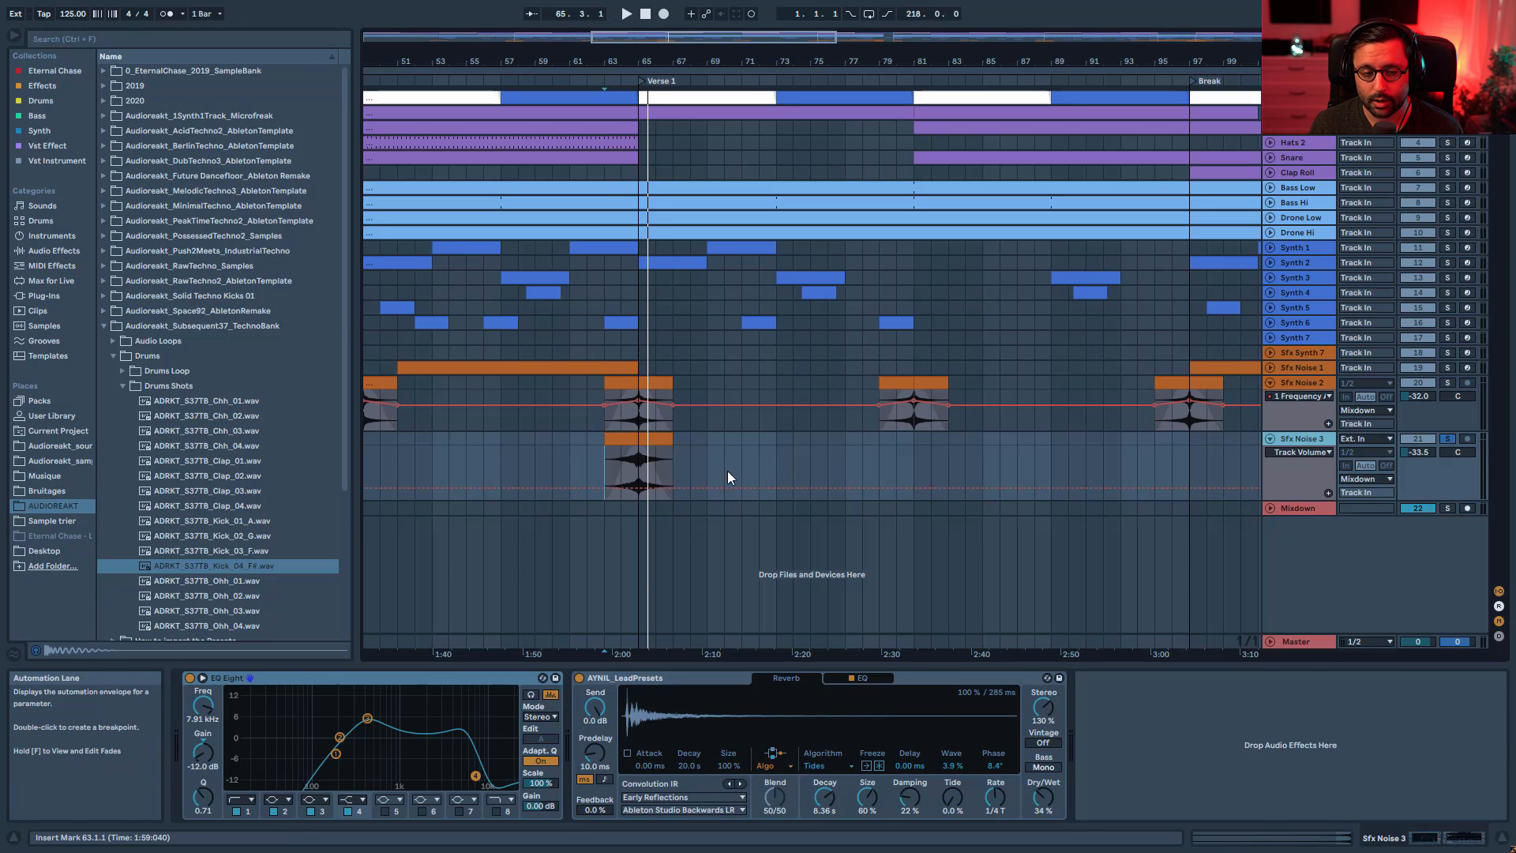
click(661, 445)
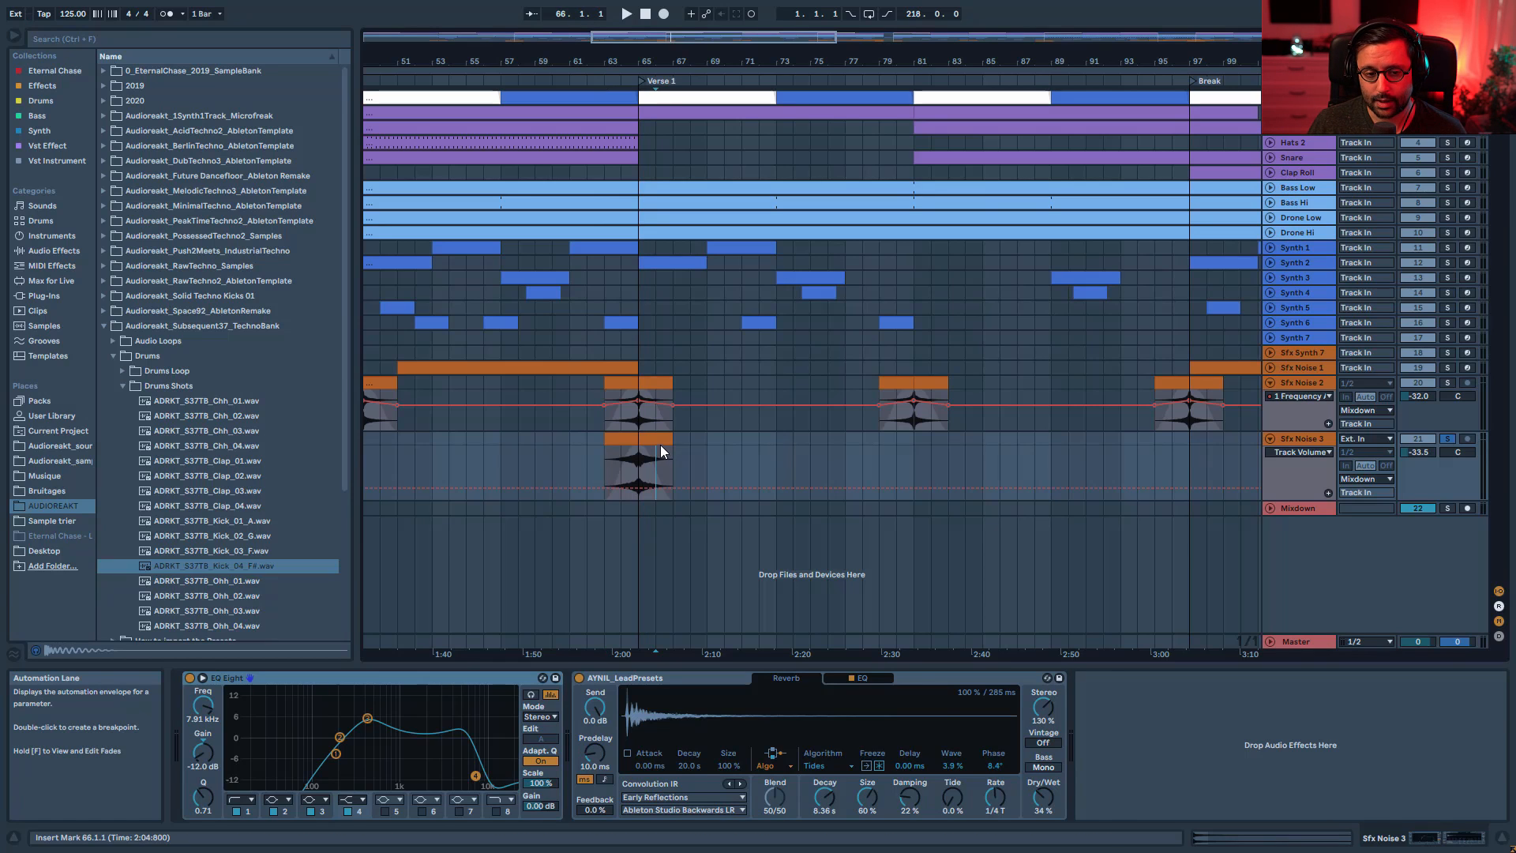
key(space)
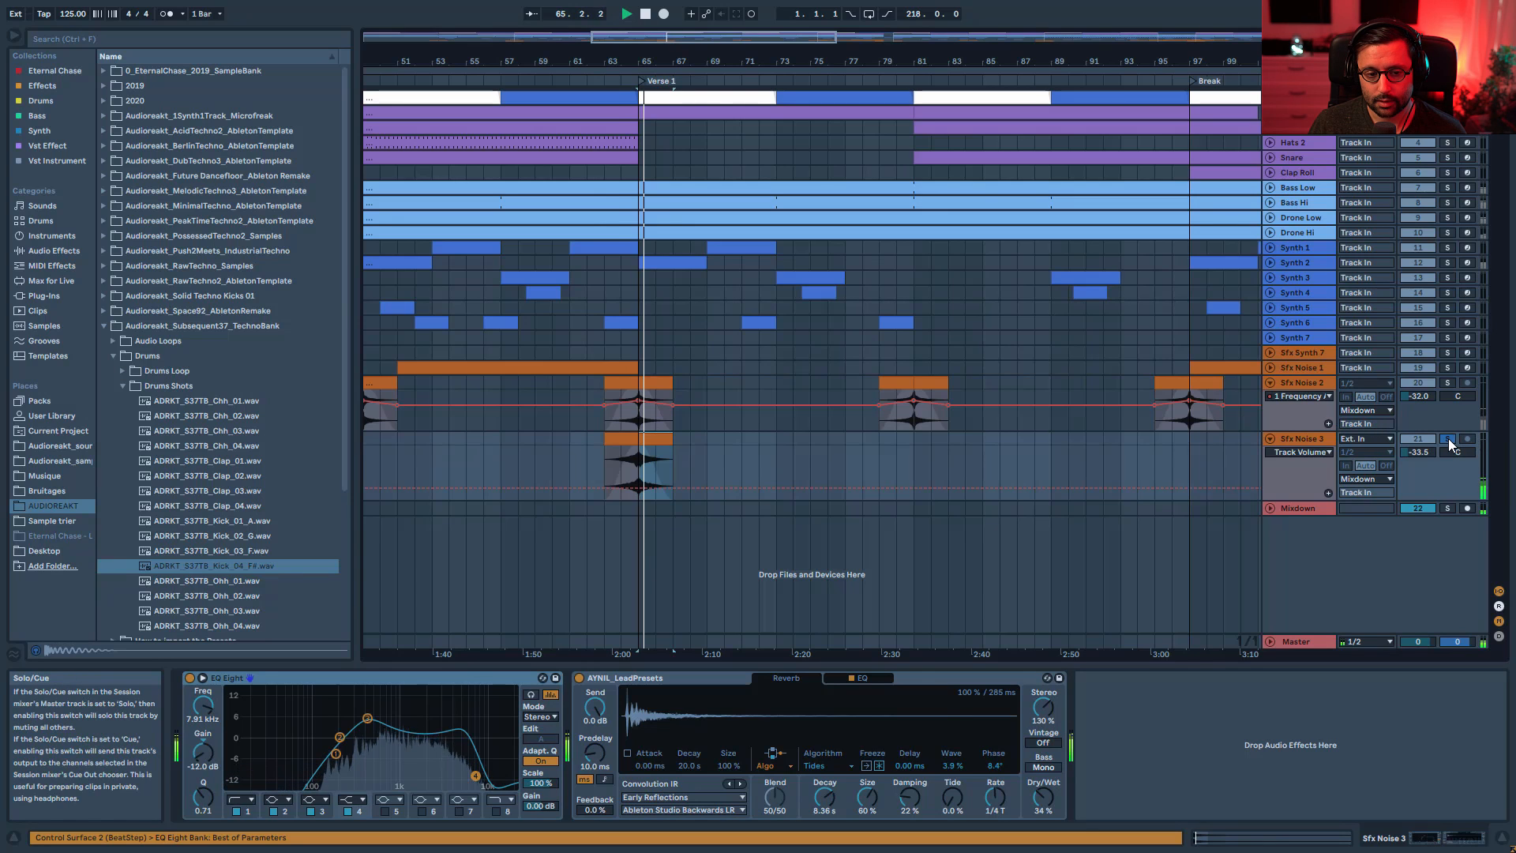
key(space)
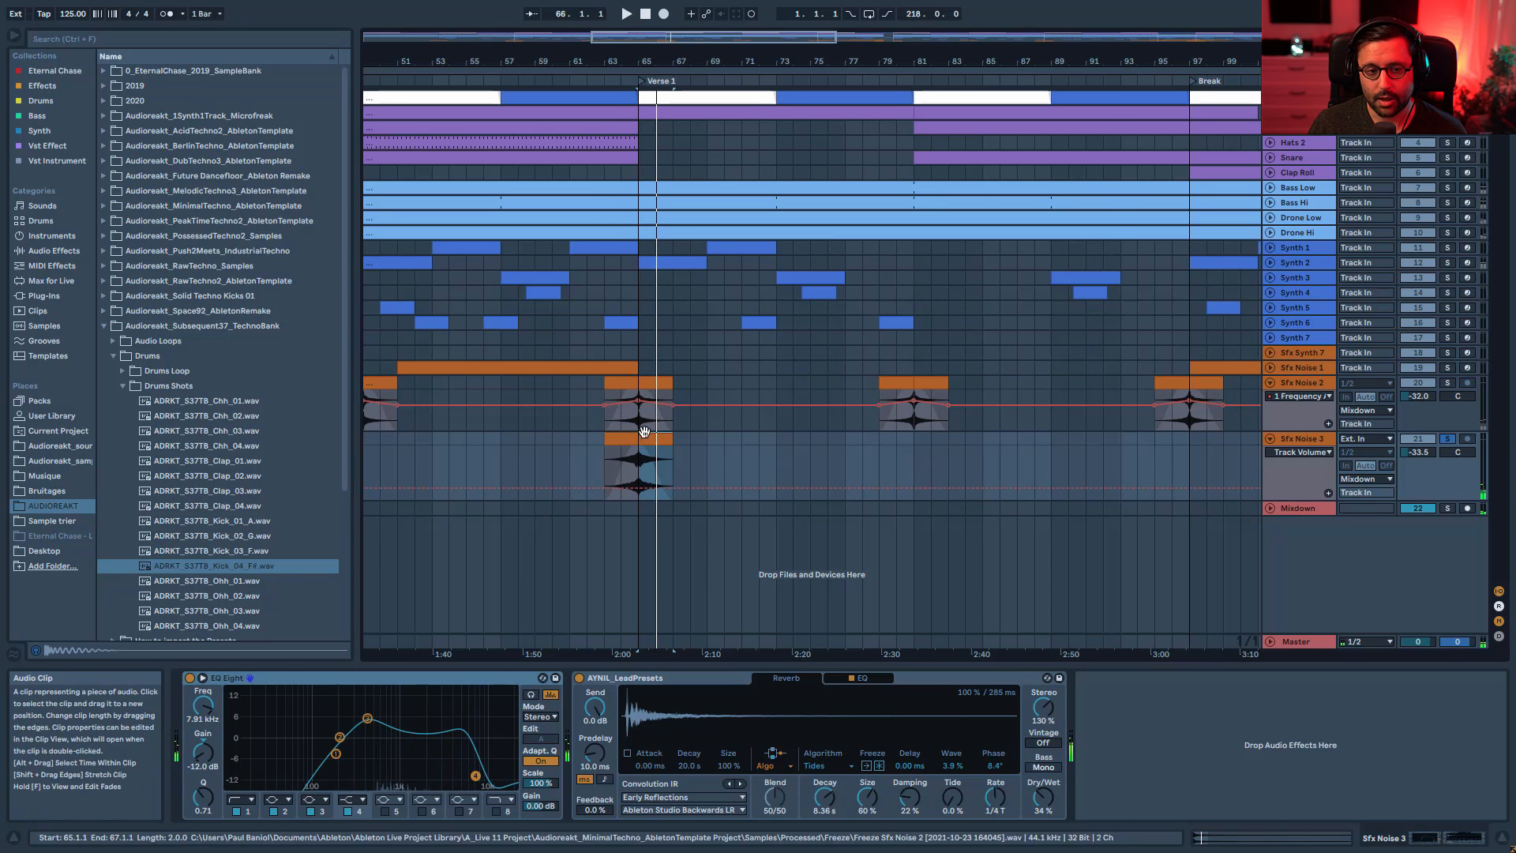
- Open the Sfx Noise 3 clip starting at bar 65, try reversing it, and compare it with the neighbouring noise clips
ctrl+scroll(645, 432, up, 5)
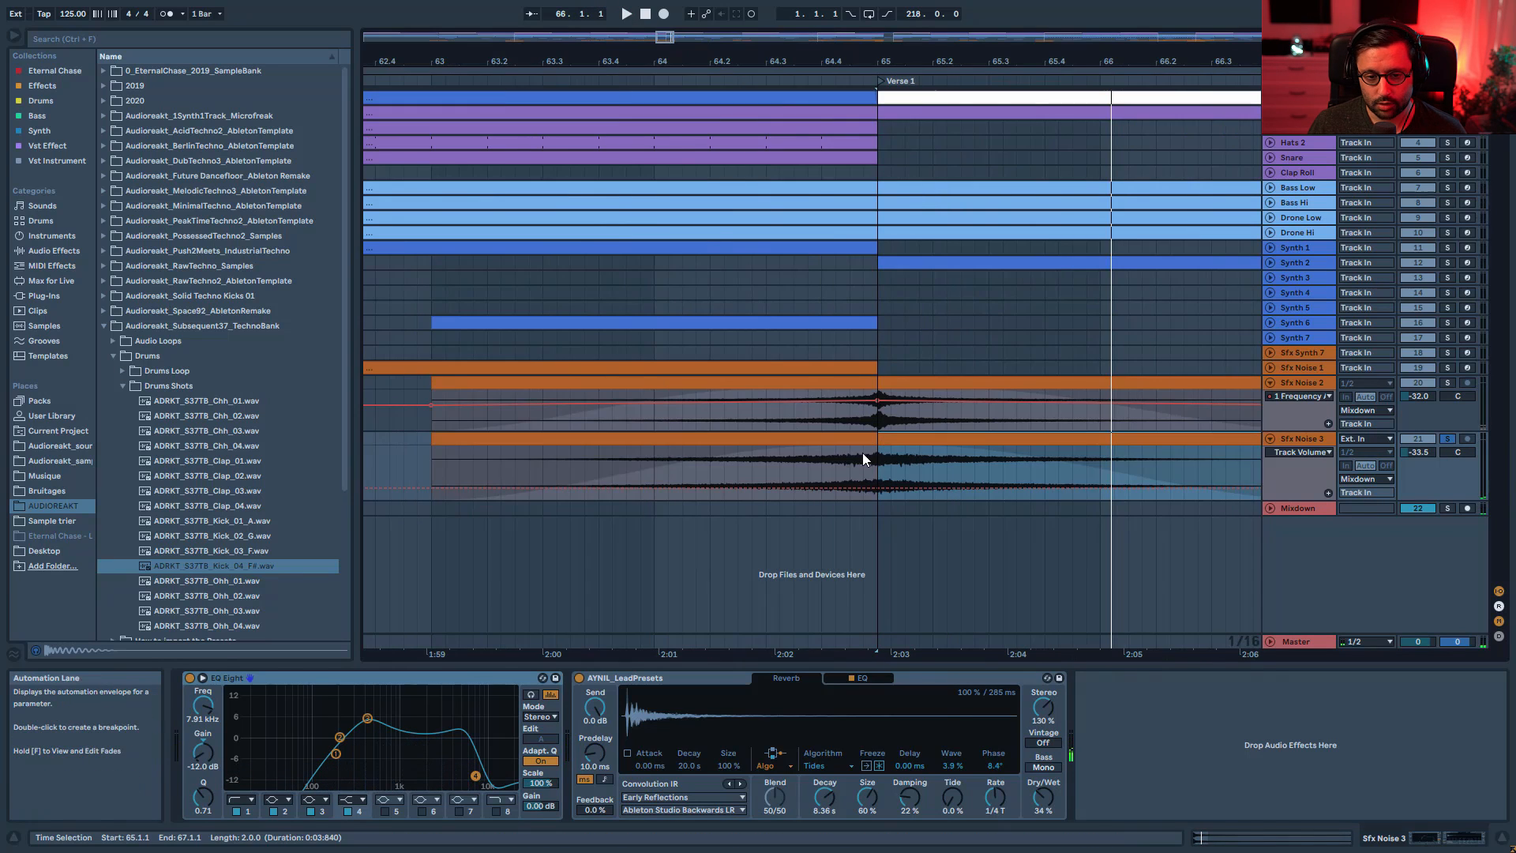
double_click(920, 440)
click(408, 781)
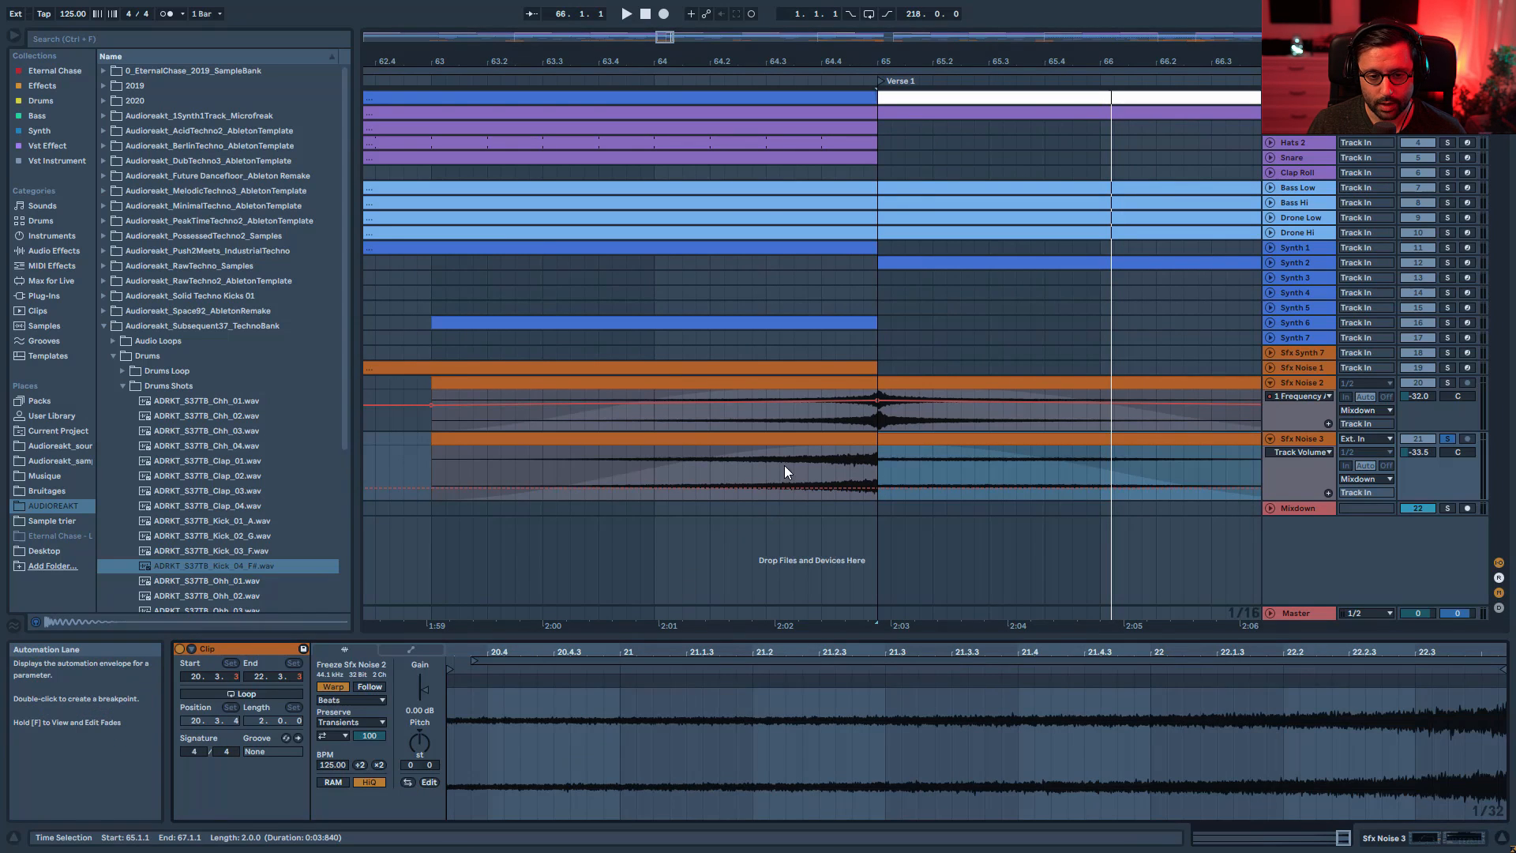
click(781, 442)
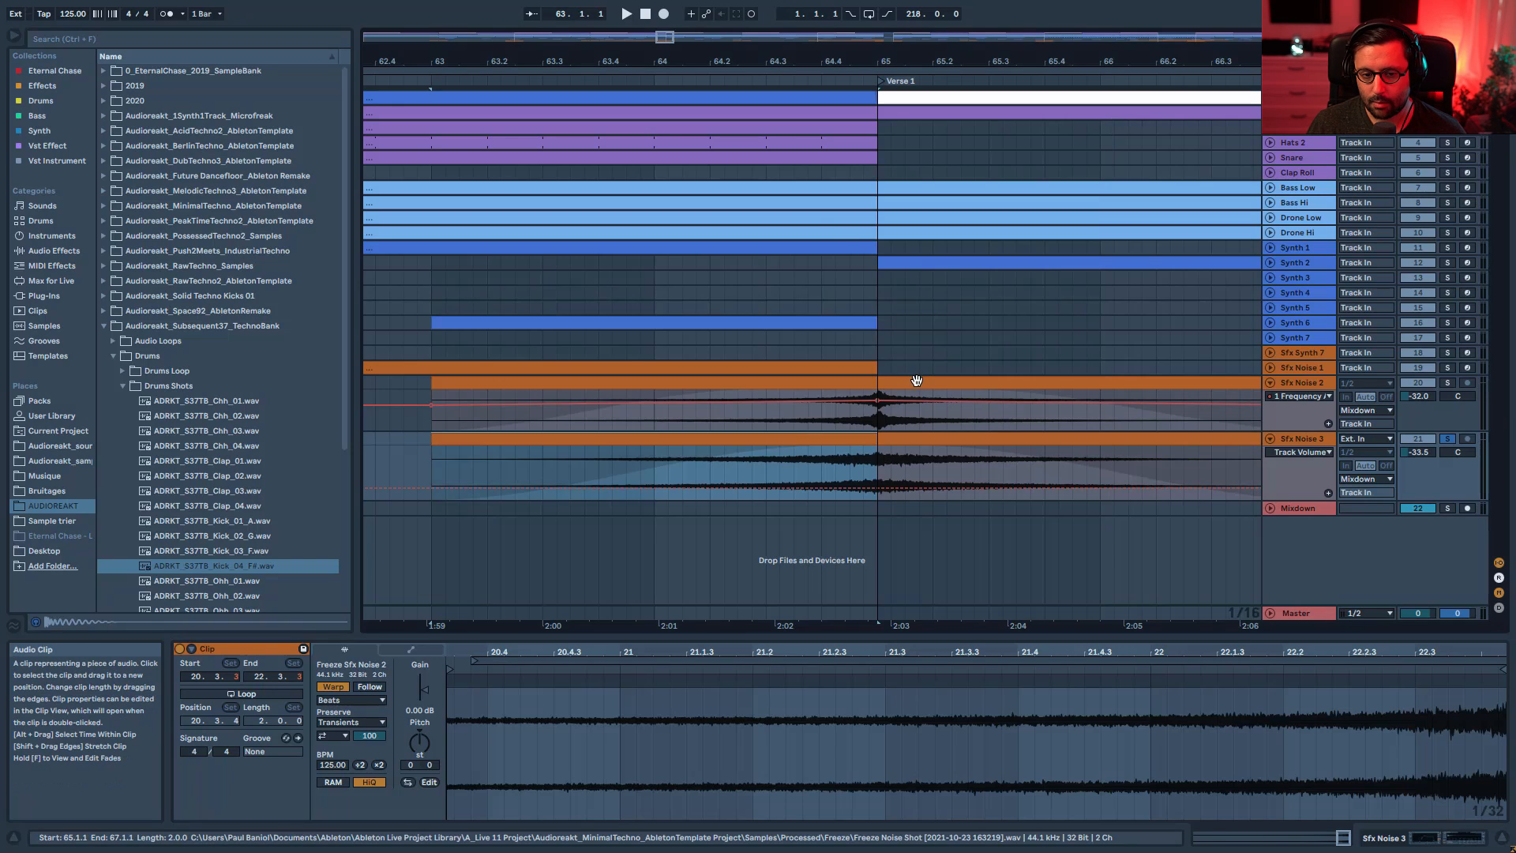
click(893, 440)
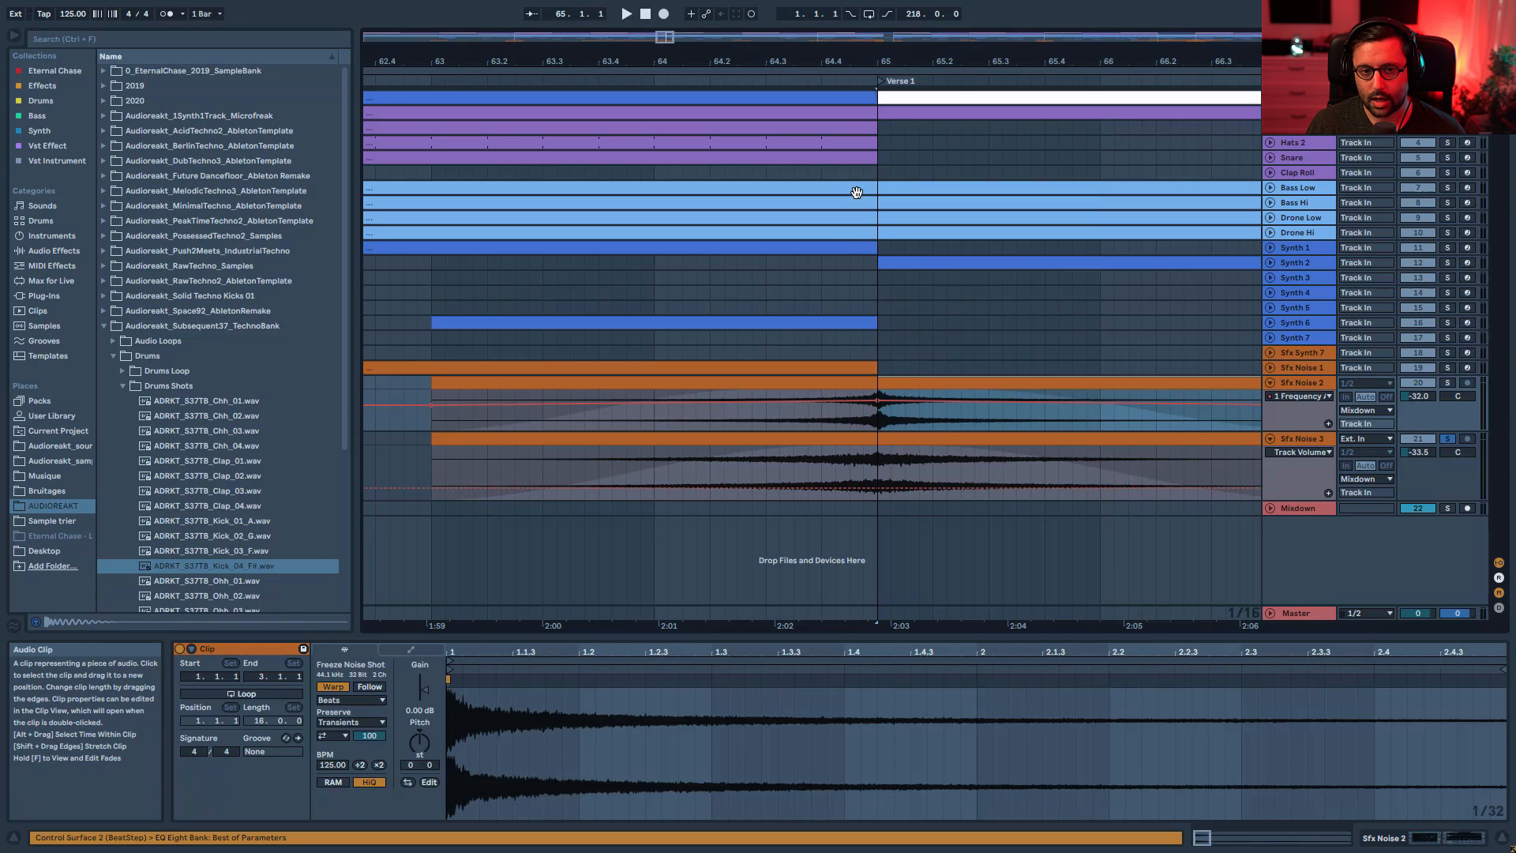
- Show the full arrangement, examine the effect devices on Sfx Noise 2 and Sfx Noise 3, and fold all tracks
click(1307, 364)
click(1306, 382)
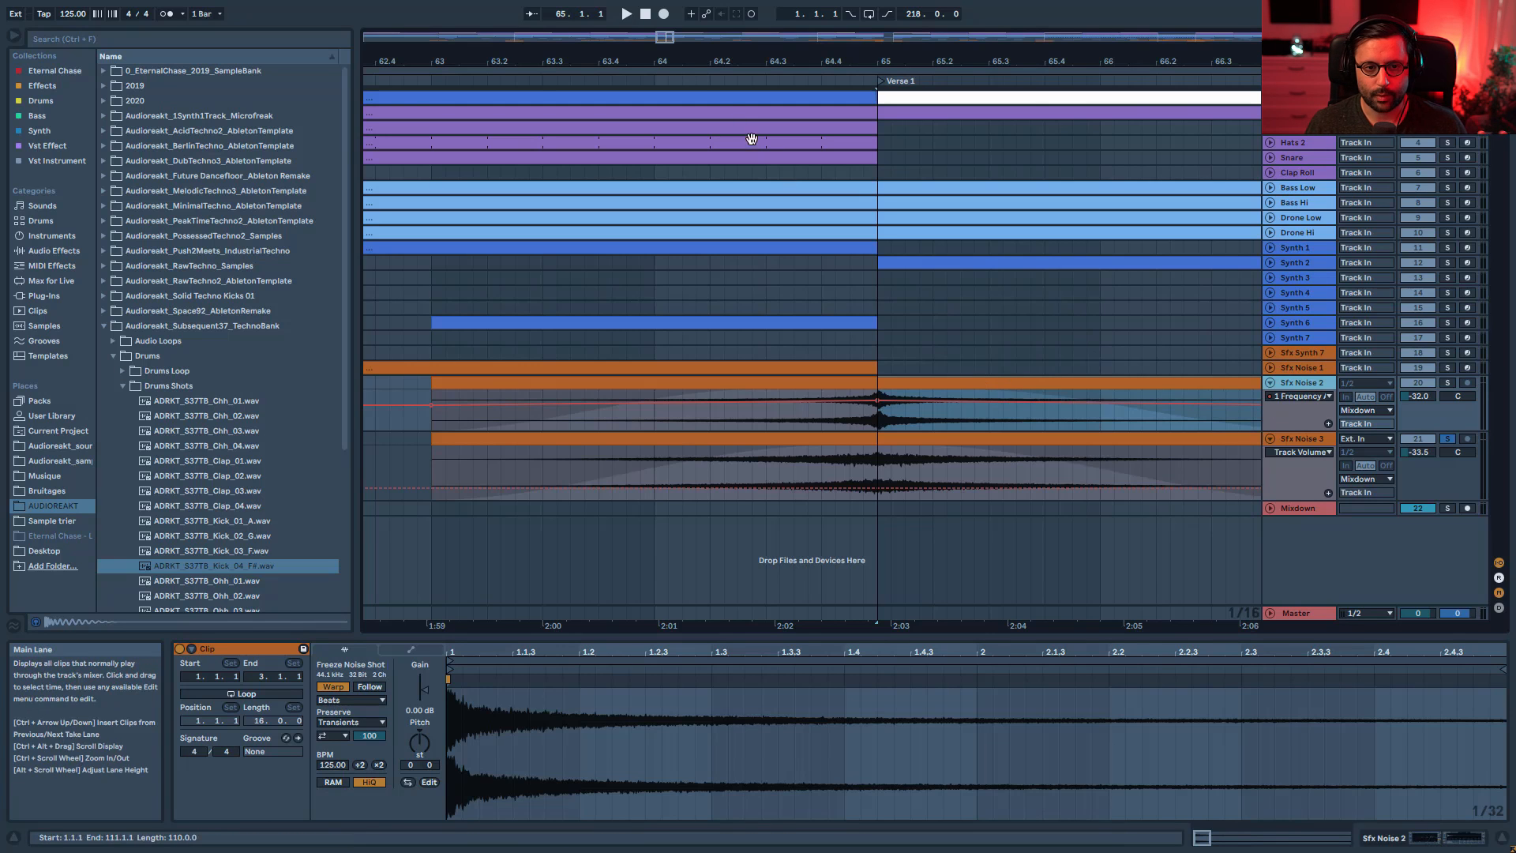
drag(666, 37, 759, 2)
double_click(1309, 382)
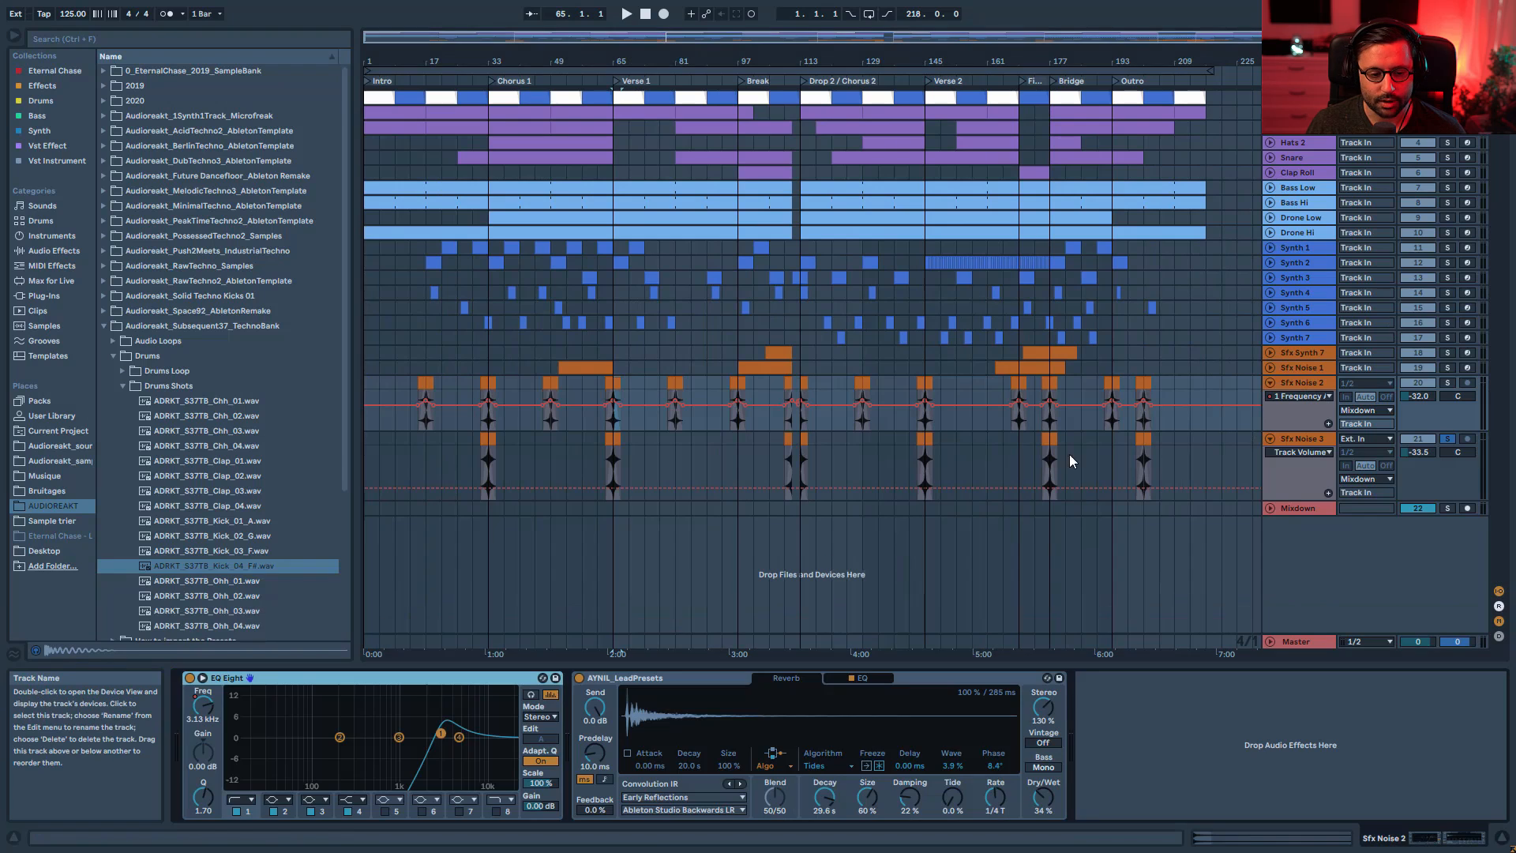
click(1314, 441)
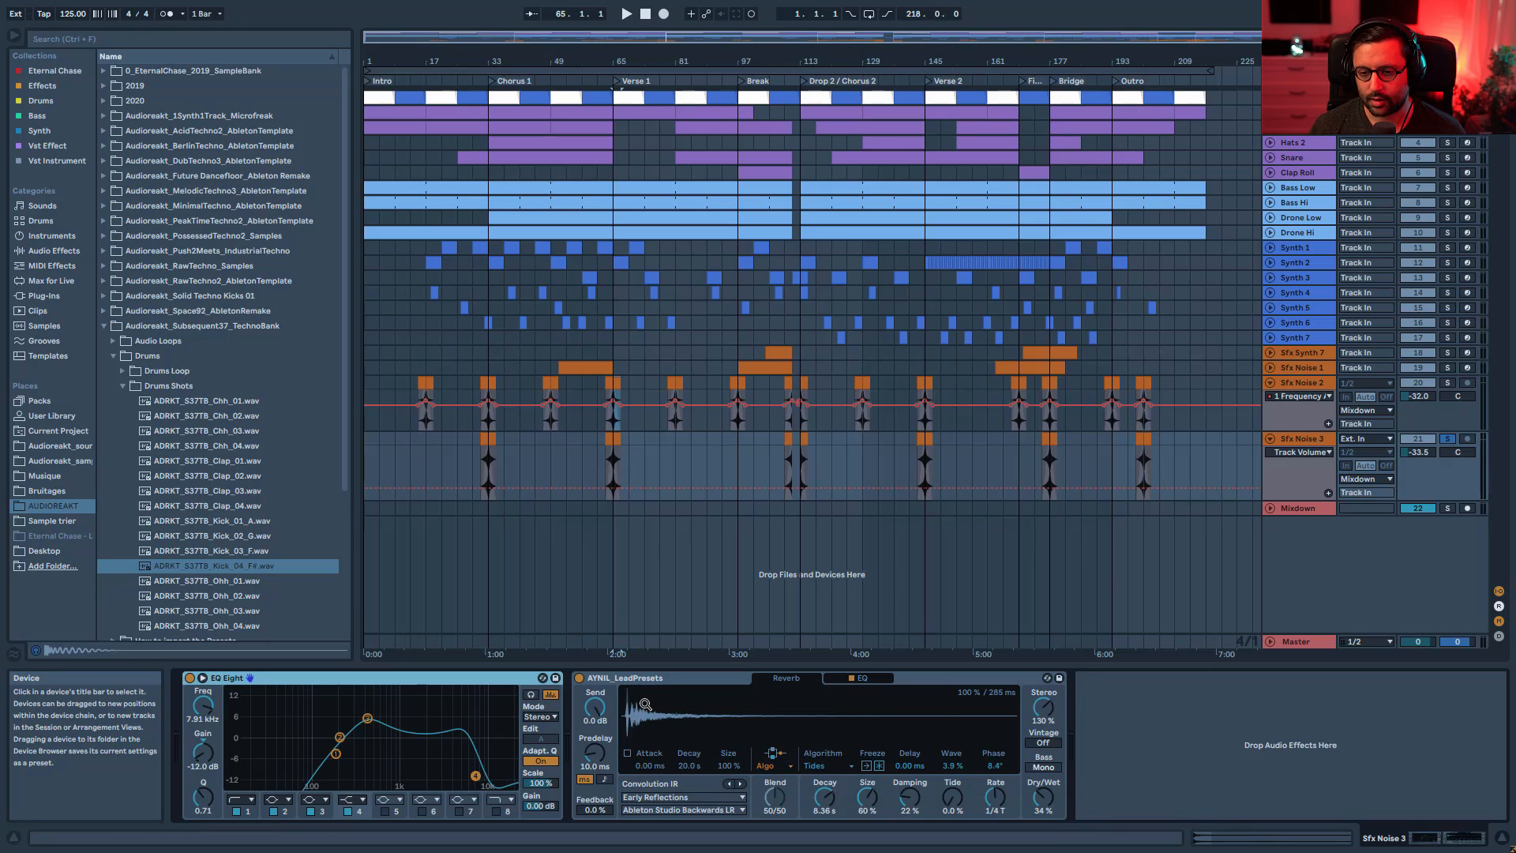
key(alt+u)
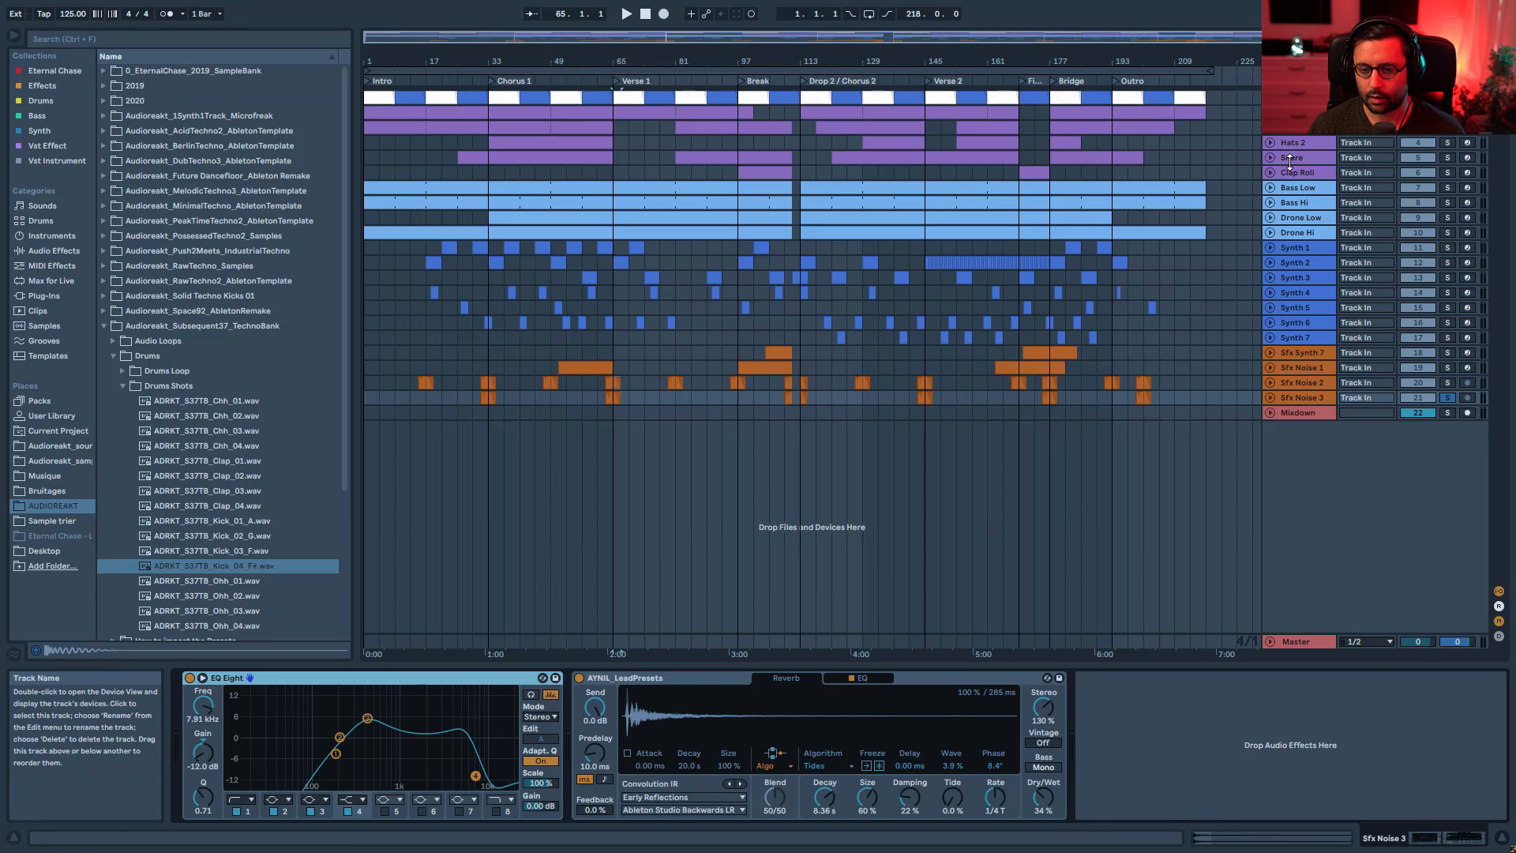
- Show the effect devices on the Mixdown track, and hide the device chain inside the Master track's rack
click(1304, 412)
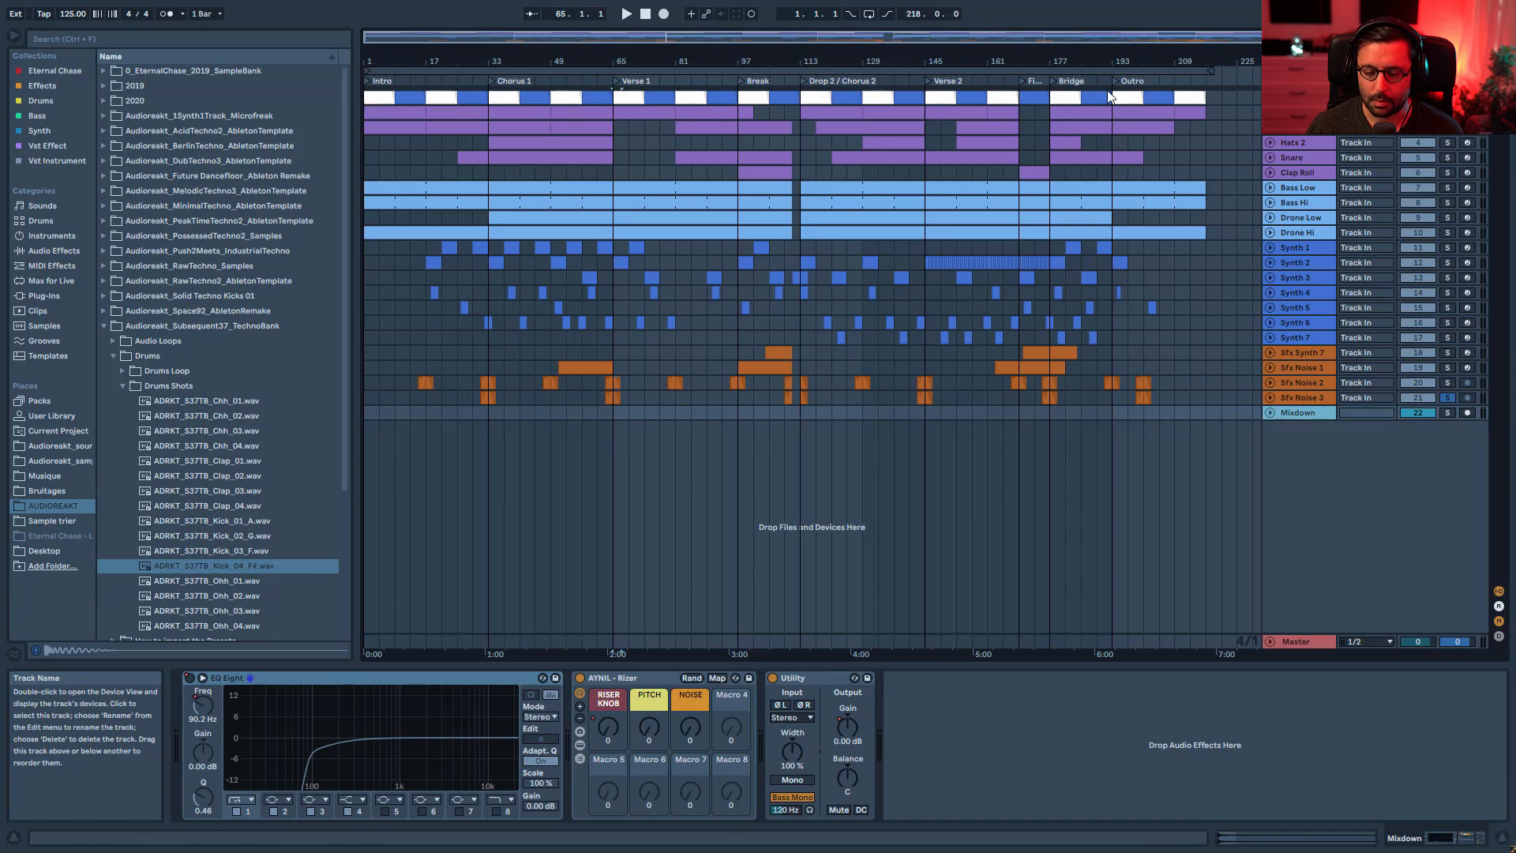
click(1301, 641)
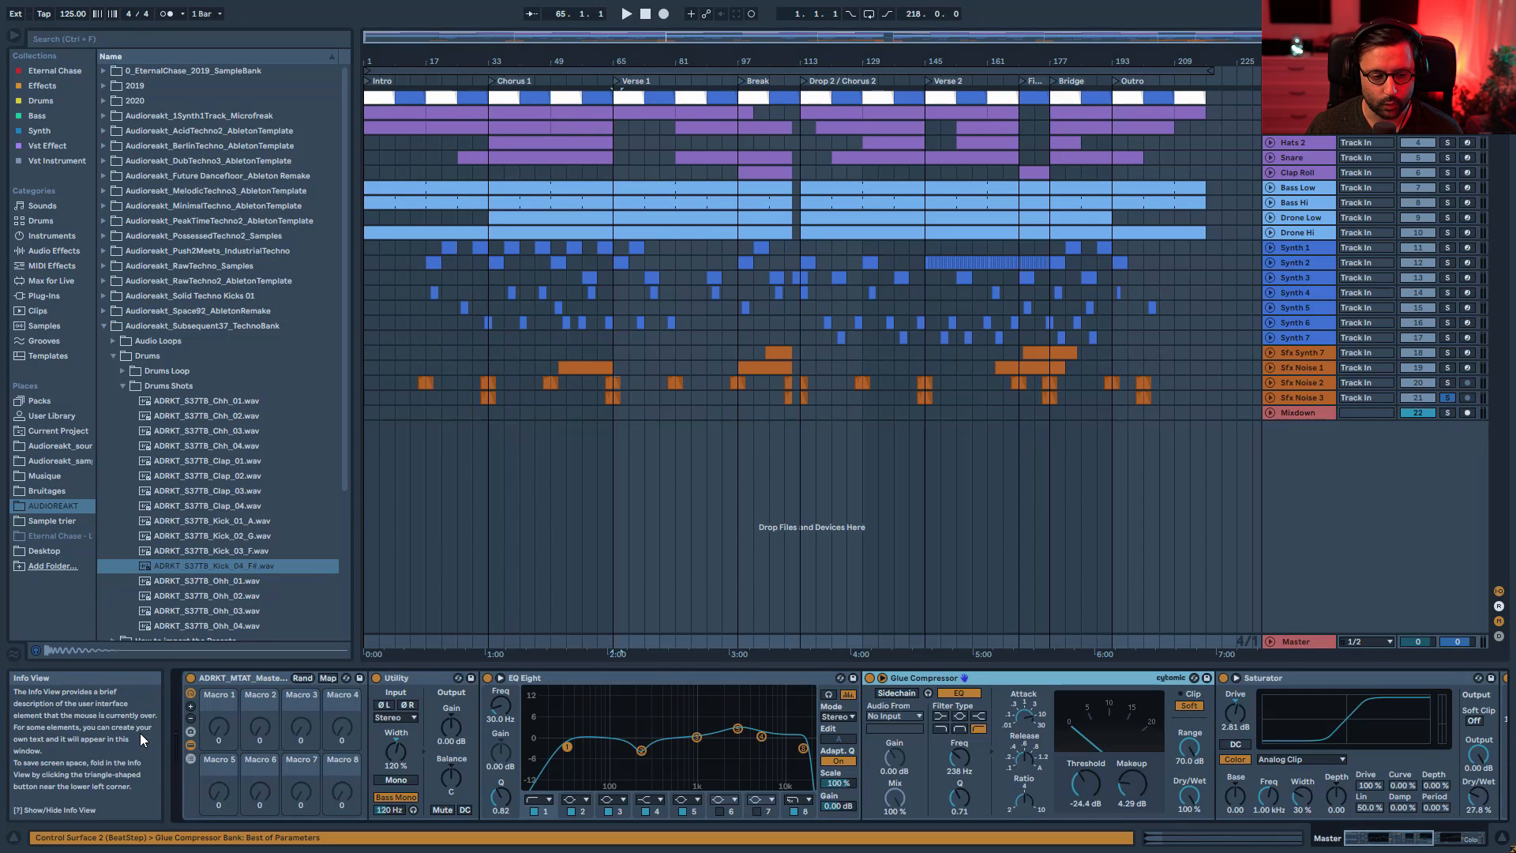
click(190, 745)
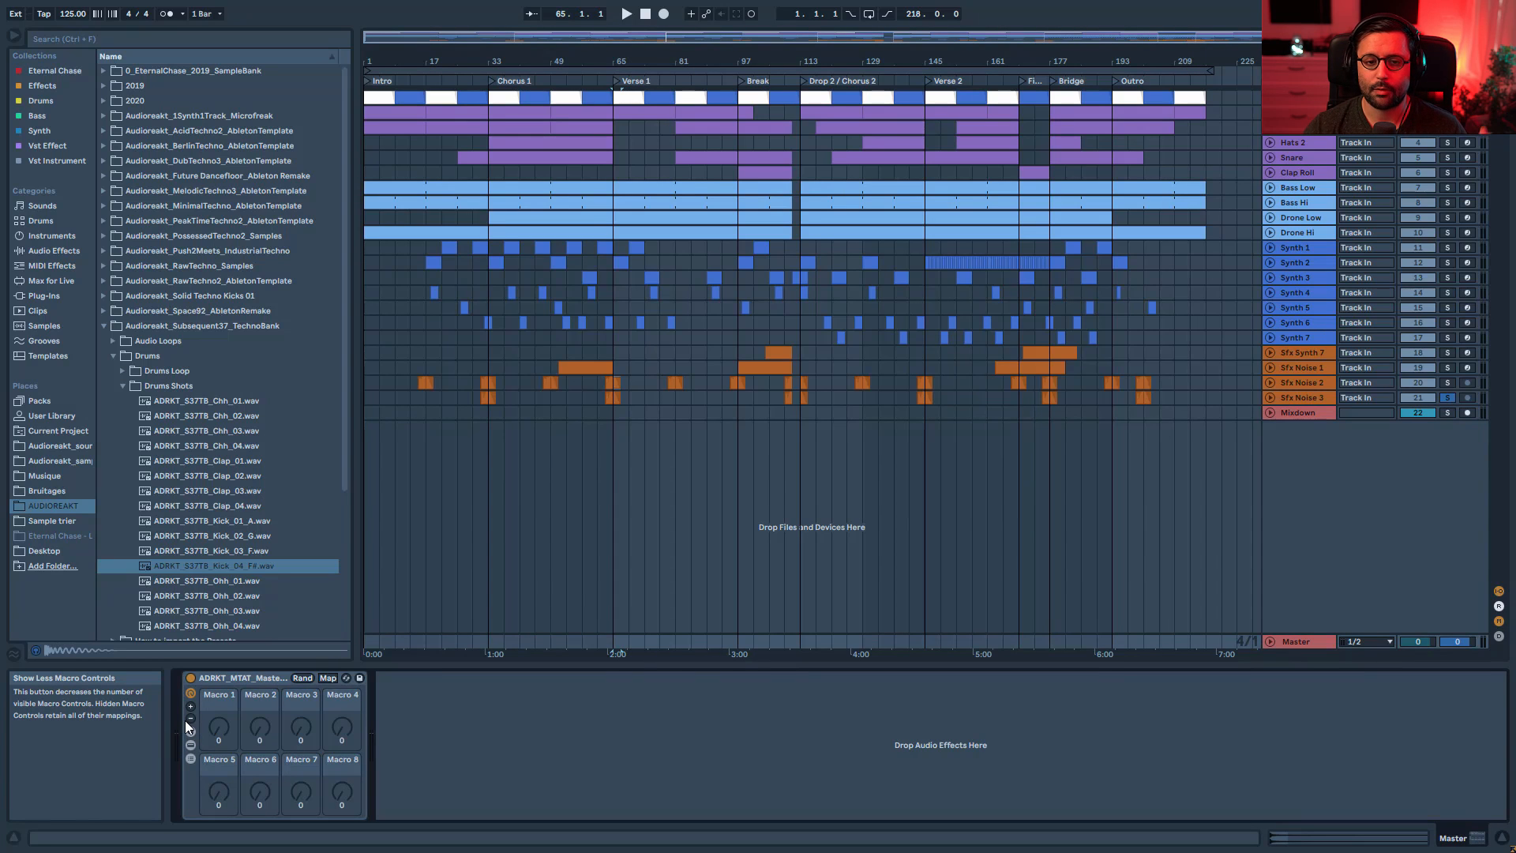